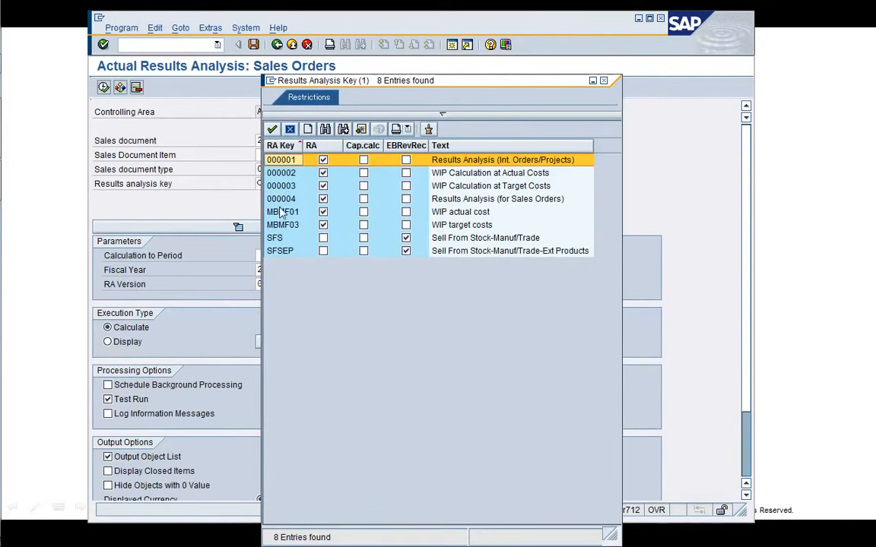
Choose results analysis key 000004 for sales document 2453 and execute the actual results analysis test run.
left_click(281, 199)
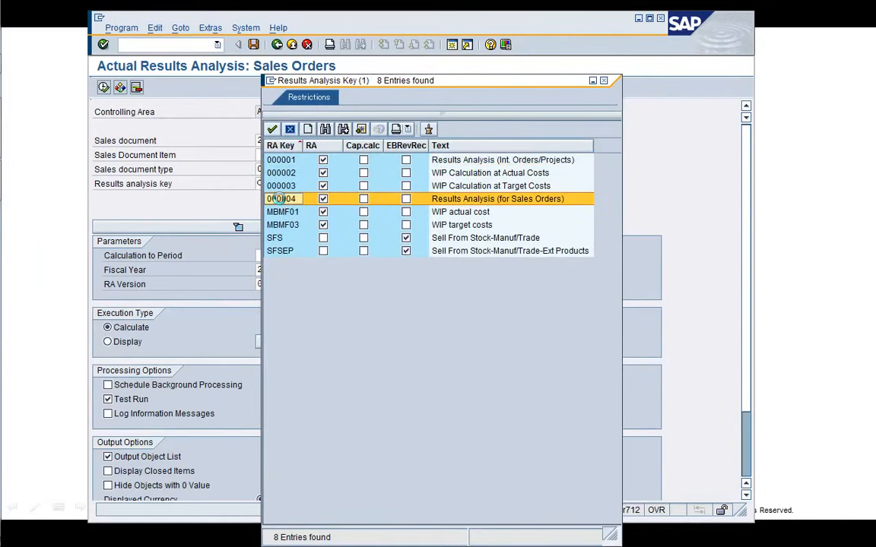
double_click(281, 199)
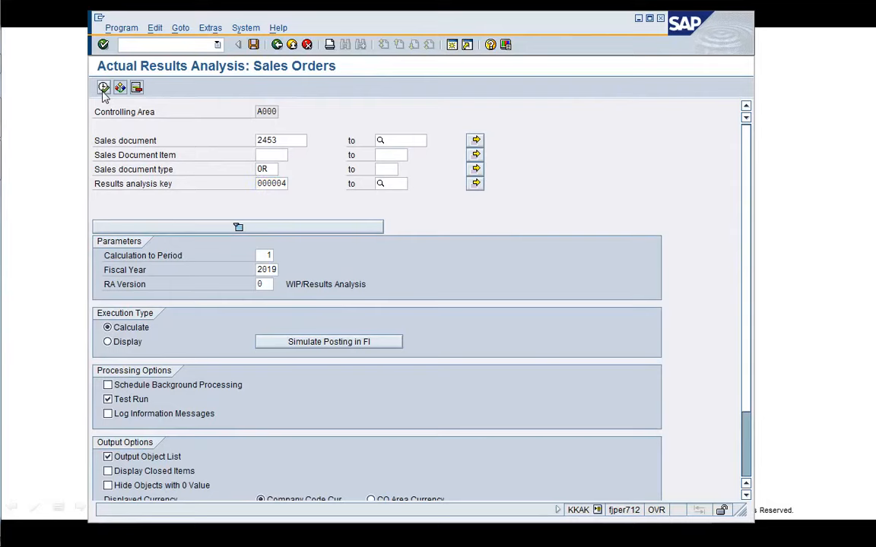
left_click(103, 88)
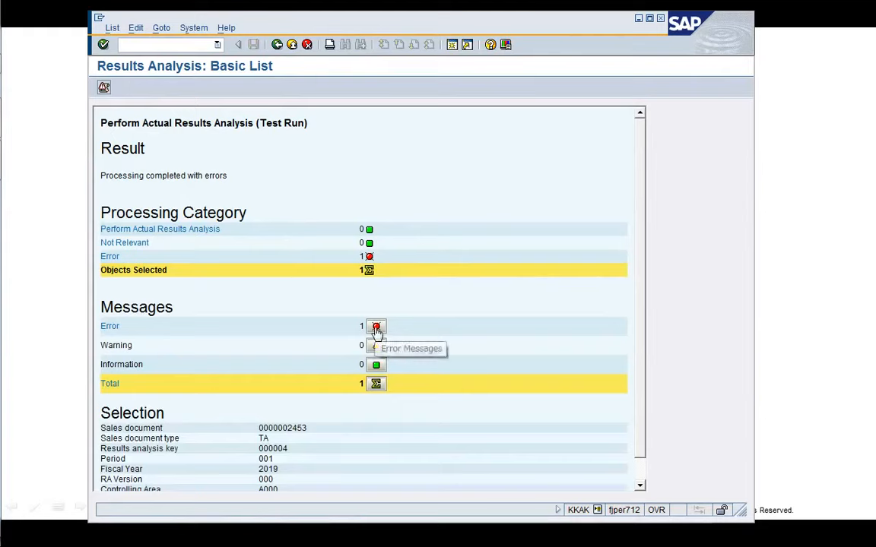
Open the message log, read the long text of the error message, and return to the selection screen.
left_click(104, 87)
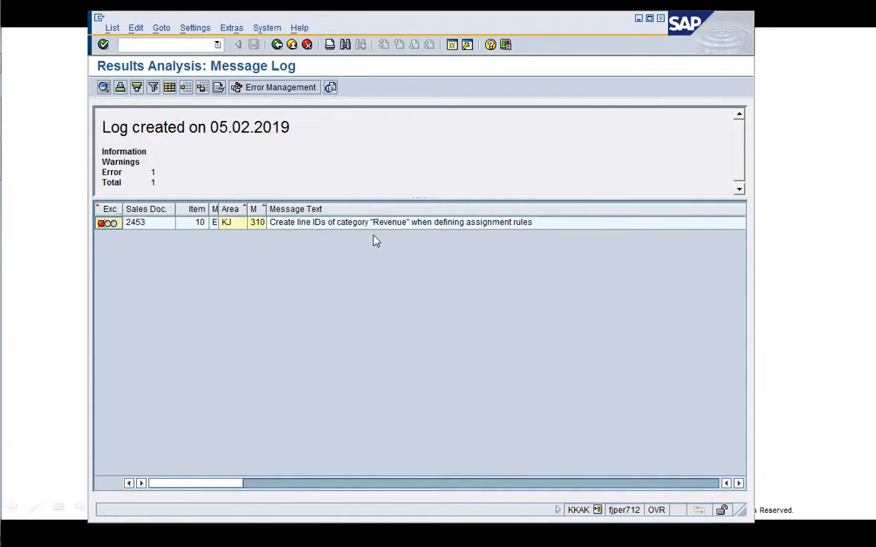
left_click(440, 227)
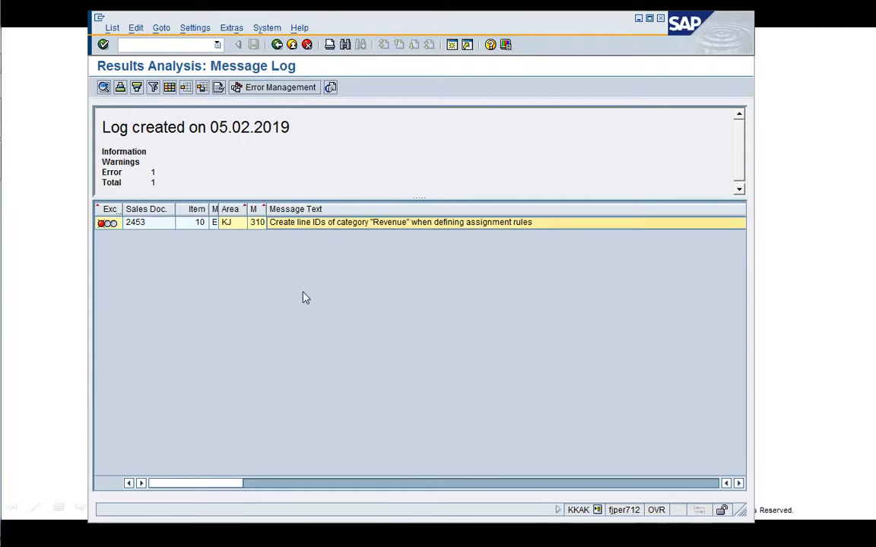
double_click(400, 228)
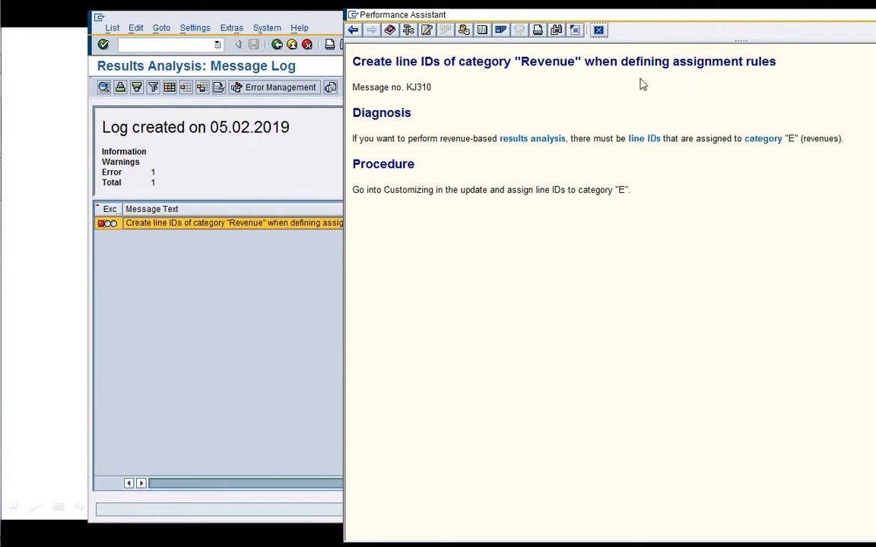
left_click(598, 30)
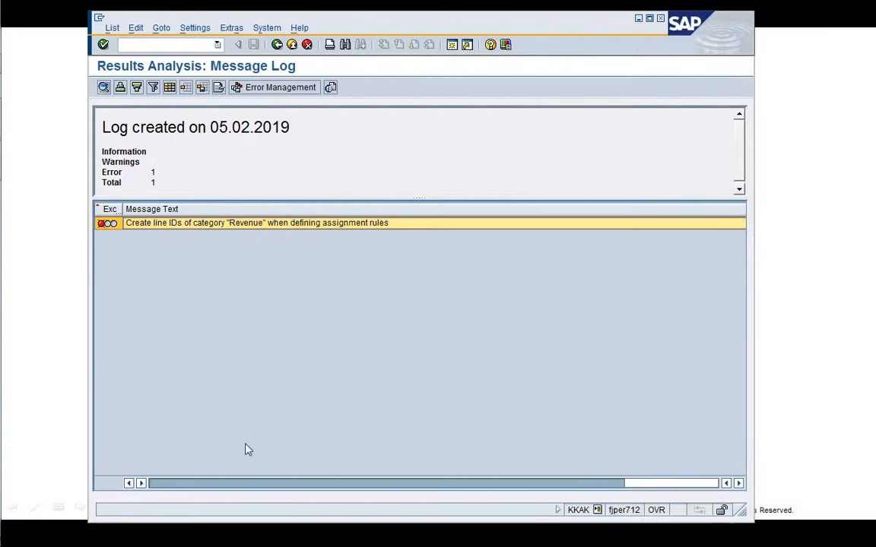
left_click(171, 485)
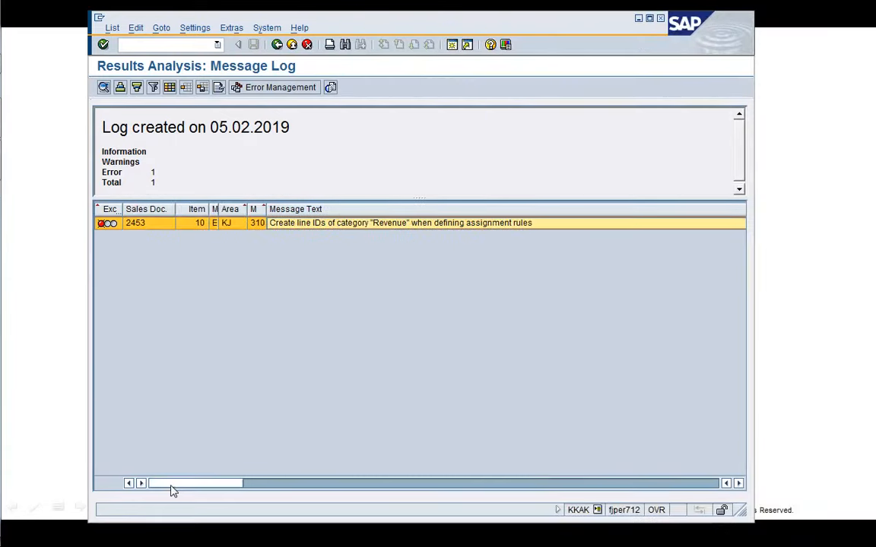
left_click(277, 45)
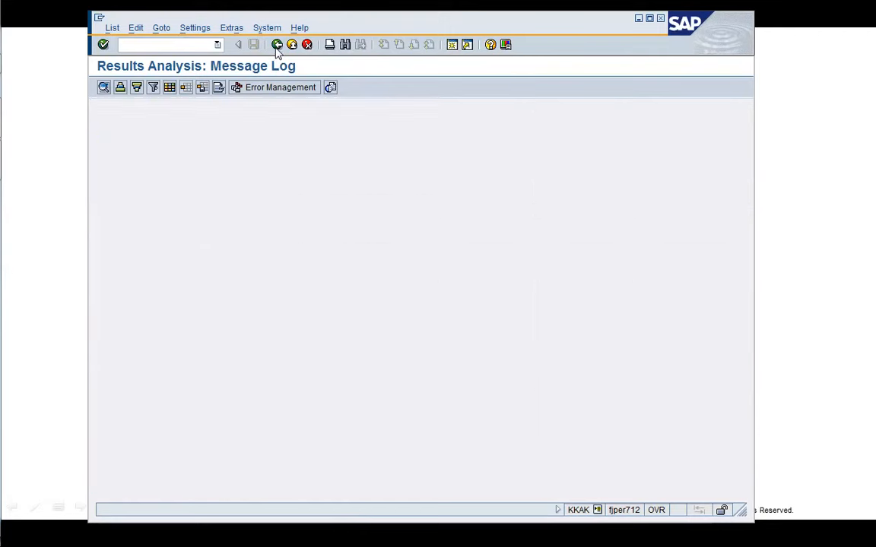
left_click(277, 45)
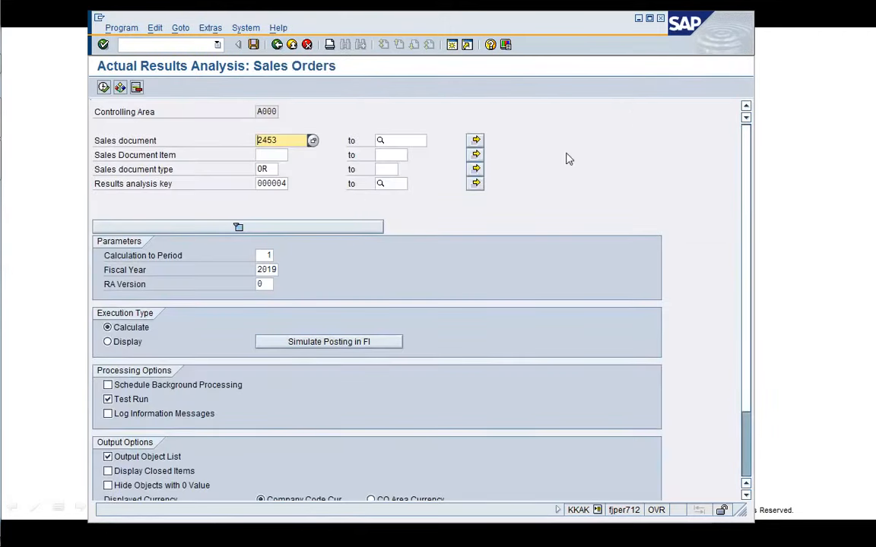
Open a new session and expand the SAP Menu down to Accounting, Controlling, Product Cost Controlling, Cost Object Controlling, Product Cost by Sales Order.
left_click(451, 45)
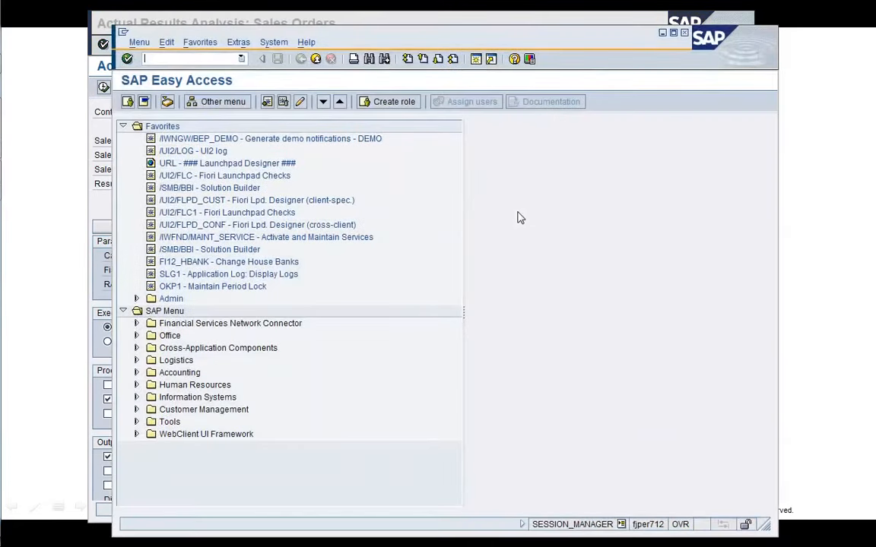
left_click(255, 236)
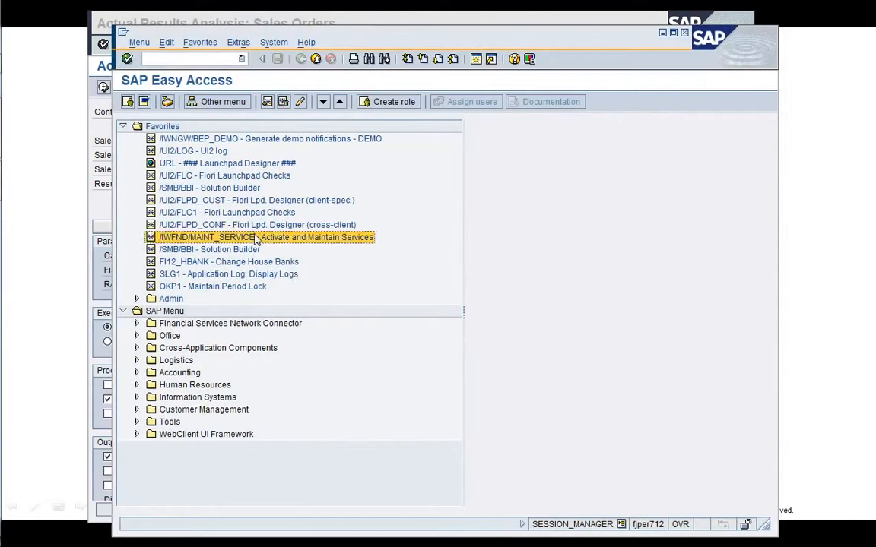
key("Left")
key("Left")
key("Down")
key("Down")
key("Down")
key("Down")
key("Down")
key("Down")
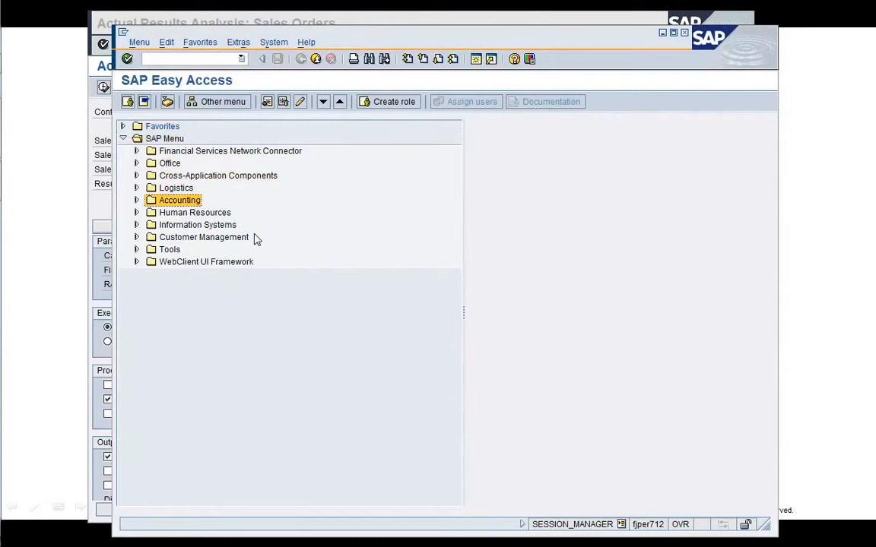
key("Right")
key("Down")
key("Down")
key("Down")
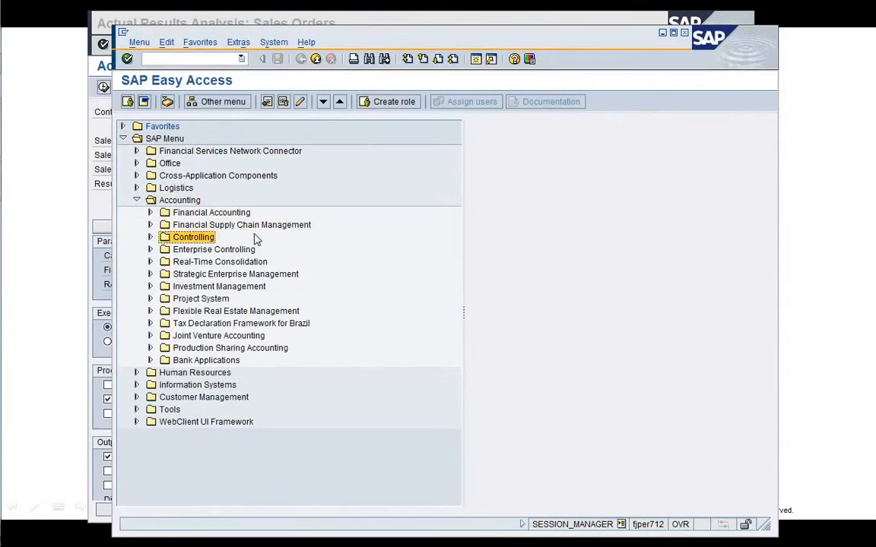
key("Right")
key("Down")
key("Down")
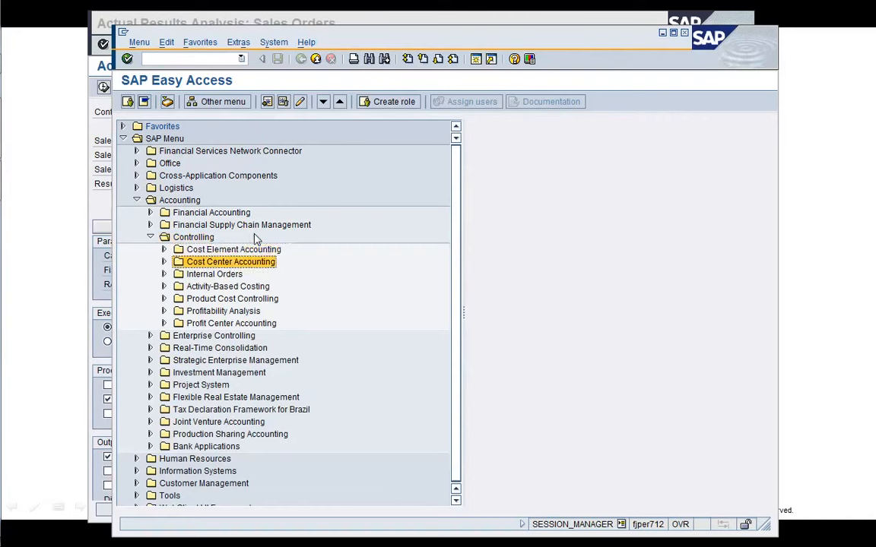
key("Down")
key("Down")
key("Down")
key("Right")
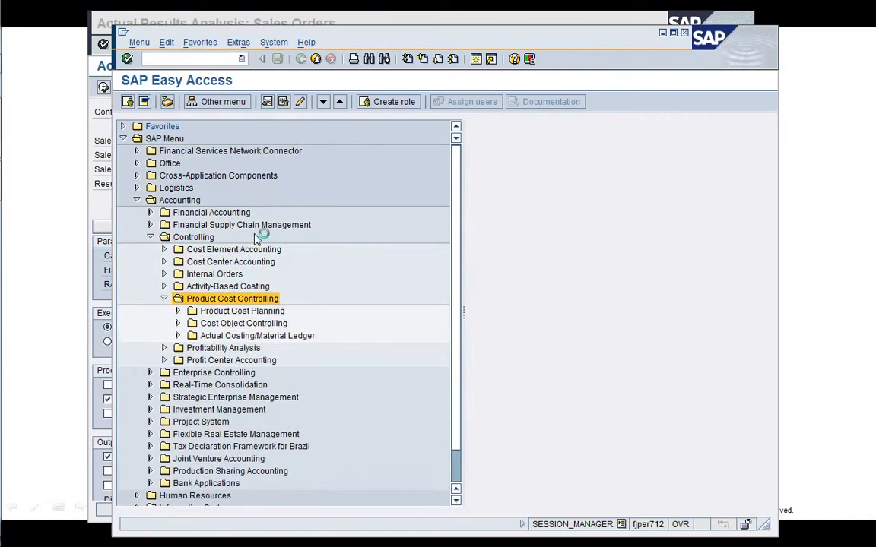
key("Down")
key("Down")
key("Down")
key("Up")
key("Right")
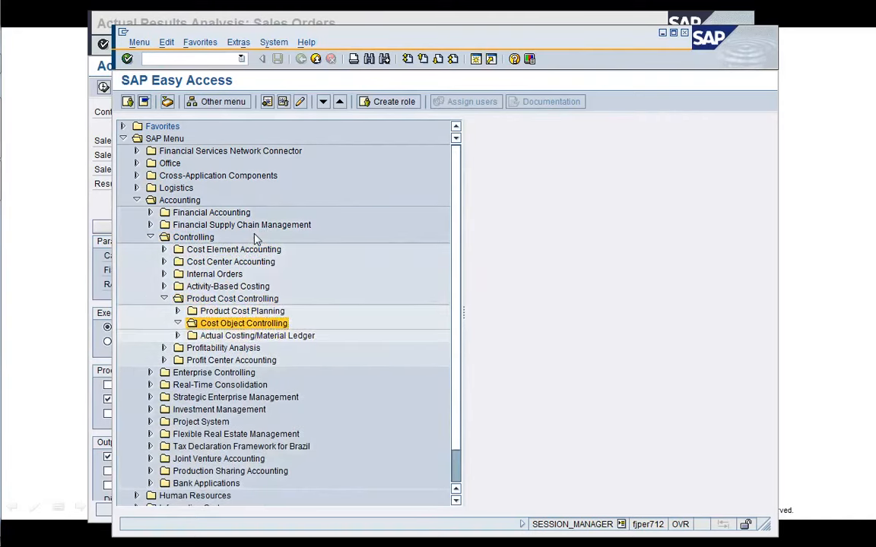
Navigate to Information System line item reports for sales orders and run KVBI - Actual Costs for sales document 2453.
key("Down")
key("Down")
key("Down")
key("Down")
key("Right")
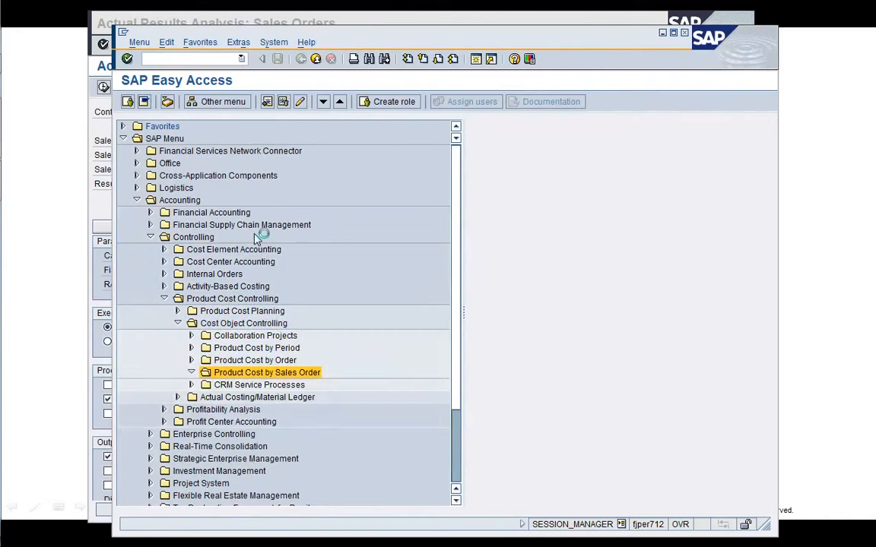
key("Down")
key("Down")
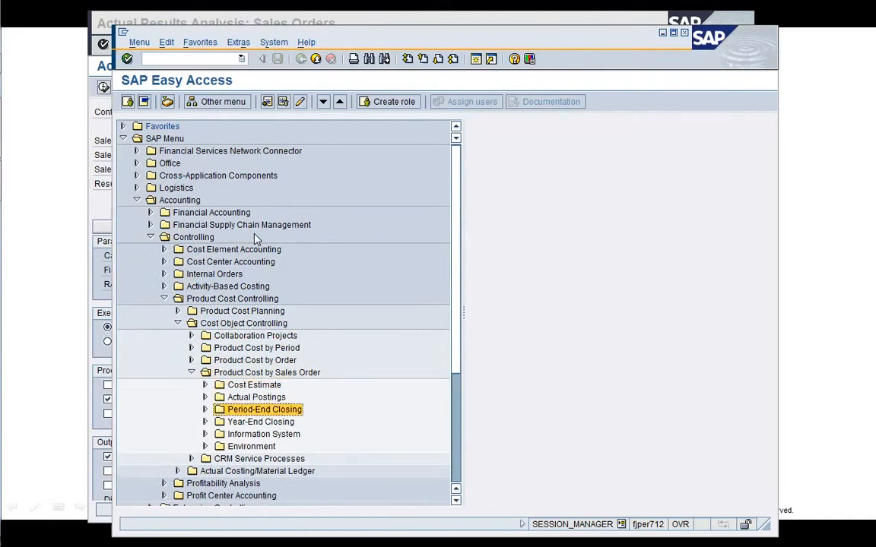
key("Down")
key("Down")
key("Right")
key("Down")
key("Down")
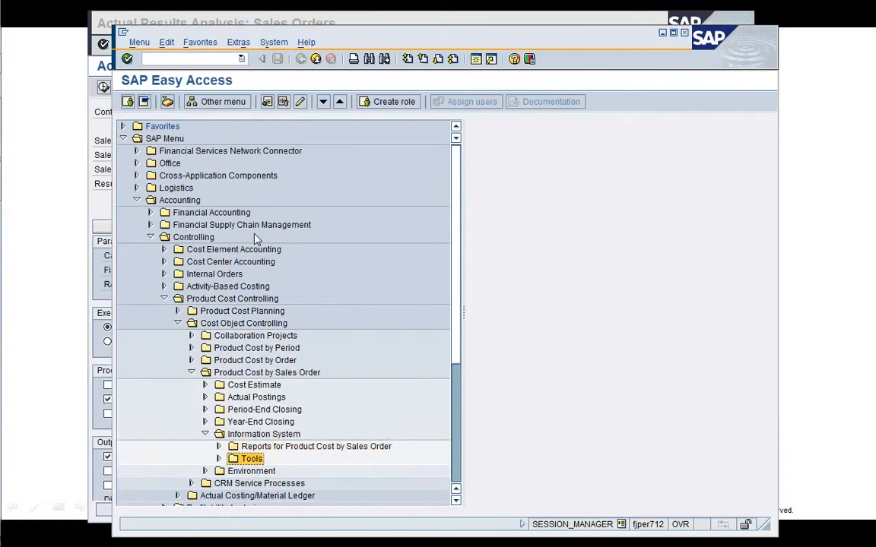
key("Up")
key("Right")
key("Down")
key("Down")
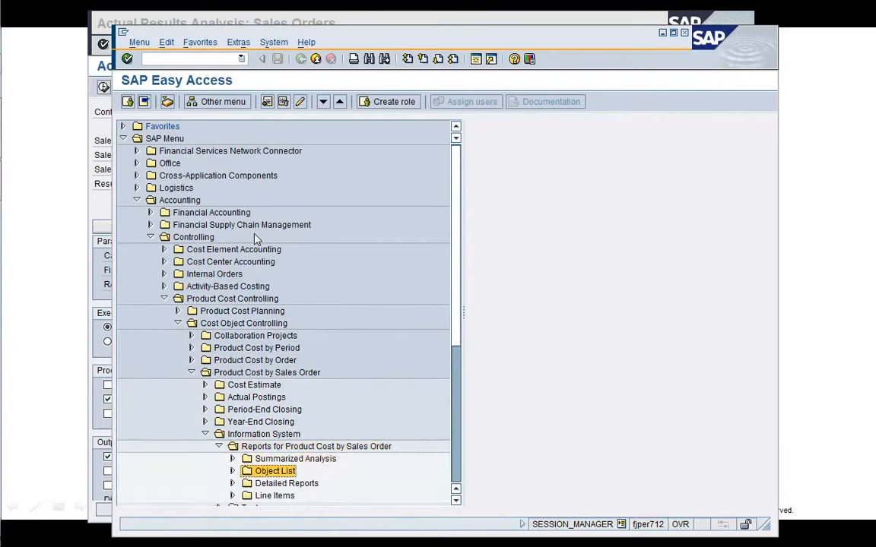
key("Down")
key("Down")
key("Right")
key("Down")
key("Right")
key("Down")
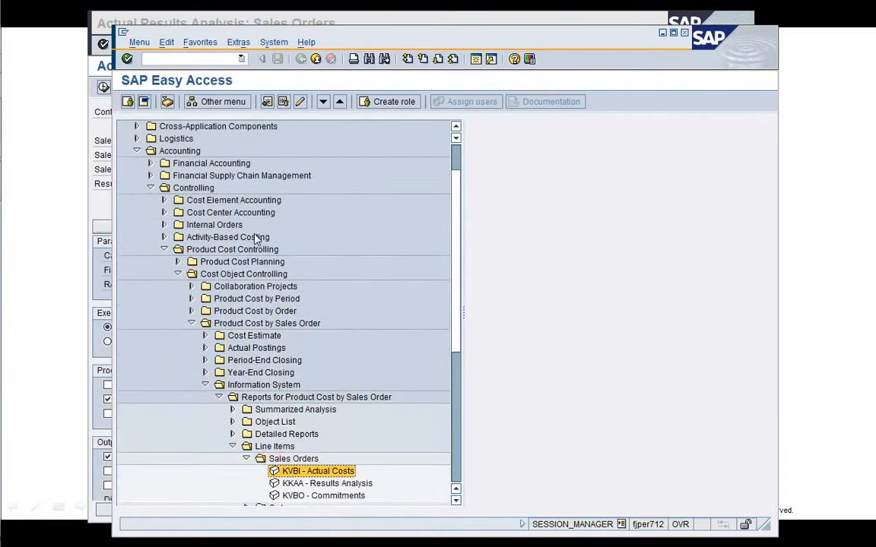
key("Return")
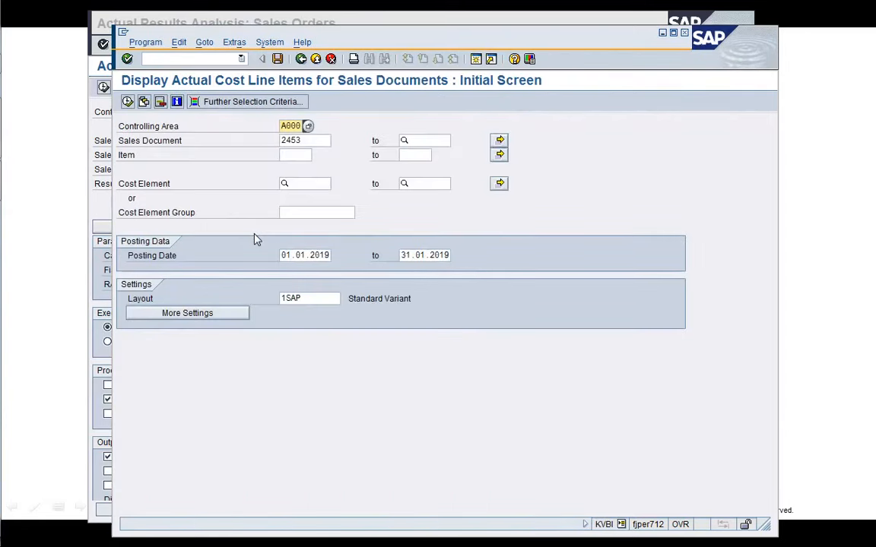
left_click(127, 101)
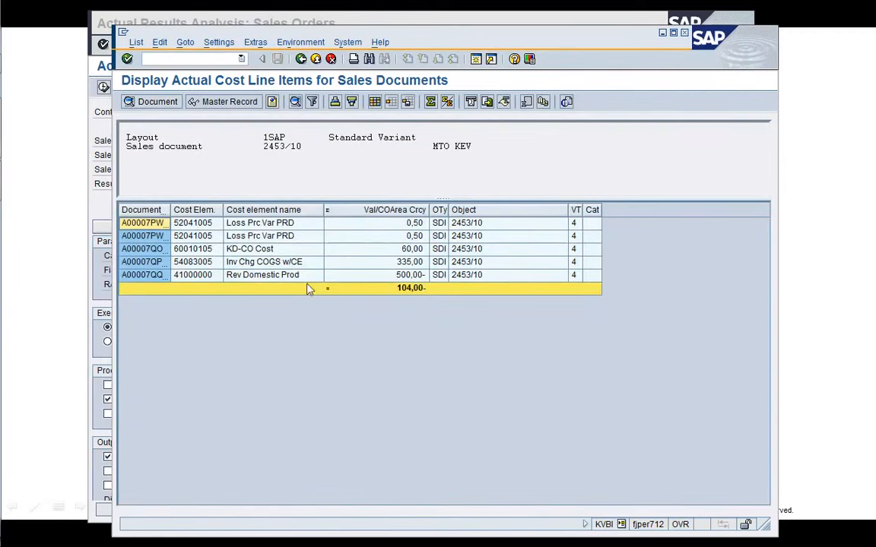
Open another session, start transaction SPRO and open the SAP Reference IMG.
left_click(475, 59)
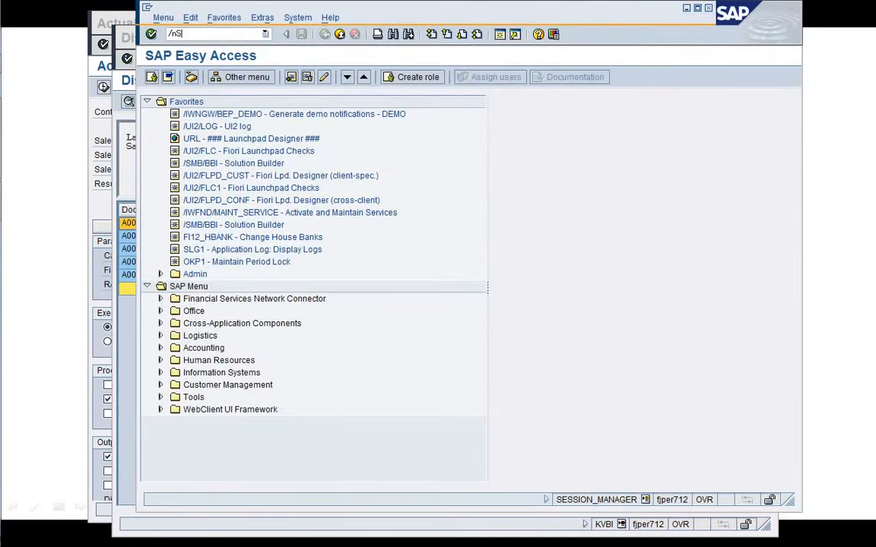
key("Return")
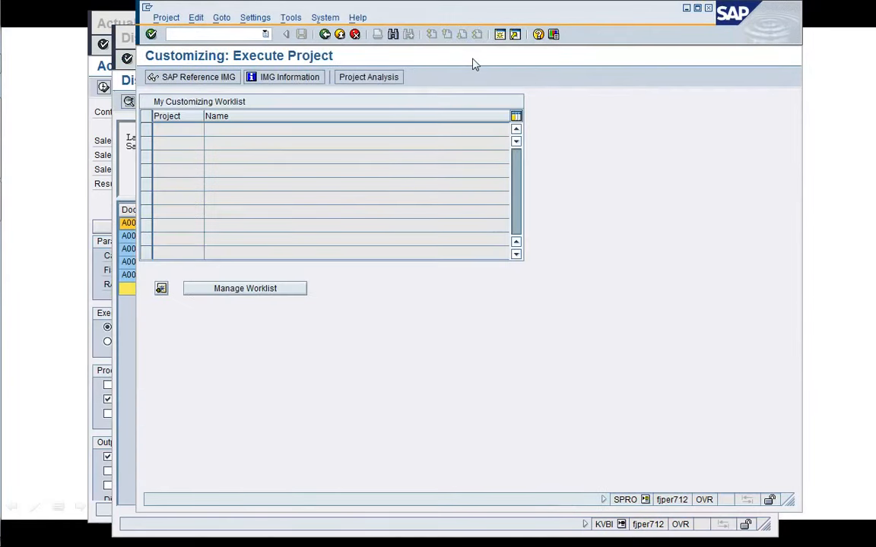
key("F5")
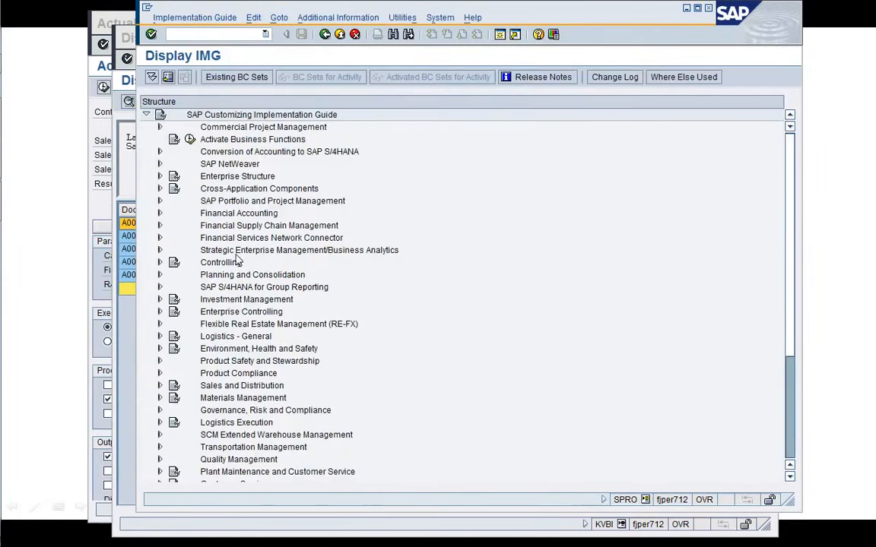
Expand Controlling, Product Cost by Sales Order, Period-End Closing, Results Analysis in the IMG and open Define Line IDs.
left_click(160, 262)
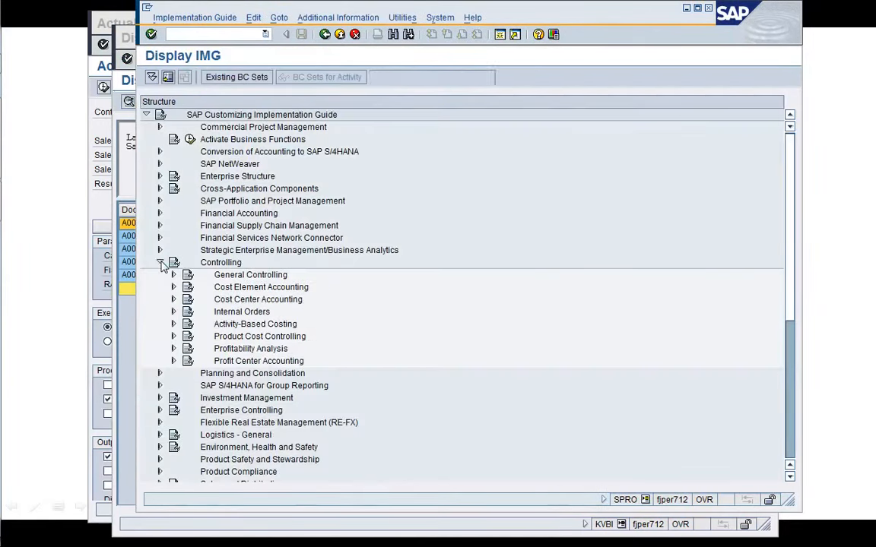
left_click(175, 337)
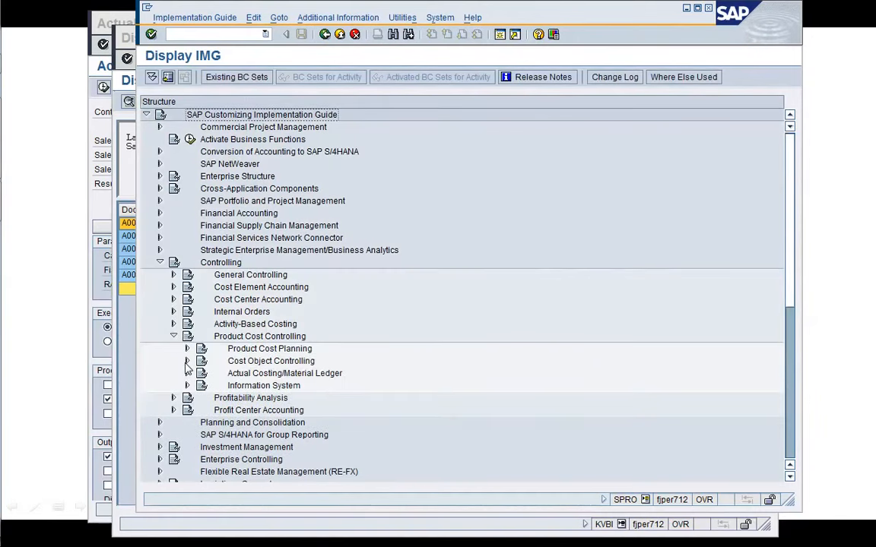
left_click(187, 361)
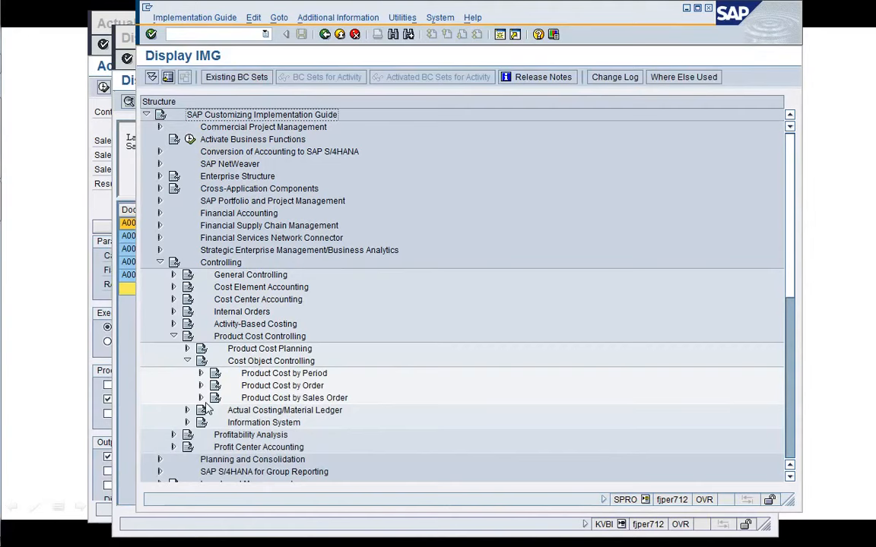
left_click(201, 399)
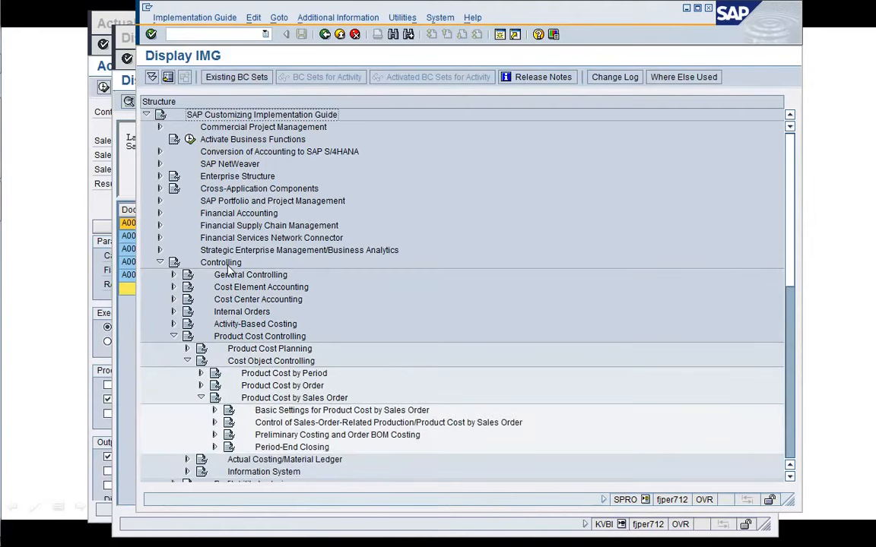
left_click(167, 76)
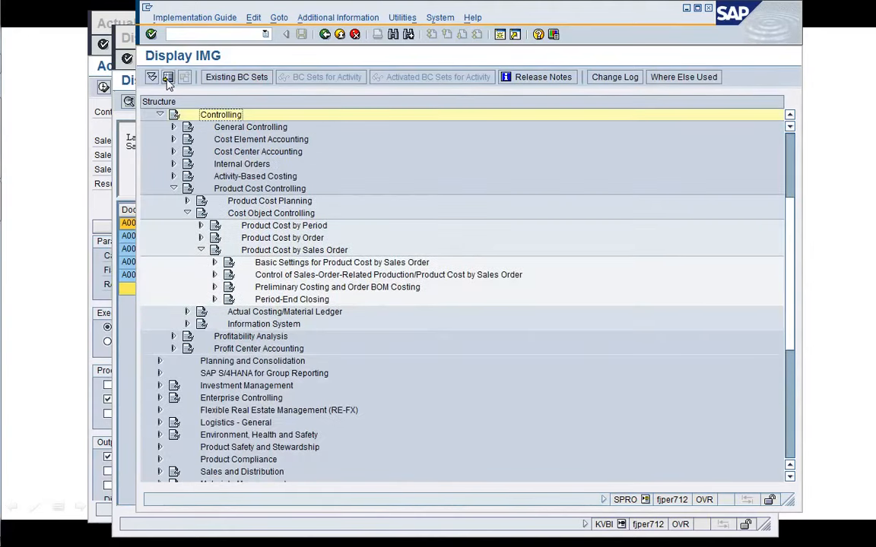
left_click(215, 299)
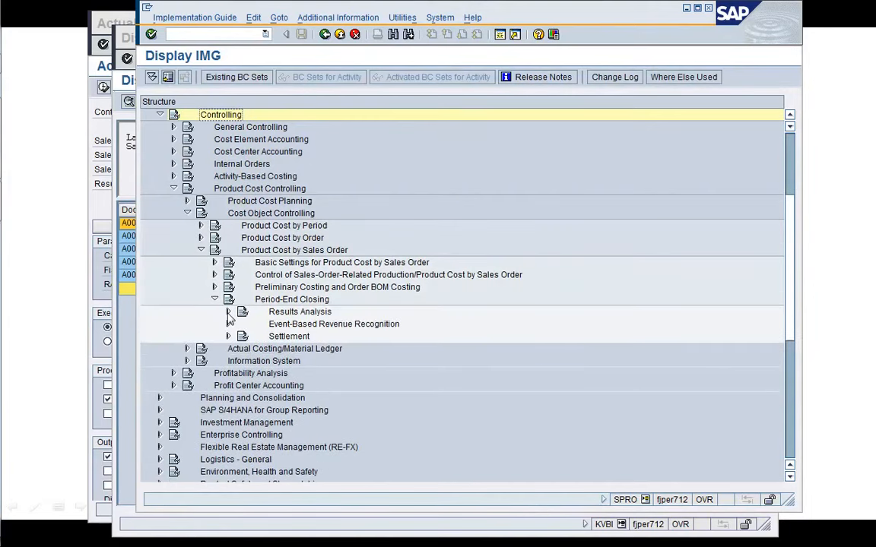
left_click(228, 311)
left_click(316, 388)
left_click(317, 375)
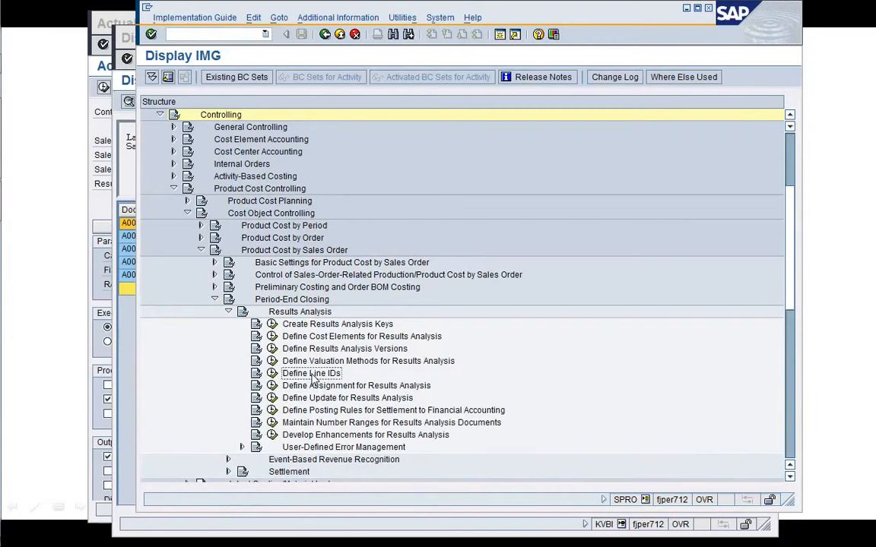
left_click(273, 374)
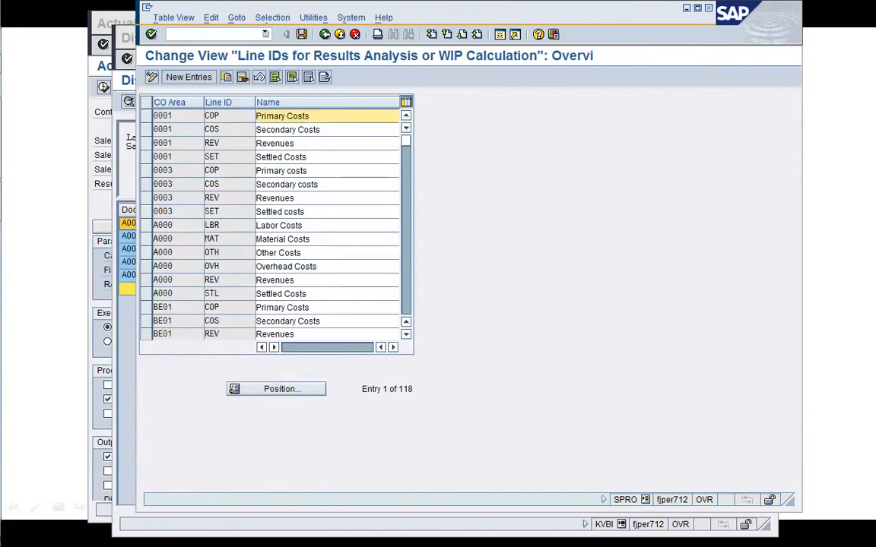
Review the line IDs for controlling area A000 and the cost element assignments for results analysis.
left_click(220, 280)
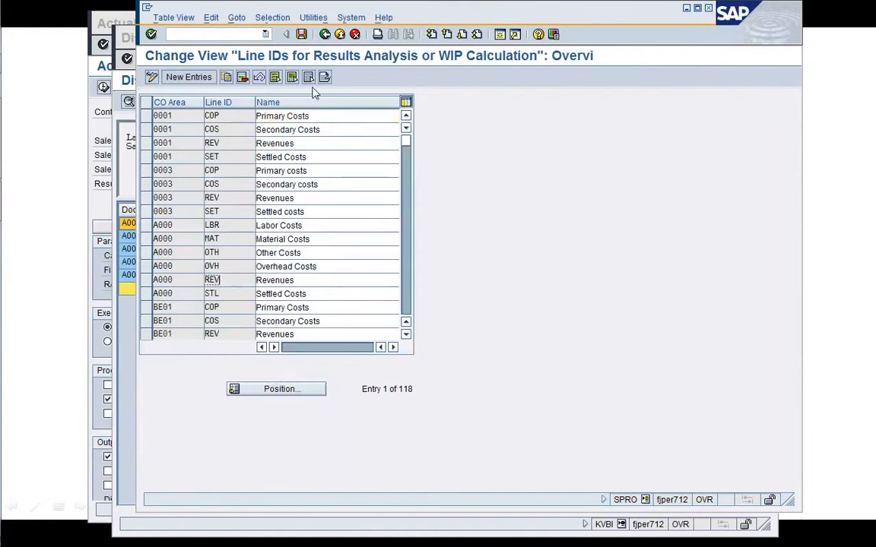
left_click(325, 35)
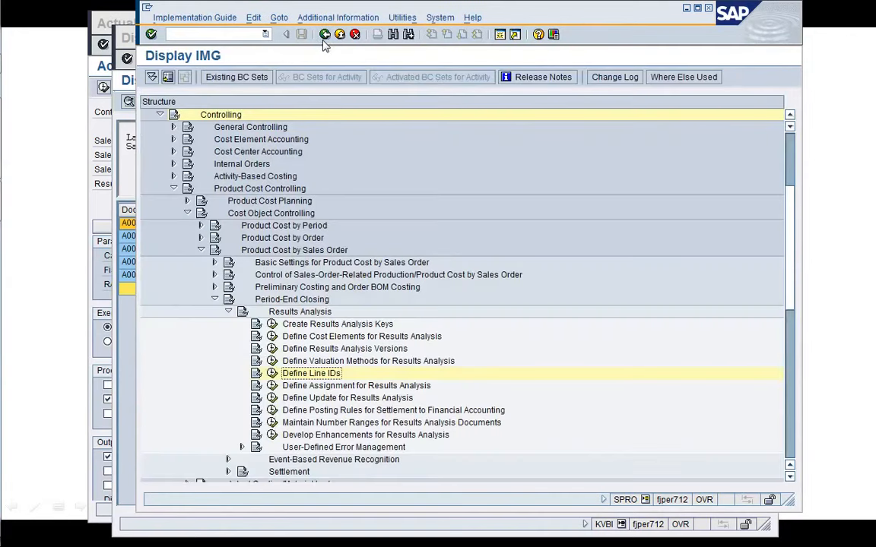
left_click(272, 385)
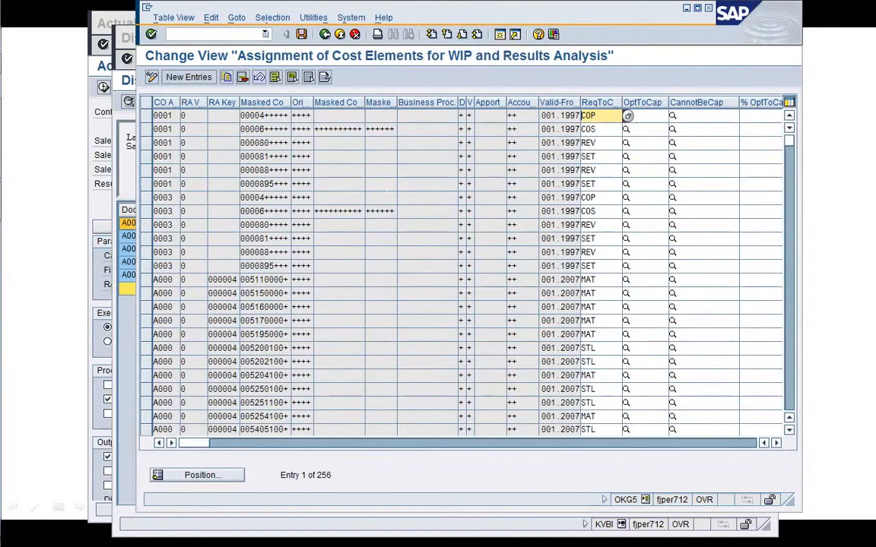
left_click(791, 397)
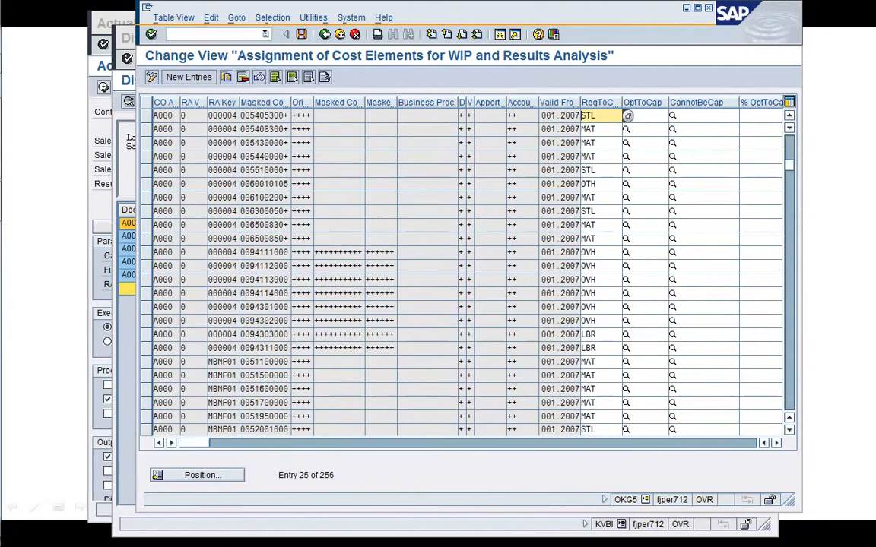
left_click(791, 152)
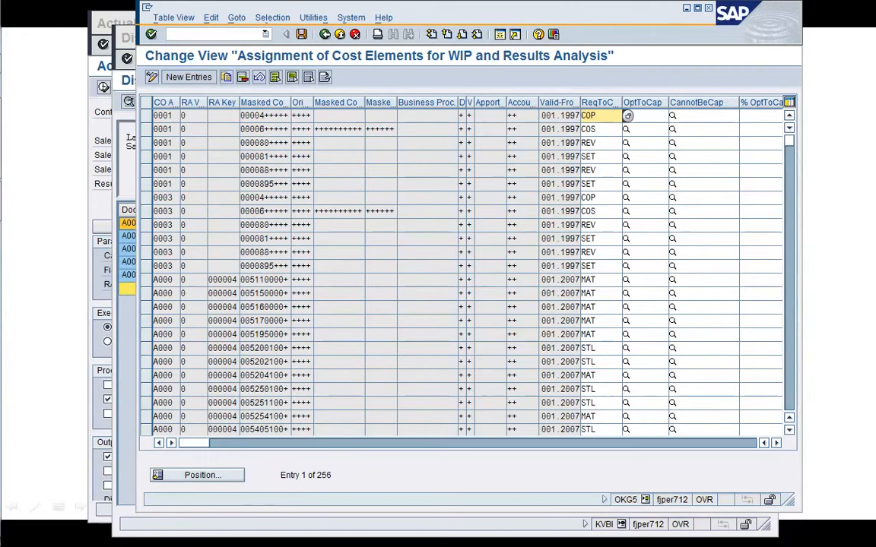
left_click(788, 408)
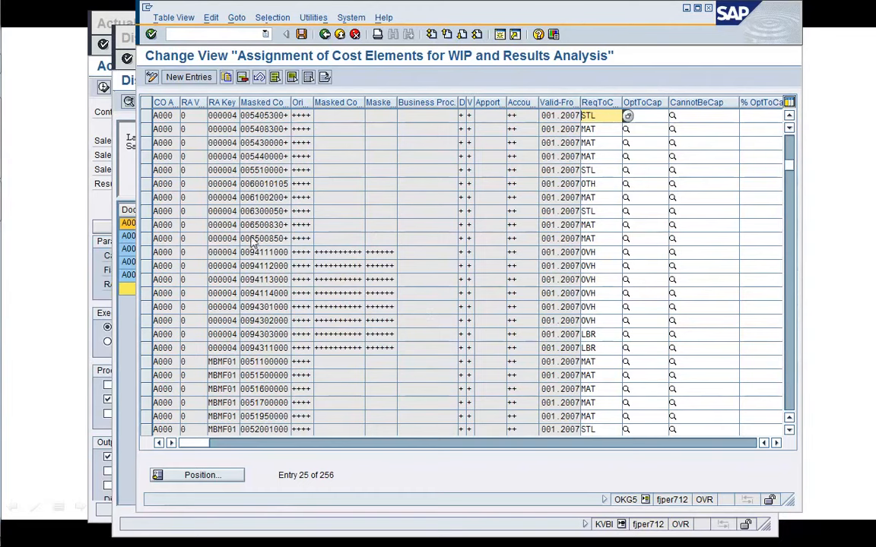
left_click(324, 35)
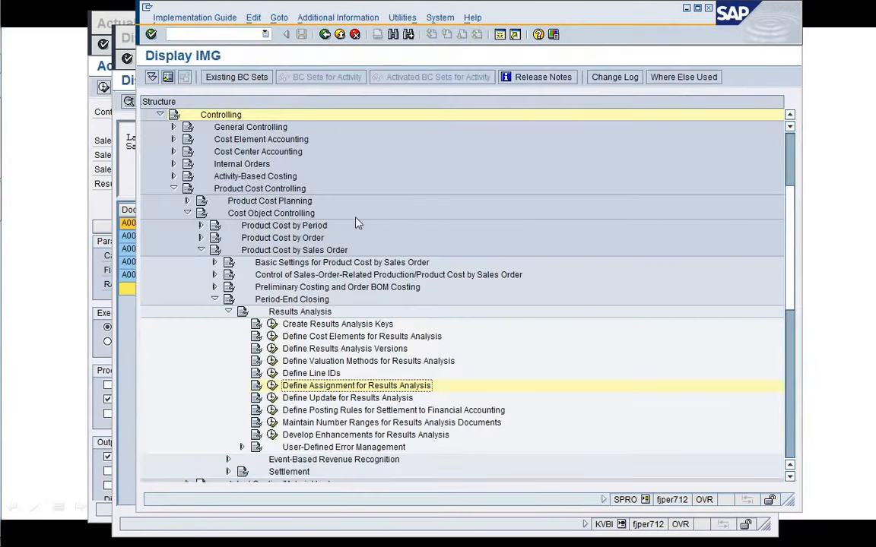
Open Define Update for Results Analysis, position it to controlling area A000 and inspect the category options for the REV line ID.
left_click(272, 397)
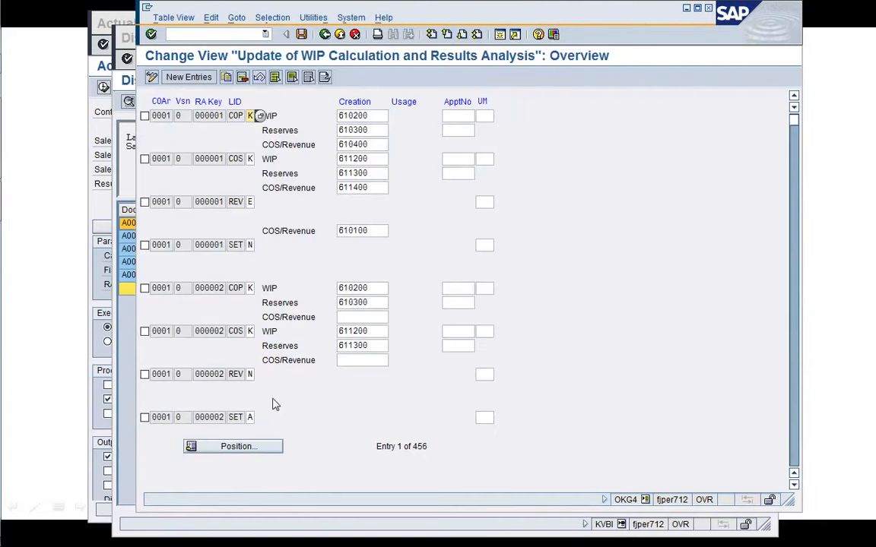
left_click(256, 447)
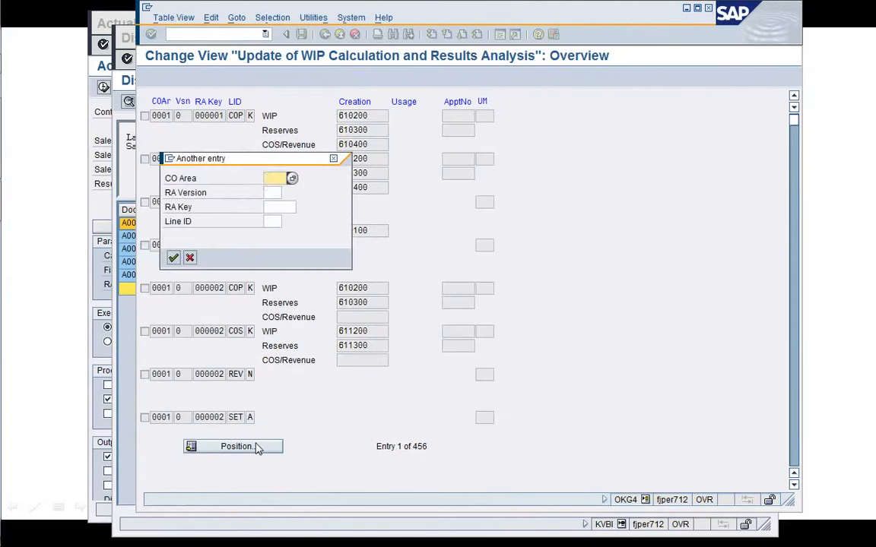
type("A000")
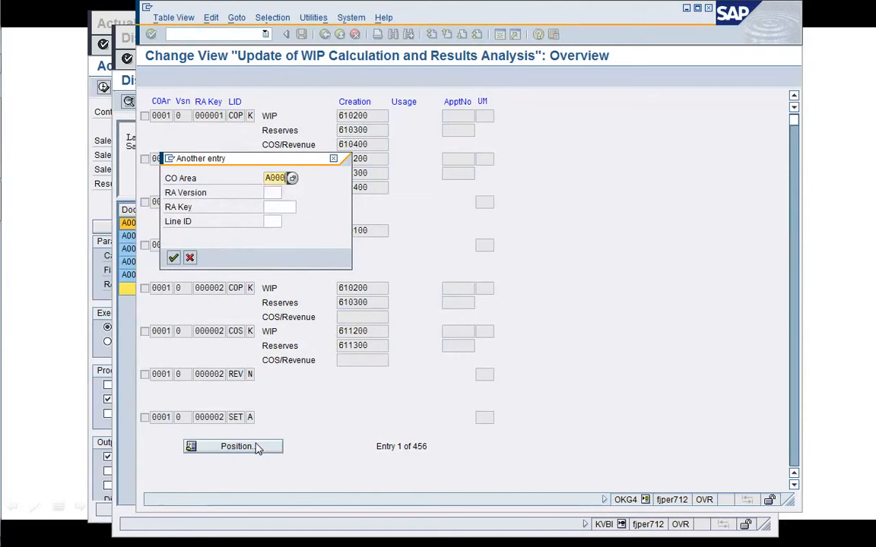
key("Return")
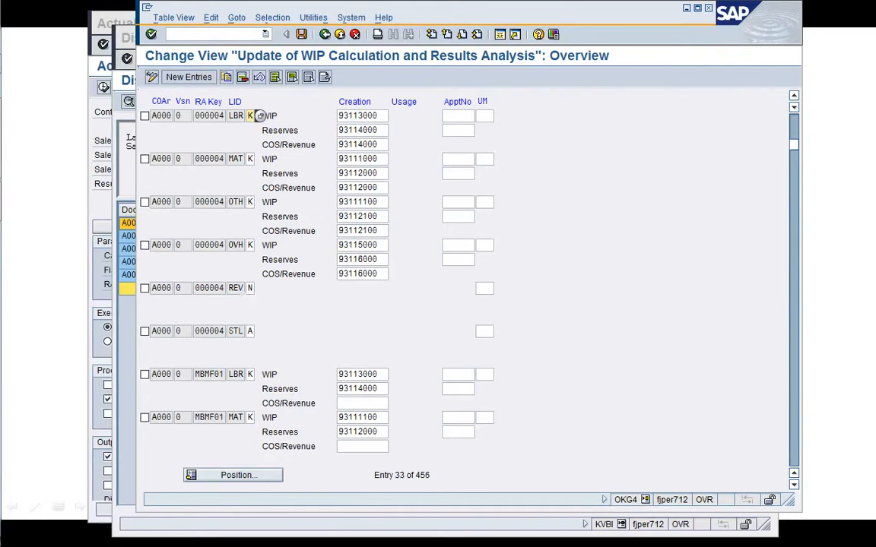
left_click(204, 288)
left_click(250, 289)
left_click(260, 289)
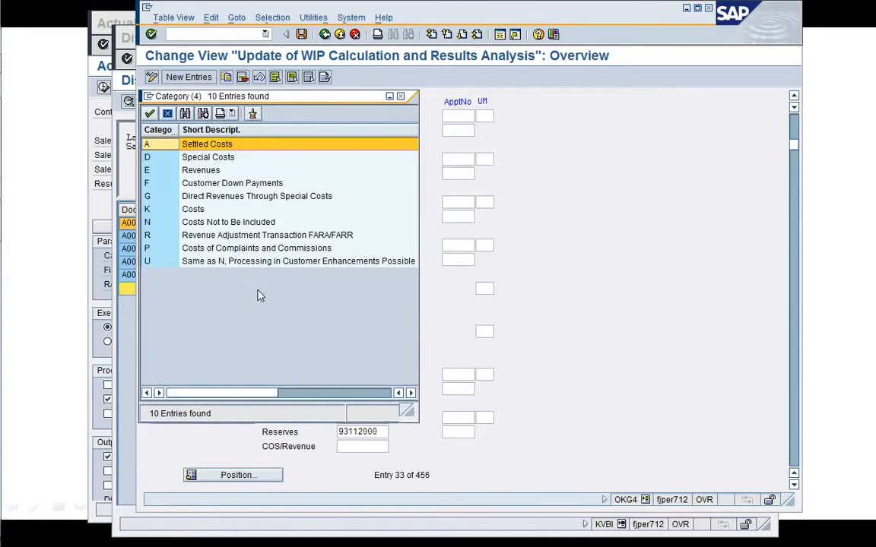
left_click(166, 113)
Rerun the results analysis test for sales order 2453 and read the error message's long text.
left_click(95, 303)
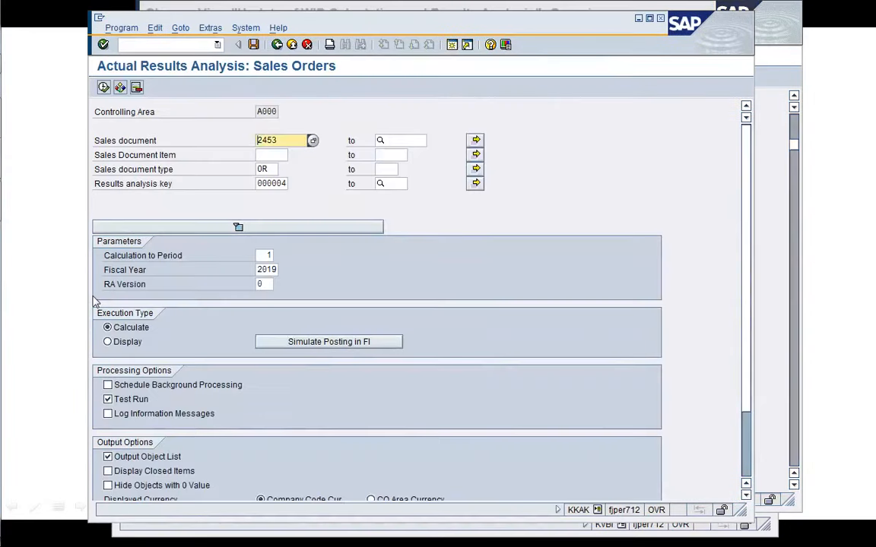
left_click(103, 87)
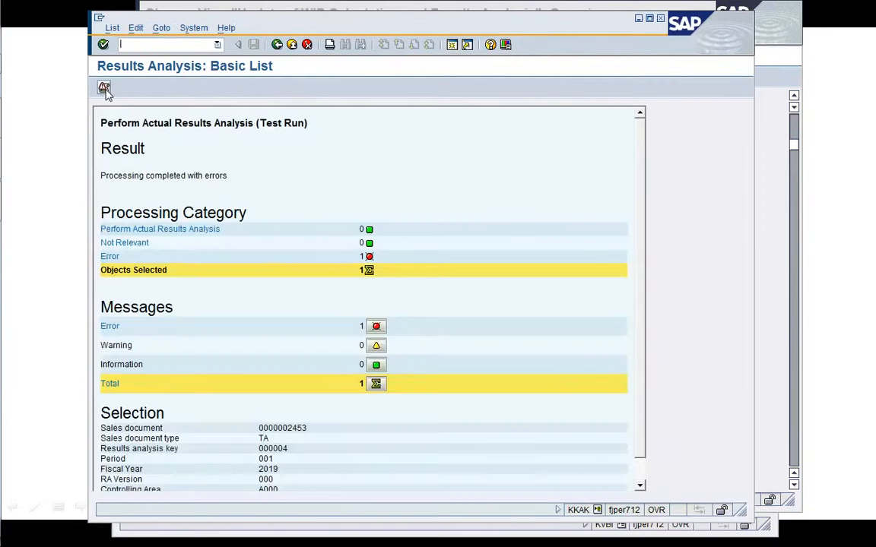
left_click(103, 86)
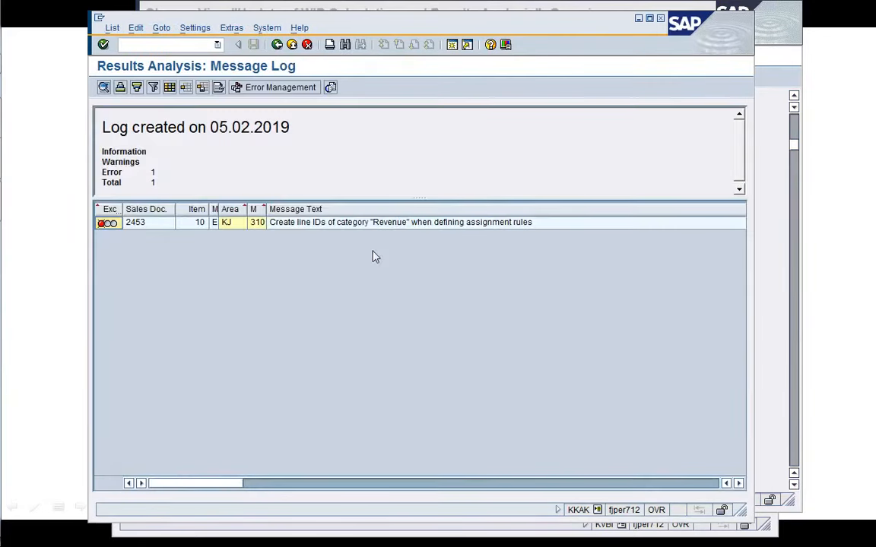
double_click(325, 224)
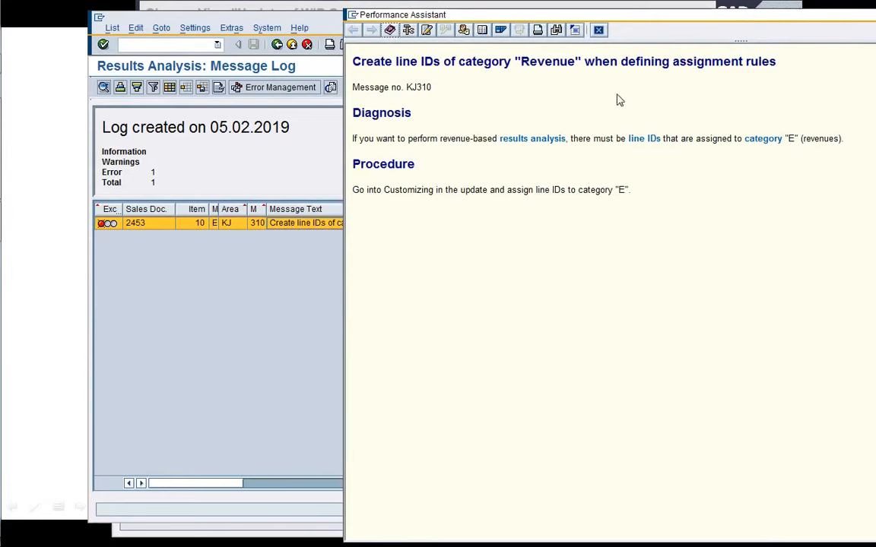
left_click(598, 30)
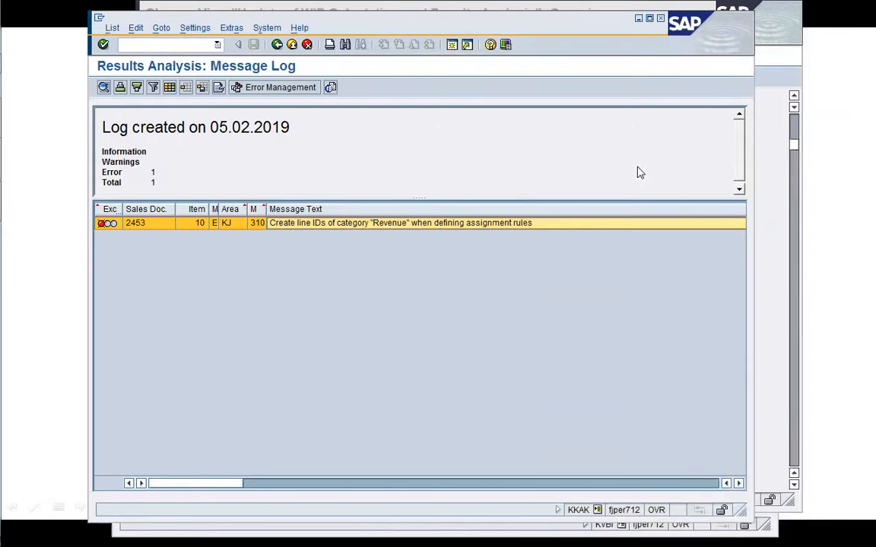
Set the category of line ID REV for controlling area A000, RA key 000004 to E (revenues).
left_click(768, 162)
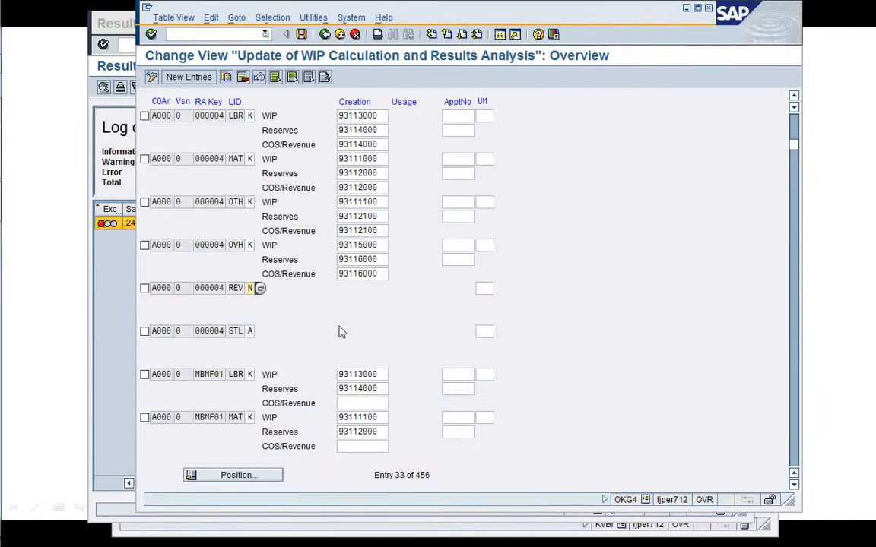
key("F4")
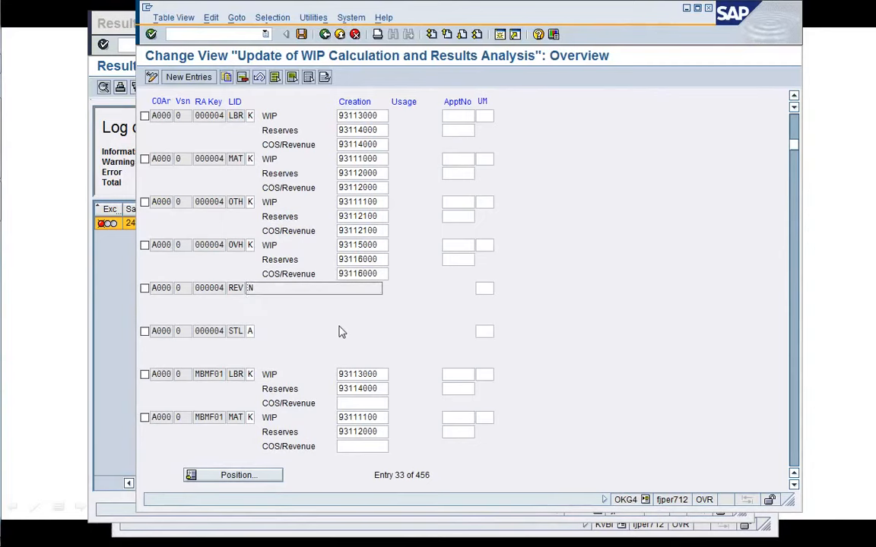
key("Return")
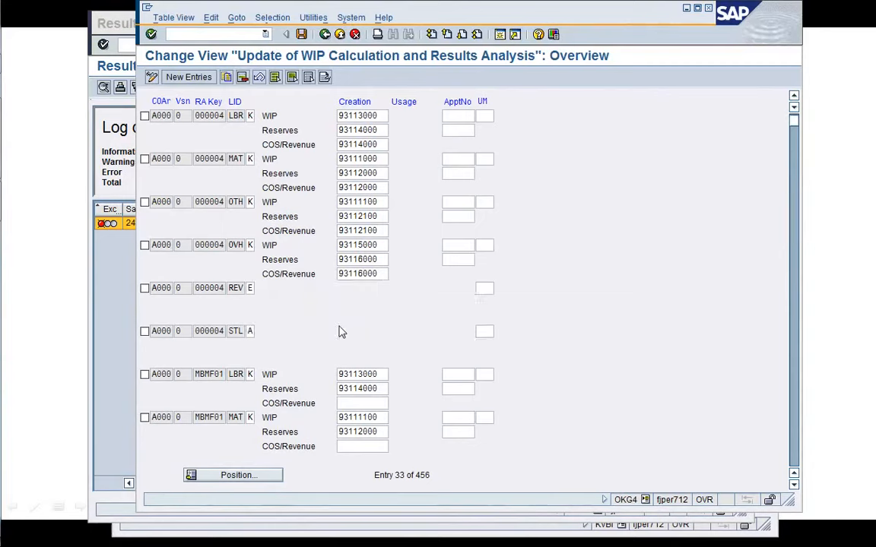
key("Return")
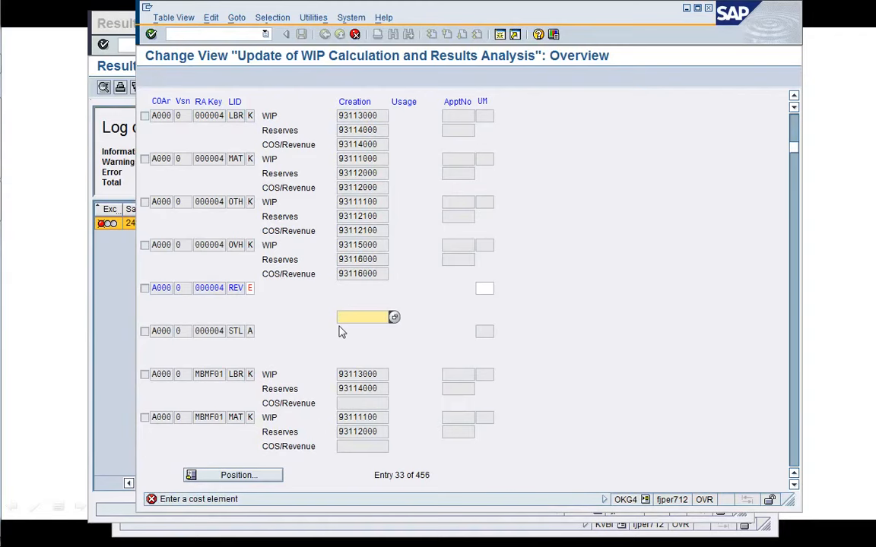
Search the cost elements matching 931* for the revenue line's COS/Revenue field.
type("93")
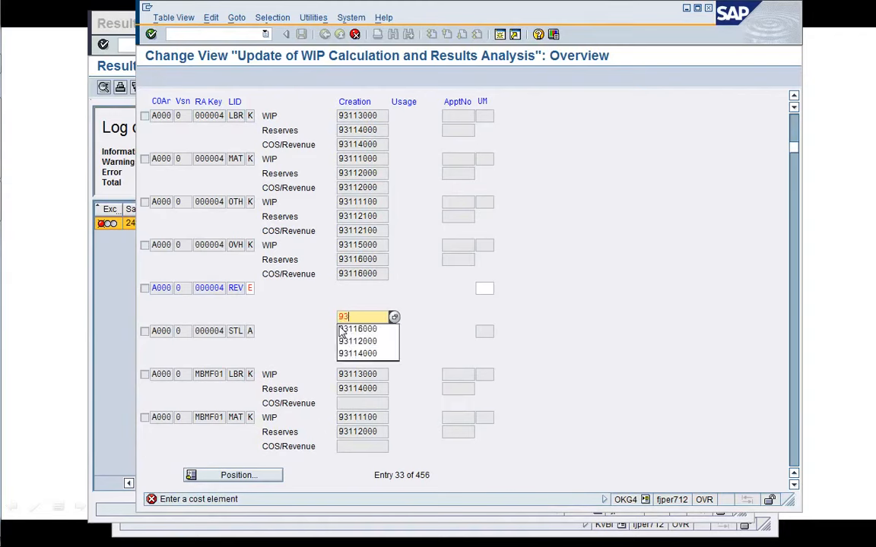
type("1*")
left_click(394, 317)
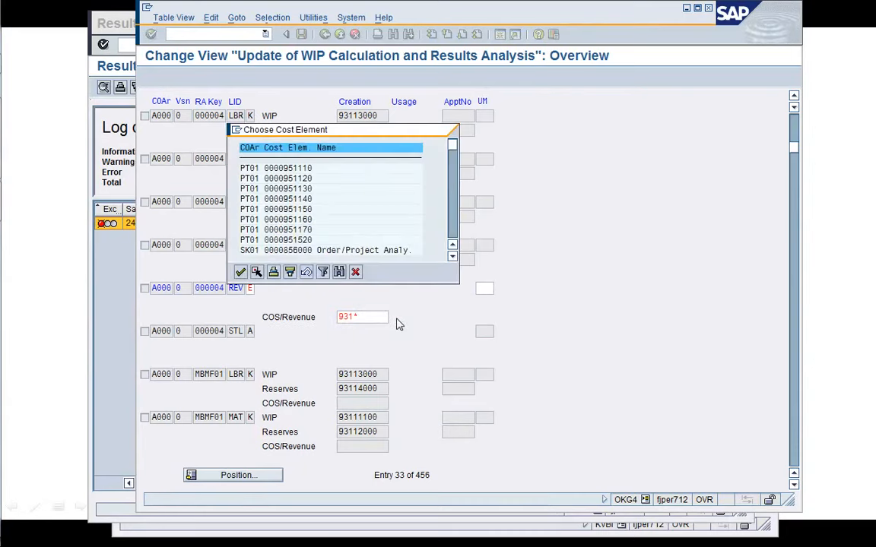
left_click(453, 235)
left_click(452, 234)
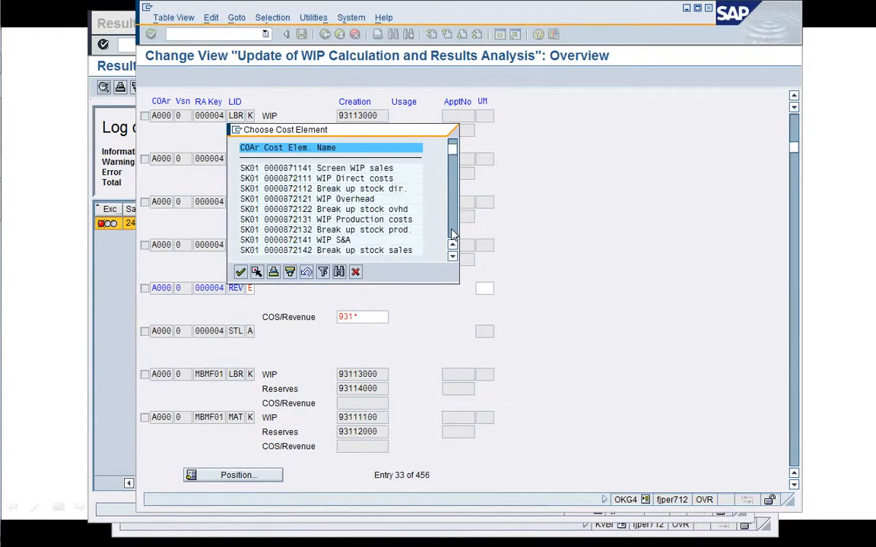
left_click(453, 234)
left_click(453, 234)
left_click(452, 235)
left_click(452, 234)
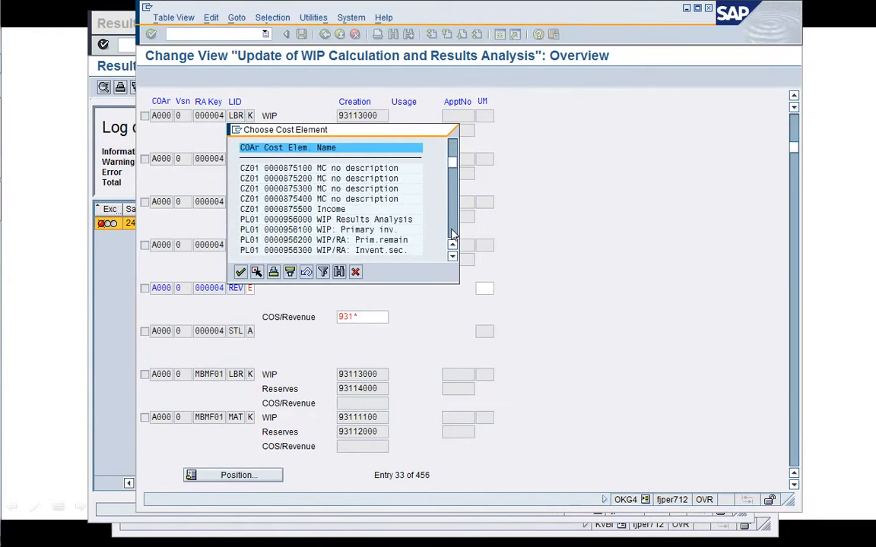
left_click(452, 234)
left_click(453, 229)
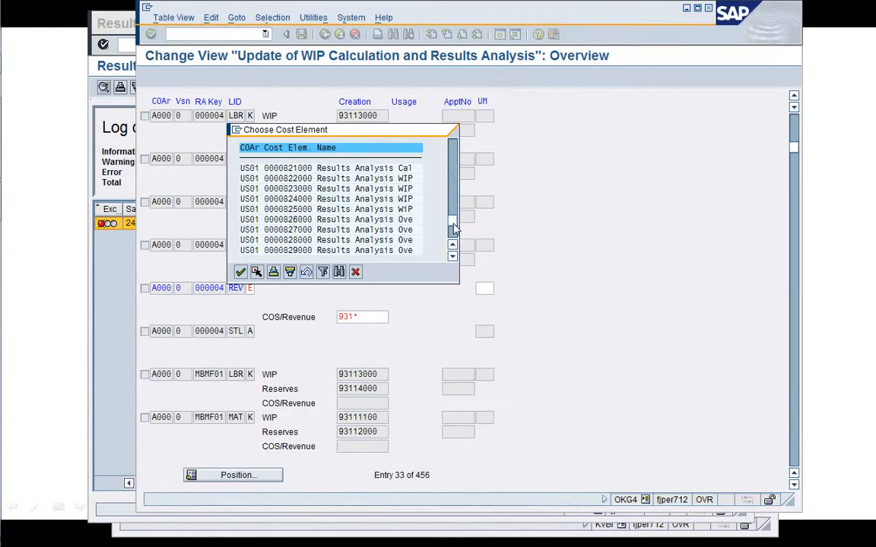
left_click(355, 271)
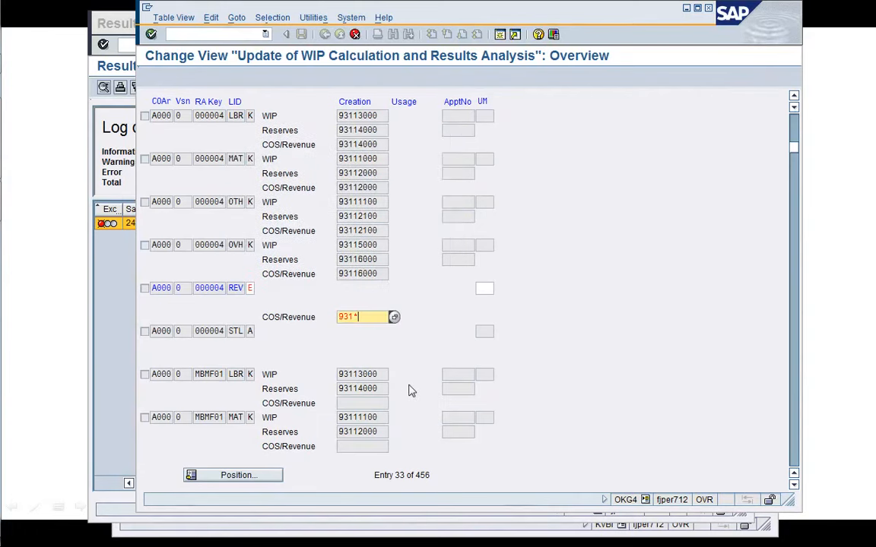
Clear the COS/Revenue entry for the revenue line.
key("BackSpace")
key("BackSpace")
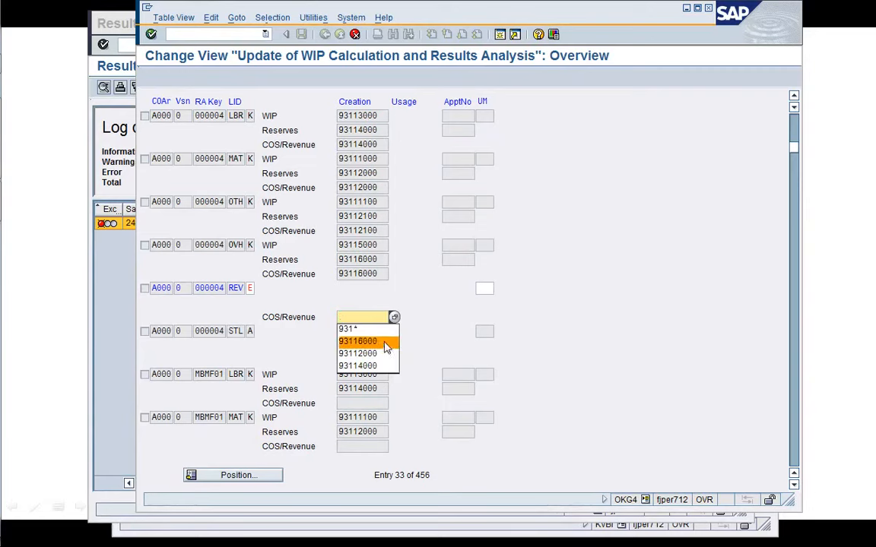
left_click(372, 319)
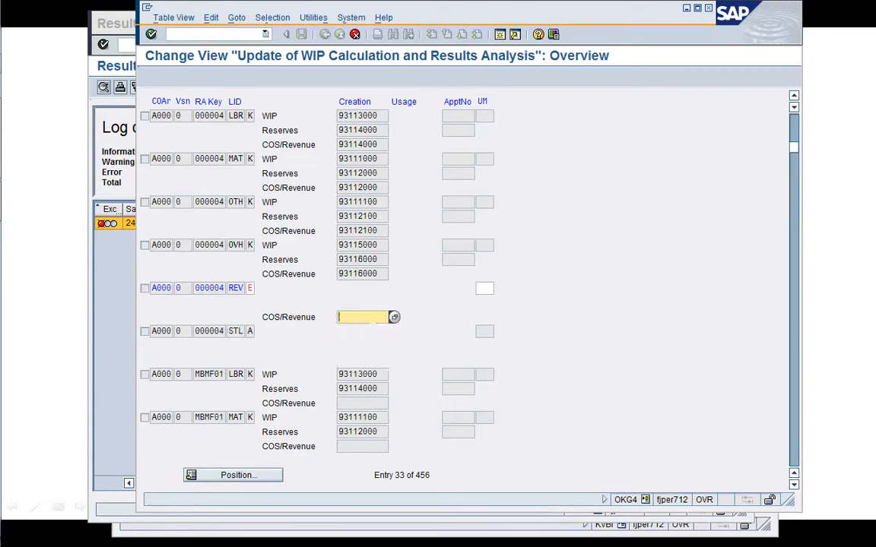
key("Return")
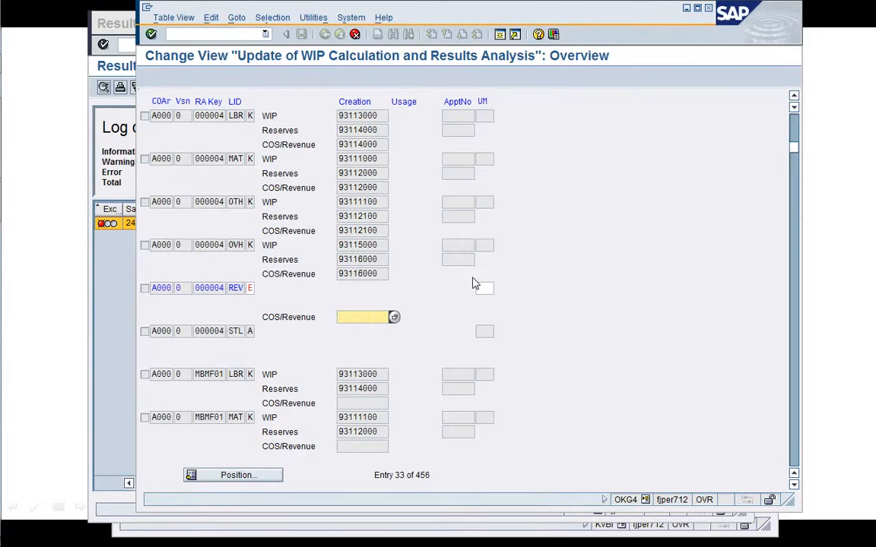
Open a new session and start transaction SE16.
left_click(500, 34)
type("/n")
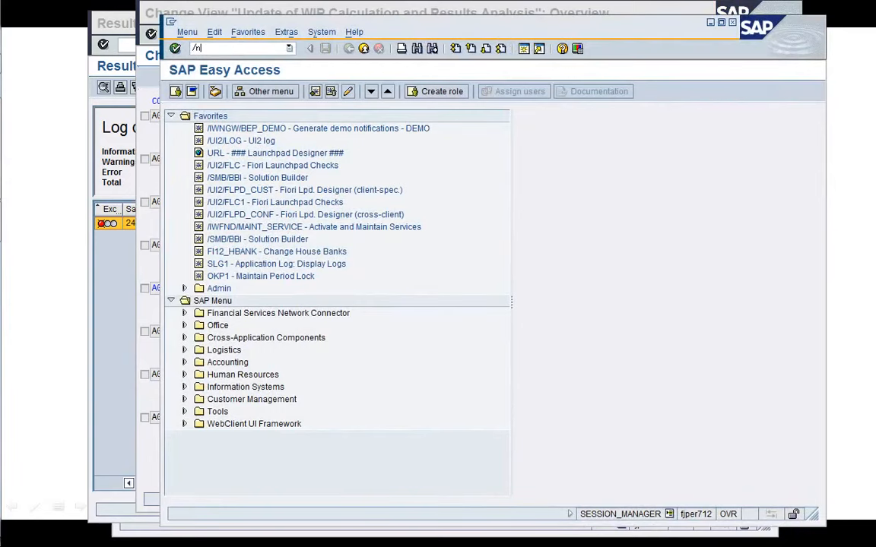
type("SE16")
key("Return")
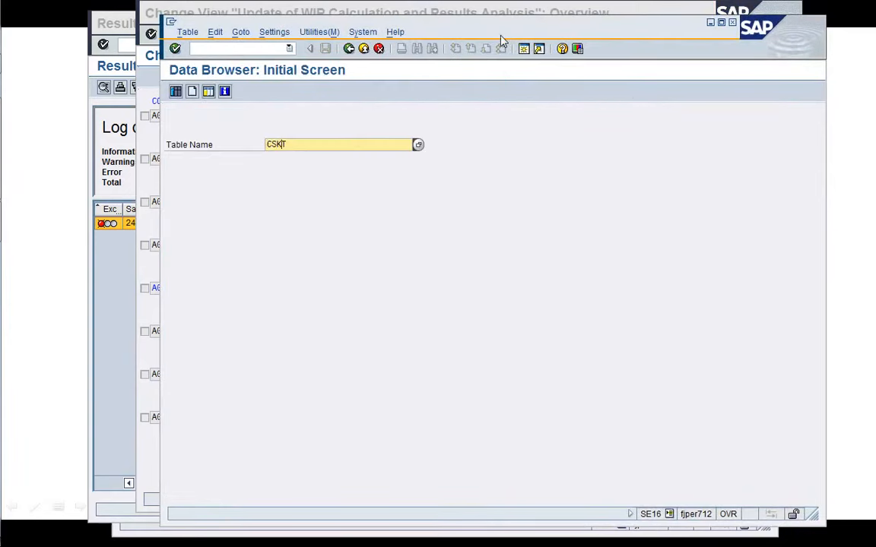
List table CSKB cost elements for controlling area A000 with cost element category 31.
type("CSKB")
key("Return")
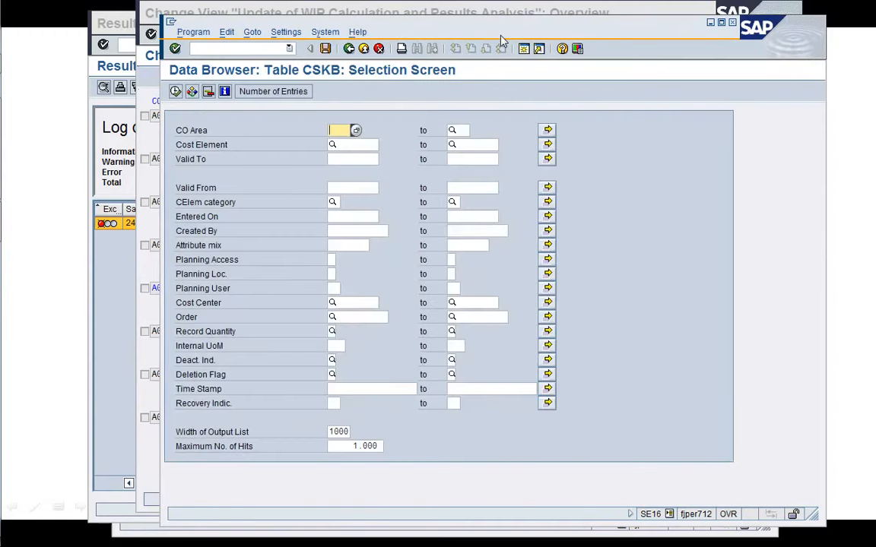
type("A000")
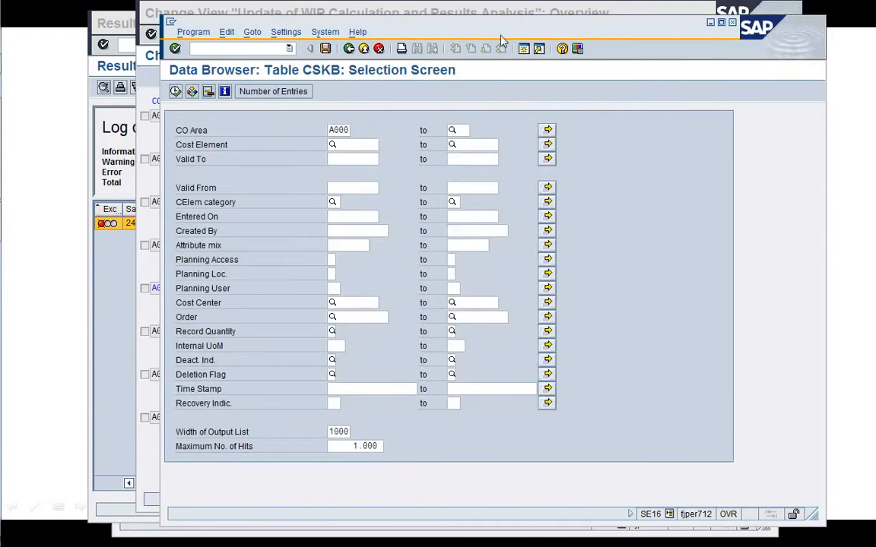
key("Tab")
key("Tab")
key("Tab")
key("Tab")
type("31")
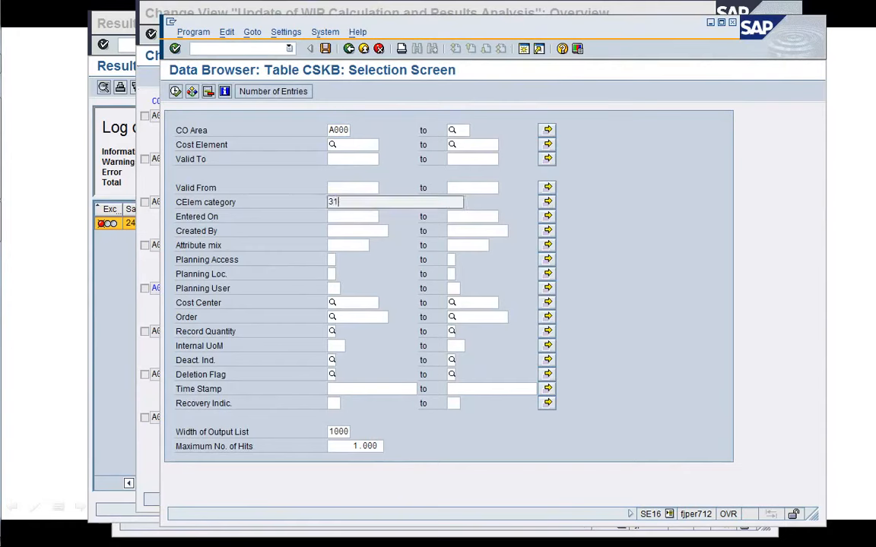
left_click(175, 91)
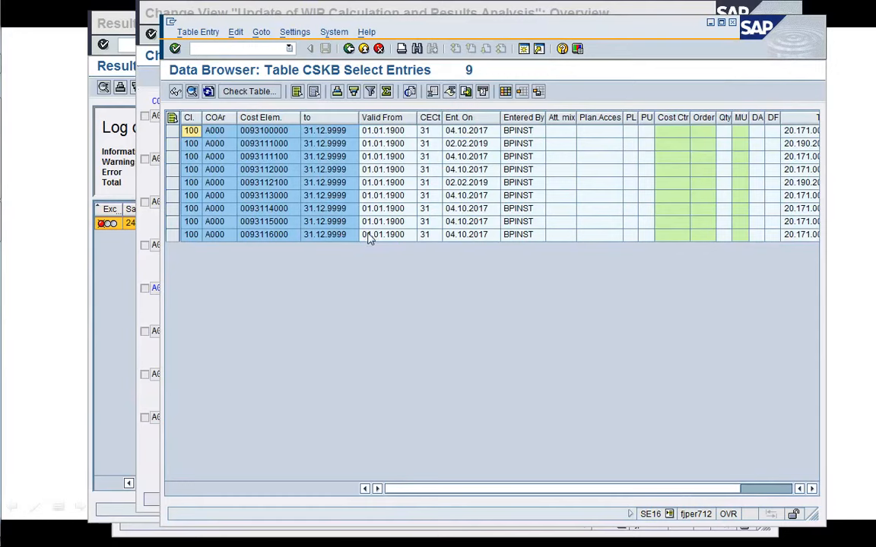
Open a new session and open table SKA1 in the Data Browser.
left_click(523, 48)
type("/n")
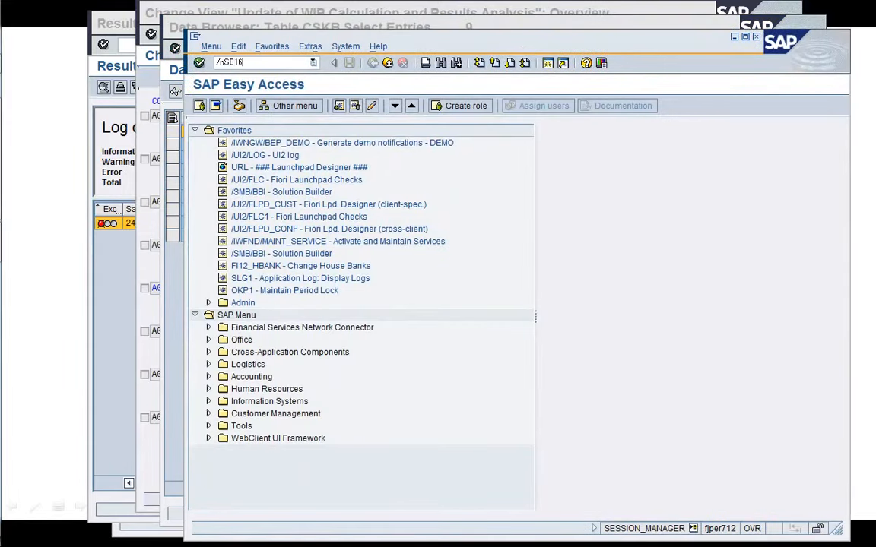
type("SE16")
key("Return")
type("S")
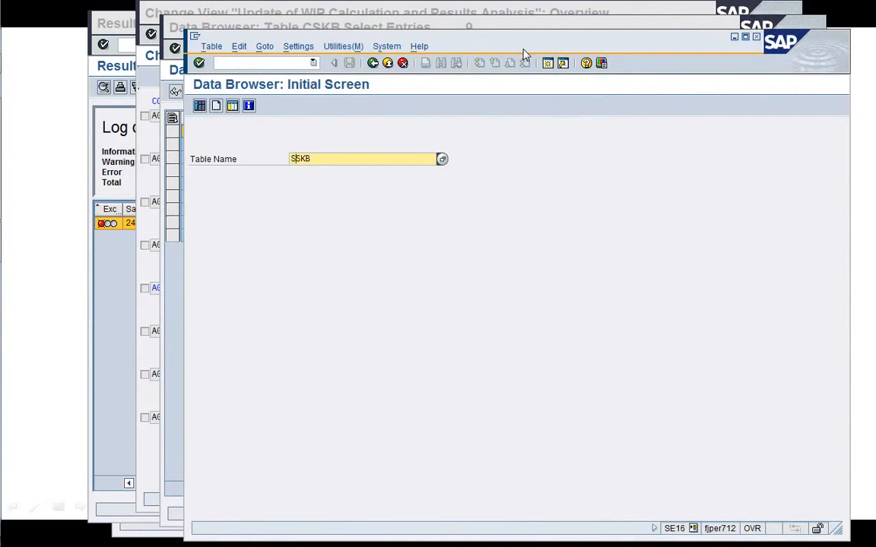
type("KA1")
key("Return")
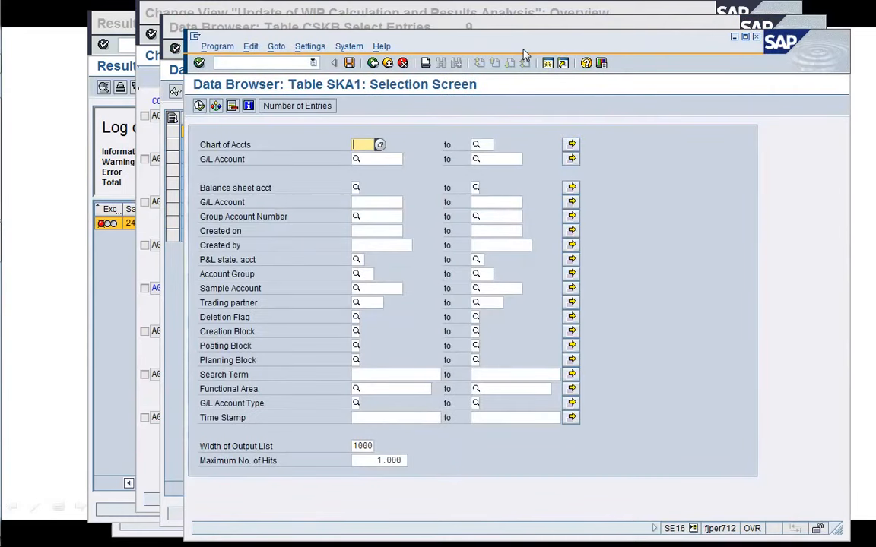
type("YC")
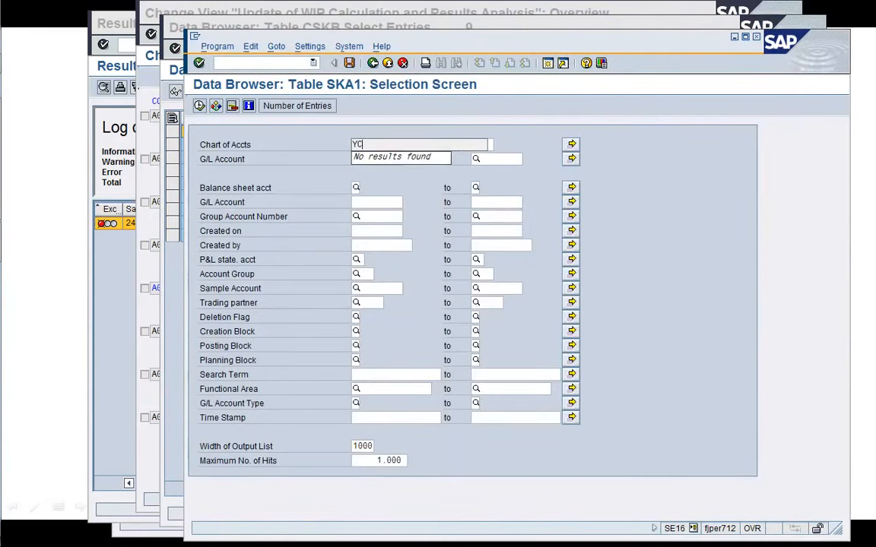
type("OA")
key("Tab")
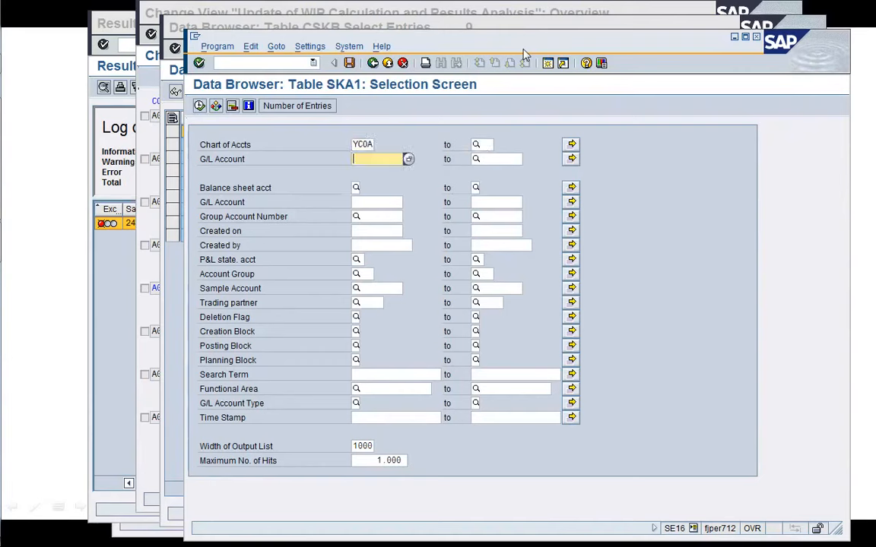
key("ctrl+v")
key("Tab")
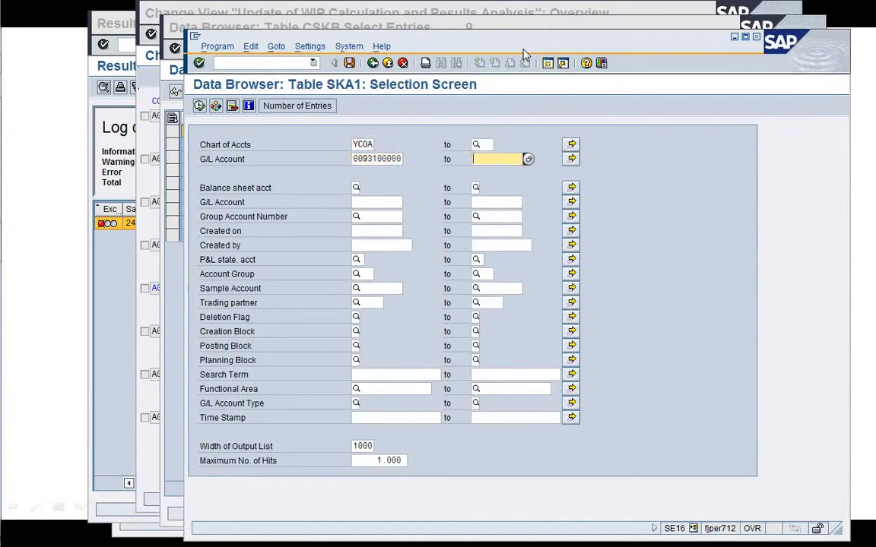
key("ctrl+v")
key("BackSpace")
type("99999")
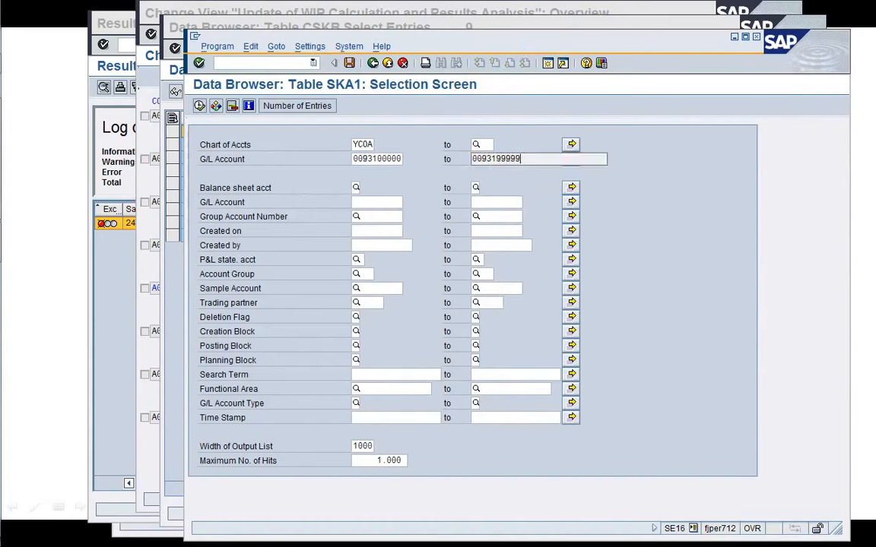
key("Return")
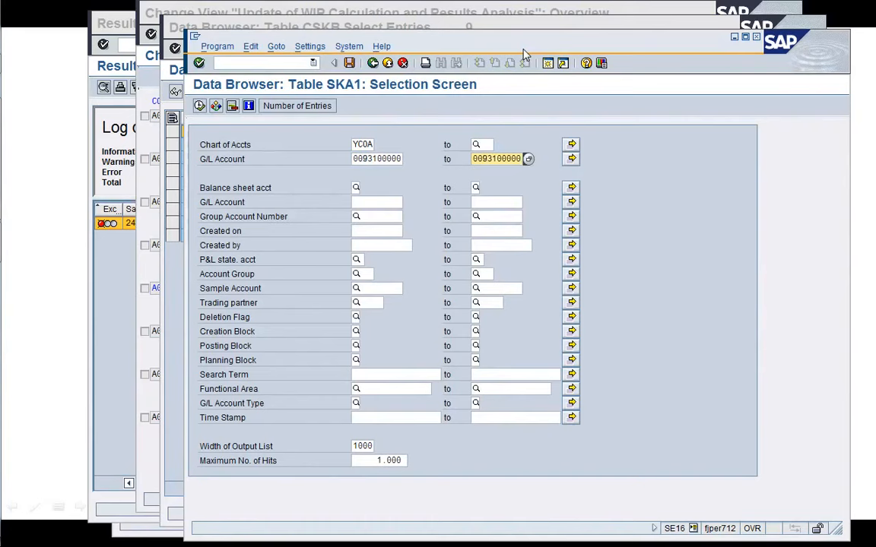
key("Return")
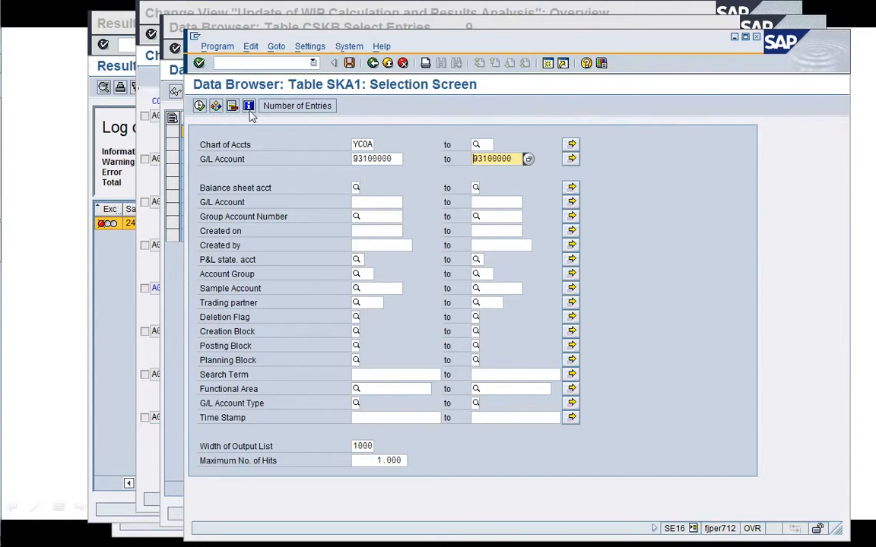
left_click(199, 106)
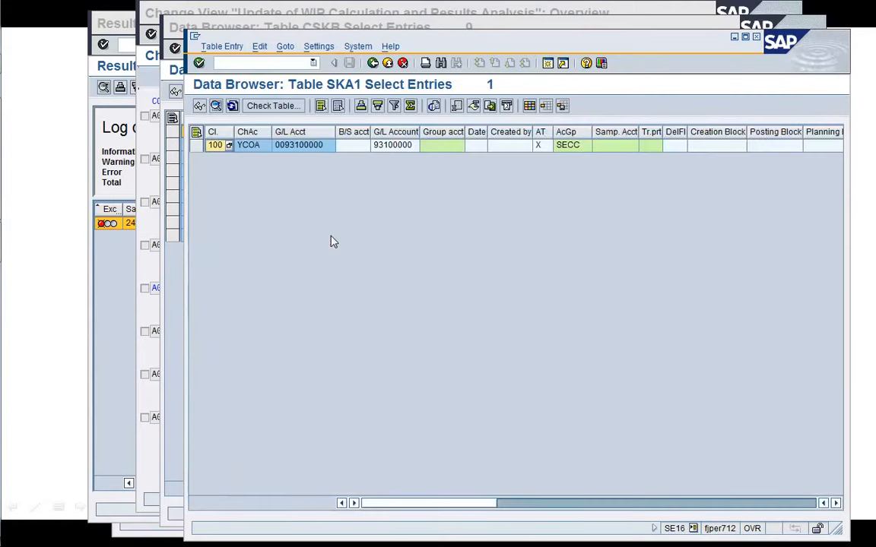
left_click(373, 63)
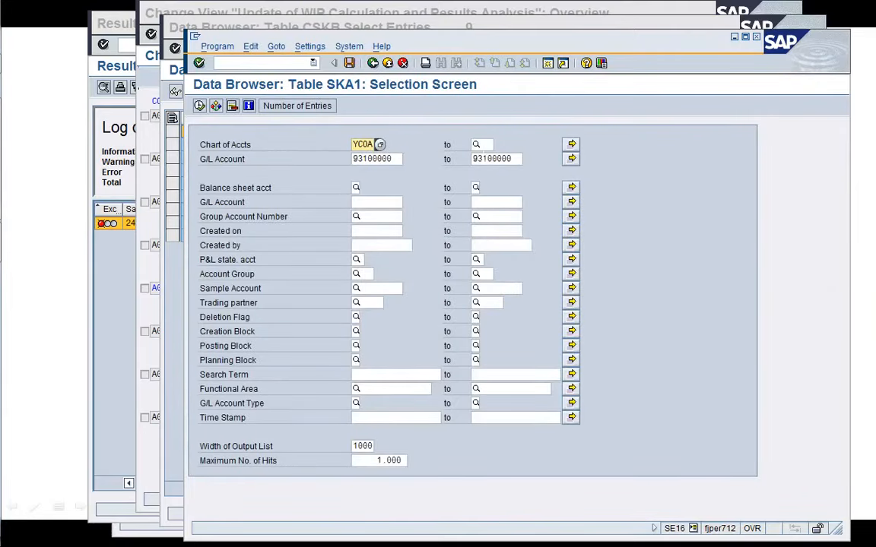
List SKA1 G/L accounts 93100000 to 93199999 for chart of accounts YCOA.
left_click(514, 159)
key("BackSpace")
key("BackSpace")
key("BackSpace")
key("BackSpace")
key("BackSpace")
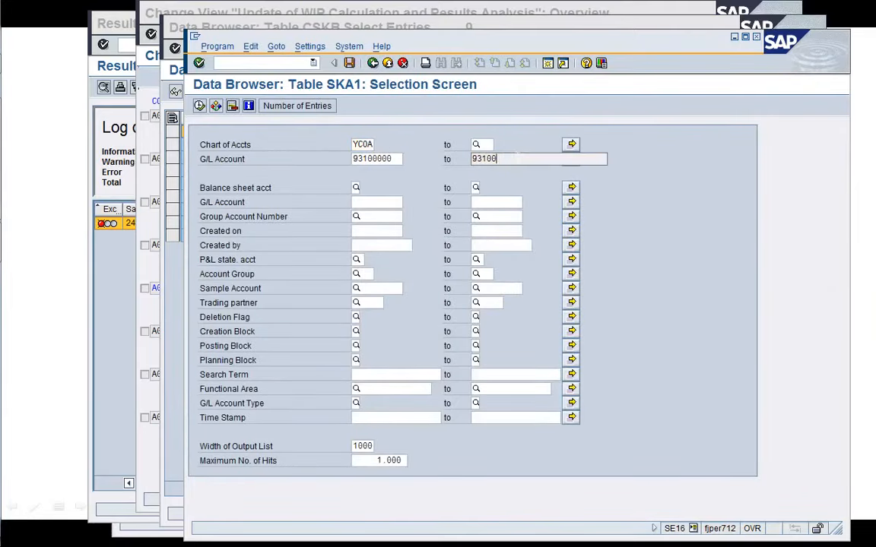
type("99999")
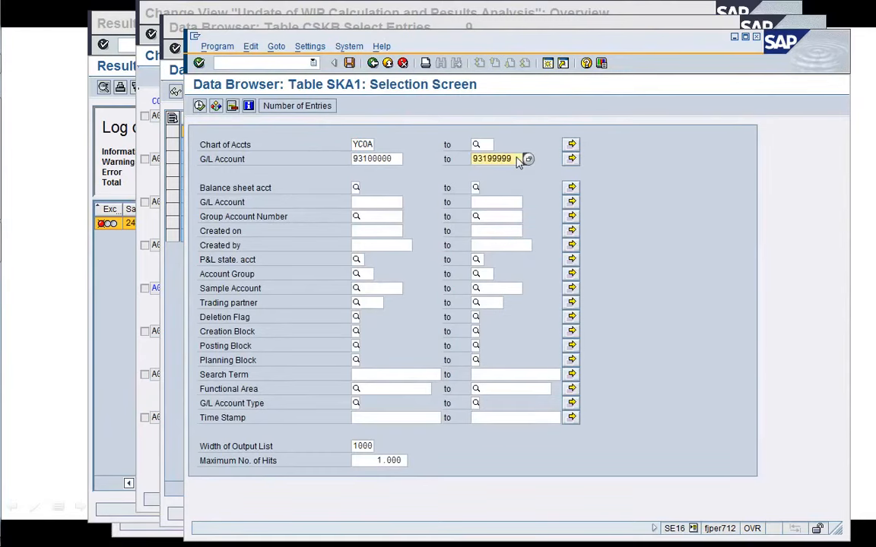
left_click(199, 107)
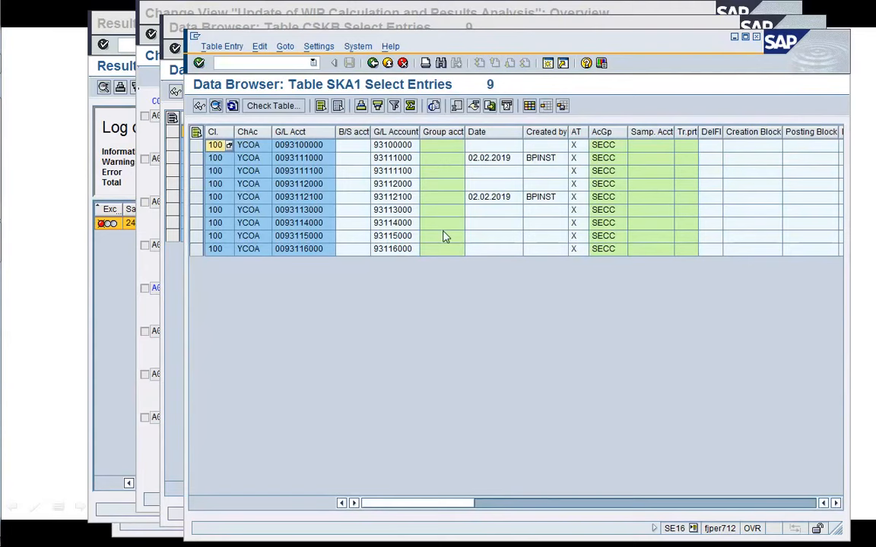
left_click(445, 237)
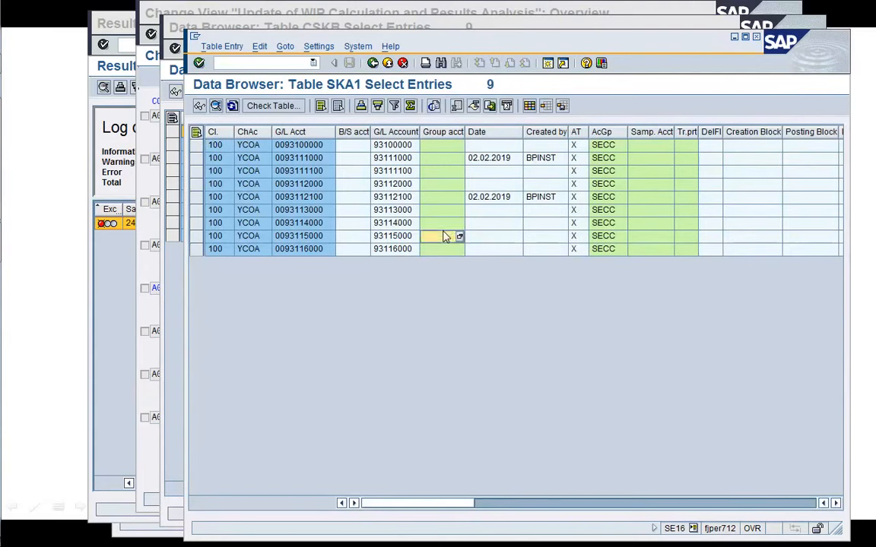
key("Right")
key("Right")
key("Right")
key("Right")
key("Right")
key("Right")
key("Right")
key("Right")
key("Right")
key("Right")
key("Right")
key("Right")
key("Right")
key("Right")
key("Right")
key("Right")
key("Right")
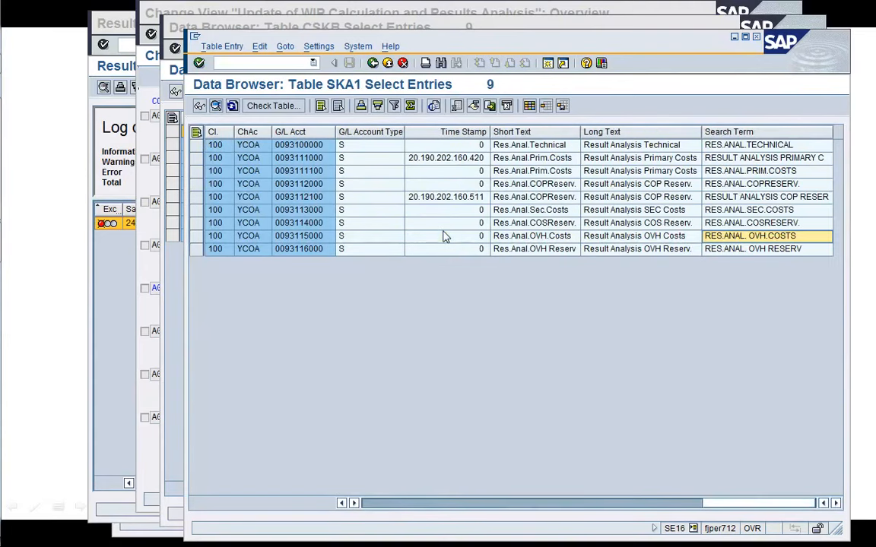
key("Left")
key("Up")
key("Up")
key("Up")
key("Up")
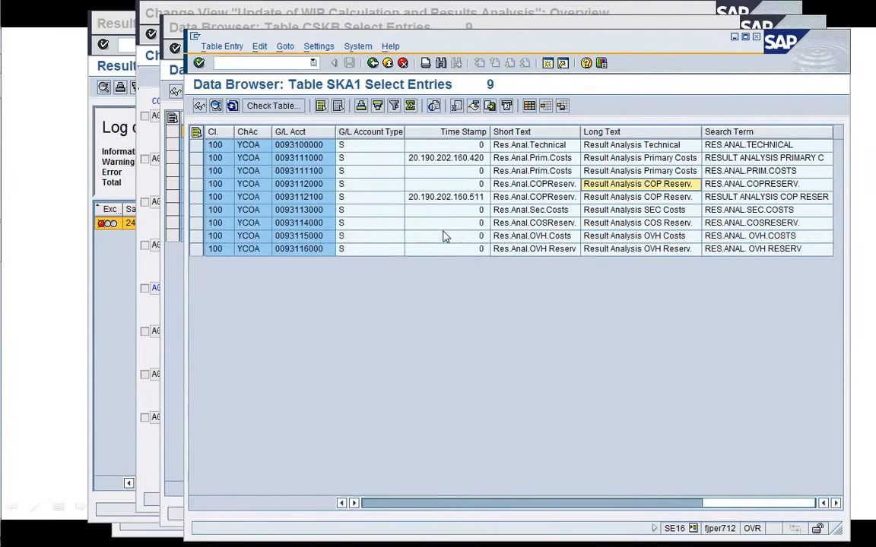
key("Up")
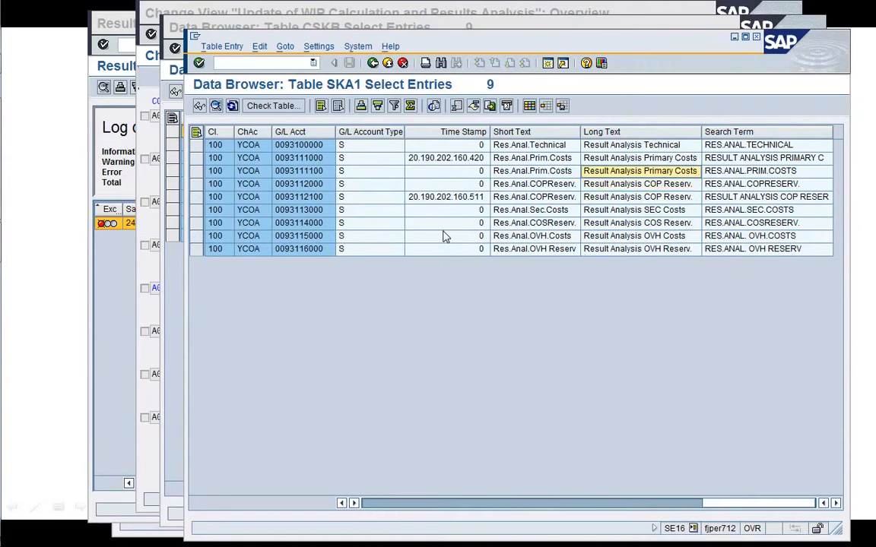
key("Up")
key("Down")
left_click(308, 158)
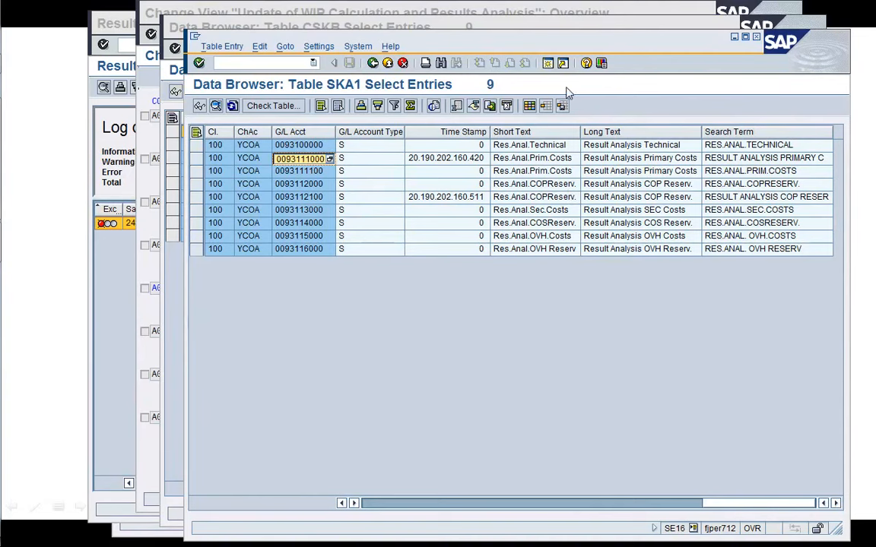
Open a new session and start transaction FS00.
left_click(547, 65)
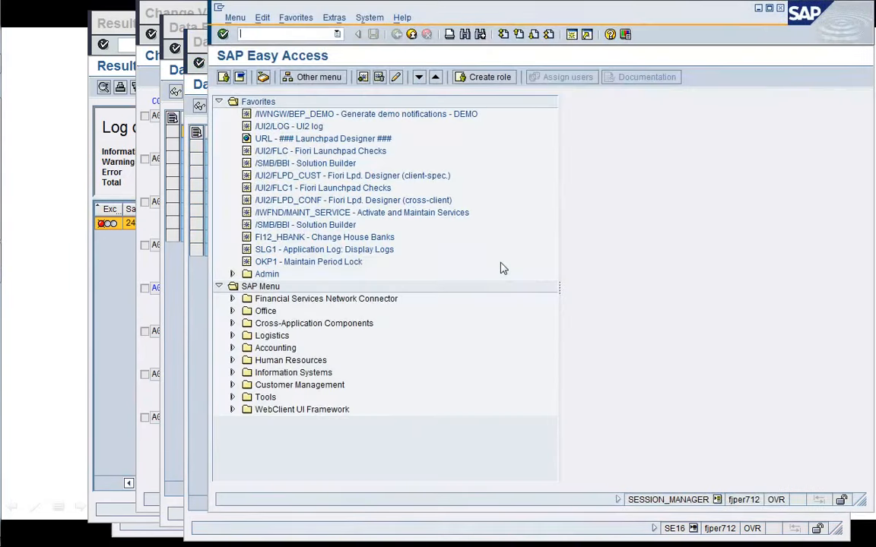
type("/nFS00")
key("Return")
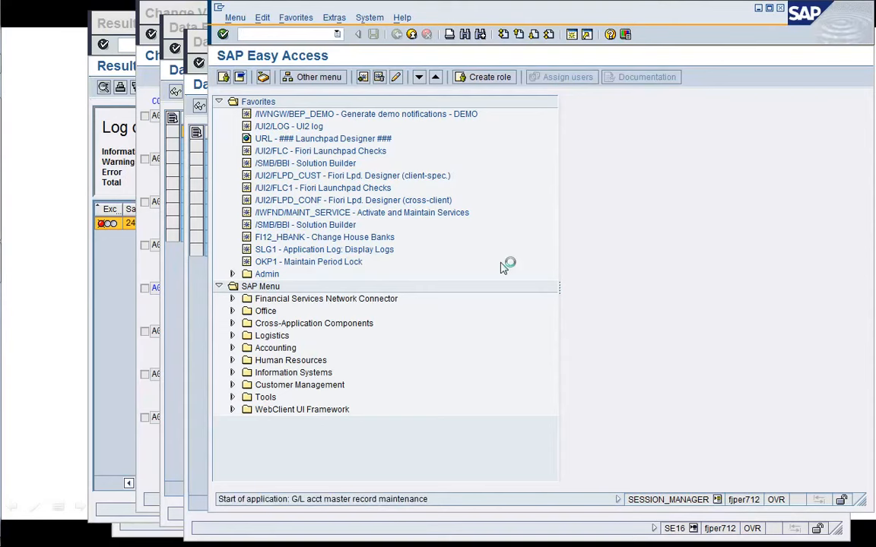
Display G/L account 93111000 in company code 1710.
type("0093111000")
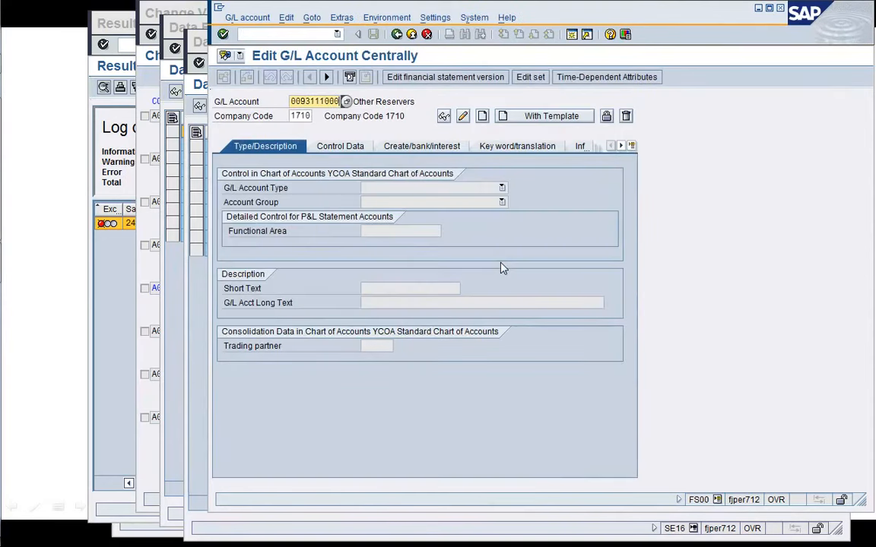
key("Left")
key("Left")
key("Left")
key("BackSpace")
key("BackSpace")
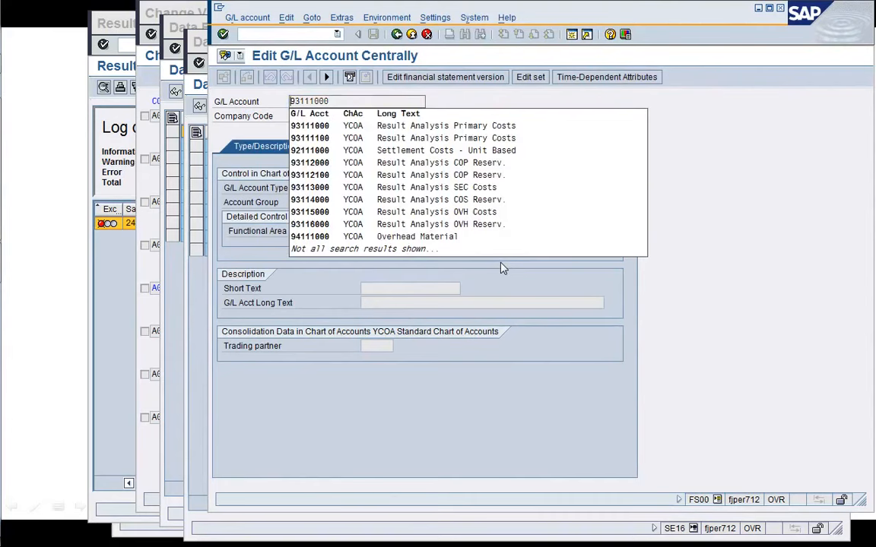
key("Return")
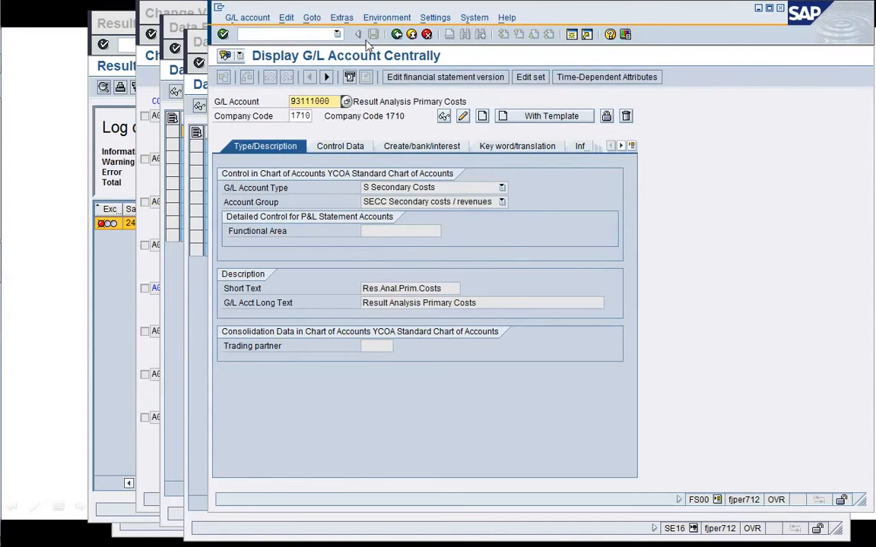
Start creating G/L account 93110000 in company code 1710 using account 93111000 as the template.
left_click_drag(346, 4, 368, 217)
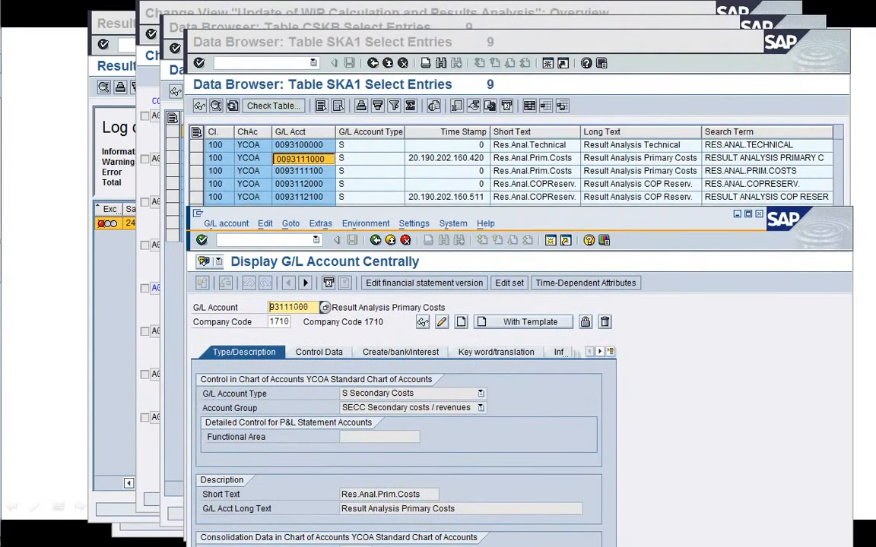
key("BackSpace")
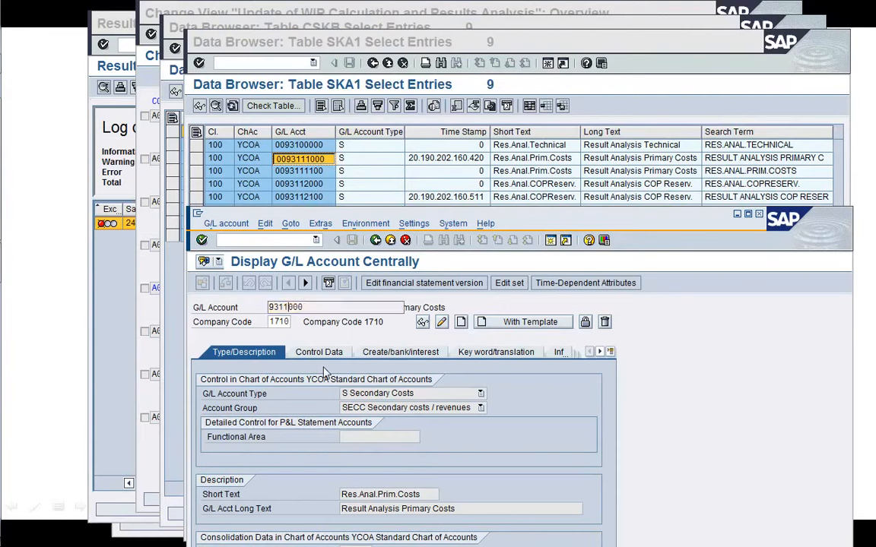
type("0")
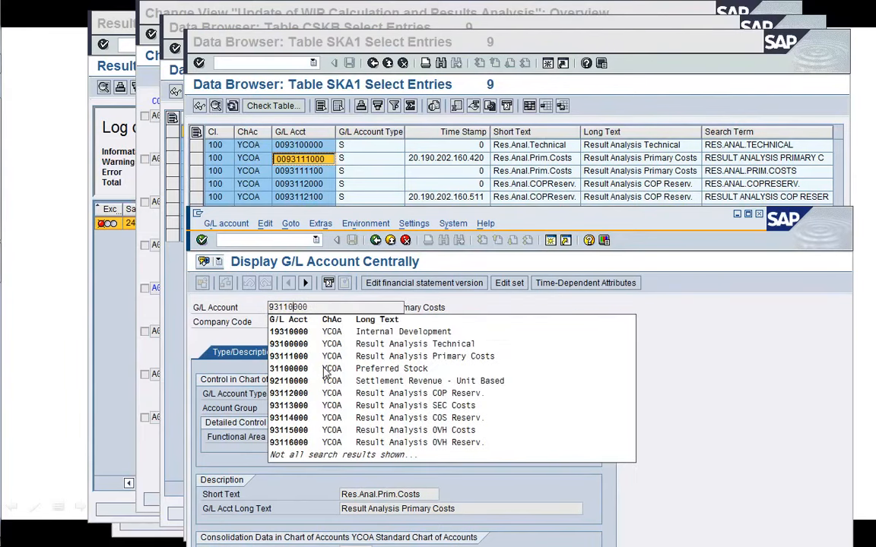
key("Return")
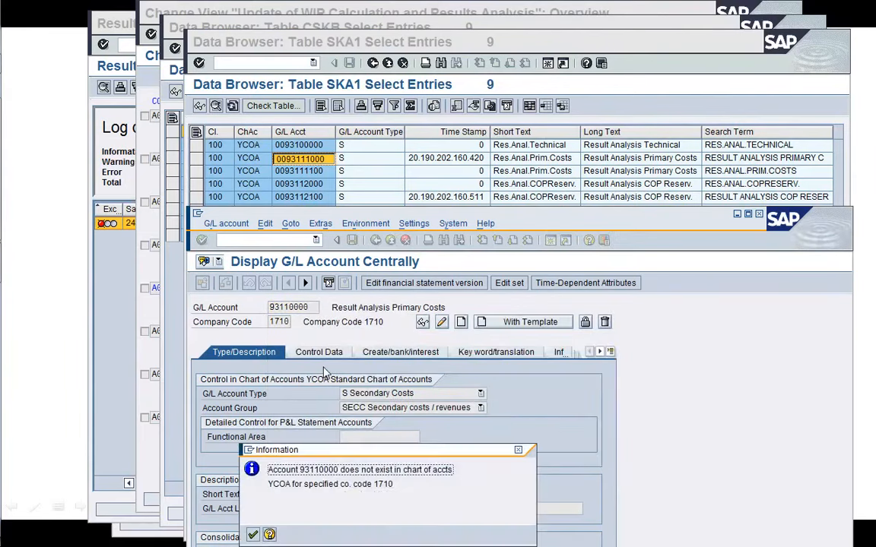
key("Return")
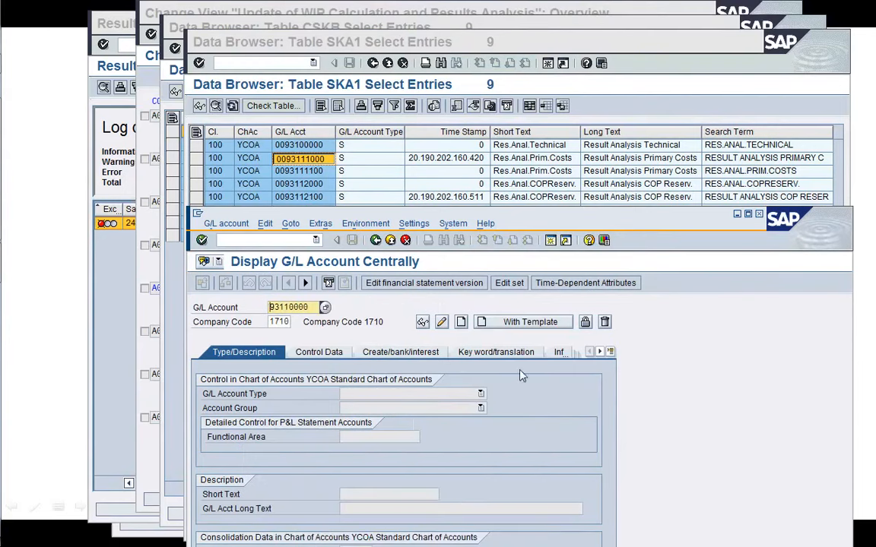
left_click(532, 324)
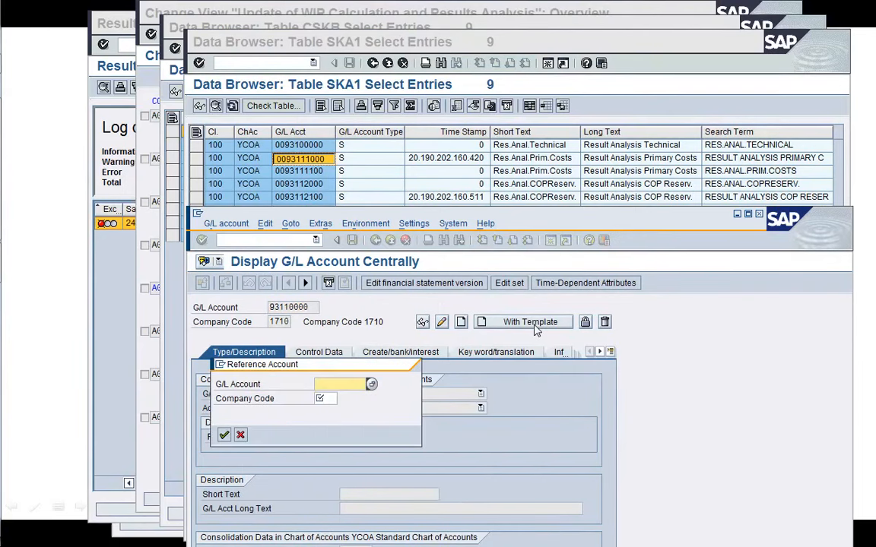
key("ctrl+v")
key("BackSpace")
key("BackSpace")
key("Return")
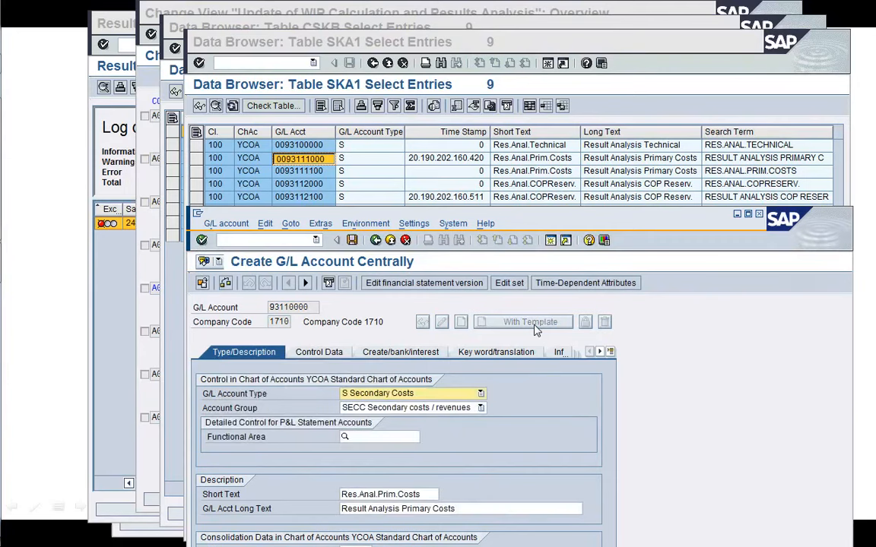
Set the new account's short text to Res.Anal.Revenue and long text to Result Analysis Revenue.
left_click_drag(663, 220, 580, 43)
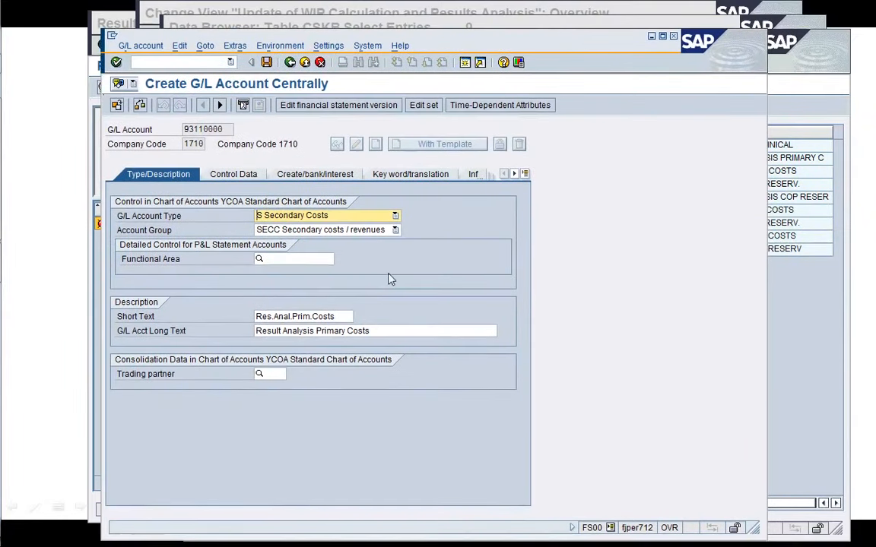
left_click(346, 315)
key("BackSpace")
key("BackSpace")
key("BackSpace")
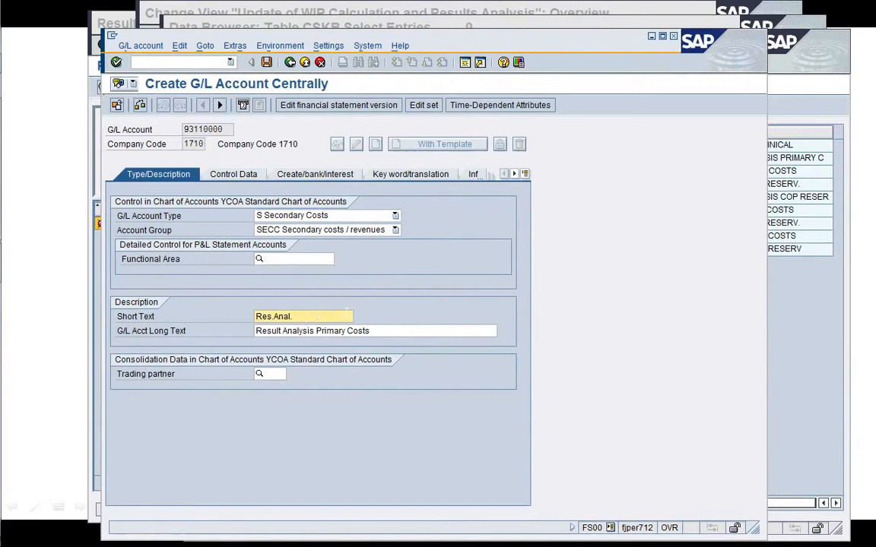
type("Revenue")
left_click(316, 331)
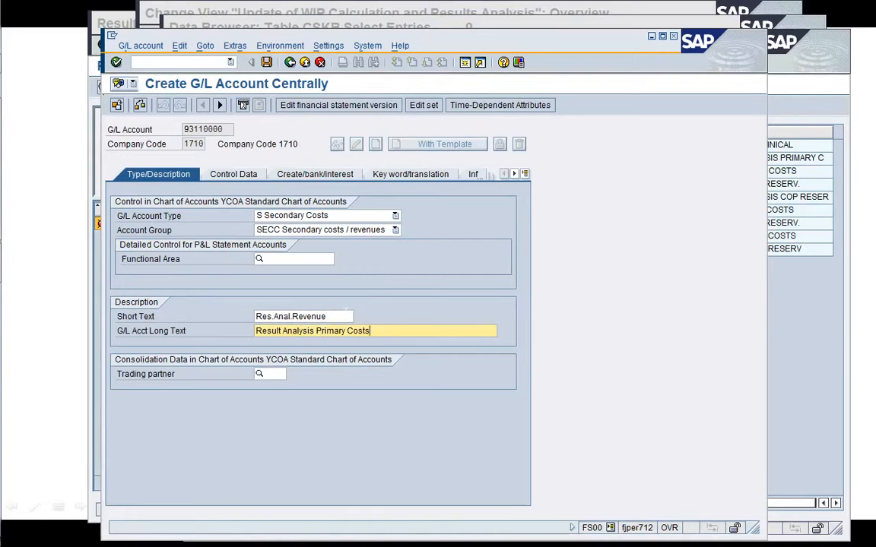
key("BackSpace")
key("BackSpace")
key("BackSpace")
key("BackSpace")
type("Revenue")
key("Return")
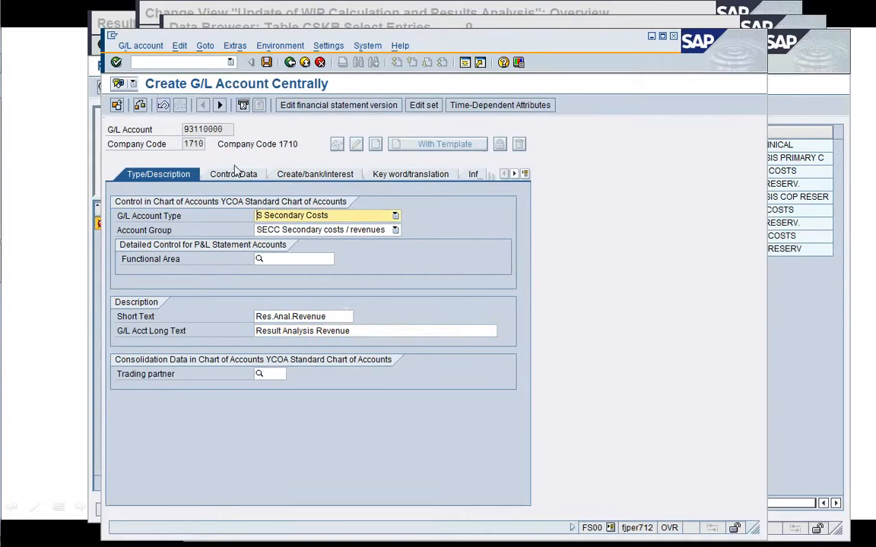
Set the account currency to USD in the control data and save the G/L account.
left_click(237, 174)
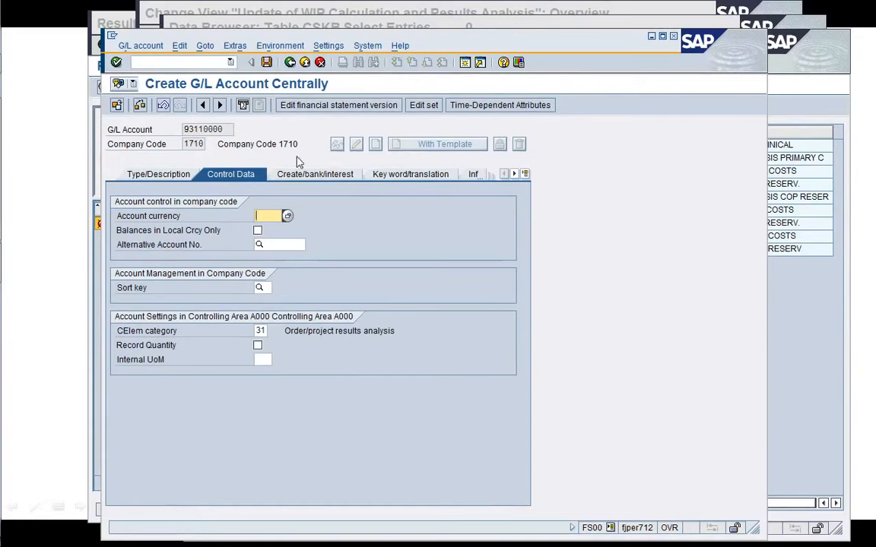
left_click(266, 63)
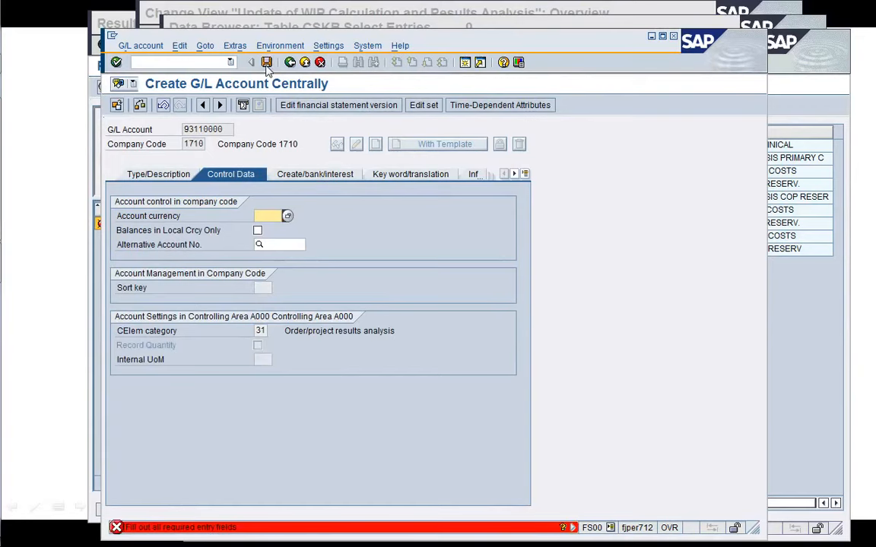
left_click(266, 62)
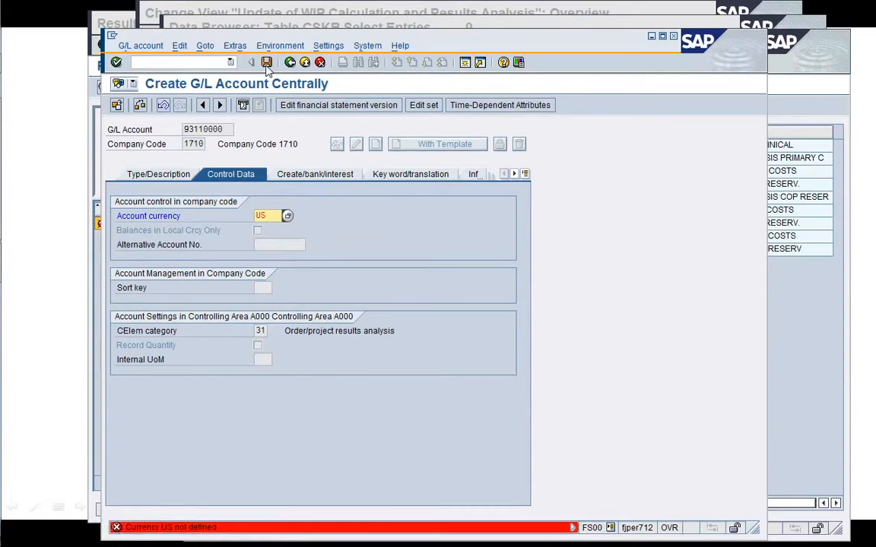
type("D")
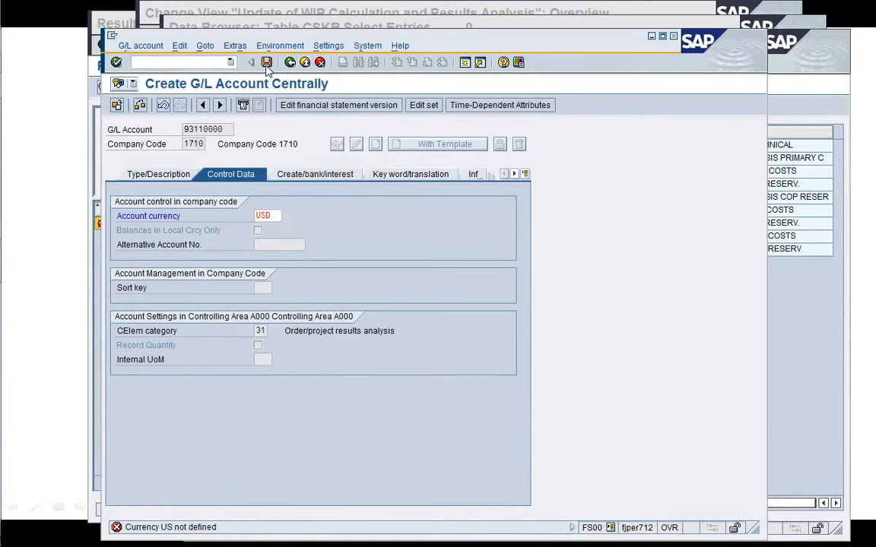
key("Return")
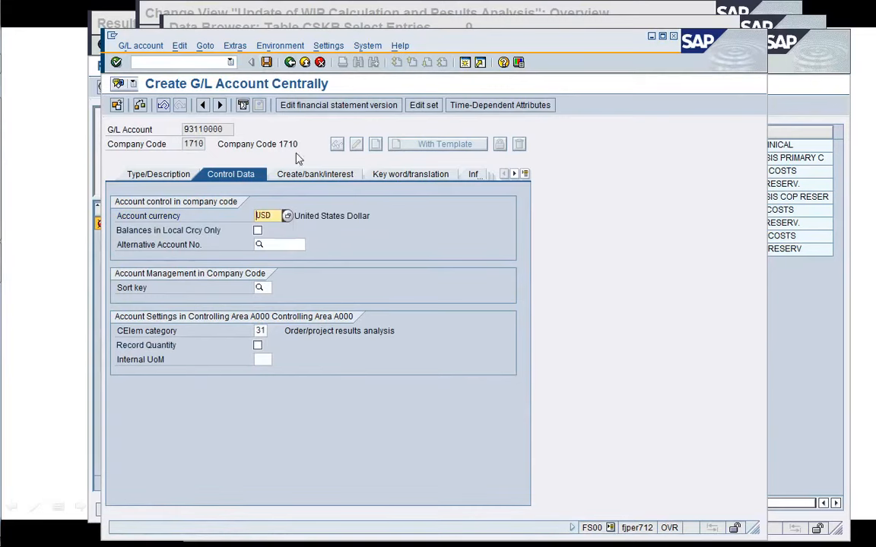
left_click(267, 63)
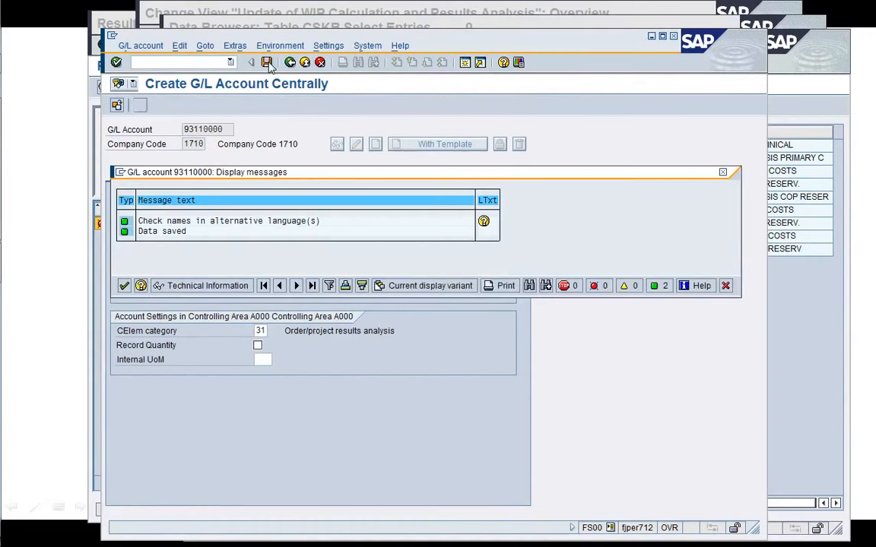
key("Return")
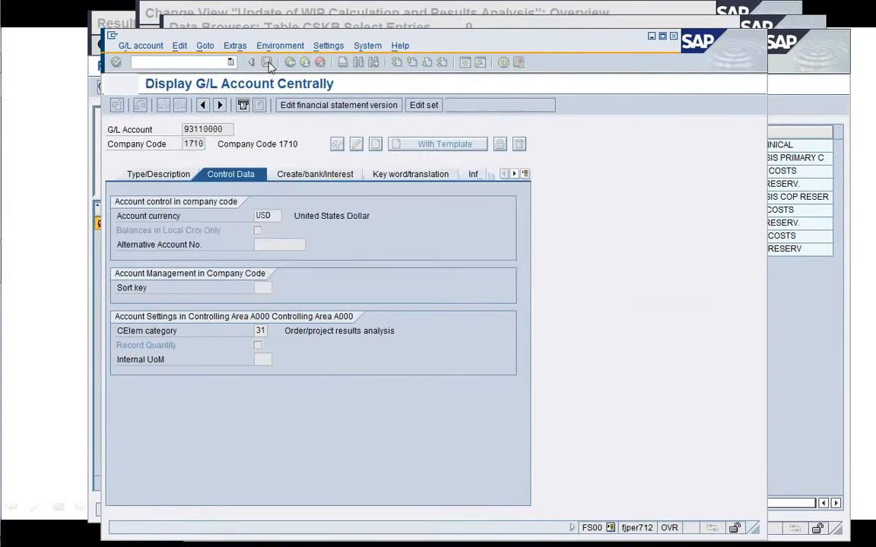
End the FS00 session and refresh the SKA1 entry list.
left_click(158, 62)
type("/i")
key("Return")
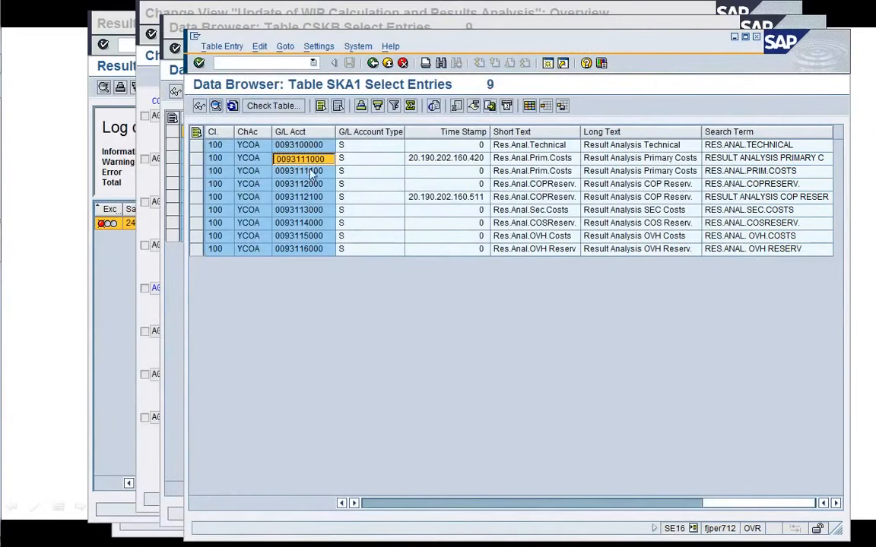
left_click(215, 105)
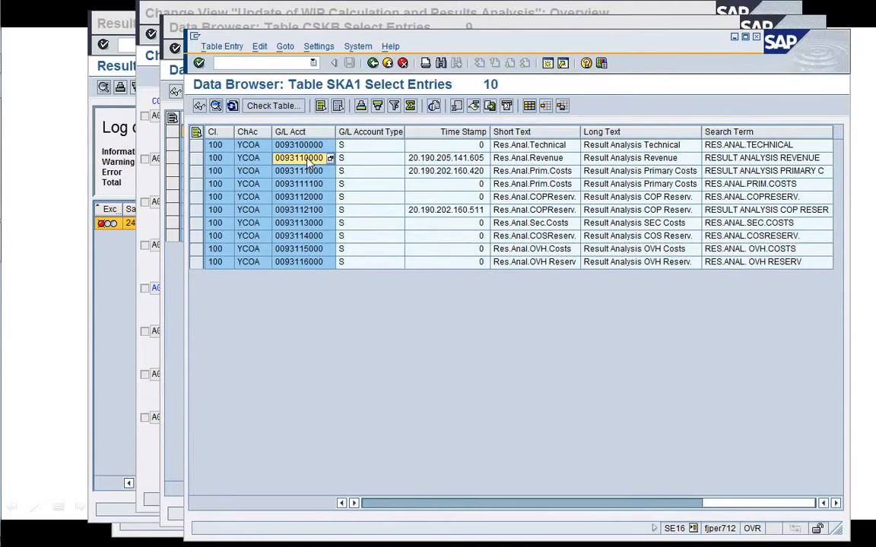
Enter 93110000 as the COS/Revenue account for line ID REV under RA key 000004 and save.
left_click(152, 186)
key("ctrl+v")
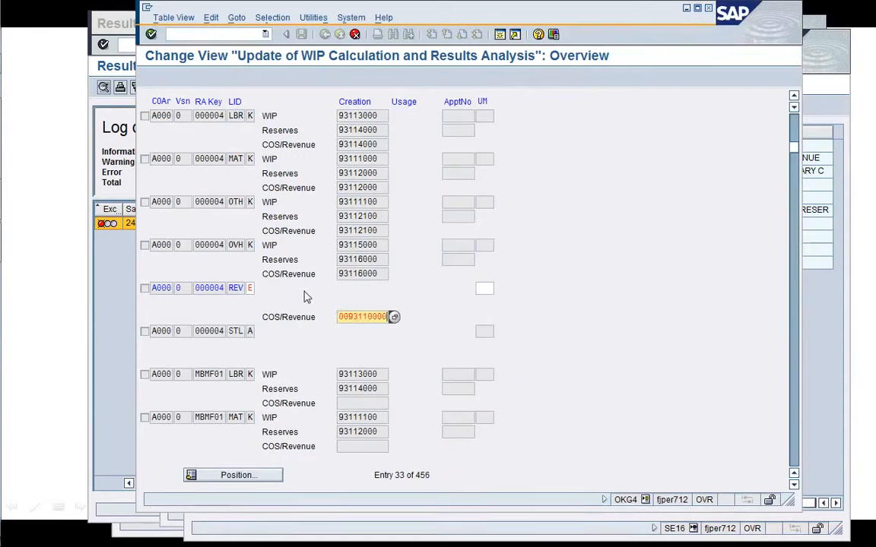
key("Left")
key("Left")
key("Left")
key("Left")
key("Left")
key("Left")
key("Left")
key("Left")
key("Left")
key("Return")
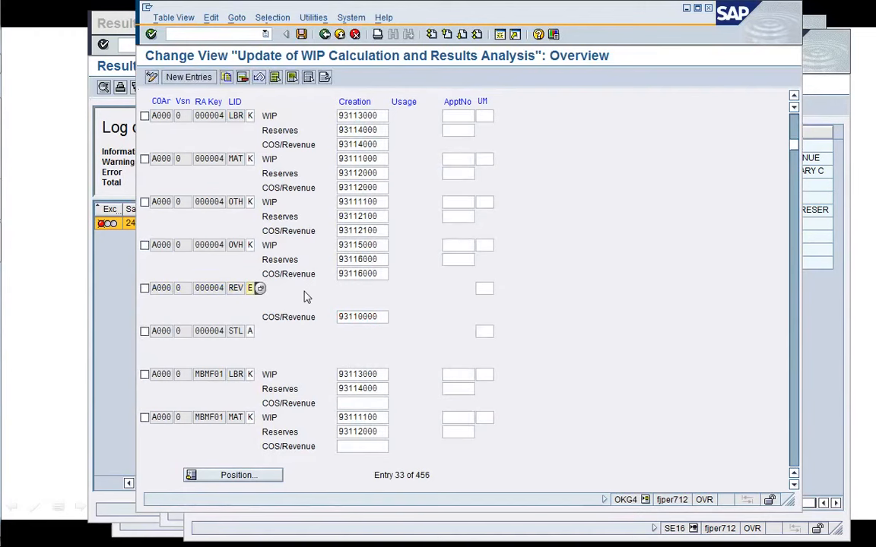
left_click(303, 35)
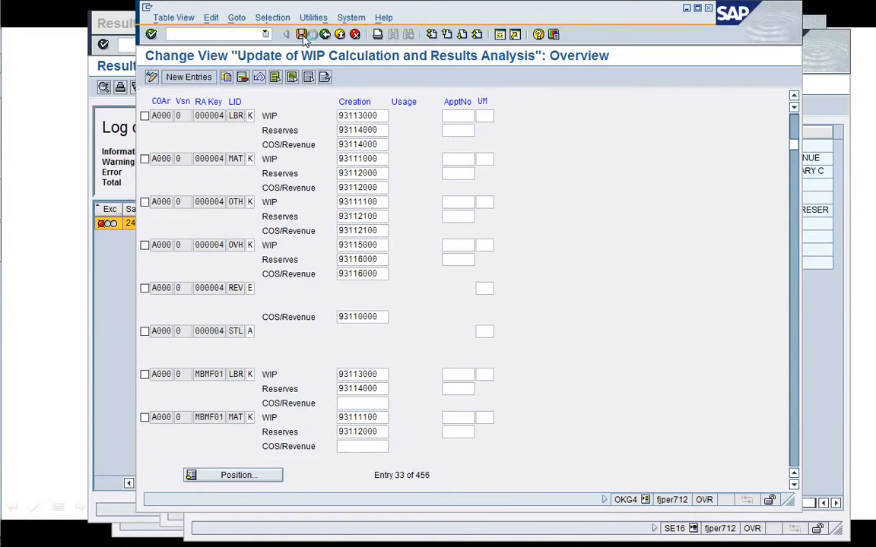
key("Return")
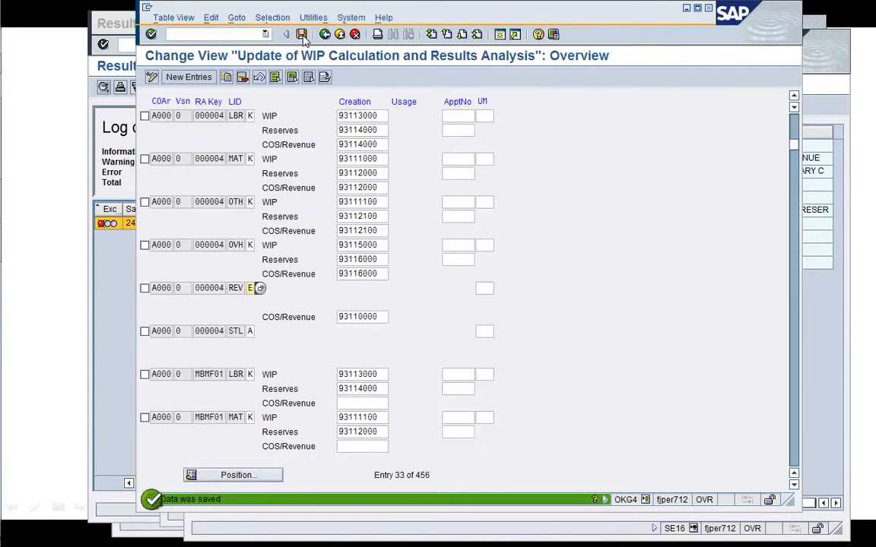
Open the results analysis cost element assignment activity and select revenue cost element 41000000 in sales order 2453's line items.
left_click(324, 34)
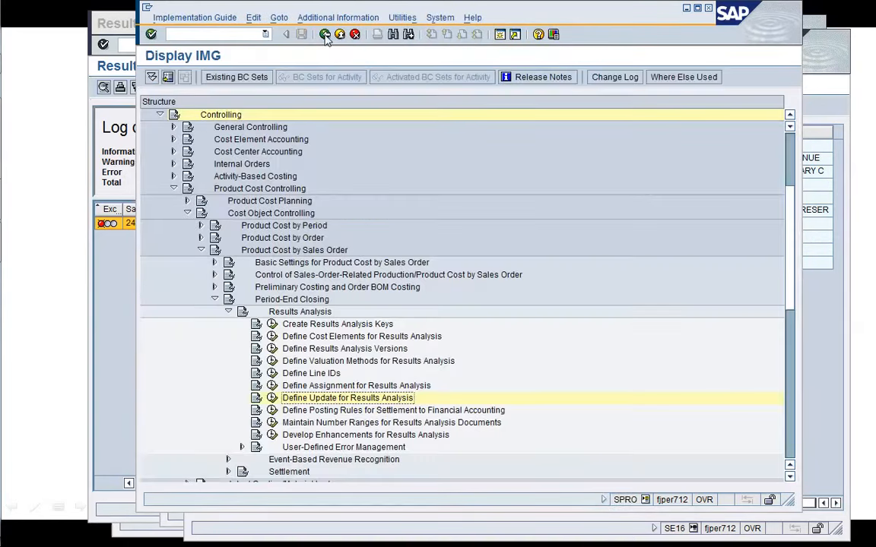
left_click(272, 386)
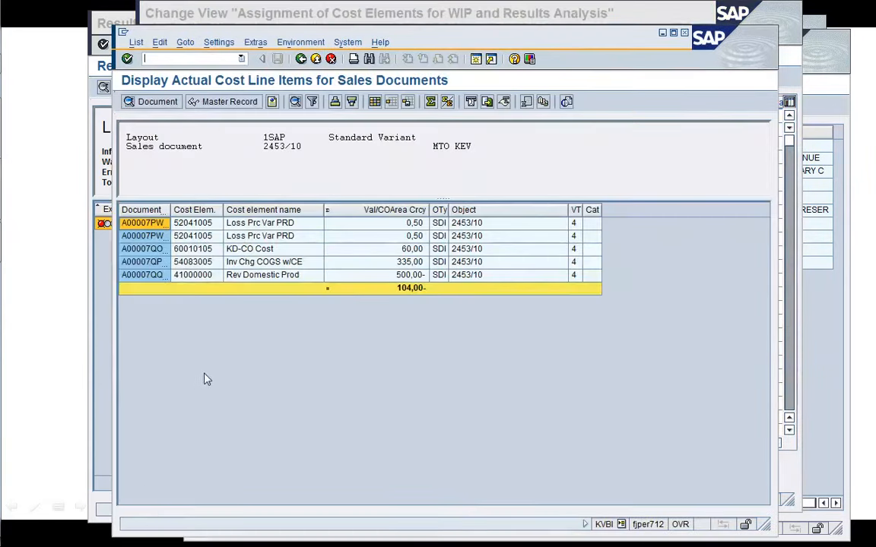
left_click(193, 277)
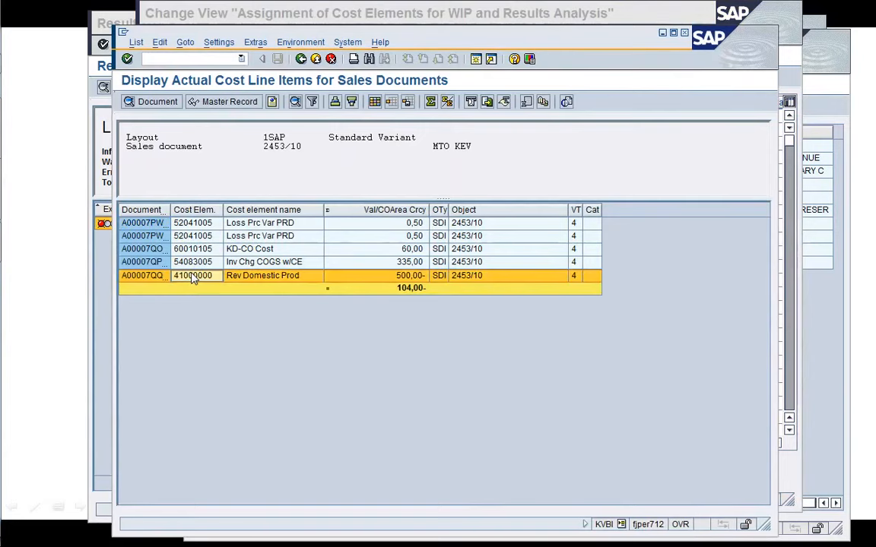
left_click(193, 278)
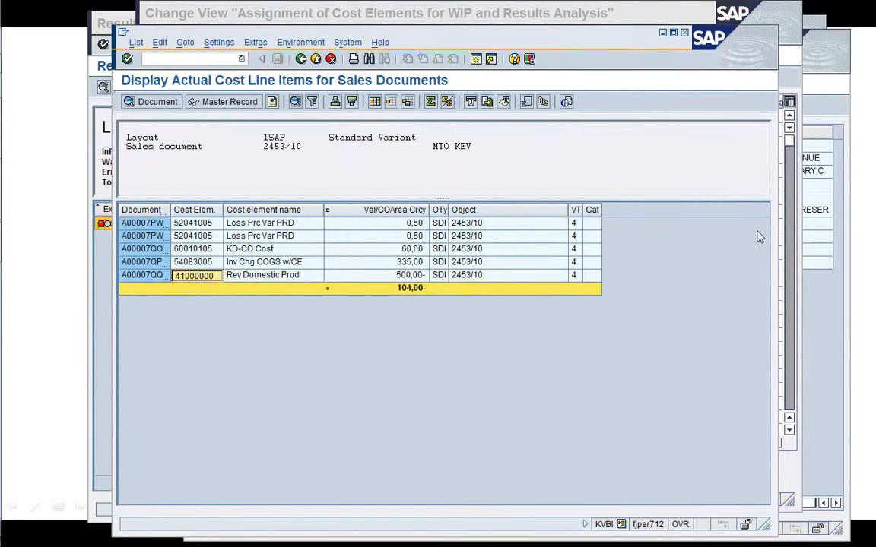
Copy the A000 assignment entry for RA key 000004 and change its masked cost element to 00410+++++.
left_click(787, 93)
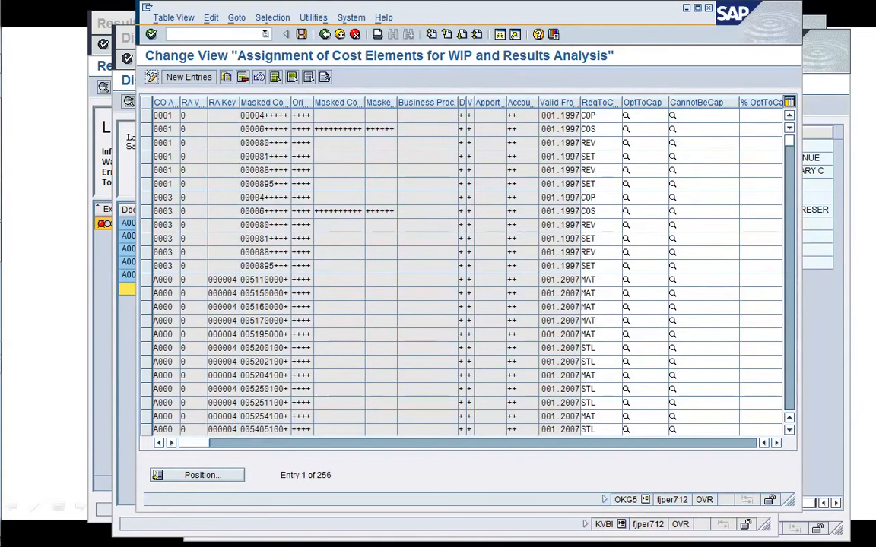
left_click(791, 404)
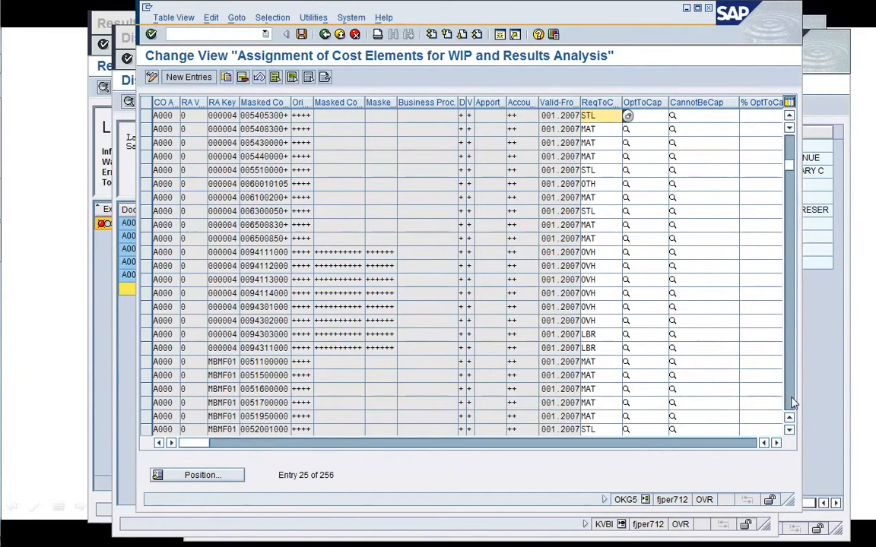
left_click(790, 150)
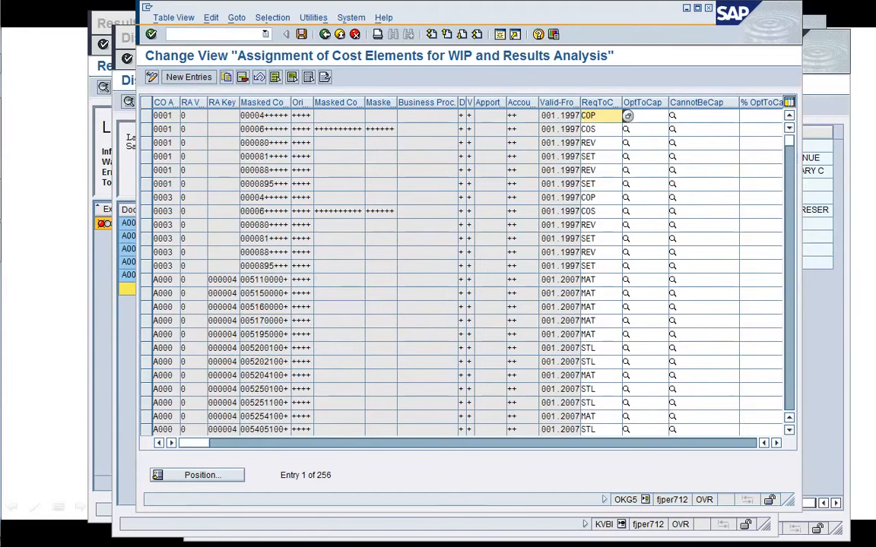
left_click(186, 279)
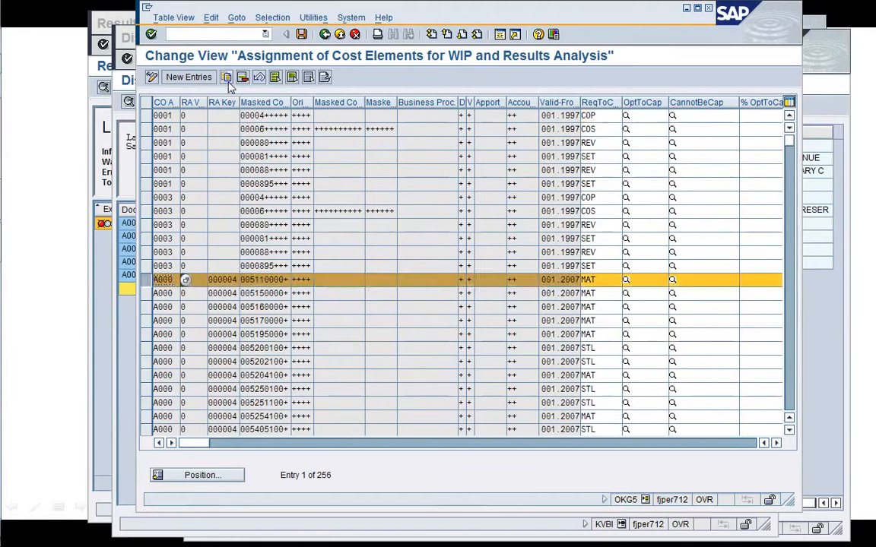
left_click(227, 80)
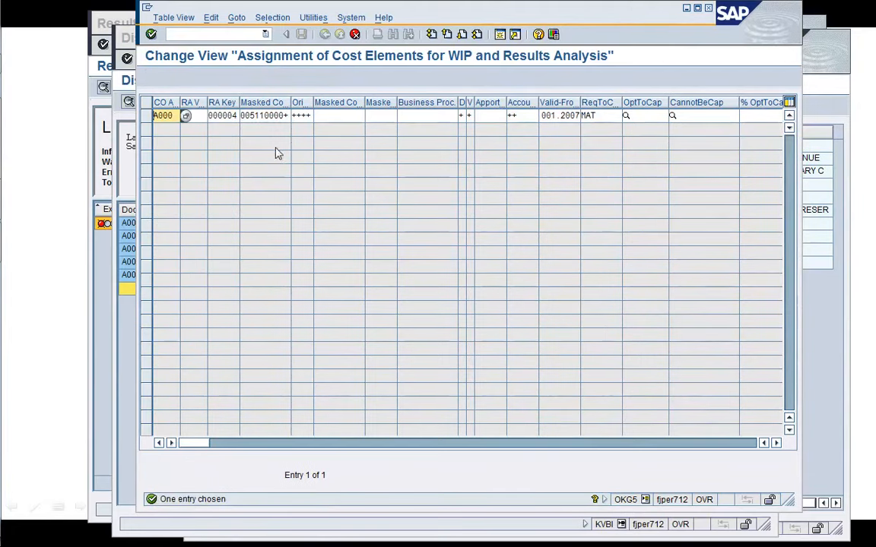
left_click(261, 116)
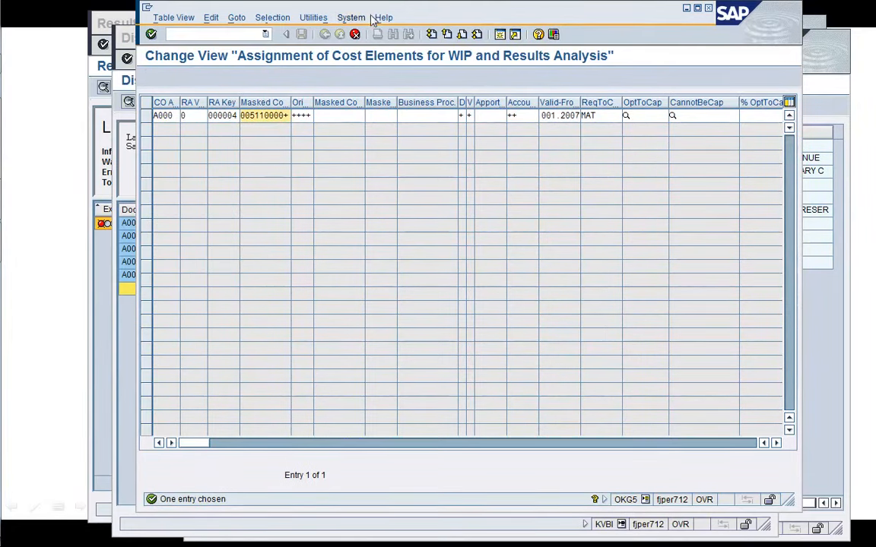
left_click_drag(376, 13, 459, 21)
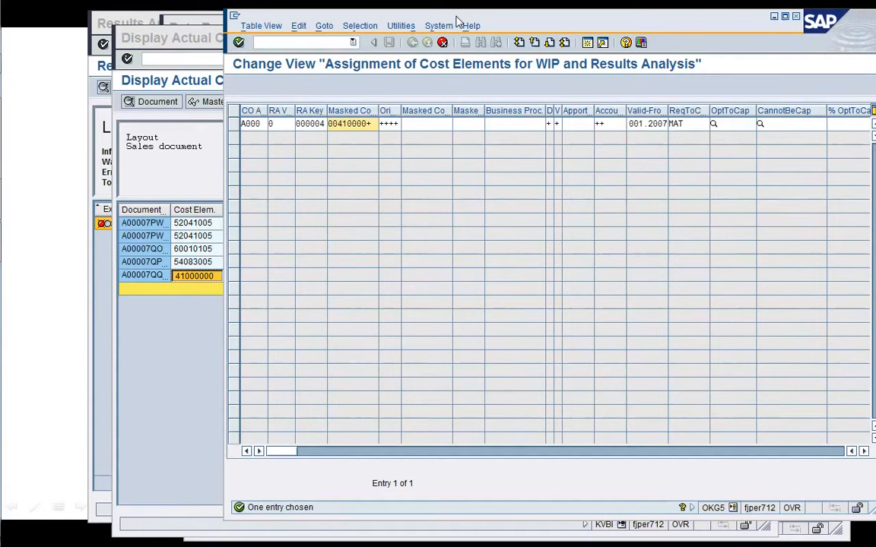
key("BackSpace")
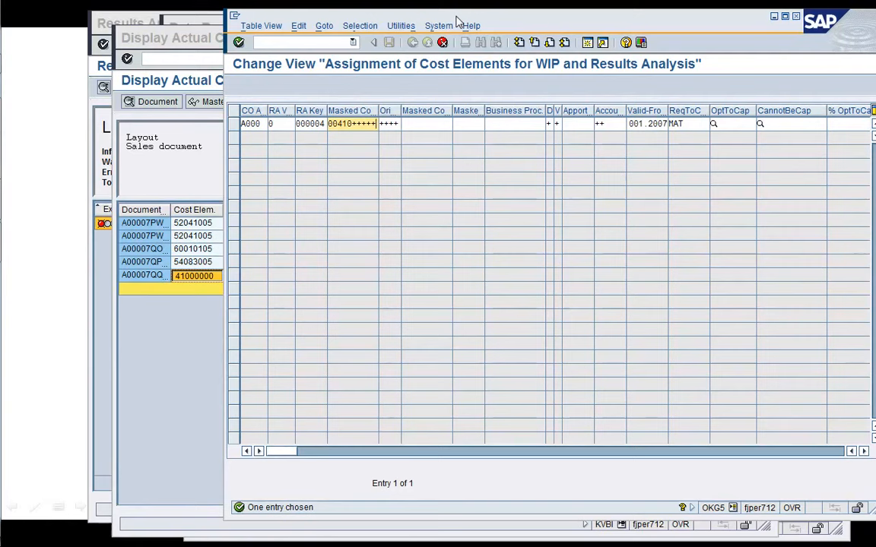
Set the copied entry's requirement-to-capitalize line ID to REV, save it to the customizing request, and return to the IMG.
left_click(701, 126)
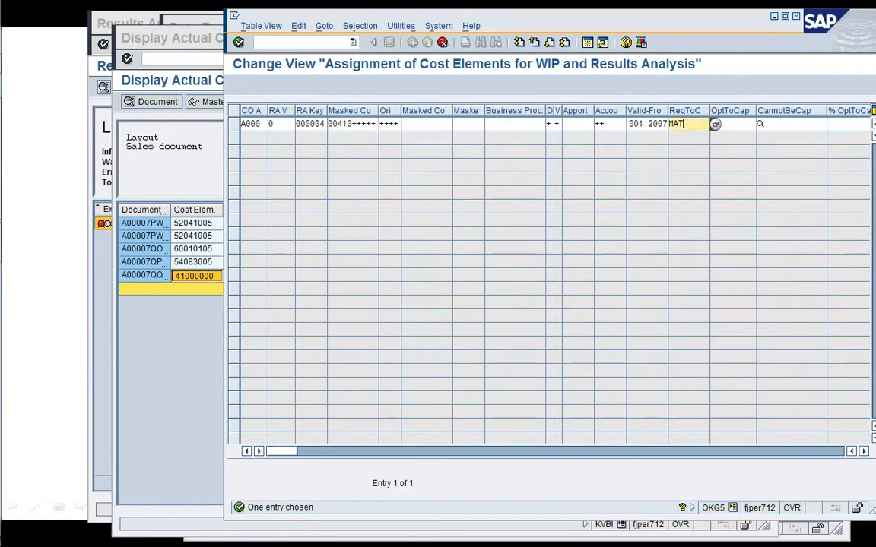
left_click(715, 124)
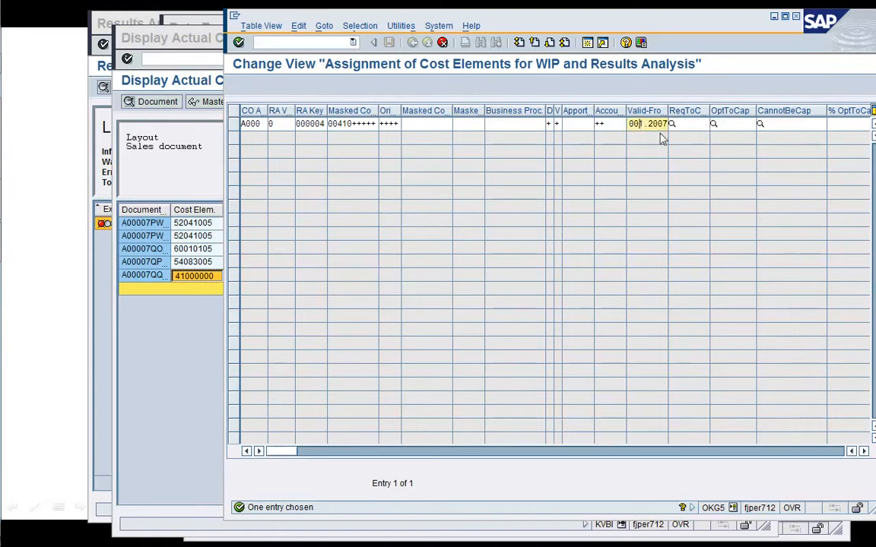
left_click(711, 124)
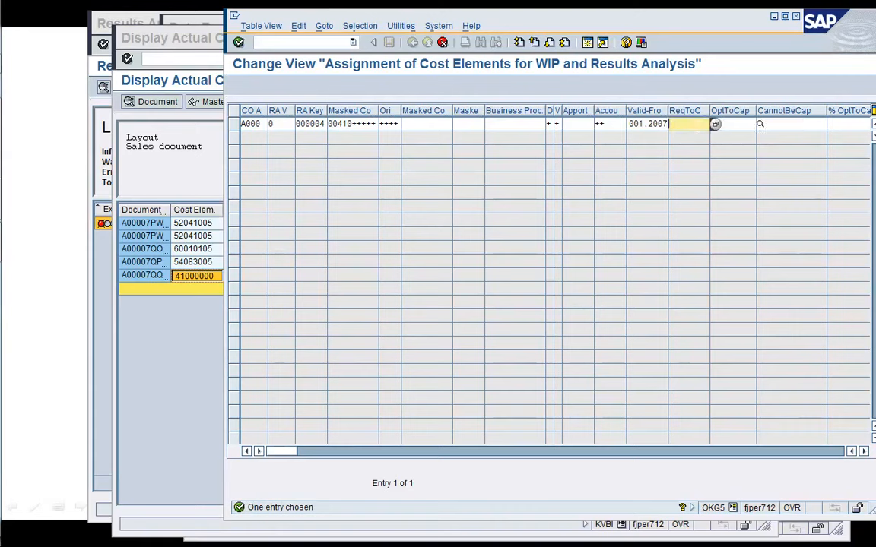
left_click(714, 124)
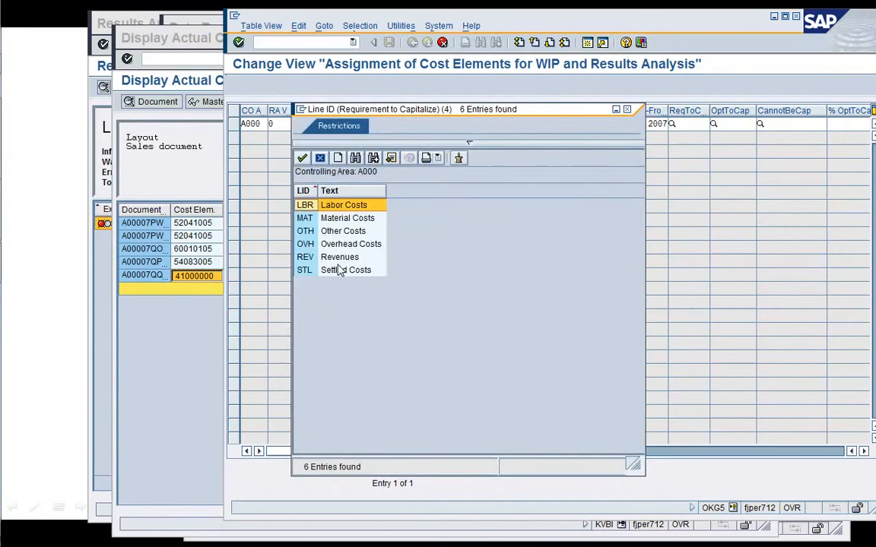
double_click(337, 257)
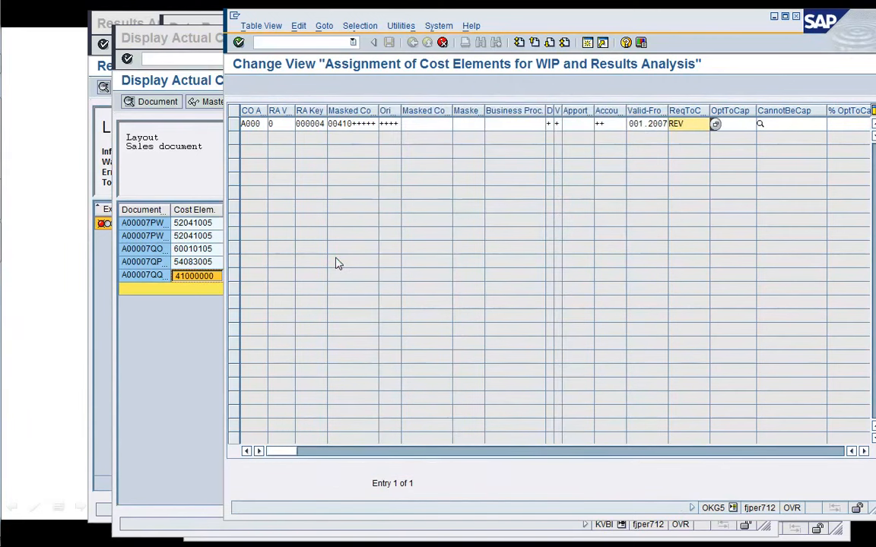
key("Return")
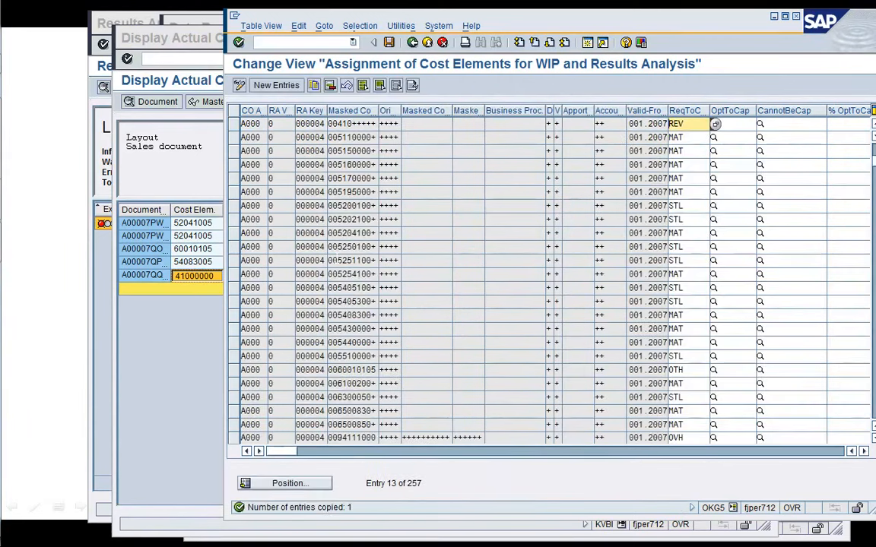
left_click(389, 44)
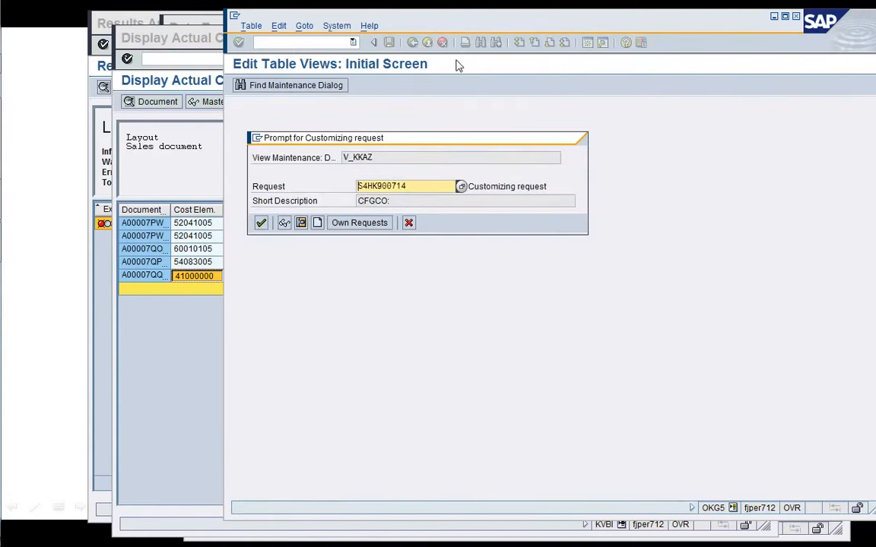
key("Return")
left_click_drag(498, 17, 454, 36)
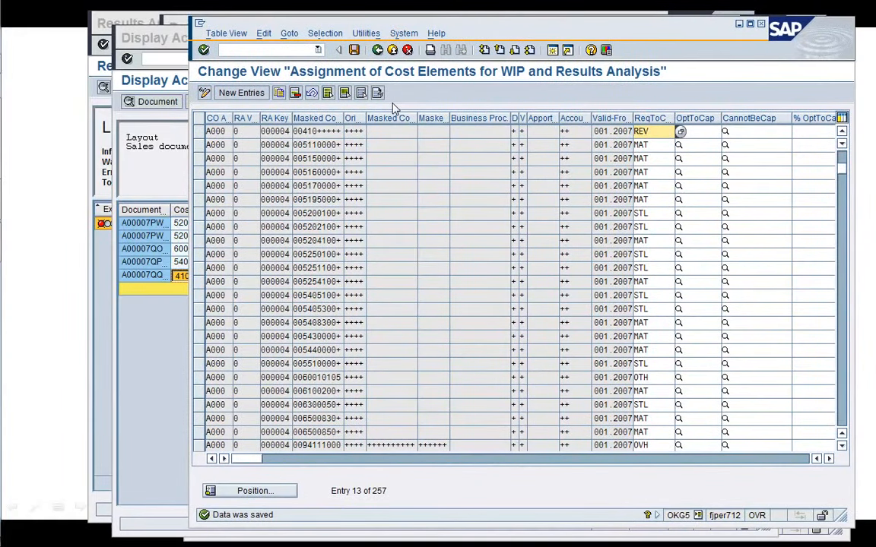
left_click(377, 50)
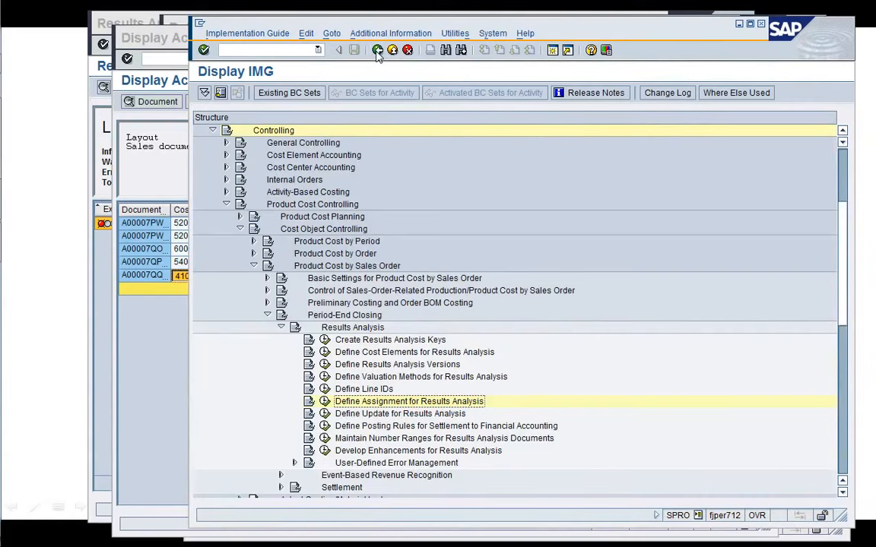
End the SKA1 and CSKB data browser sessions.
left_click(739, 25)
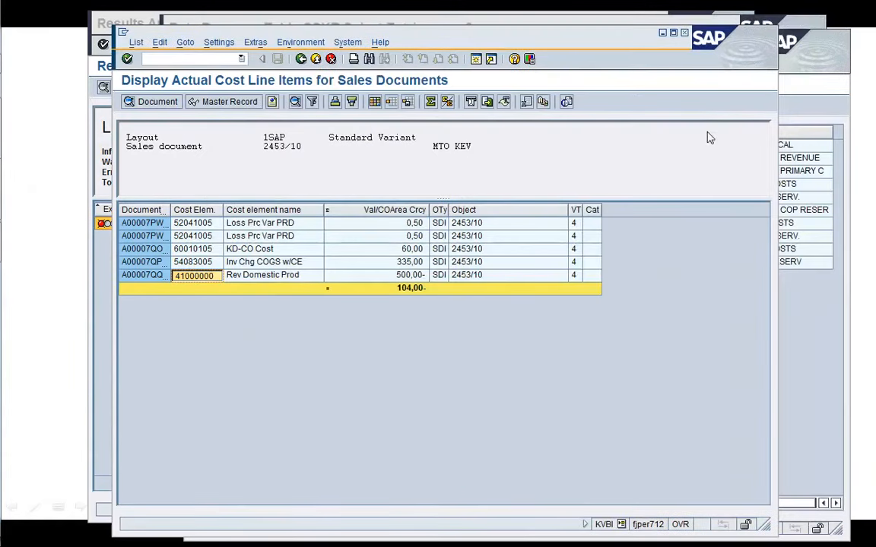
left_click(808, 332)
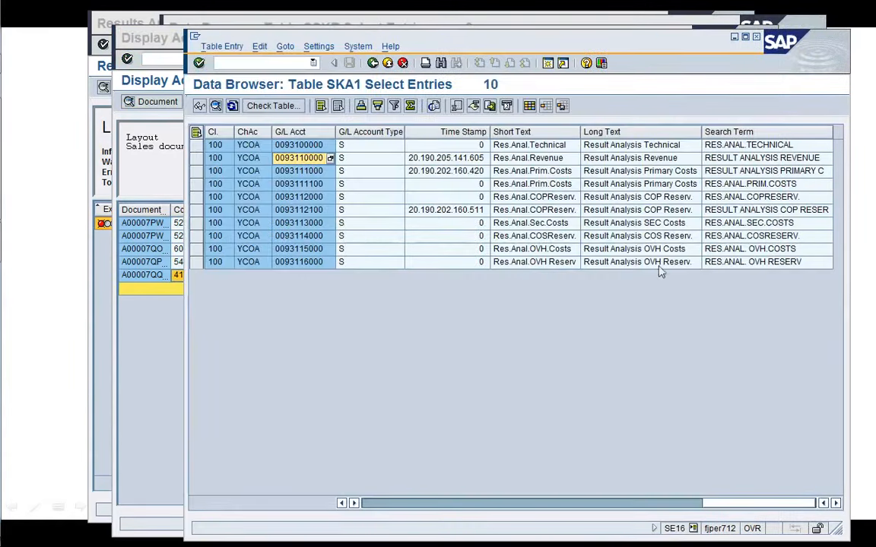
left_click(262, 63)
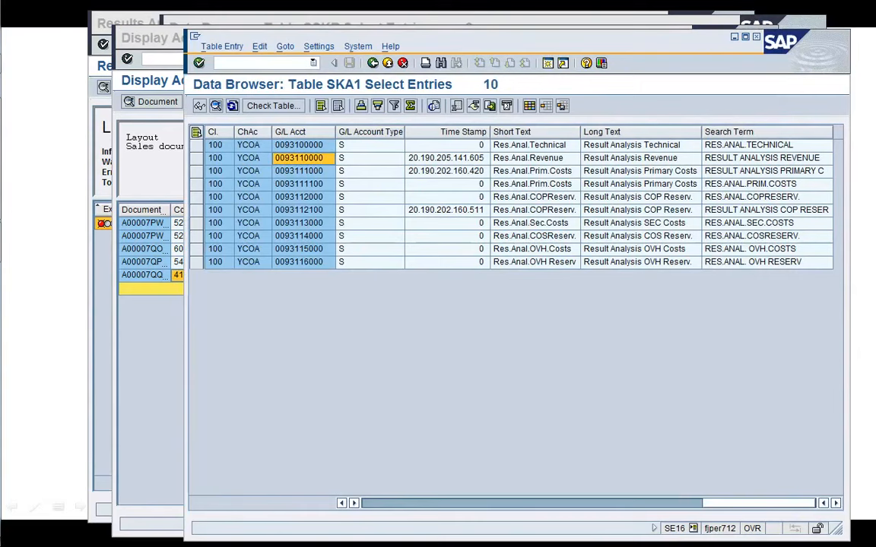
type("/i")
key("Return")
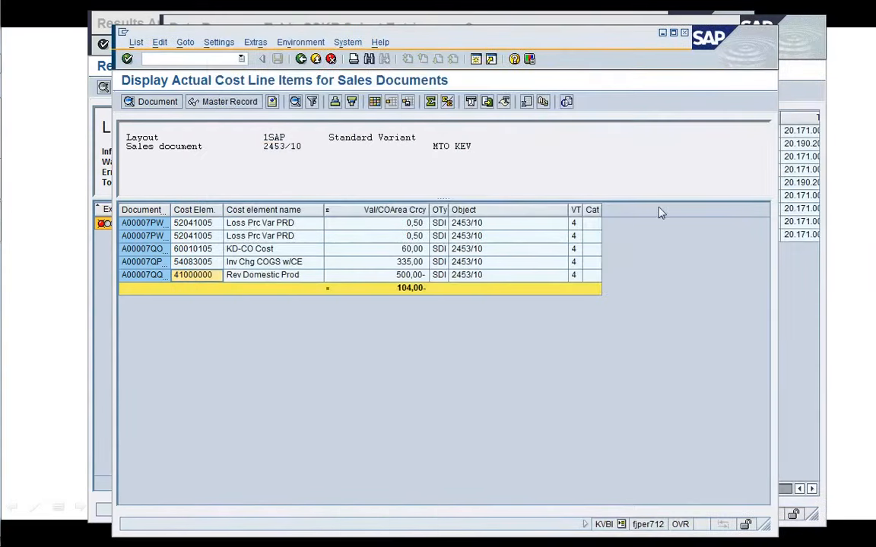
left_click(803, 260)
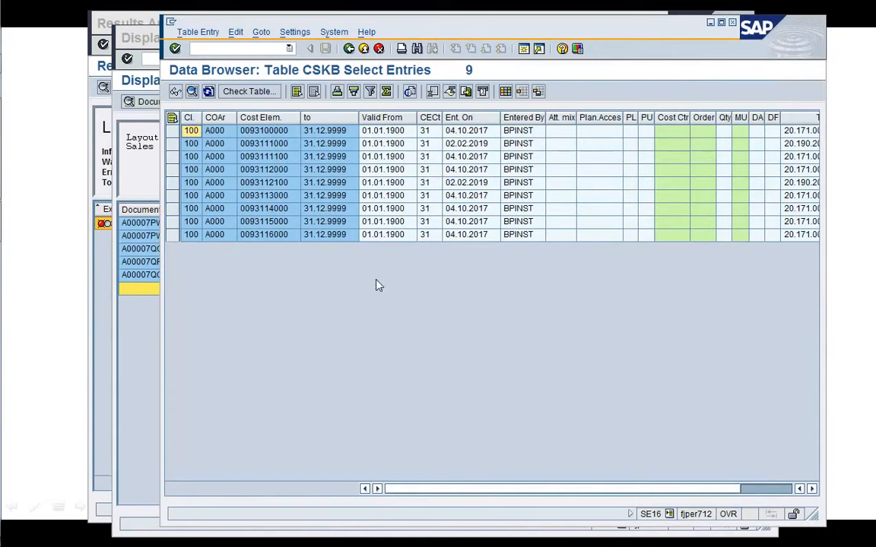
left_click(255, 50)
type("/i")
key("Return")
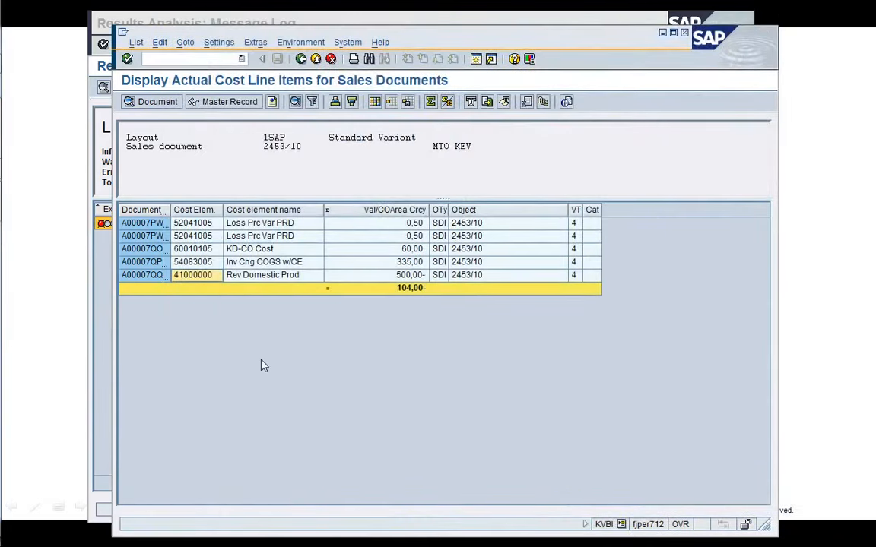
Rerun the actual results analysis test run for sales order 2453.
left_click(103, 262)
left_click(277, 45)
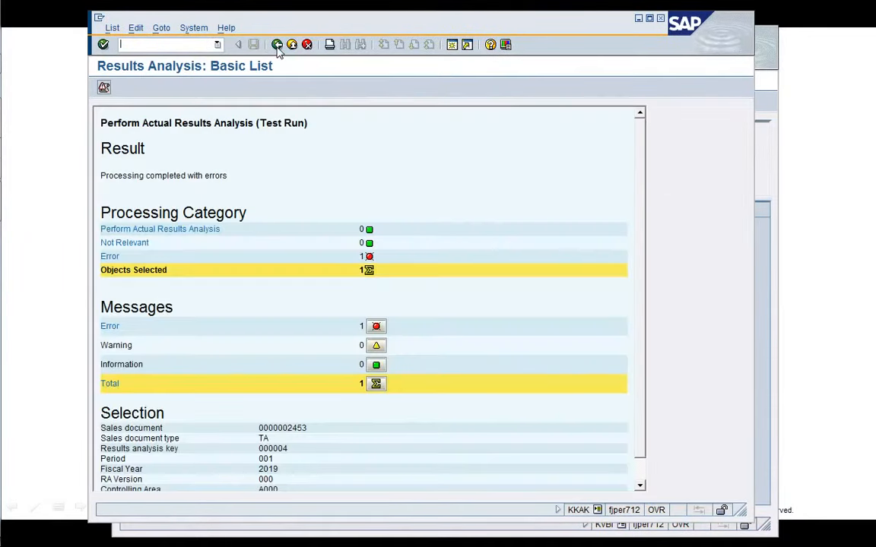
left_click(276, 44)
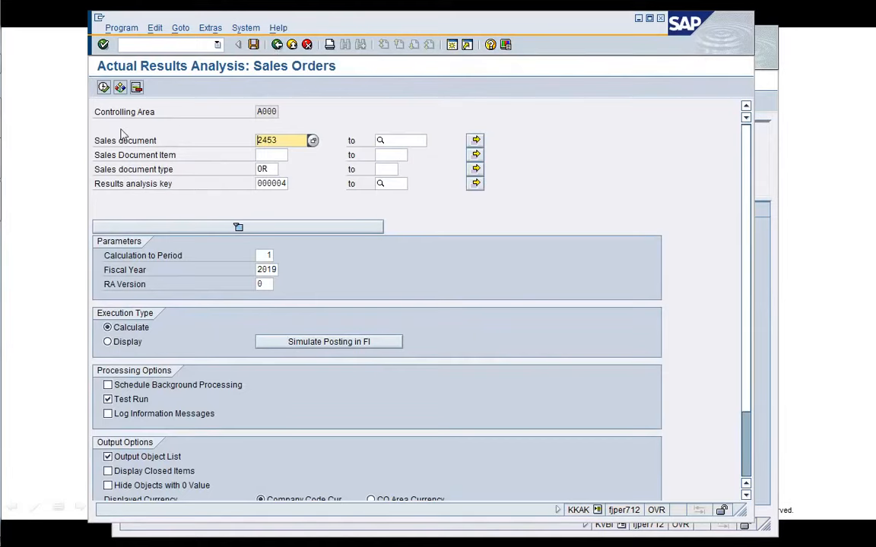
left_click(104, 88)
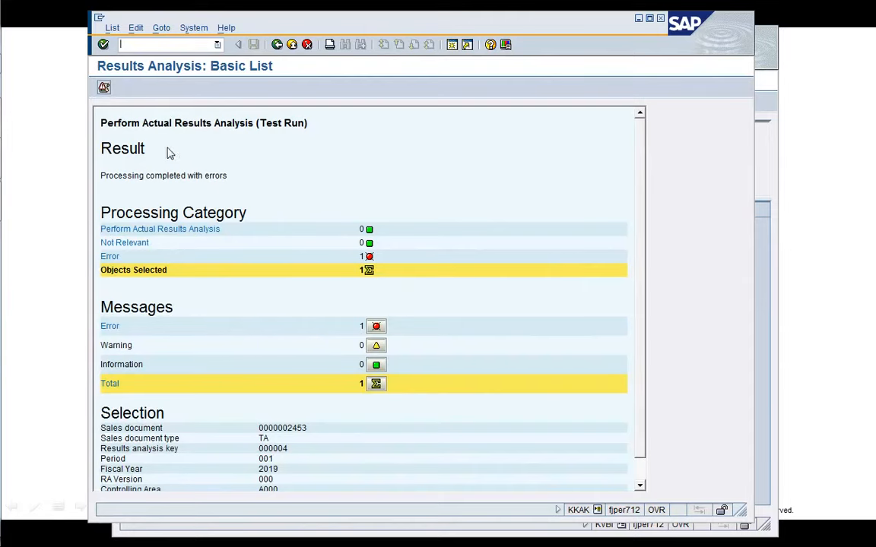
Open the message log and display the long help text for the error on sales order 2453.
left_click(104, 88)
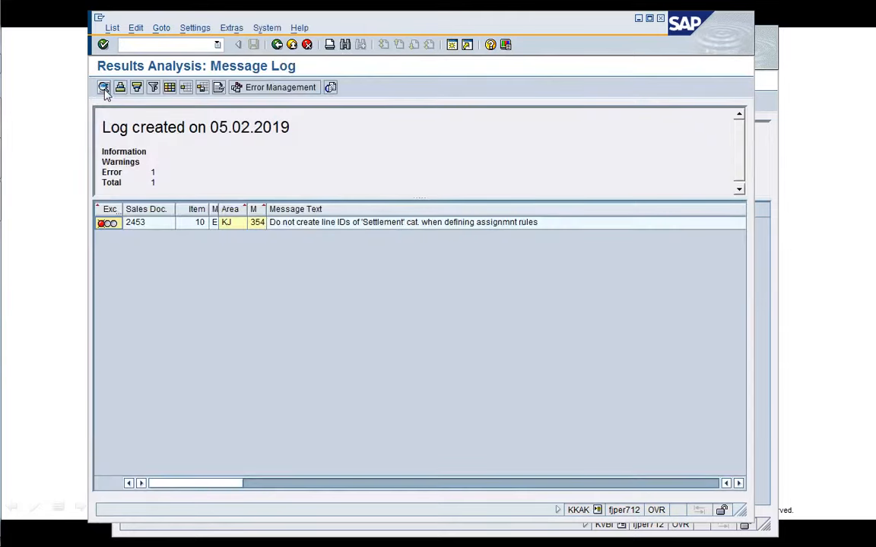
double_click(319, 223)
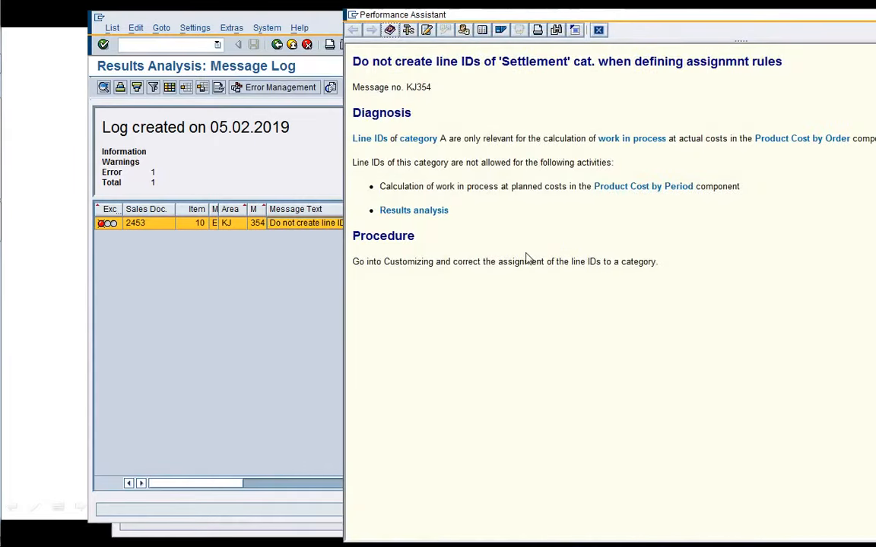
left_click_drag(695, 22, 596, 25)
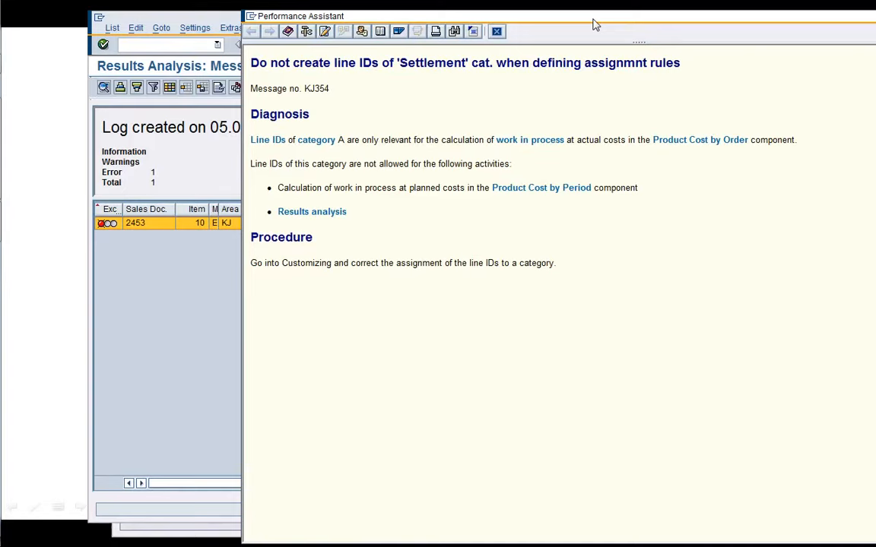
left_click_drag(546, 29, 332, 43)
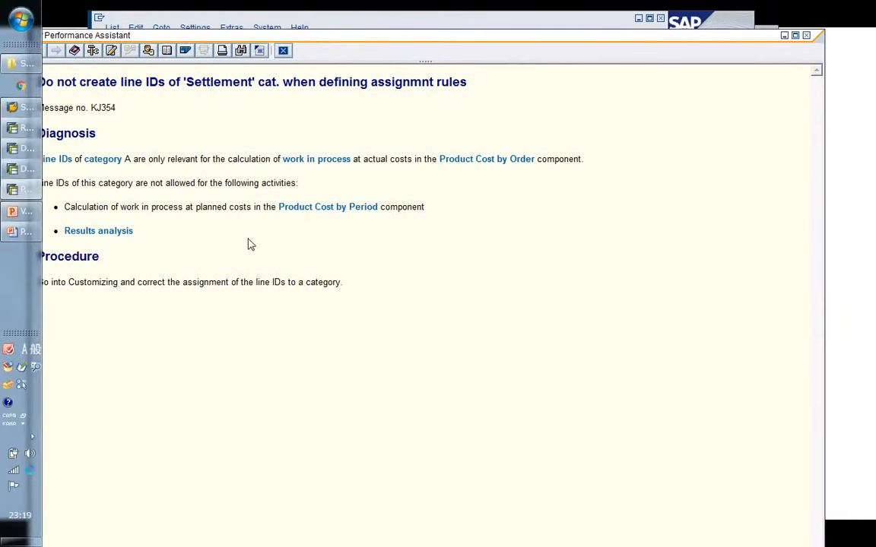
mouse_move(4, 221)
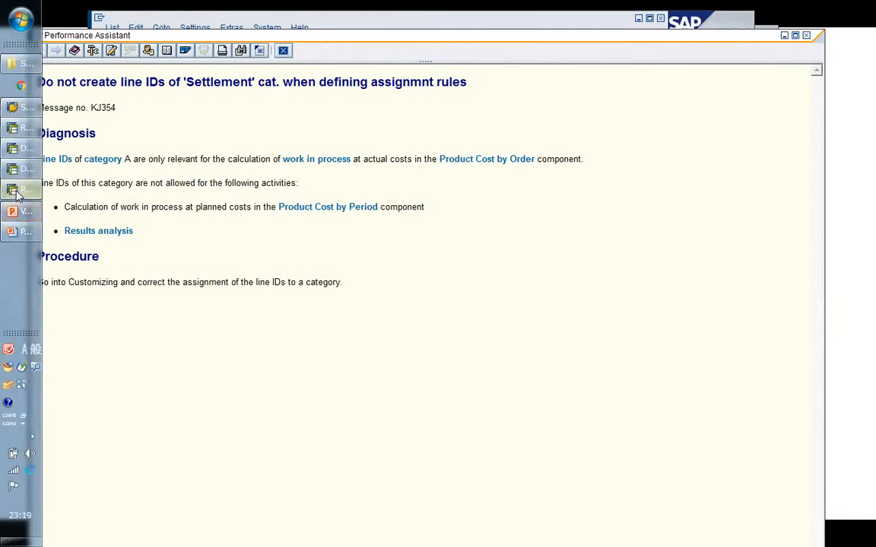
mouse_move(21, 169)
Review the results analysis line ID definitions, then open the update settings for results analysis.
left_click(124, 354)
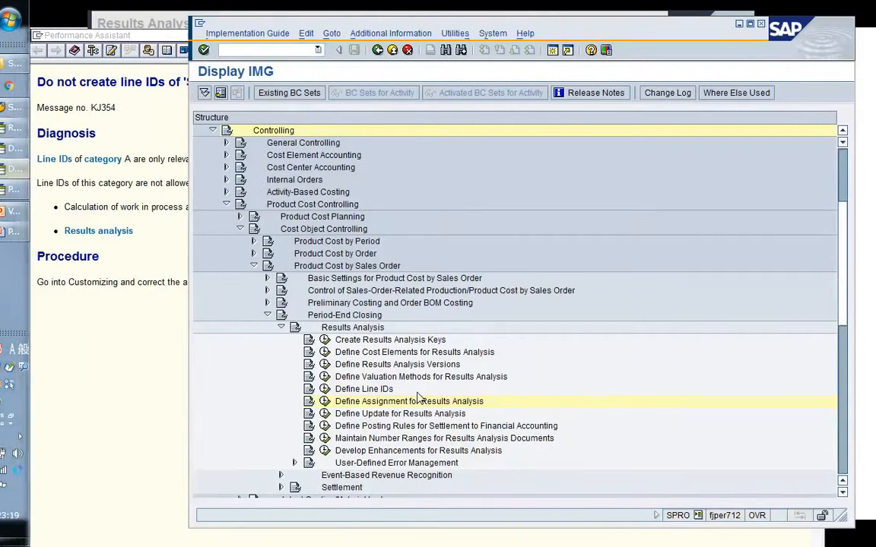
left_click(325, 389)
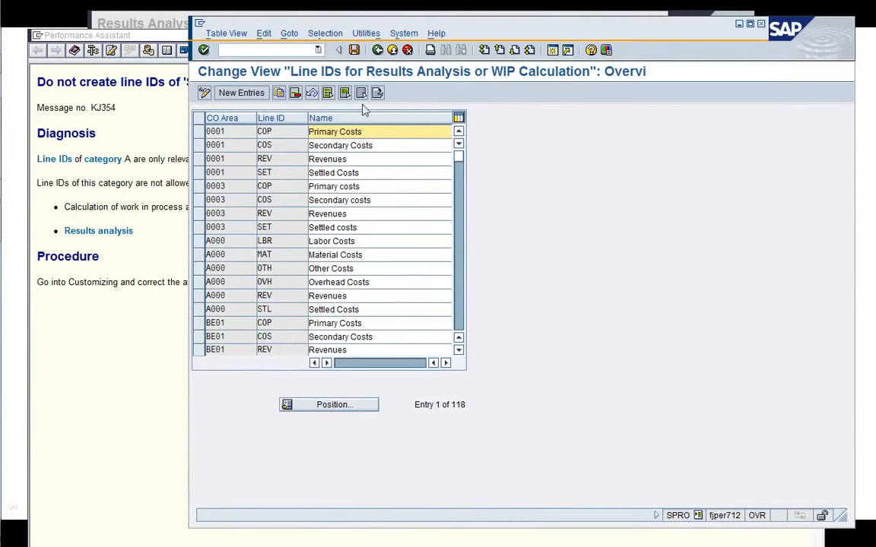
left_click(377, 49)
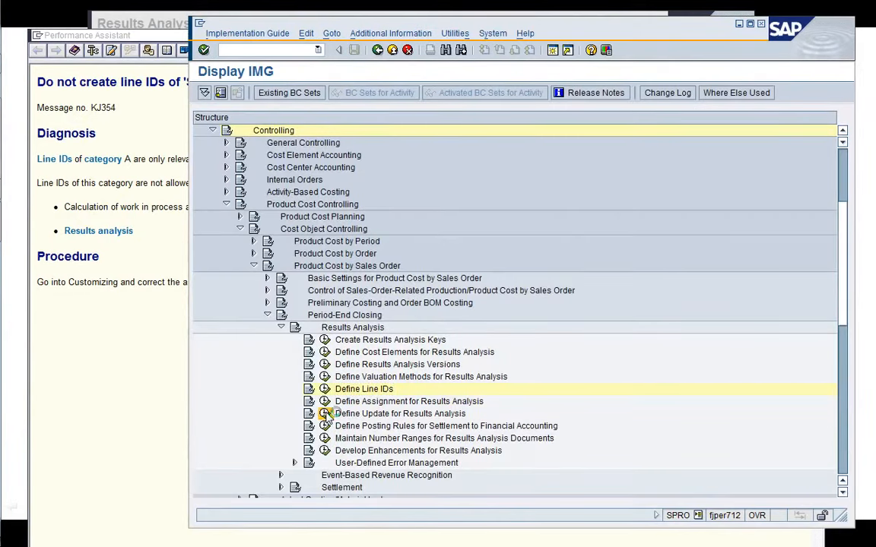
left_click(325, 414)
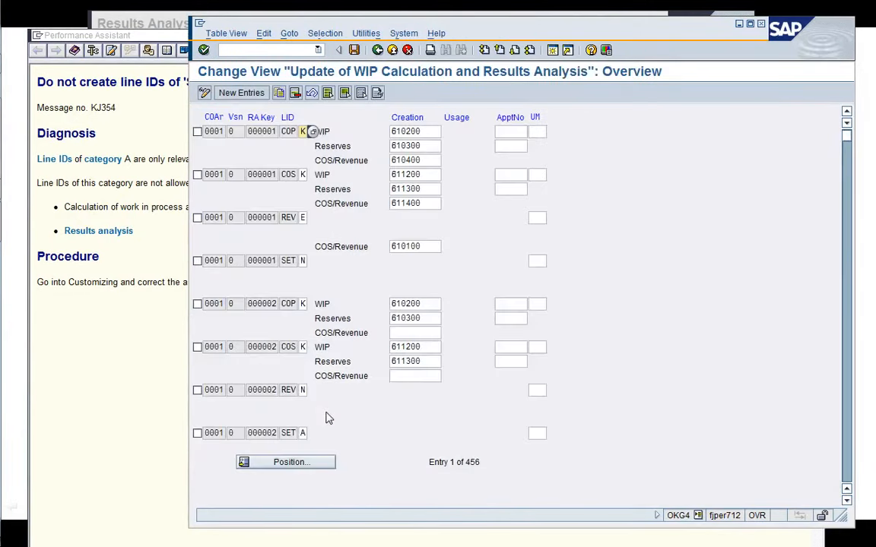
Delete the update entry for line ID STL under controlling area A000, results analysis key 000004, and save the change.
left_click(307, 466)
type("A000")
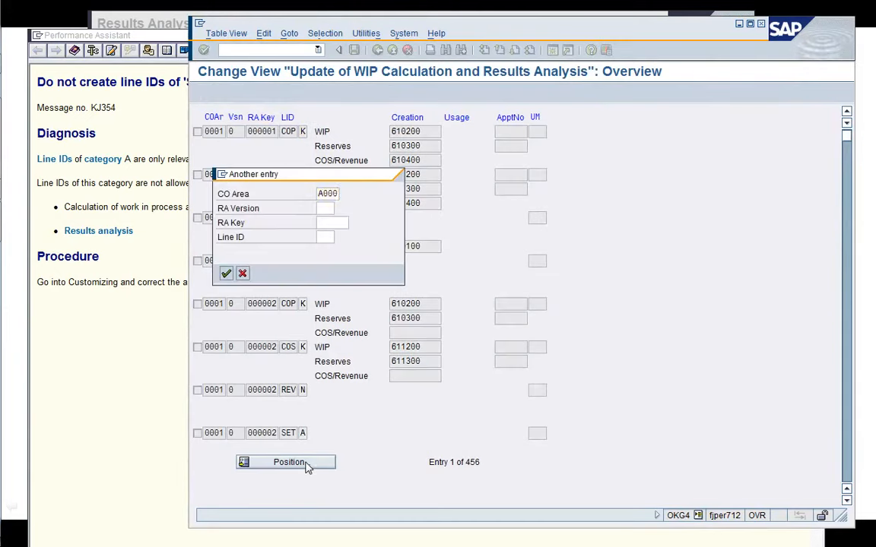
key("Return")
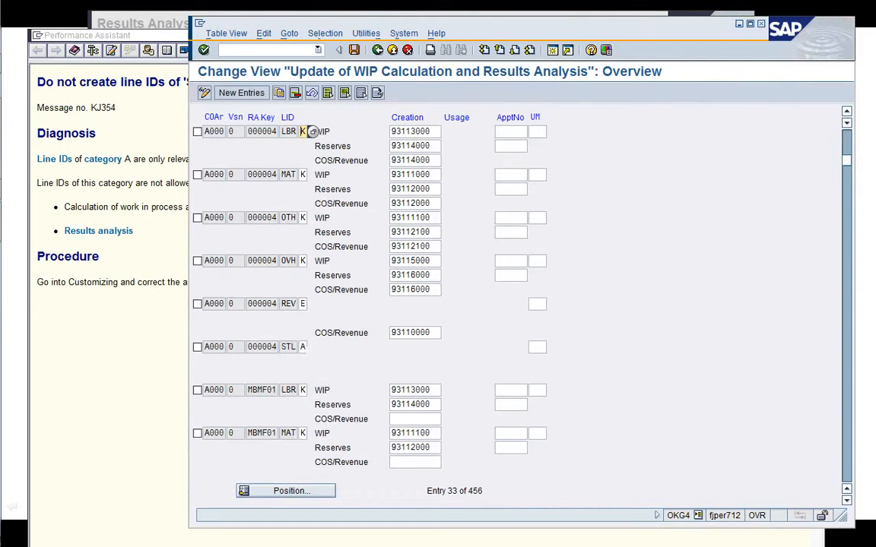
left_click(303, 346)
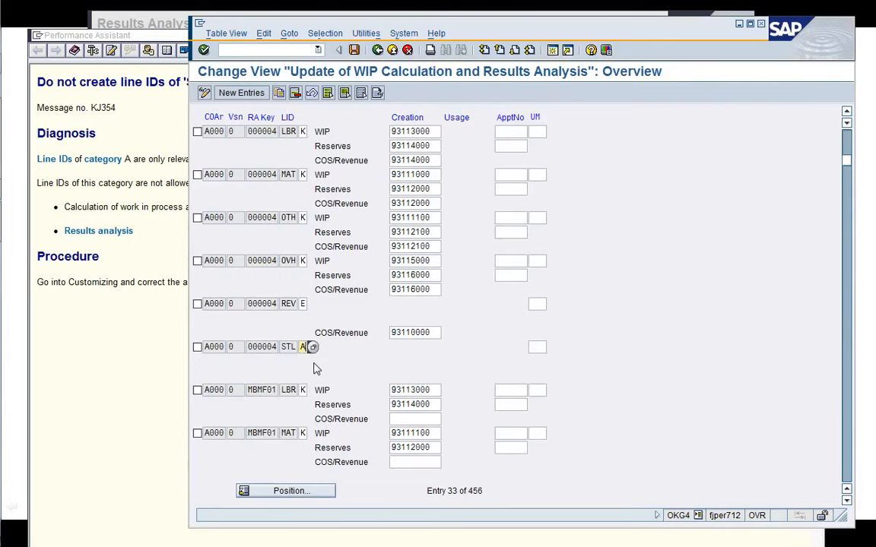
left_click(196, 349)
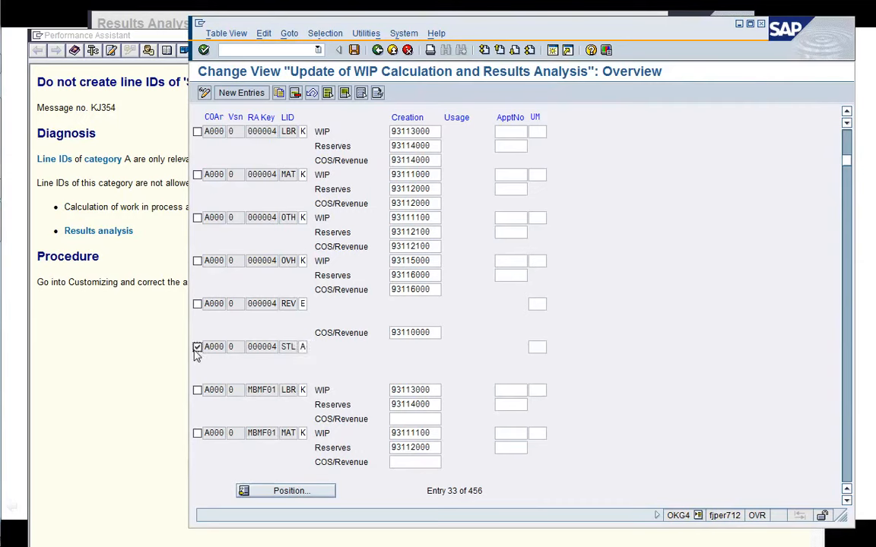
left_click(295, 93)
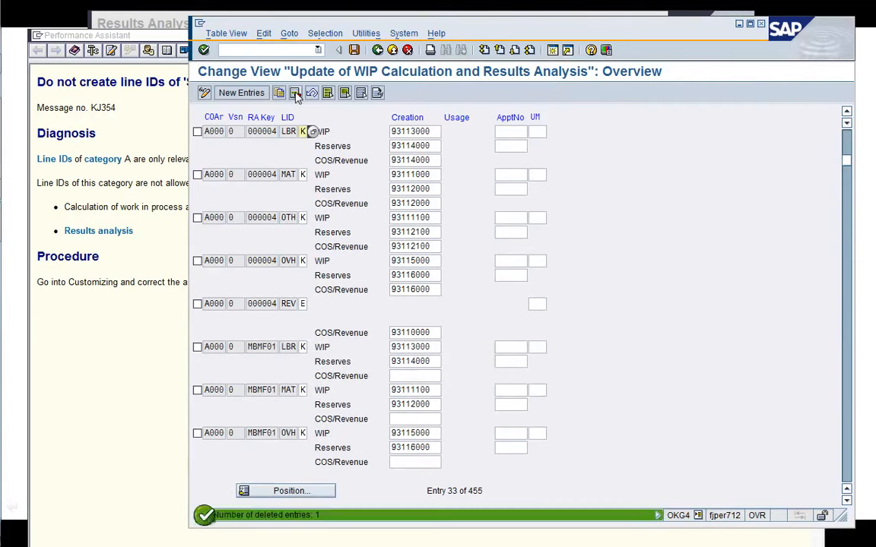
left_click(354, 50)
key("Return")
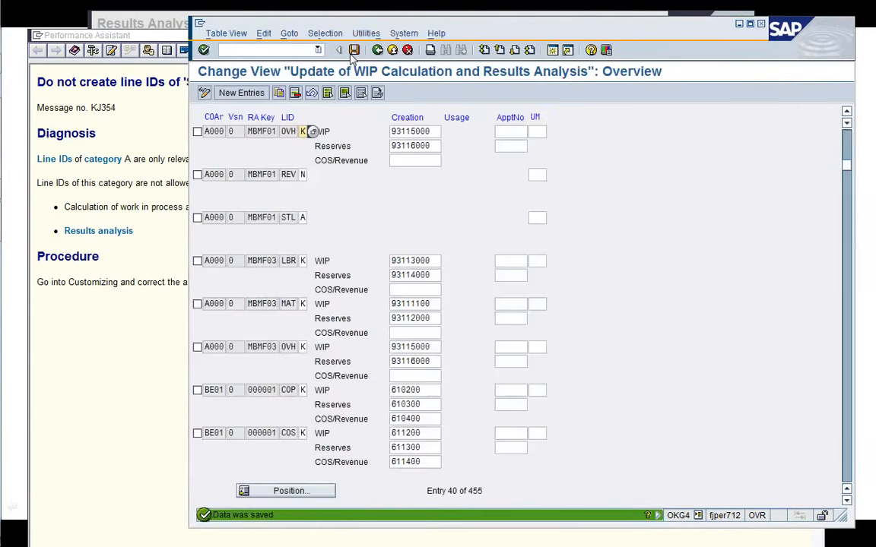
left_click(378, 50)
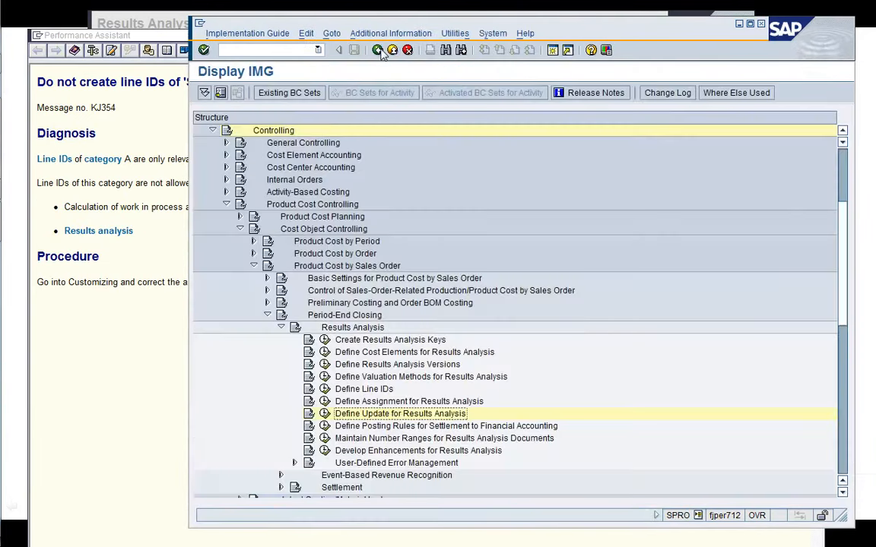
Close the help text and rerun the actual results analysis test run for sales order 2453.
left_click(152, 320)
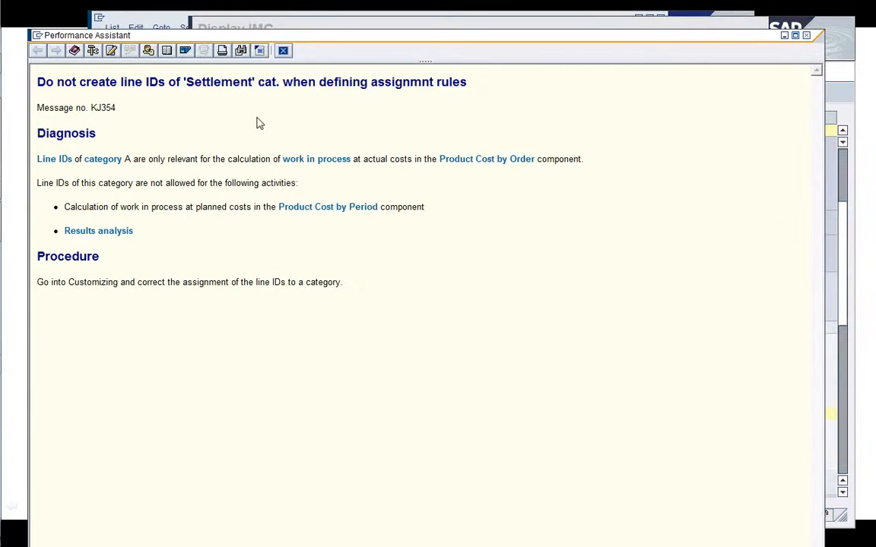
left_click(284, 50)
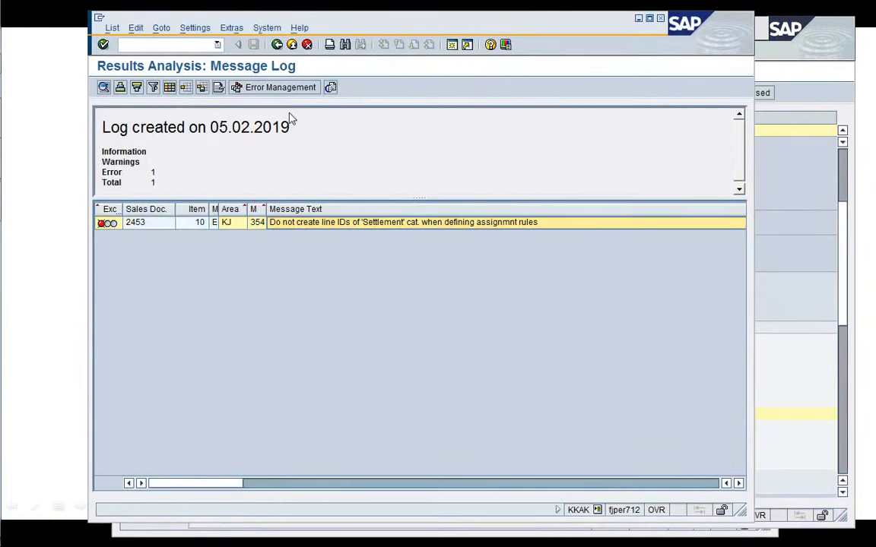
left_click(276, 46)
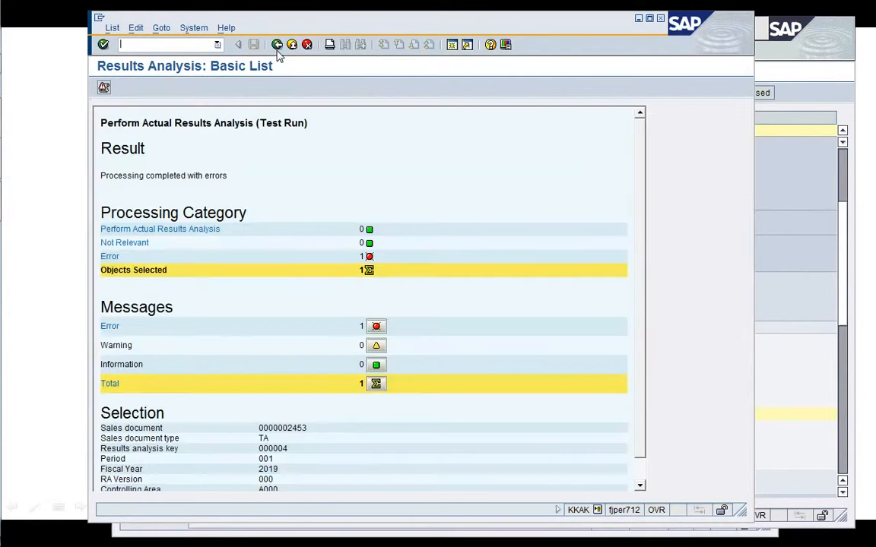
left_click(276, 45)
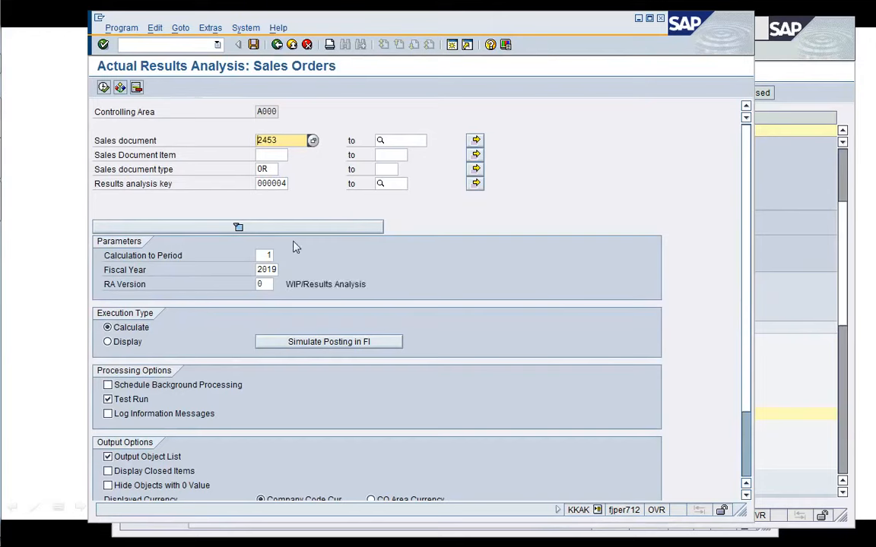
key("F8")
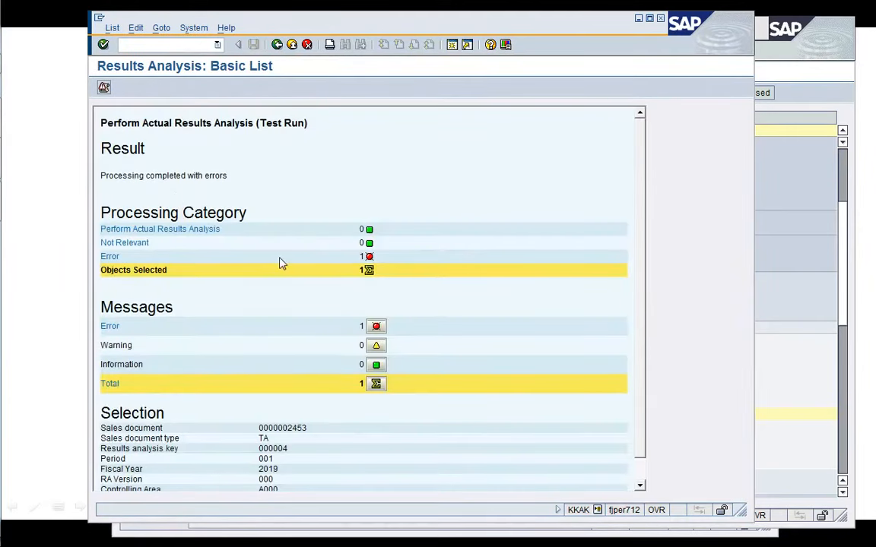
Open the message log and display the long text of the error for sales order 2453.
left_click(104, 87)
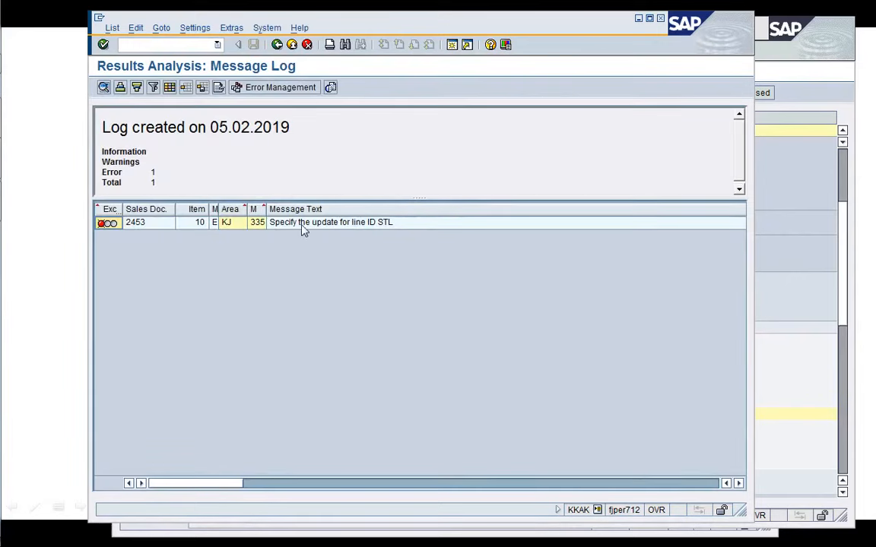
double_click(301, 227)
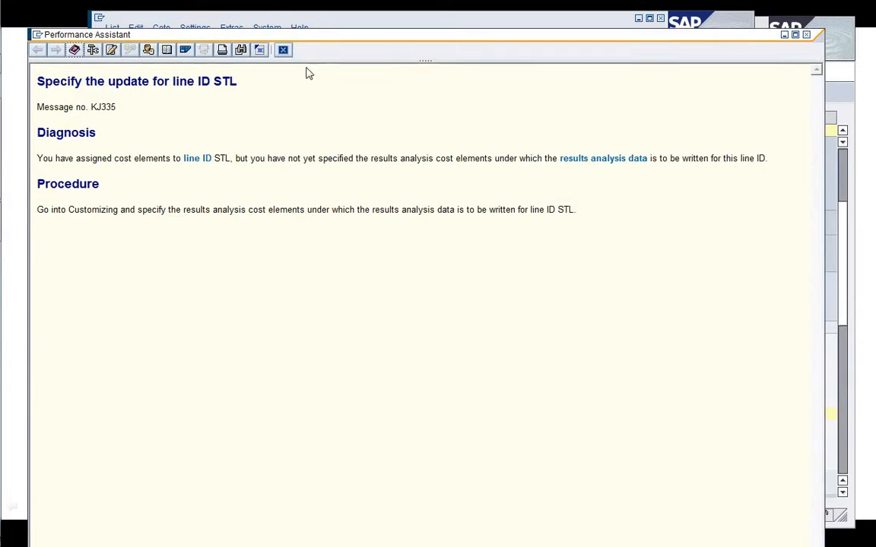
left_click(283, 50)
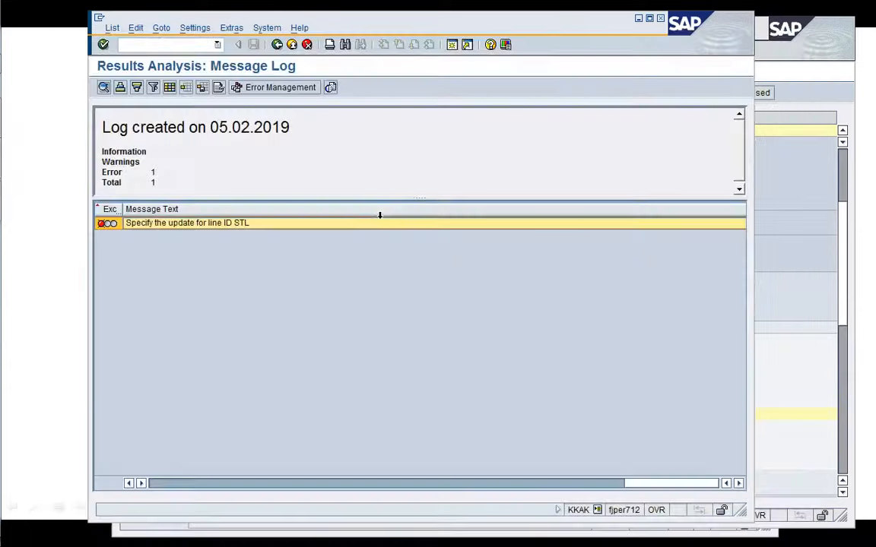
Review the cost element assignments for line ID STL under results analysis key 000004.
left_click(813, 273)
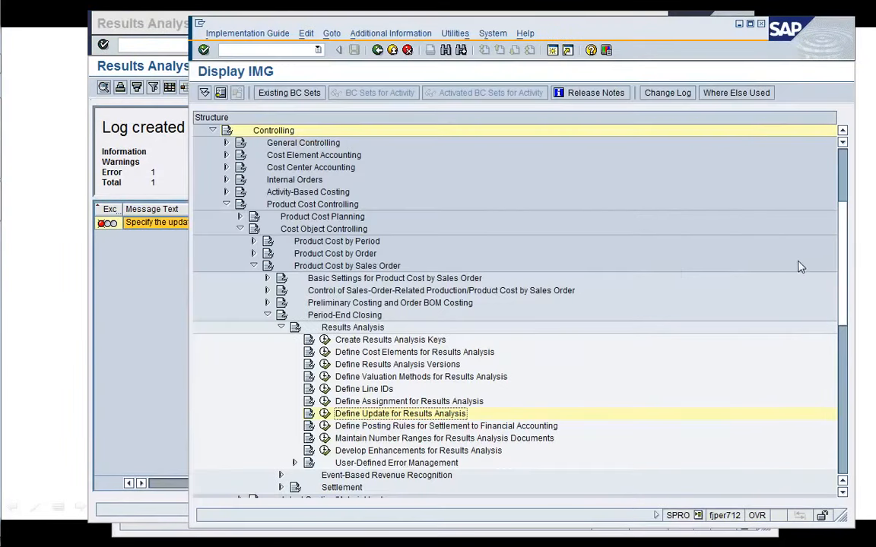
left_click(324, 402)
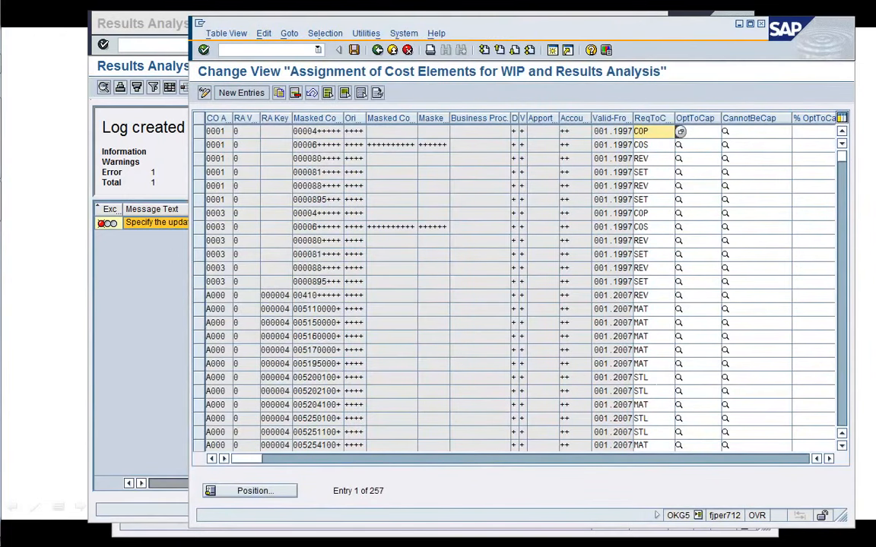
left_click(656, 391)
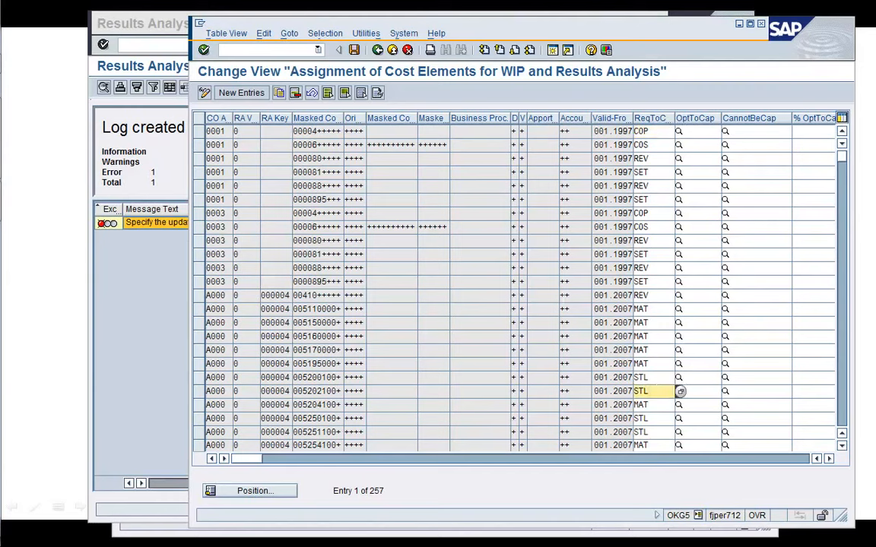
left_click(378, 50)
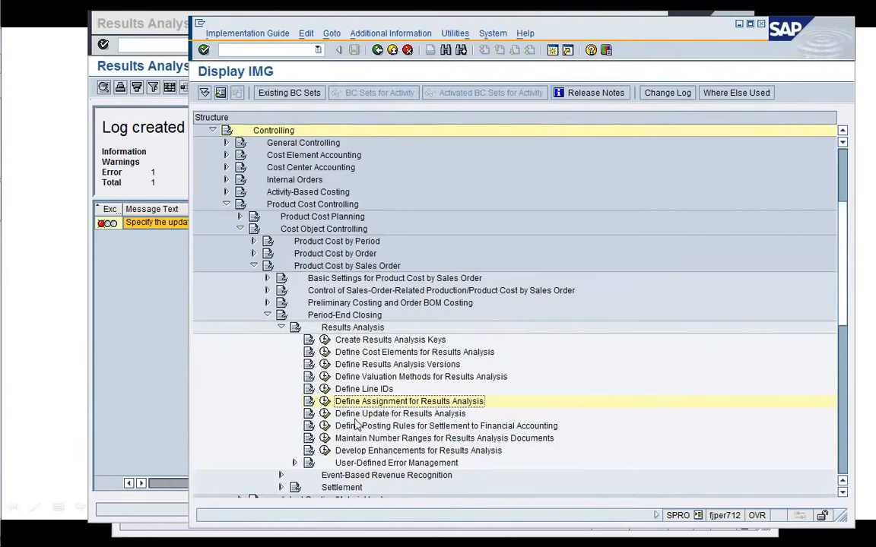
Copy the A000 key 000004 OVH update entry to a new line ID STL with category N (Costs Not to Be Included).
left_click(324, 414)
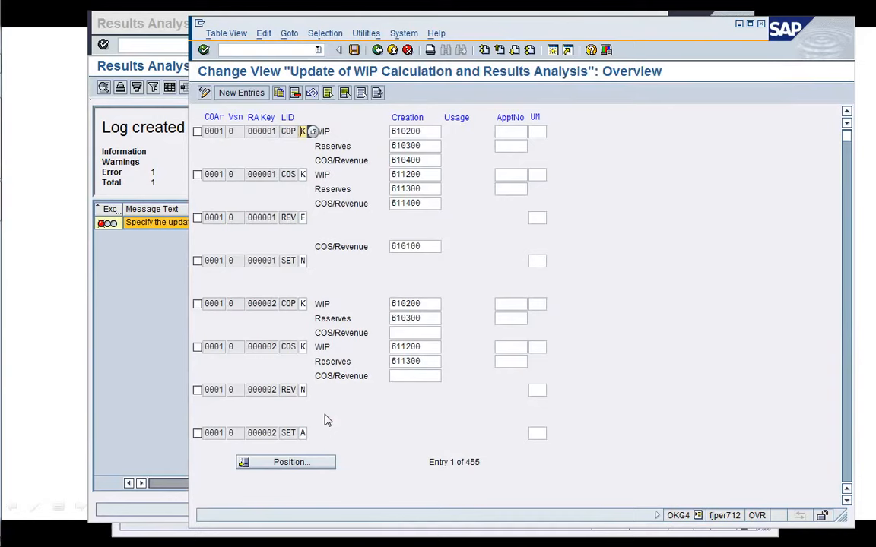
left_click(289, 463)
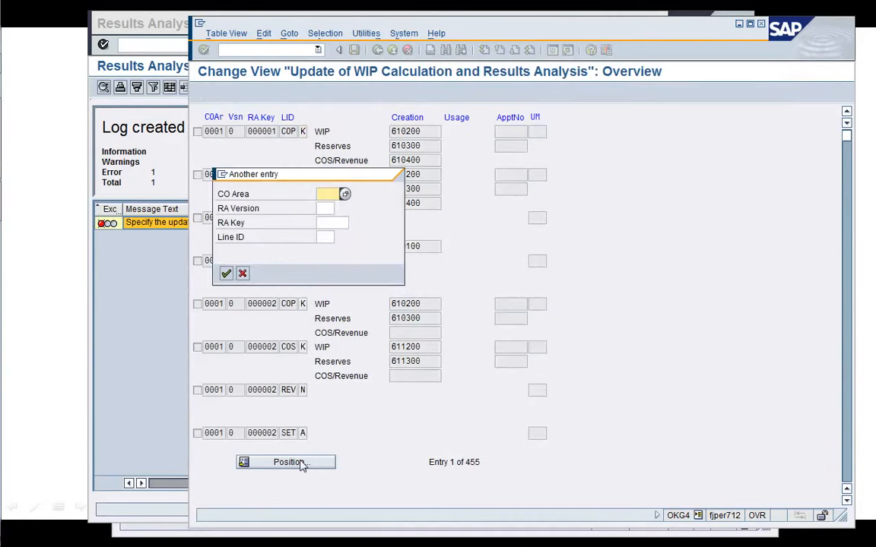
type("A000")
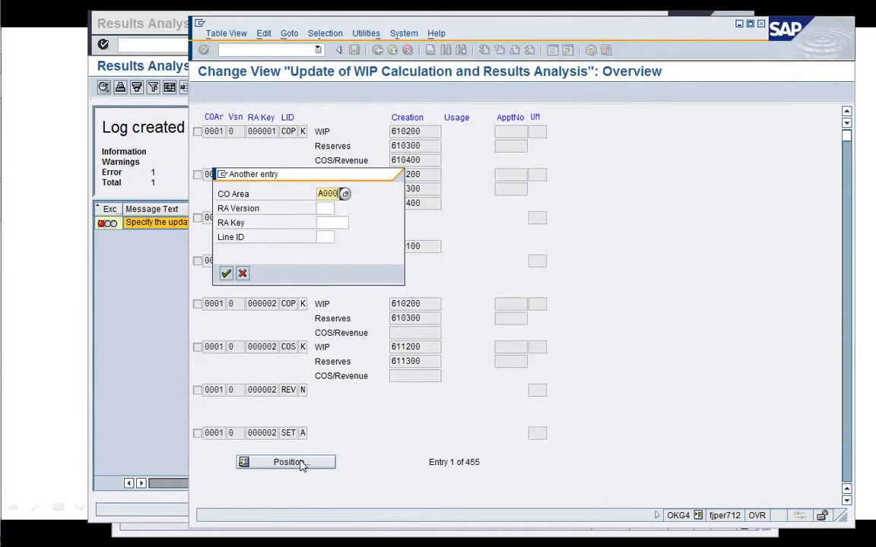
key("Return")
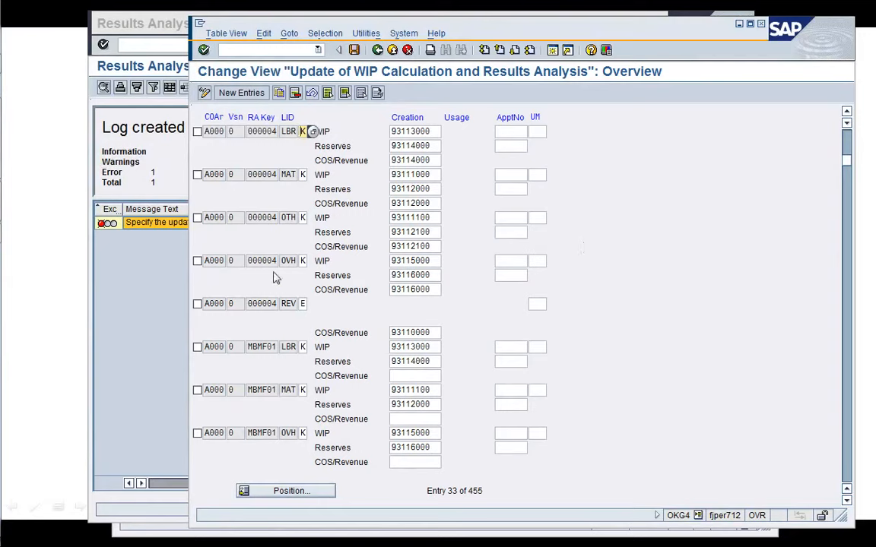
left_click(197, 260)
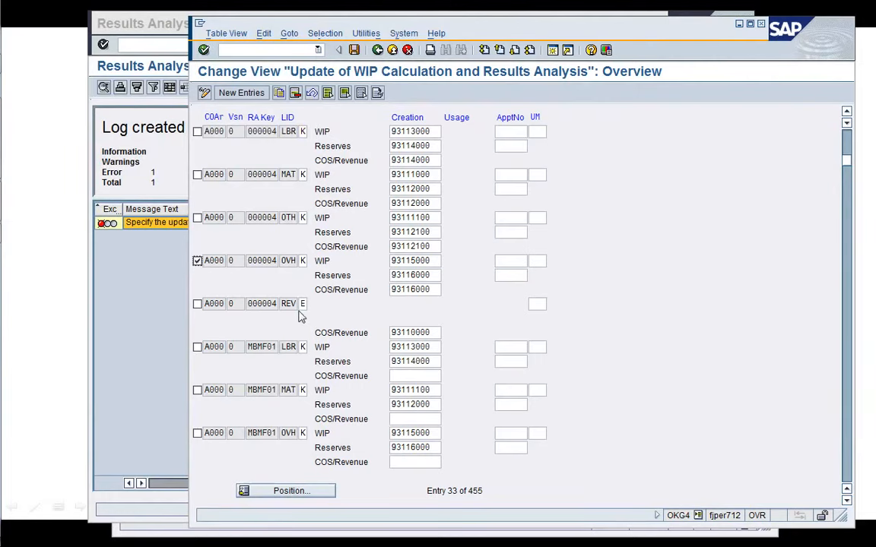
left_click(280, 93)
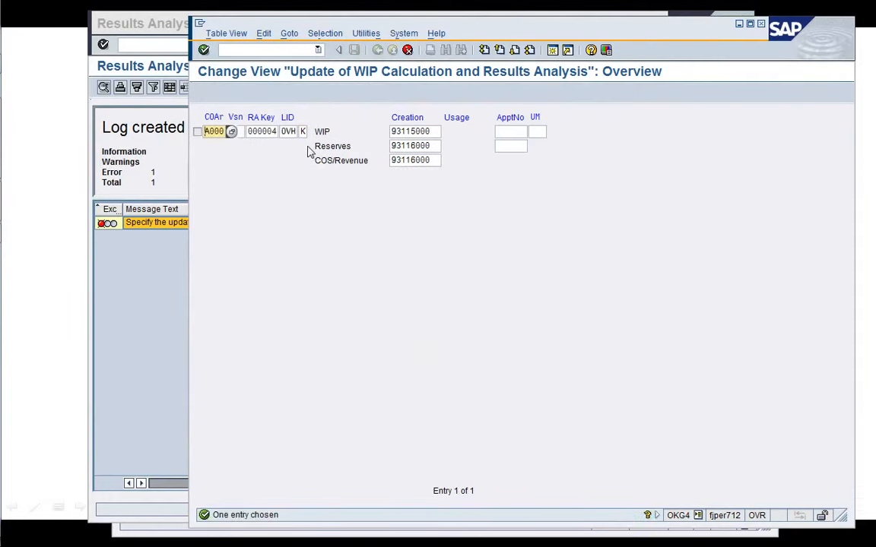
left_click(290, 132)
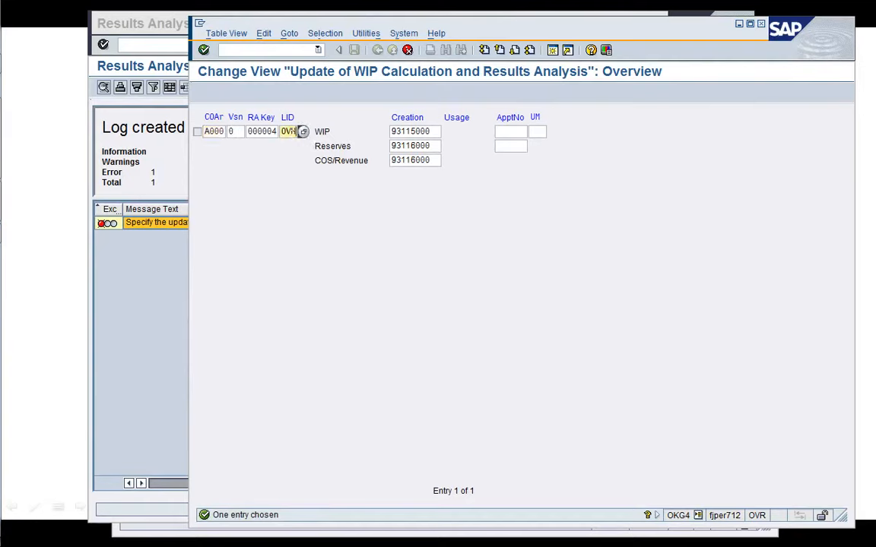
key("BackSpace")
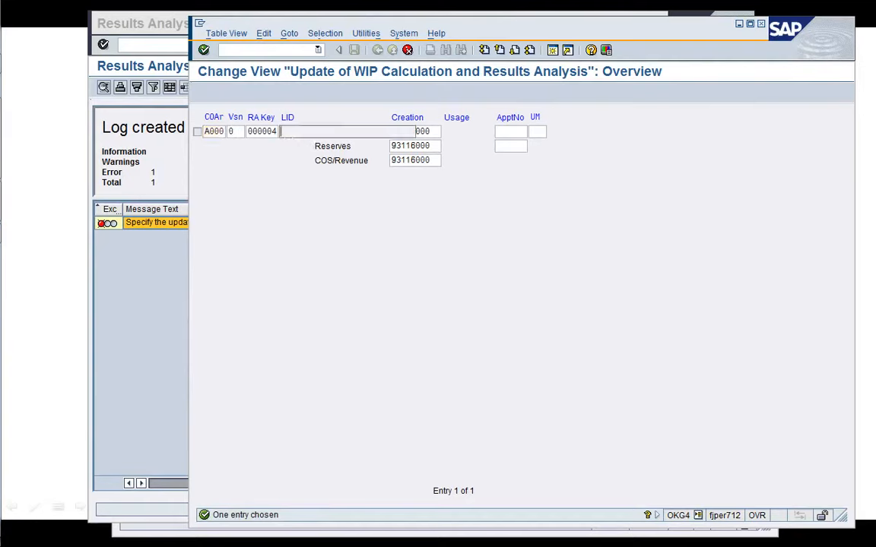
type("STL")
key("Return")
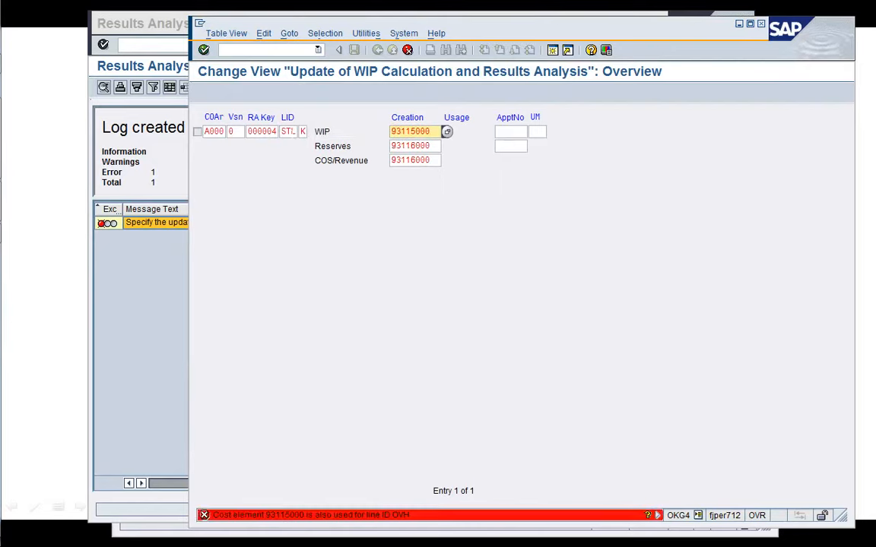
left_click(309, 134)
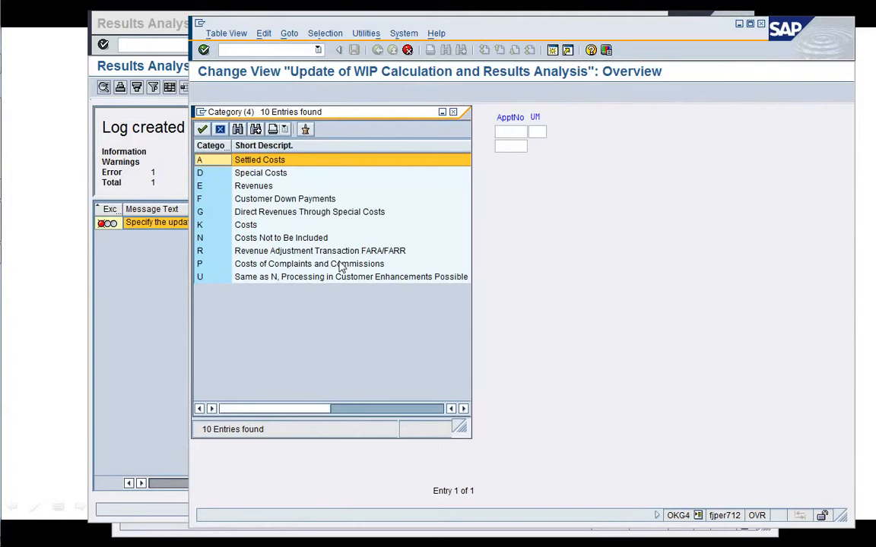
double_click(268, 242)
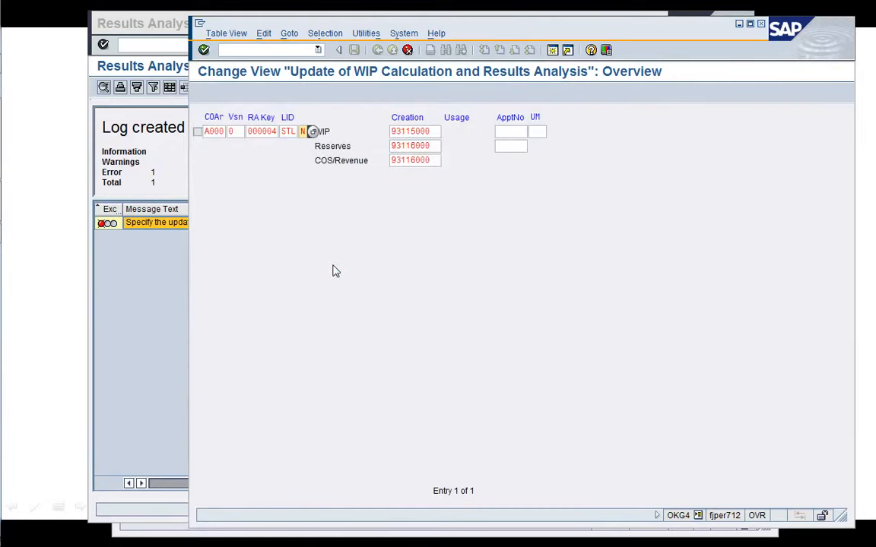
key("Return")
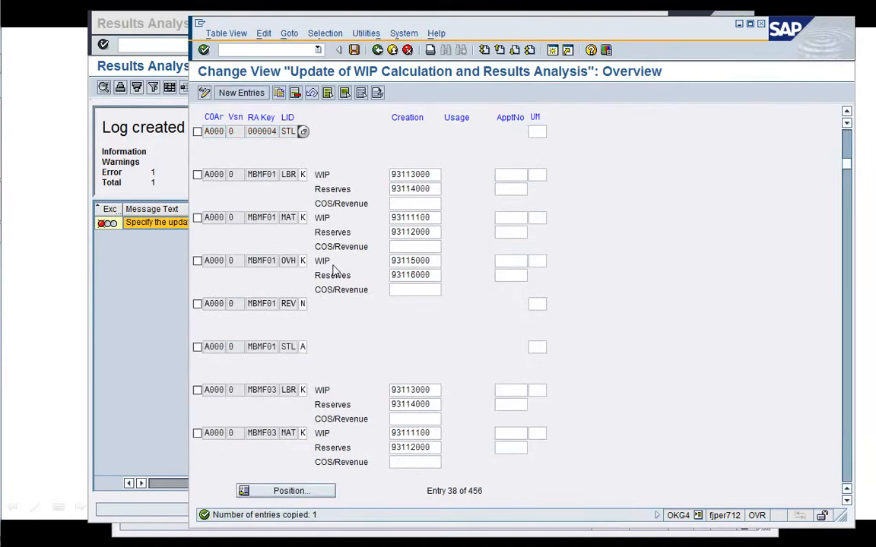
Save the new STL update entry under the proposed customizing request and return to the IMG.
left_click(537, 132)
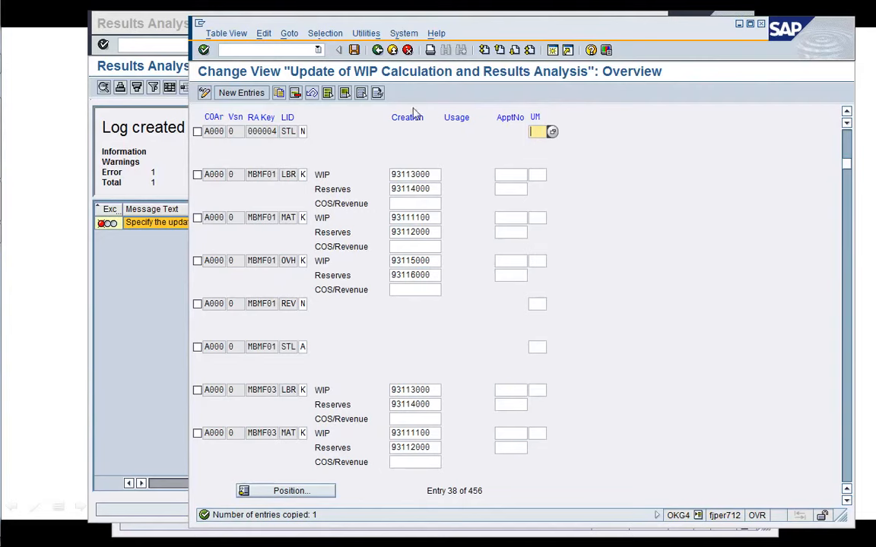
left_click(354, 49)
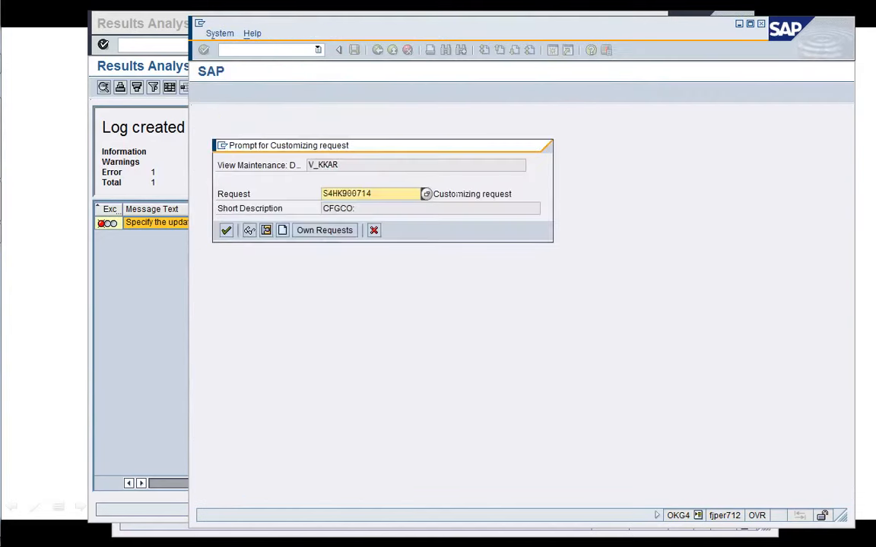
key("Return")
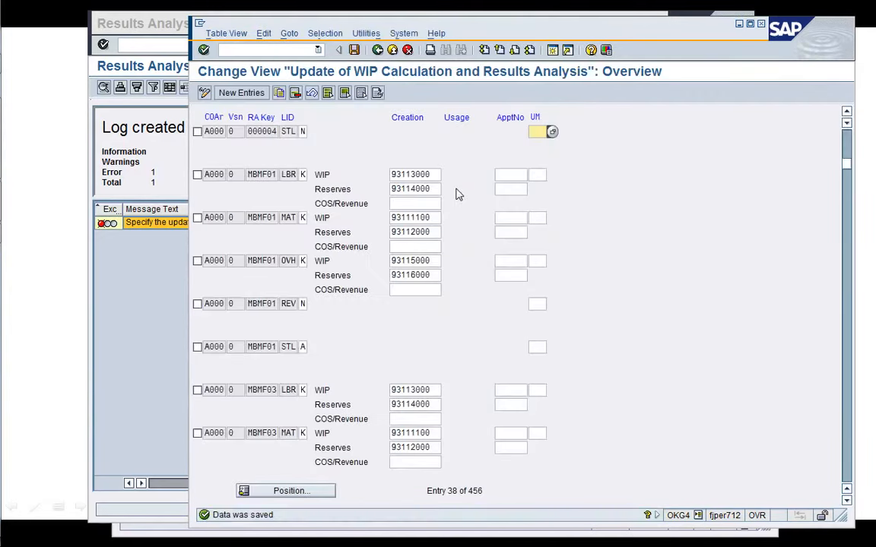
left_click(377, 50)
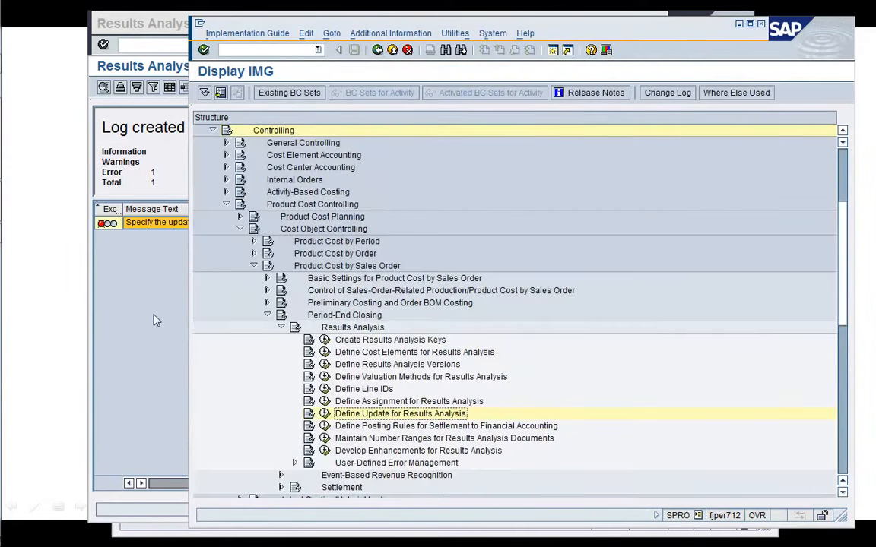
Return to the Actual Results Analysis selection for sales order 2453 and rerun the test run.
left_click(140, 287)
left_click(277, 44)
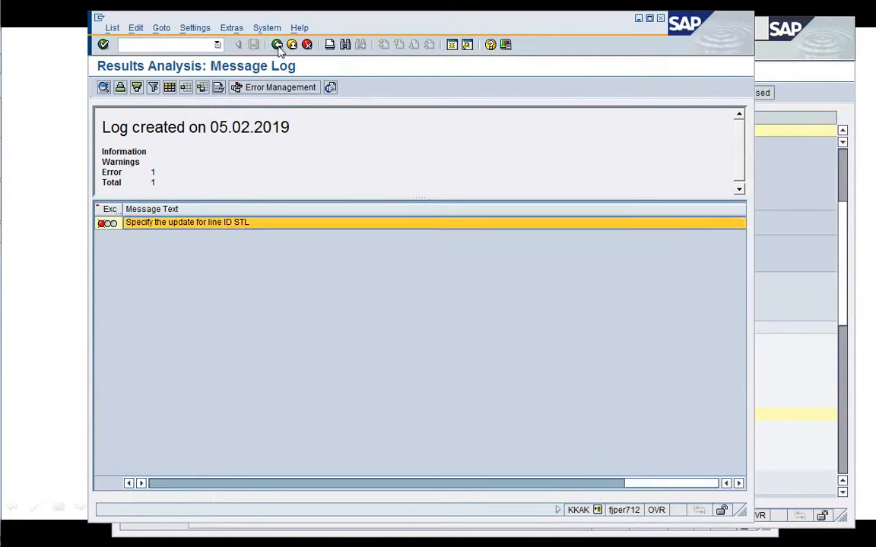
left_click(276, 44)
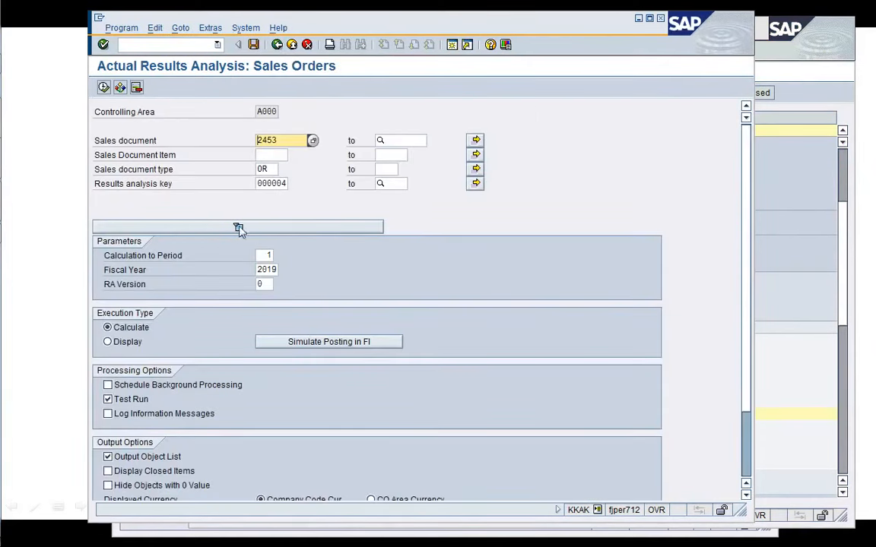
left_click(103, 87)
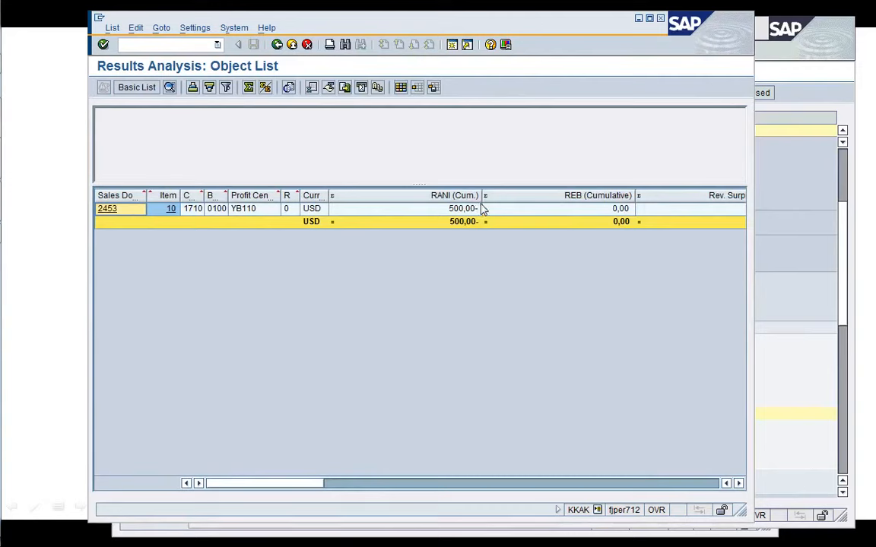
Review the cumulative results analysis values such as RANI and COS in the object list for sales order 2453.
left_click_drag(484, 195, 424, 196)
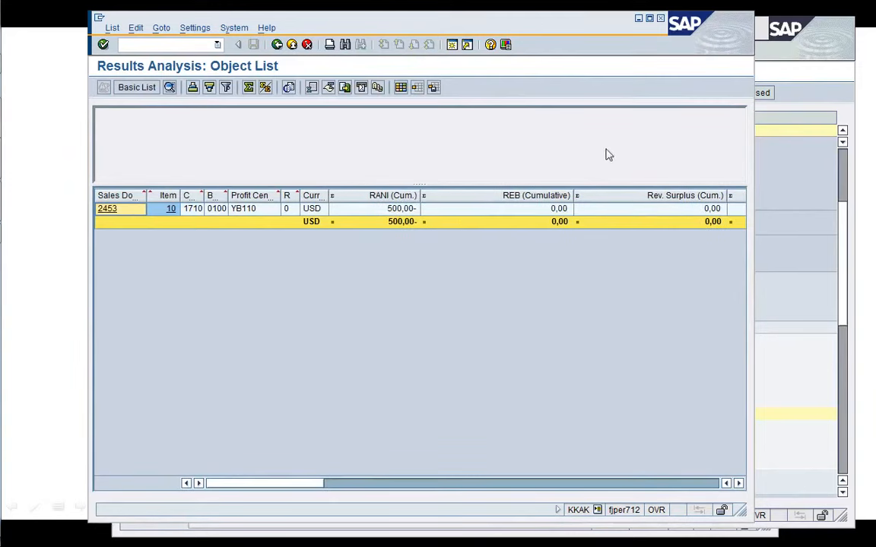
double_click(584, 29)
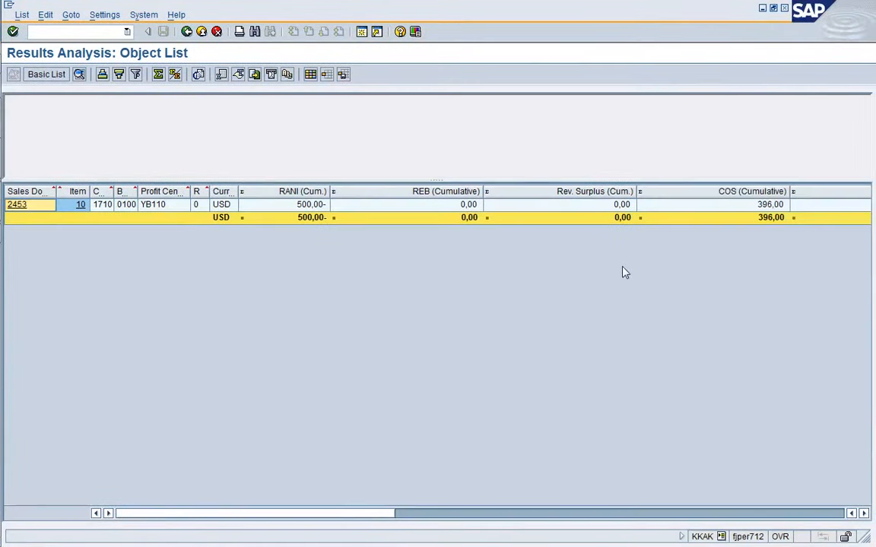
left_click(700, 209)
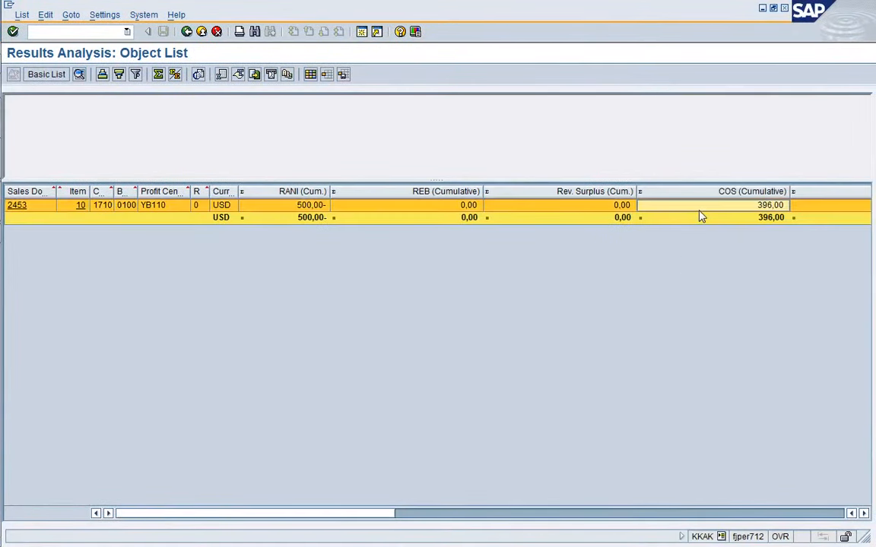
key("Right")
key("Right")
key("Right")
key("Right")
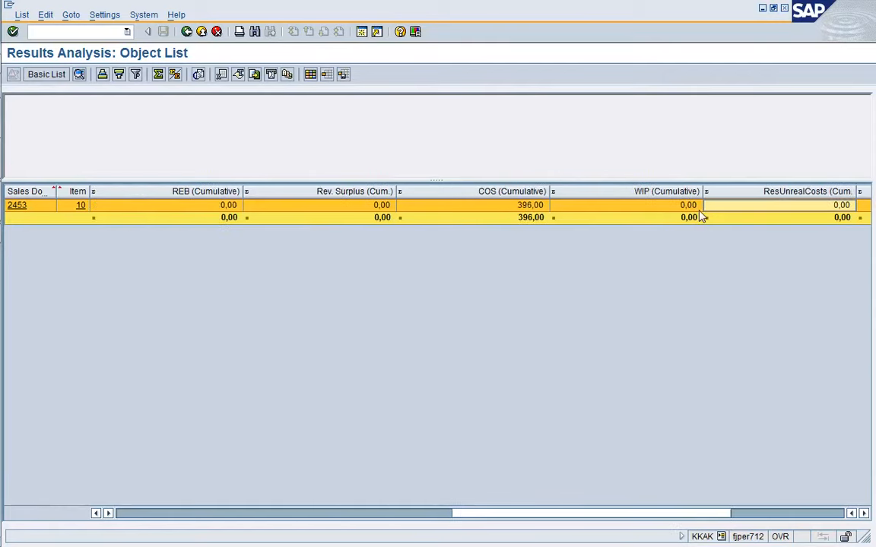
key("Left")
key("Left")
key("Left")
key("Left")
key("Left")
key("Left")
key("Left")
key("Left")
key("Left")
key("Left")
key("Left")
key("Left")
key("Left")
key("Left")
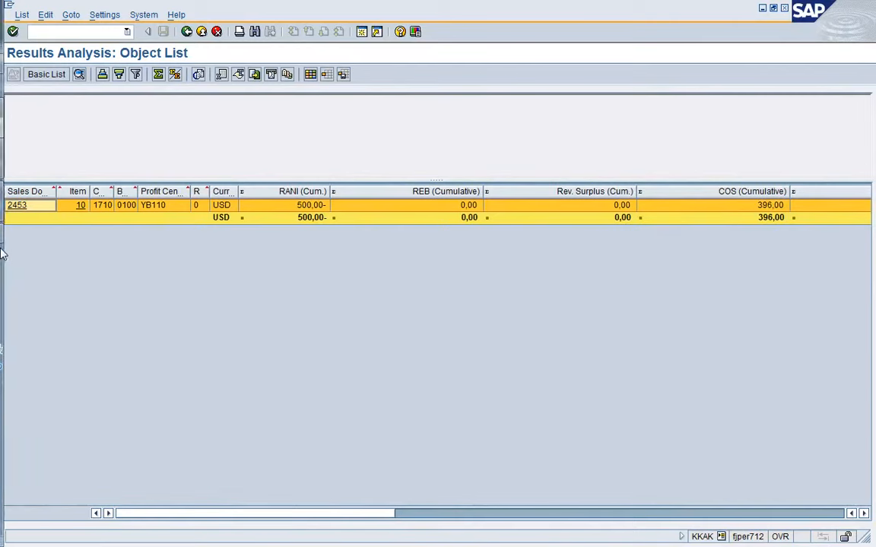
Compare the actual cost line items of sales order 2453/10 with the results analysis values.
mouse_move(21, 139)
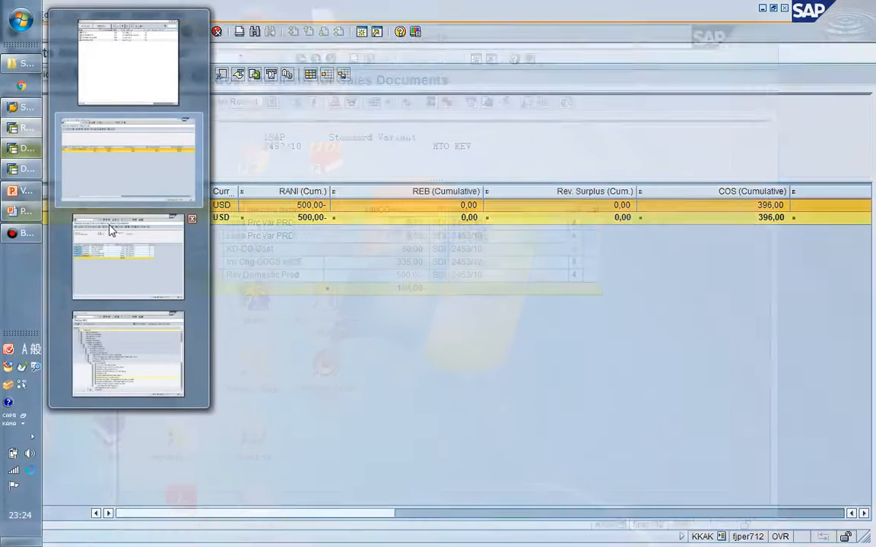
left_click(110, 229)
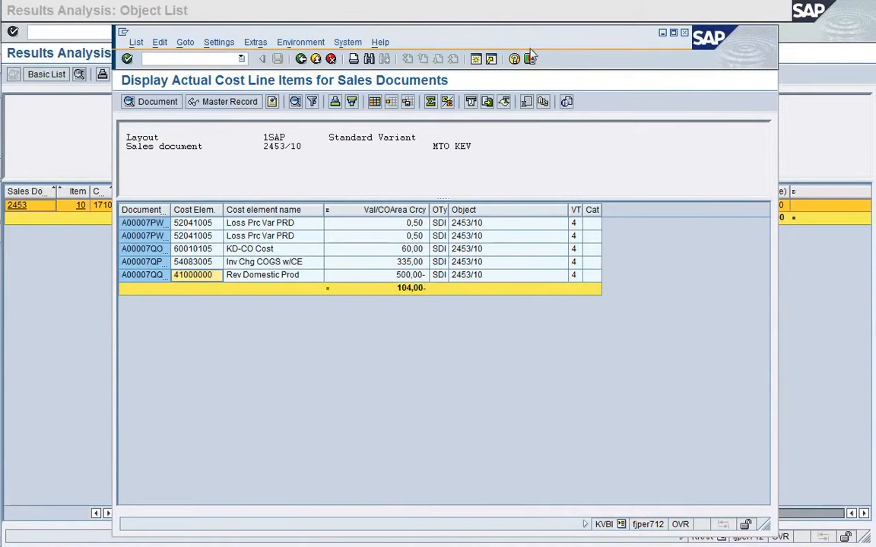
left_click_drag(524, 47, 504, 265)
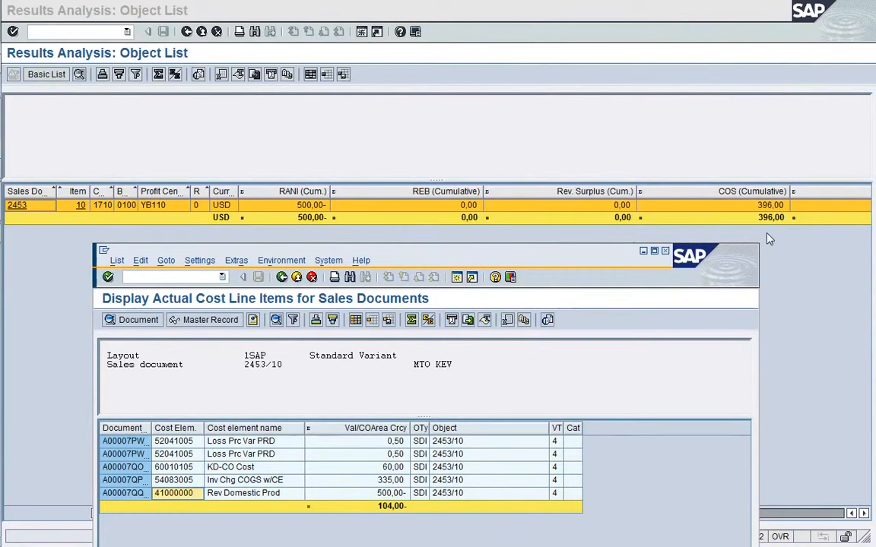
left_click_drag(544, 259, 557, 30)
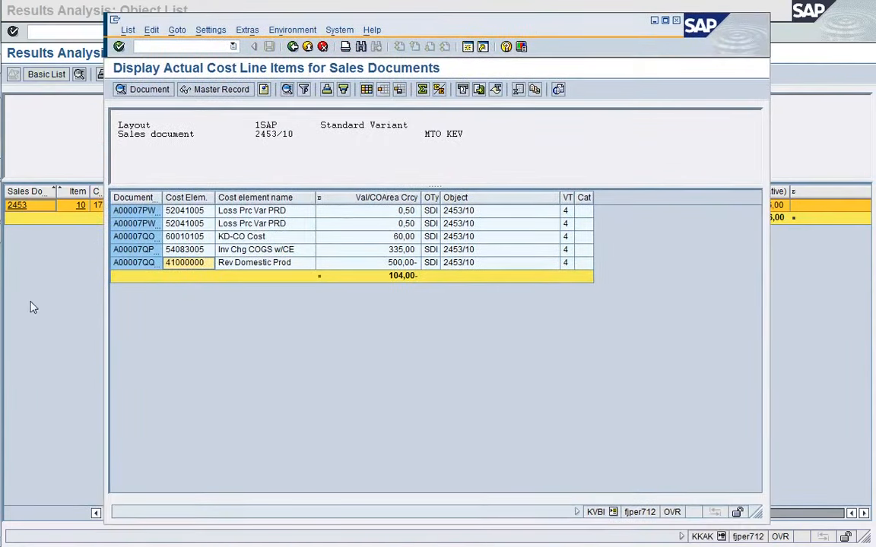
Go back to the selection screen and run results analysis for sales order 2453 with Test Run switched off.
left_click(32, 311)
left_click(187, 32)
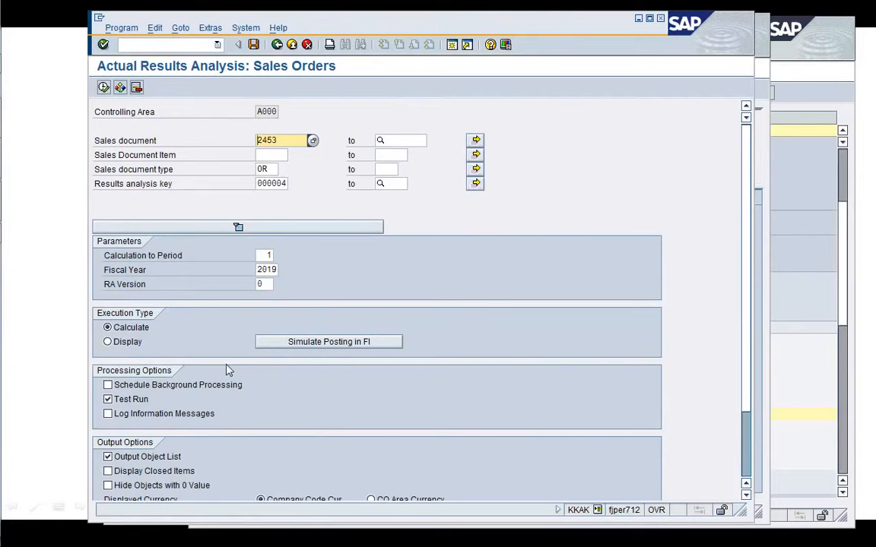
left_click(108, 400)
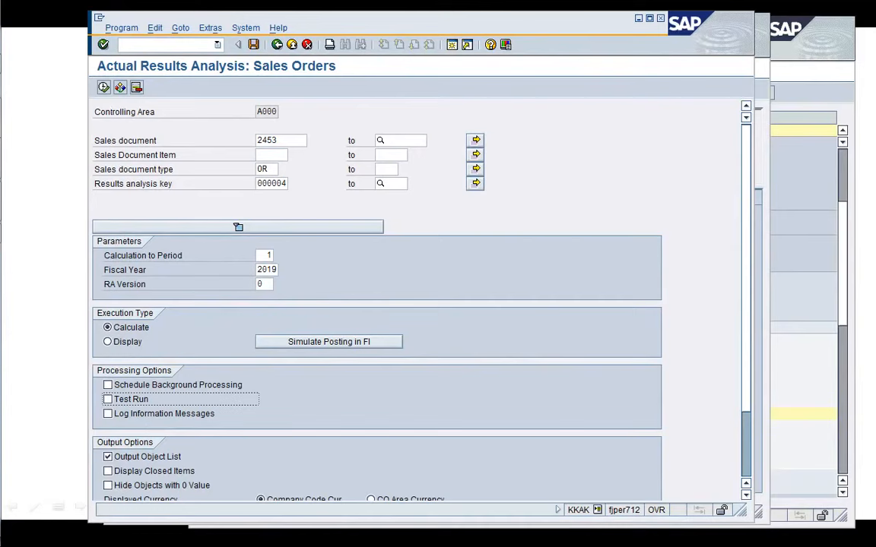
left_click(103, 89)
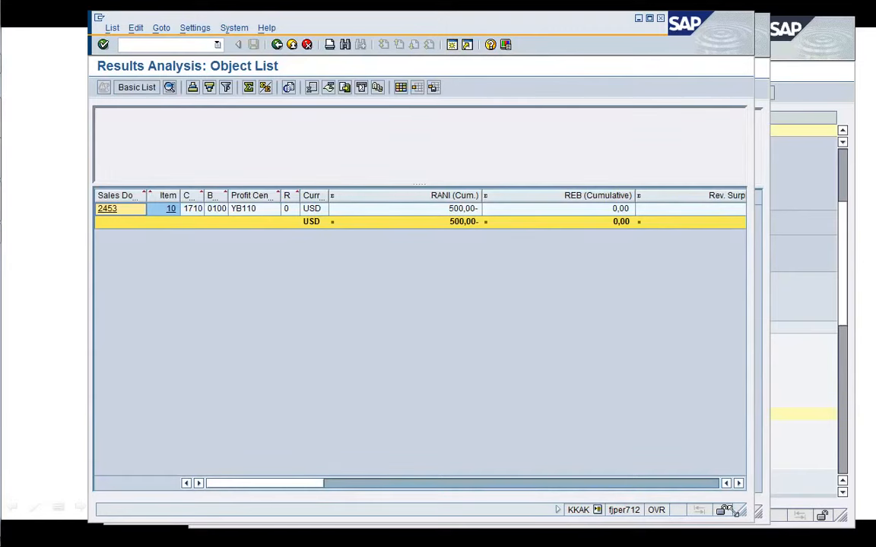
Review the cumulative results analysis columns of the live run for sales order 2453 and return to the selection screen.
left_click_drag(745, 514, 801, 400)
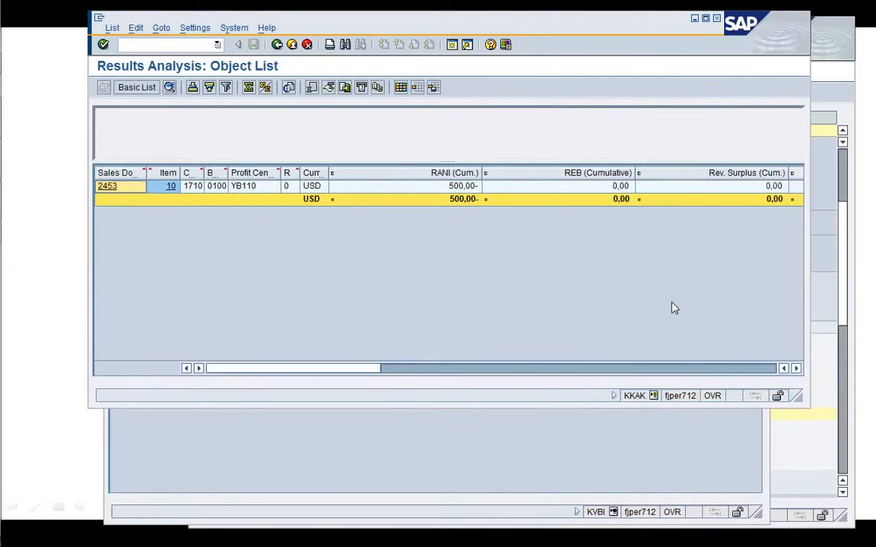
left_click_drag(636, 176, 596, 173)
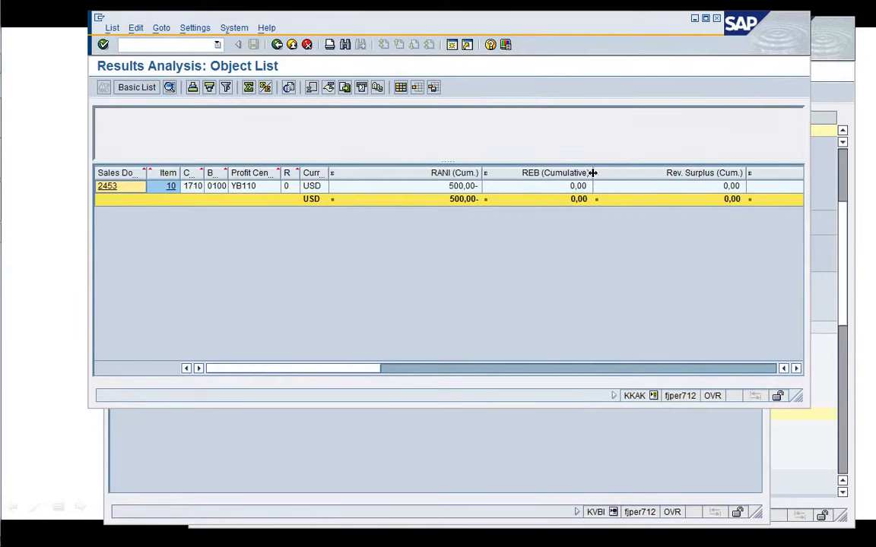
left_click(796, 368)
left_click(796, 368)
left_click(796, 368)
left_click(796, 368)
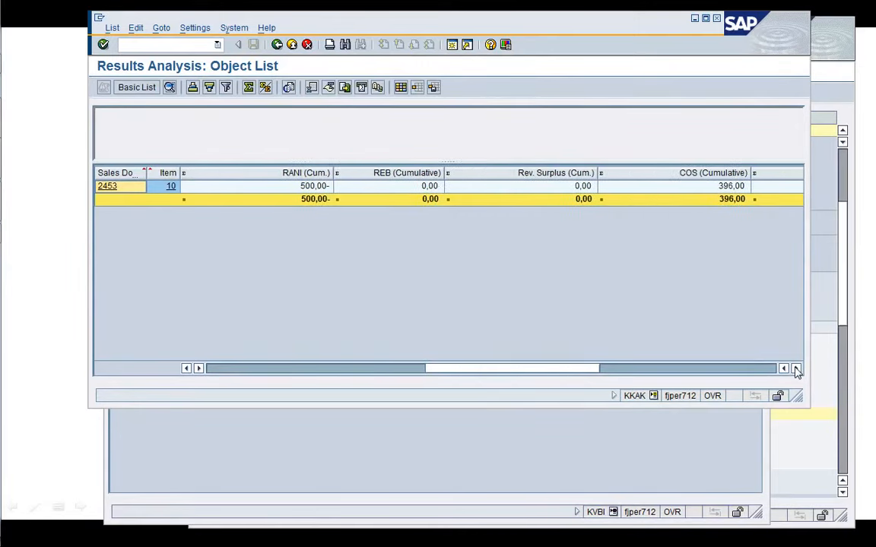
left_click(796, 368)
left_click(796, 368)
left_click(796, 368)
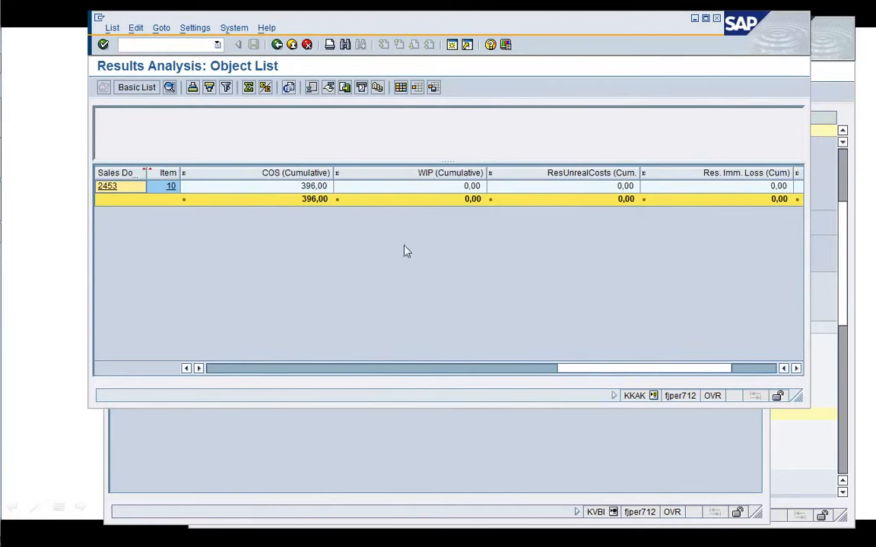
left_click(758, 368)
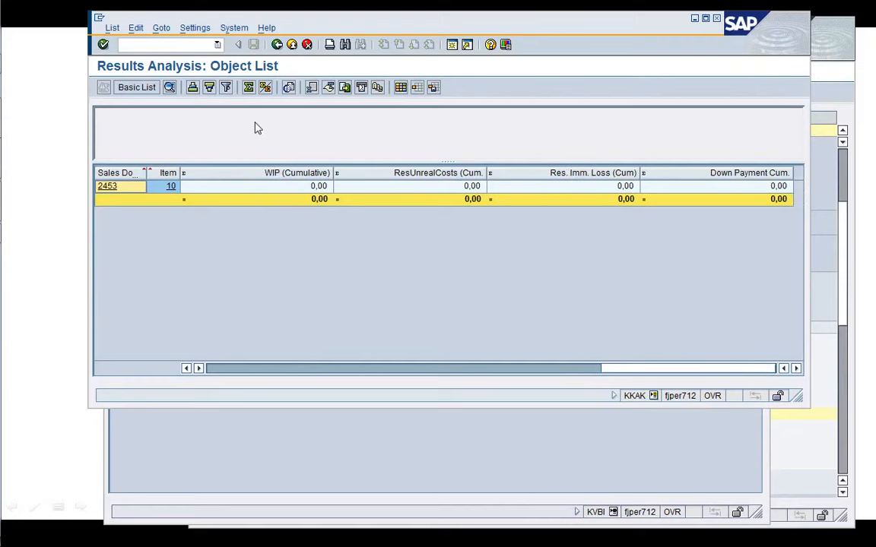
left_click(277, 46)
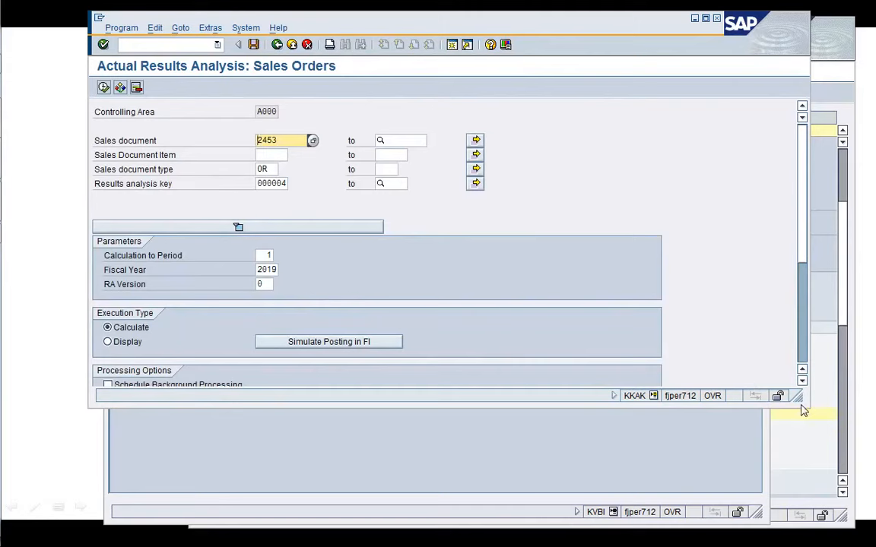
left_click_drag(794, 396, 744, 474)
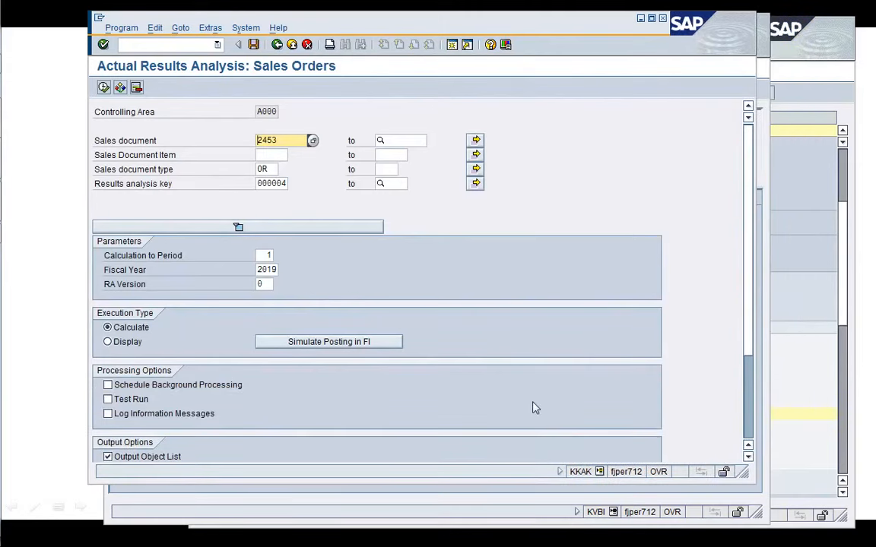
left_click(277, 44)
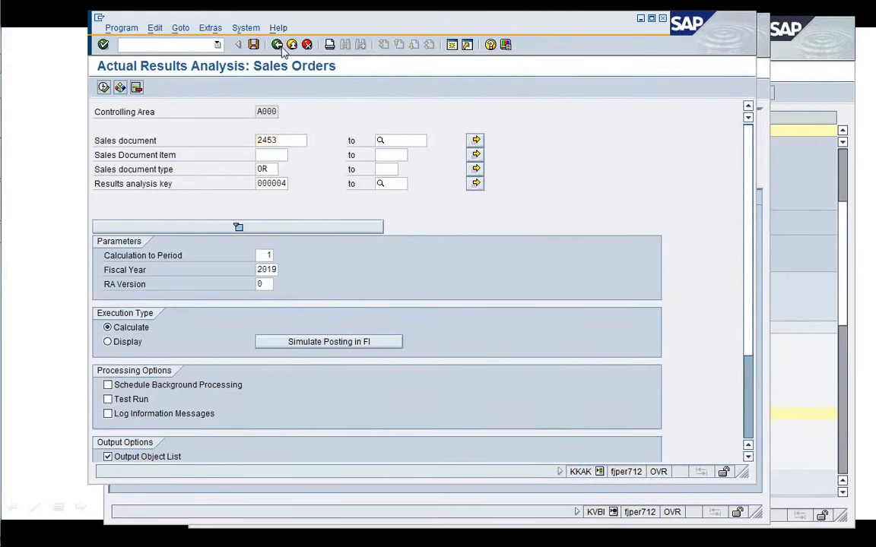
In a new session, open the Data Browser and display table COSB entries for fiscal year 2019.
left_click(760, 161)
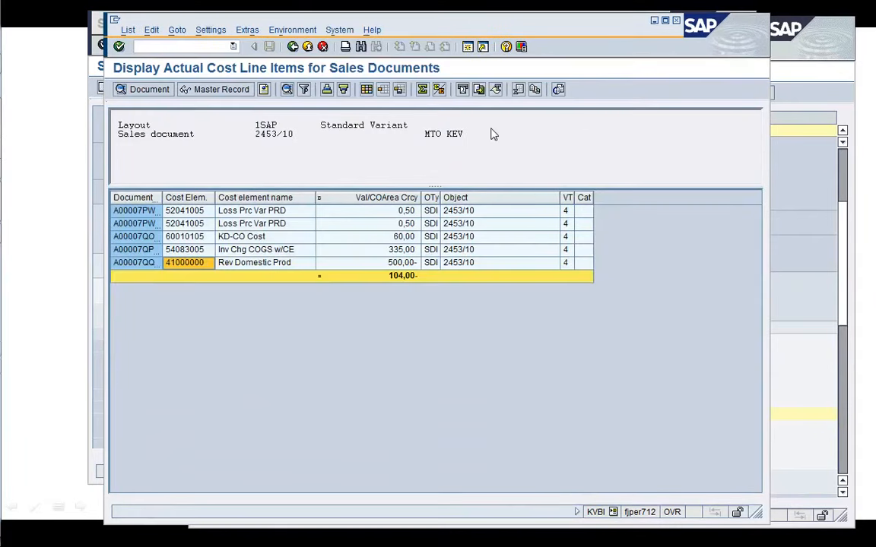
left_click(467, 47)
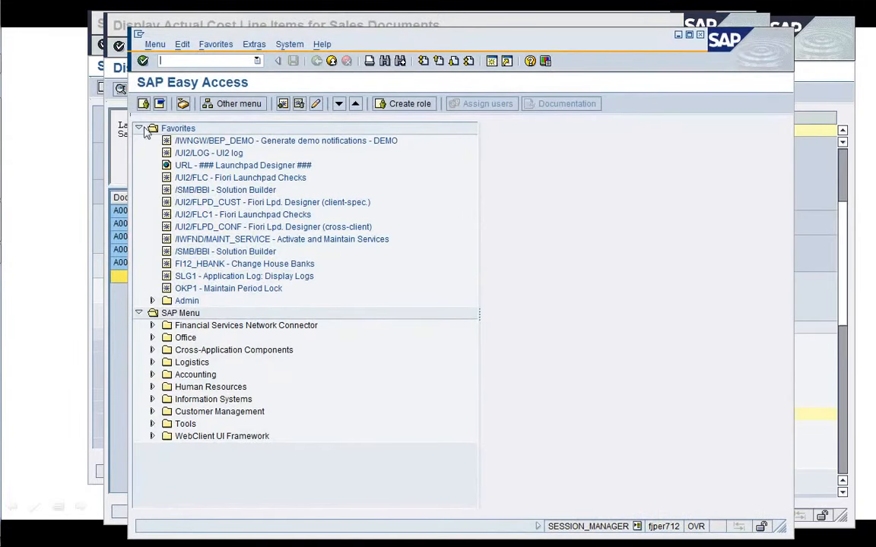
left_click(138, 128)
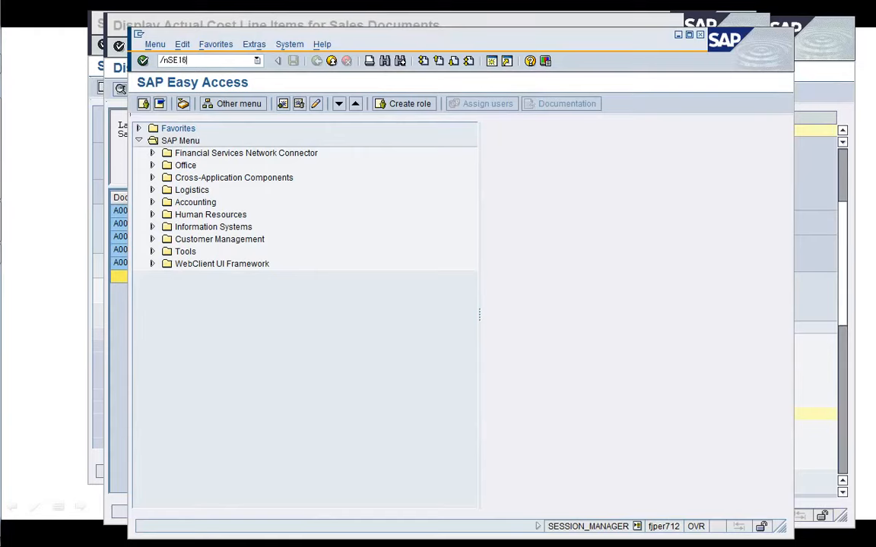
key("Return")
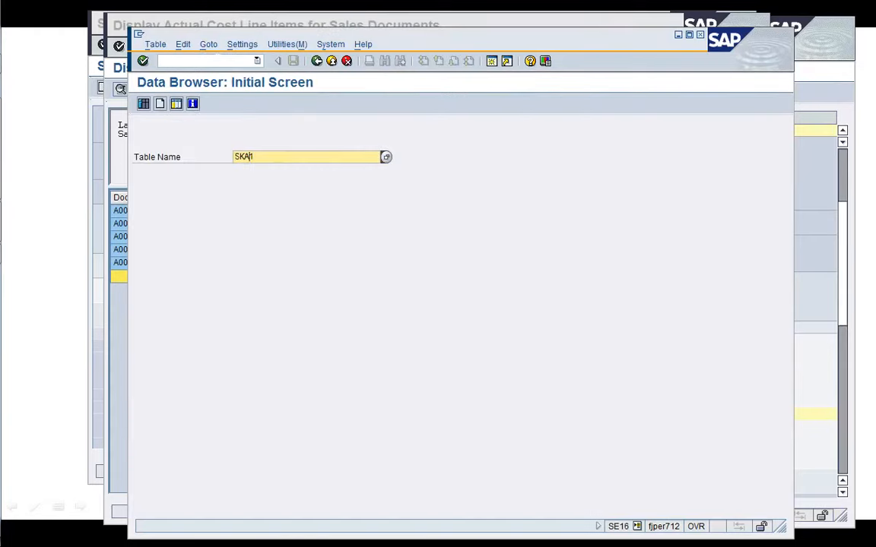
key("BackSpace")
key("BackSpace")
key("BackSpace")
key("BackSpace")
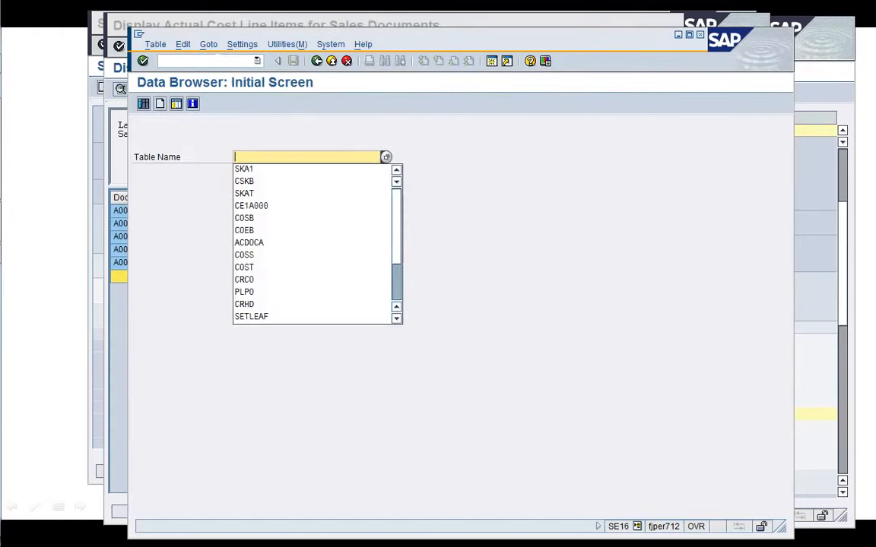
type("COSB")
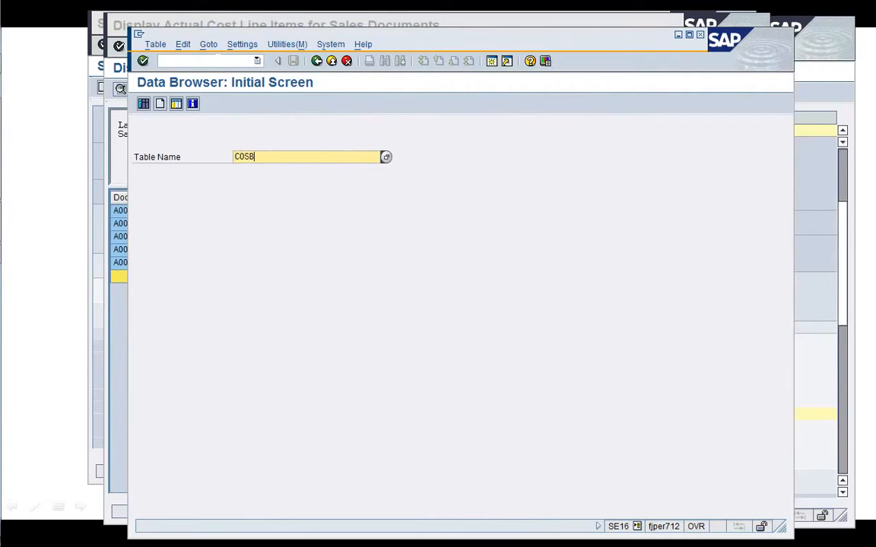
key("Return")
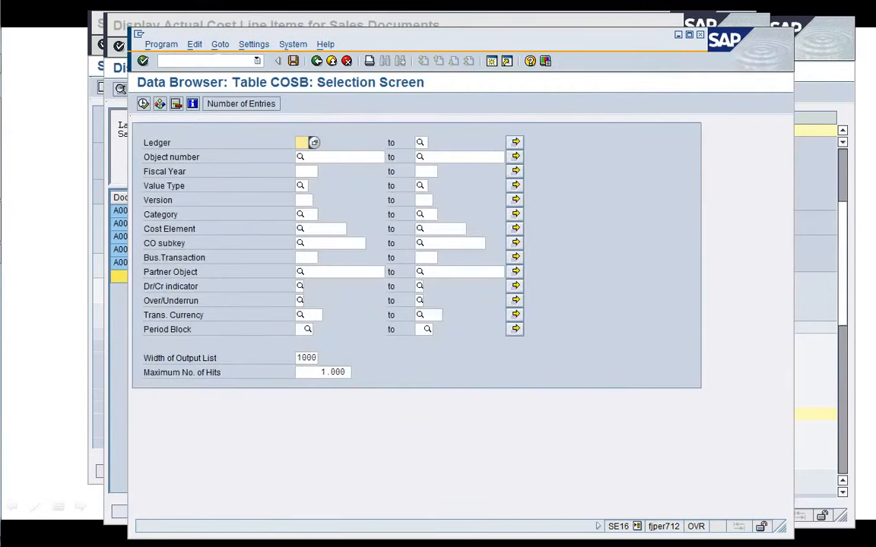
key("Down")
key("Down")
type("2019")
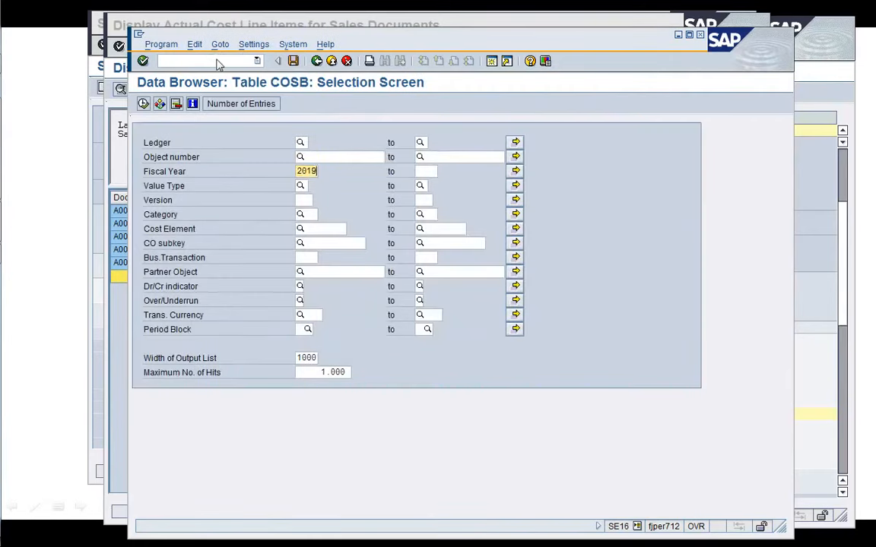
left_click(143, 103)
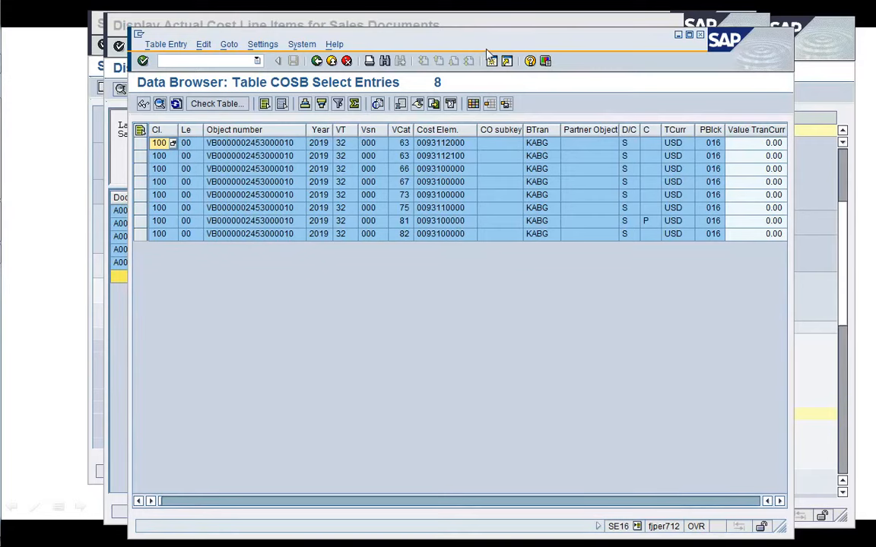
Look up the meaning of value type 32 for the COSB entries of sales order 2453.
left_click_drag(488, 47, 395, 47)
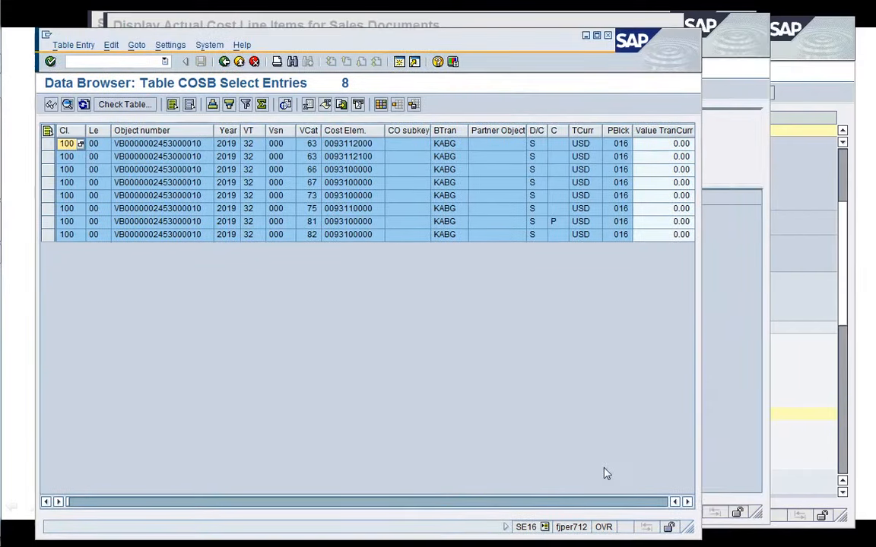
left_click_drag(689, 532, 818, 380)
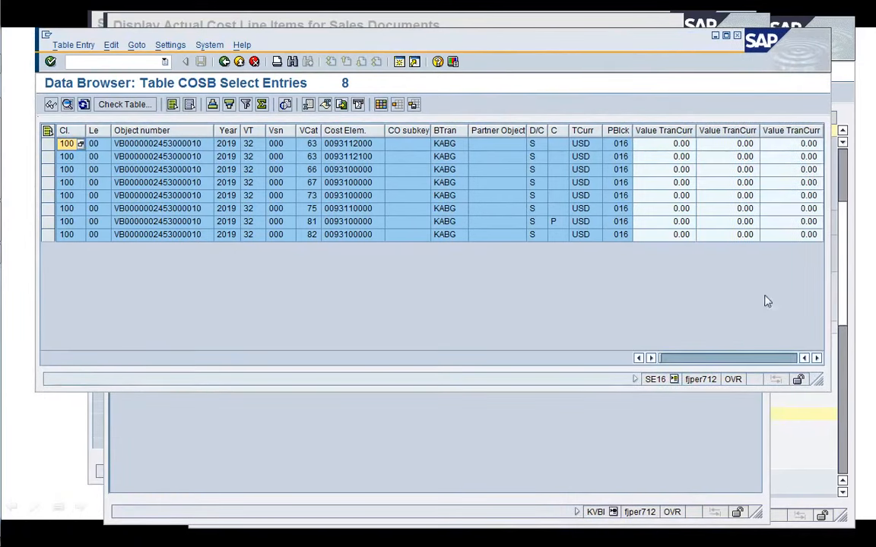
left_click(727, 225)
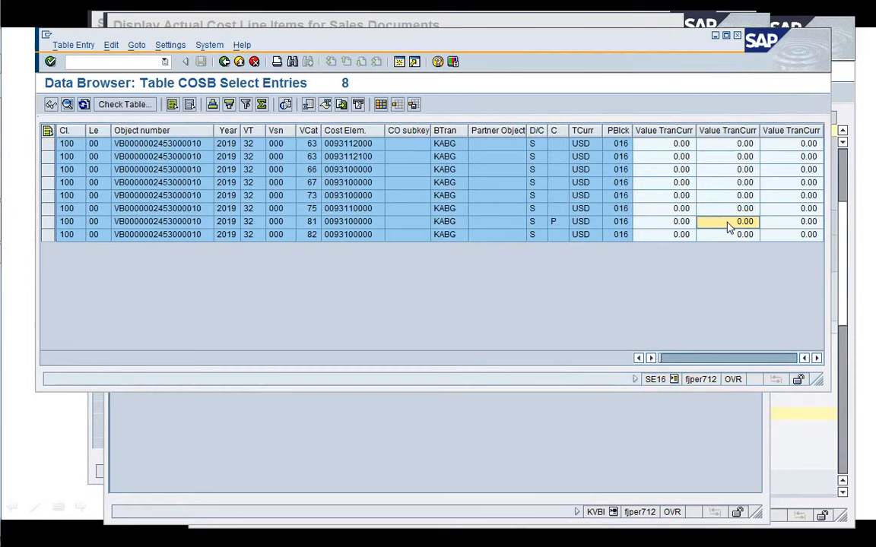
left_click(253, 222)
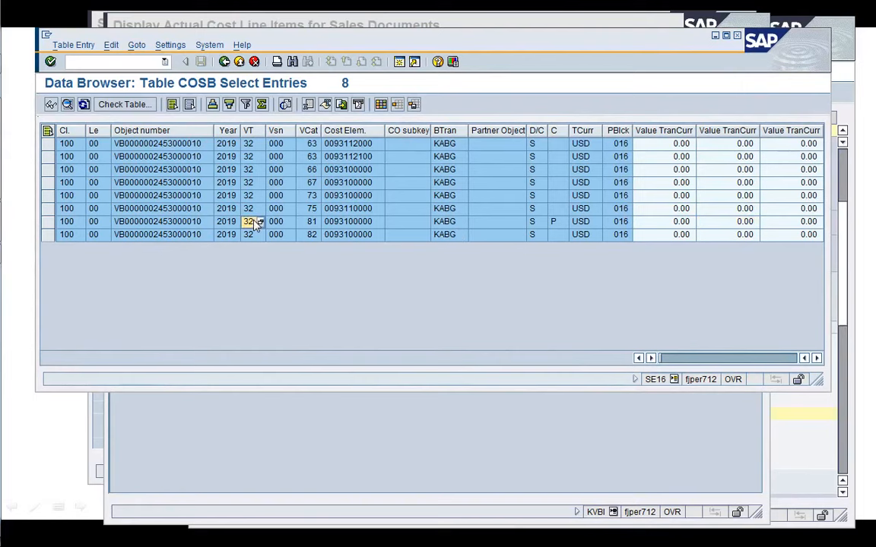
left_click(260, 221)
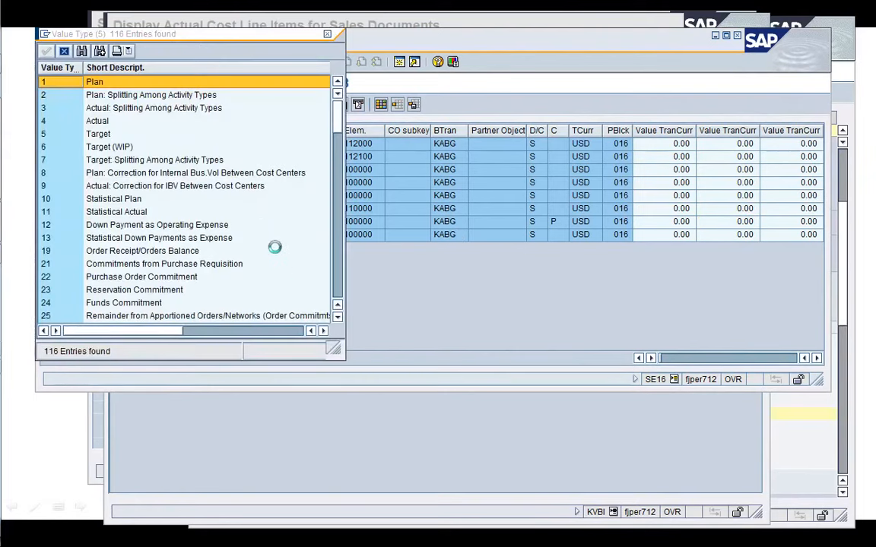
left_click(124, 278)
key("Down")
key("Down")
key("Down")
key("Down")
key("Down")
key("Down")
key("Down")
key("Down")
key("Down")
key("Down")
key("Down")
key("Down")
key("Down")
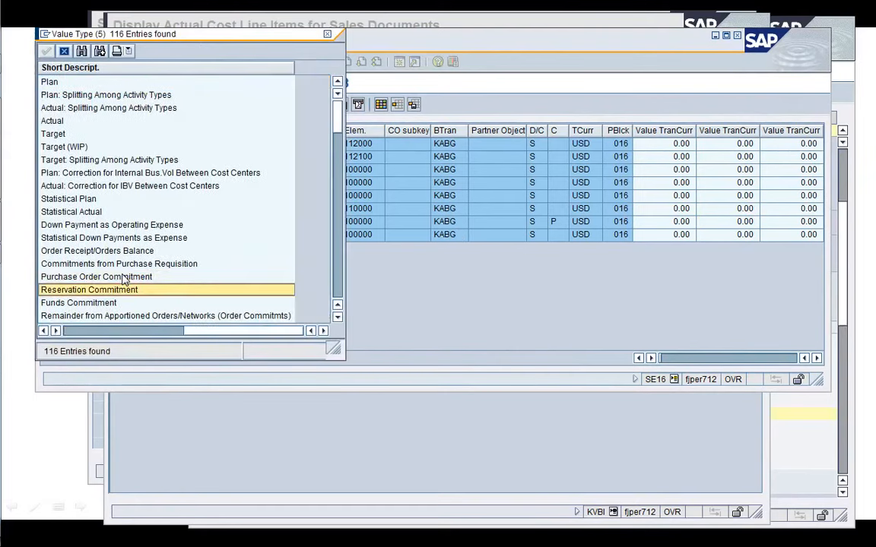
left_click(89, 331)
left_click(57, 289)
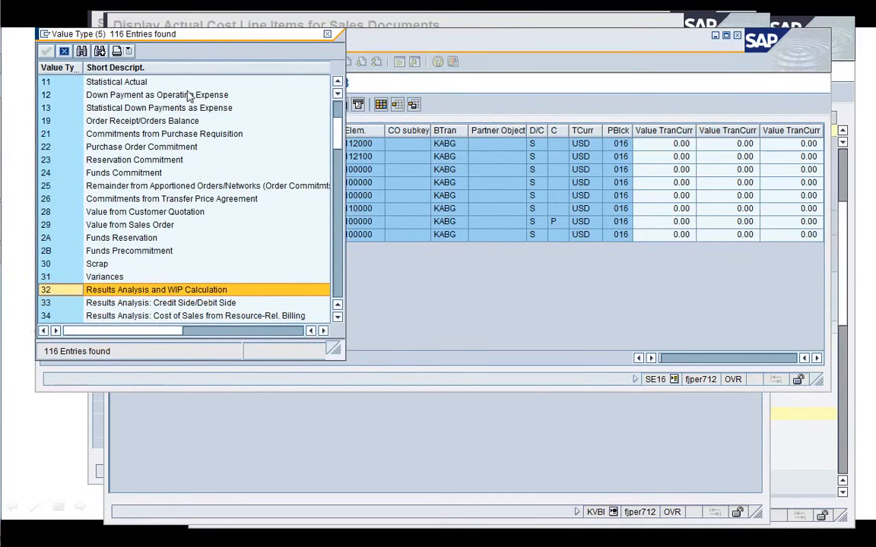
left_click_drag(178, 38, 213, 262)
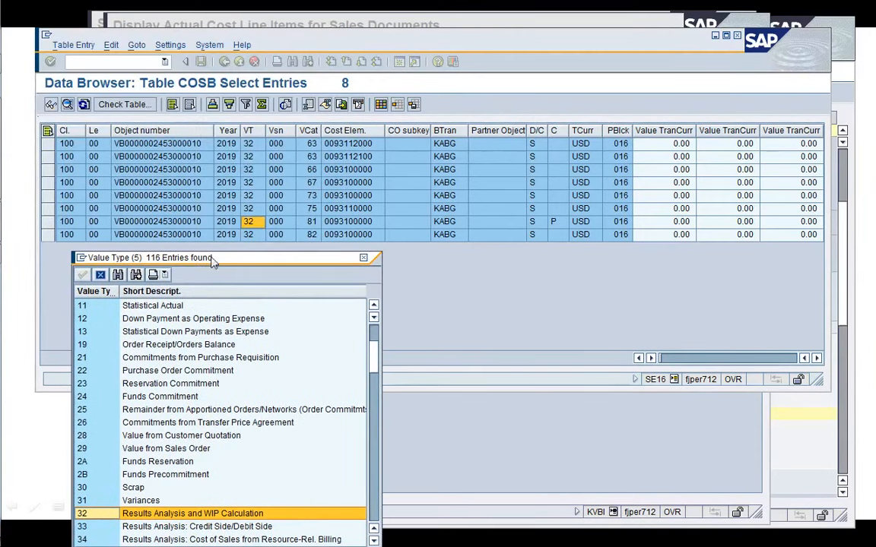
left_click(100, 275)
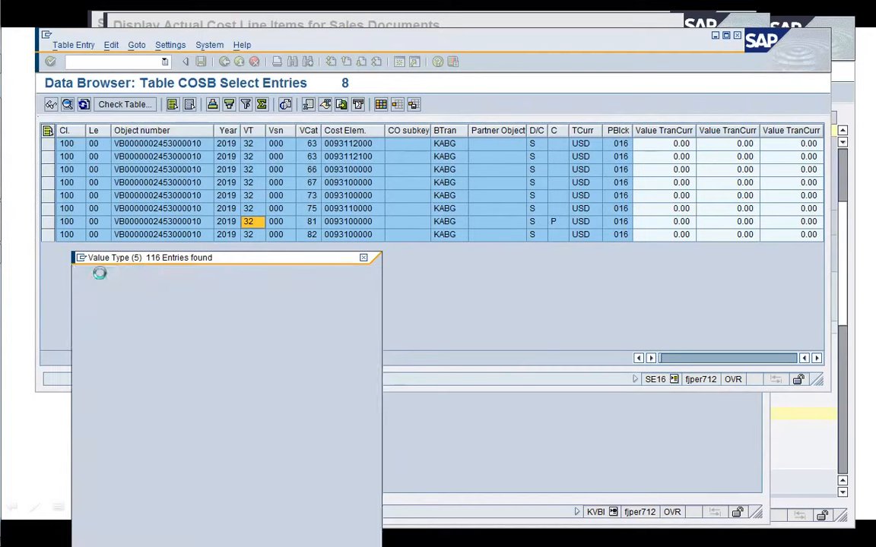
Scroll the COSB entries across to view the object currency value columns.
left_click(502, 236)
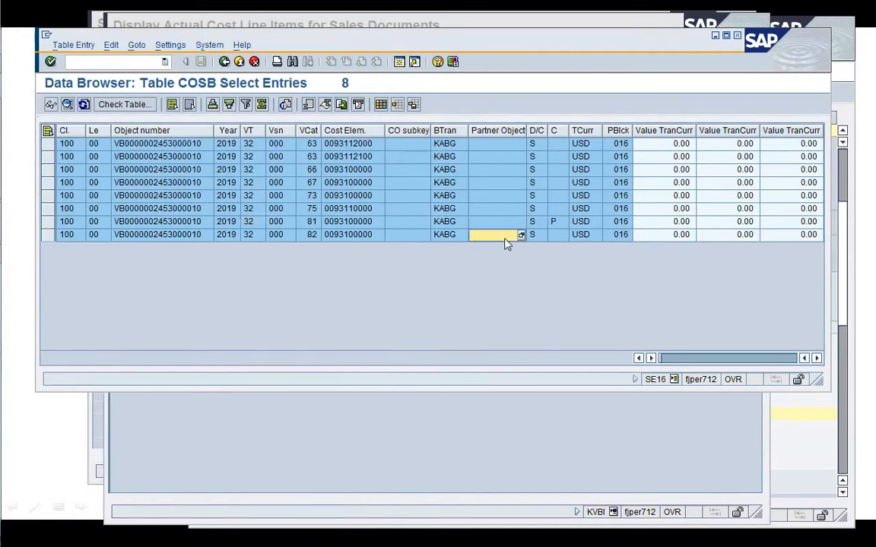
left_click(817, 358)
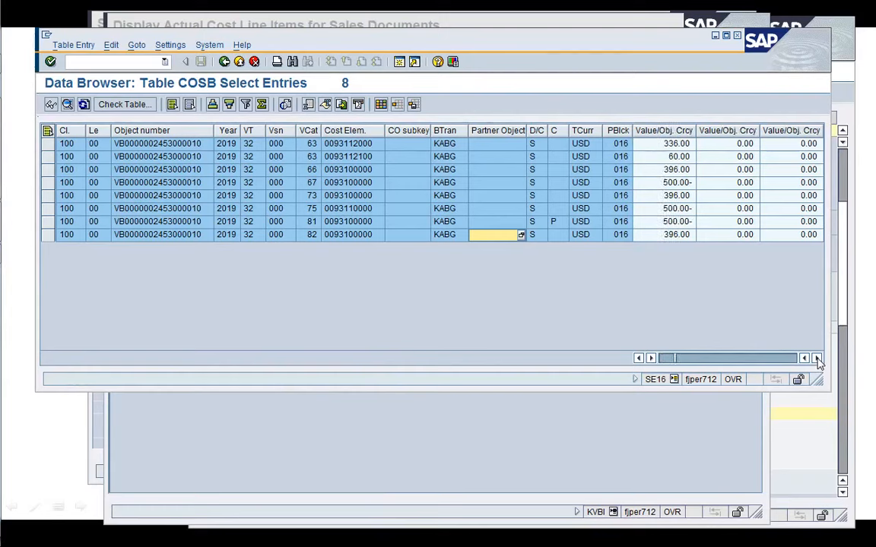
left_click(638, 359)
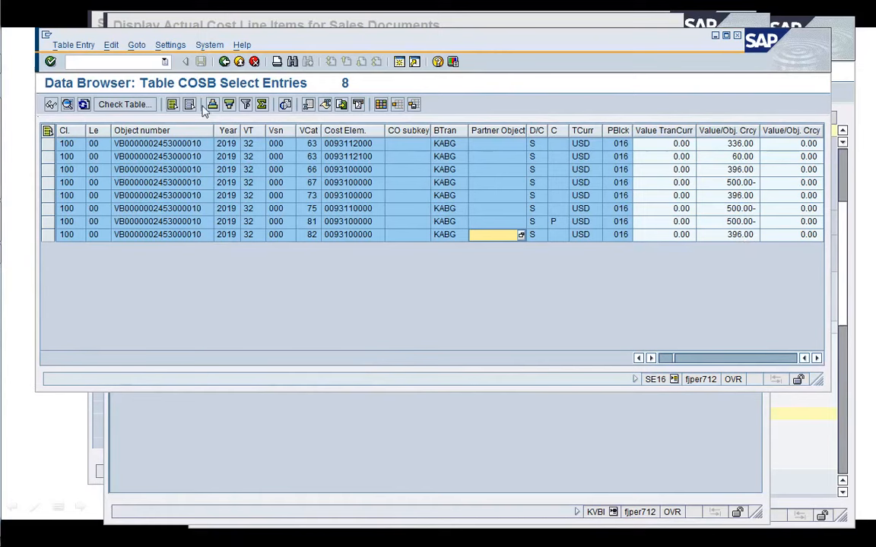
Close the Data Browser session.
left_click(124, 63)
type("/i")
key("Return")
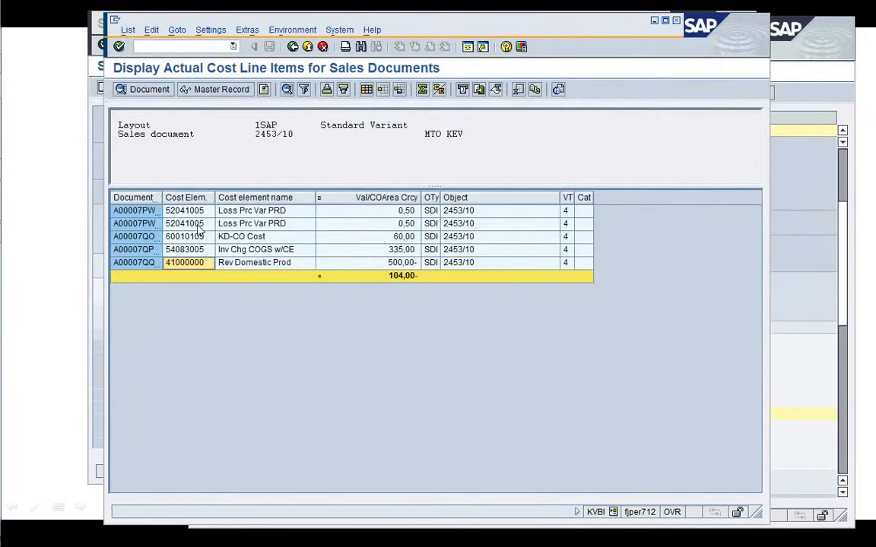
Open the VA88 sales order settlement transaction from the Product Cost by Sales Order menu.
left_click(94, 191)
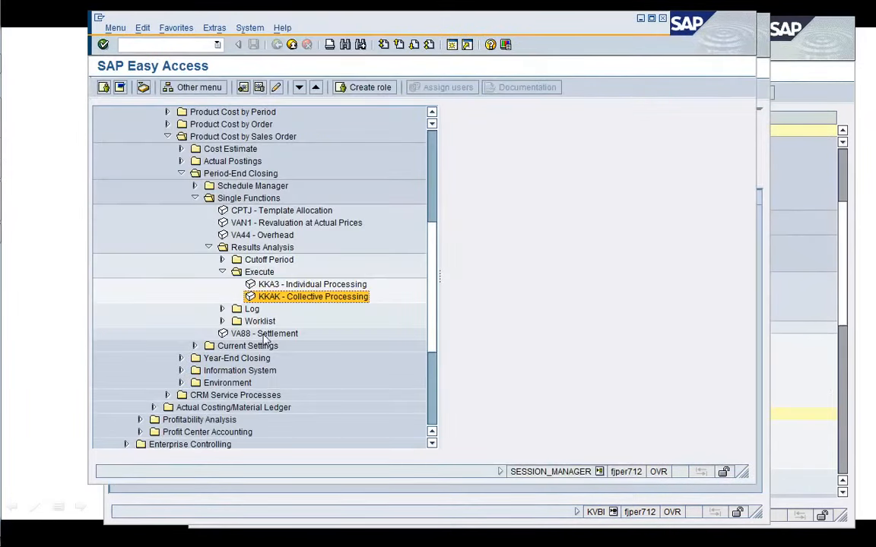
key("Up")
key("Up")
key("Left")
key("Left")
key("Left")
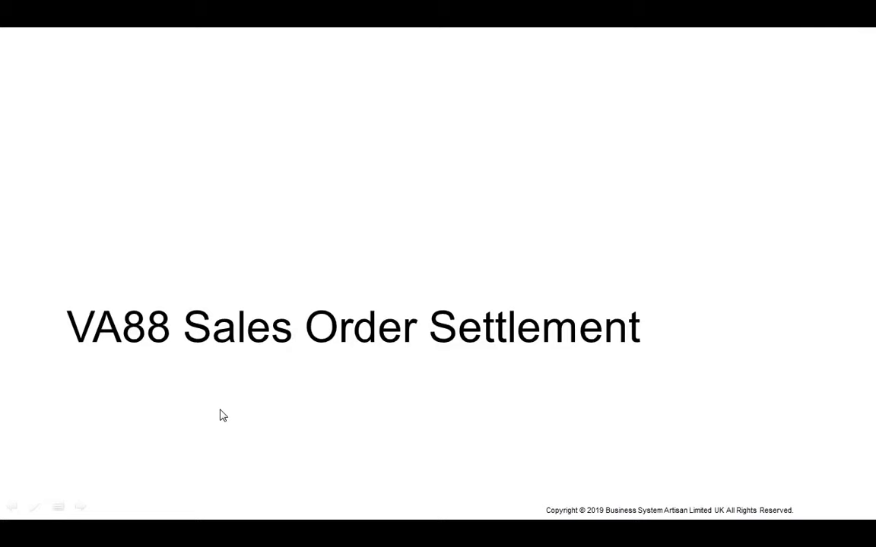
key("alt+Tab")
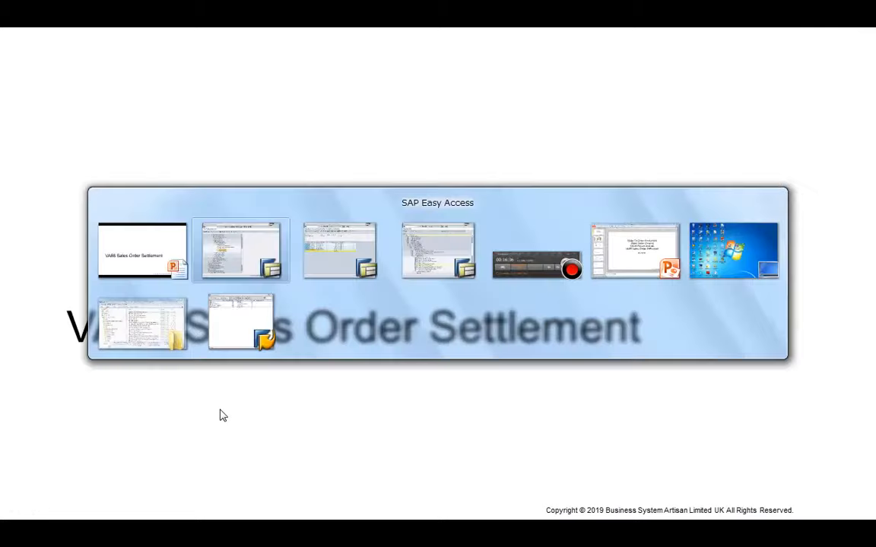
key("Down")
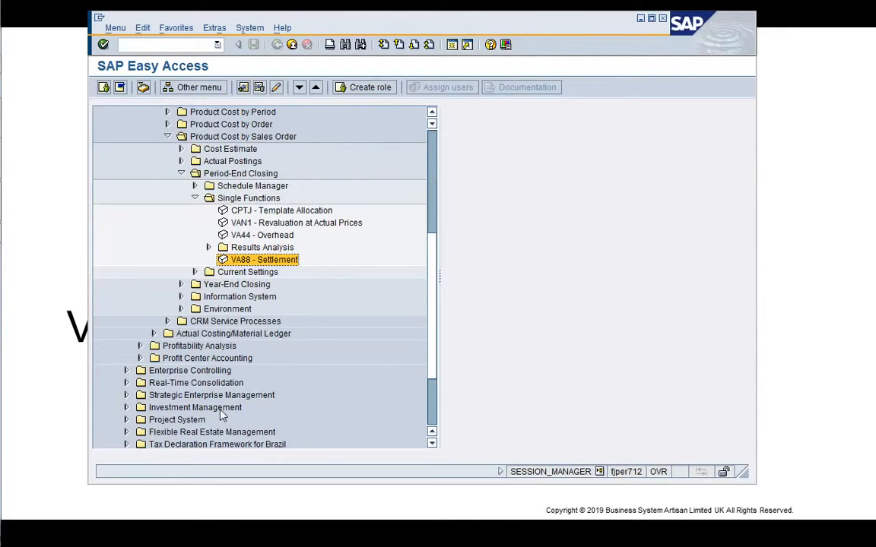
key("Return")
Enter company code 1710, switch on Detail List and run a test settlement for sales order 2453.
key("Tab")
key("Tab")
key("Tab")
key("Tab")
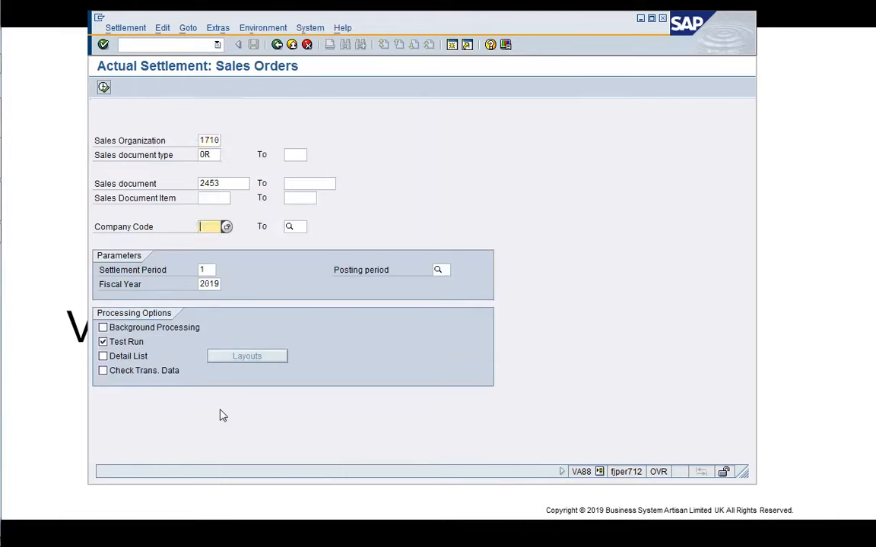
type("1710")
key("Return")
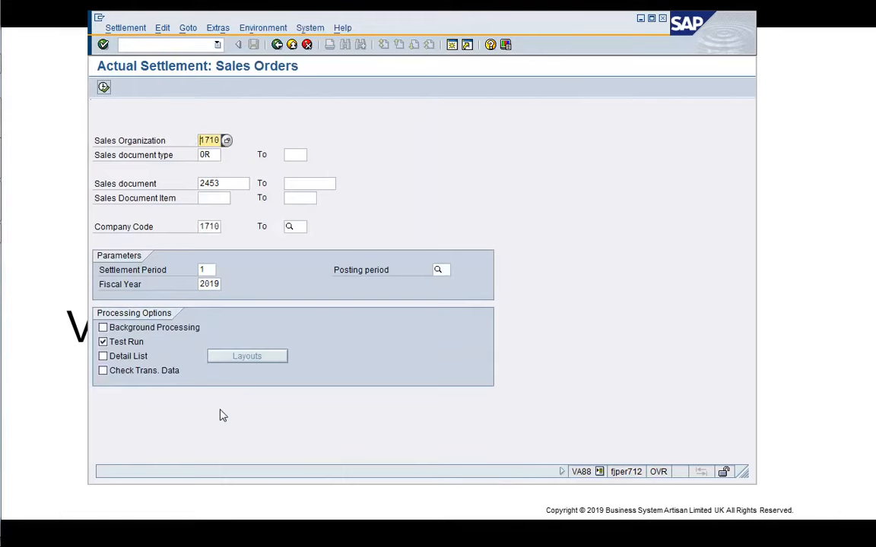
left_click(104, 357)
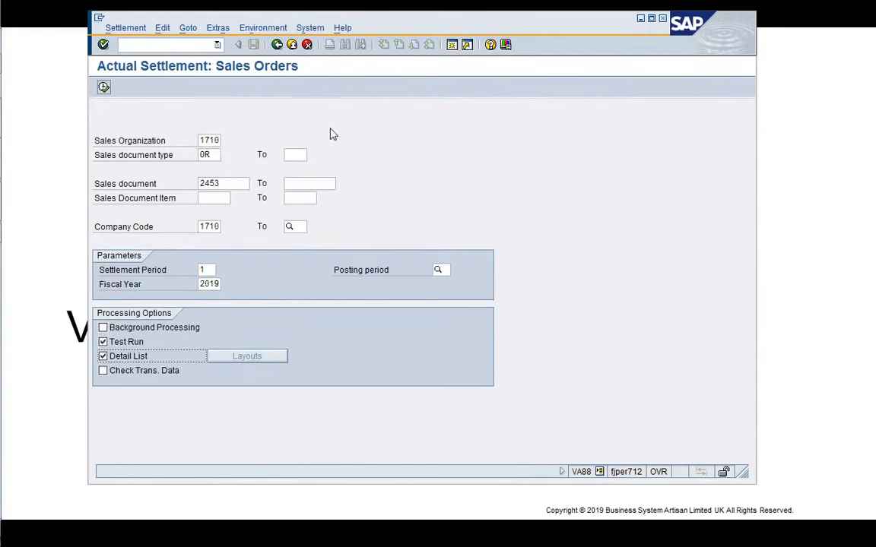
left_click(103, 88)
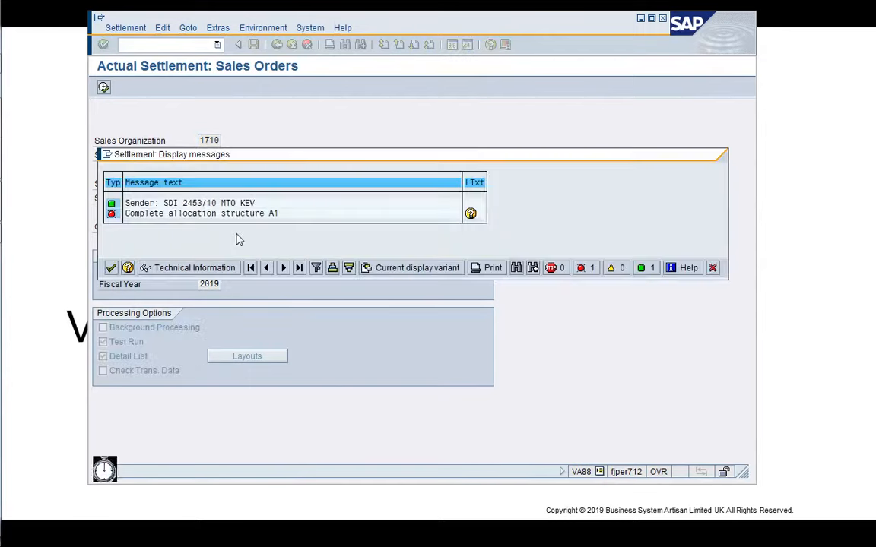
Read the long text of the allocation structure A1 error, then close it and the message list.
double_click(301, 216)
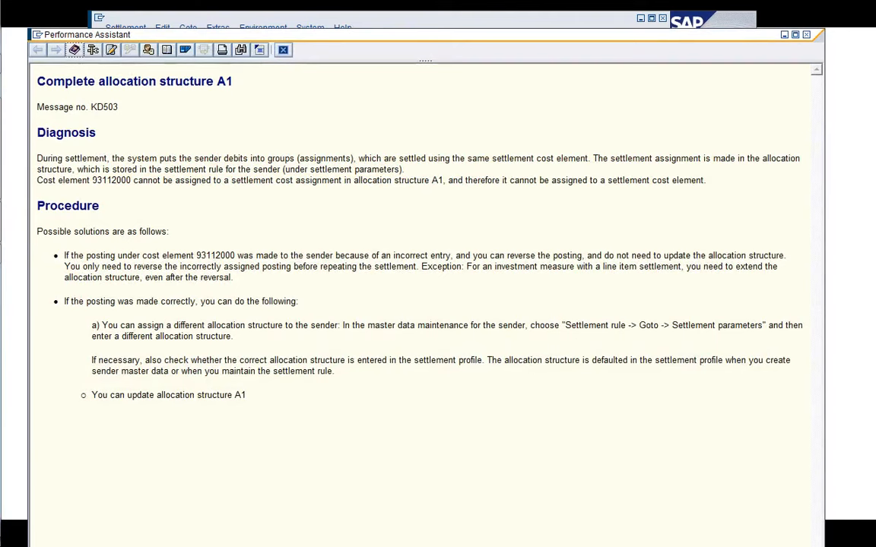
left_click_drag(92, 181, 127, 180)
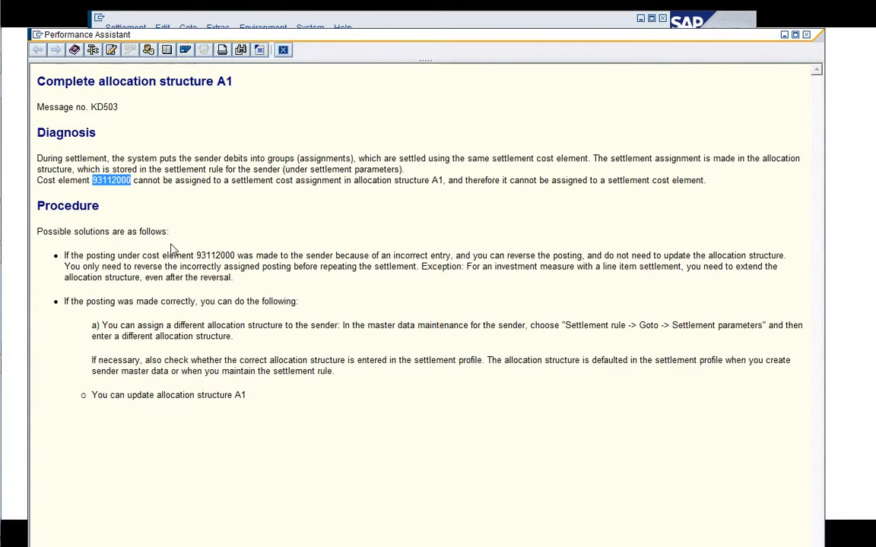
left_click(285, 54)
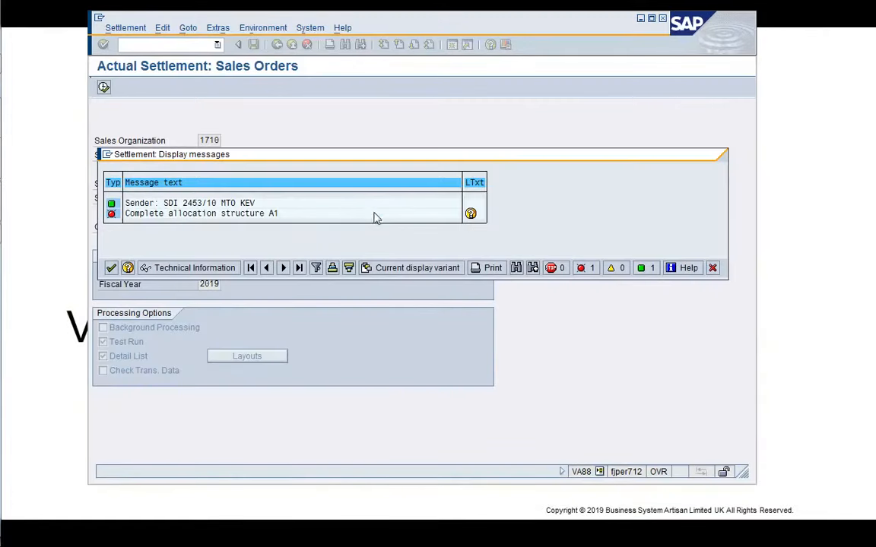
left_click(712, 272)
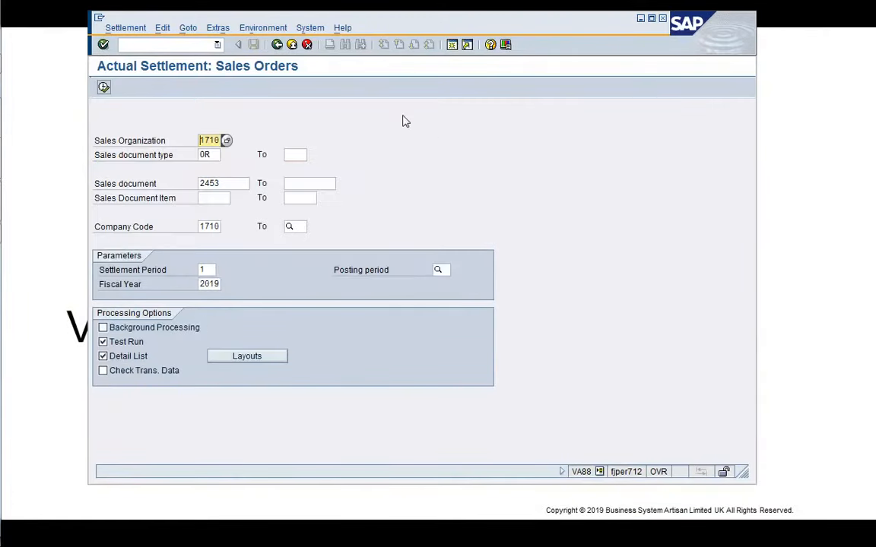
In a new session, display G/L account 93112000 for company code 1710 in FS00.
left_click(454, 45)
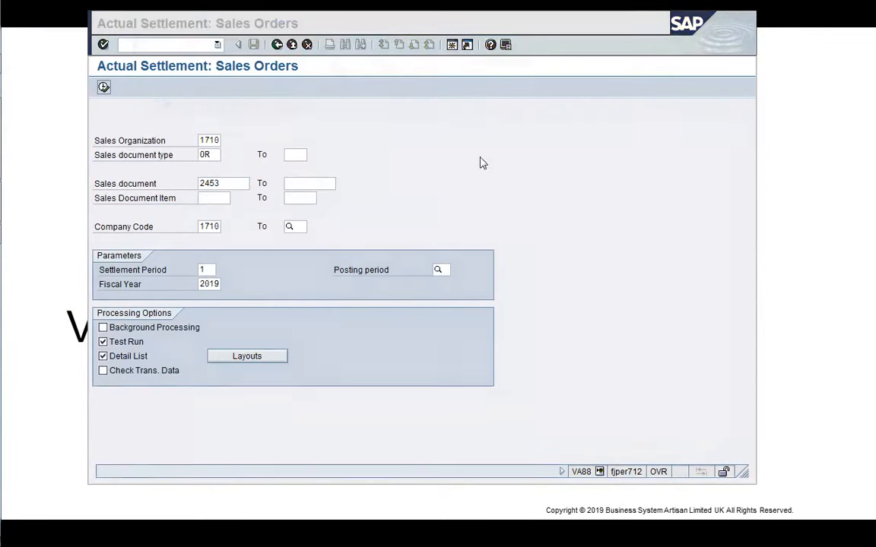
type("/")
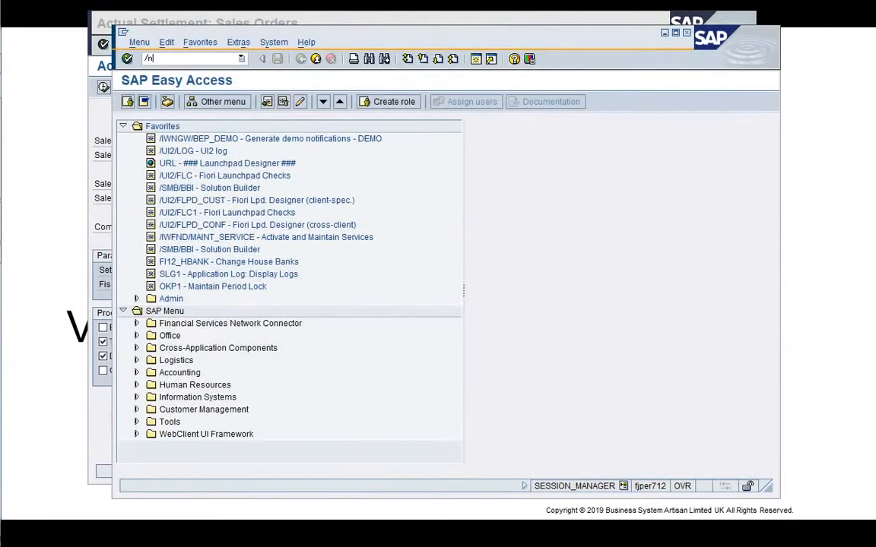
type("nFS00")
key("Return")
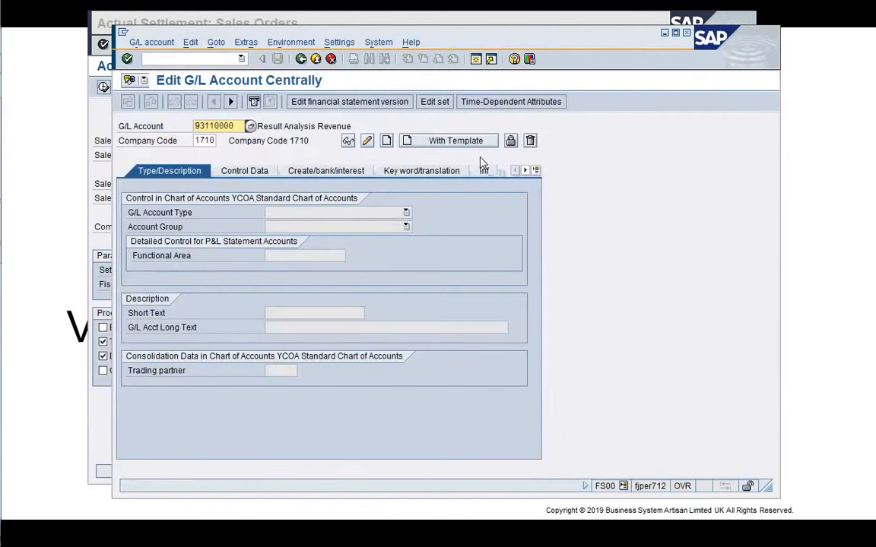
key("Return")
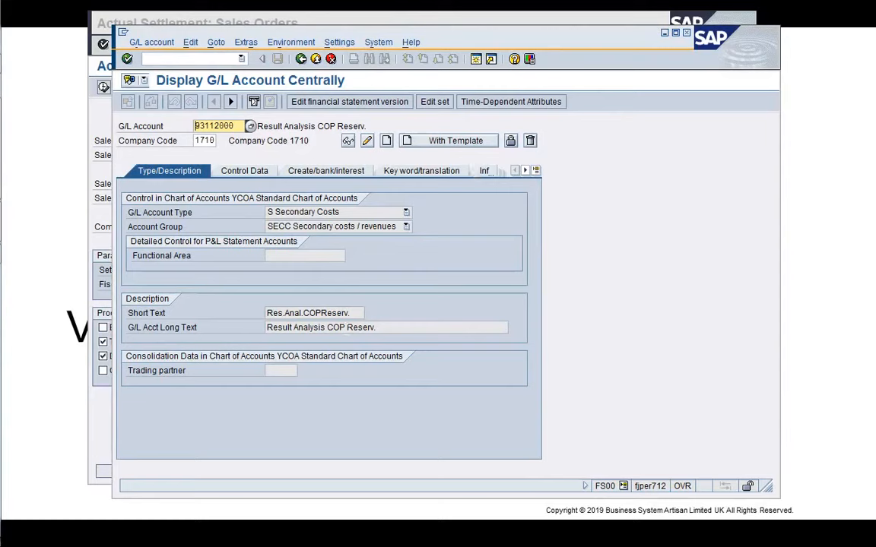
In another new session, open the cost element group transaction and switch it to change mode.
left_click(347, 329)
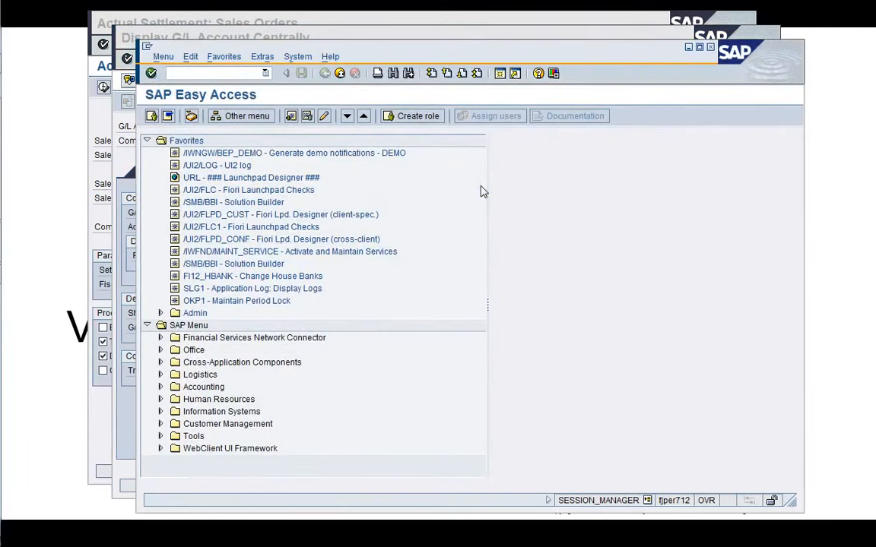
type("/nKAH3")
key("Return")
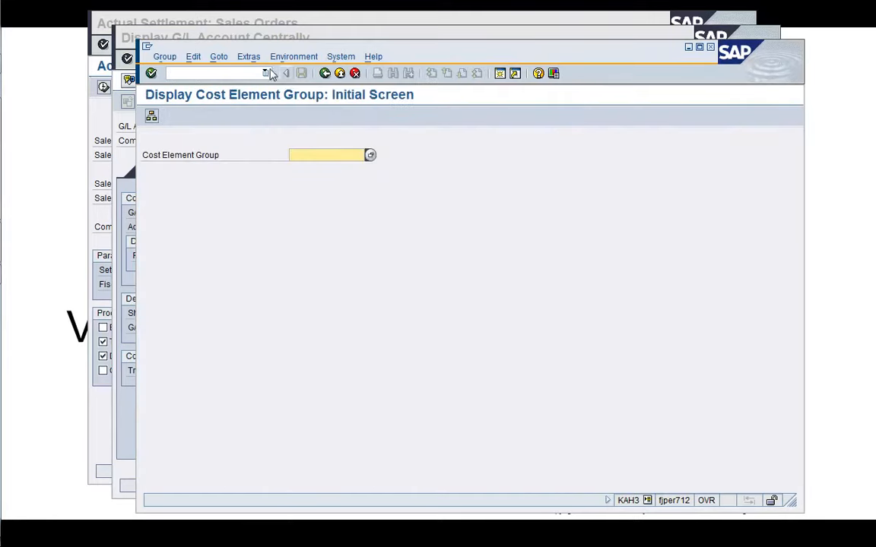
left_click(165, 57)
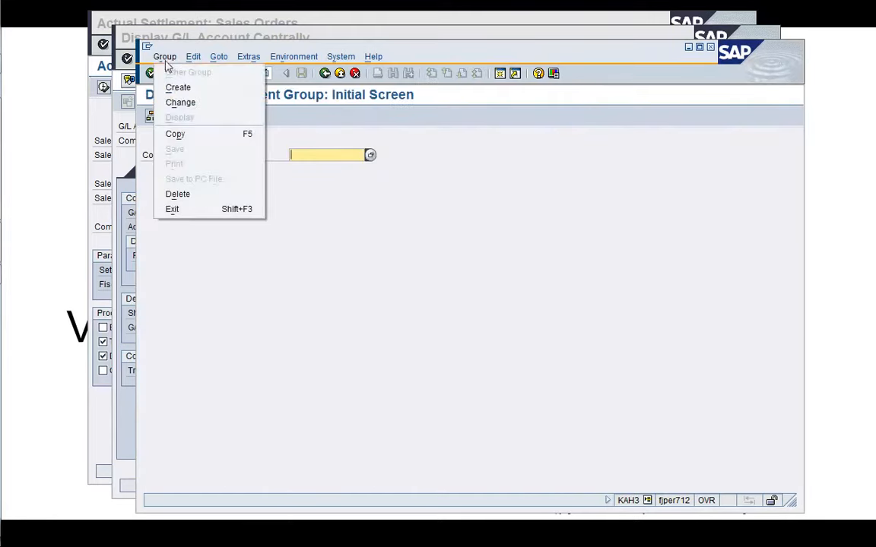
left_click(175, 104)
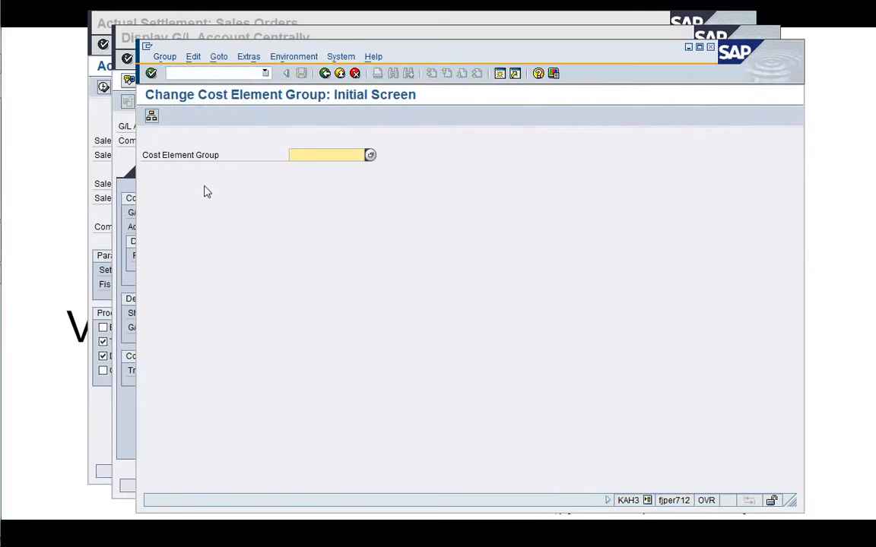
Open cost element group A000_A1 and expand its Revenues node A000_A1.050.
key("Down")
key("Down")
key("Return")
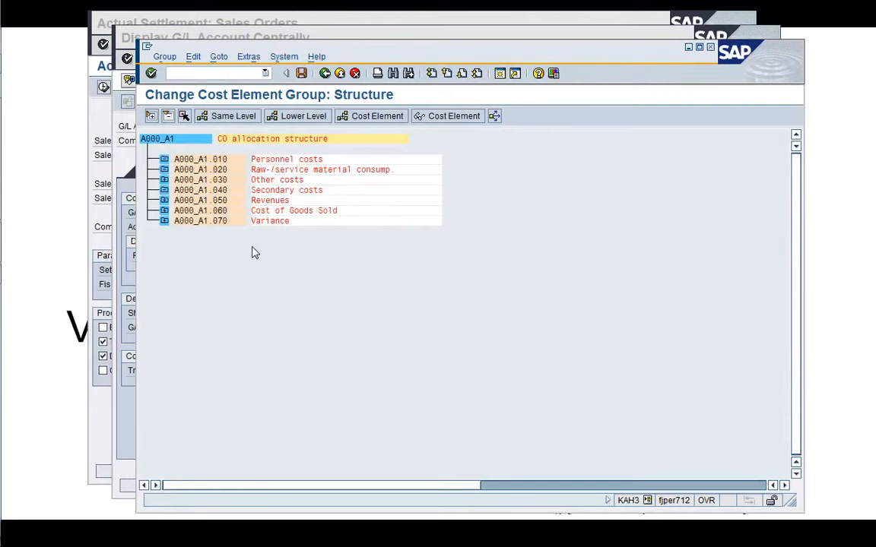
left_click(164, 200)
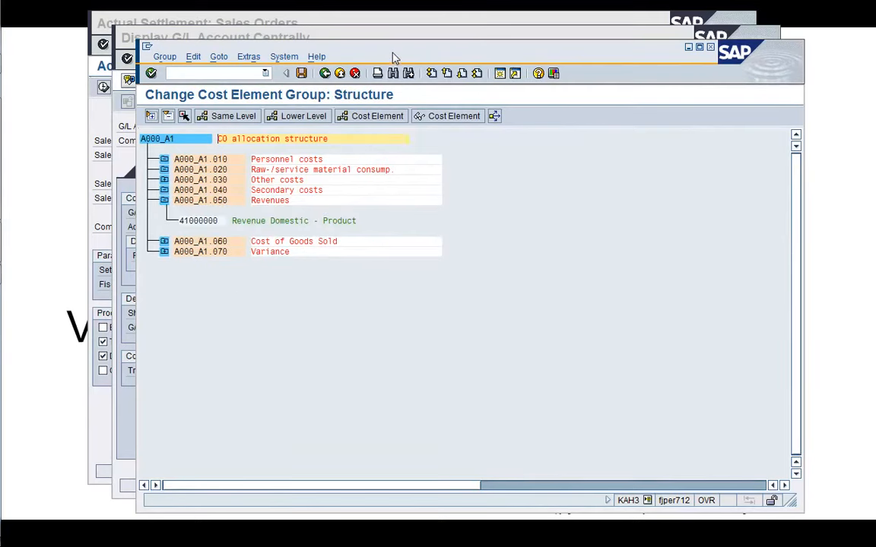
left_click_drag(394, 57, 415, 416)
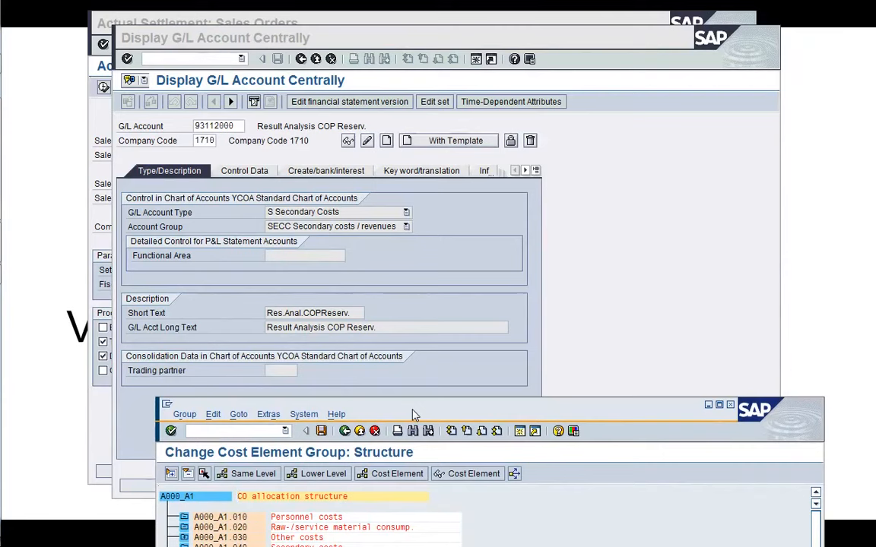
left_click_drag(413, 415, 395, 55)
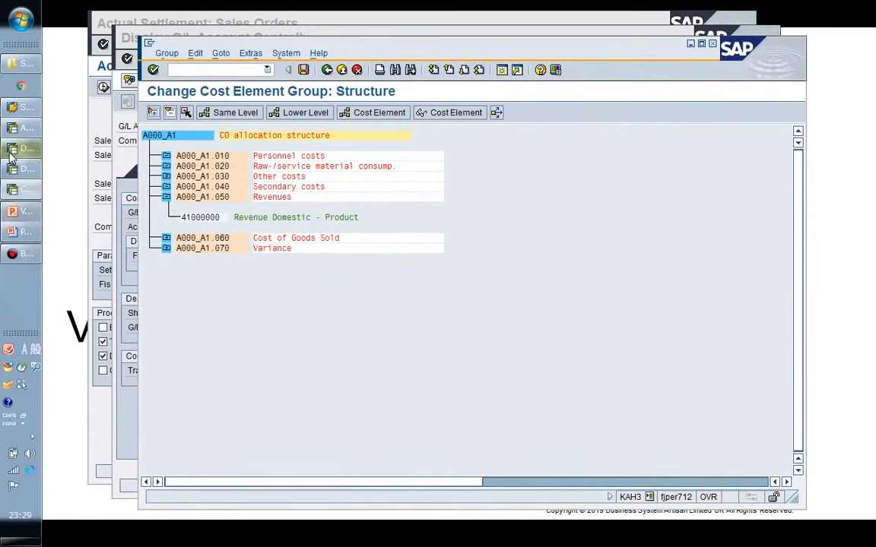
mouse_move(12, 154)
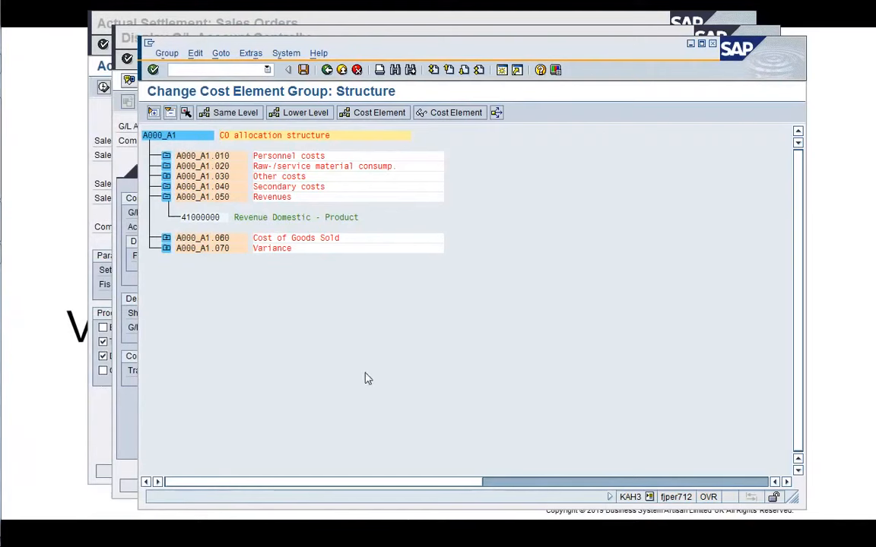
In a new session, open the results analysis cost element settings (OKG4) and position the list at controlling area A000.
left_click(502, 70)
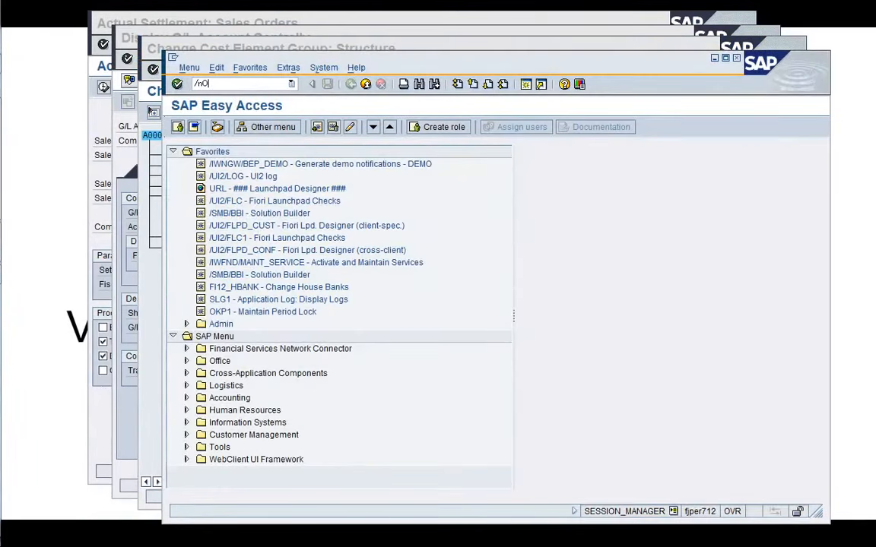
type("/nOKG4")
key("Return")
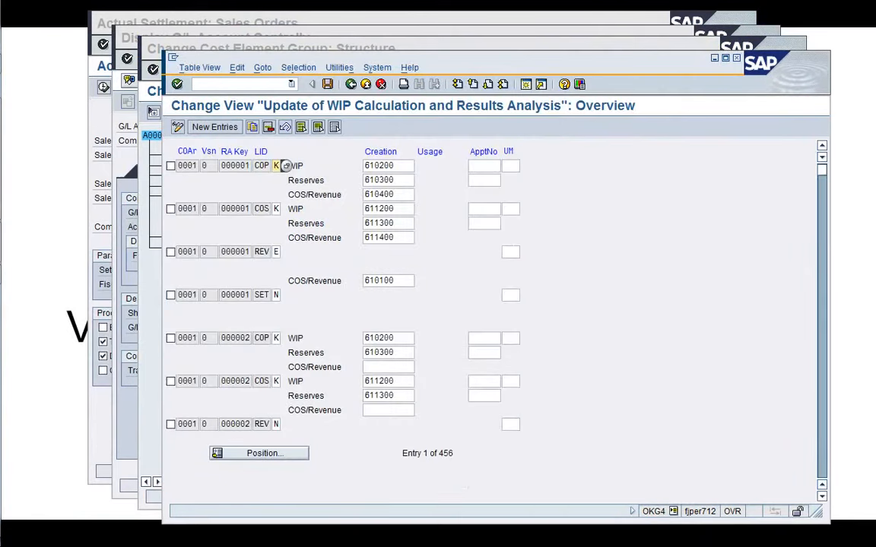
left_click(278, 453)
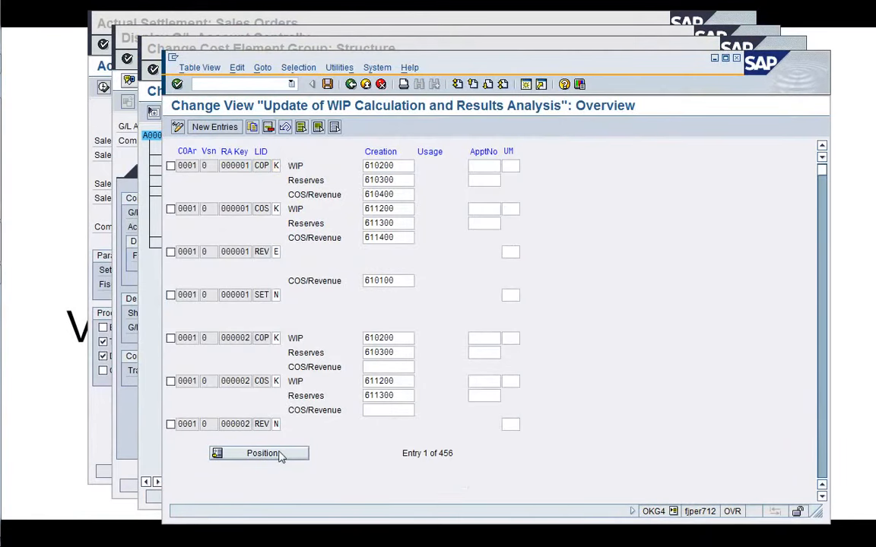
type("A000")
key("Return")
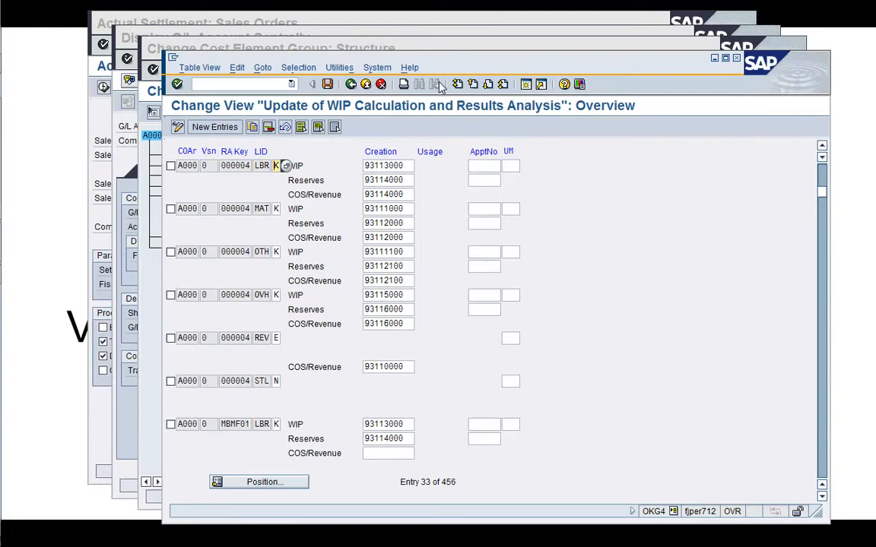
Add cost element 93112000 under node A000_A1.020 Raw-/service material consumption in group A000_A1 and save the group.
left_click_drag(433, 64, 482, 61)
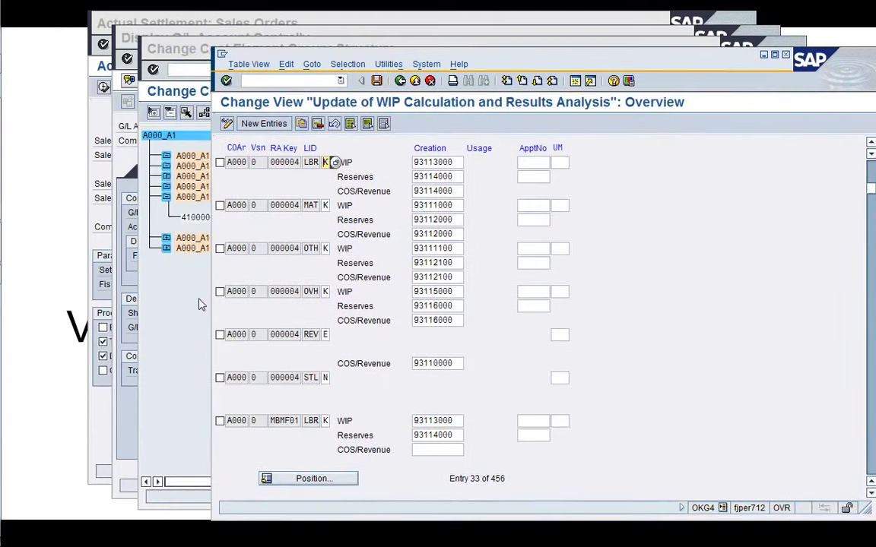
left_click(180, 308)
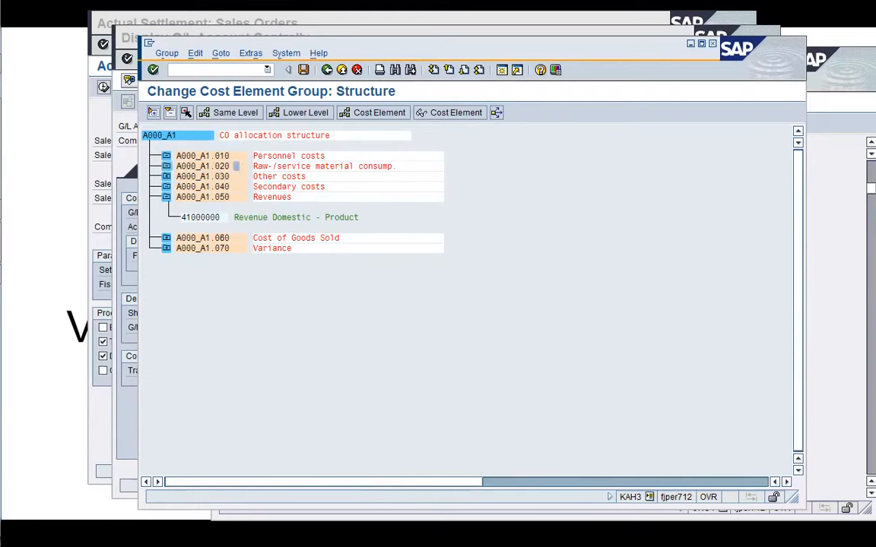
left_click(374, 118)
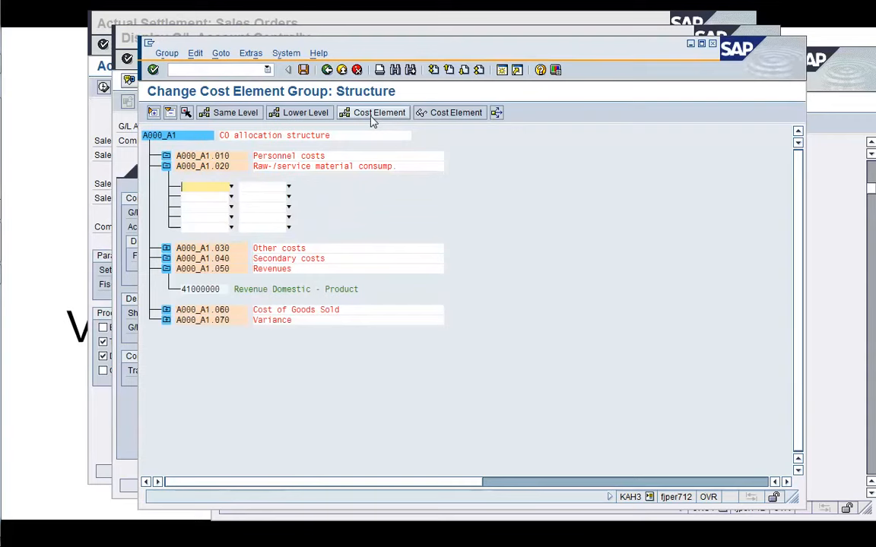
type("93112000")
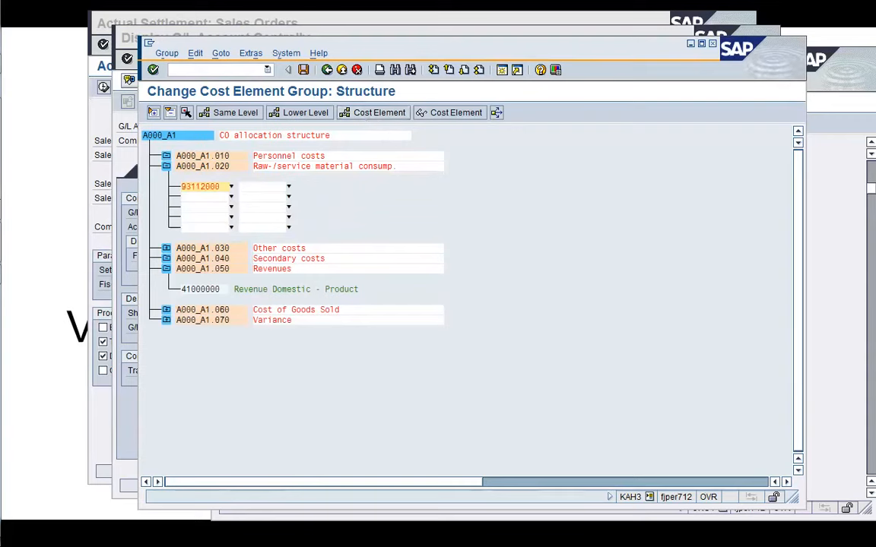
key("Return")
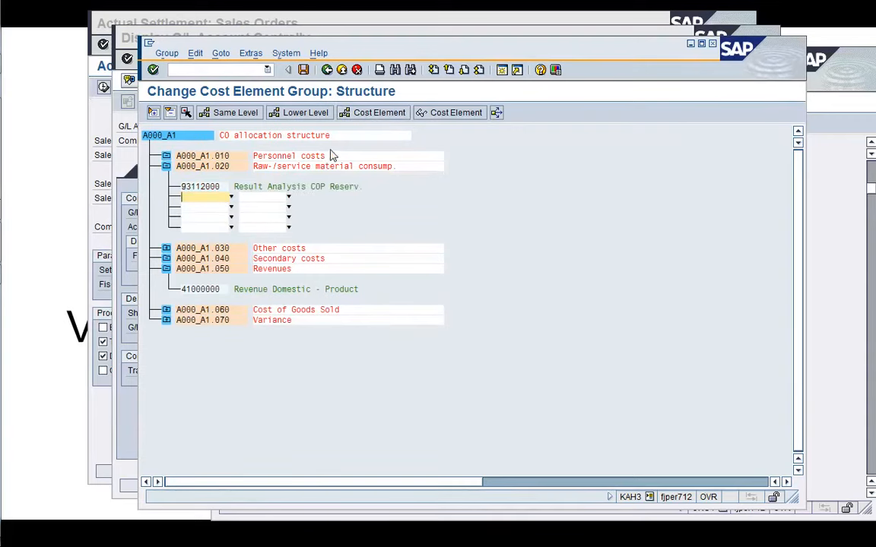
left_click(303, 69)
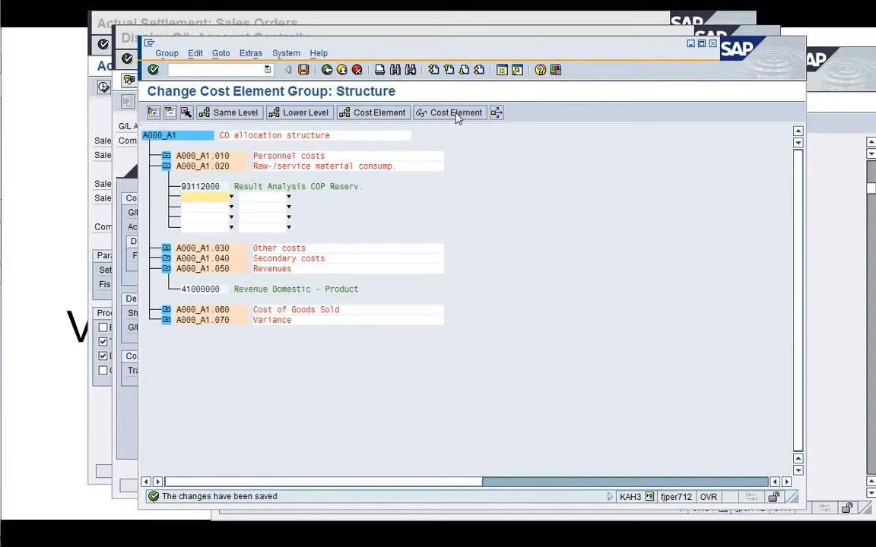
In a new session (OKO6), add settlement cost element 92101000 for receiver category PSG to assignment 020 of allocation structure A1 and save.
left_click(502, 70)
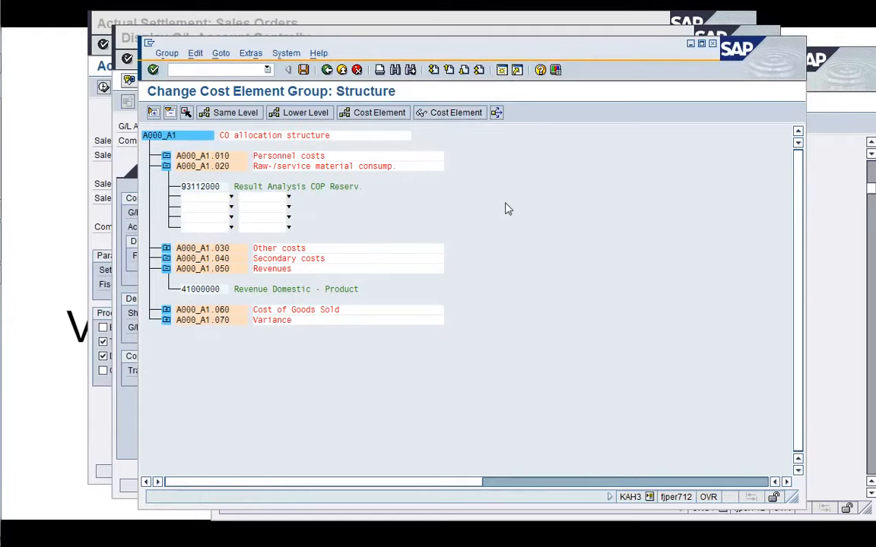
type("/nO")
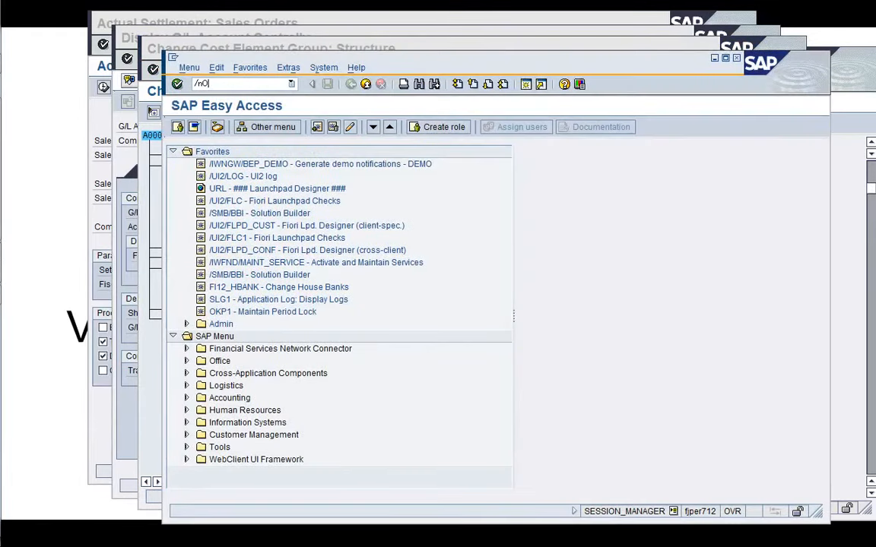
type("KO6")
key("Return")
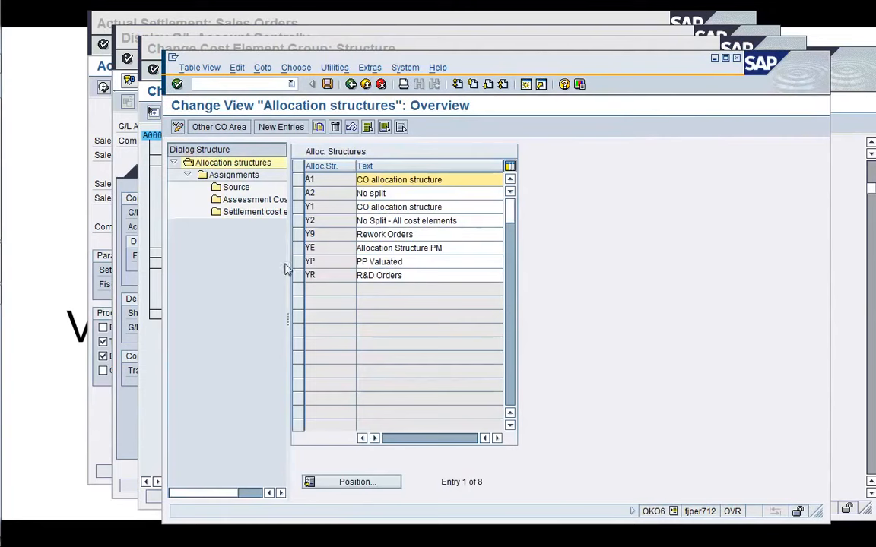
left_click(302, 185)
double_click(231, 176)
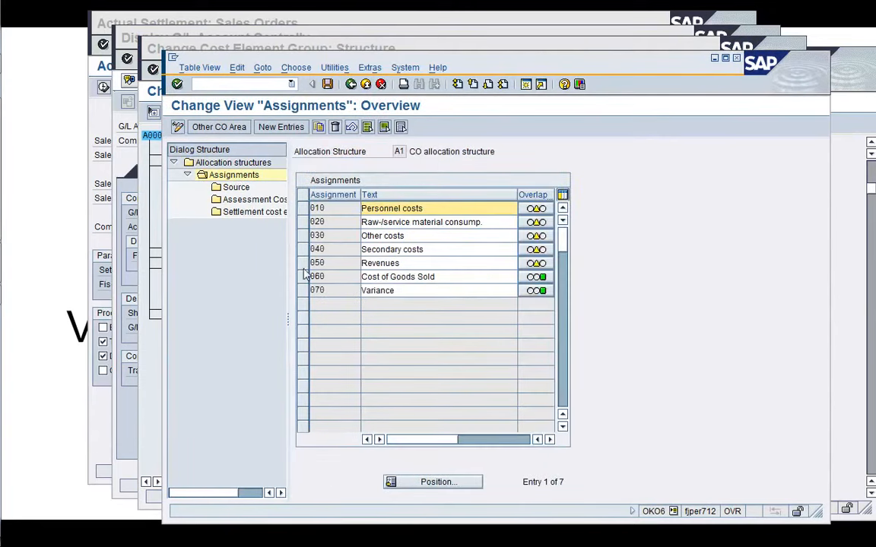
left_click(303, 222)
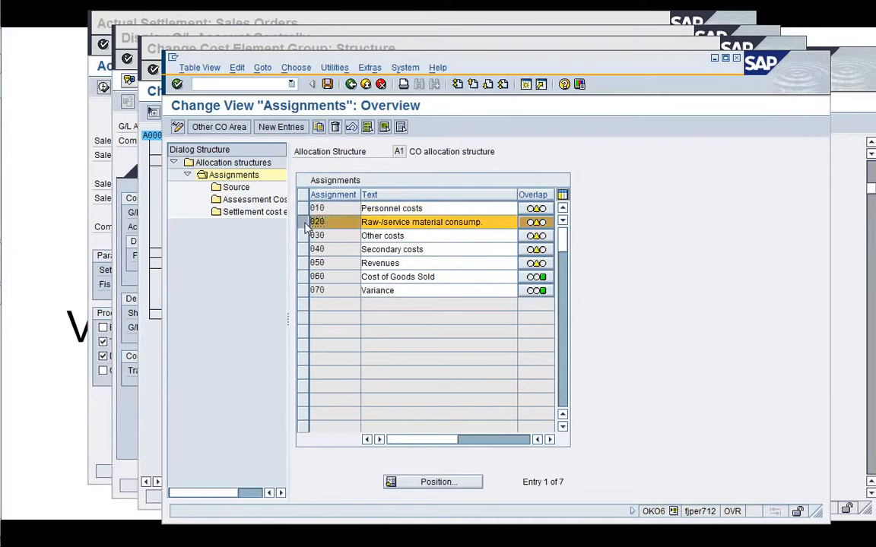
double_click(240, 214)
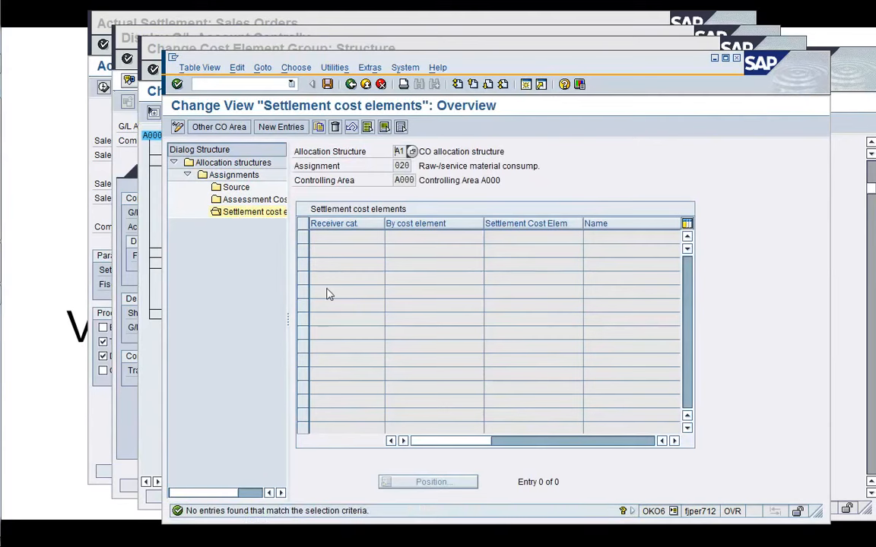
left_click(283, 126)
type("PSG")
key("Tab")
key("Tab")
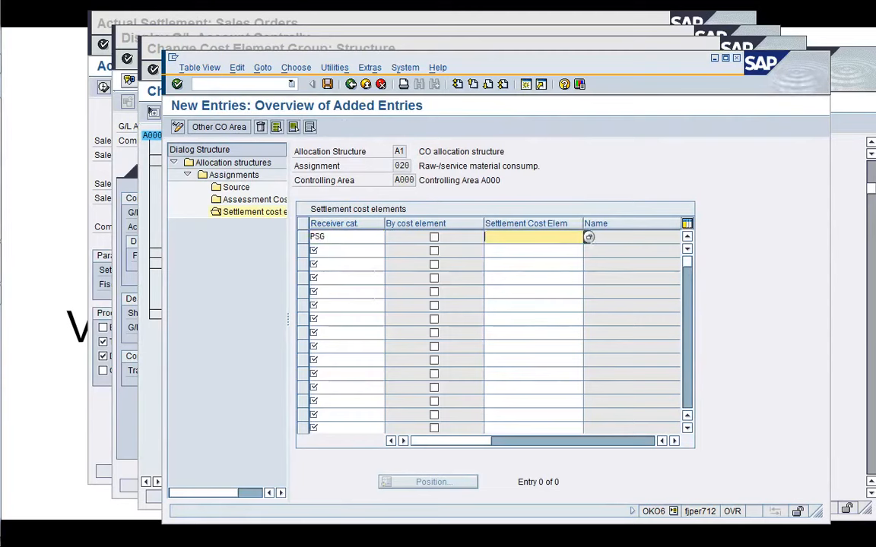
left_click(588, 238)
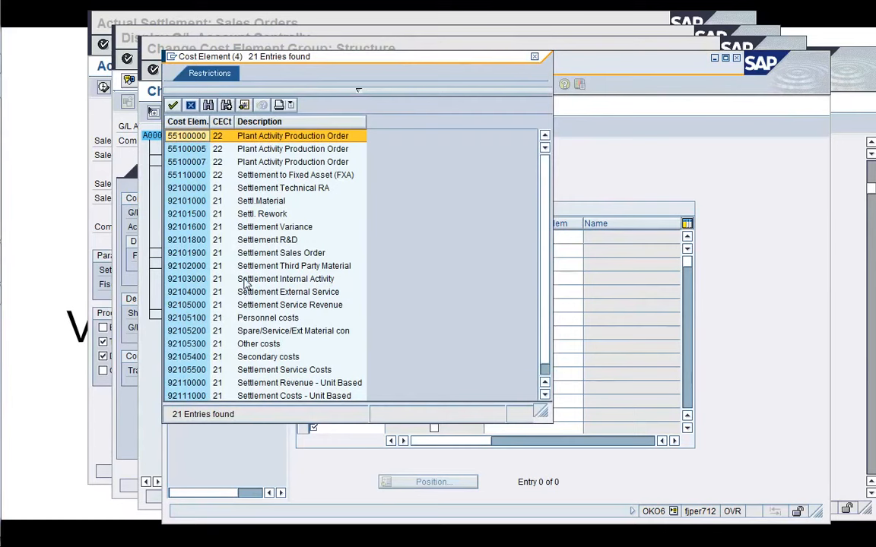
left_click(220, 203)
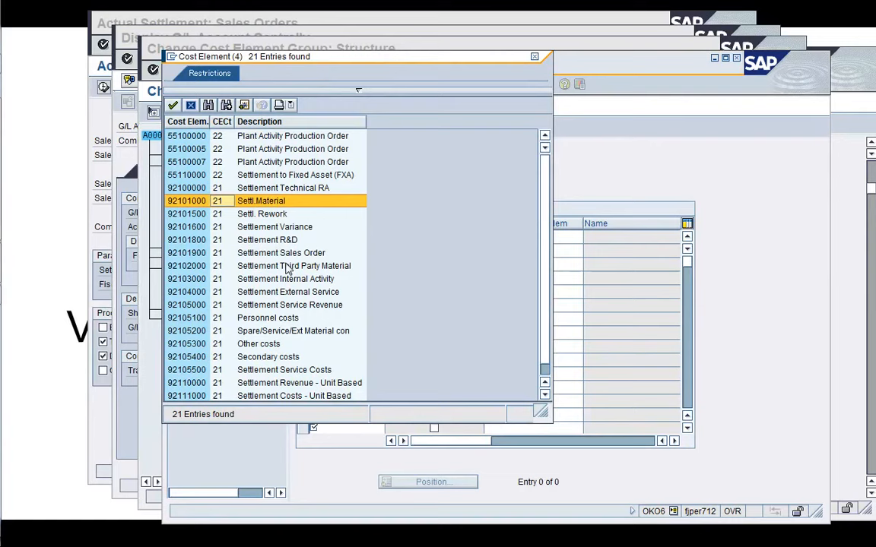
double_click(299, 203)
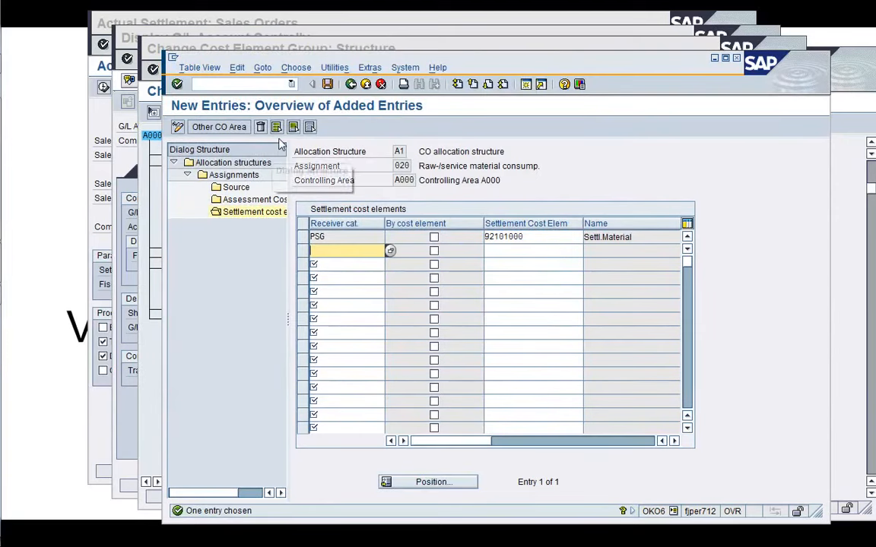
left_click(328, 85)
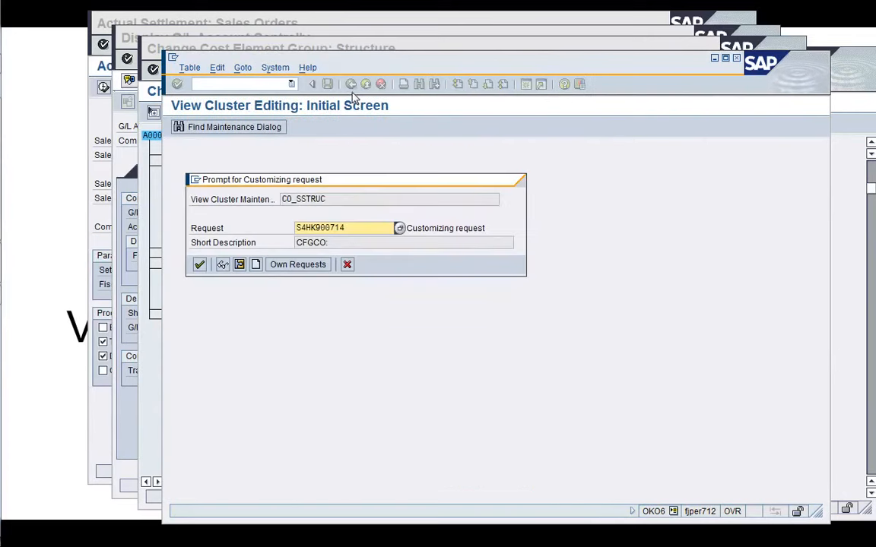
key("Return")
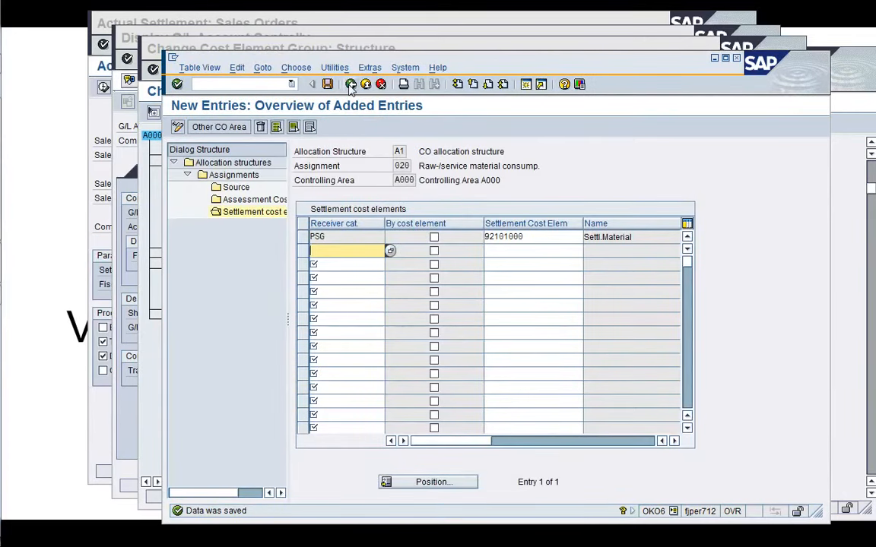
Leave the allocation structure, cost element group, results analysis and G/L account sessions, saving the group again on exit.
left_click(350, 85)
left_click(351, 84)
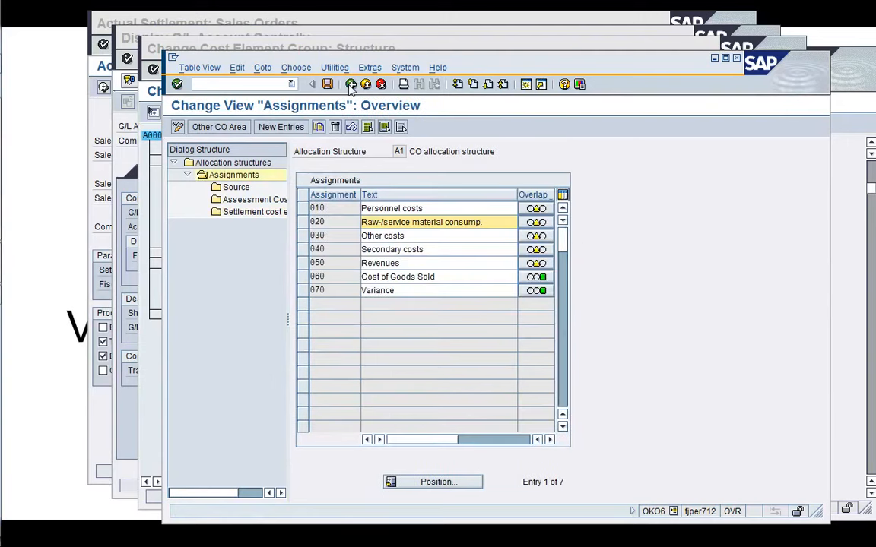
left_click(350, 85)
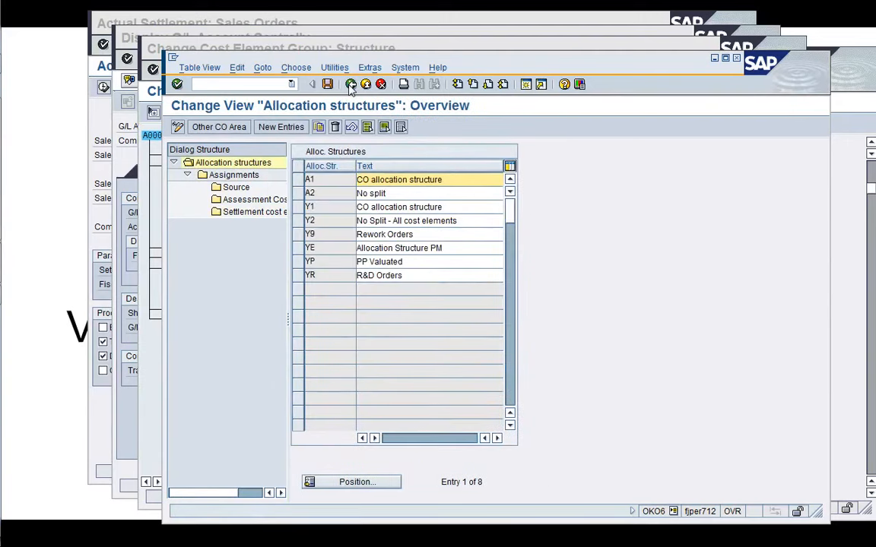
left_click(350, 84)
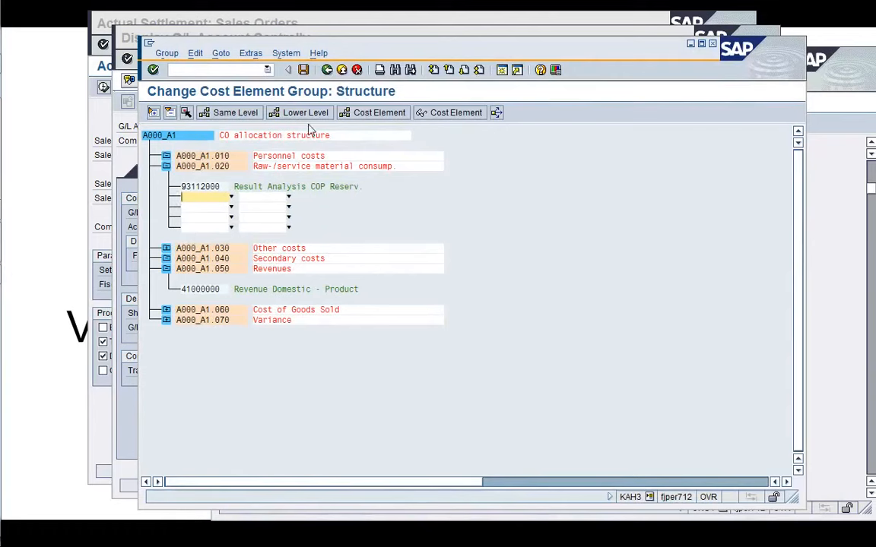
left_click(304, 70)
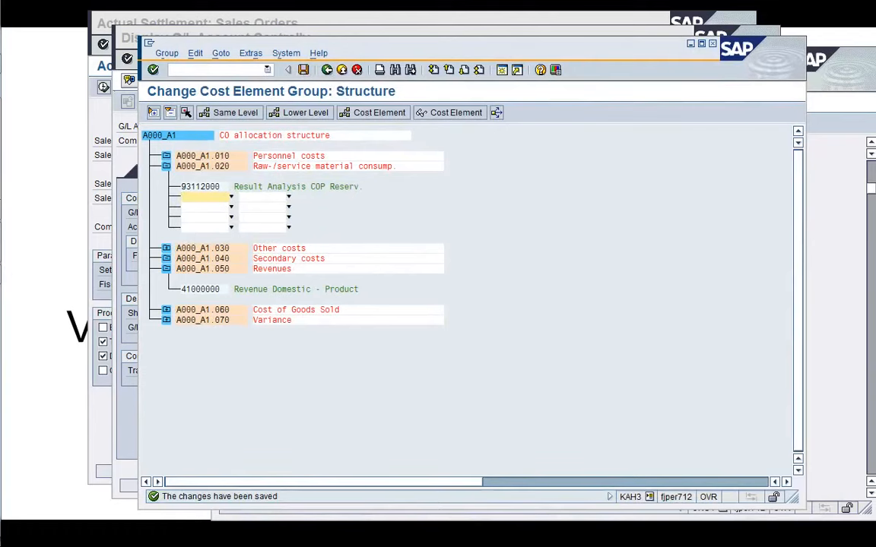
left_click(209, 69)
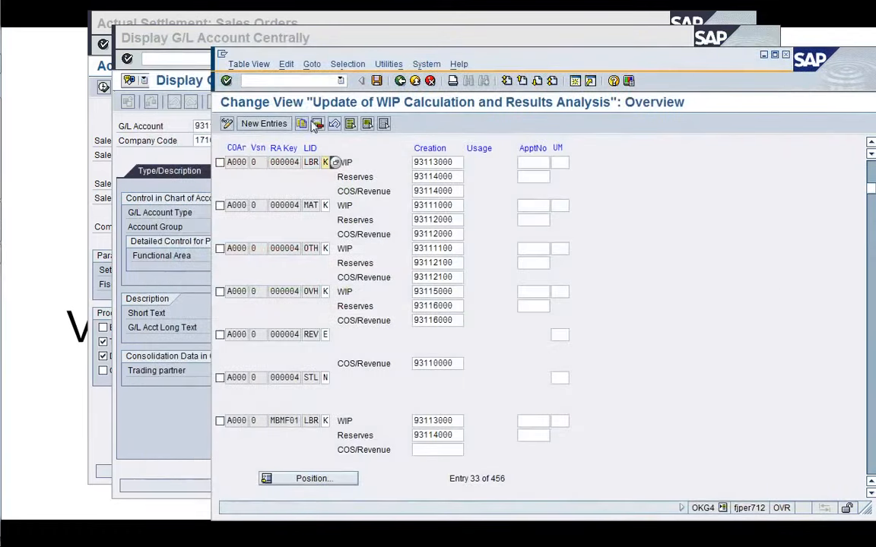
left_click(402, 84)
left_click(203, 158)
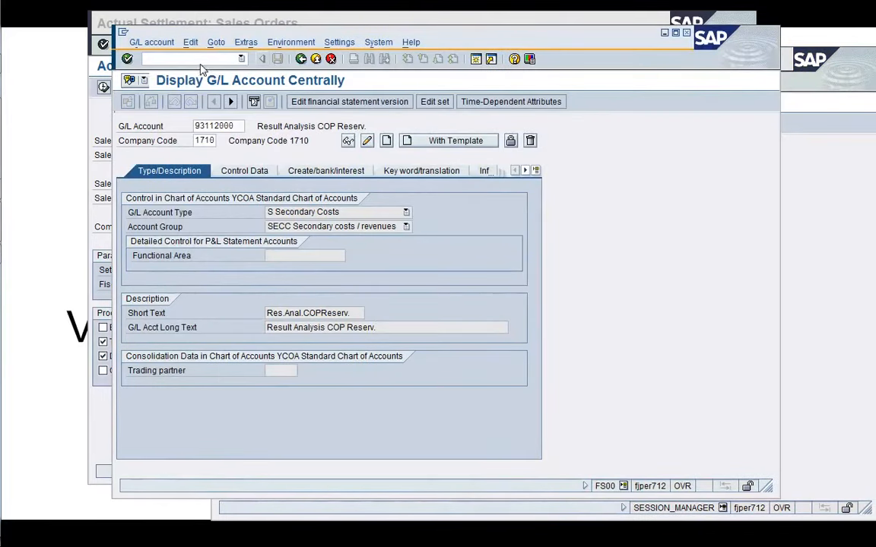
left_click(176, 59)
type("/n")
key("Return")
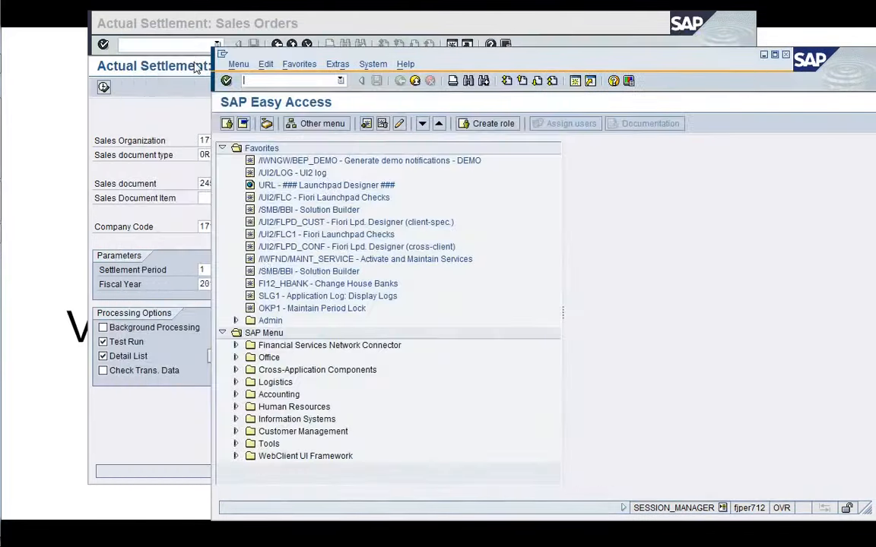
Rerun the VA88 settlement test run for sales order 2453 and open the long text of the remaining error.
left_click(157, 108)
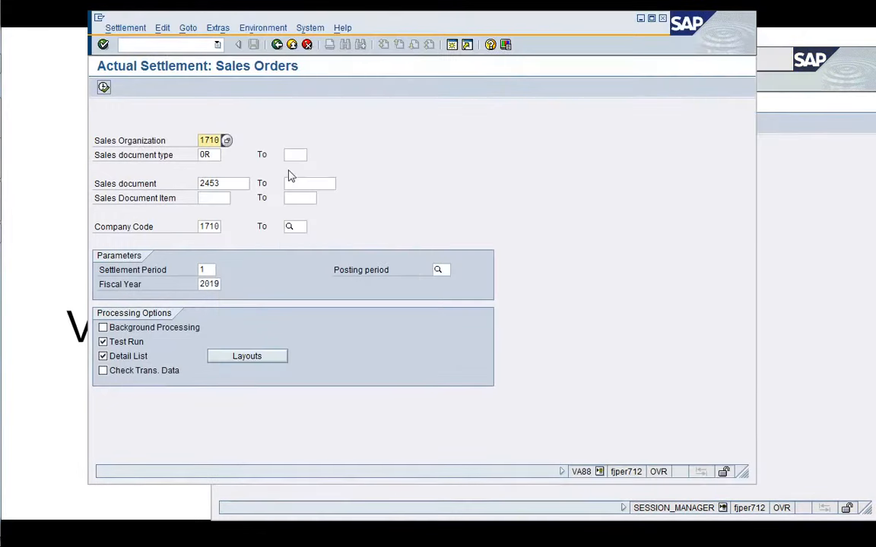
left_click(104, 87)
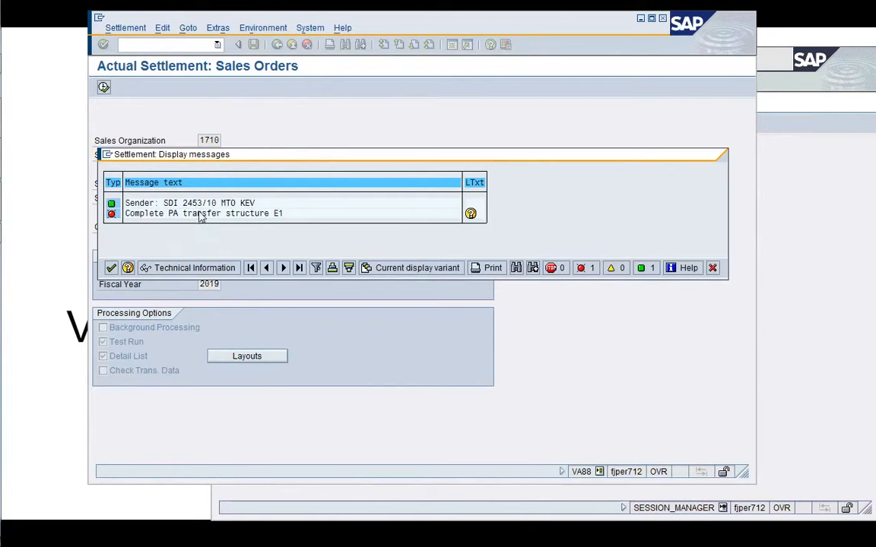
double_click(301, 218)
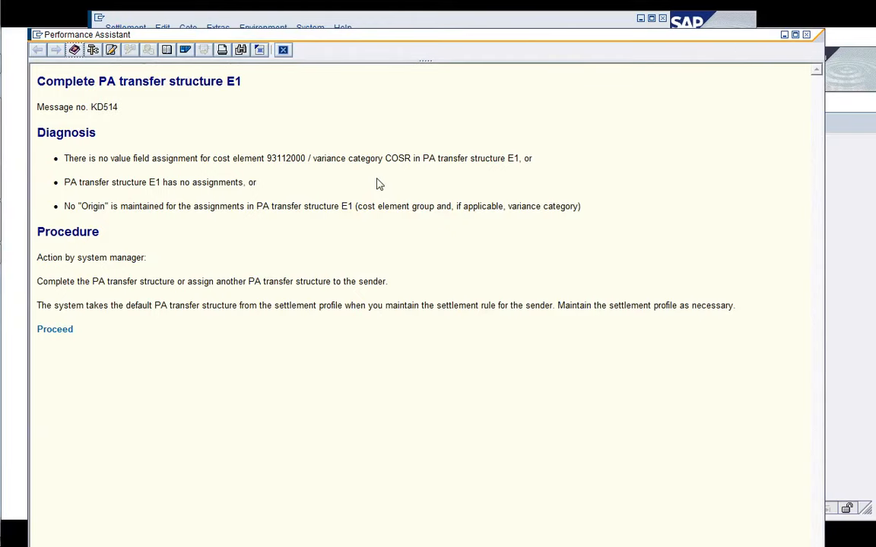
In the other session, add cost element 93112000 under node PA_A000_E1.20 of cost element group PA_A000_E1 and save the group.
left_click(283, 51)
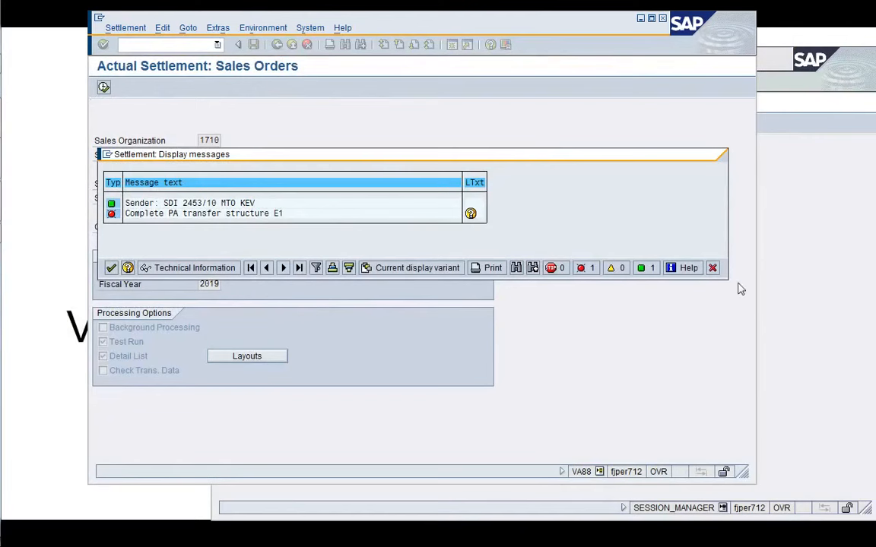
left_click(811, 302)
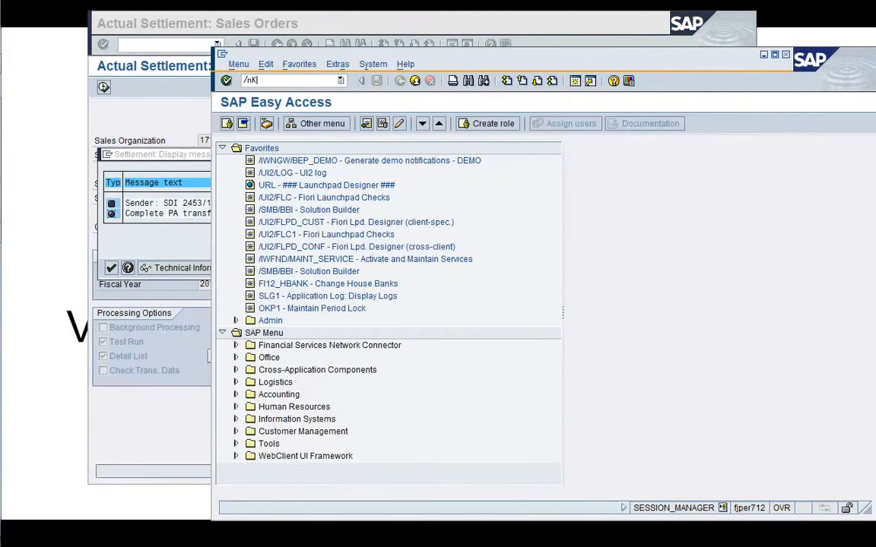
type("/nKAH2")
key("Return")
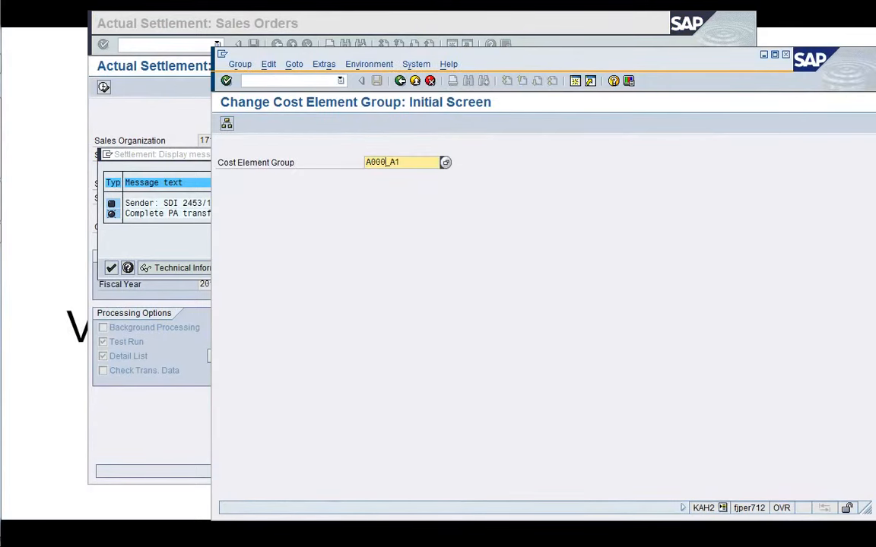
key("BackSpace")
key("BackSpace")
key("BackSpace")
key("BackSpace")
key("BackSpace")
key("BackSpace")
key("BackSpace")
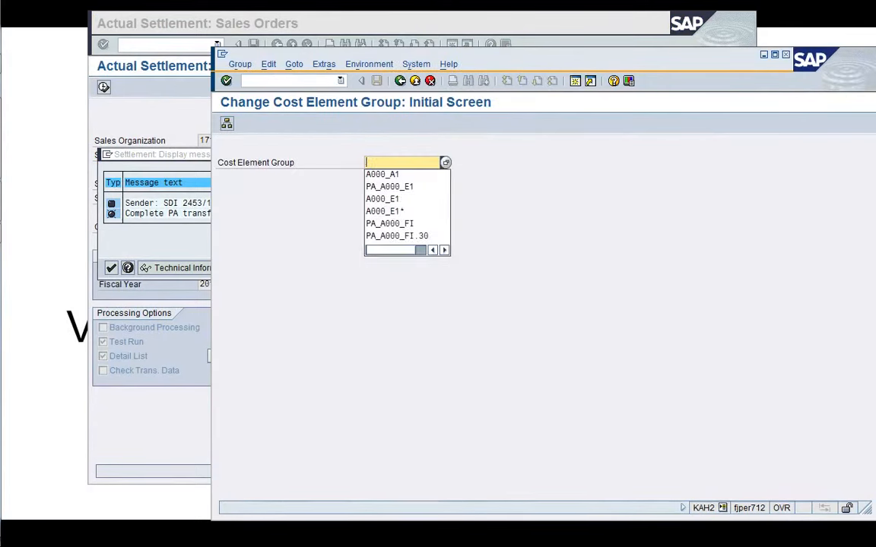
key("Down")
key("Down")
key("Return")
key("Return")
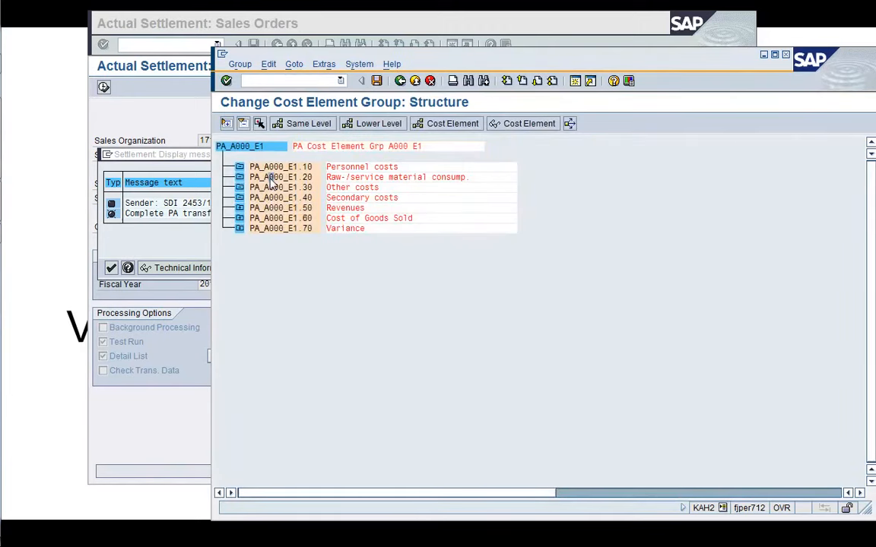
left_click(444, 128)
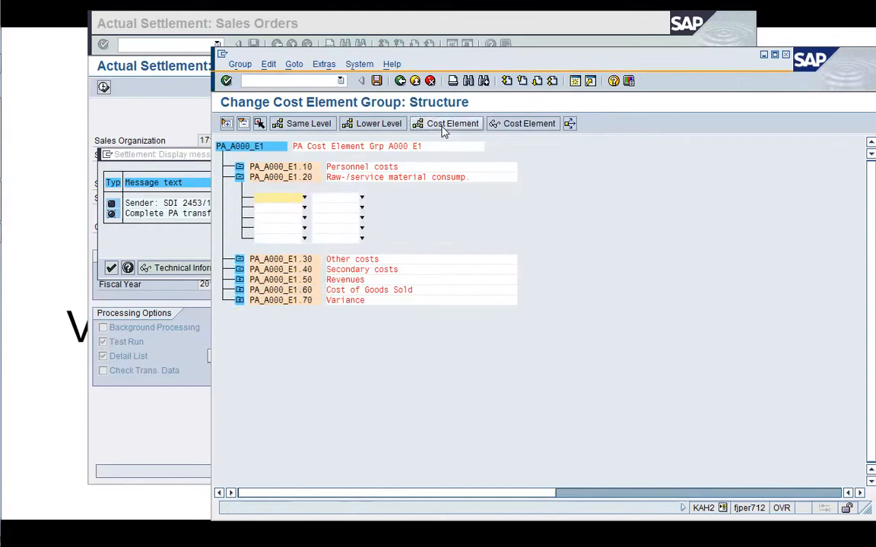
type("93112000")
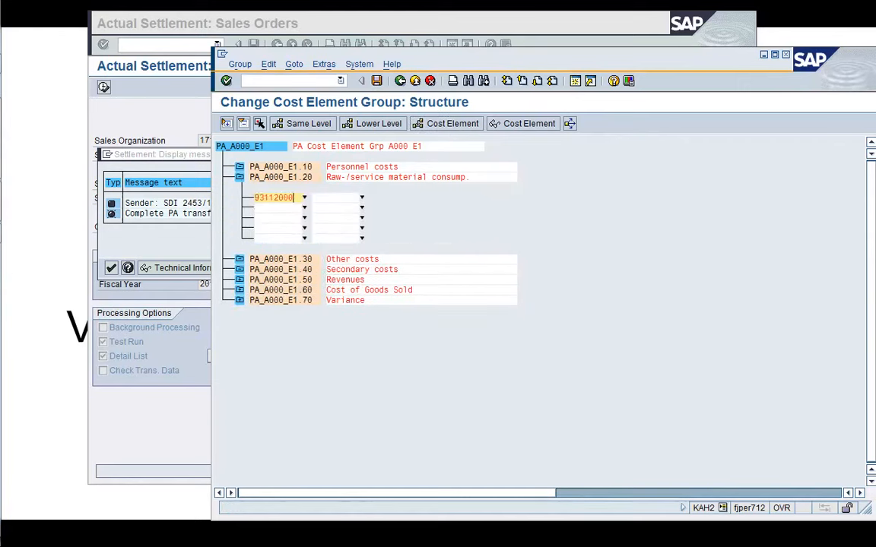
key("Return")
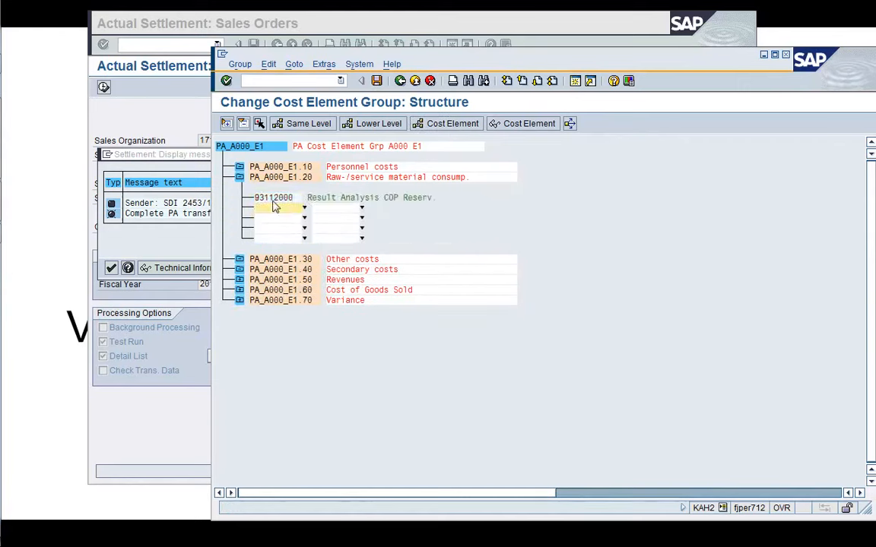
left_click(376, 81)
left_click(400, 81)
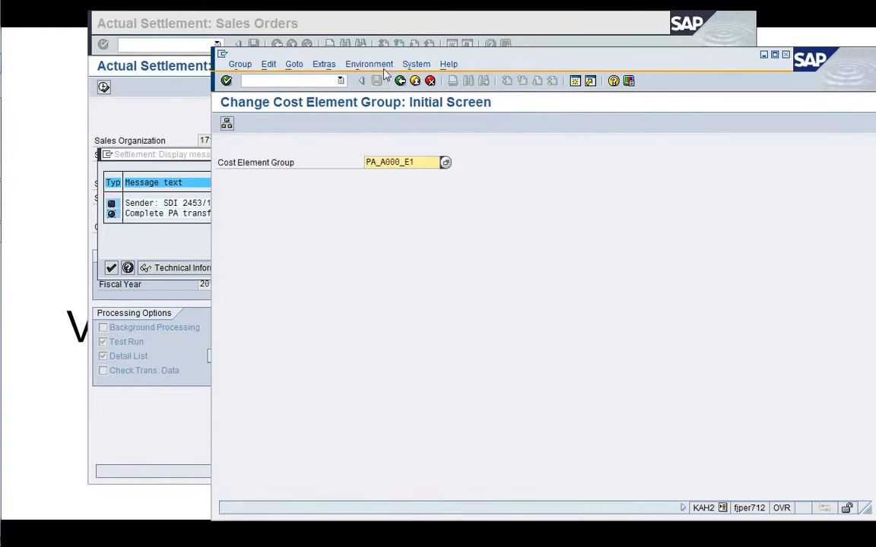
In PA transfer structure E1, set cost element group PA_A000_E1.20 as the source for assignment line 20.
left_click_drag(378, 56, 307, 55)
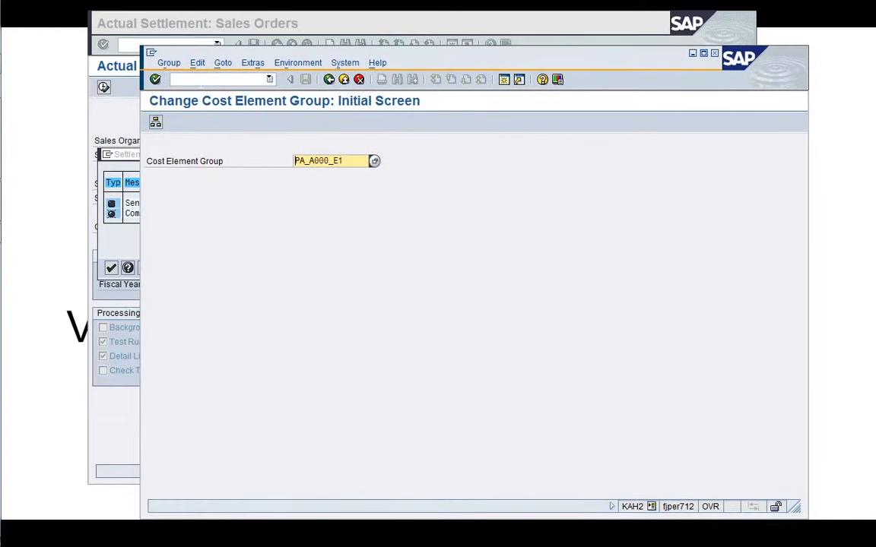
left_click(201, 82)
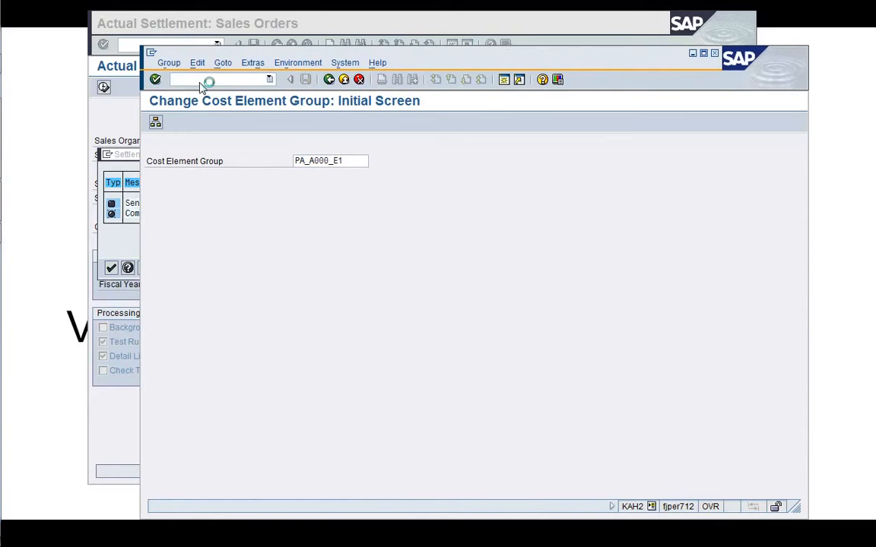
key("Return")
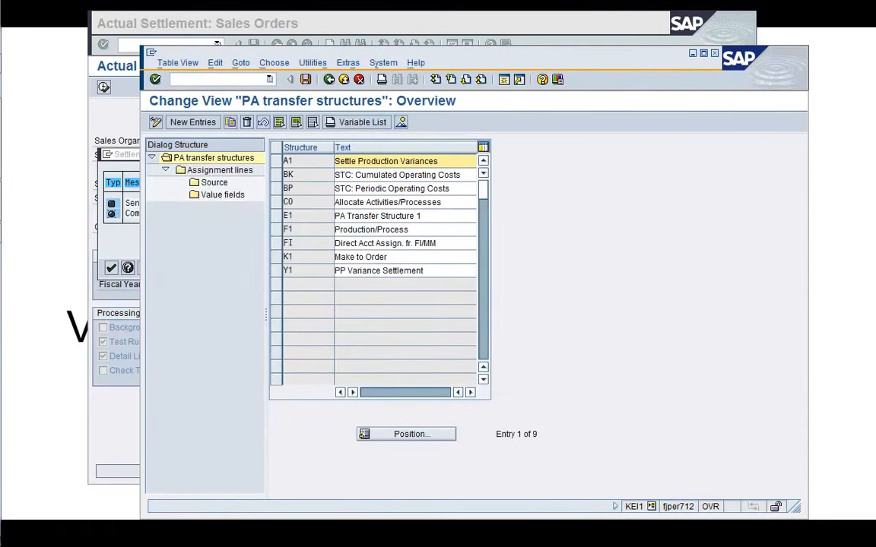
left_click(276, 216)
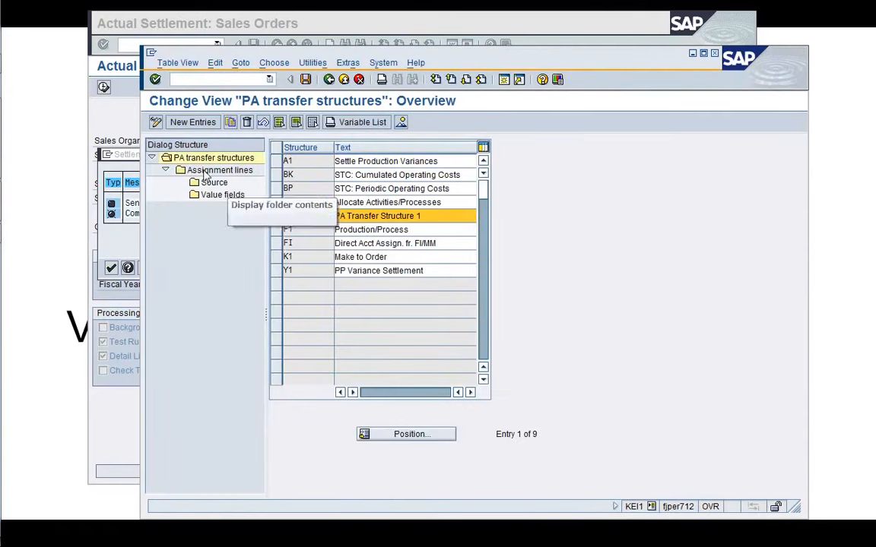
double_click(204, 170)
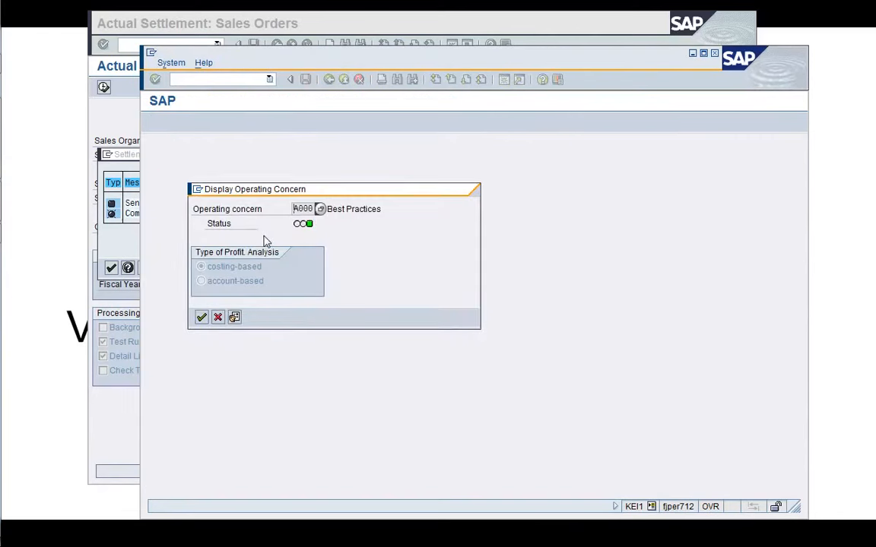
key("Return")
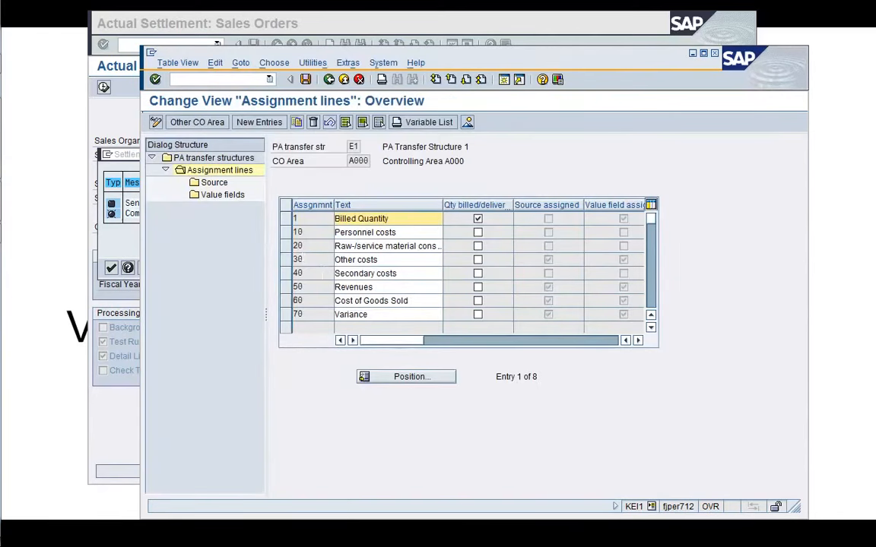
left_click(286, 246)
double_click(216, 182)
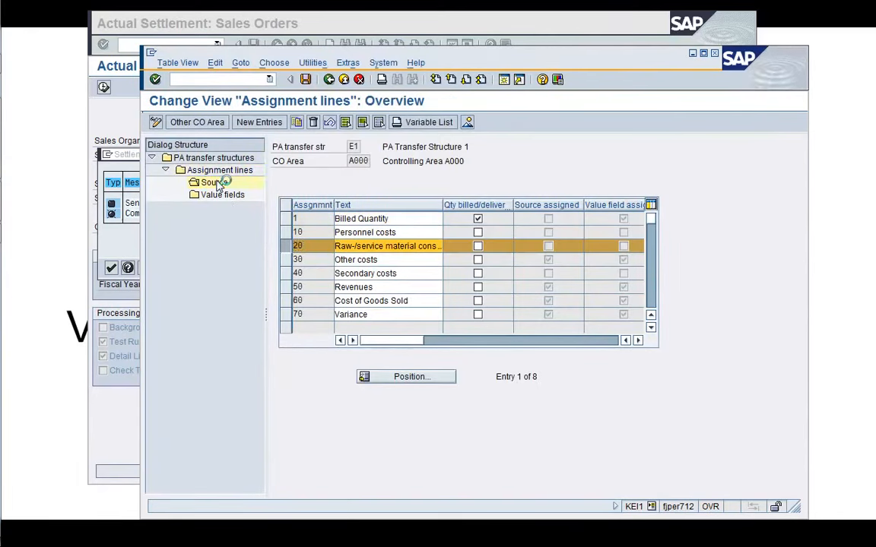
left_click(391, 261)
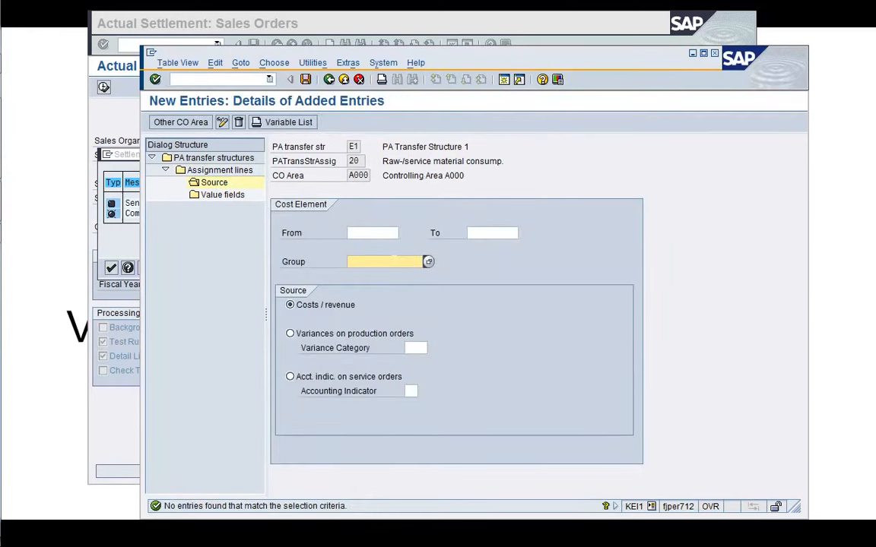
left_click(394, 260)
key("Down")
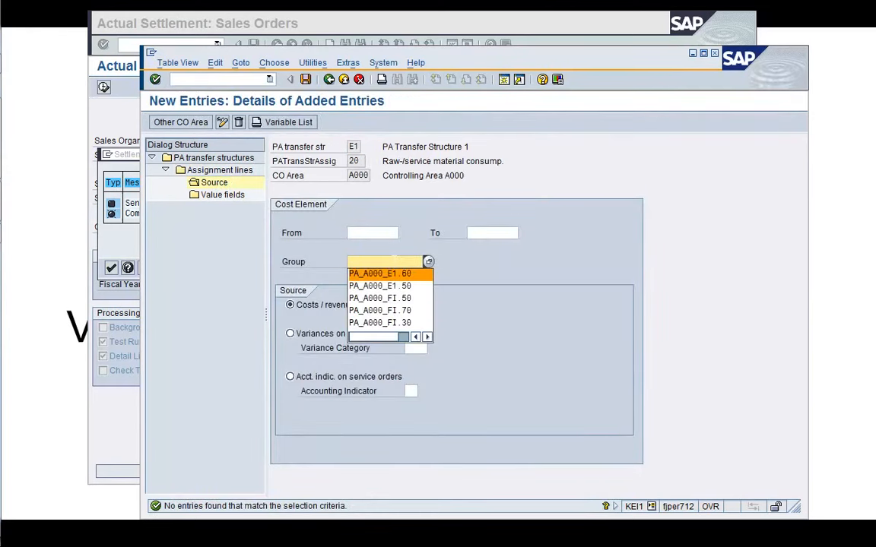
key("Return")
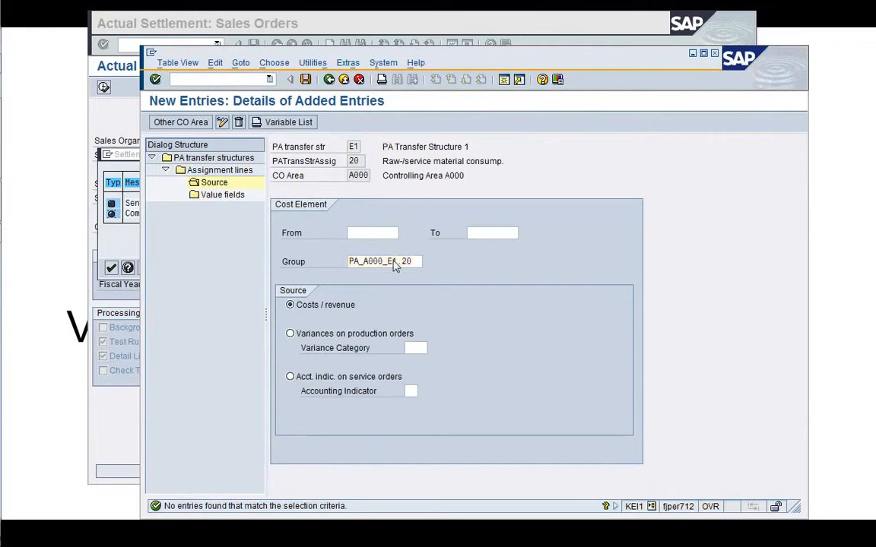
key("Return")
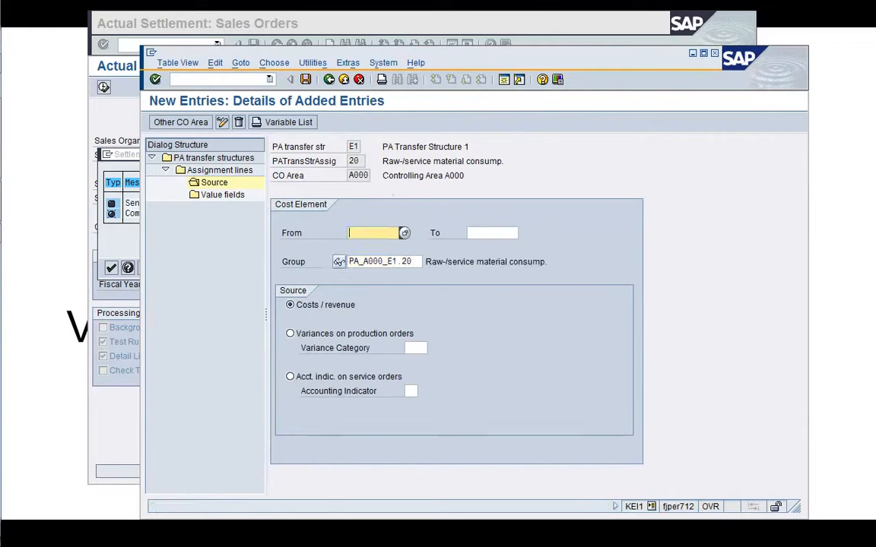
Add value field ROHST (Raw materials) to assignment line 20 and save under the proposed customizing request.
double_click(216, 197)
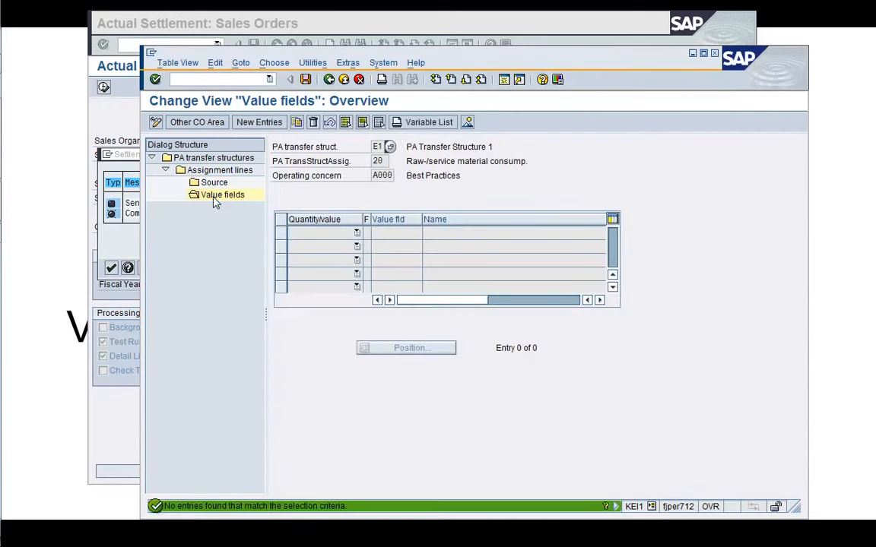
left_click(258, 122)
left_click(356, 232)
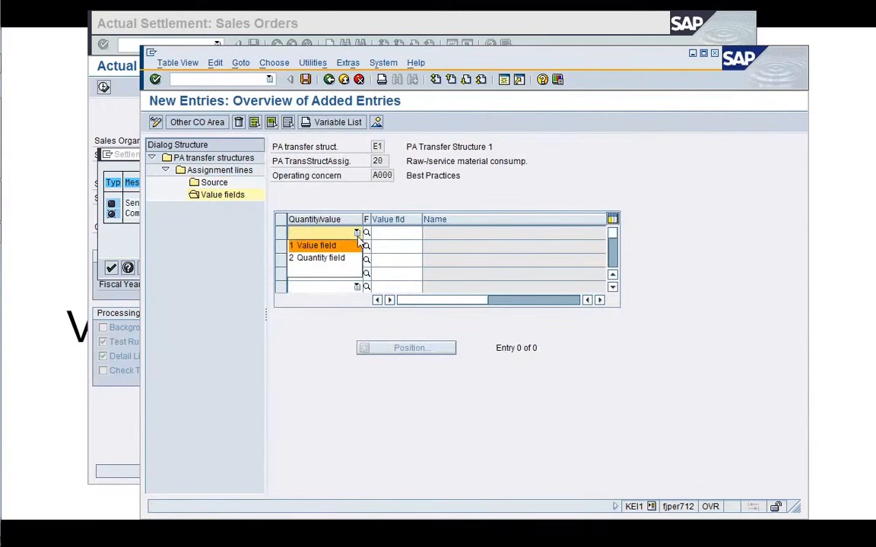
left_click(315, 245)
left_click(396, 233)
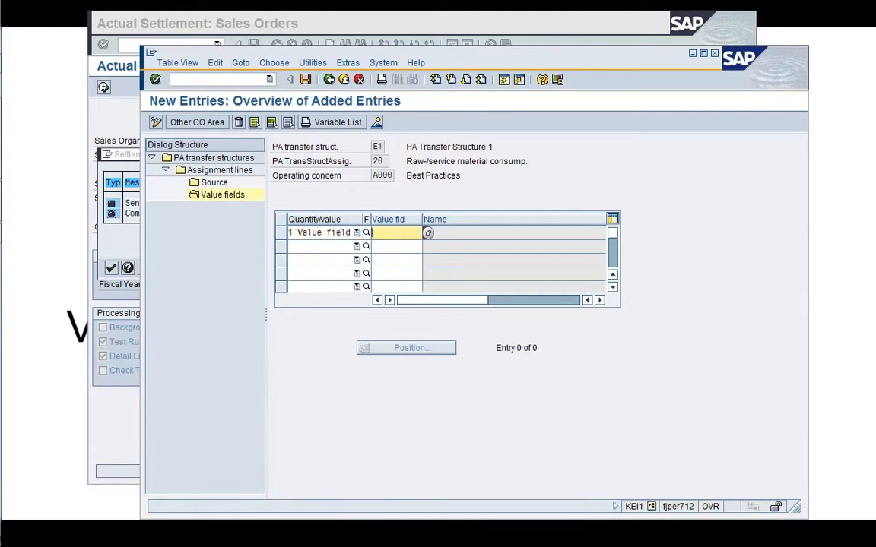
left_click(428, 233)
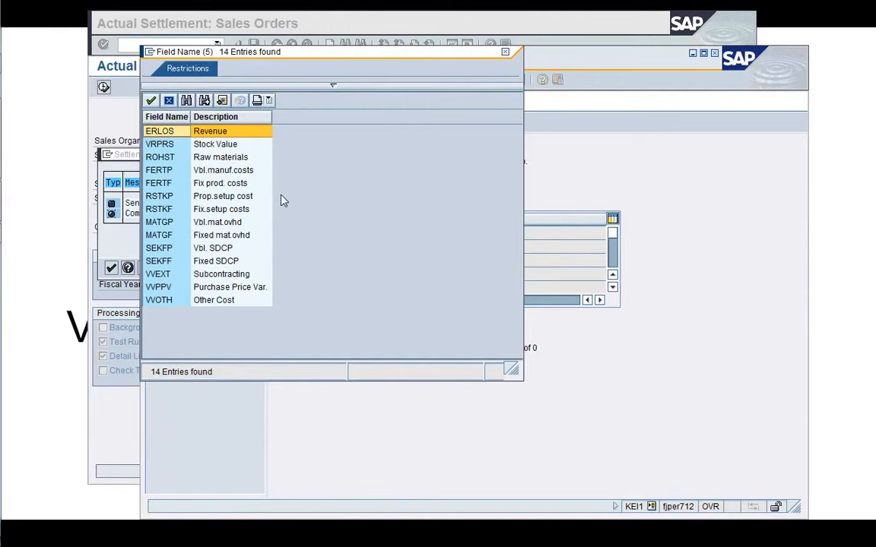
left_click(175, 161)
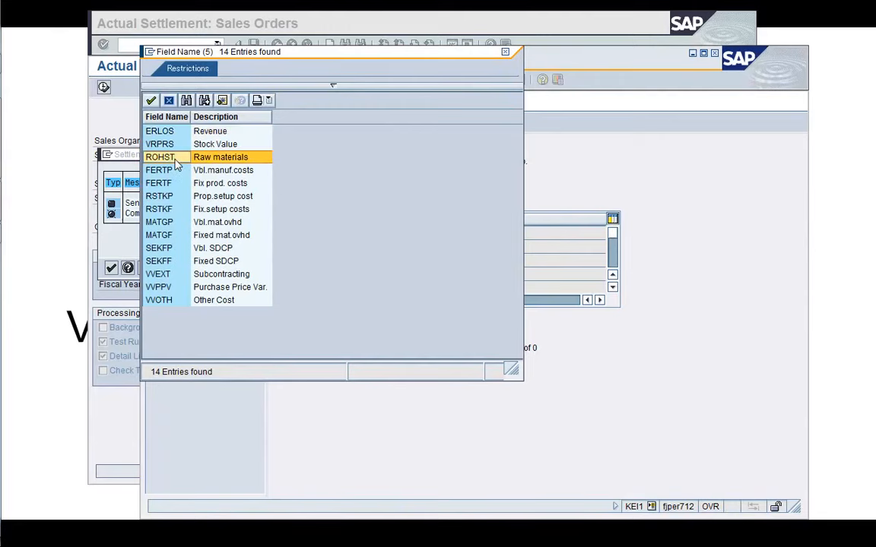
double_click(175, 161)
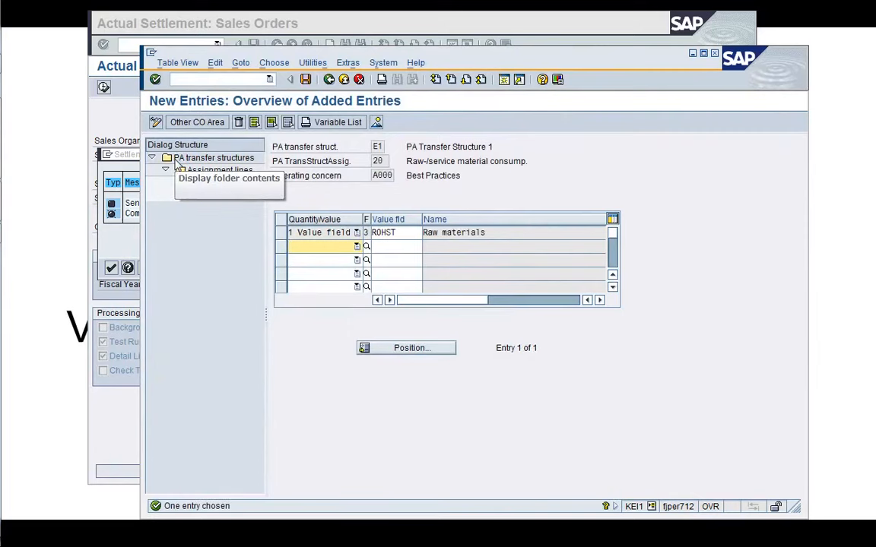
left_click(305, 79)
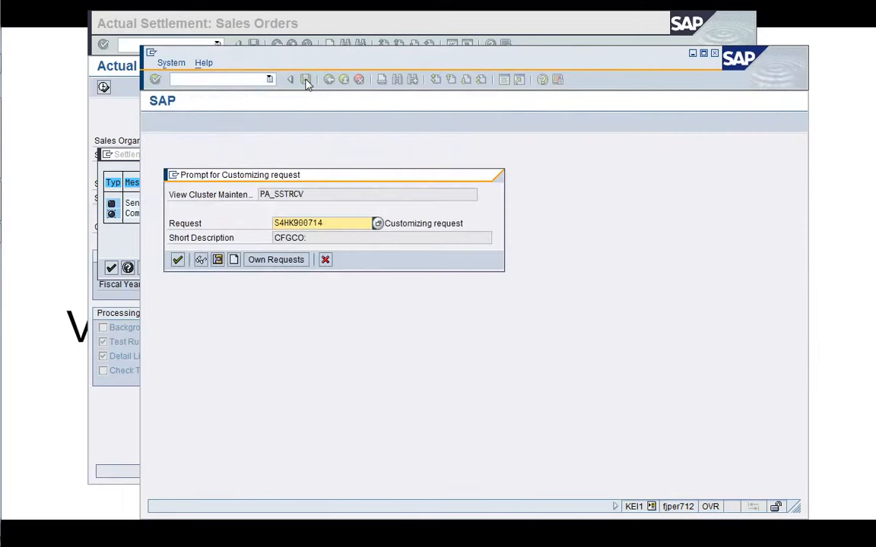
key("Return")
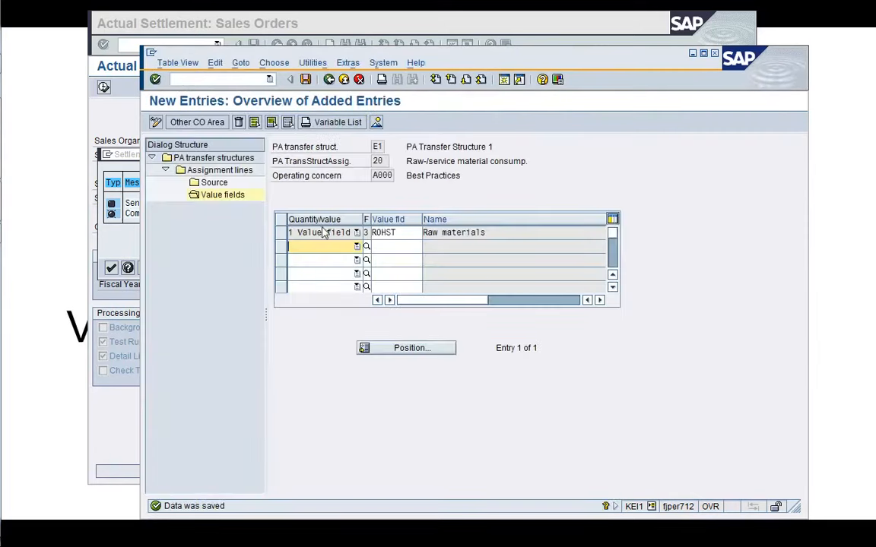
Leave the PA transfer structure, rerun the VA88 settlement test run and open the long text of the remaining error.
left_click(329, 79)
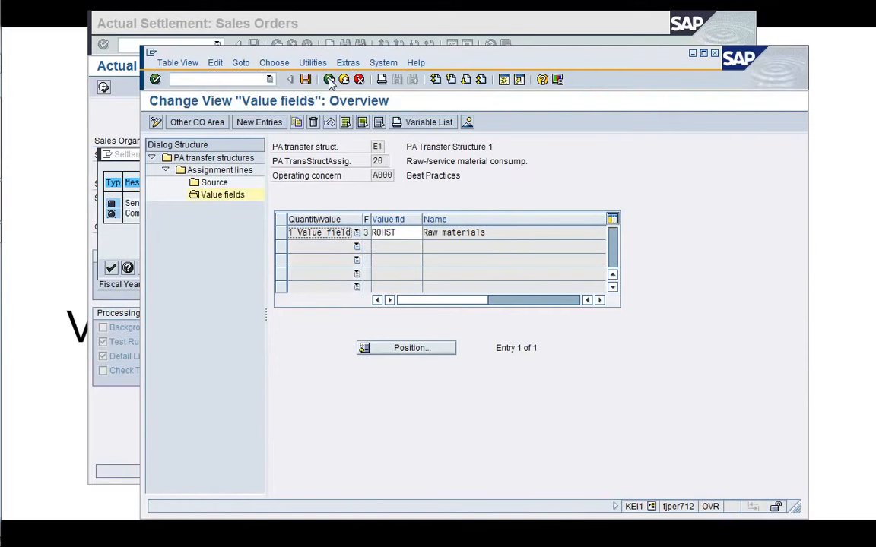
left_click(329, 80)
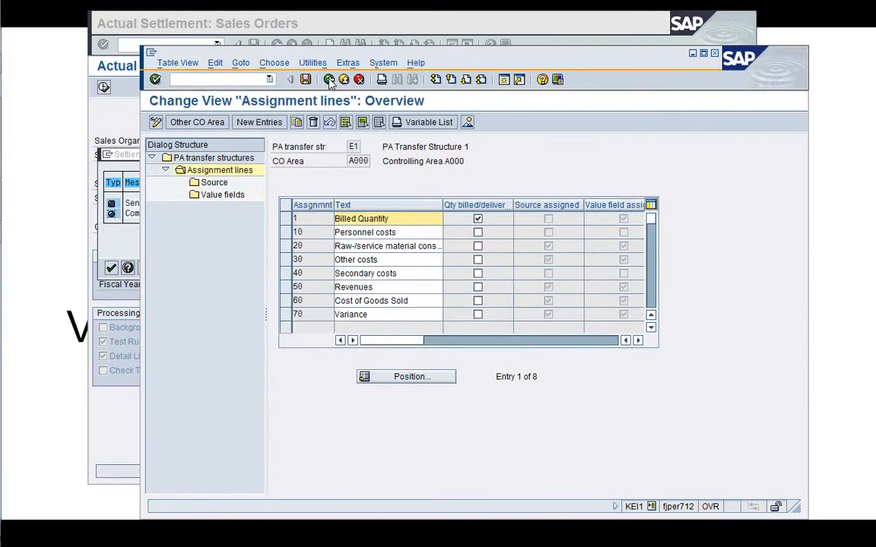
left_click(330, 79)
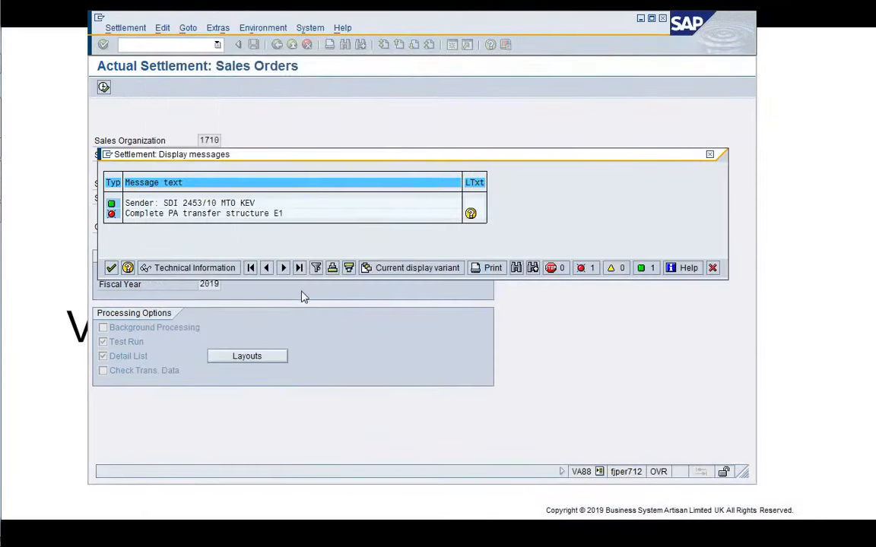
left_click(713, 267)
left_click(104, 87)
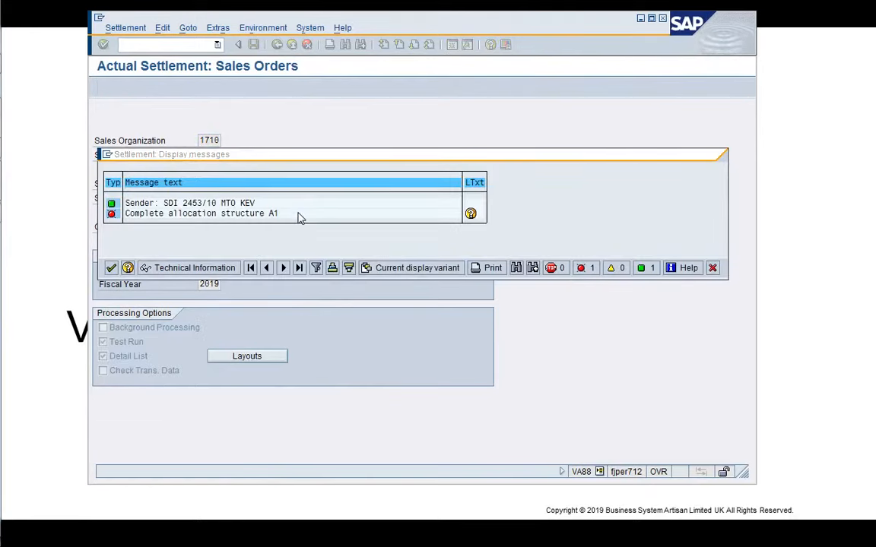
double_click(300, 216)
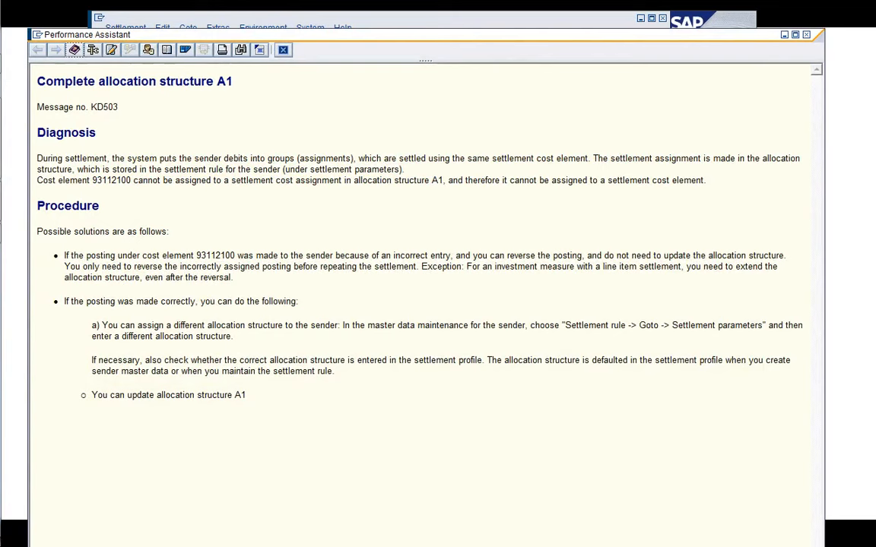
Copy cost element 93112100 from the error long text and close it.
double_click(111, 180)
right_click(112, 180)
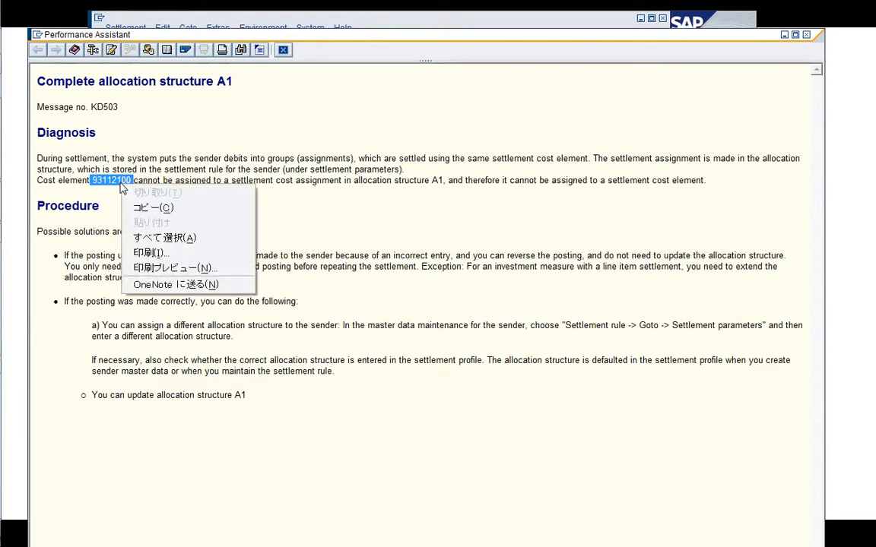
left_click(141, 207)
left_click(345, 223)
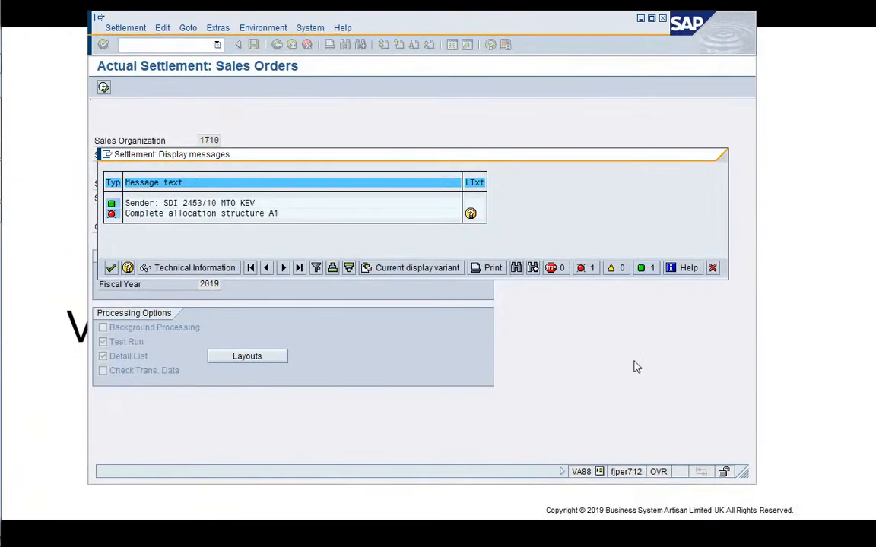
Open a new session and display G/L account 93112100 centrally in company code 1710.
mouse_move(16, 228)
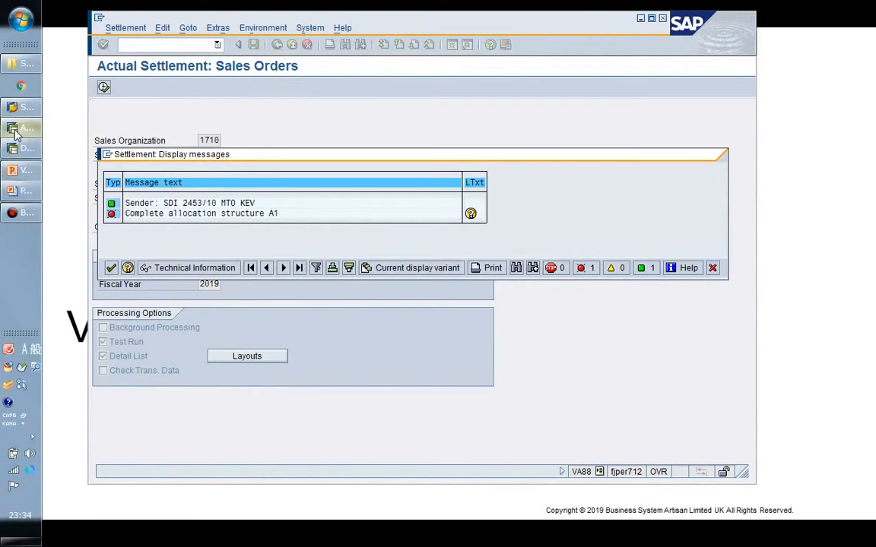
mouse_move(14, 133)
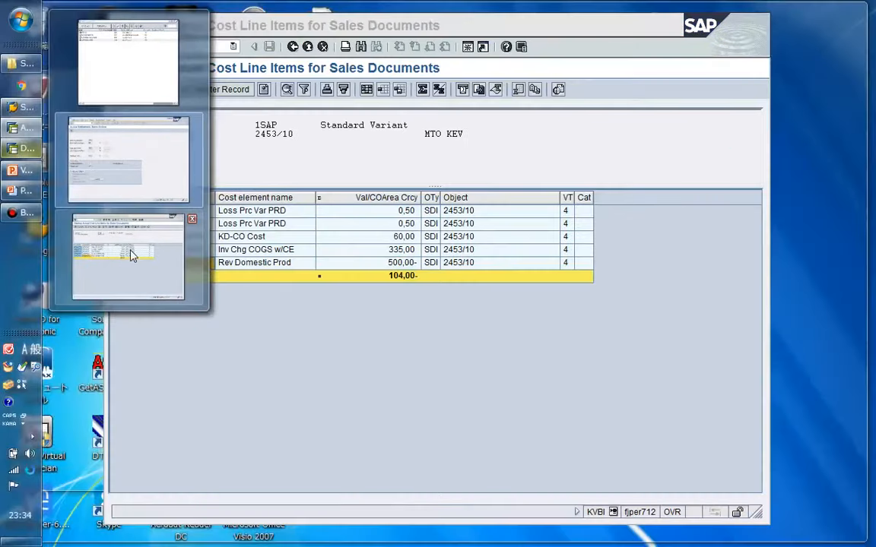
left_click(131, 255)
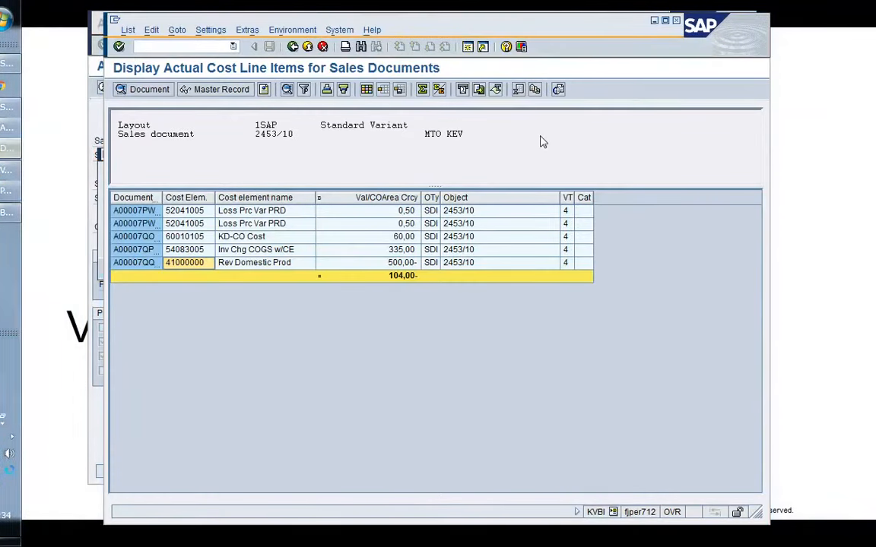
left_click(471, 47)
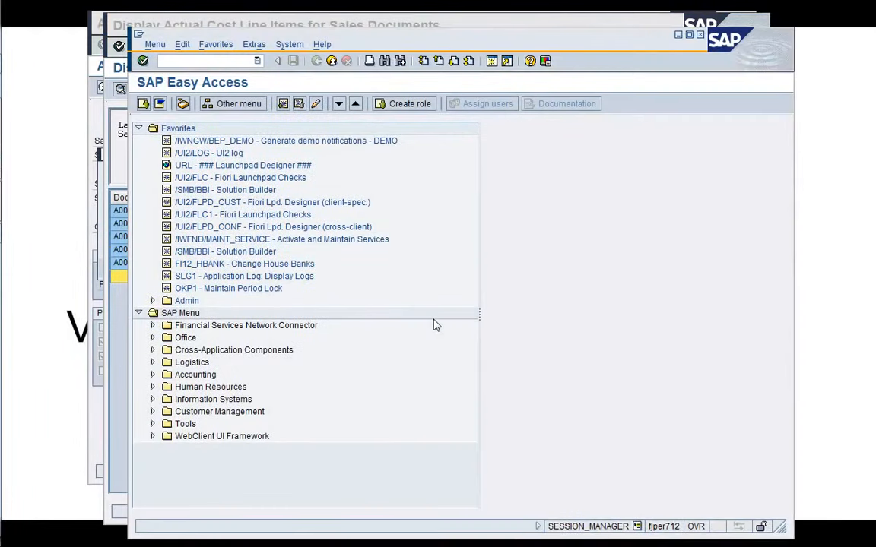
type("/nFS00")
key("Return")
type("93112100")
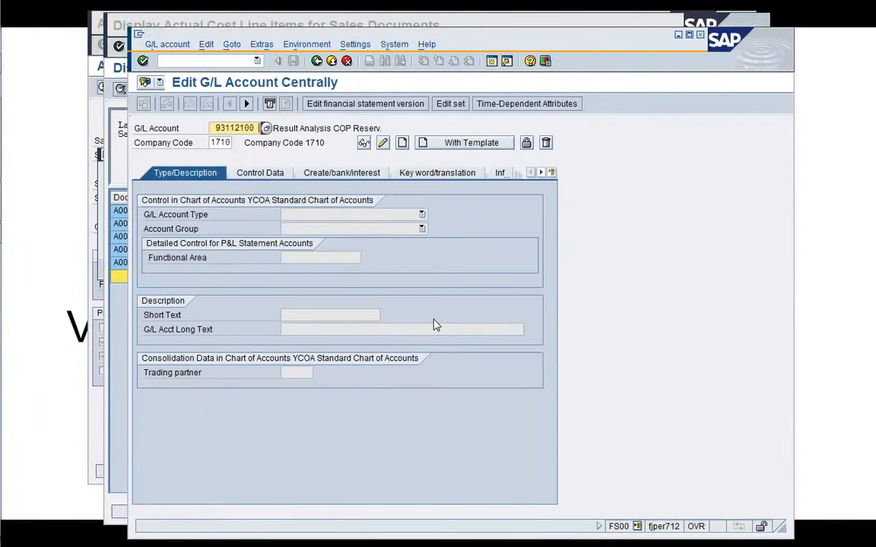
key("Return")
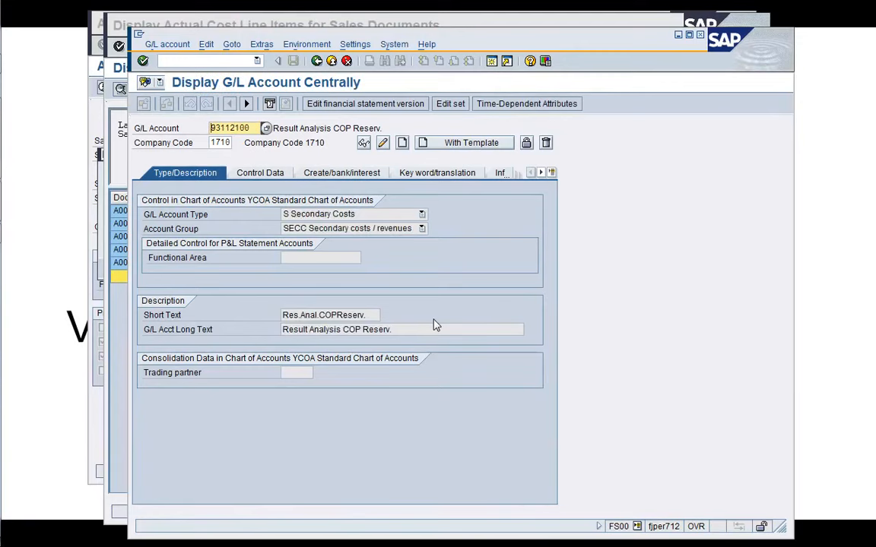
In another session, inspect the results analysis update entries for controlling area A000 using cost element 93112100, then close that session.
left_click(492, 61)
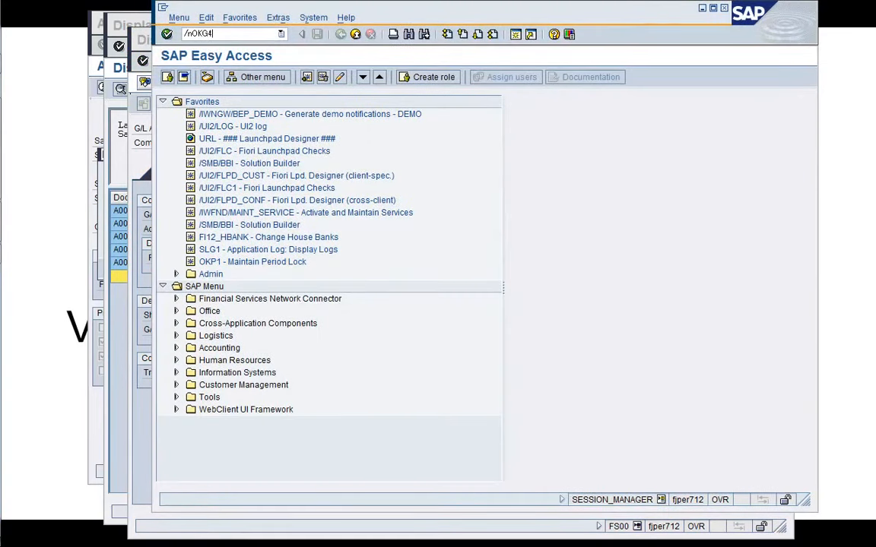
type("/nOKG4")
key("Return")
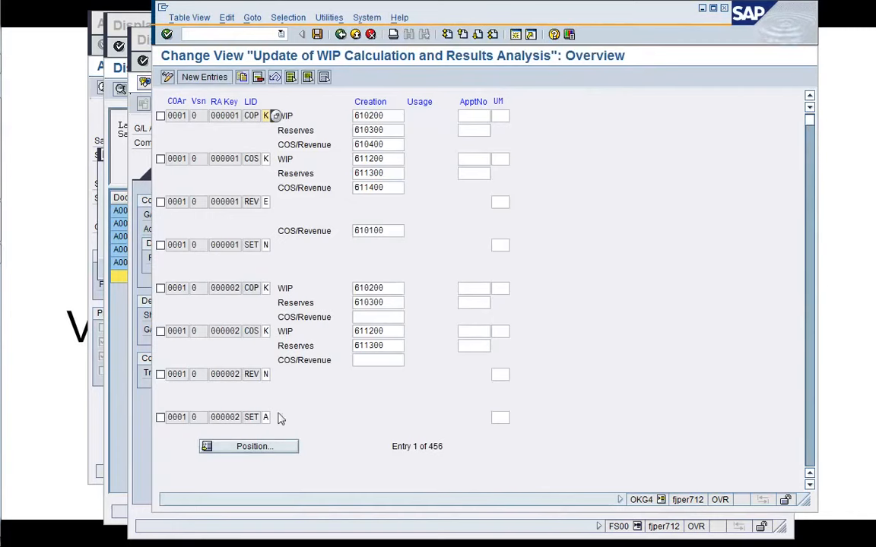
left_click(254, 449)
type("A000")
key("Return")
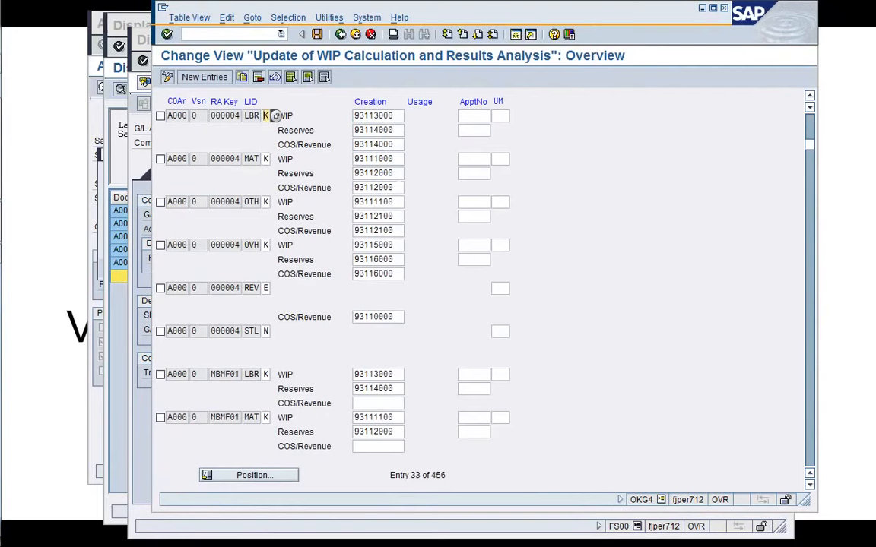
left_click_drag(431, 21, 397, 157)
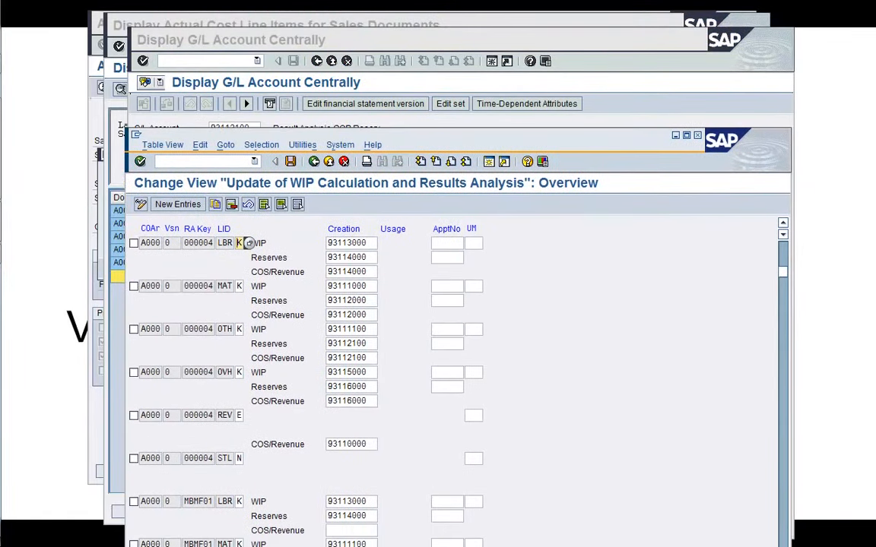
left_click(383, 357)
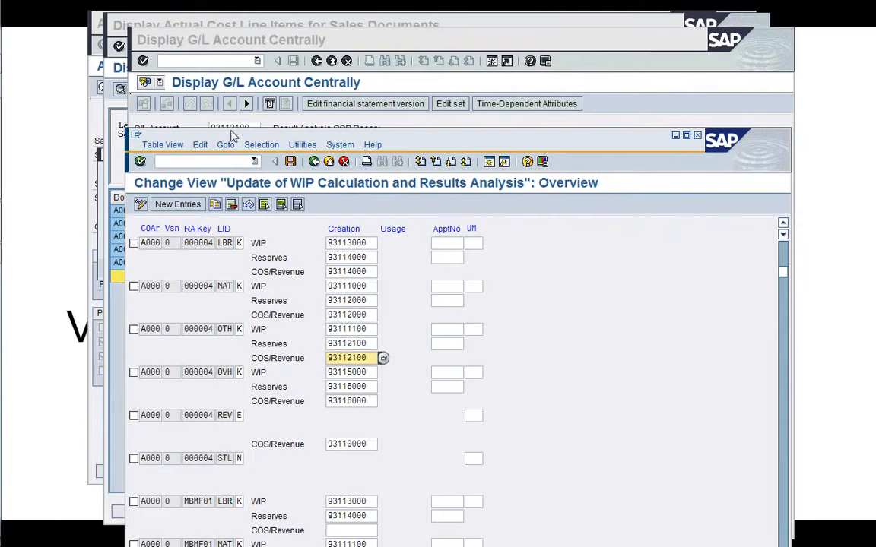
left_click(222, 160)
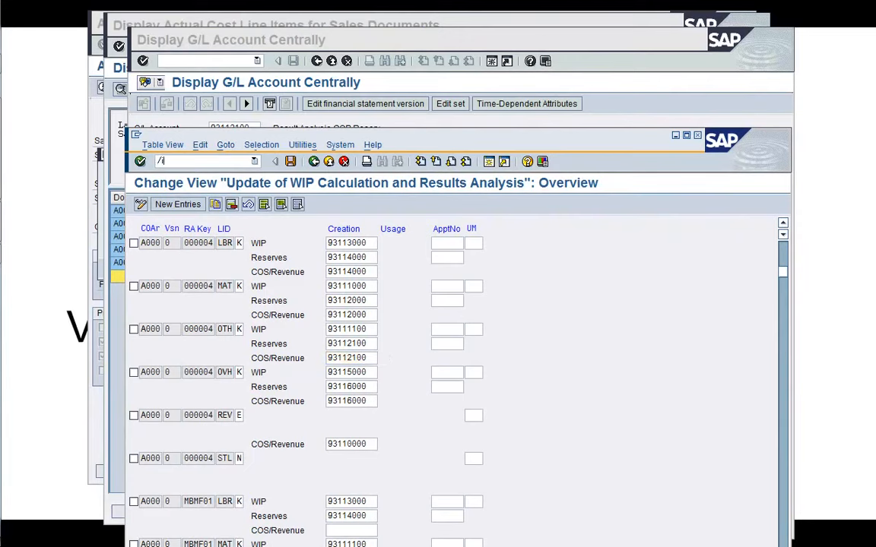
type("/i")
key("Return")
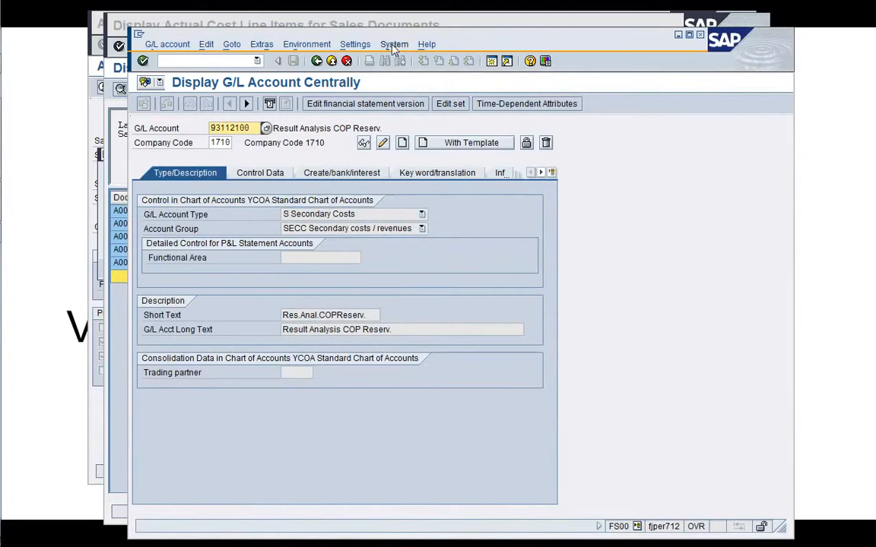
Add cost element 93112100 under node PA_A000_E1.30 Other costs of cost element group PA_A000_E1 and save.
left_click(233, 59)
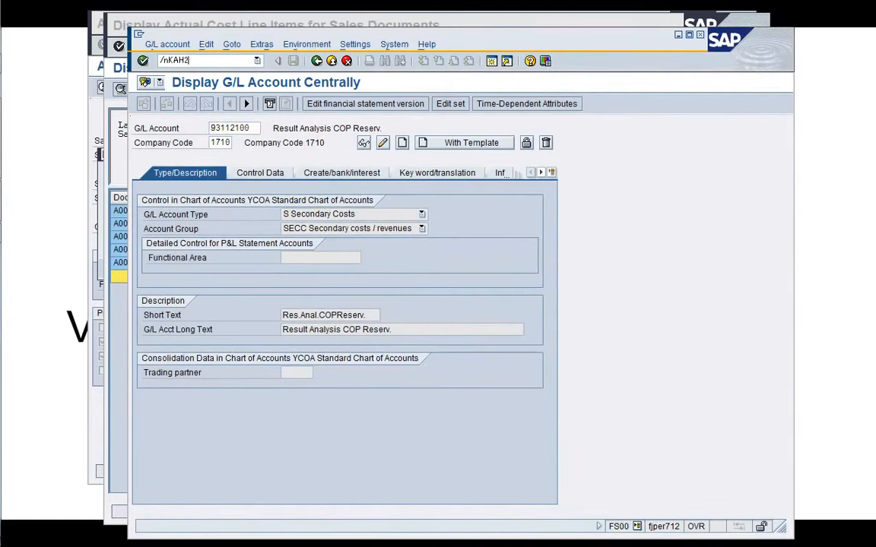
type("/nKAH2")
key("Return")
key("Return")
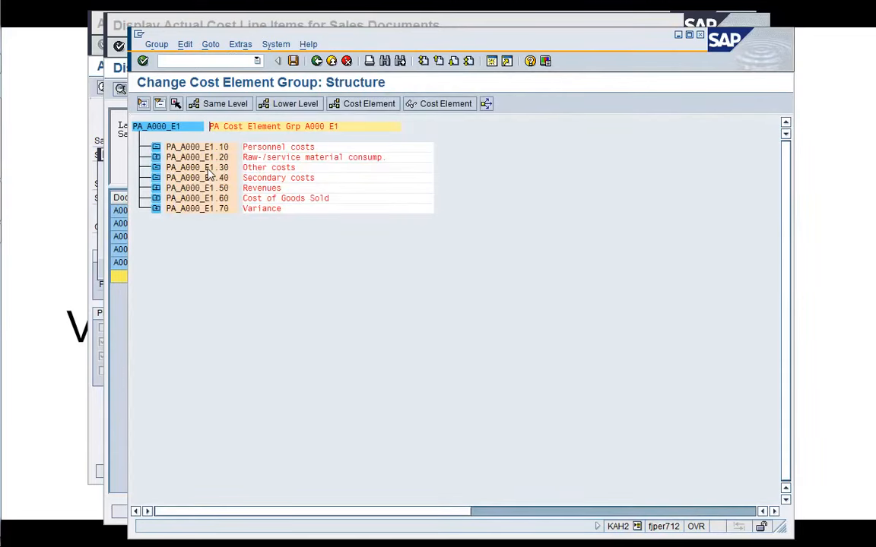
left_click(199, 168)
left_click(335, 105)
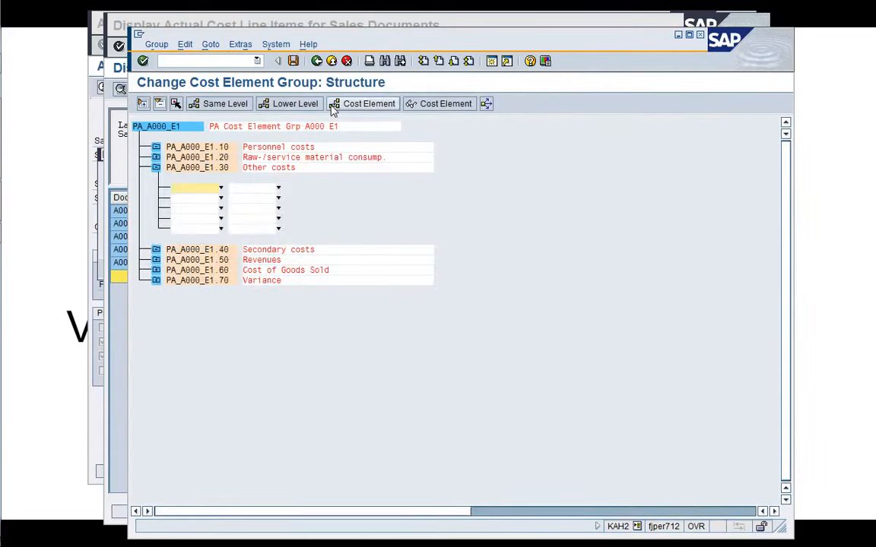
key("ctrl+v")
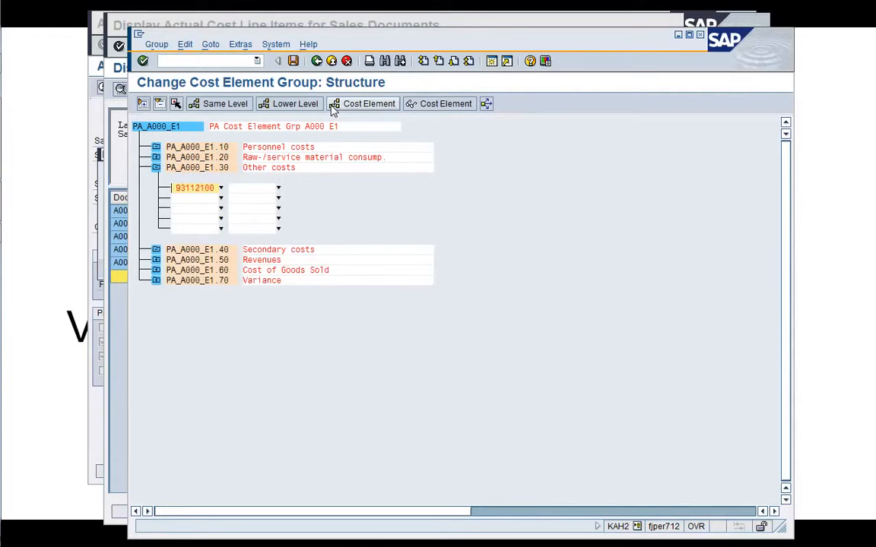
key("Return")
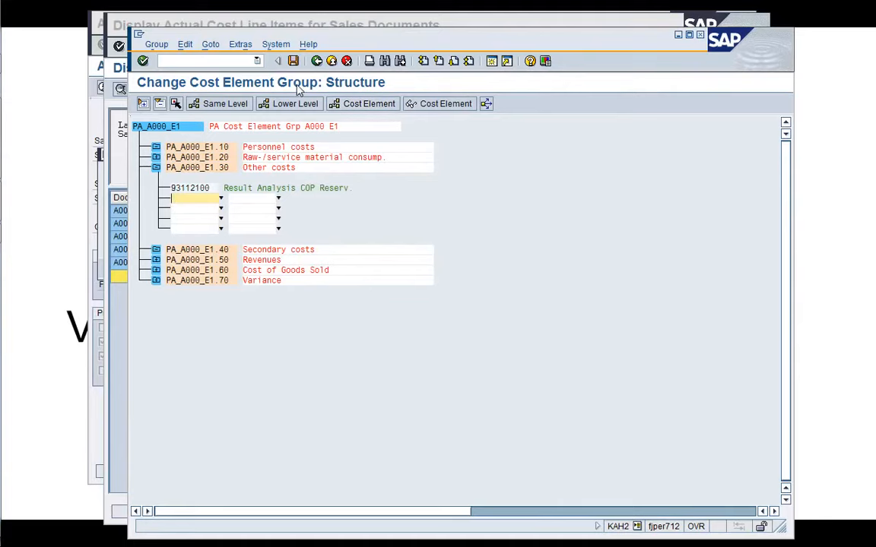
left_click(294, 63)
left_click(317, 62)
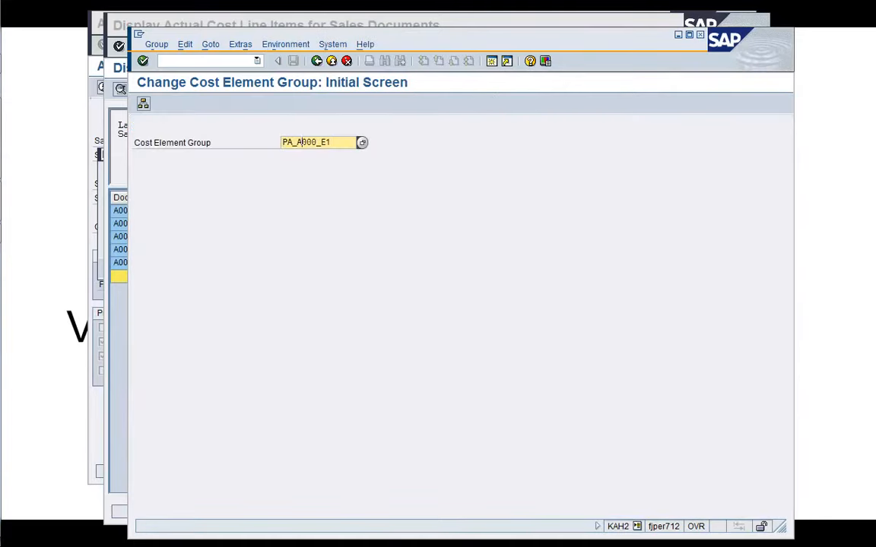
Open cost element group A000_A1, add cost element 93112100 under node A000_A1.030 Other costs, and save.
key("BackSpace")
key("BackSpace")
key("BackSpace")
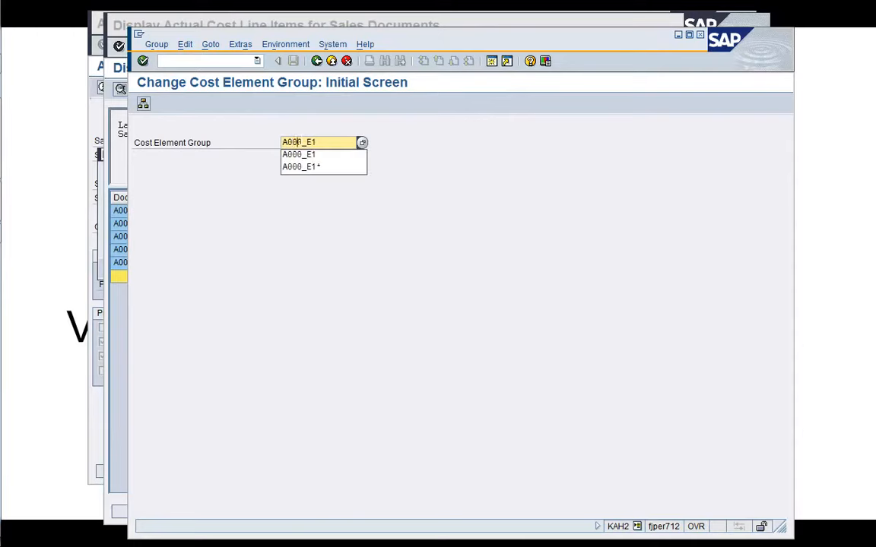
key("BackSpace")
key("BackSpace")
key("Down")
key("Return")
key("Return")
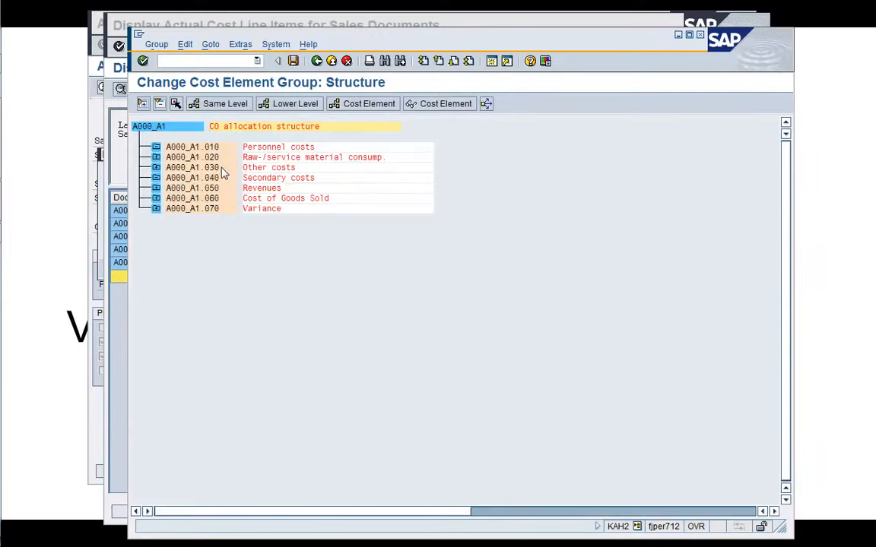
left_click(222, 168)
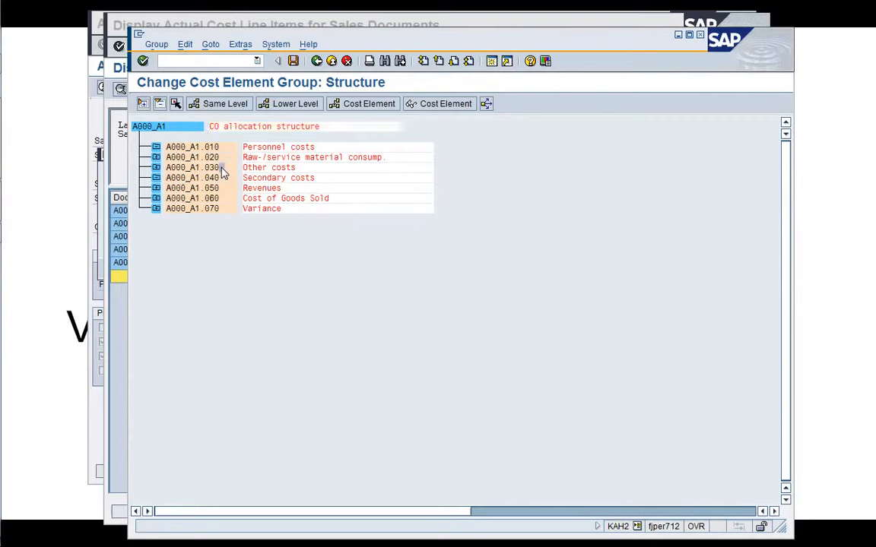
left_click(369, 105)
type("93112100")
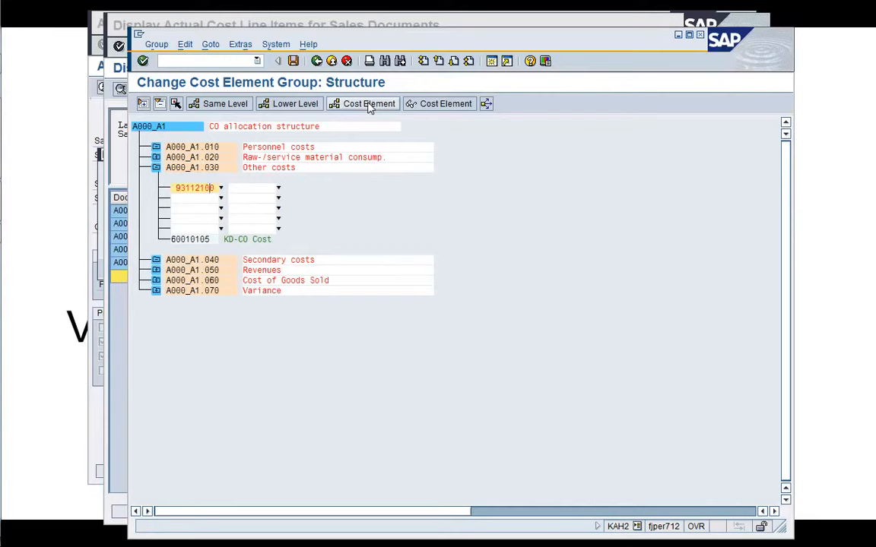
key("Return")
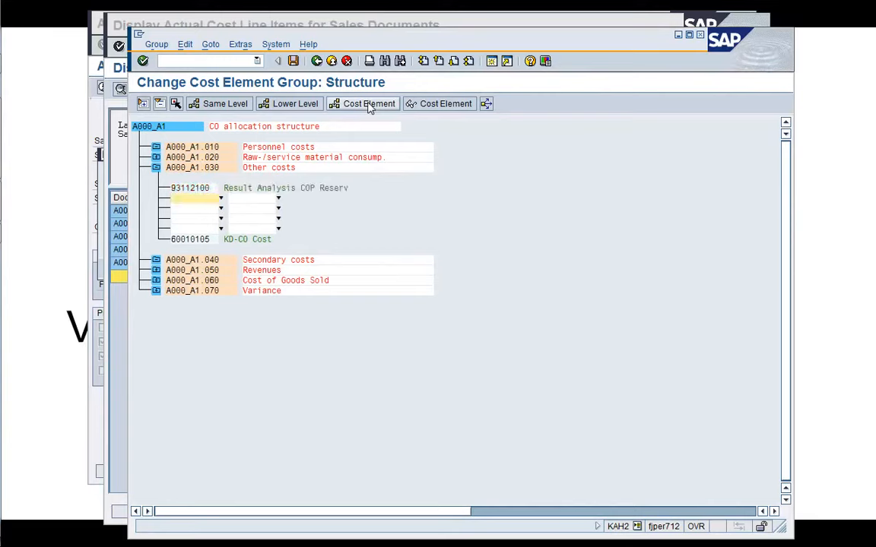
left_click(277, 61)
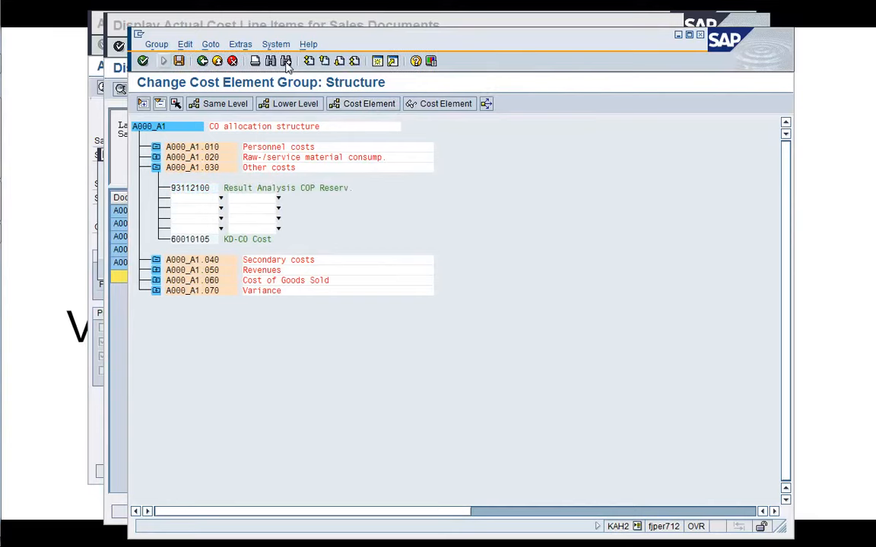
left_click(166, 61)
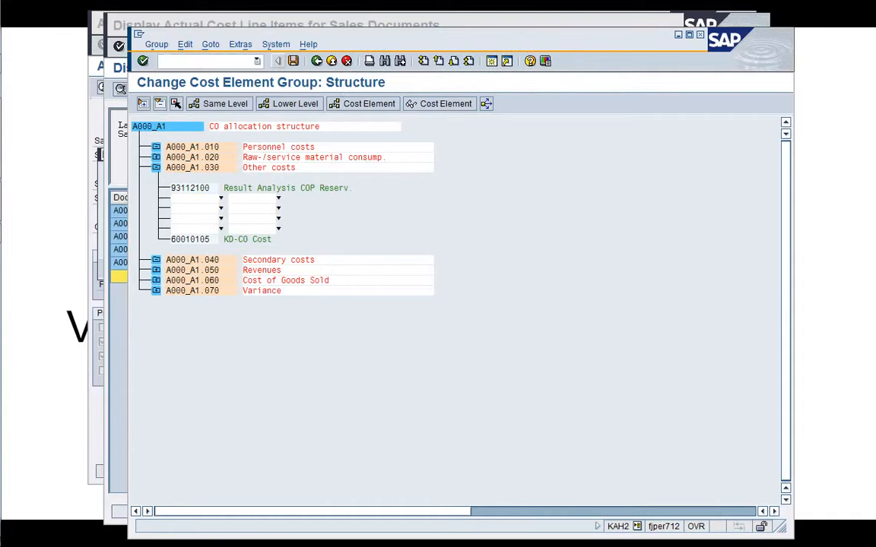
left_click(293, 60)
left_click(317, 63)
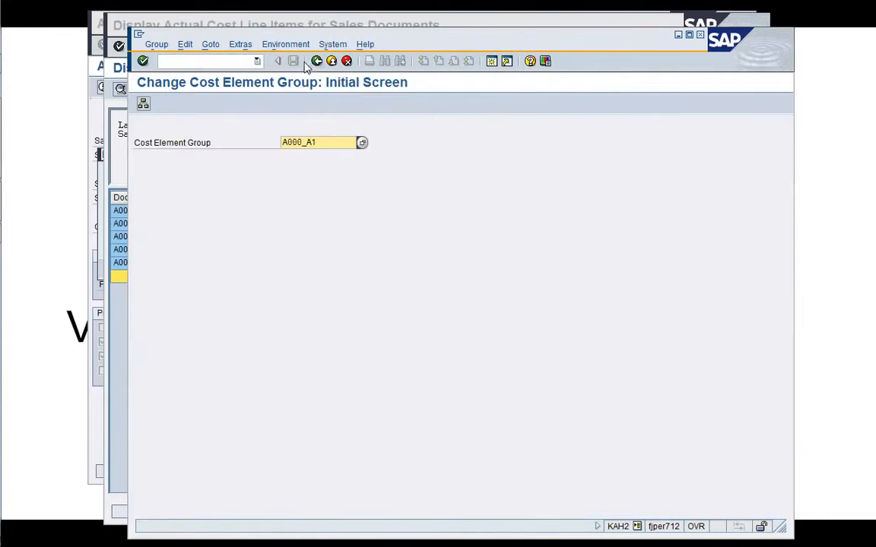
In PA transfer structure E1, set the source group of assignment 30 Other costs to PA_A000_E1.30 and save.
left_click(169, 61)
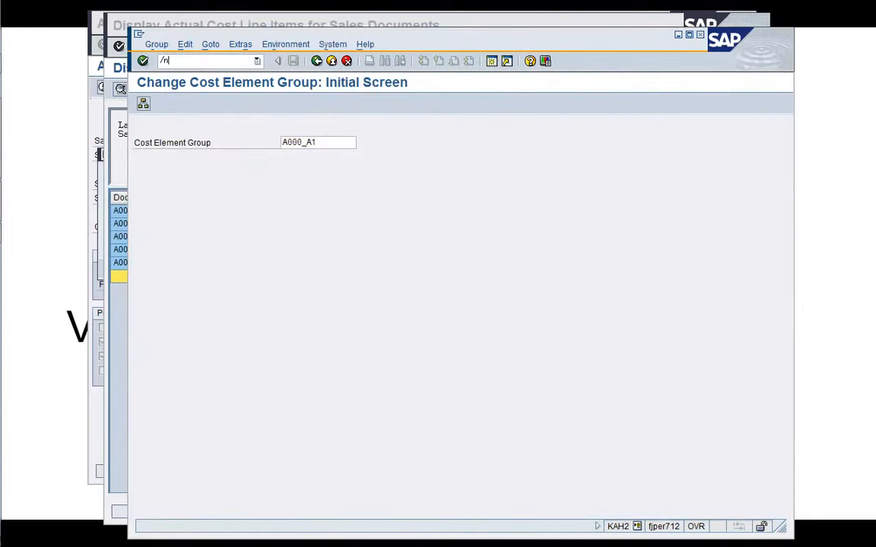
type("/nKEI1")
key("Return")
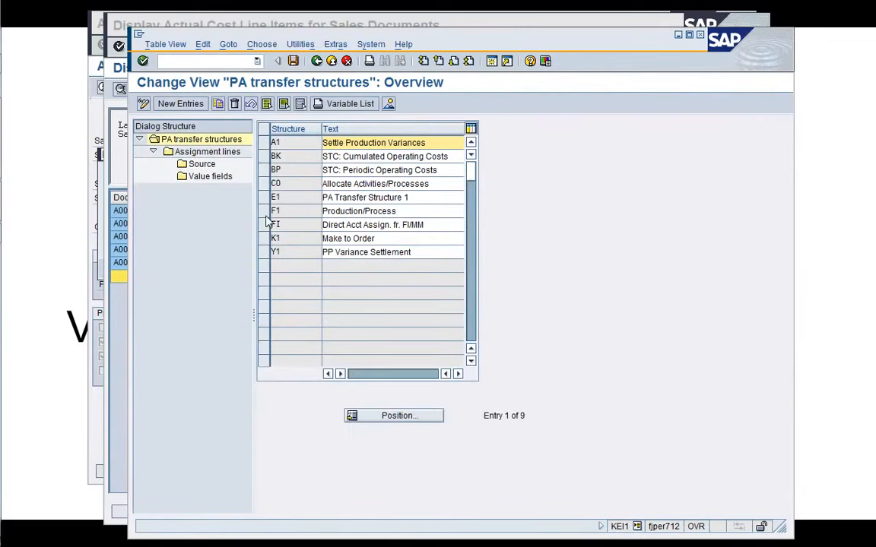
left_click(265, 197)
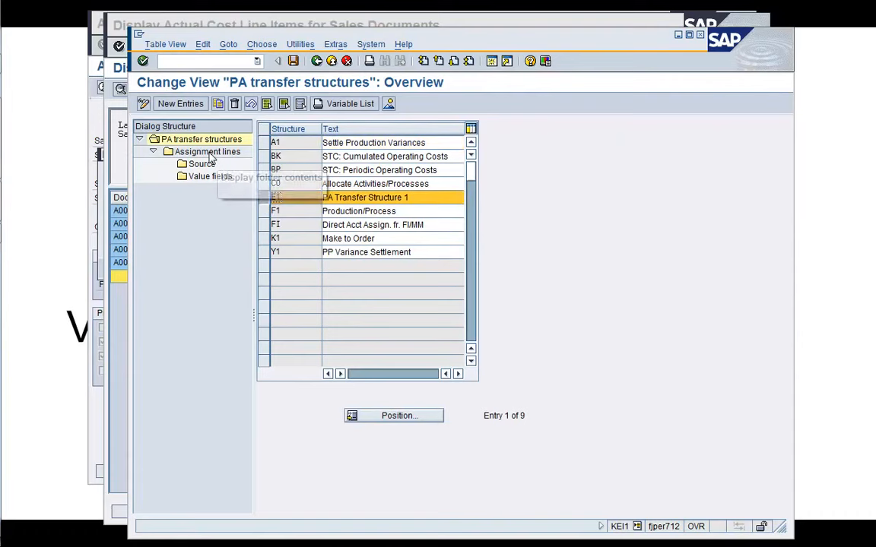
double_click(208, 152)
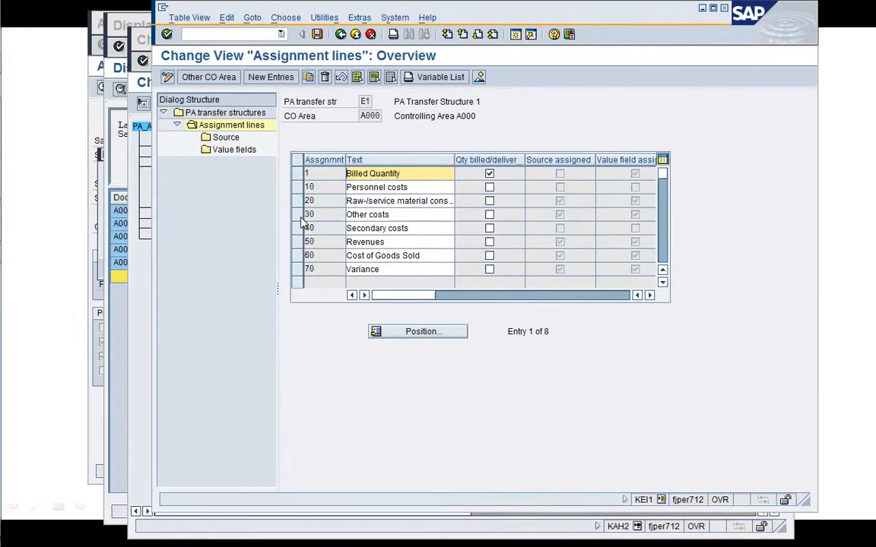
left_click(297, 215)
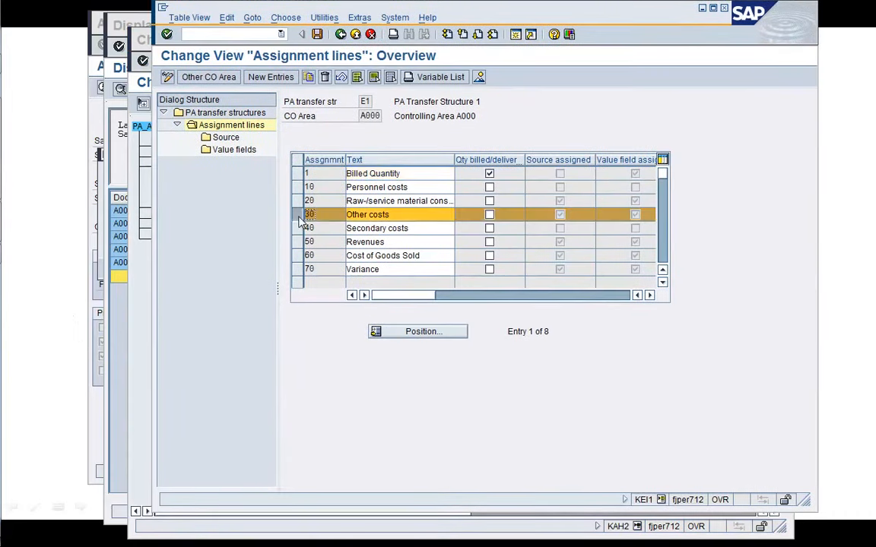
double_click(225, 137)
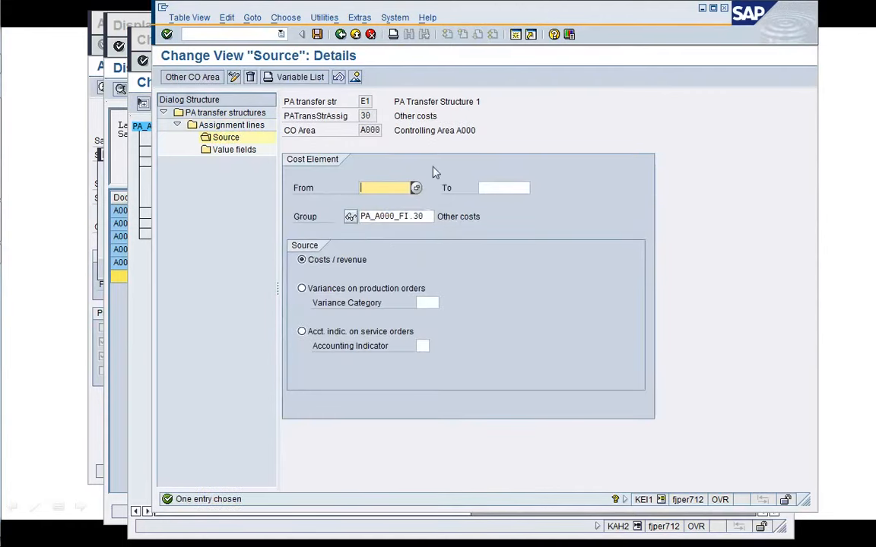
left_click_drag(449, 19, 419, 219)
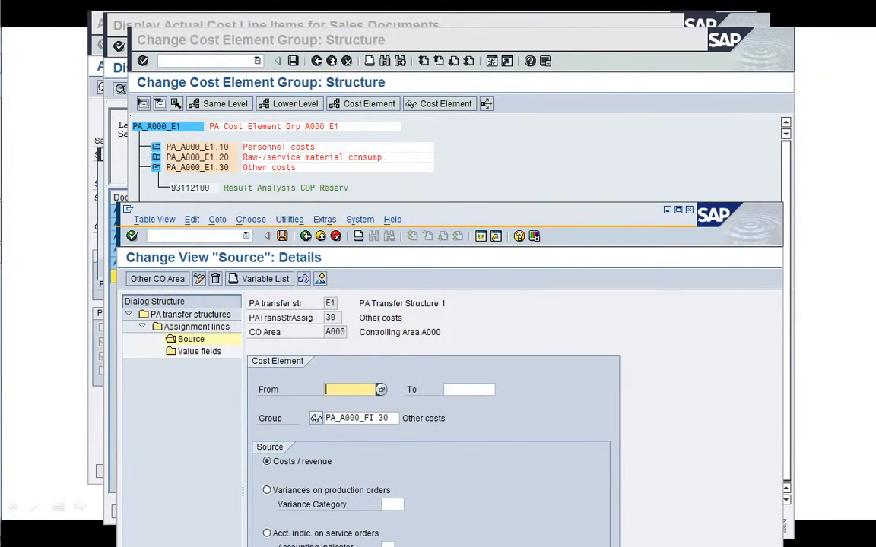
left_click(379, 418)
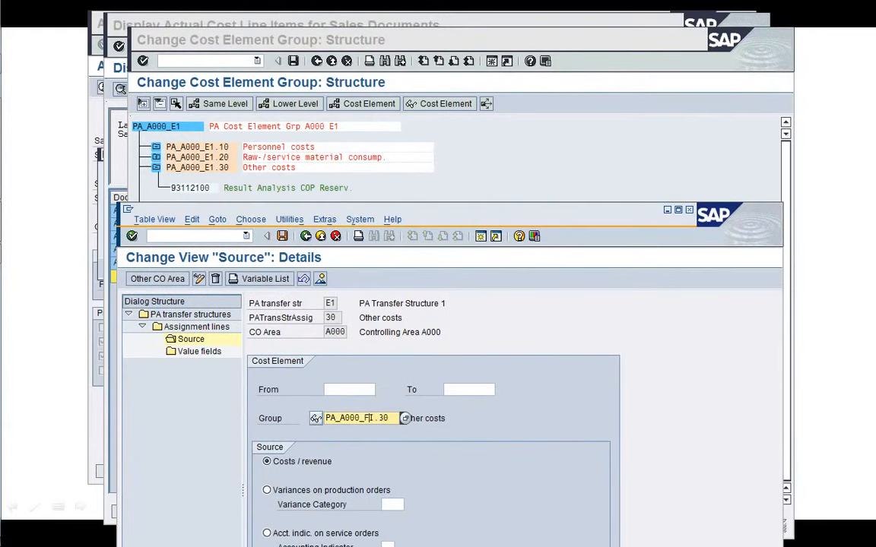
key("Return")
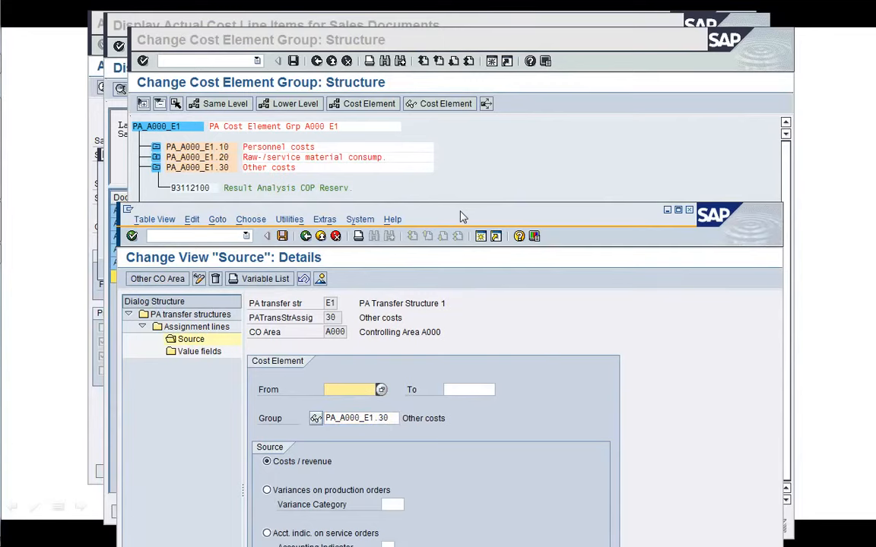
left_click_drag(460, 217, 495, 44)
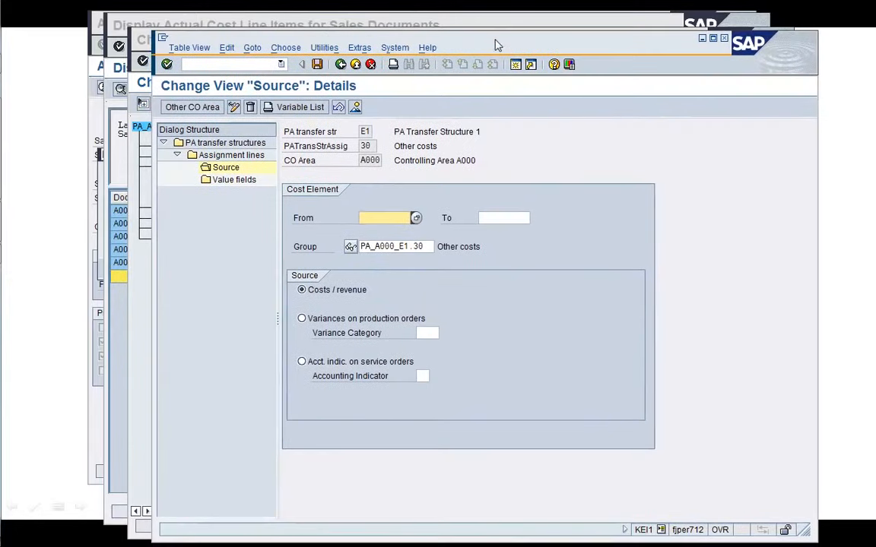
left_click(317, 64)
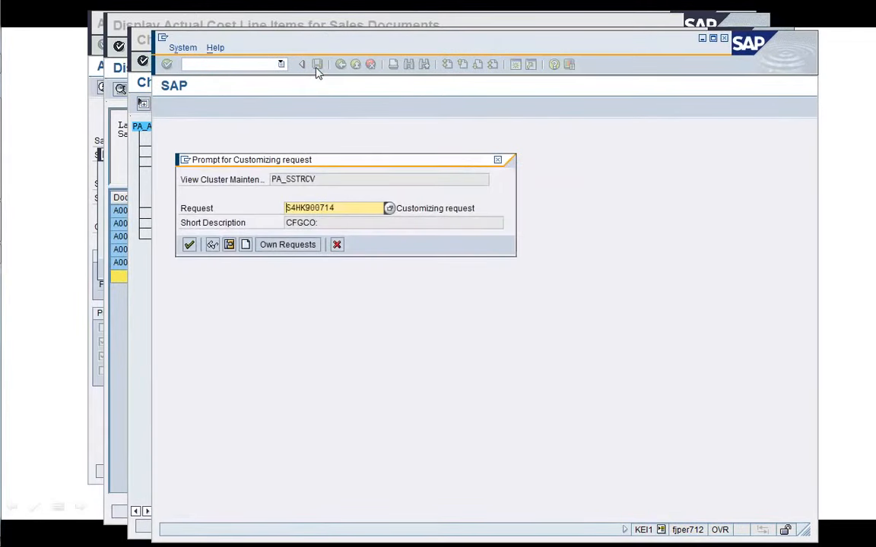
key("Return")
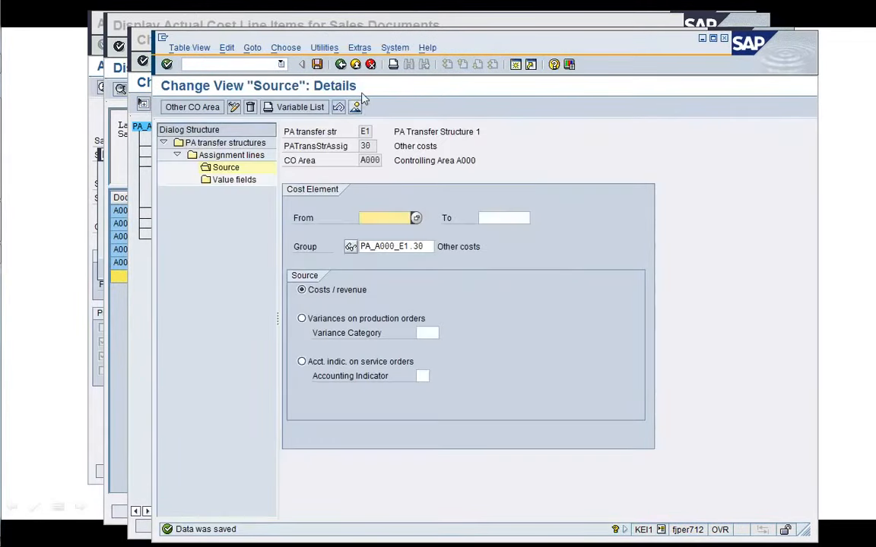
Leave the PA transfer structure maintenance and close the cost element group session.
left_click(341, 64)
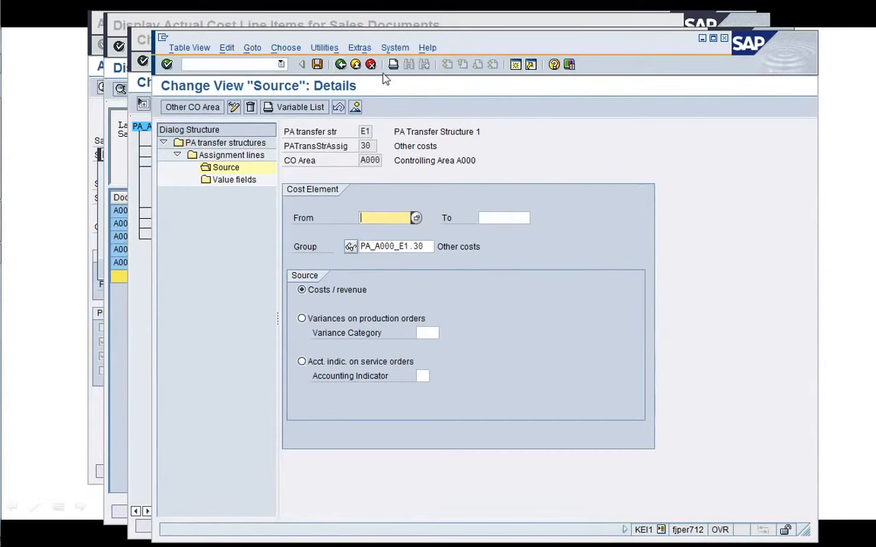
left_click(341, 64)
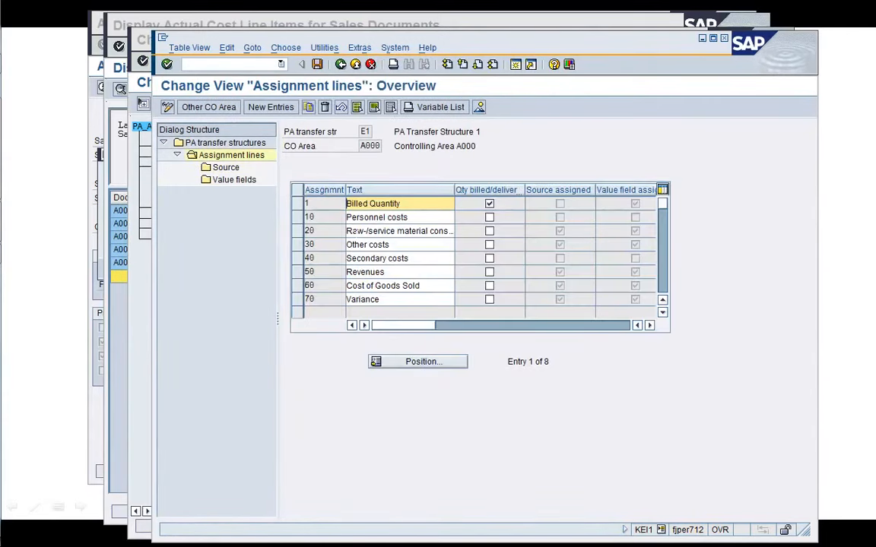
left_click(355, 65)
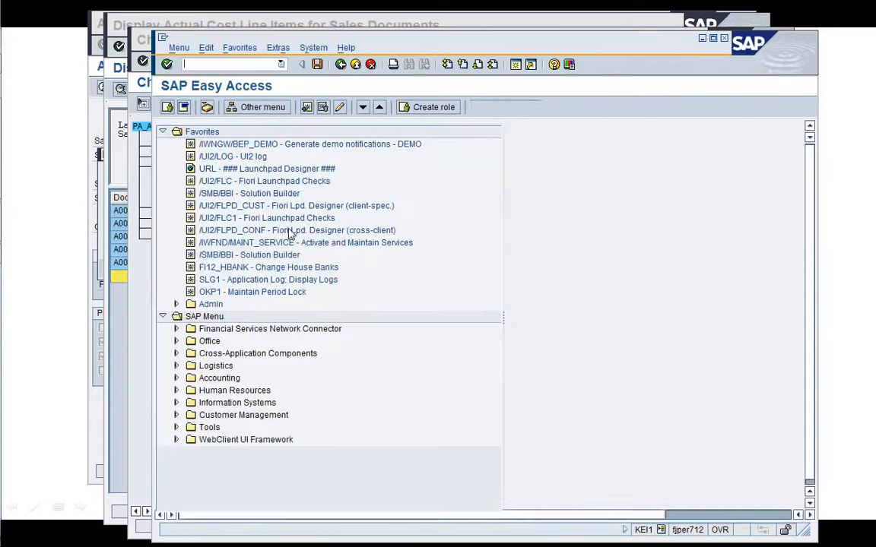
left_click(150, 278)
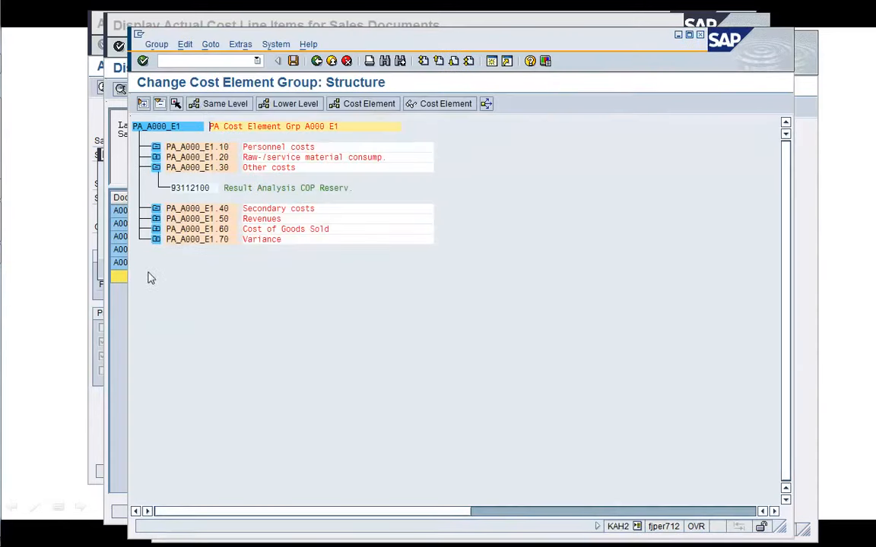
left_click(316, 61)
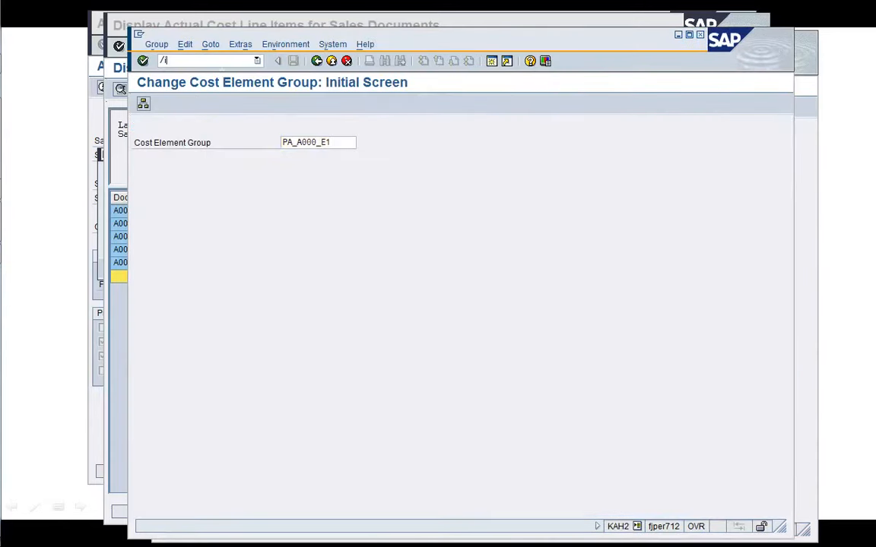
type("/i")
key("Return")
Close the old settlement message log and rerun the settlement test run for sales document 2453.
left_click(89, 277)
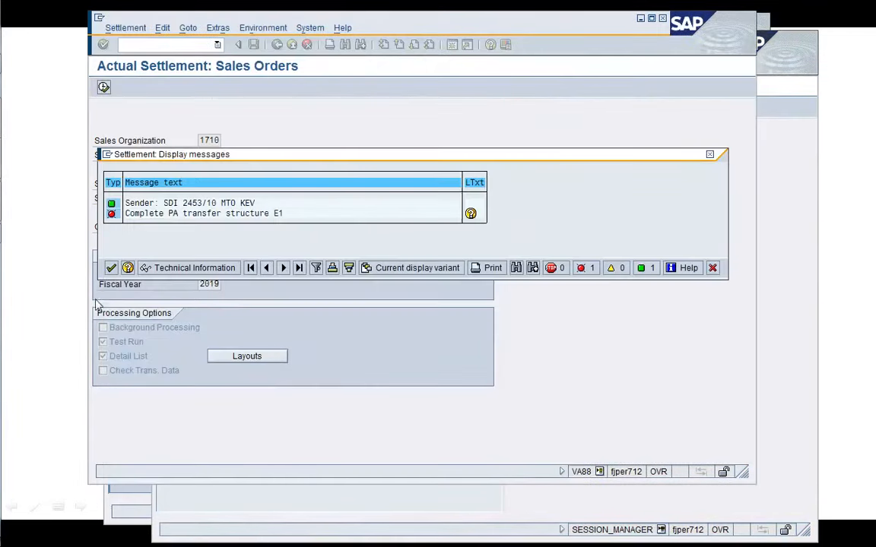
left_click(713, 268)
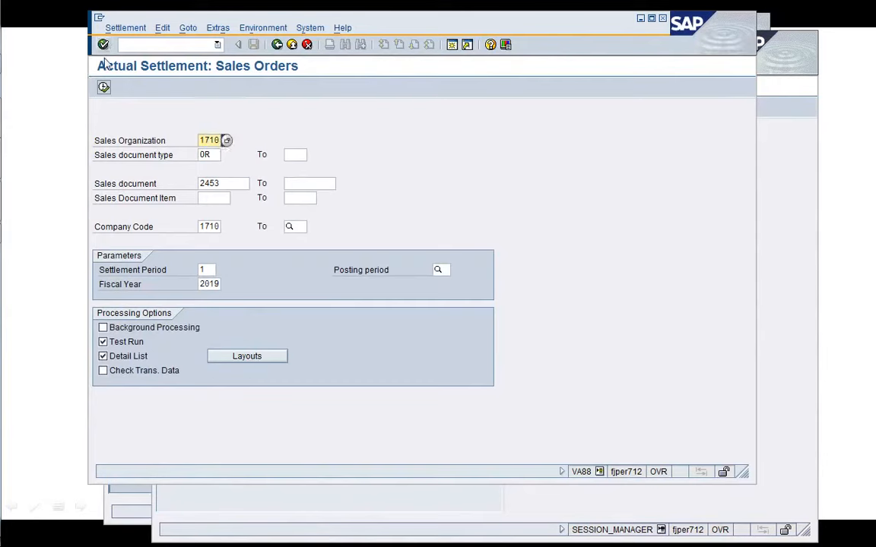
left_click(105, 89)
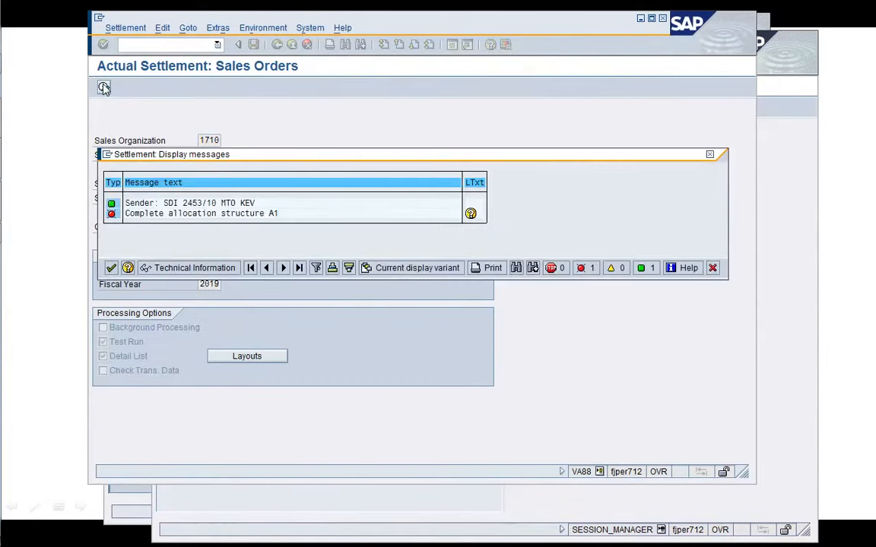
Open and read the long text of the allocation structure A1 settlement error message.
double_click(290, 216)
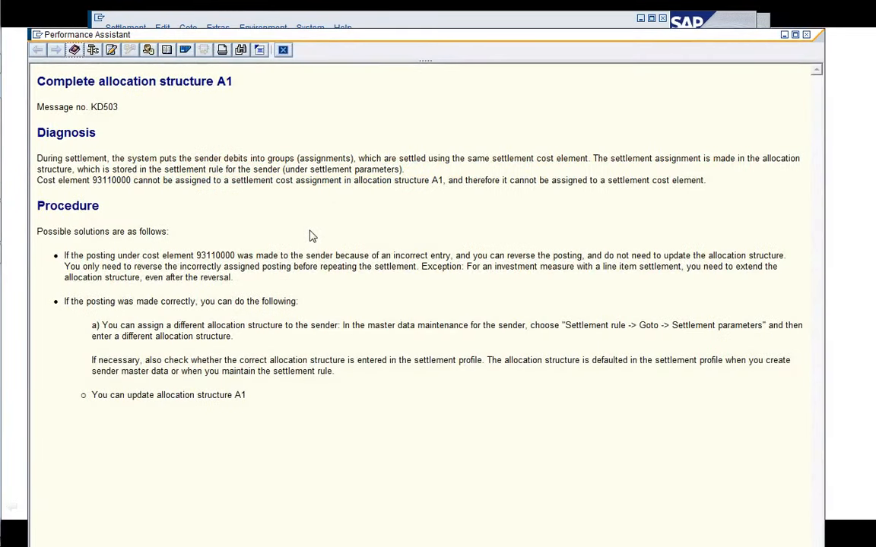
left_click_drag(196, 256, 221, 256)
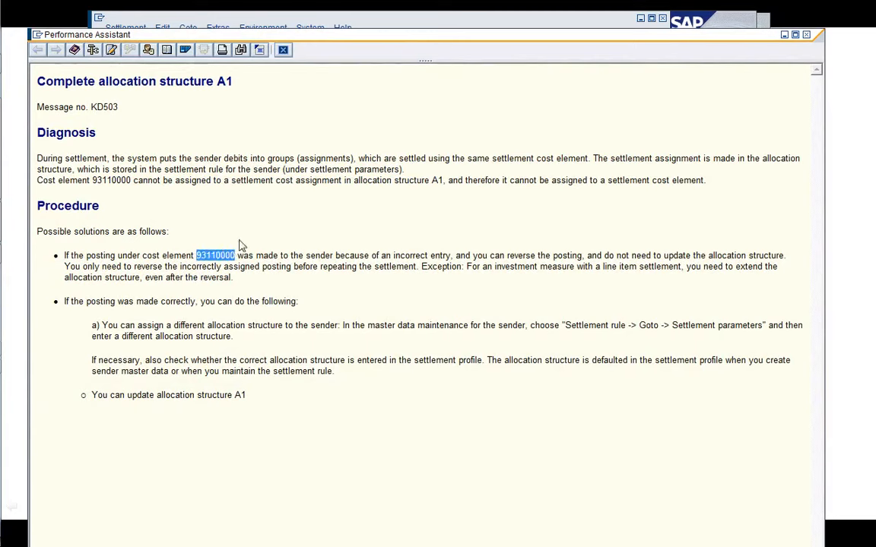
left_click(254, 217)
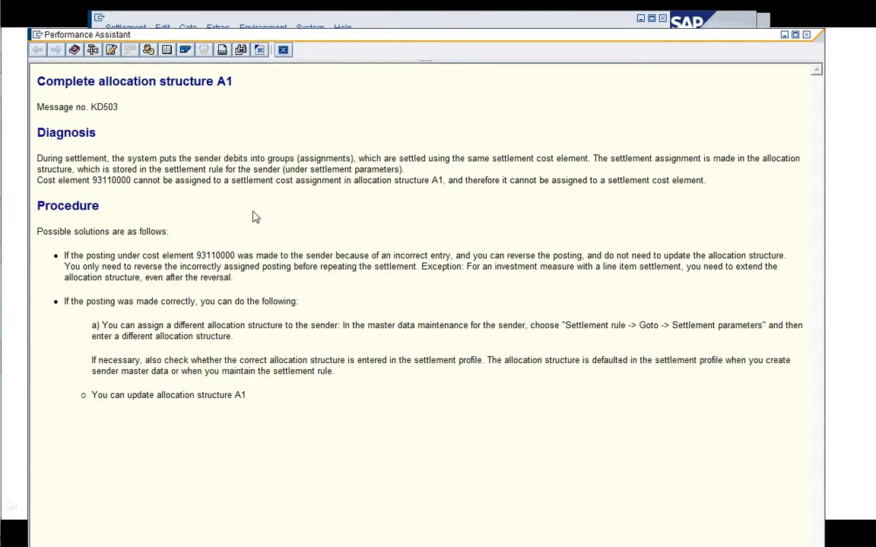
Open cost element group A000_A1, add cost element 93110000 under node A000_A1.050 Revenues, and save.
mouse_move(4, 175)
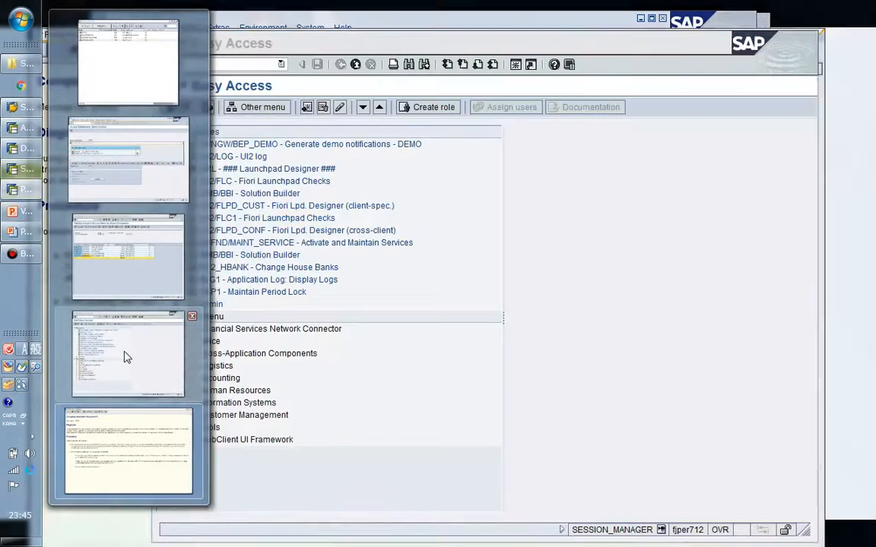
left_click(123, 356)
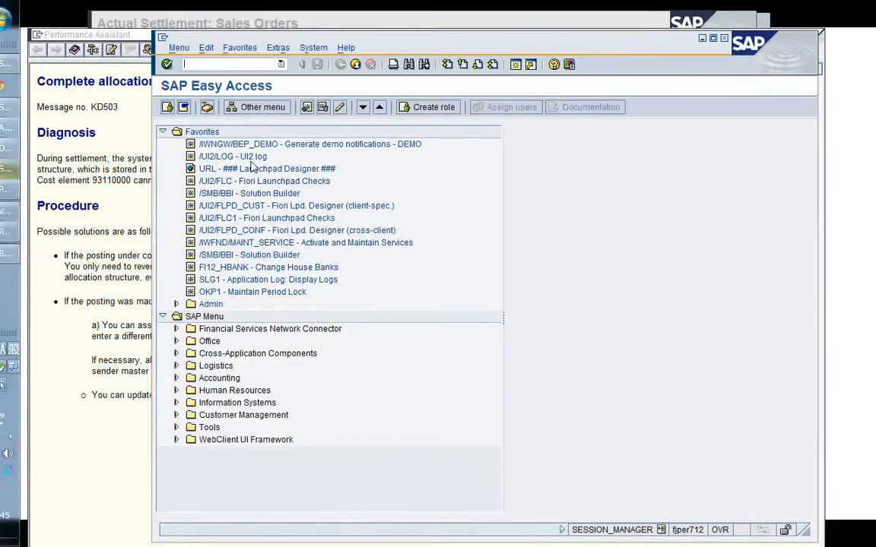
type("/nK")
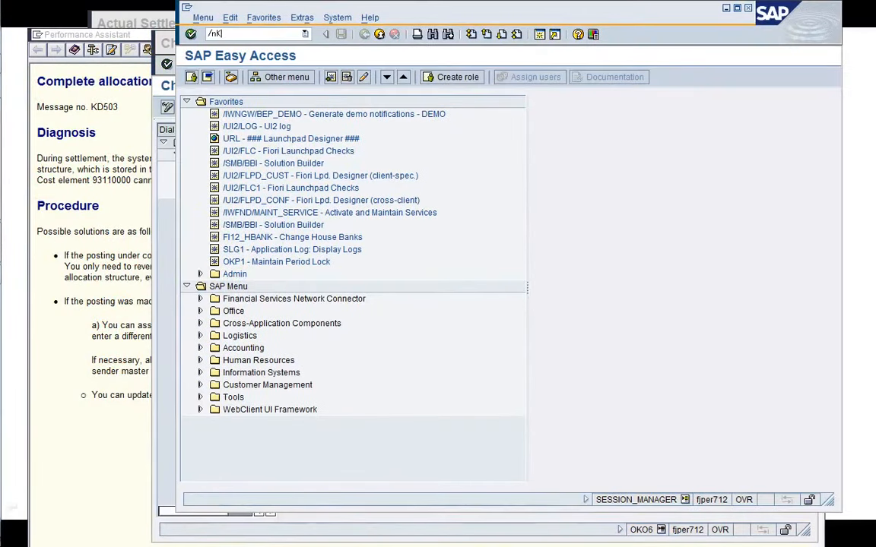
type("AH")
key("Return")
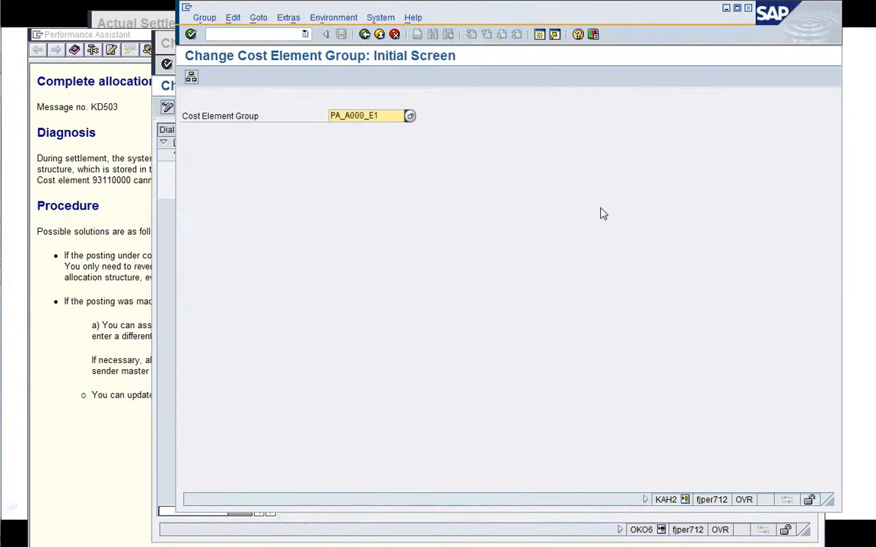
key("BackSpace")
key("BackSpace")
key("BackSpace")
key("Down")
key("Down")
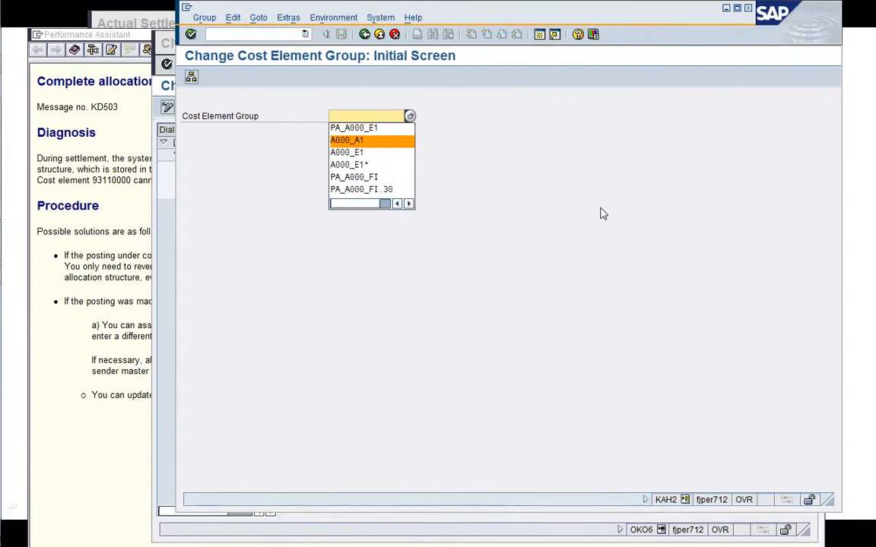
key("Return")
key("Return")
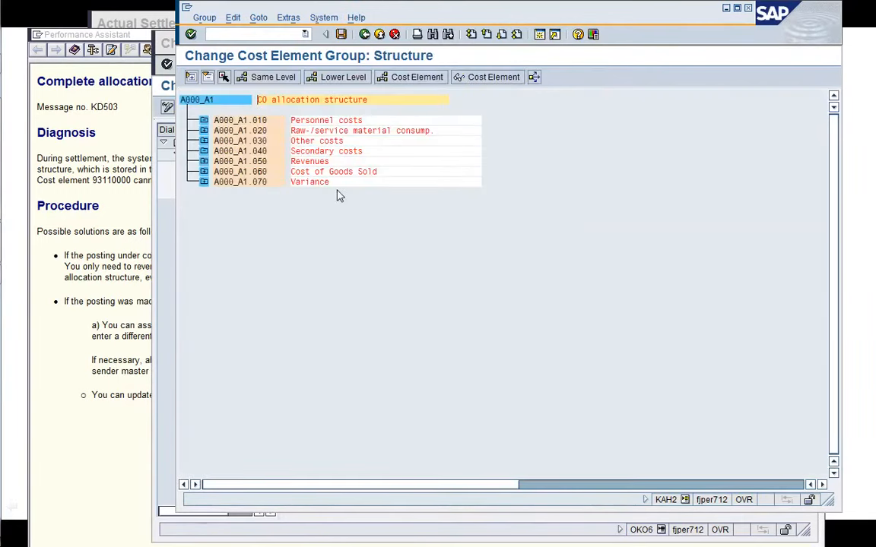
left_click(204, 161)
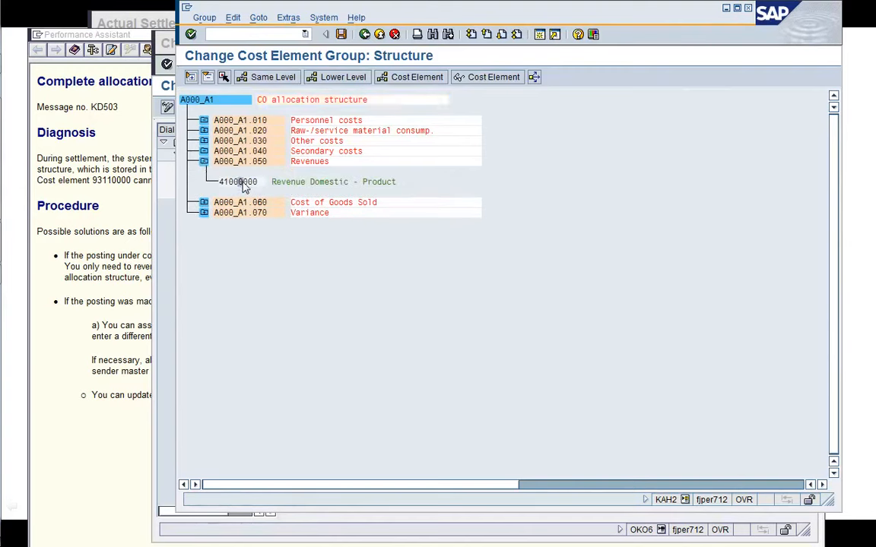
left_click(427, 79)
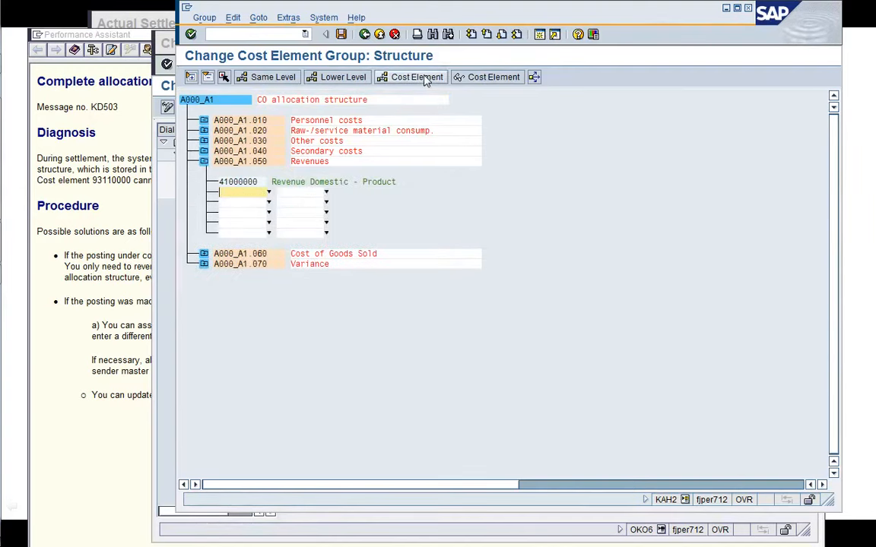
type("93110000")
key("Return")
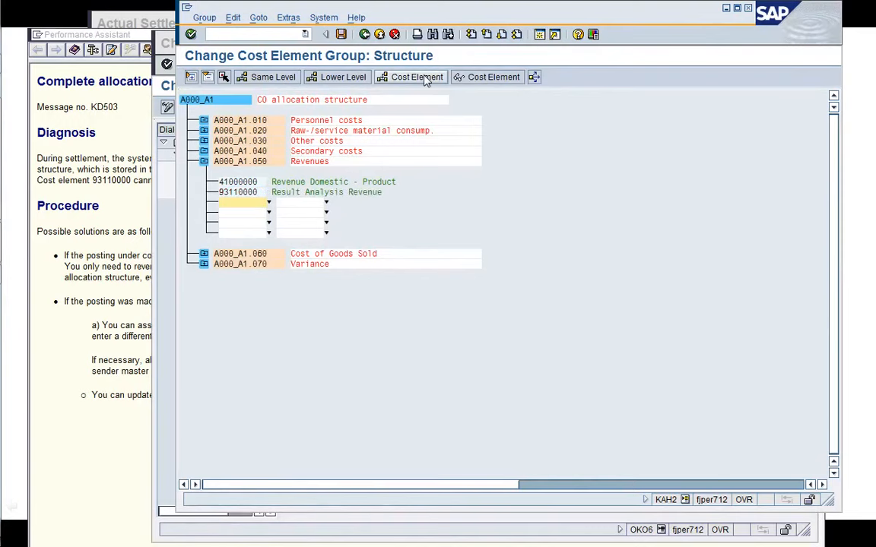
left_click(342, 35)
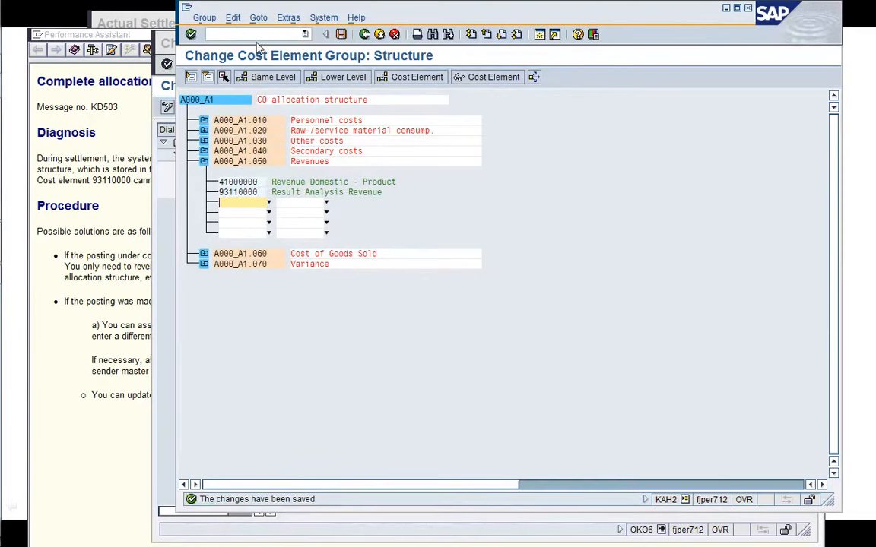
End the current cost element group session.
left_click(231, 35)
type("/i")
key("Return")
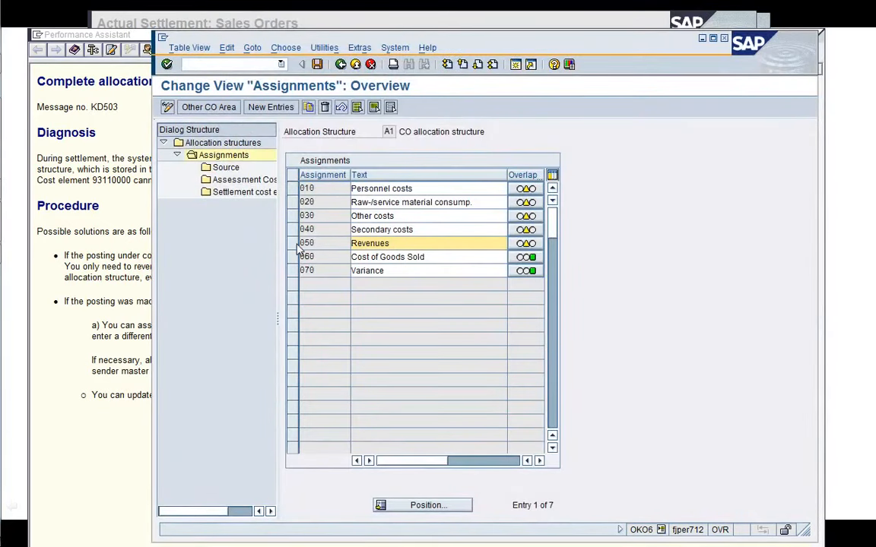
Review the source cost element group of assignment 050 Revenues in allocation structure A1, then leave the details.
left_click(293, 244)
double_click(225, 168)
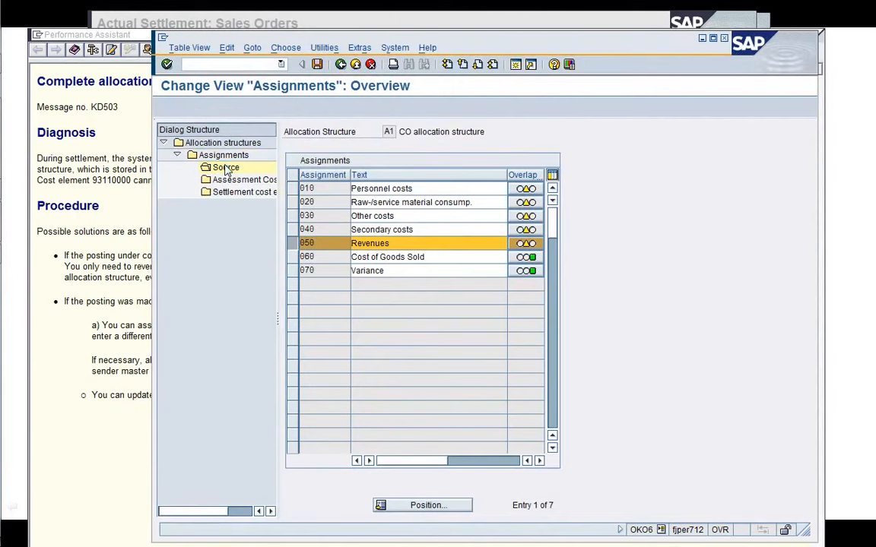
double_click(501, 204)
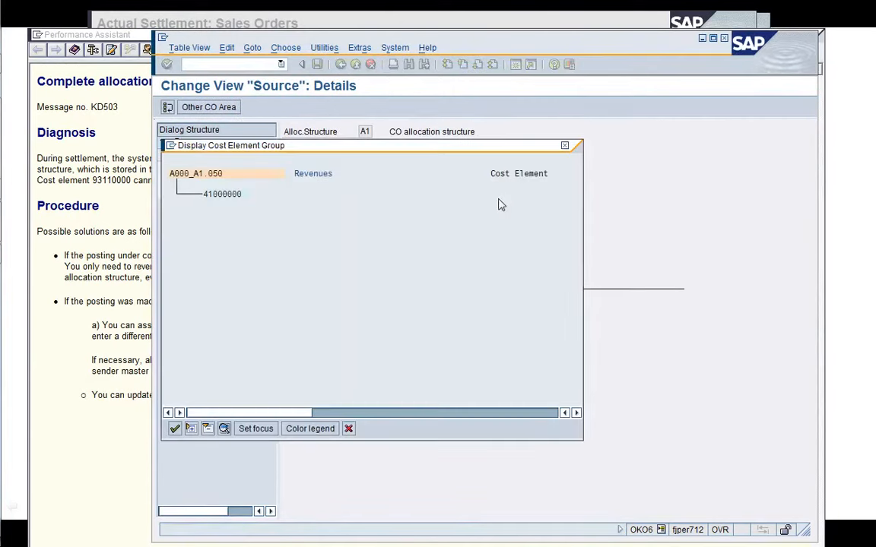
left_click(349, 429)
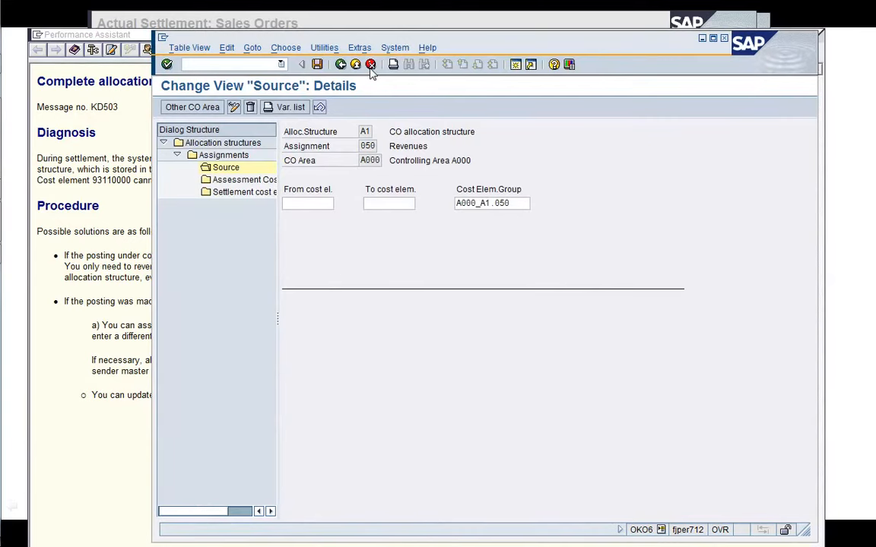
left_click(355, 67)
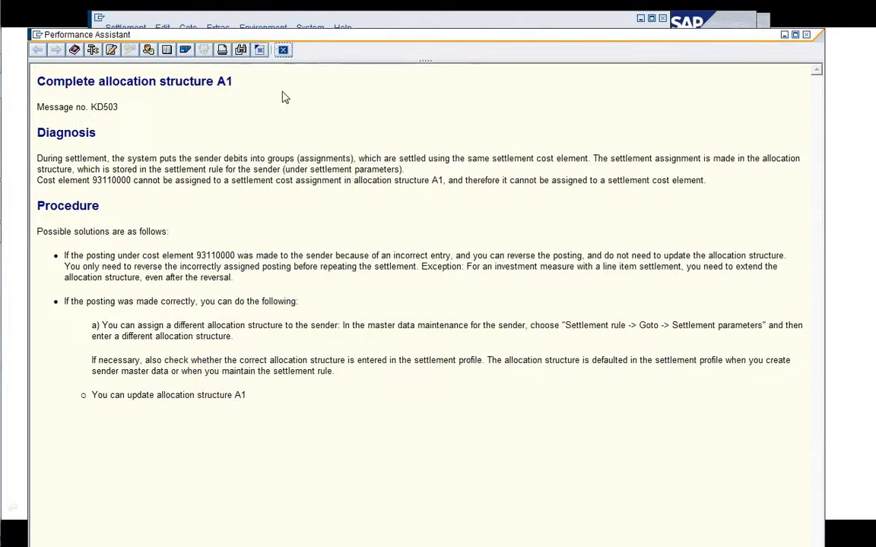
Close the help text and the old message log, and rerun the settlement test run for sales document 2453.
left_click(282, 50)
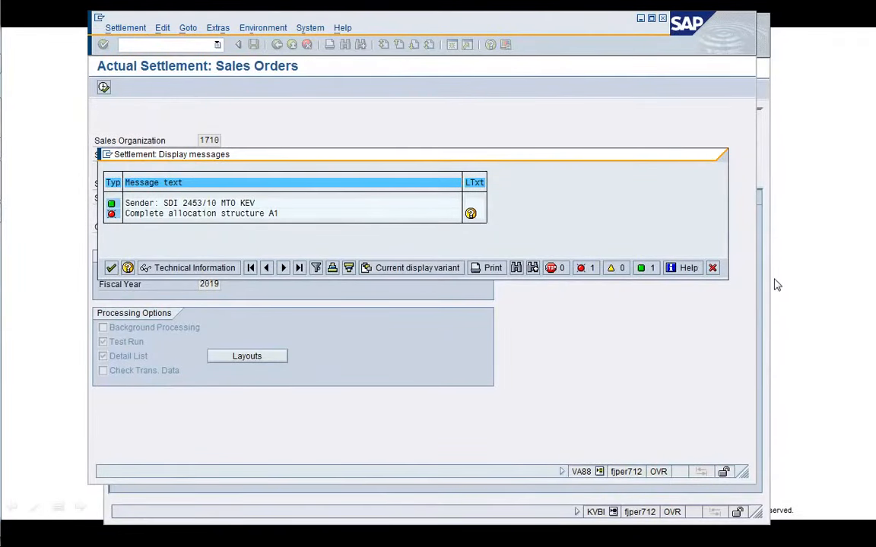
left_click(712, 268)
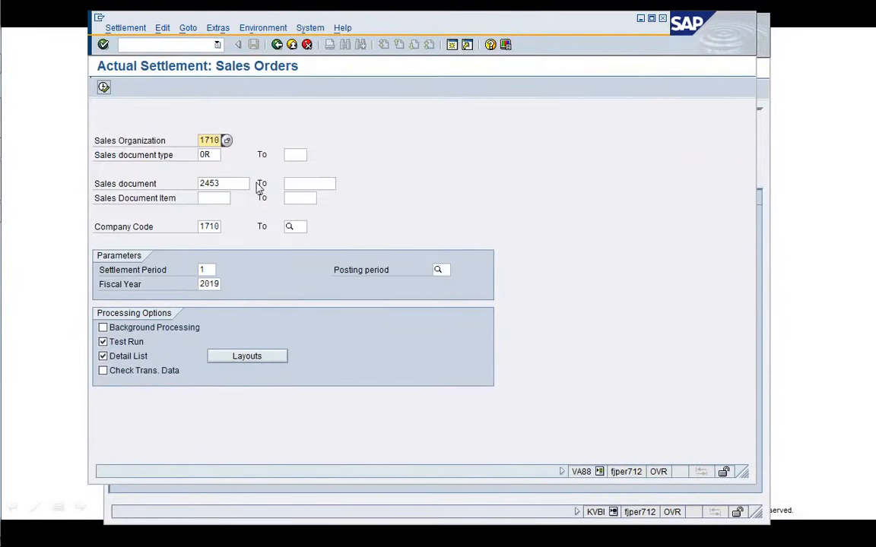
left_click(104, 87)
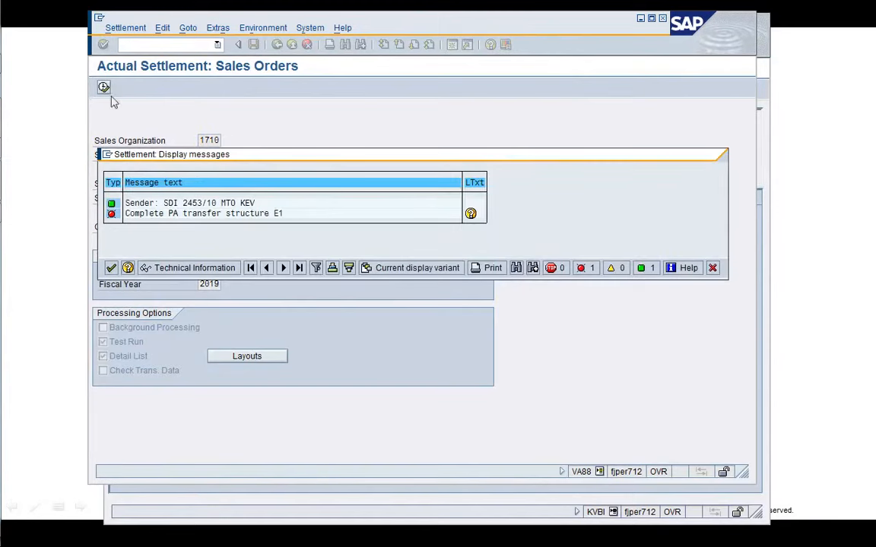
Open and read the long text of the PA transfer structure E1 error message.
double_click(304, 217)
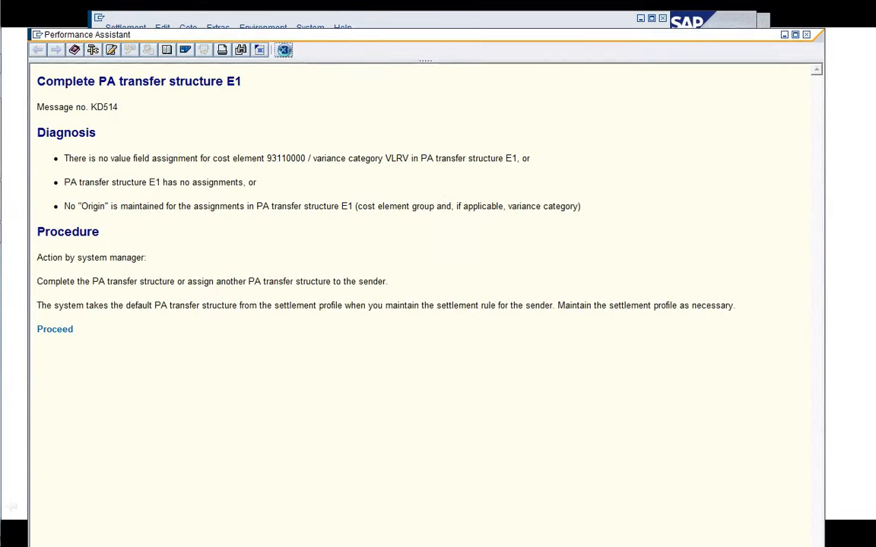
left_click(284, 50)
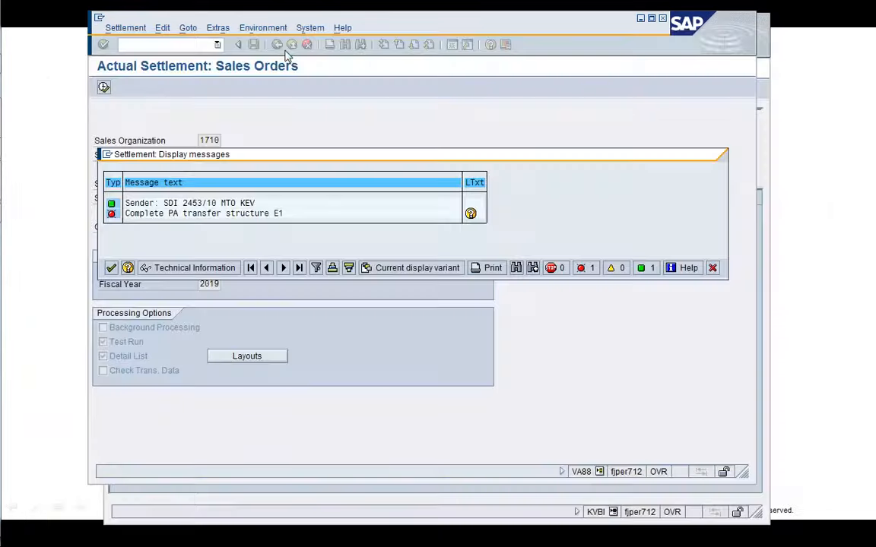
Open a new session with transaction KAH2 and open cost element group PA_A000_E1 for change.
left_click(766, 293)
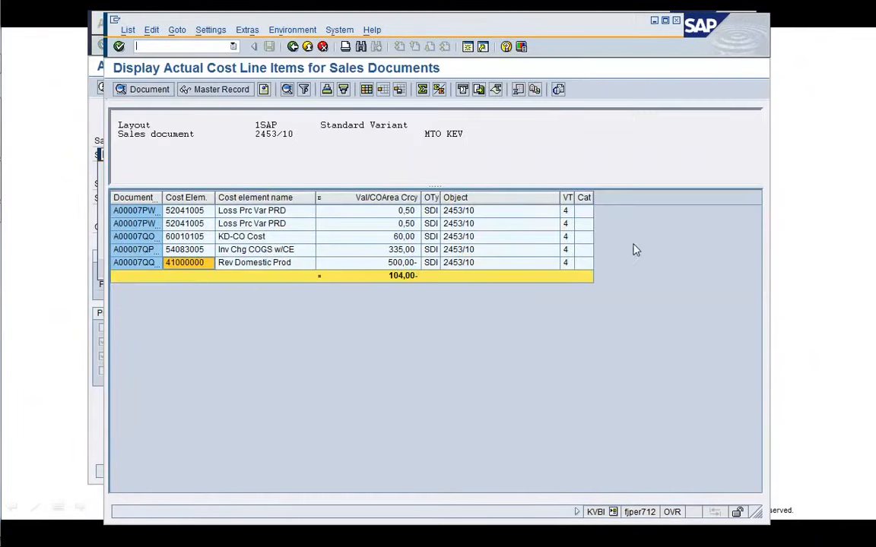
left_click(467, 47)
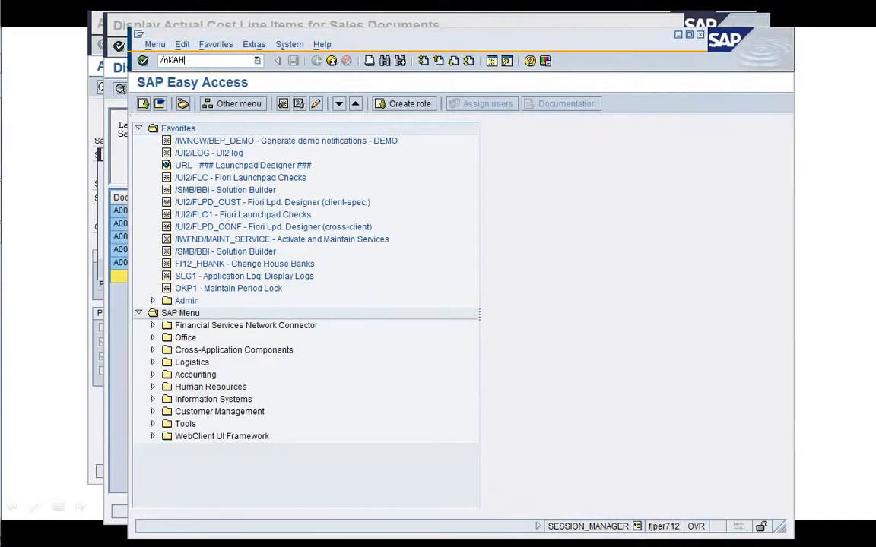
key("Return")
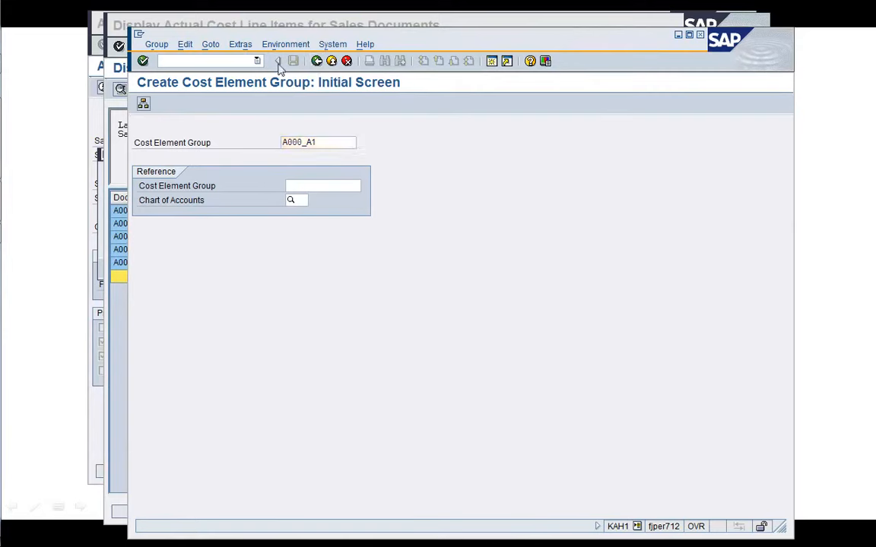
left_click(317, 61)
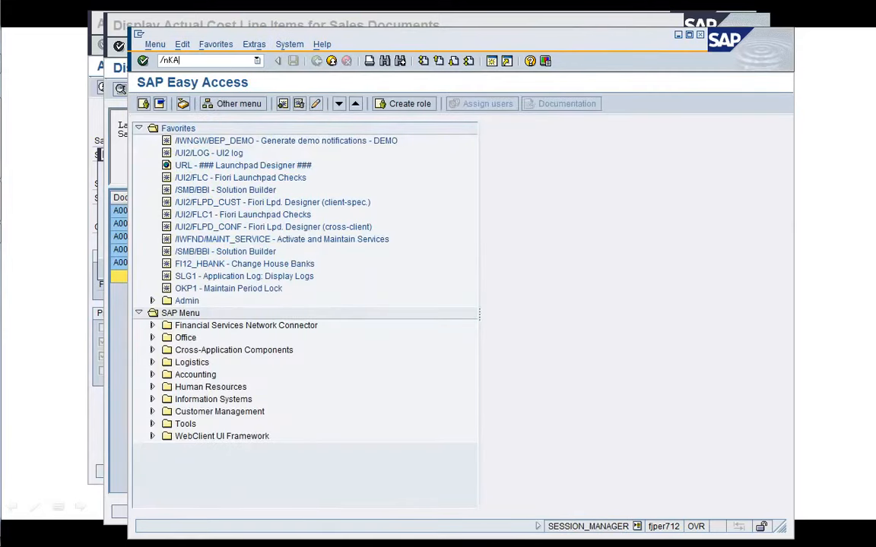
type("/nKAH2")
key("Return")
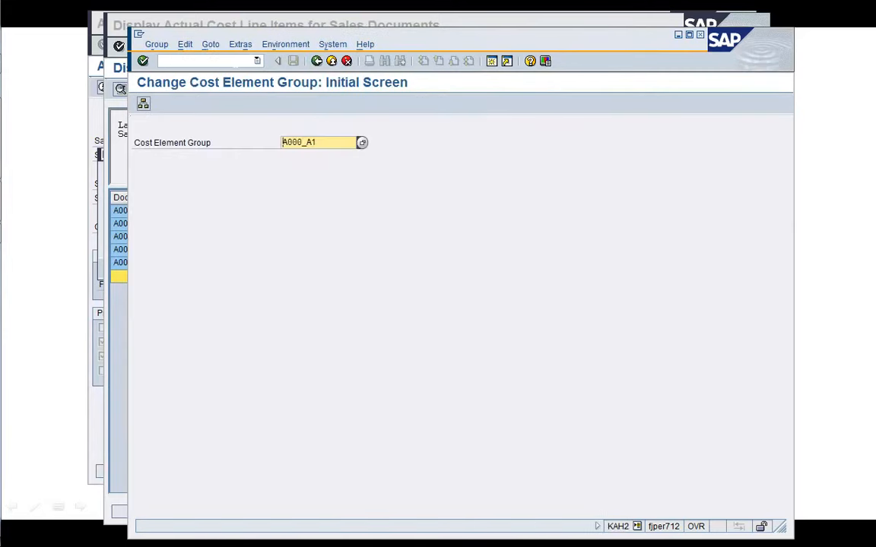
key("BackSpace")
key("BackSpace")
key("BackSpace")
key("BackSpace")
key("BackSpace")
key("BackSpace")
key("BackSpace")
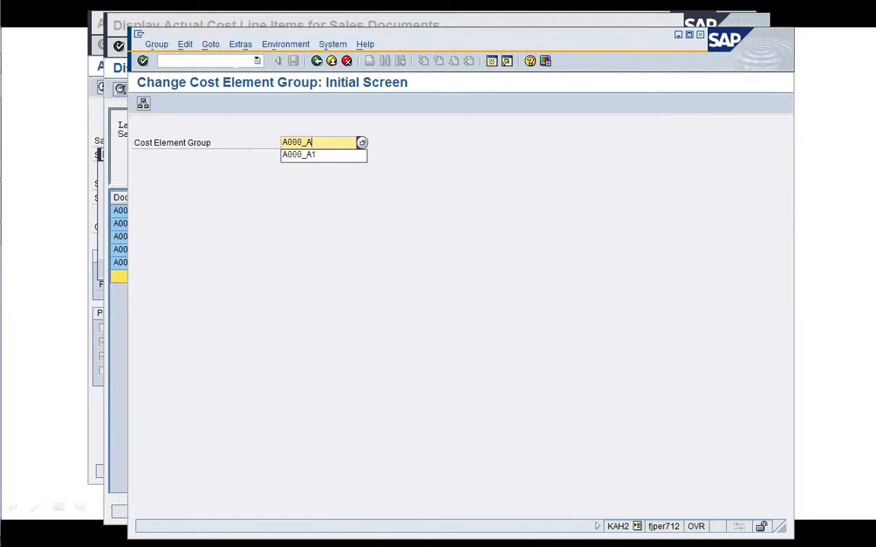
key("Down")
key("Down")
key("Return")
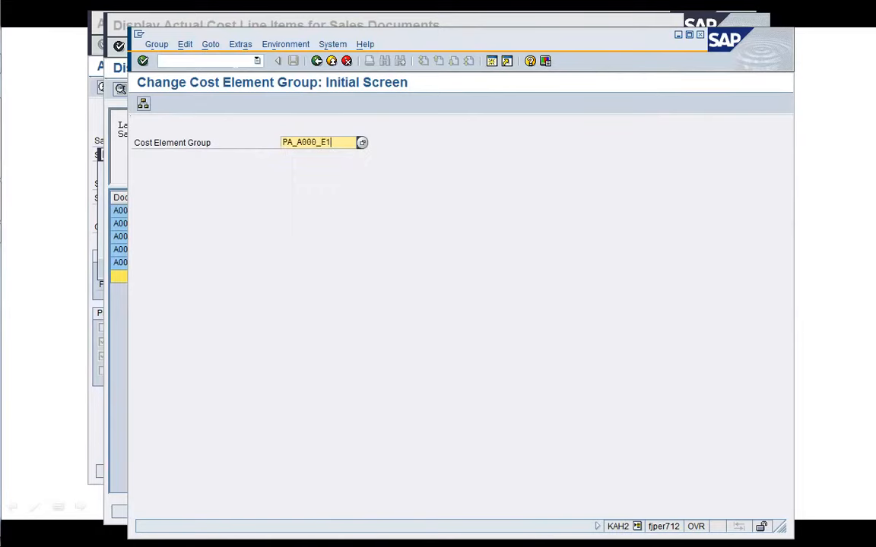
key("Return")
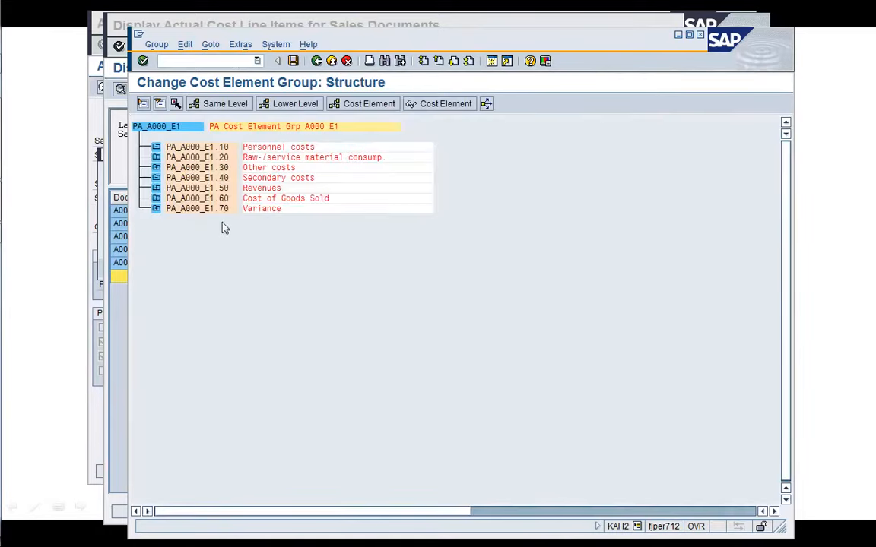
Add cost element 93110000 under node PA_A000_E1.50 Revenues, save, and go back.
left_click(156, 188)
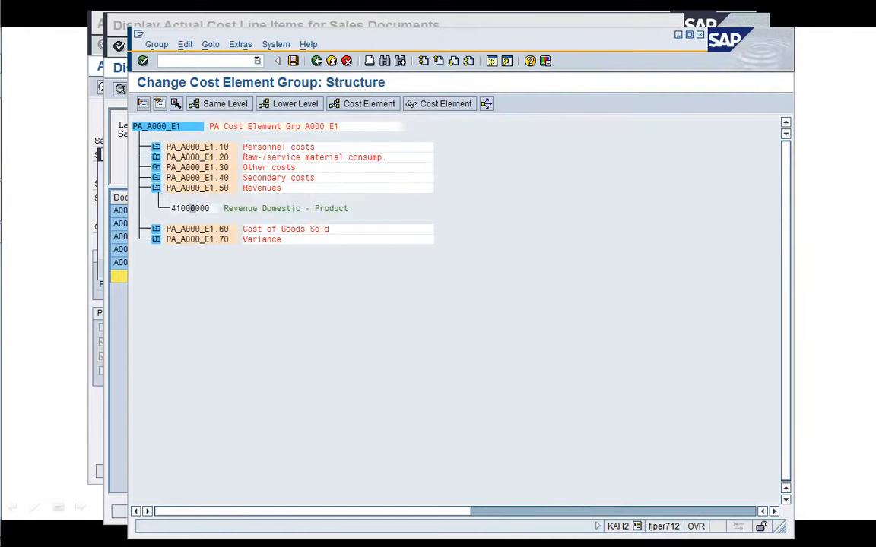
left_click(354, 105)
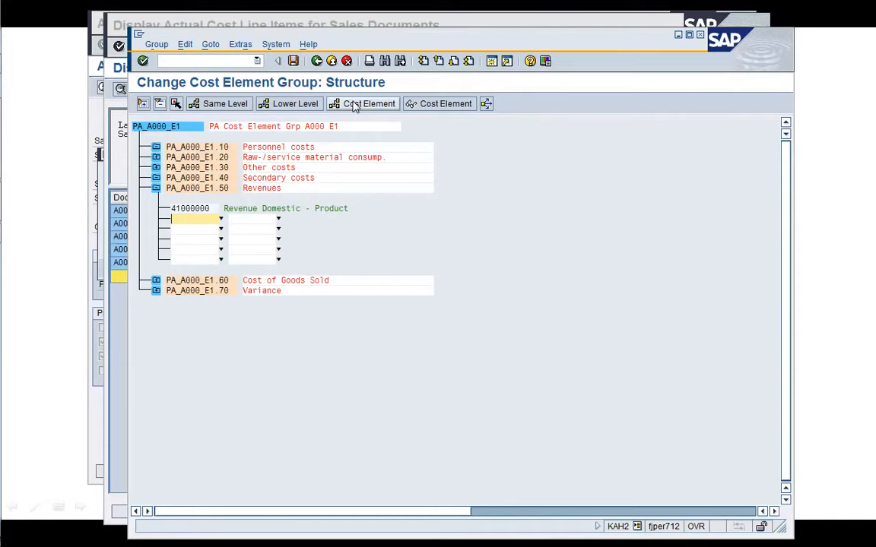
type("93110000")
key("Return")
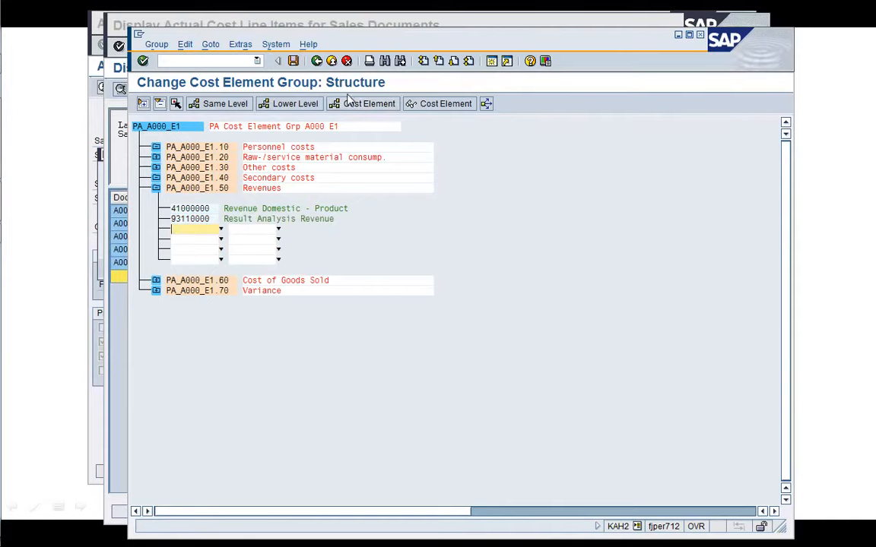
left_click(294, 64)
left_click(317, 63)
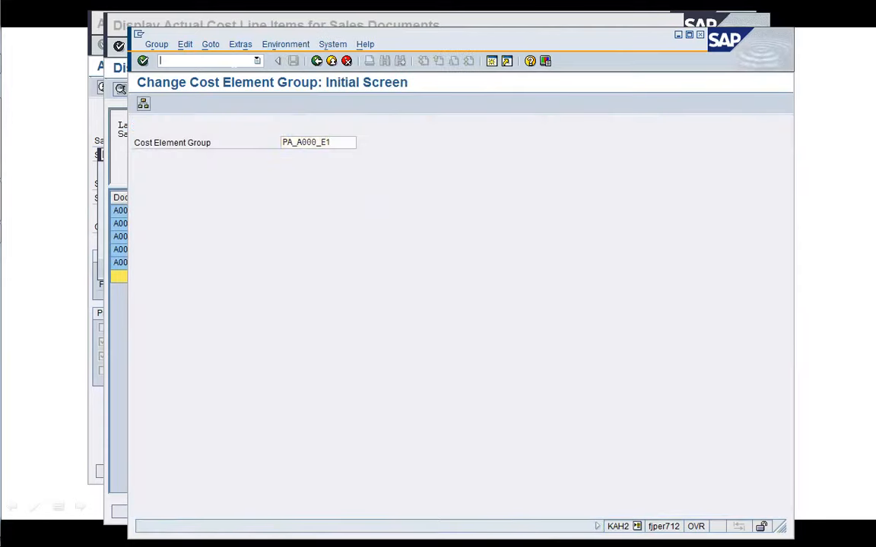
Check the source cost element group of assignment line 50 Revenues in PA transfer structure E1 via KEI1.
type("/nKEI1")
key("Return")
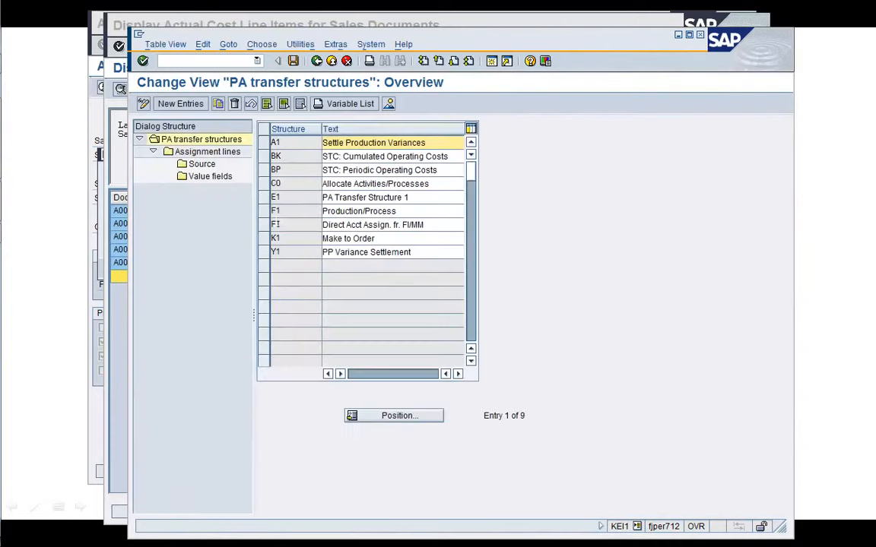
left_click(266, 200)
double_click(217, 152)
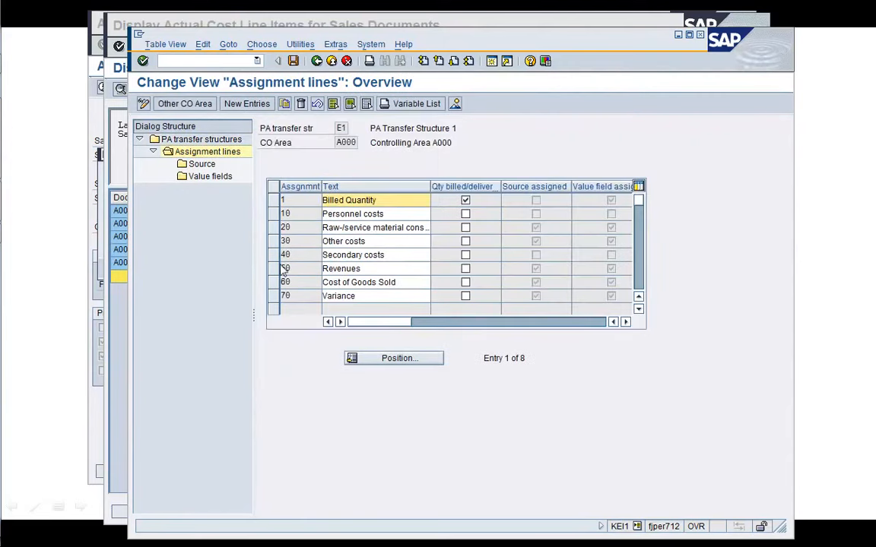
left_click(273, 268)
double_click(201, 165)
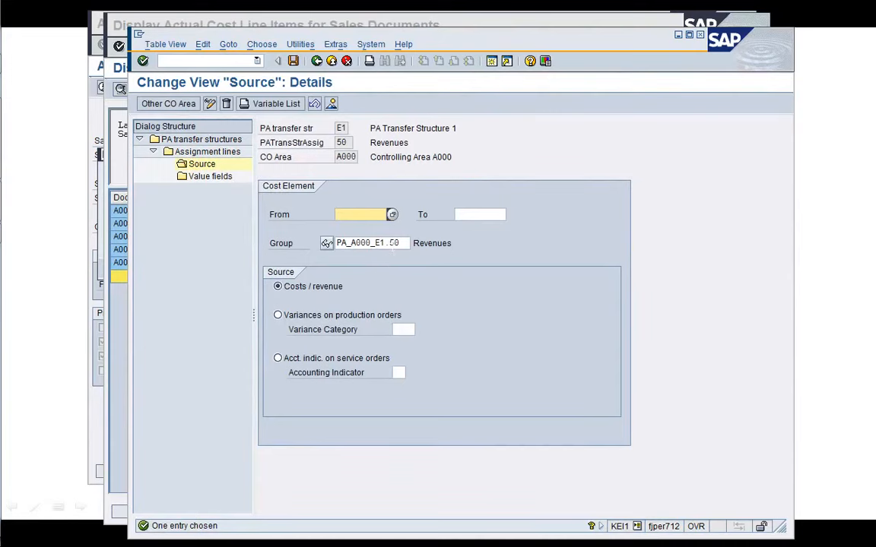
double_click(391, 245)
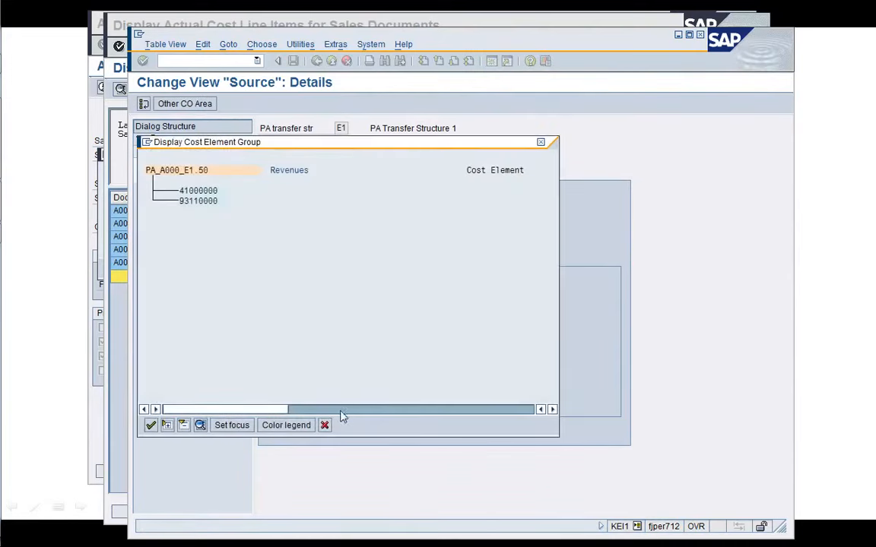
left_click(325, 425)
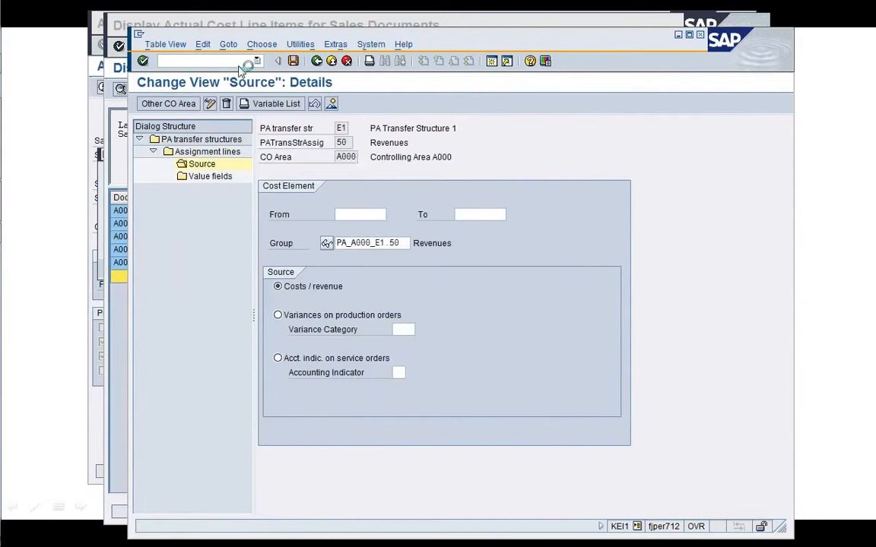
left_click(316, 61)
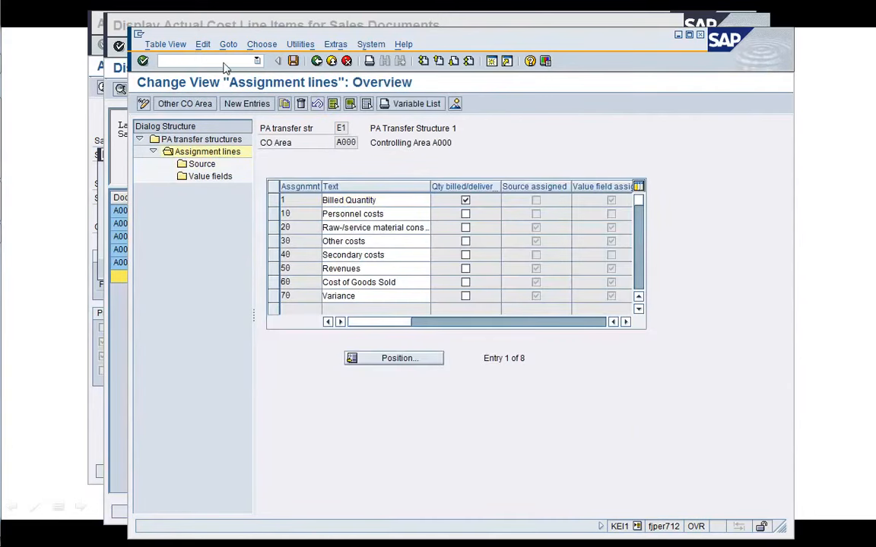
Close the configuration session and old message log, and rerun the settlement test run for sales document 2453.
key("alt+F4")
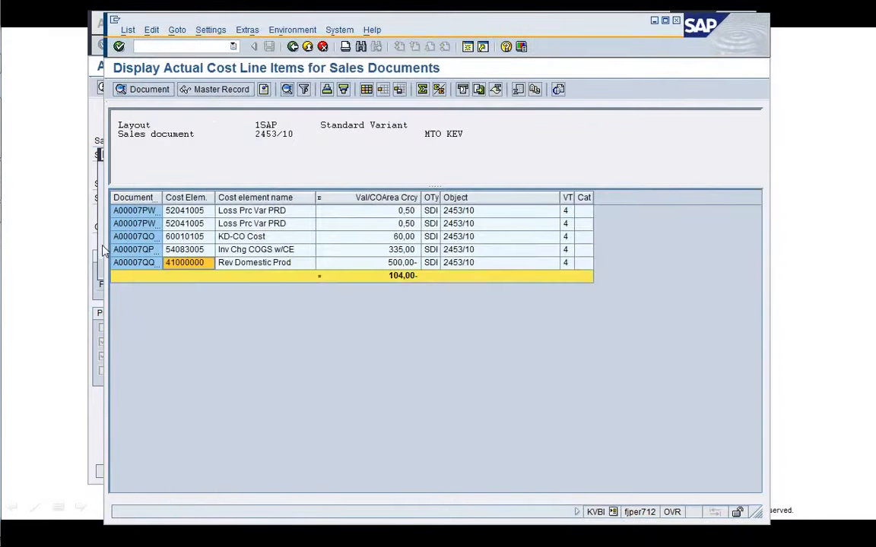
left_click(92, 220)
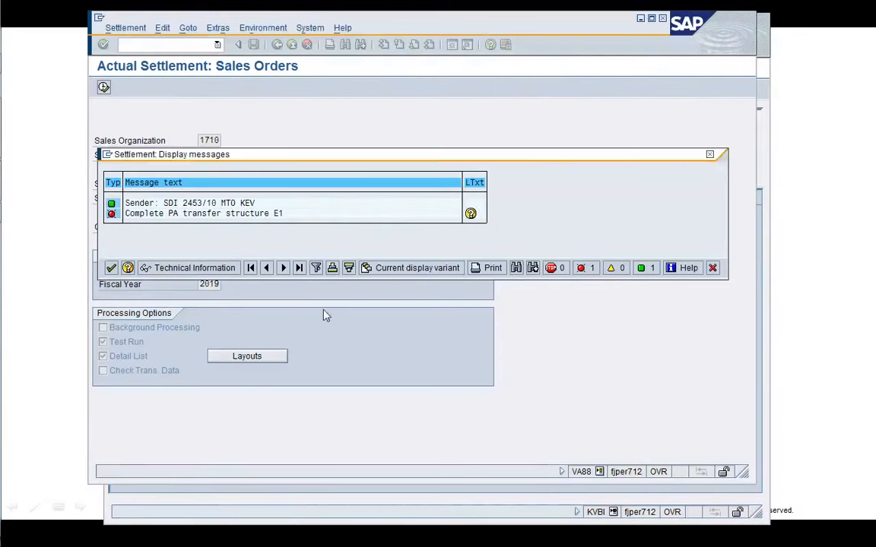
left_click(714, 268)
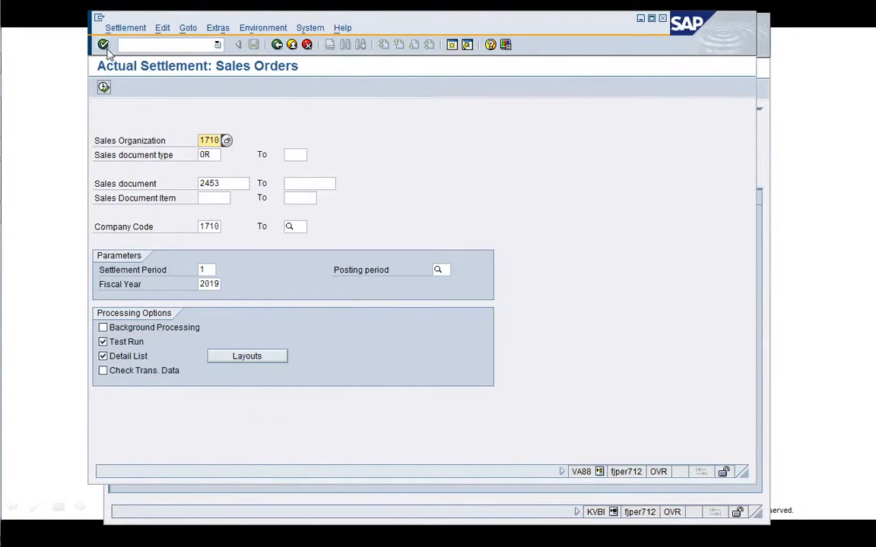
left_click(104, 88)
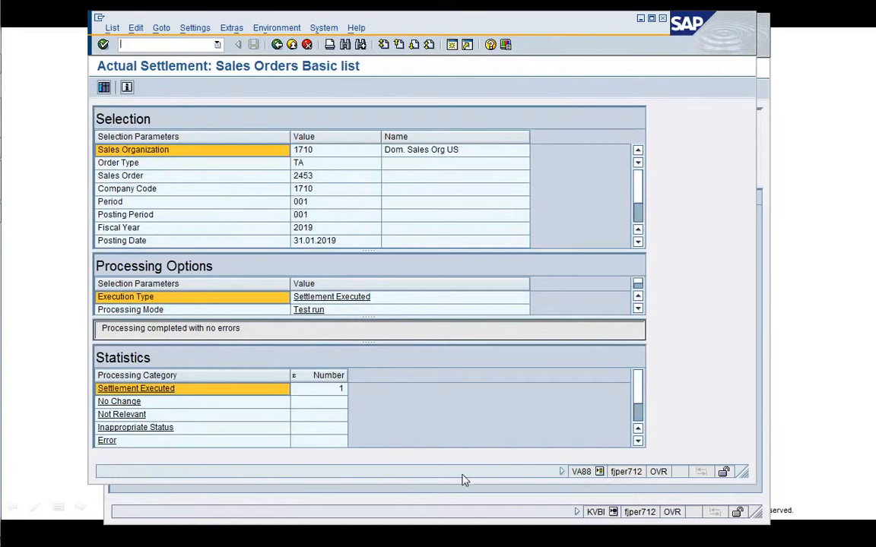
Open the detail list of settled values and inspect the settlement receiver.
left_click_drag(460, 485, 460, 514)
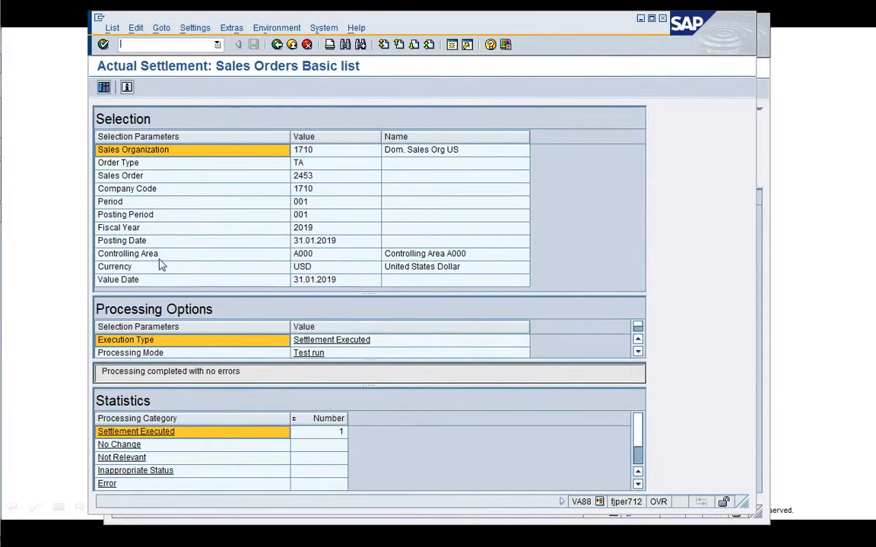
left_click(106, 89)
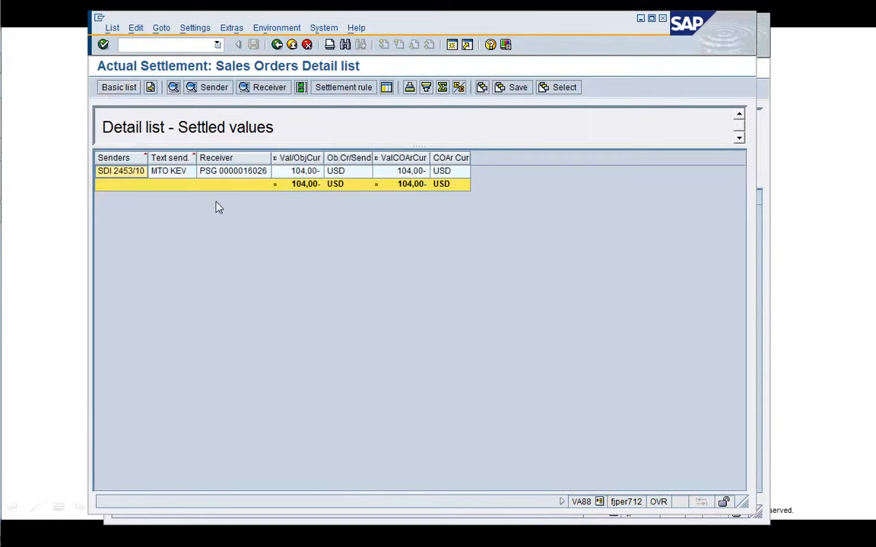
left_click(245, 175)
left_click(263, 218)
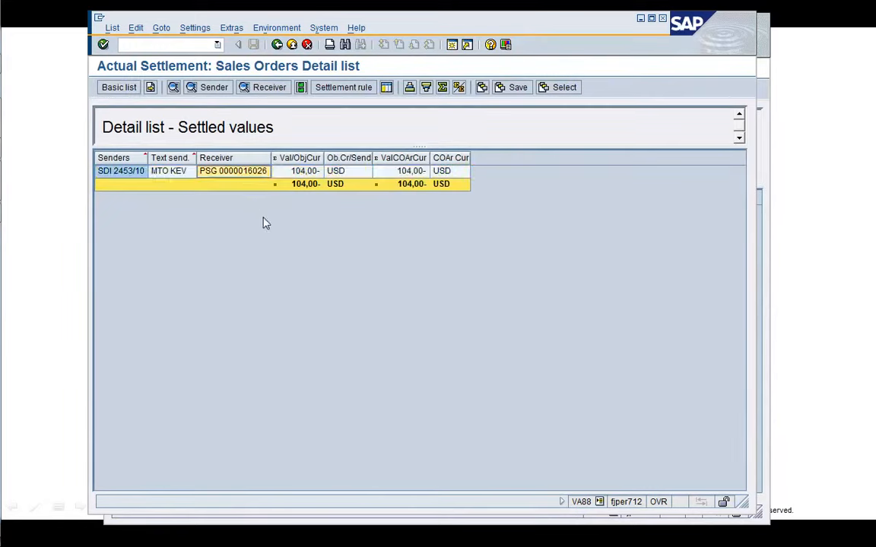
Display the sender debits of the settled values and widen the cost element and category columns.
left_click(251, 174)
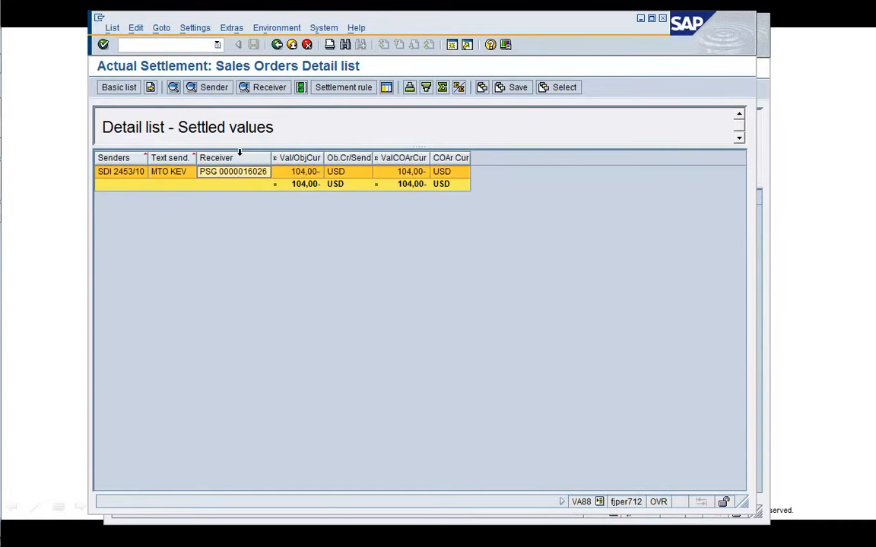
left_click(207, 87)
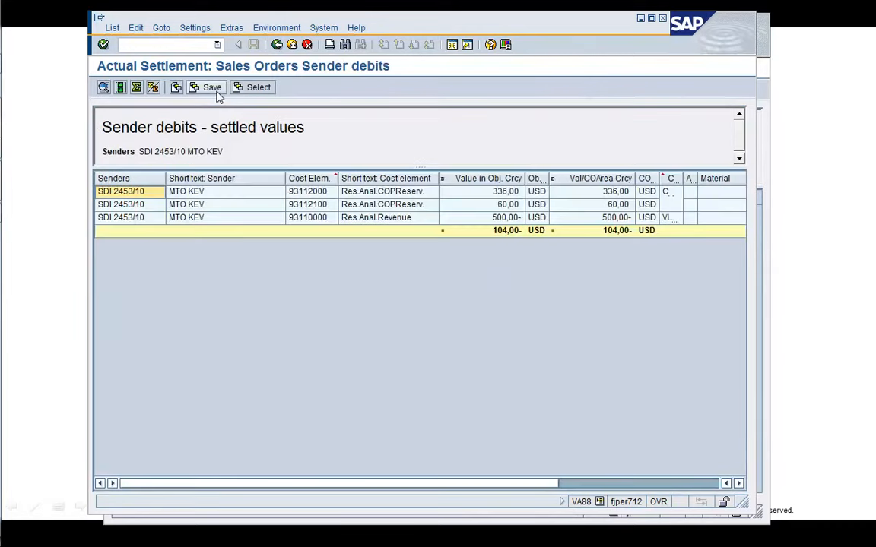
left_click_drag(284, 178, 245, 178)
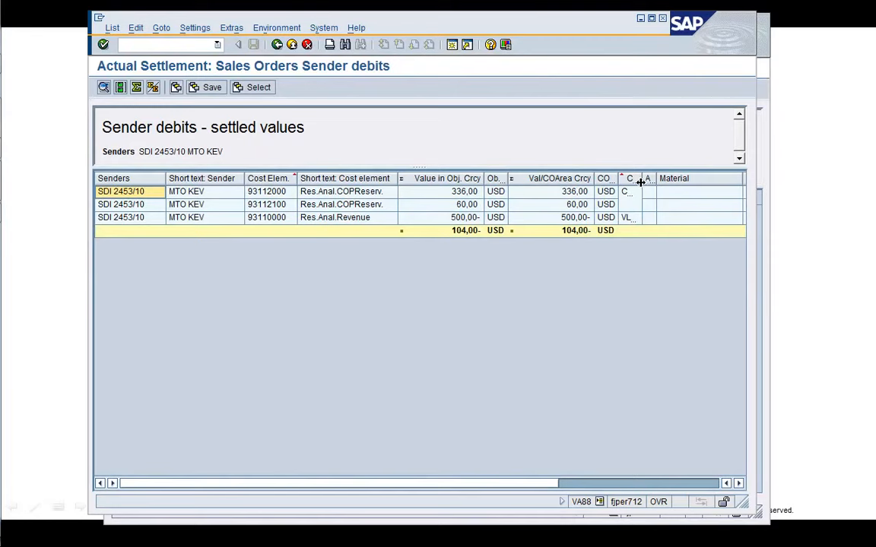
left_click_drag(641, 181, 660, 181)
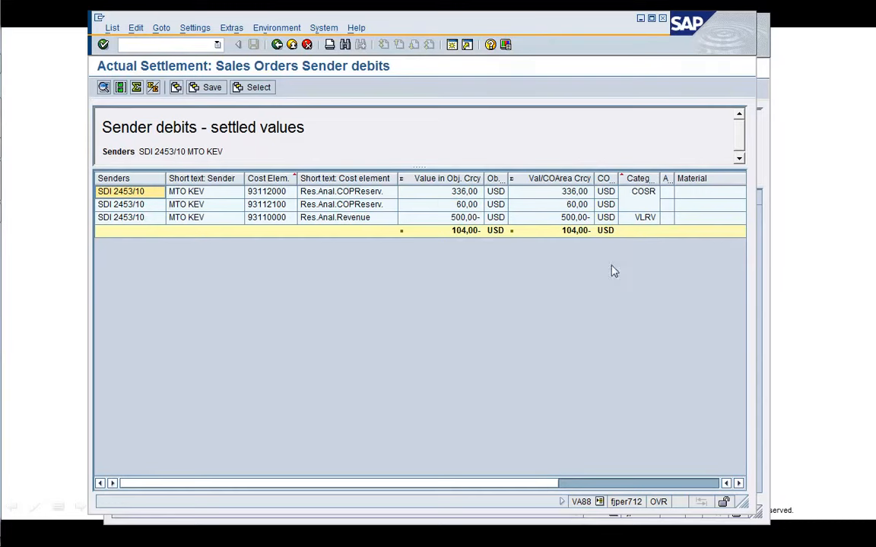
Open the actual cost line items for sales document 2453/10, review them, and return to the sender debits.
left_click(758, 170)
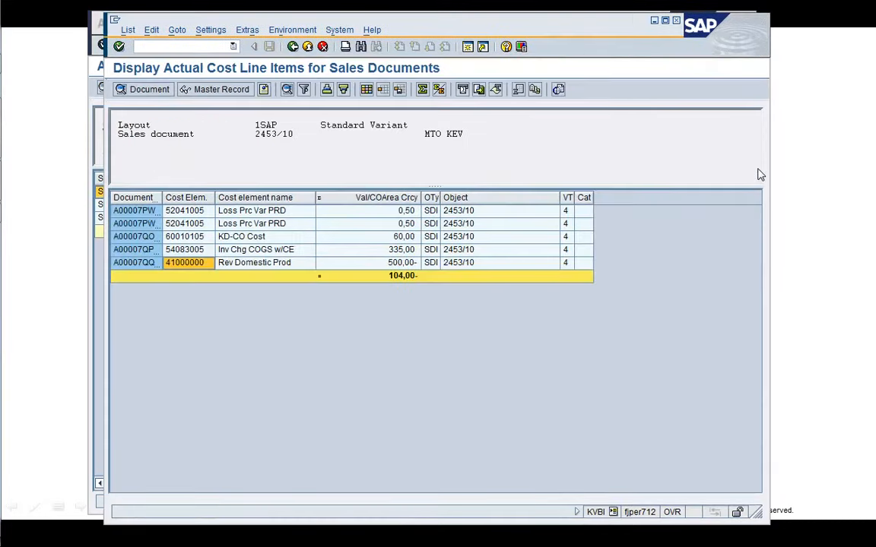
left_click_drag(537, 33, 555, 270)
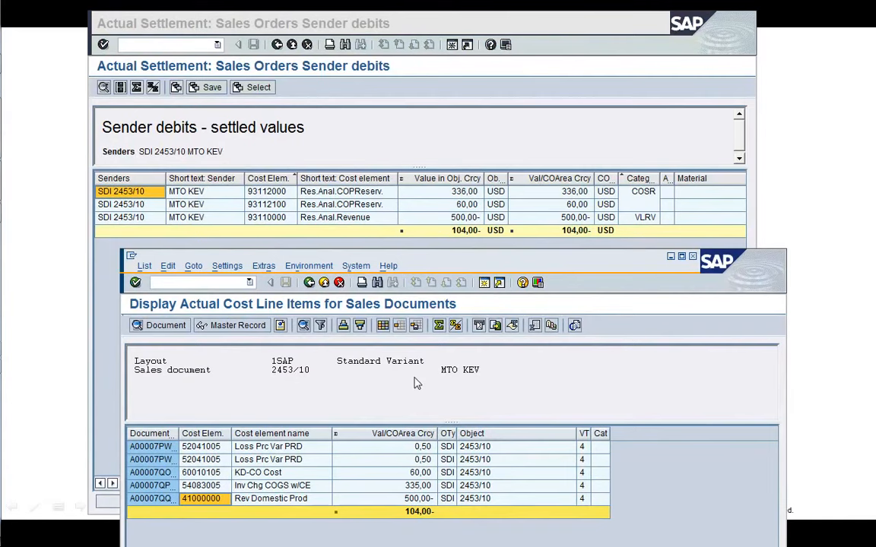
left_click_drag(396, 267, 501, 110)
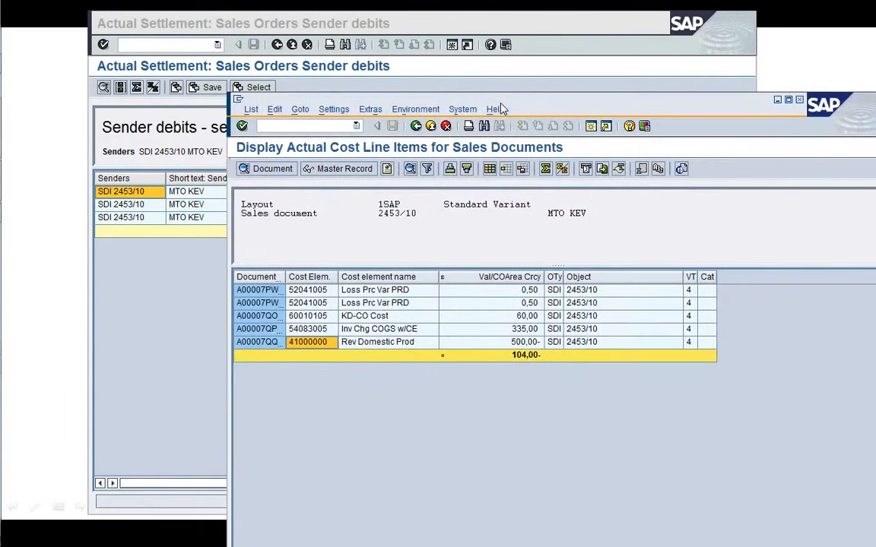
left_click(142, 258)
left_click(276, 44)
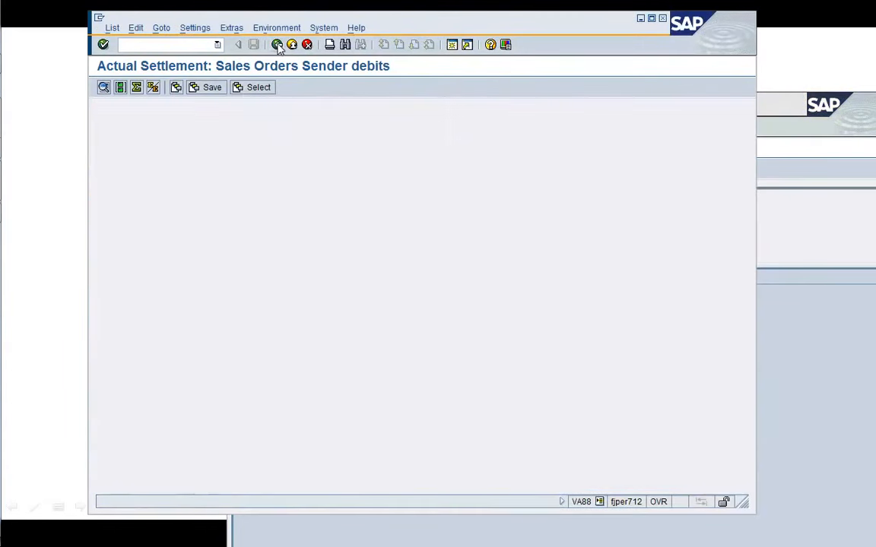
Display the receiver debits, then the accrued values for FI, and return to the settled values detail list.
left_click(267, 88)
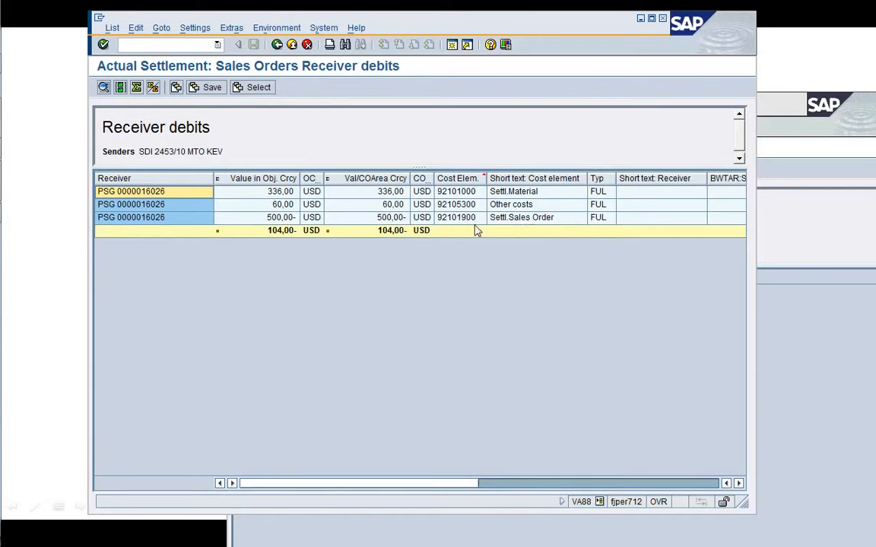
left_click(277, 45)
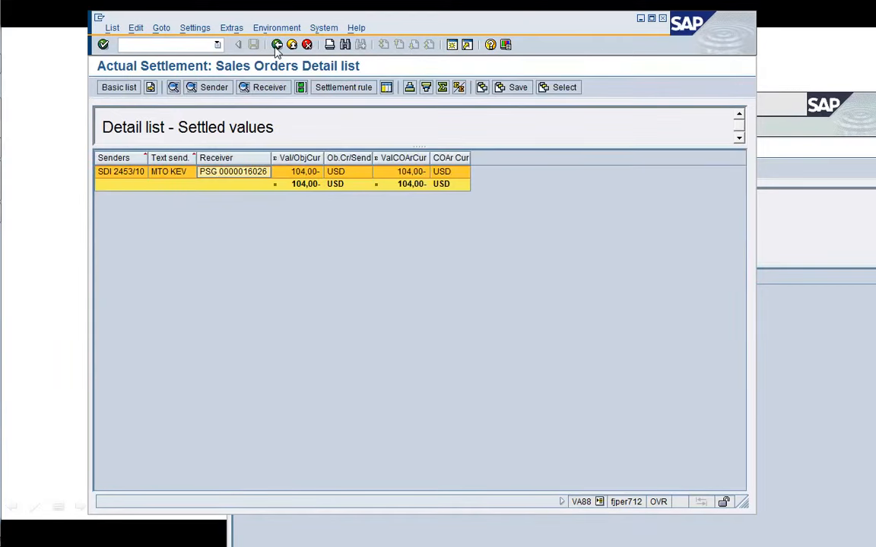
left_click(151, 87)
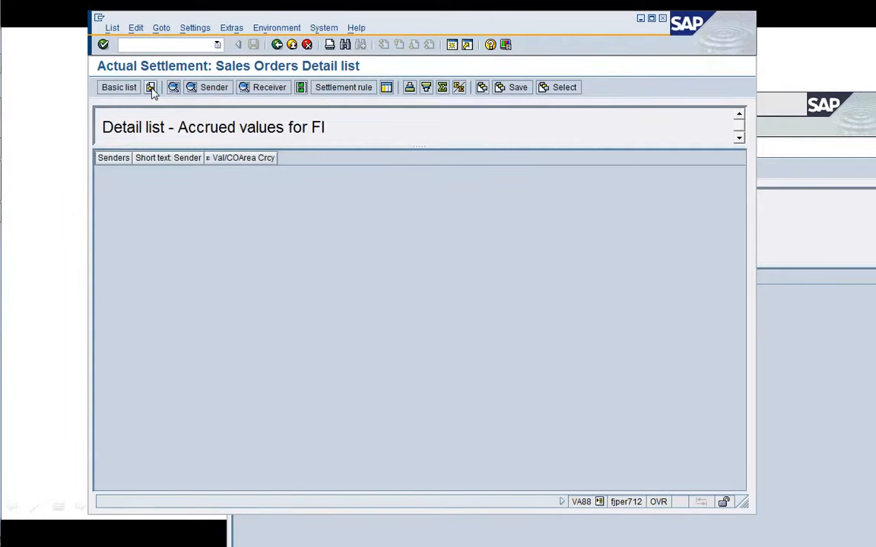
left_click(151, 88)
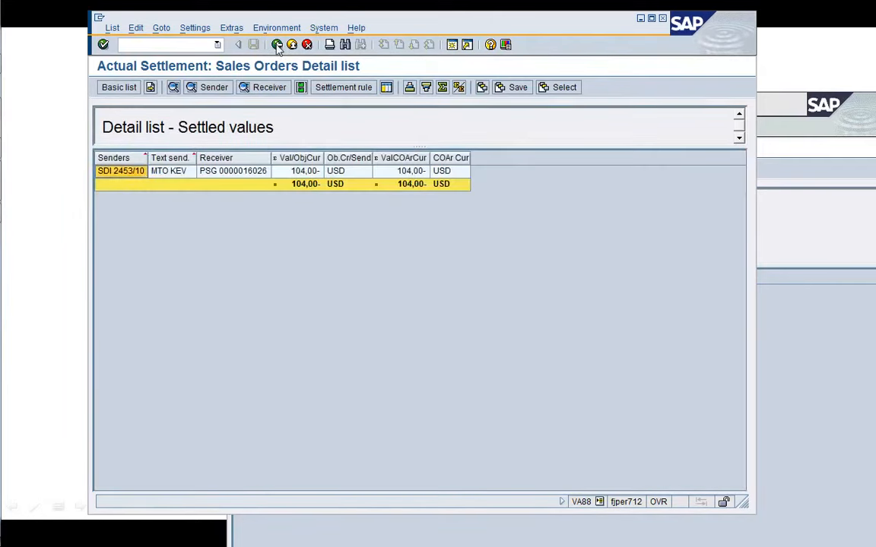
Return to the settlement selection screen, turn off Test Run, and execute the actual settlement of sales document 2453.
left_click(276, 45)
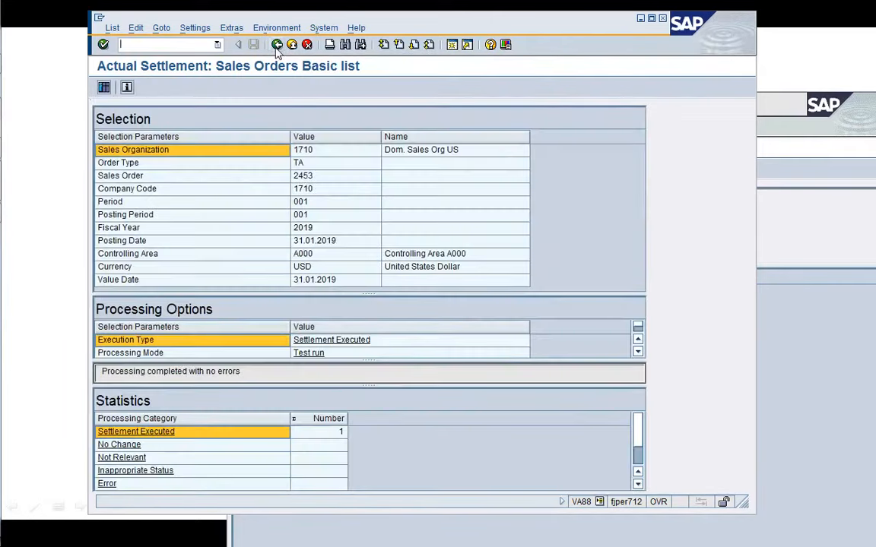
left_click(277, 44)
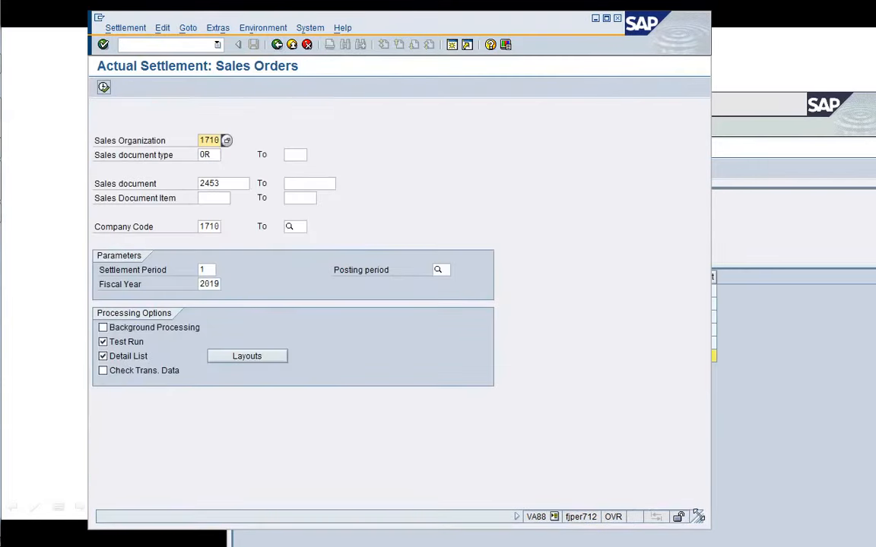
left_click(104, 343)
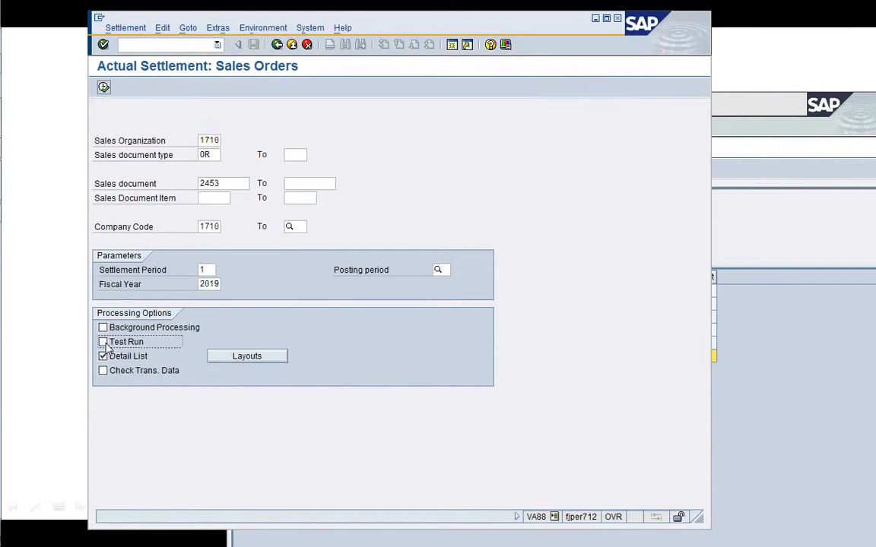
left_click(104, 88)
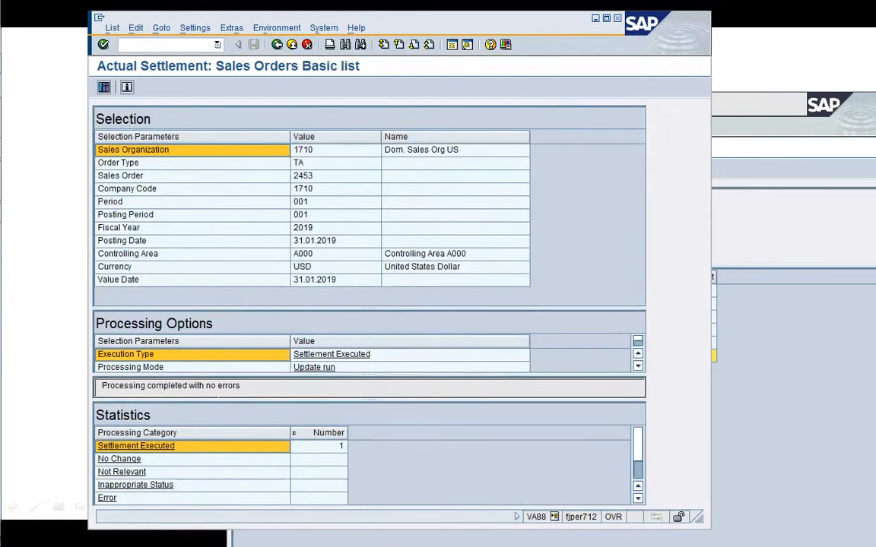
left_click(104, 88)
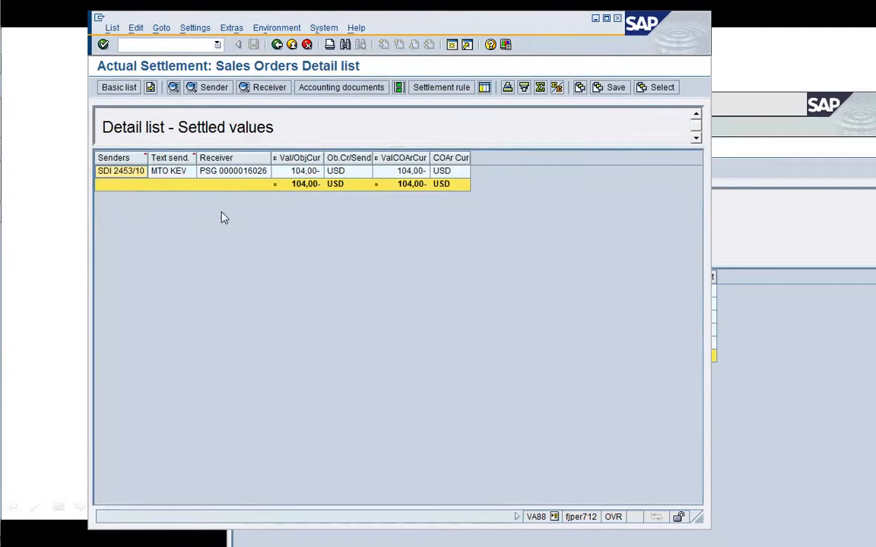
left_click(287, 173)
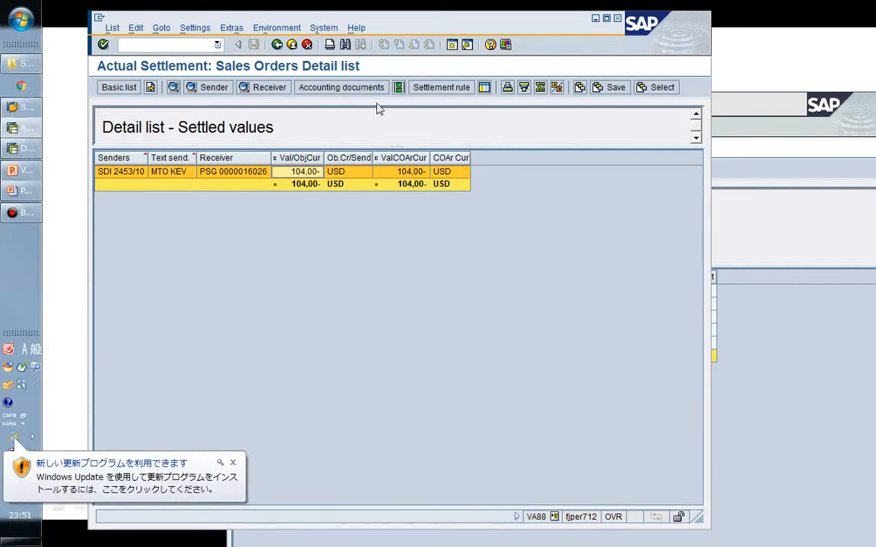
left_click(233, 463)
left_click(347, 120)
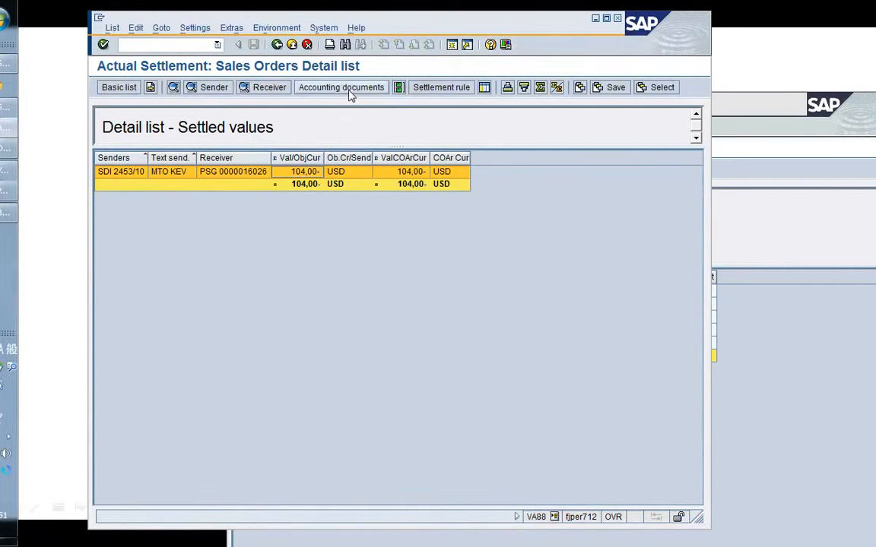
left_click(349, 89)
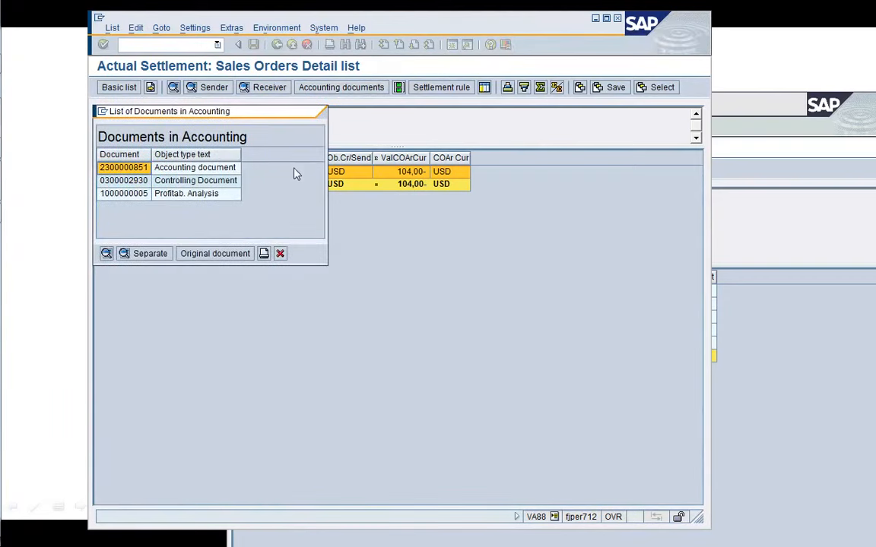
double_click(199, 169)
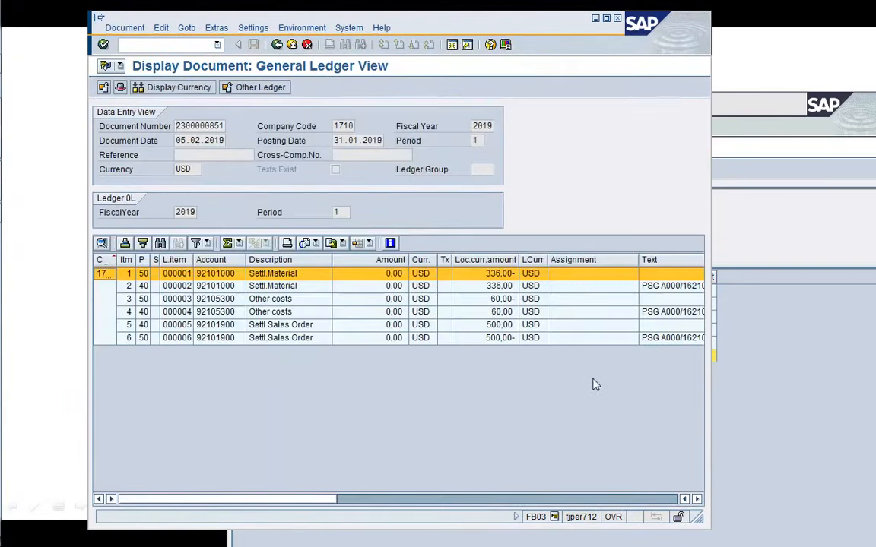
Enlarge the document window and open the first G/L line item to check its account assignment, then go back.
left_click_drag(700, 519, 837, 459)
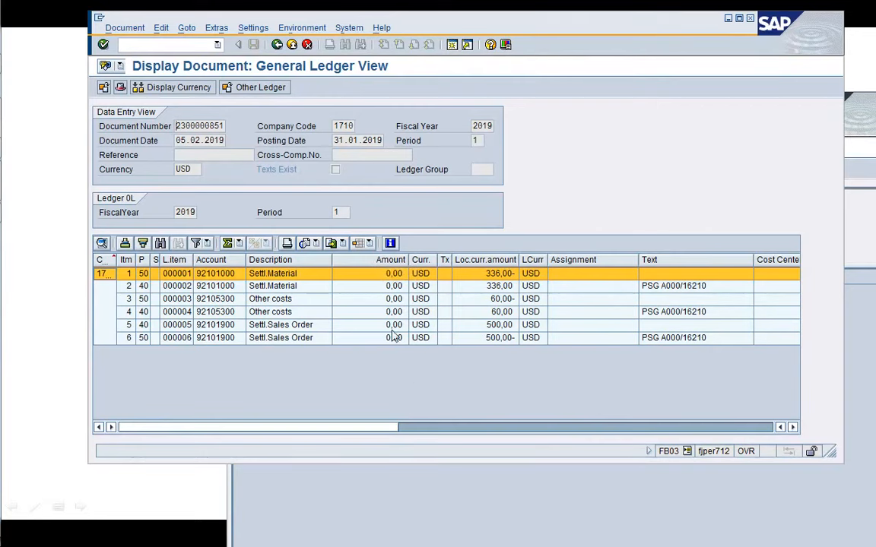
left_click(489, 280)
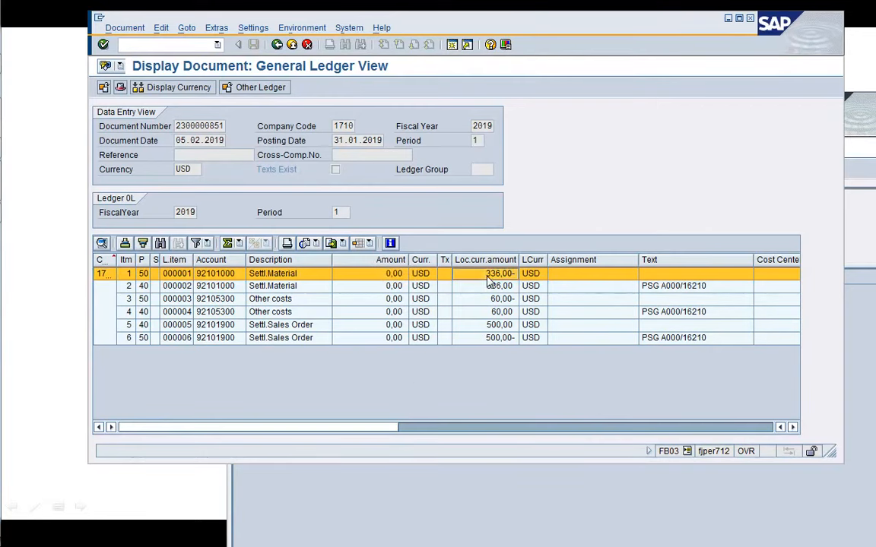
double_click(489, 279)
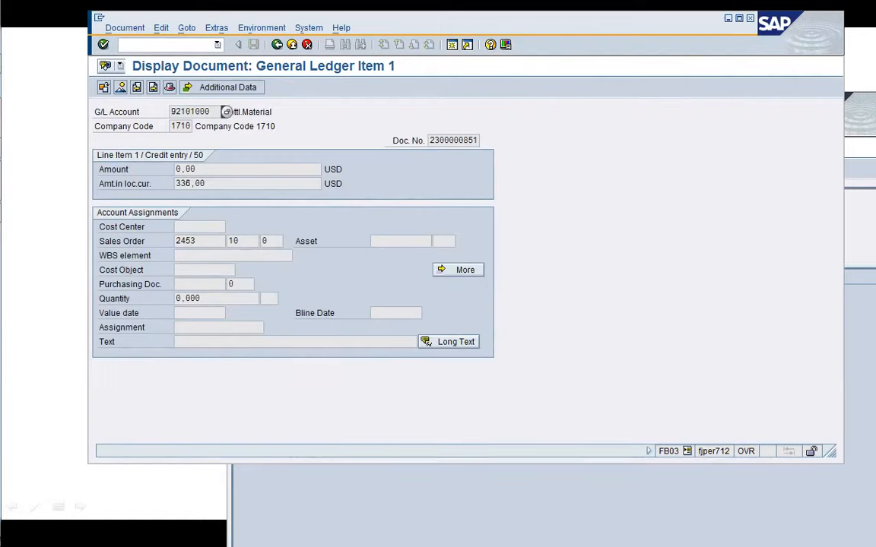
left_click(277, 44)
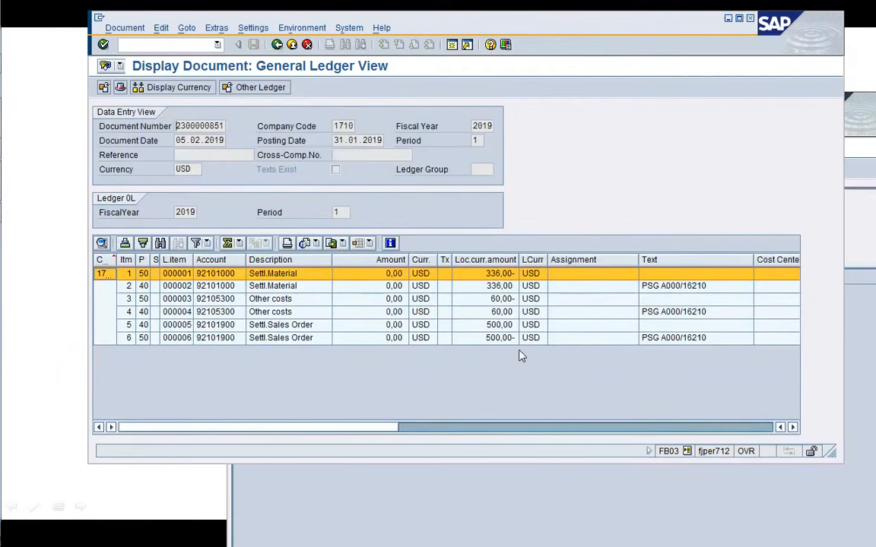
Examine the remaining columns of the G/L document line items, including sales document, profit center and segment.
left_click(669, 313)
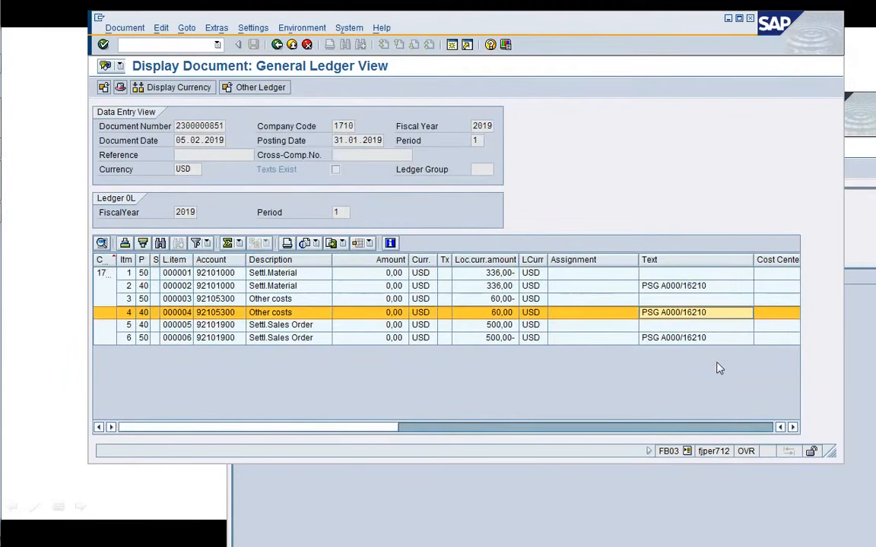
key("Right")
key("Right")
key("Right")
key("Right")
key("Right")
key("Right")
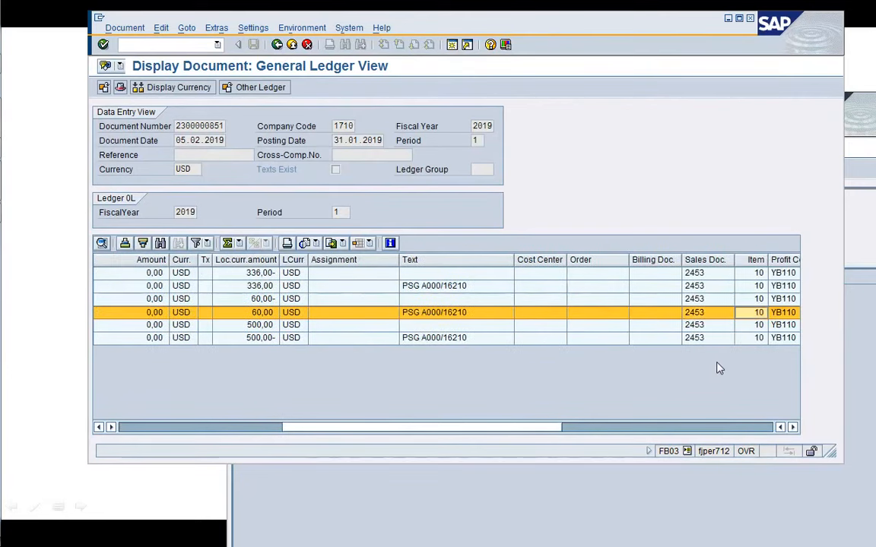
key("Right")
key("Right")
key("Right")
key("Right")
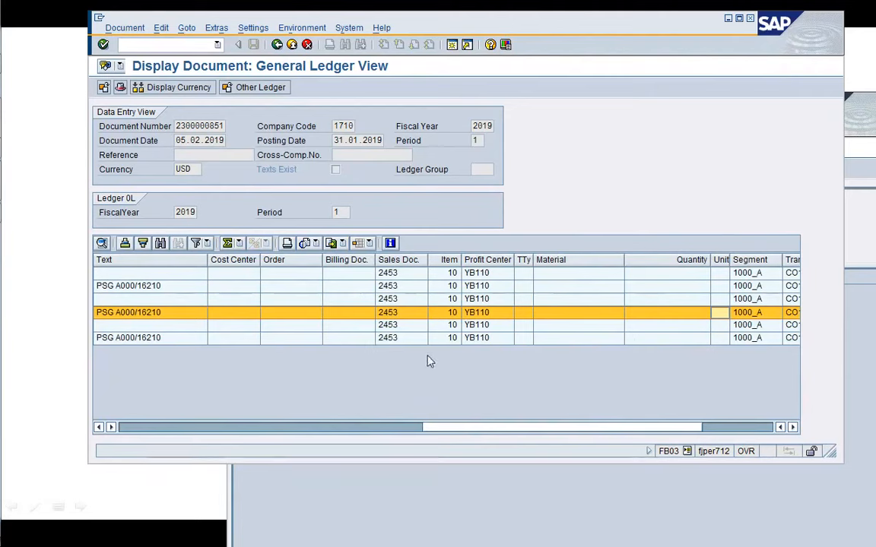
left_click(404, 329)
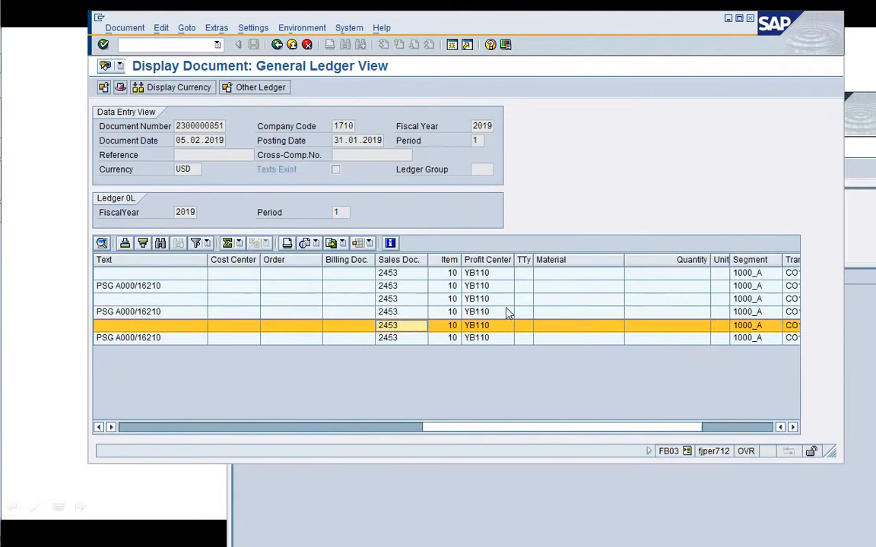
left_click(509, 301)
key("Right")
key("Right")
key("Right")
key("Right")
key("Right")
key("Right")
key("Right")
key("Right")
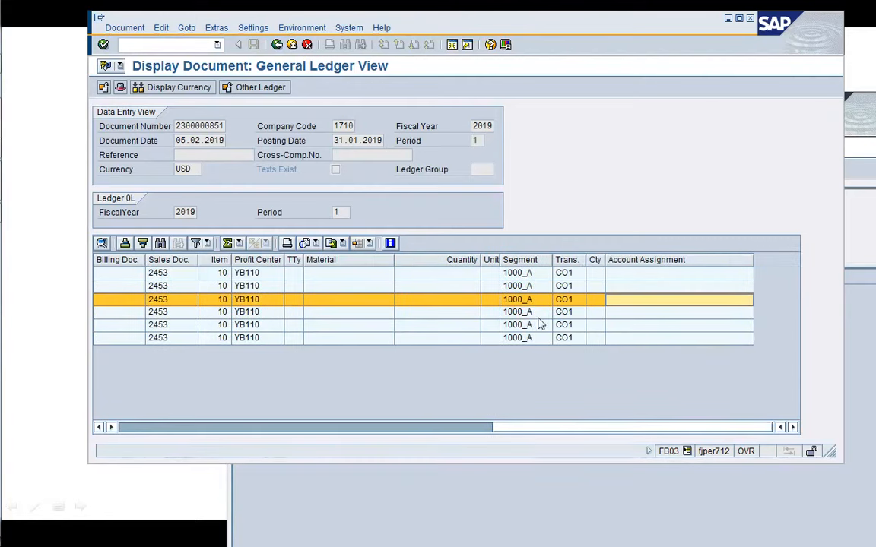
left_click(277, 45)
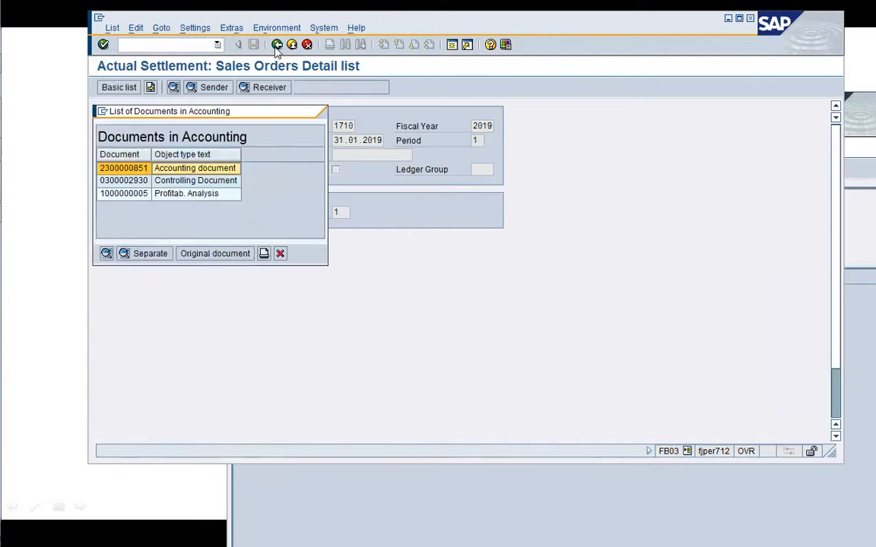
double_click(216, 181)
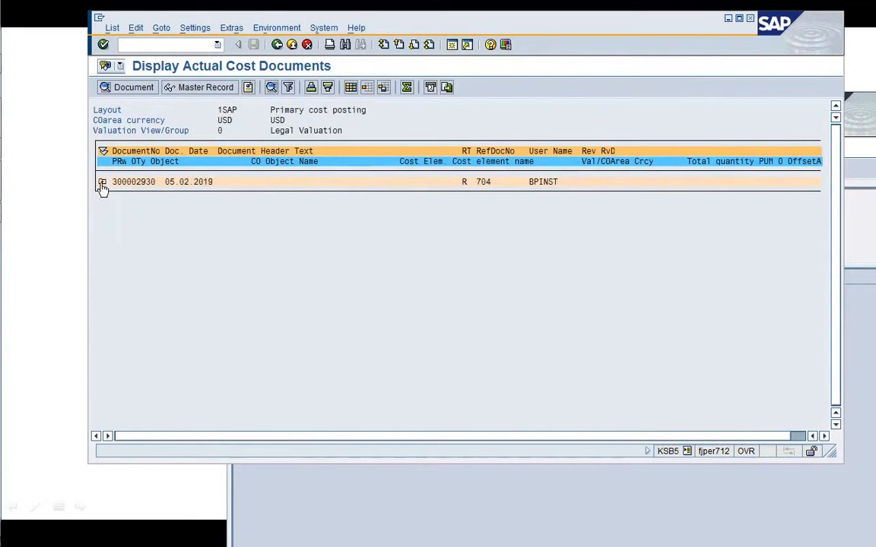
left_click(102, 185)
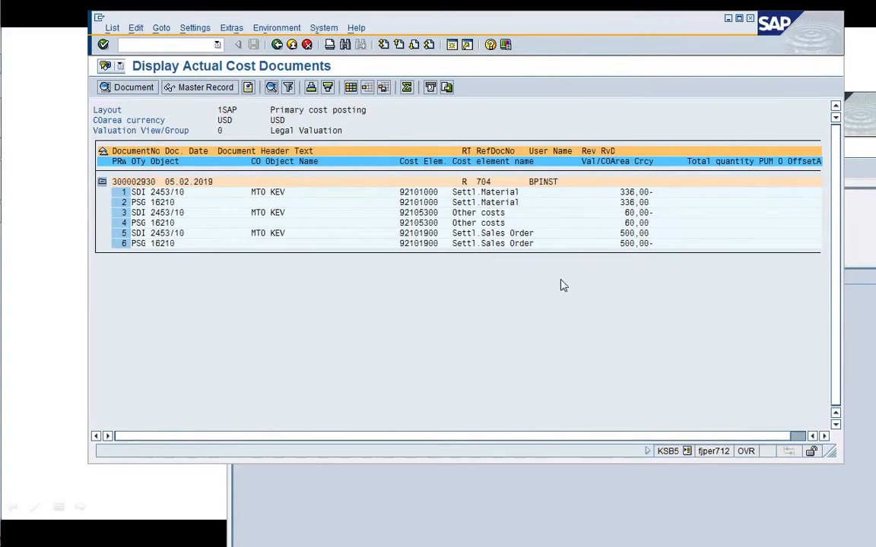
Bring up the actual cost line items for sales document 2453/10 in the other session window.
left_click(553, 492)
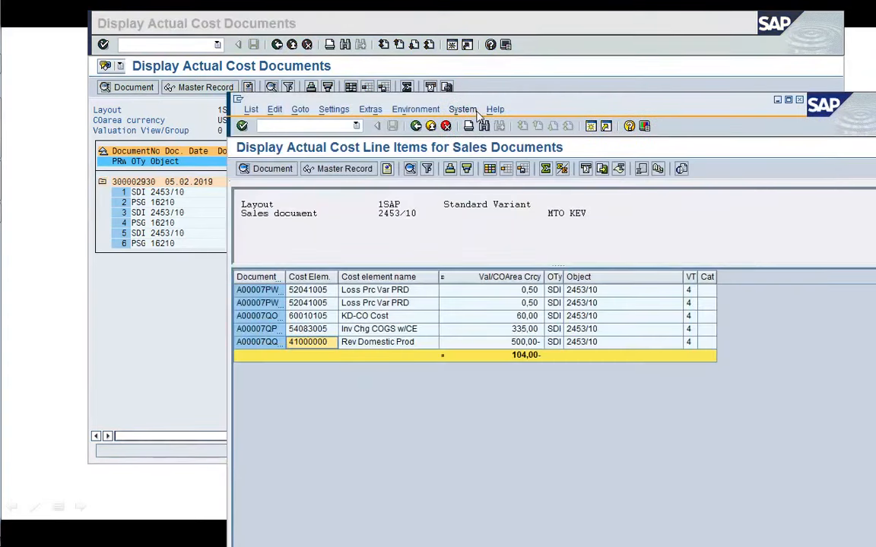
left_click_drag(480, 107, 377, 41)
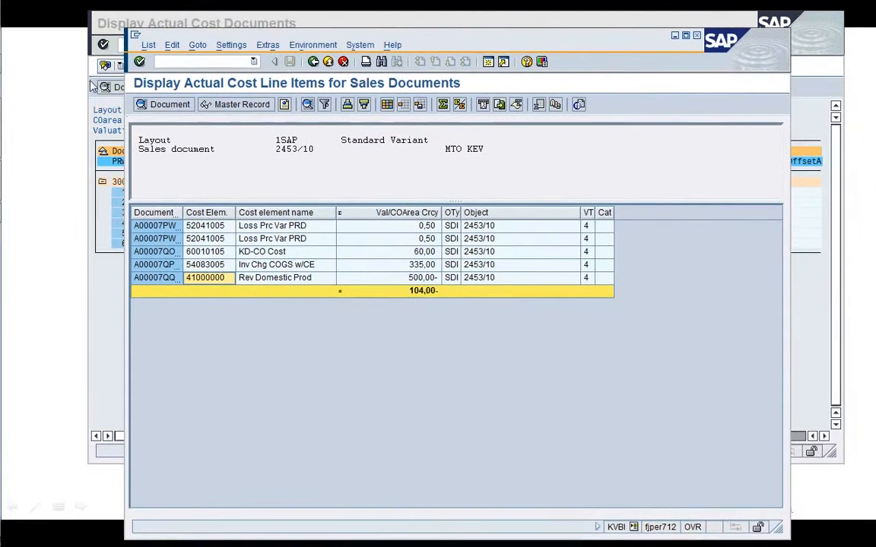
Open the Customizing IMG in another session and expand Controlling down to Results Analysis under Product Cost by Sales Order period-end closing.
mouse_move(8, 152)
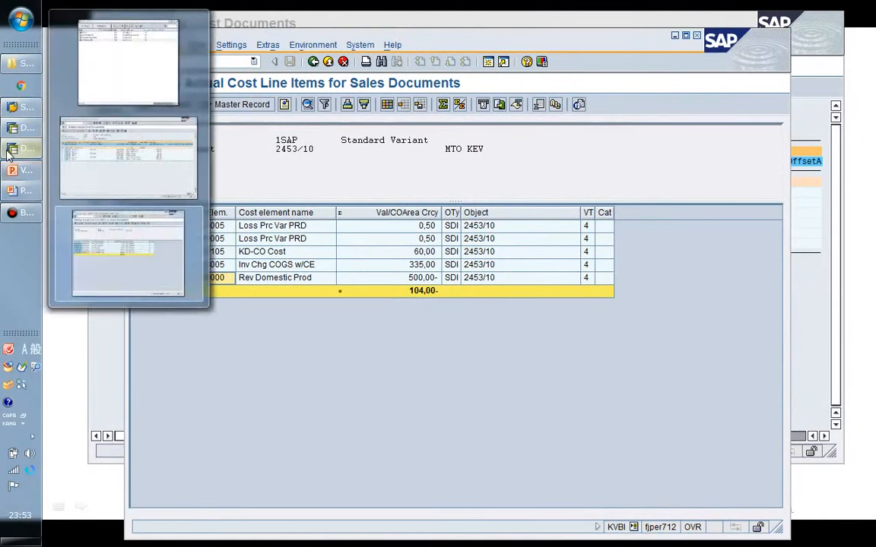
left_click(488, 62)
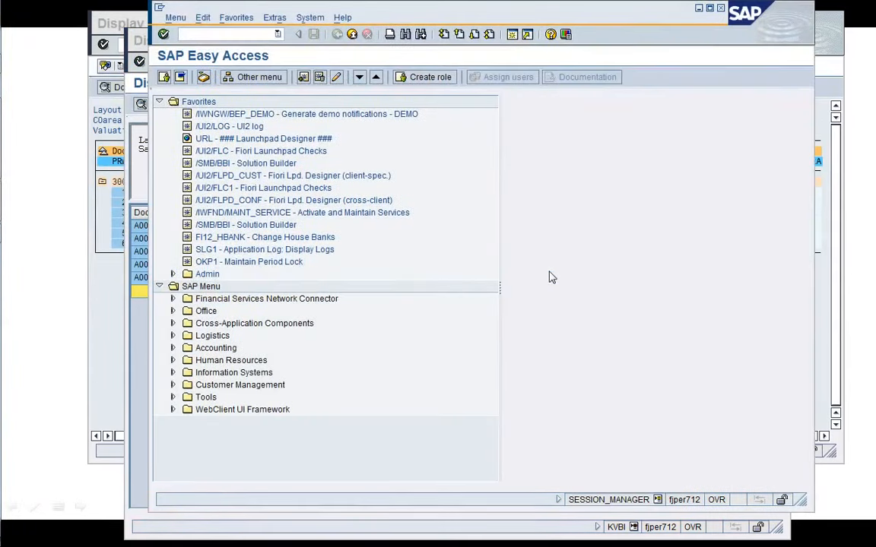
key("Return")
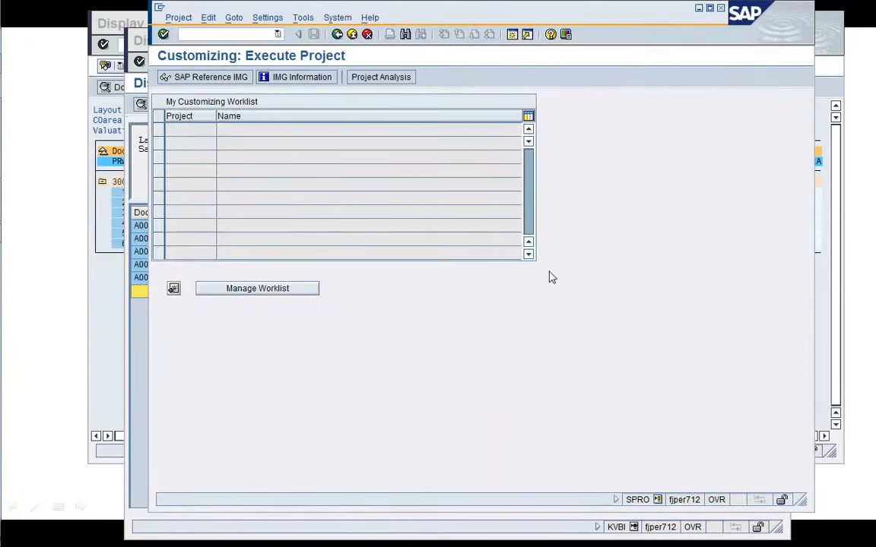
key("F5")
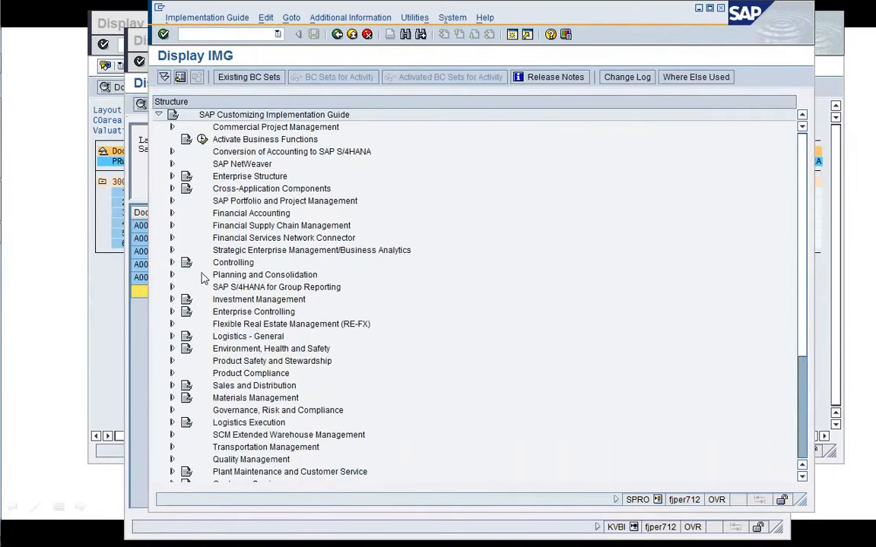
left_click(173, 263)
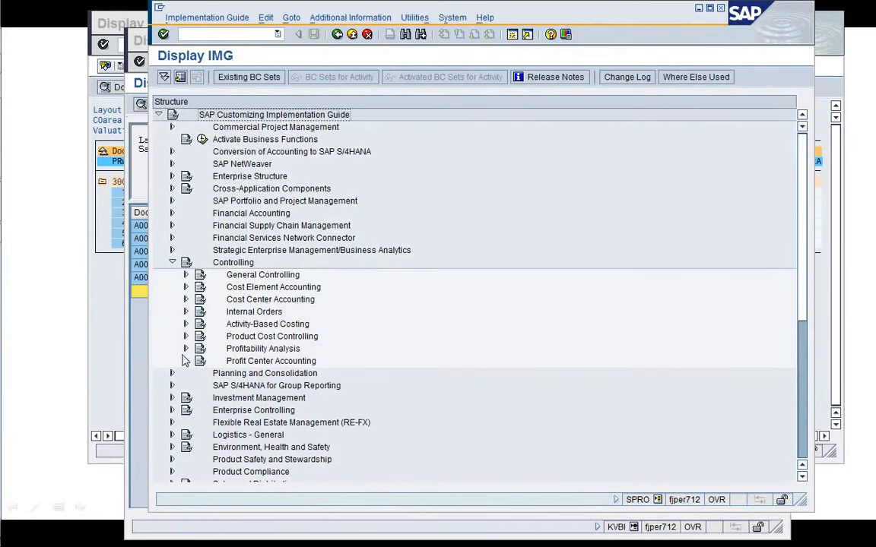
left_click(185, 336)
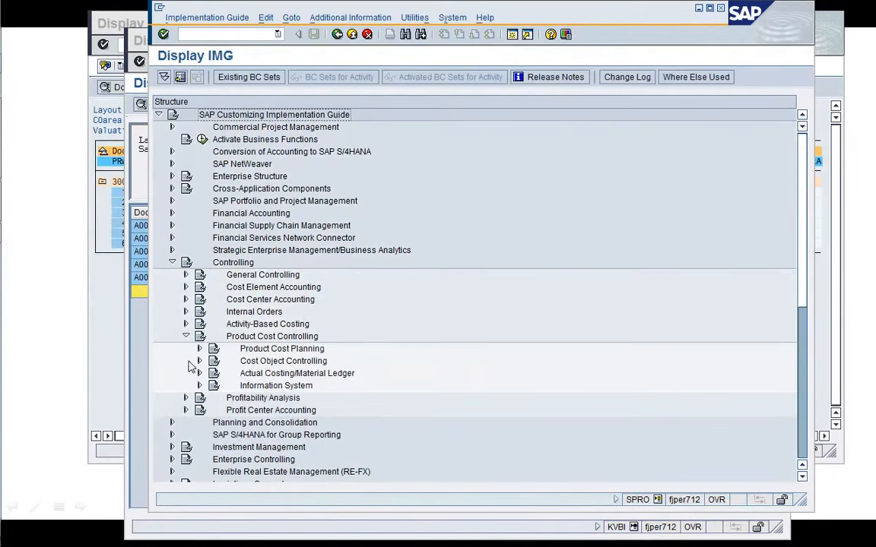
left_click(198, 361)
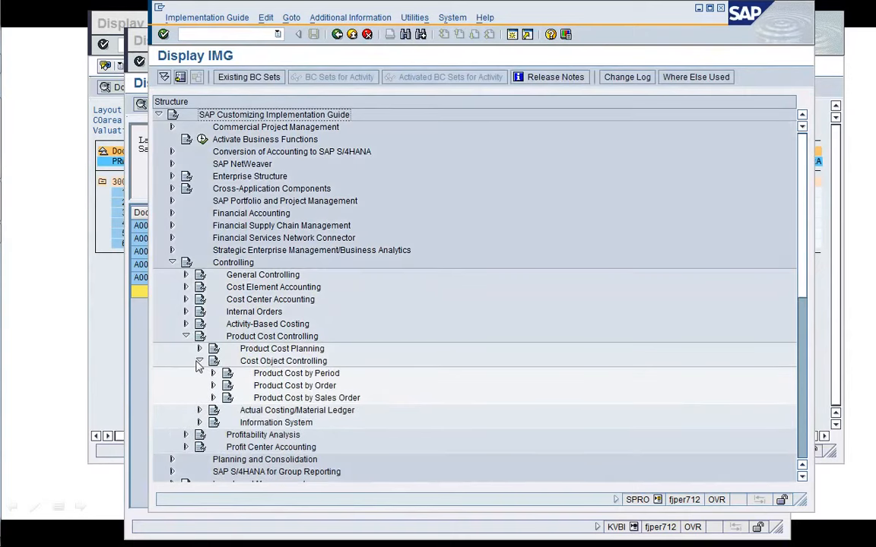
left_click(212, 397)
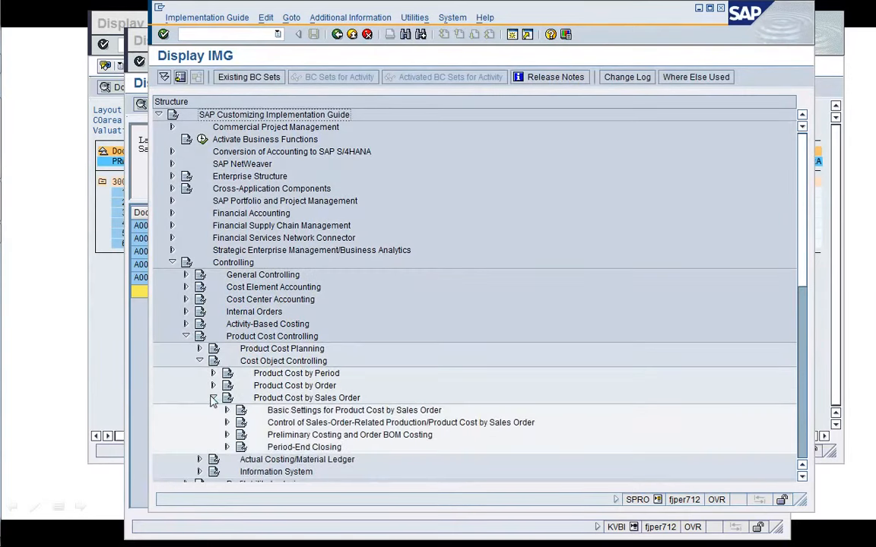
left_click(228, 448)
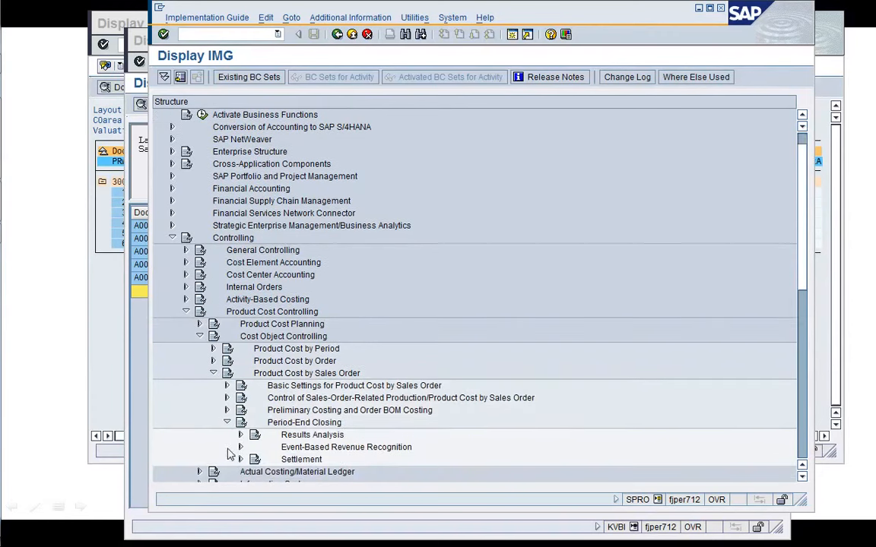
left_click(240, 437)
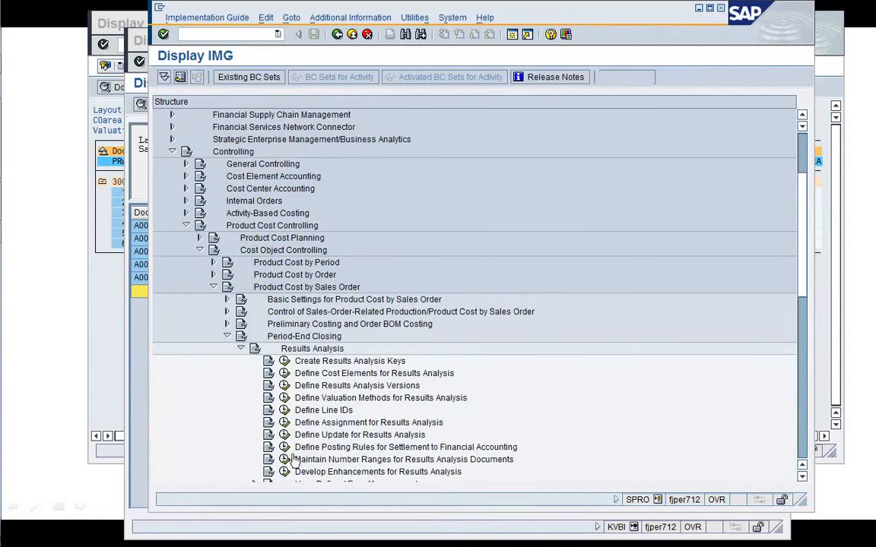
Review the results analysis line IDs and the cost element assignment for results analysis, returning to the IMG each time.
left_click(322, 411)
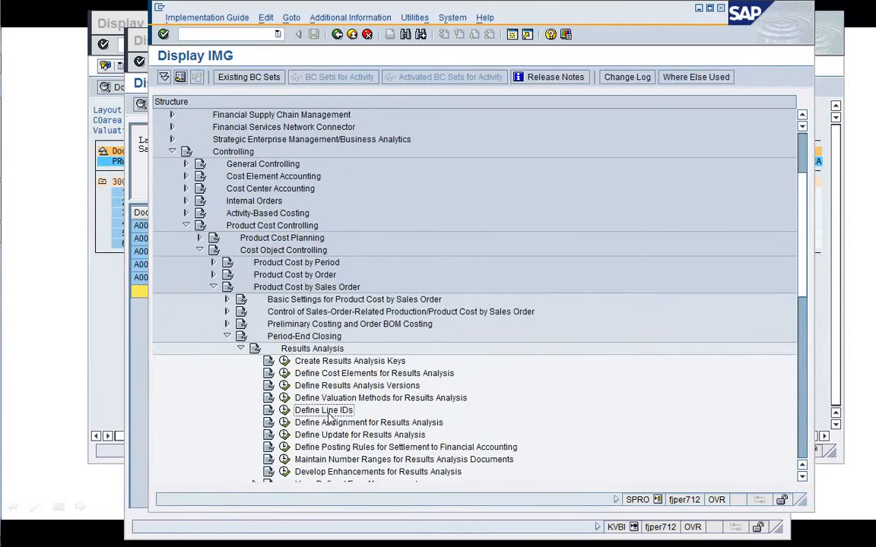
left_click(284, 410)
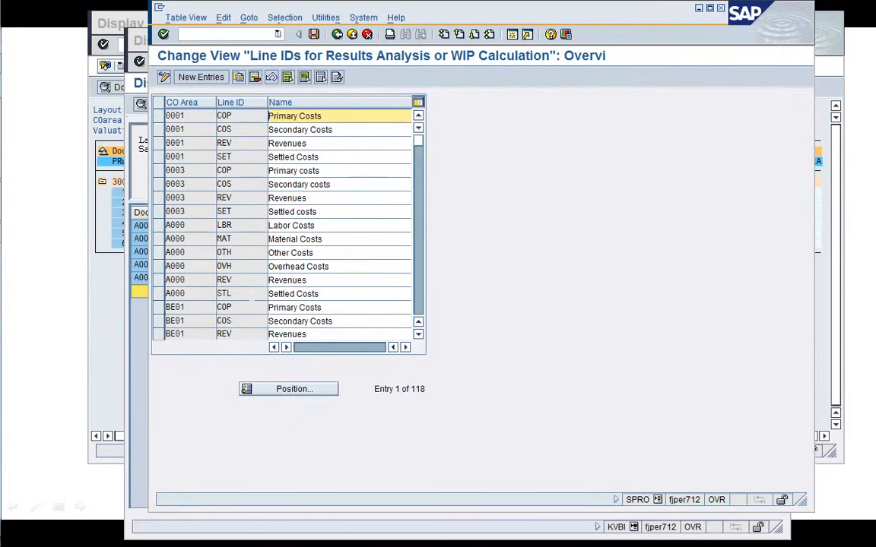
left_click(337, 34)
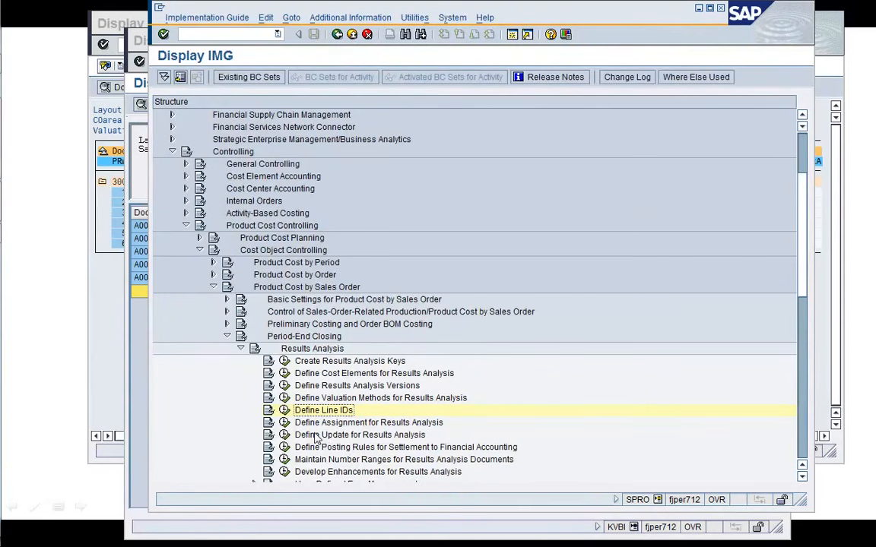
left_click(285, 435)
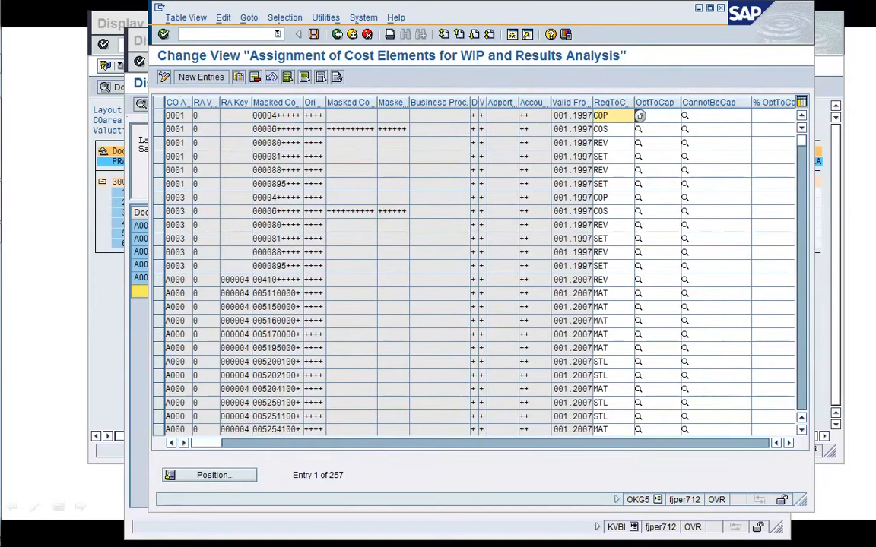
left_click(337, 34)
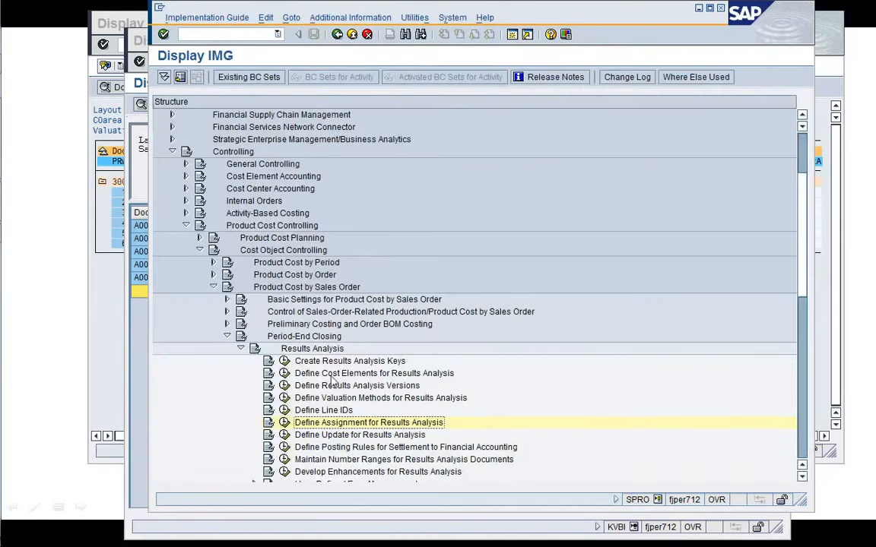
Open Define Update for Results Analysis, position the list on controlling area A000, and return to the IMG.
left_click(283, 435)
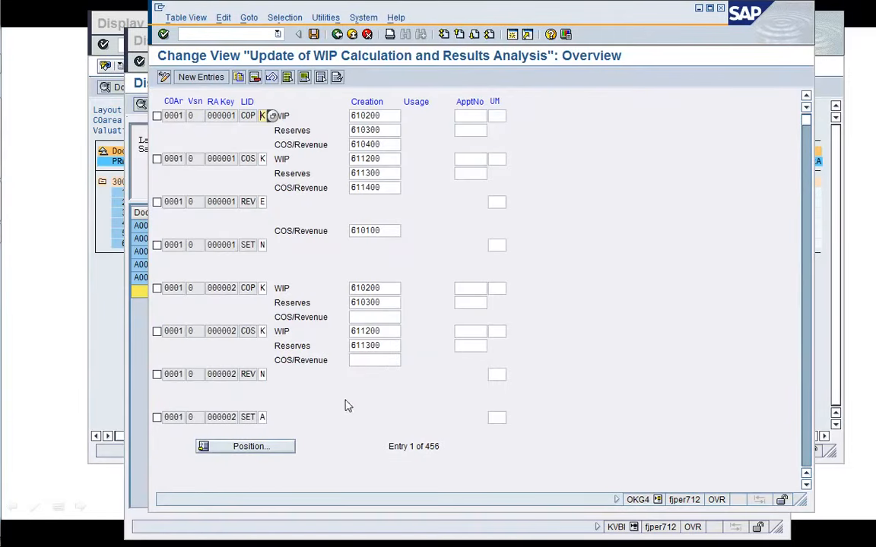
left_click(233, 449)
type("A000")
key("Return")
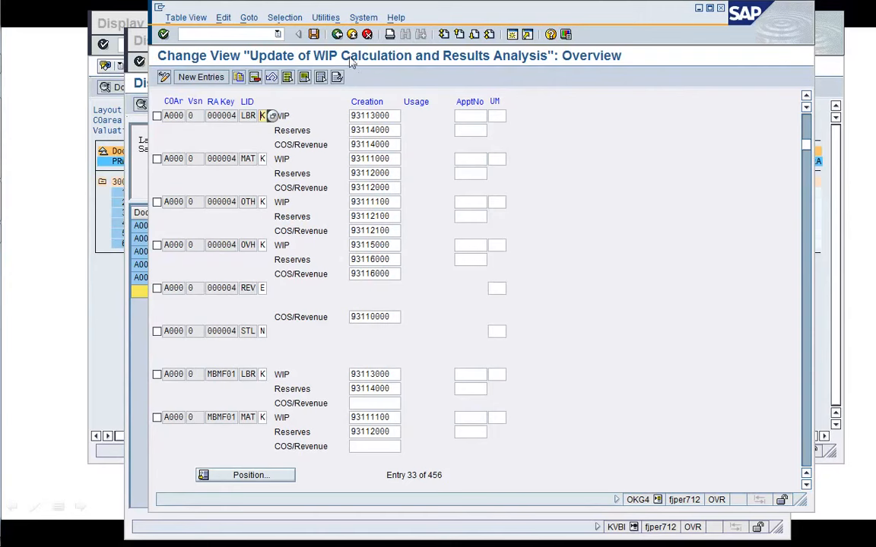
left_click(337, 34)
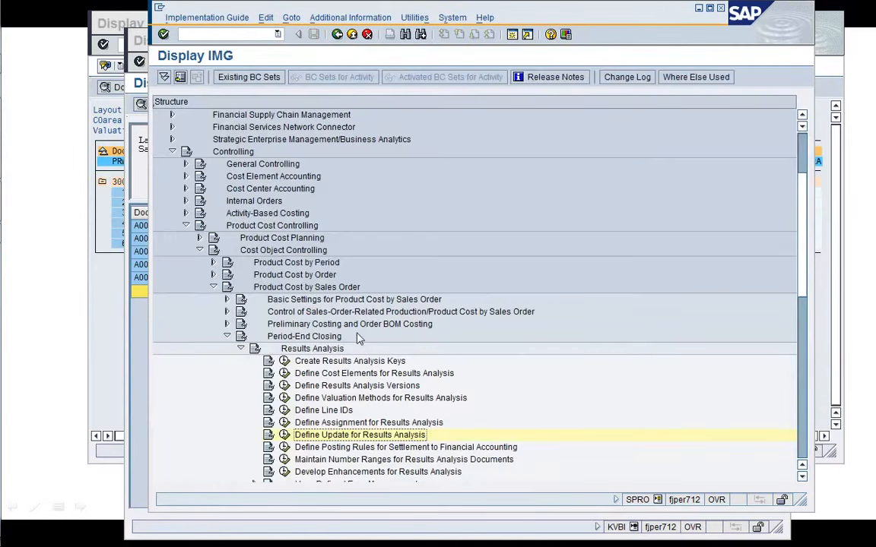
Open Define Valuation Methods and display the details for controlling area A000, RA key 000004, then go back to the IMG.
left_click(109, 329)
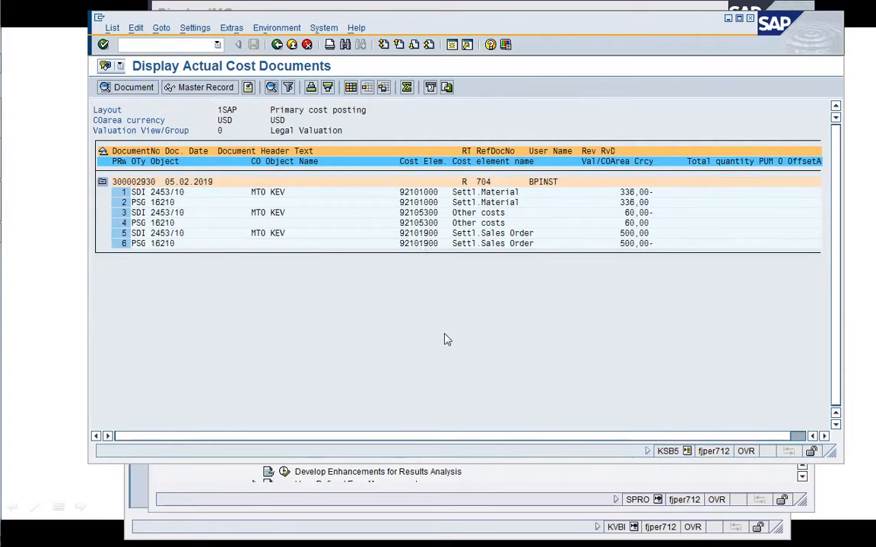
left_click(529, 484)
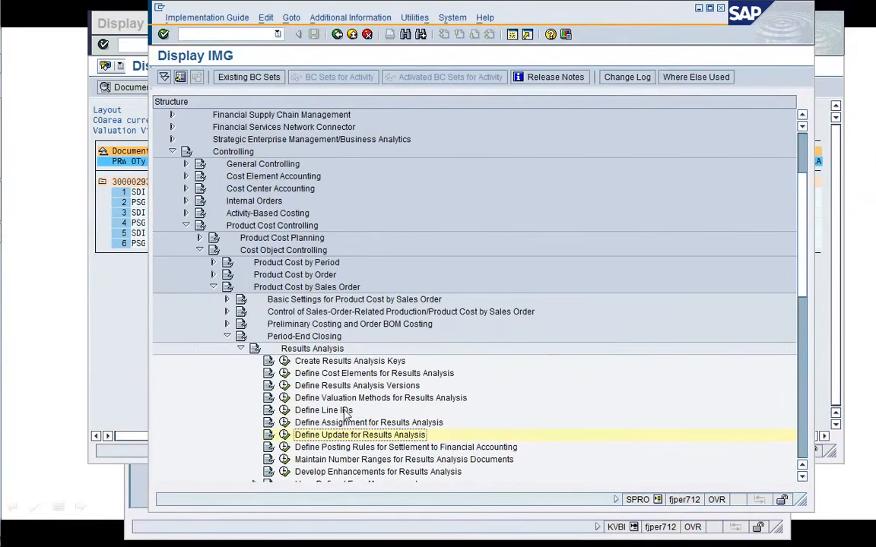
left_click(323, 387)
left_click(319, 397)
left_click(285, 399)
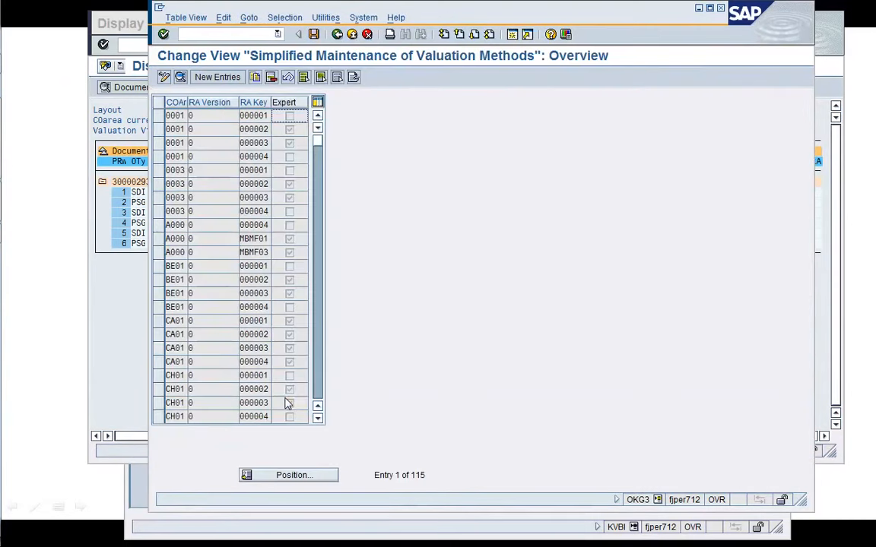
double_click(242, 225)
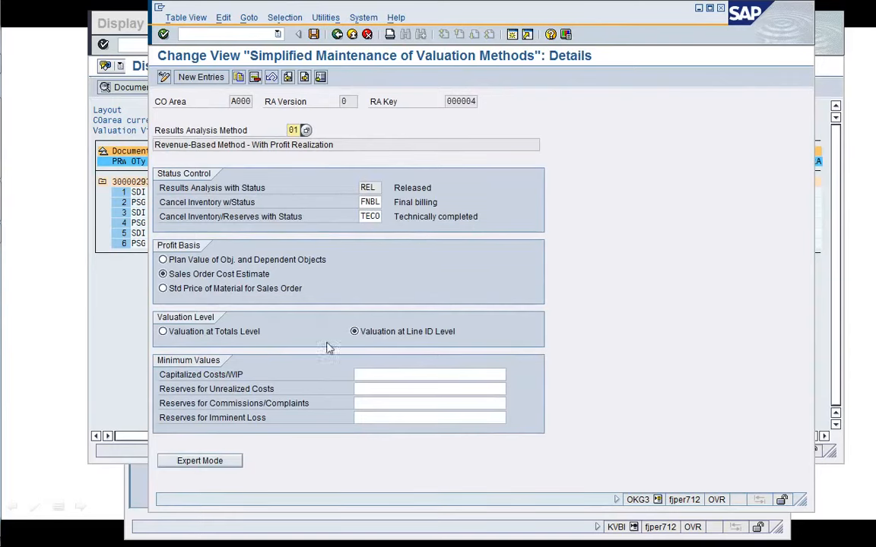
left_click(338, 35)
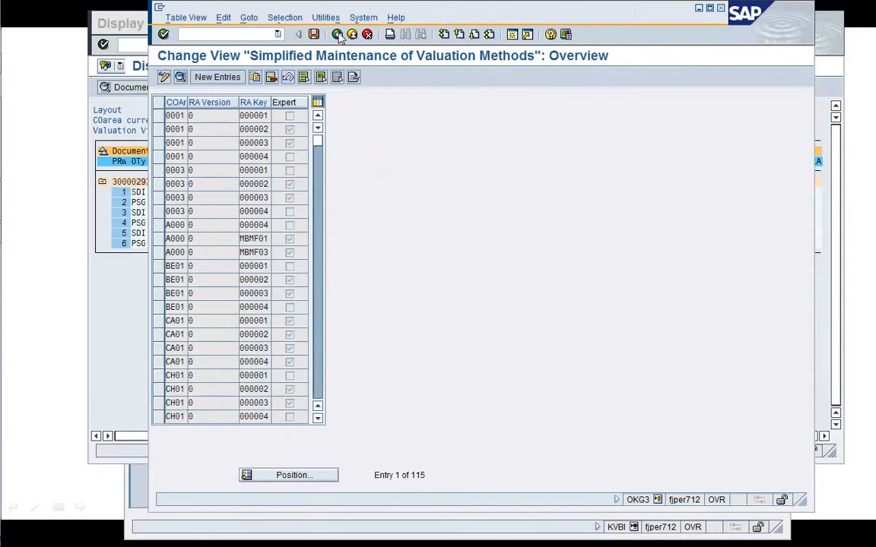
left_click(338, 35)
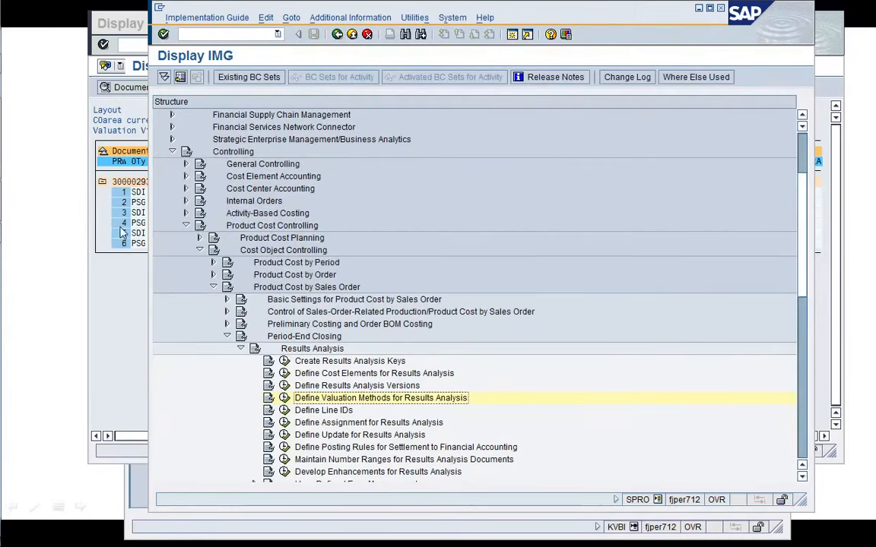
Exit the controlling document list to return to the documents in accounting list.
left_click(134, 275)
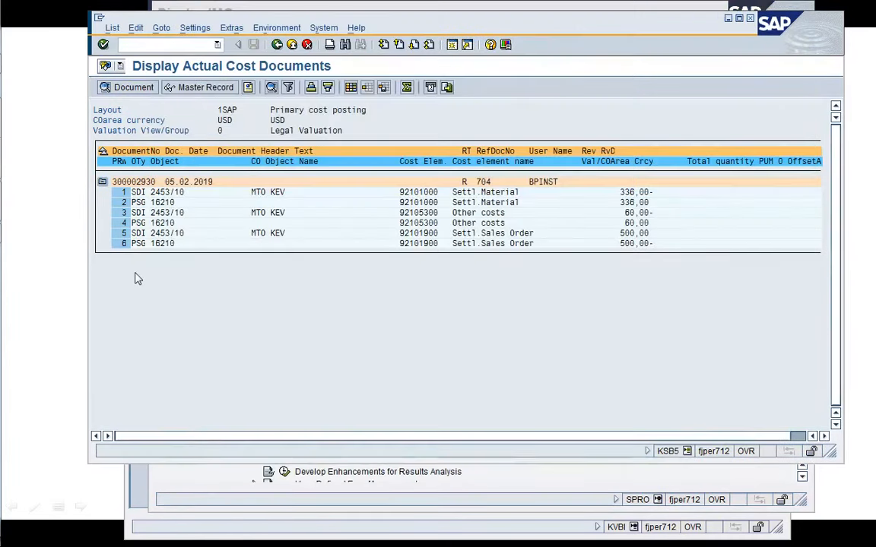
left_click(277, 44)
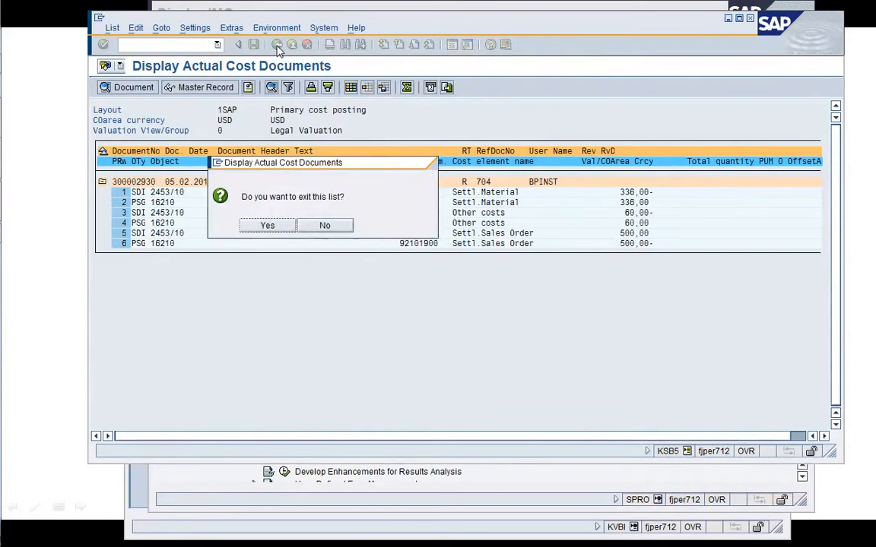
left_click(267, 228)
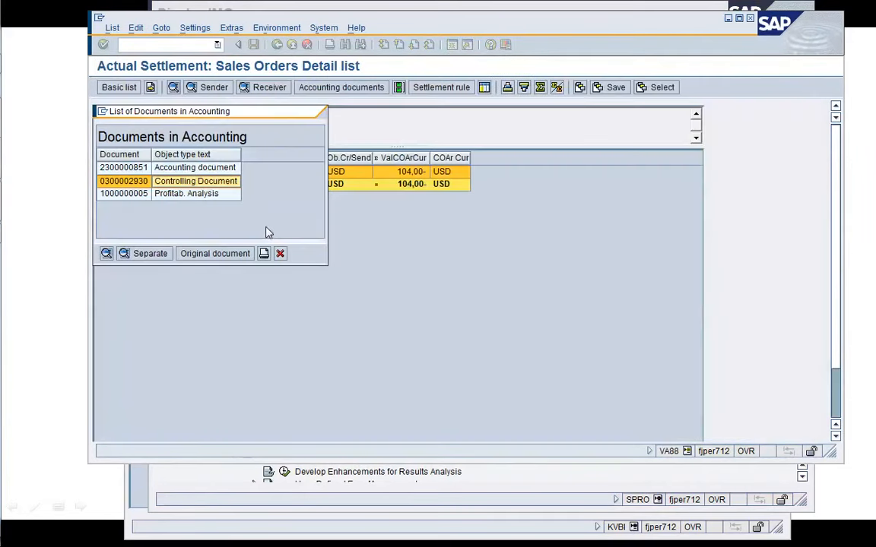
double_click(177, 194)
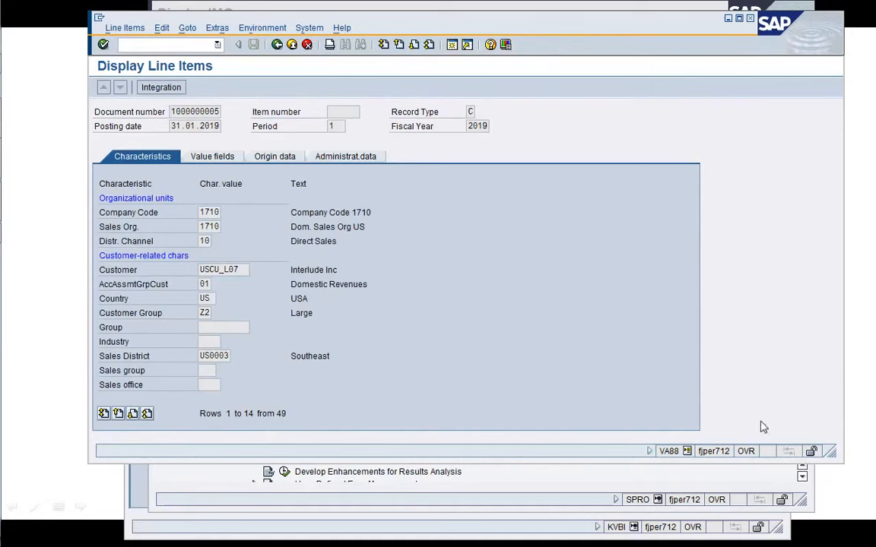
left_click_drag(831, 452, 759, 509)
left_click(210, 156)
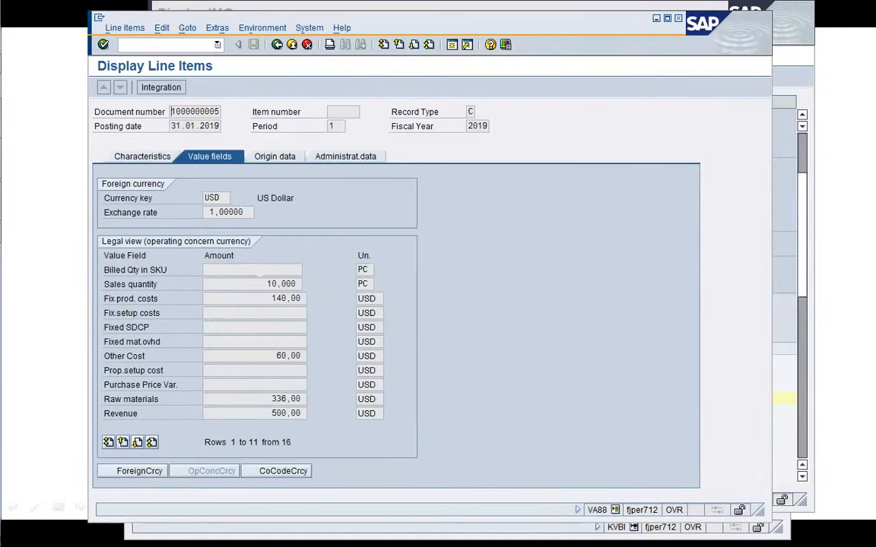
left_click(133, 155)
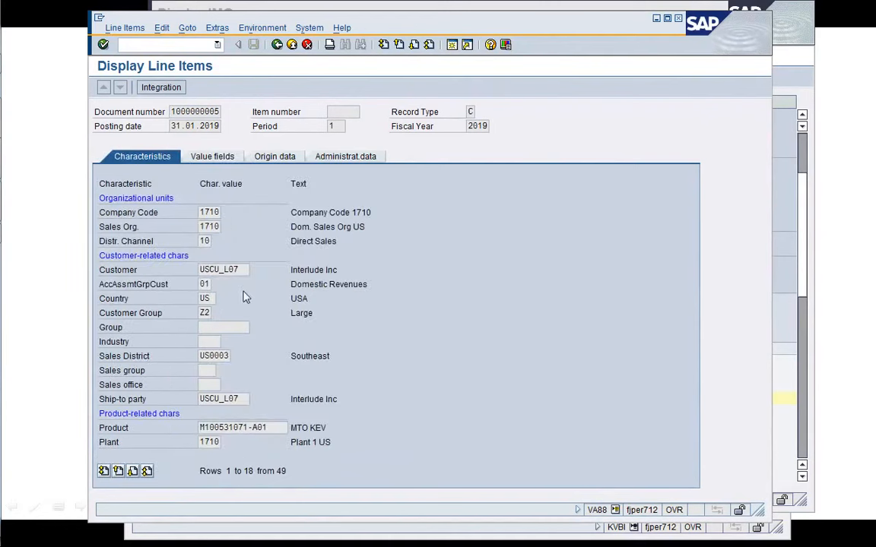
left_click(215, 158)
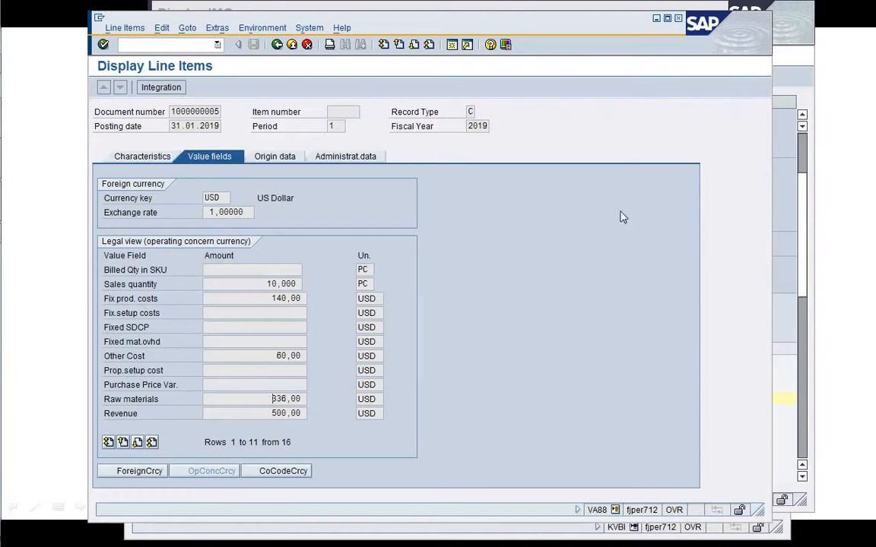
left_click_drag(506, 30, 657, 38)
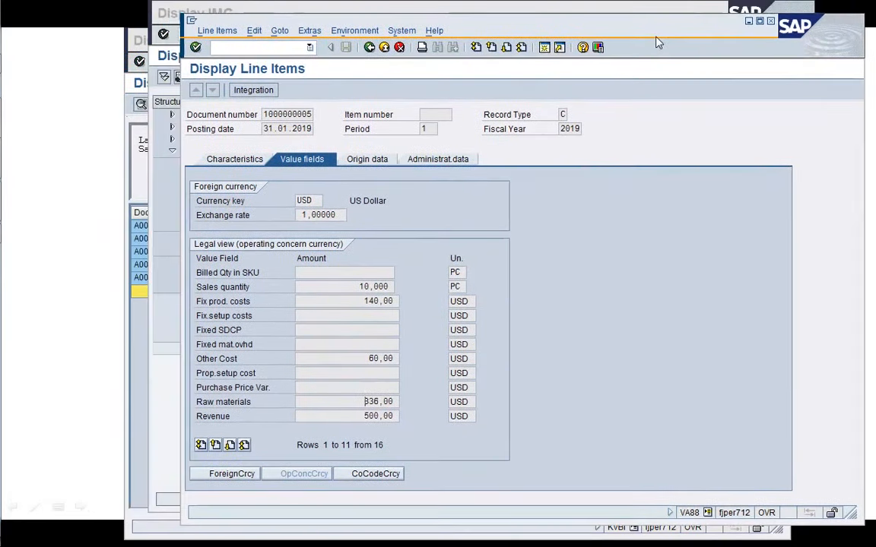
left_click(136, 372)
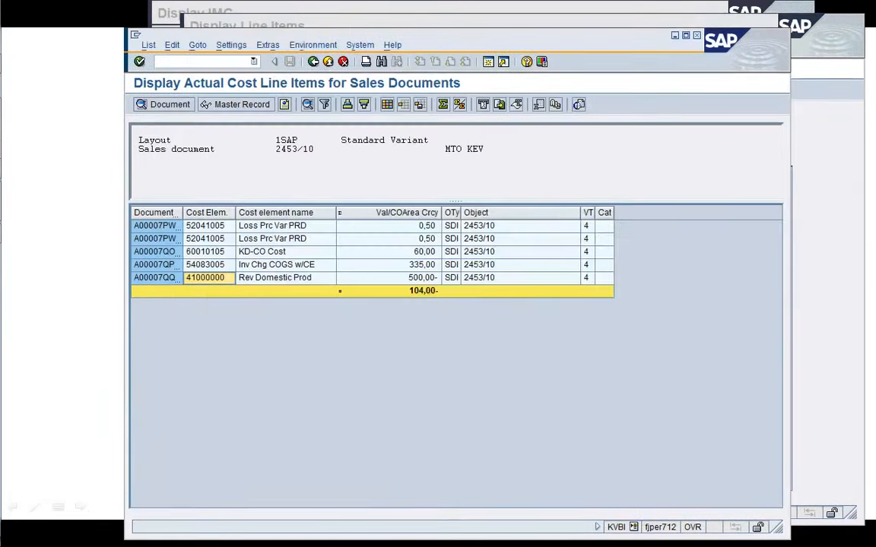
Arrange the sales document cost line items beside the profitability document and compare cost lines 54083005 and 60010105 with its value fields.
left_click_drag(346, 36, 587, 67)
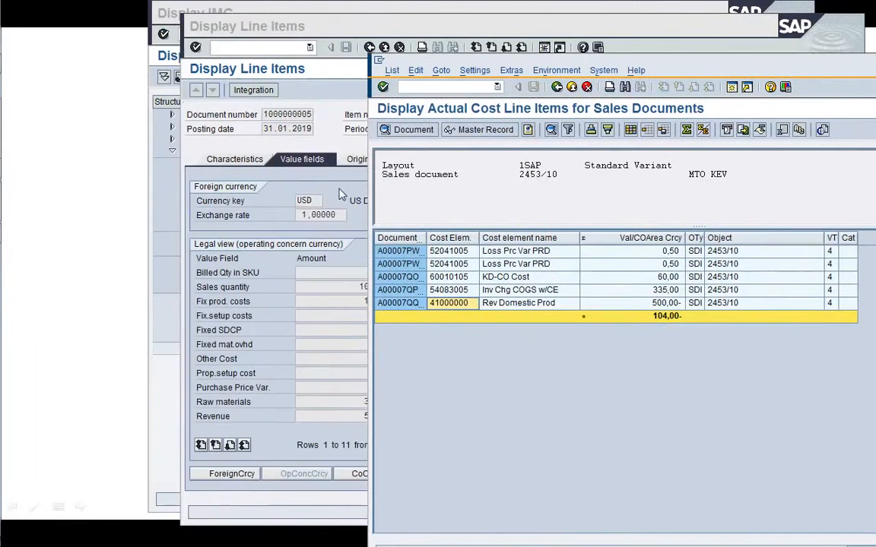
left_click(284, 169)
left_click_drag(401, 31, 287, 37)
left_click(774, 389)
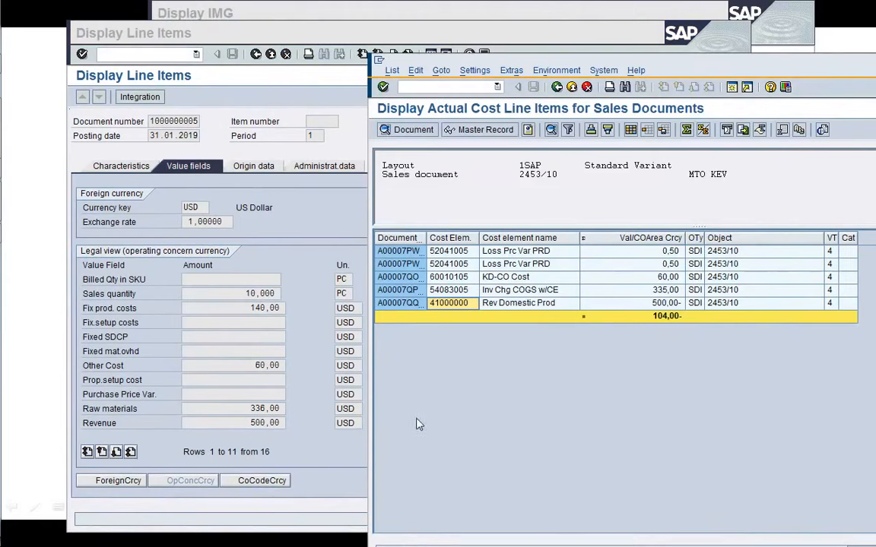
left_click(646, 289)
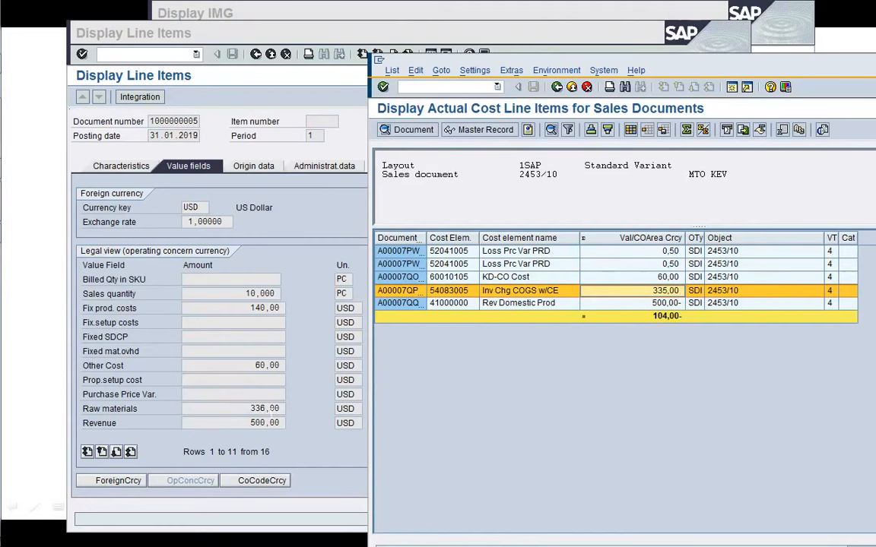
left_click(597, 279)
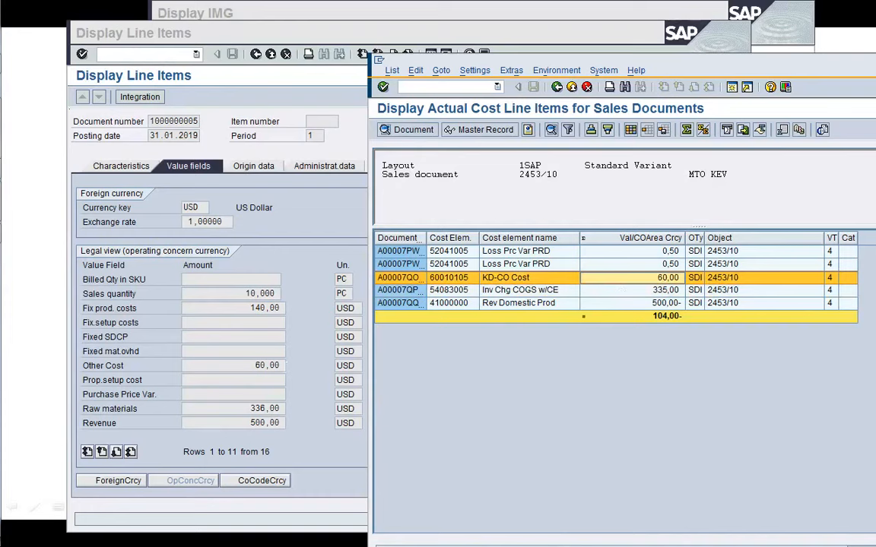
Review the profitability analysis document's value fields, origin data, administrative data and characteristics, then return to the accounting documents list.
left_click(283, 367)
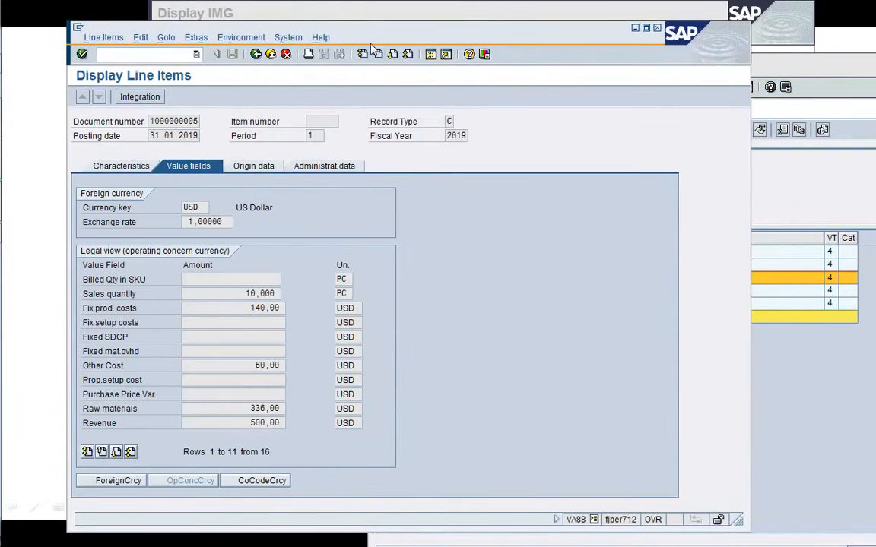
left_click_drag(367, 40, 357, 26)
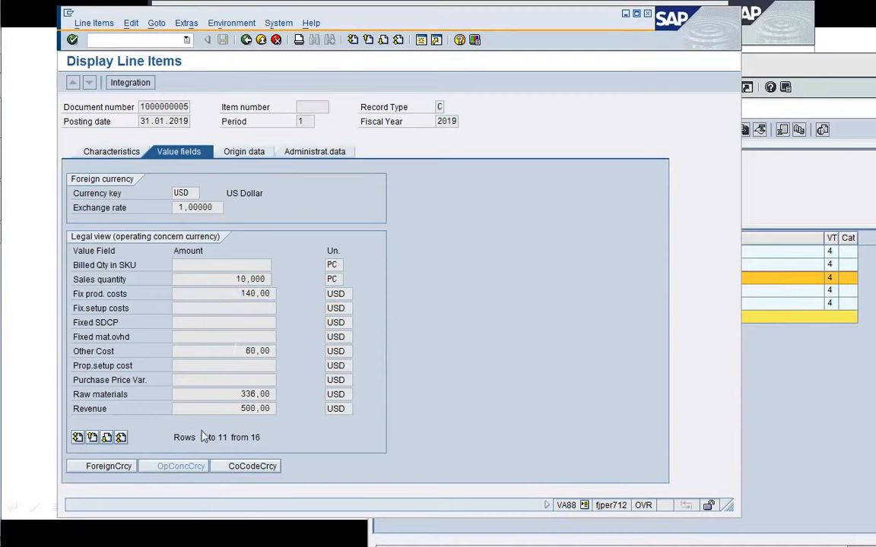
left_click(108, 438)
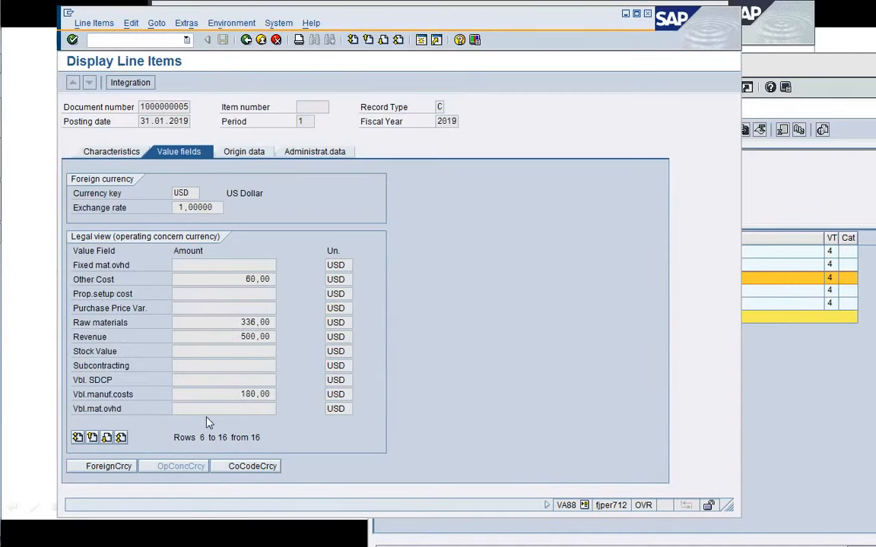
left_click(77, 438)
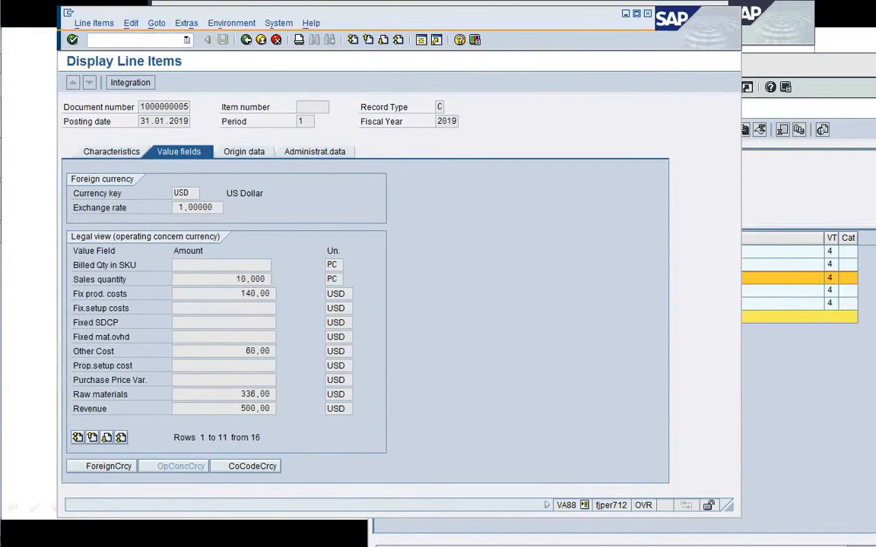
left_click(137, 267)
left_click(270, 279)
left_click(257, 155)
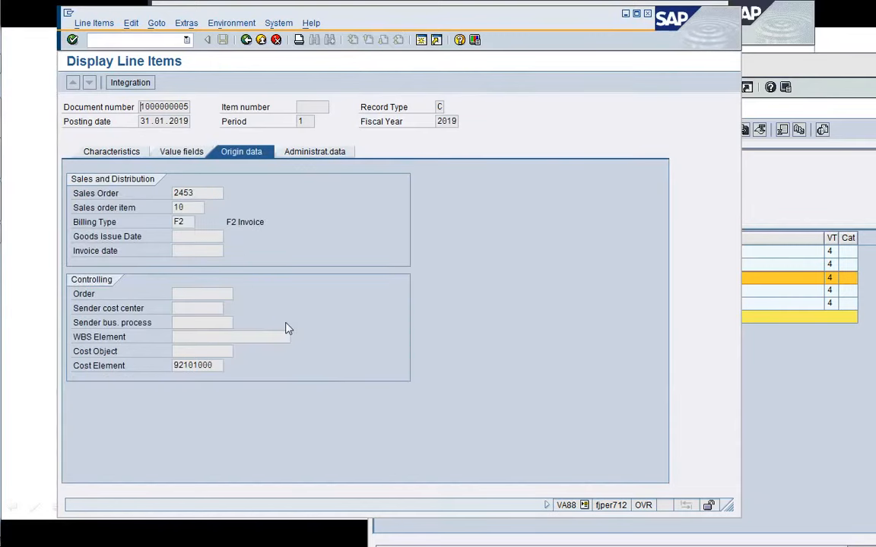
left_click(215, 366)
left_click(322, 156)
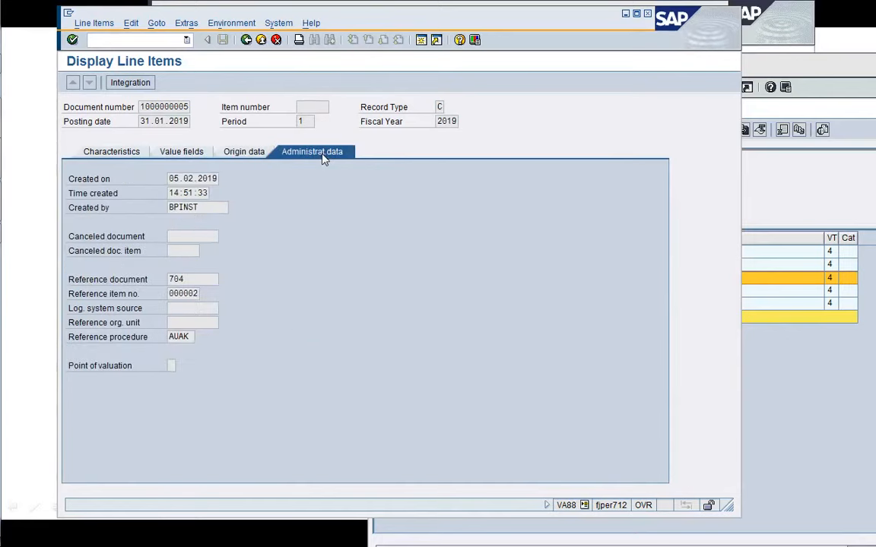
left_click(131, 157)
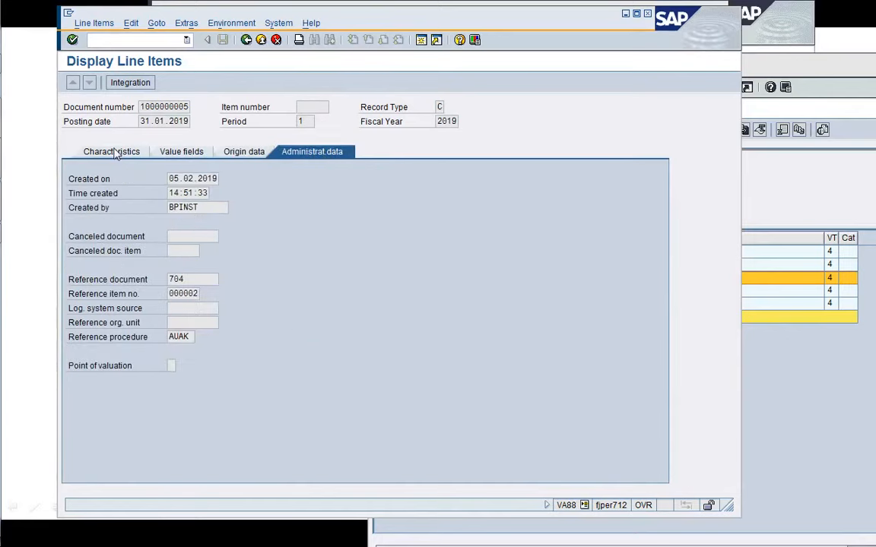
left_click(246, 40)
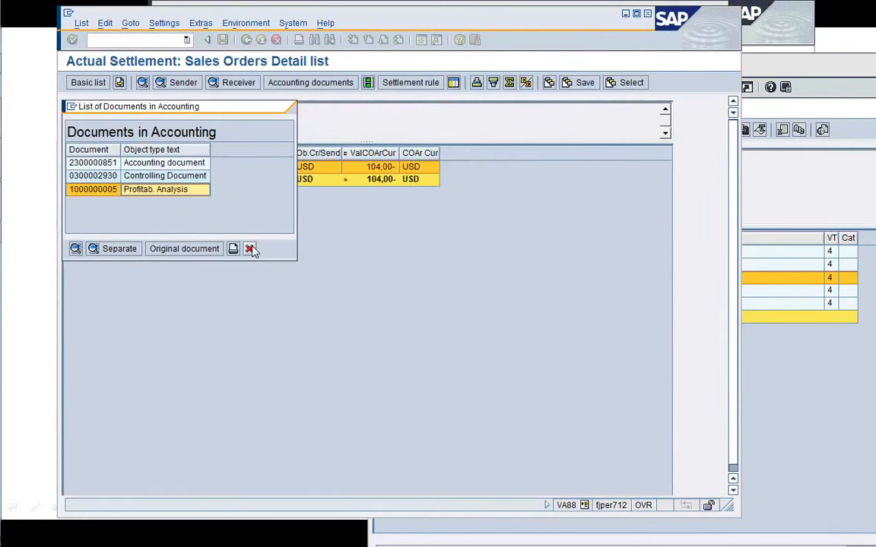
double_click(172, 193)
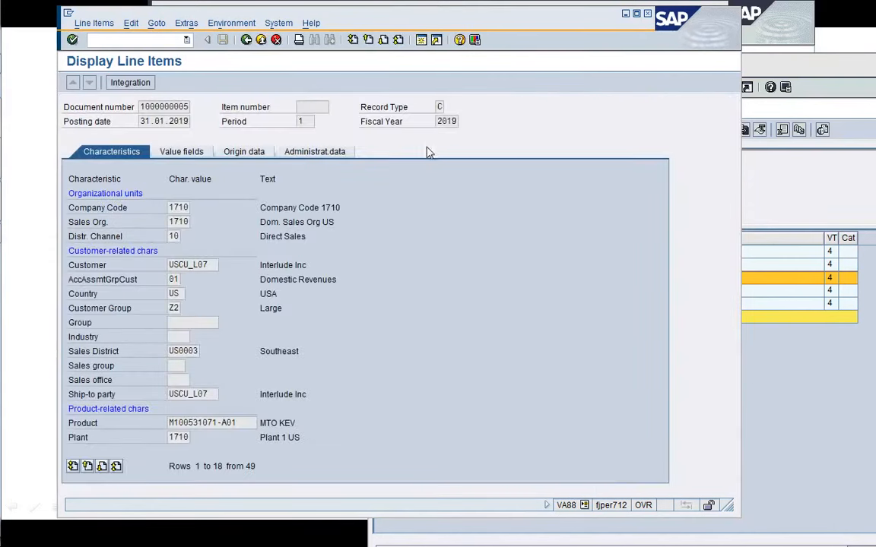
left_click(247, 40)
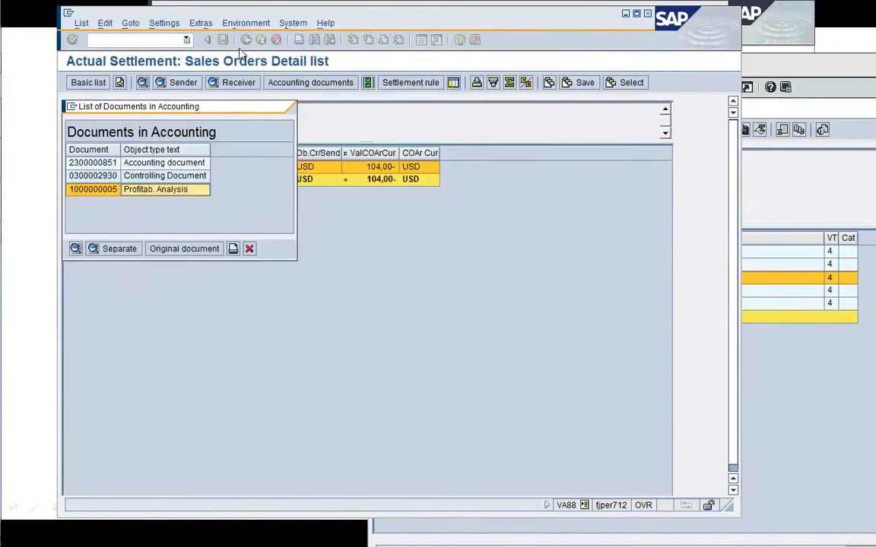
left_click(248, 249)
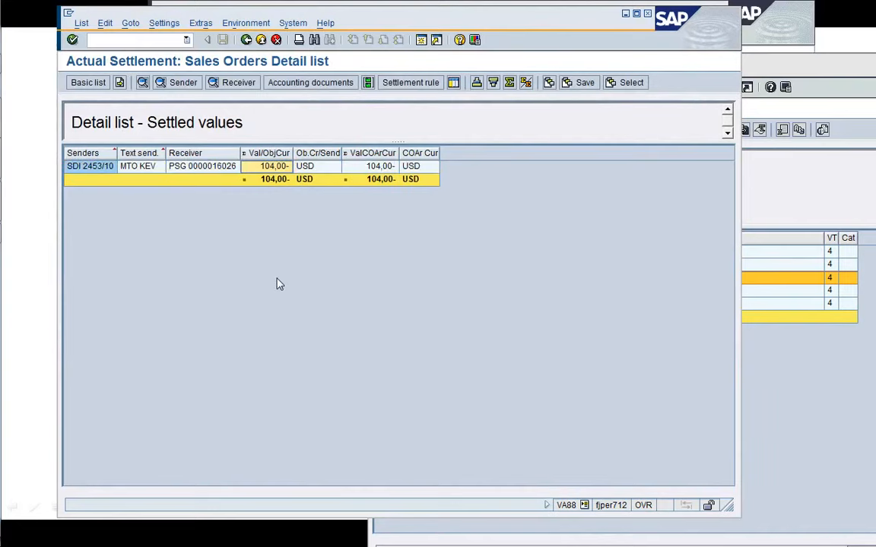
Display the sender debits and receiver debits of the settled values for sales order item 2453/10, returning to the detail list.
left_click(151, 171)
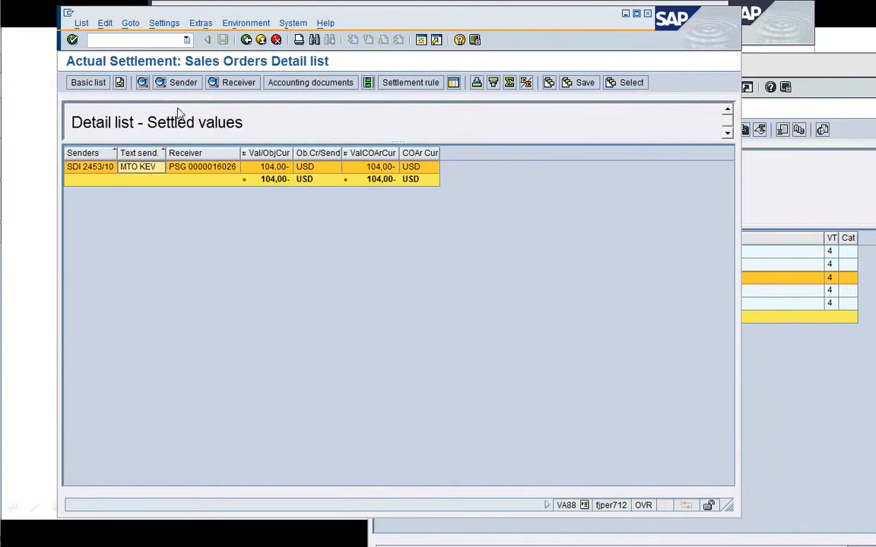
left_click(180, 84)
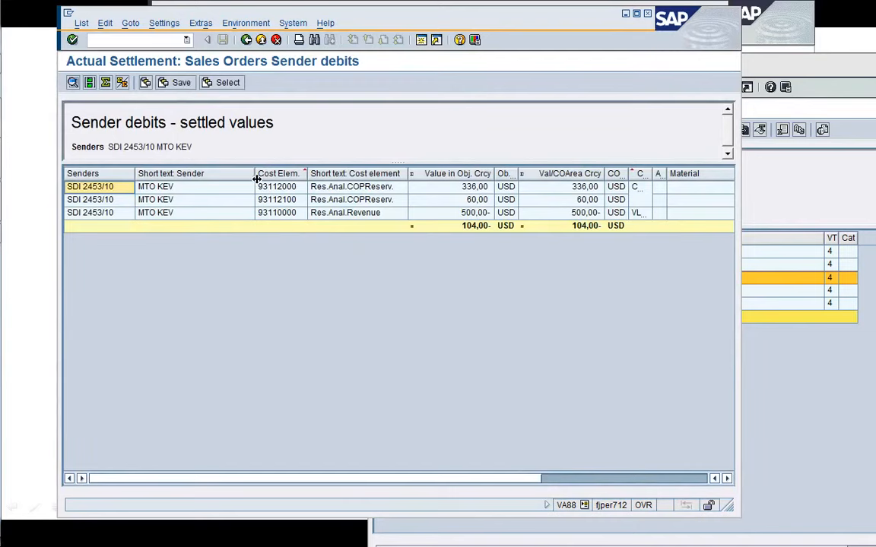
left_click_drag(255, 174, 216, 173)
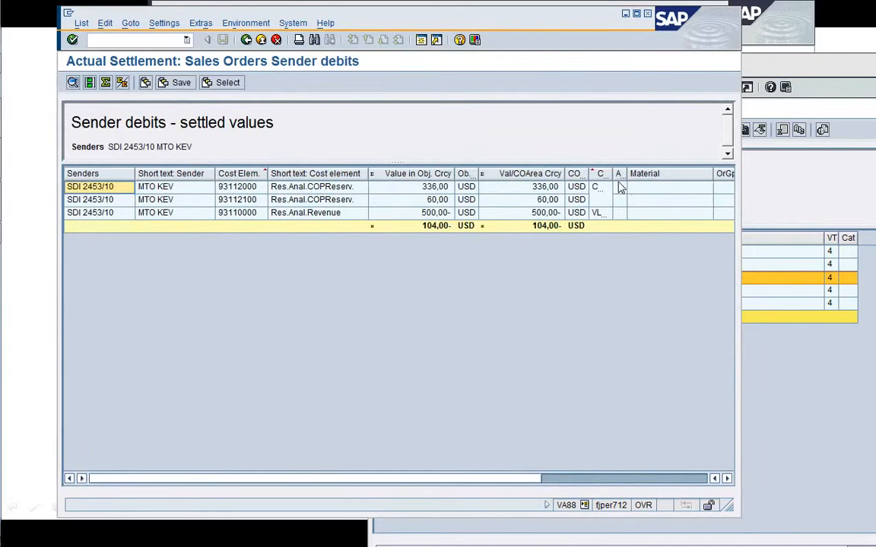
left_click_drag(632, 178, 633, 178)
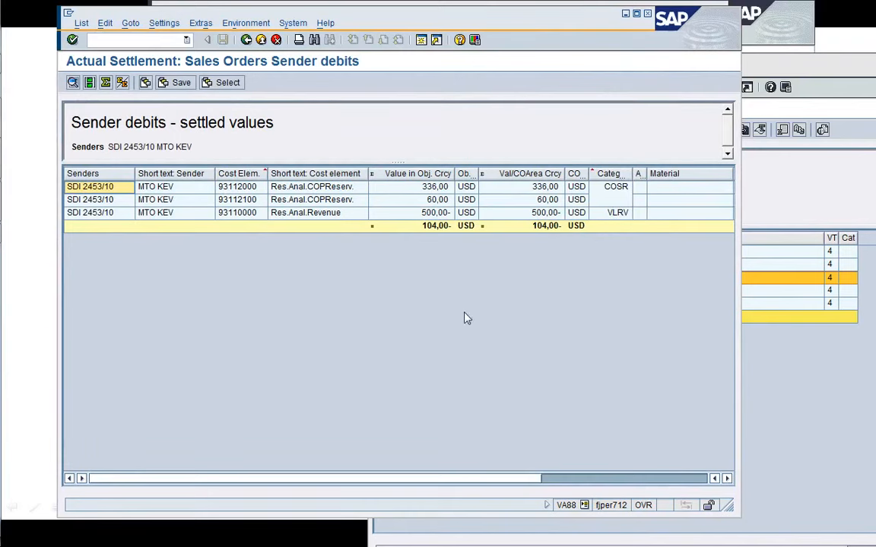
left_click(247, 41)
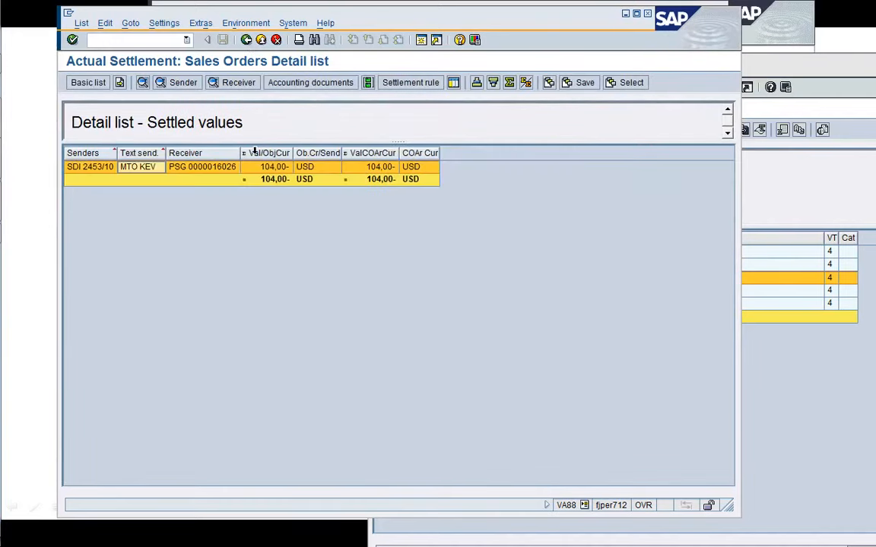
left_click(235, 83)
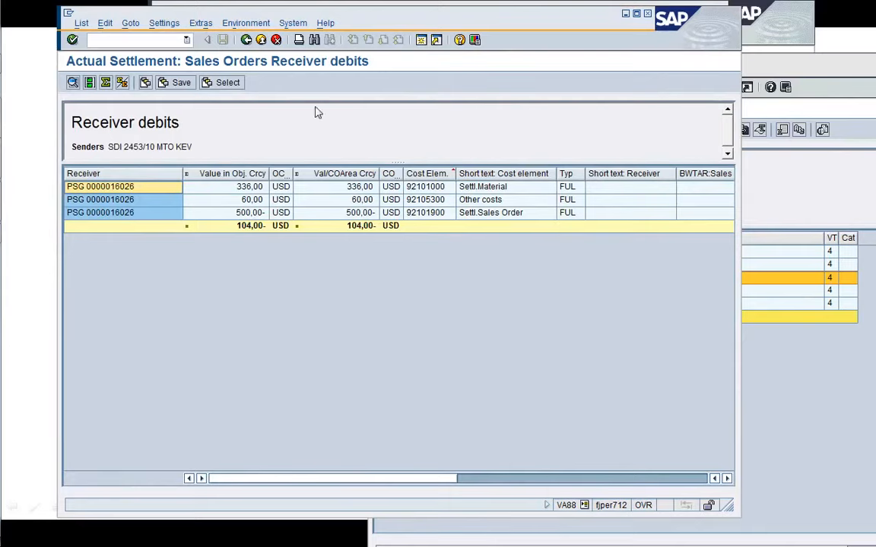
left_click(246, 40)
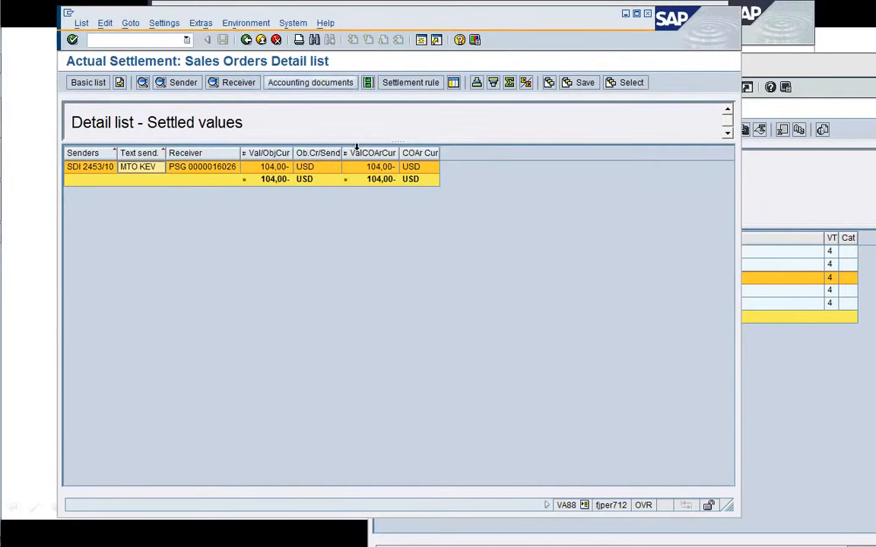
In the SAP Easy Access session, open KE24 actual line item display under Profitability Analysis information system.
left_click(759, 198)
left_click_drag(715, 73, 444, 44)
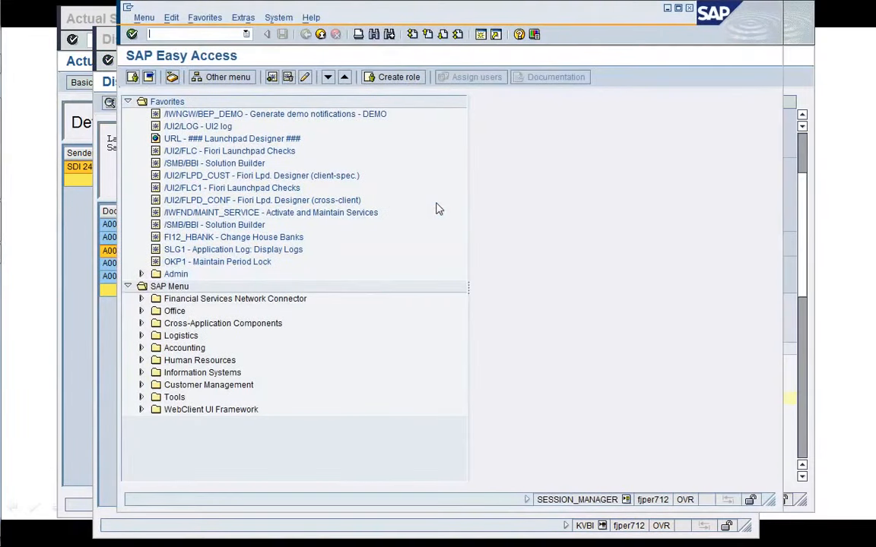
left_click(256, 150)
key("Left")
key("Left")
key("Down")
key("Down")
key("Down")
key("Down")
key("Down")
key("Down")
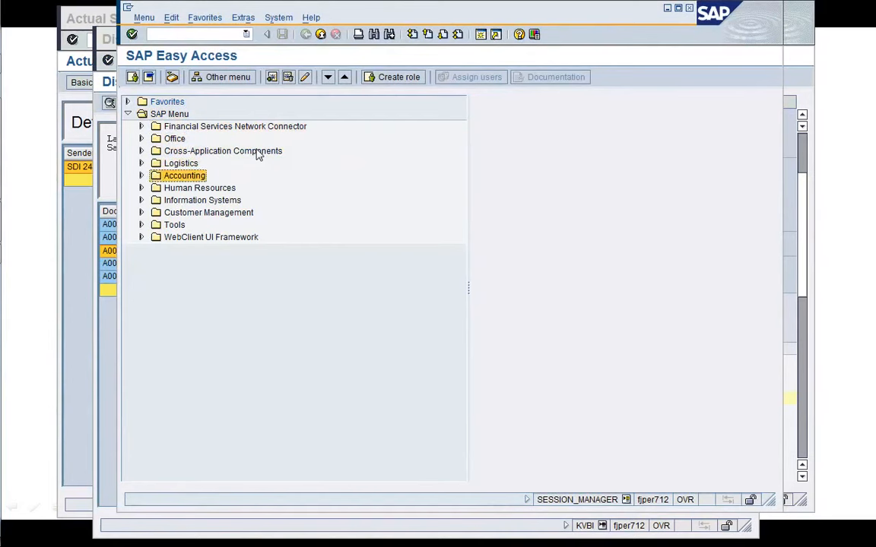
key("Right")
key("Down")
key("Down")
key("Down")
key("Right")
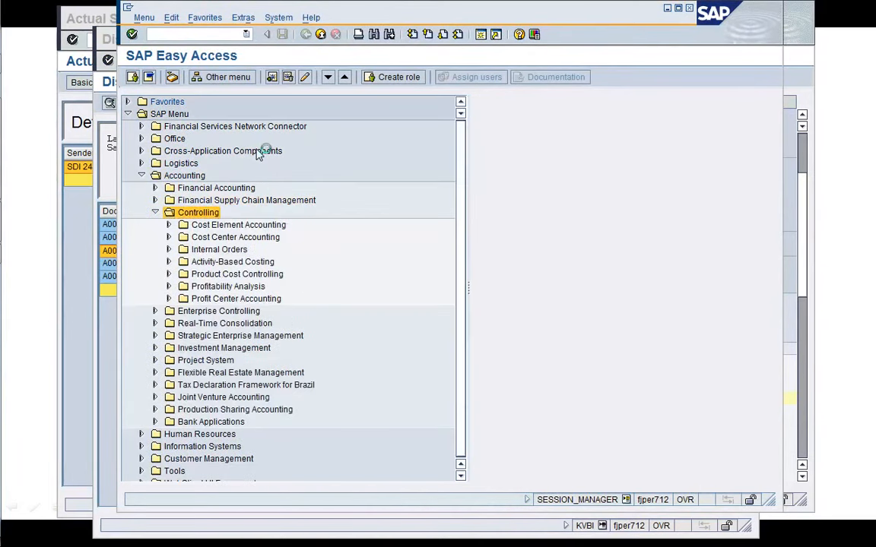
key("Down")
key("Down")
key("Down")
key("Down")
key("Down")
key("Down")
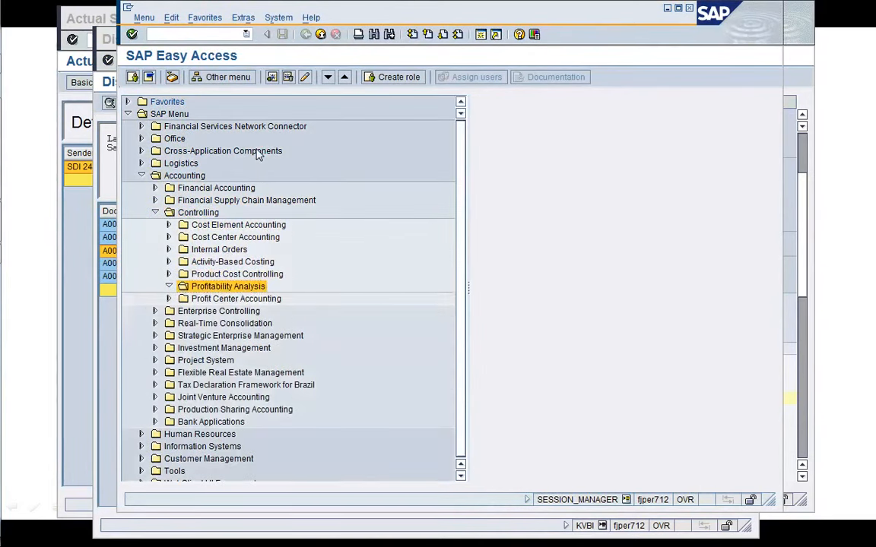
key("Right")
key("Down")
key("Down")
key("Down")
key("Down")
key("Right")
key("Down")
key("Down")
key("Up")
key("Down")
key("Up")
key("Down")
key("Down")
key("Up")
key("Right")
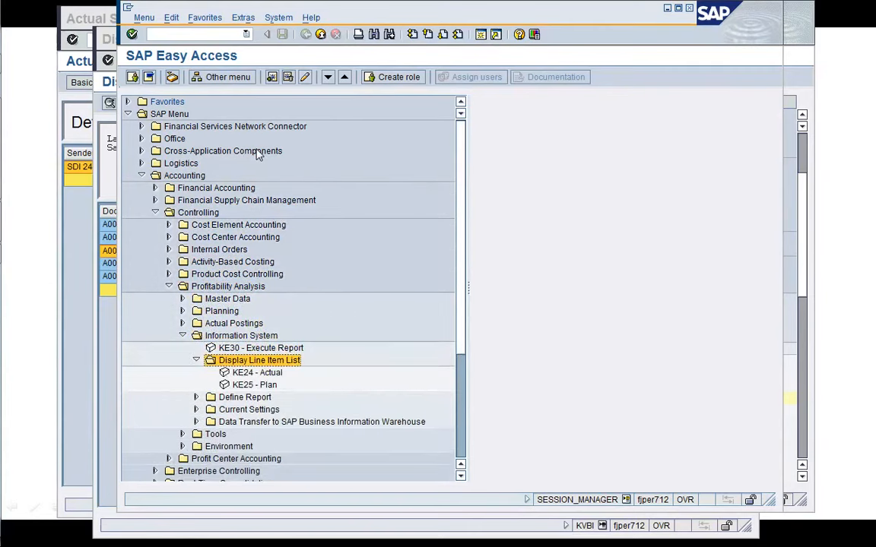
key("Down")
key("Return")
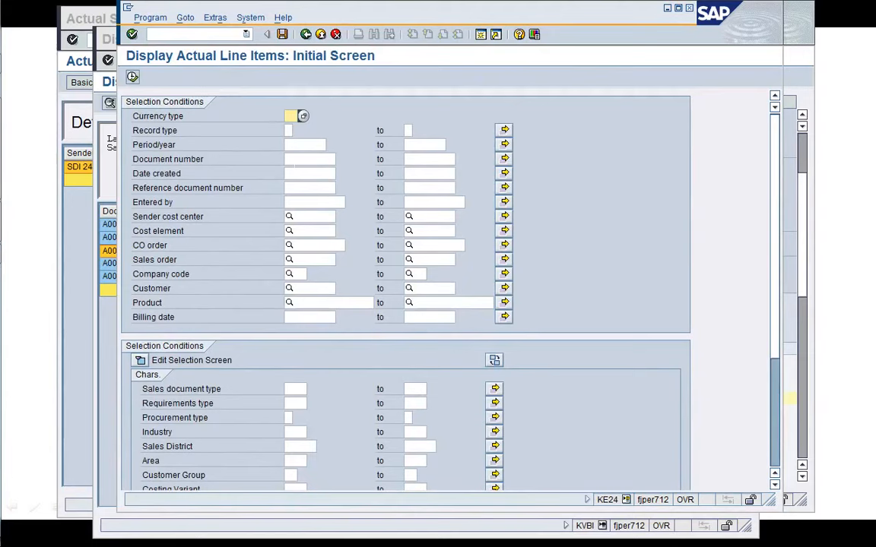
Restrict the line item selection to period 001.2019, sales order 2453 and company code 1710.
left_click(294, 146)
type("00")
left_click(308, 156)
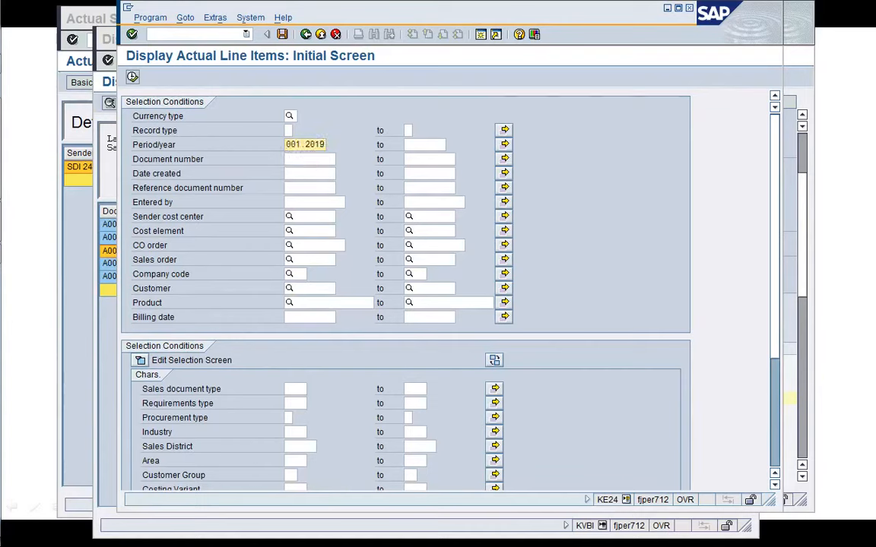
left_click(307, 260)
type("2453")
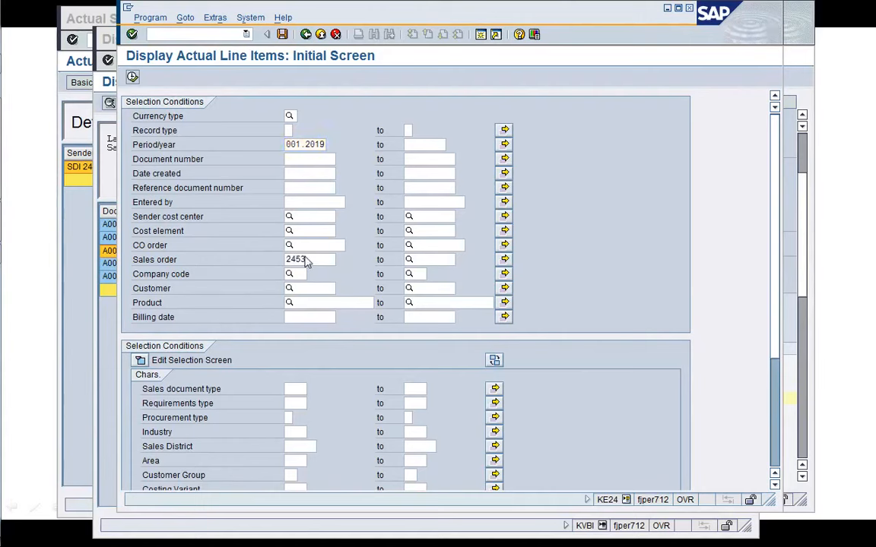
key("Return")
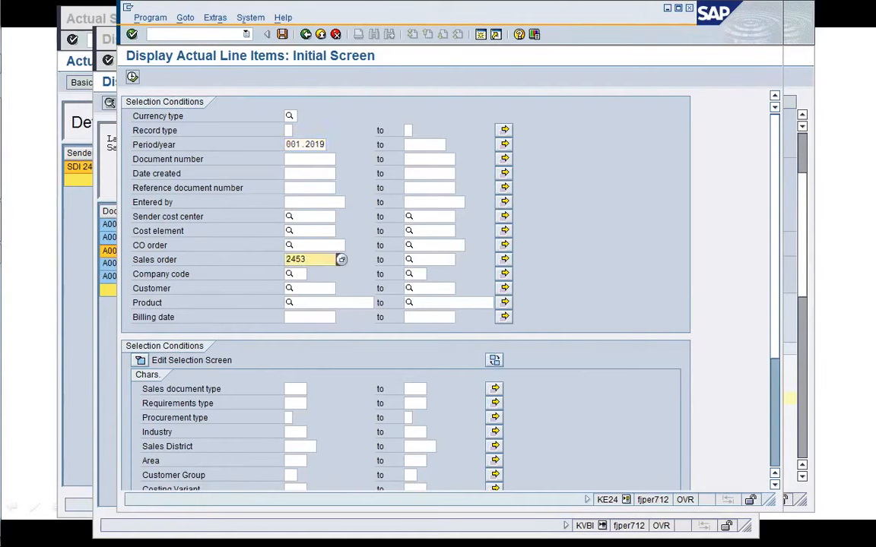
left_click(294, 273)
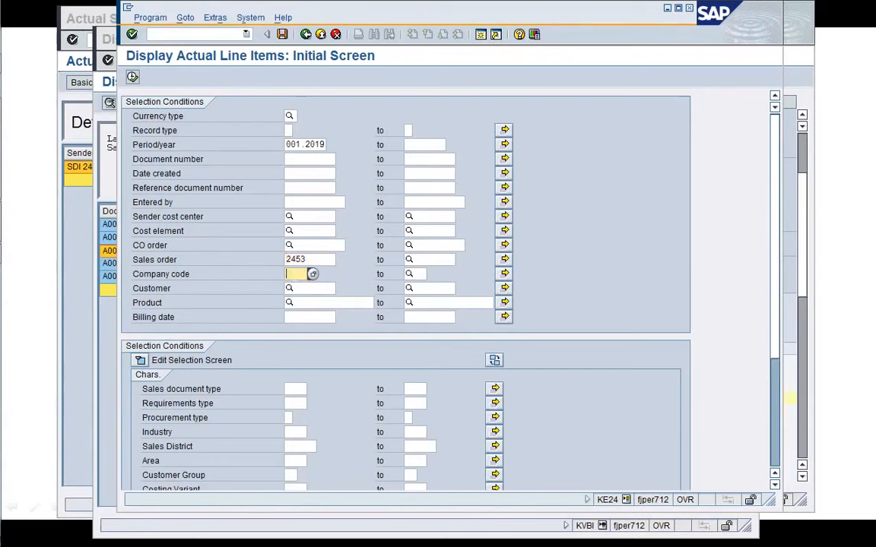
type("1710")
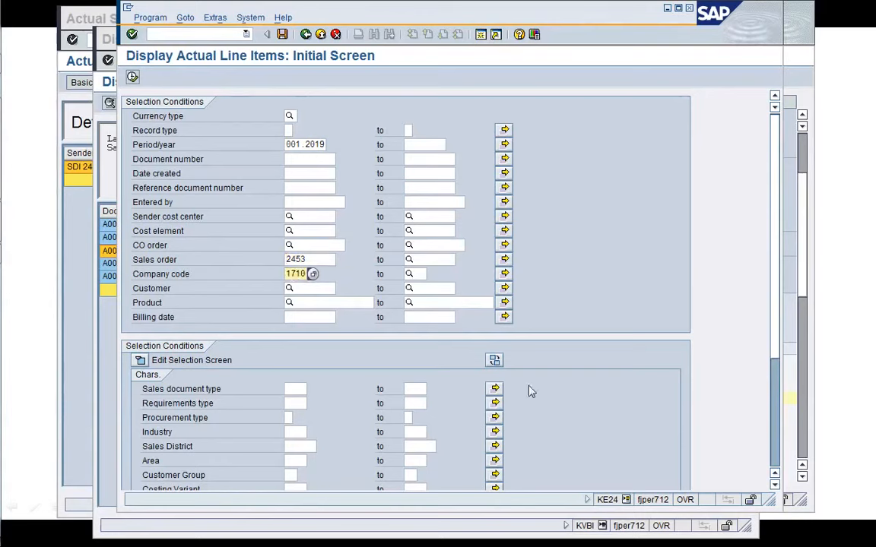
Open the list of available layouts for the line item report.
left_click(776, 457)
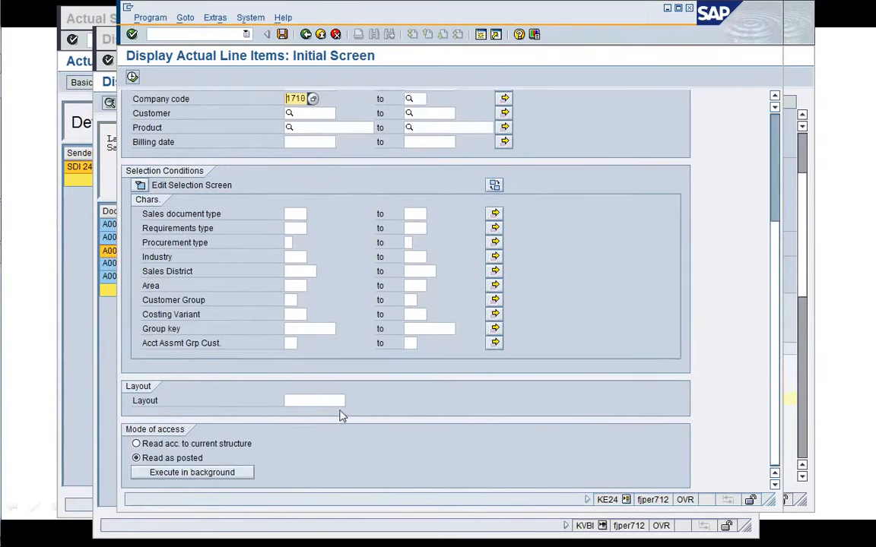
left_click(315, 401)
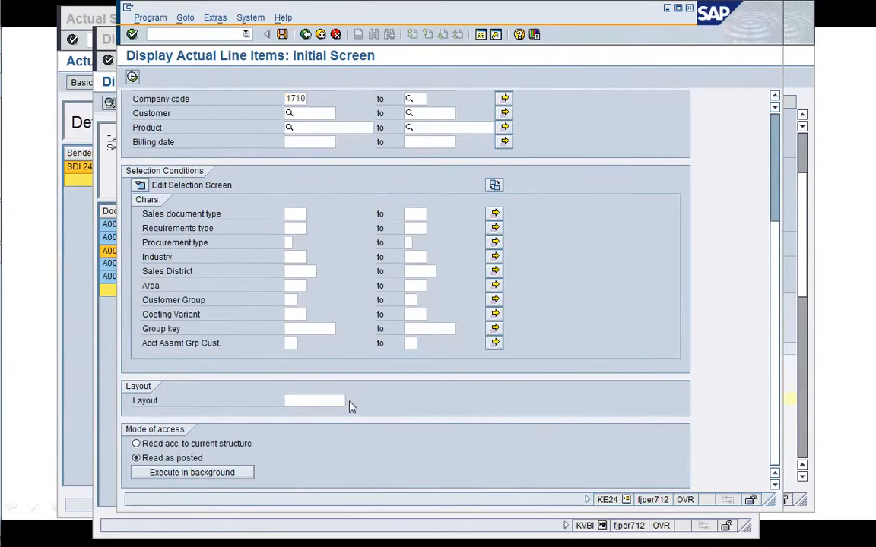
left_click(351, 401)
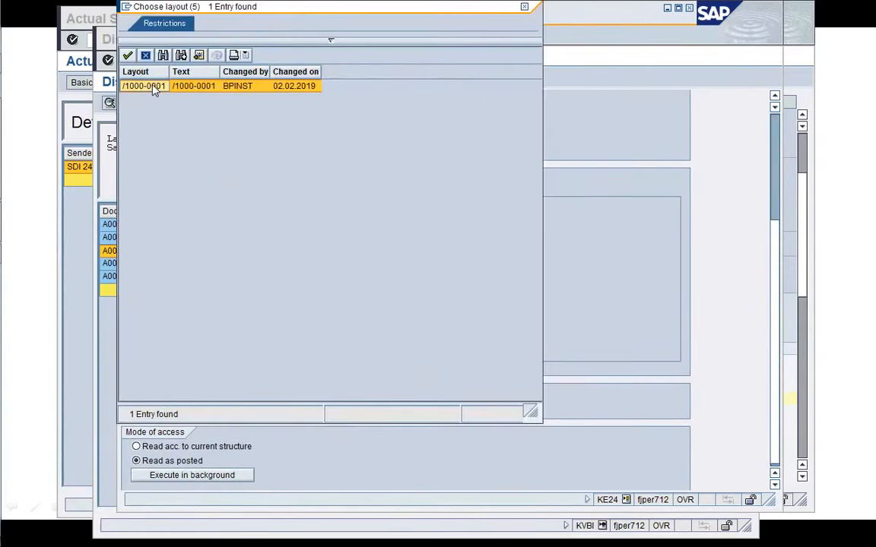
Apply layout /1000-0001 and execute the KE24 actual line item report.
double_click(152, 86)
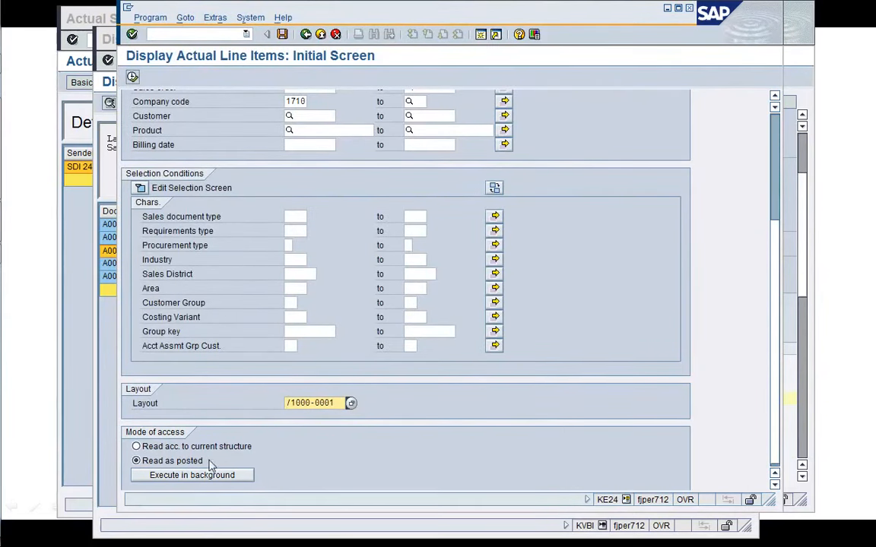
scroll(775, 136, "up", 4)
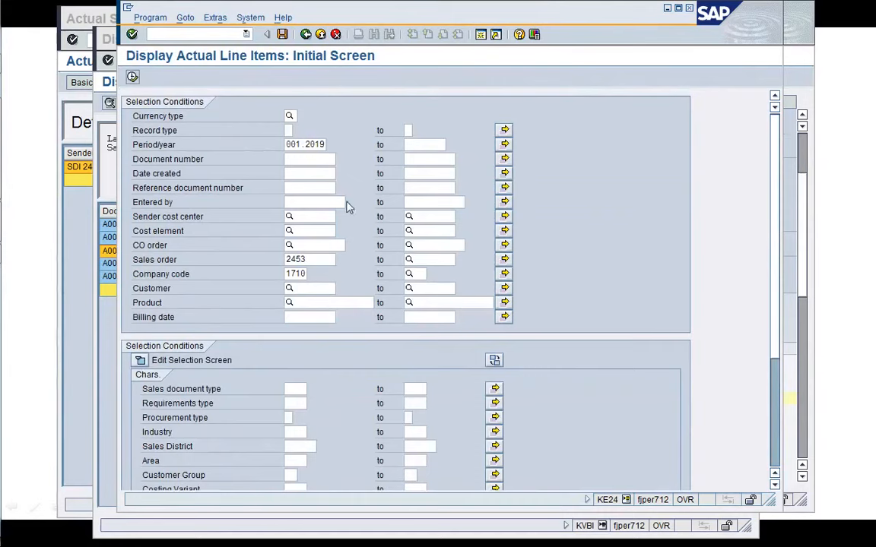
left_click(133, 77)
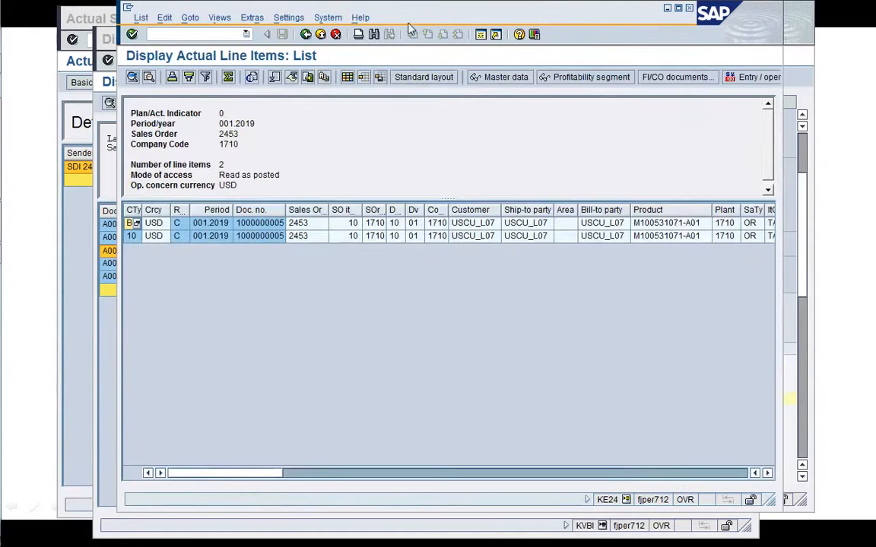
left_click_drag(408, 16, 332, 33)
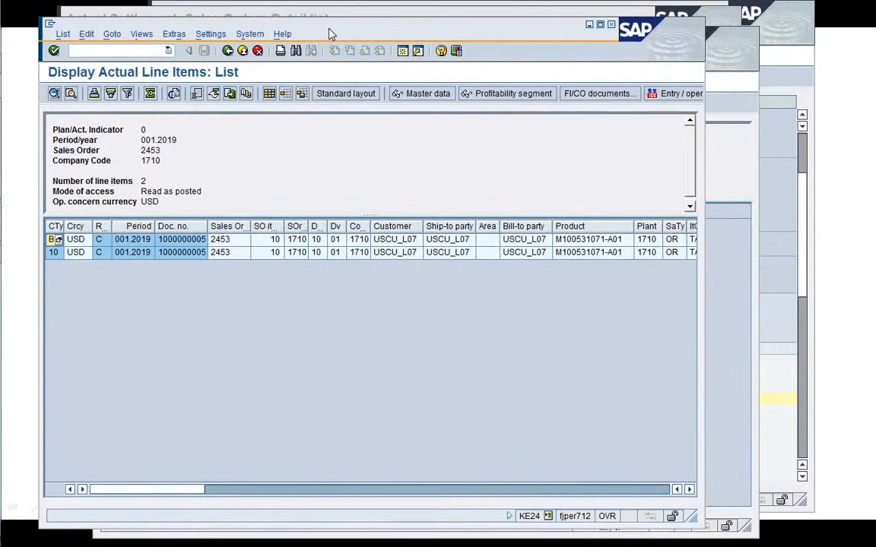
Enlarge the report window and examine the quantity, revenue and cost value fields of both CO-PA line items.
left_click(201, 253)
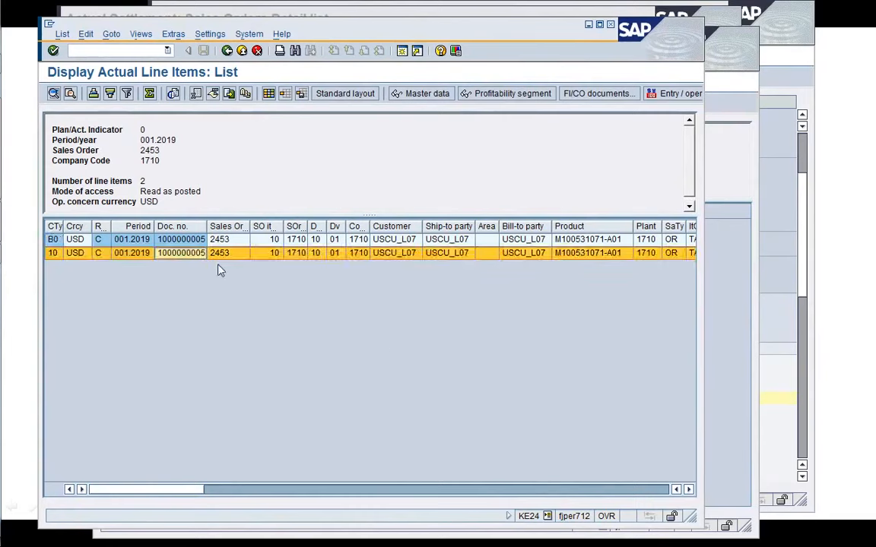
left_click(197, 323)
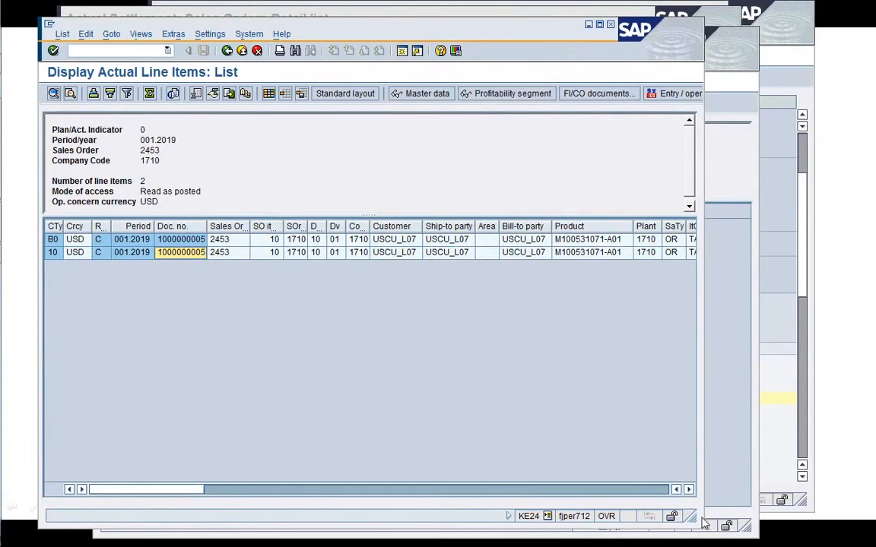
left_click_drag(690, 516, 860, 371)
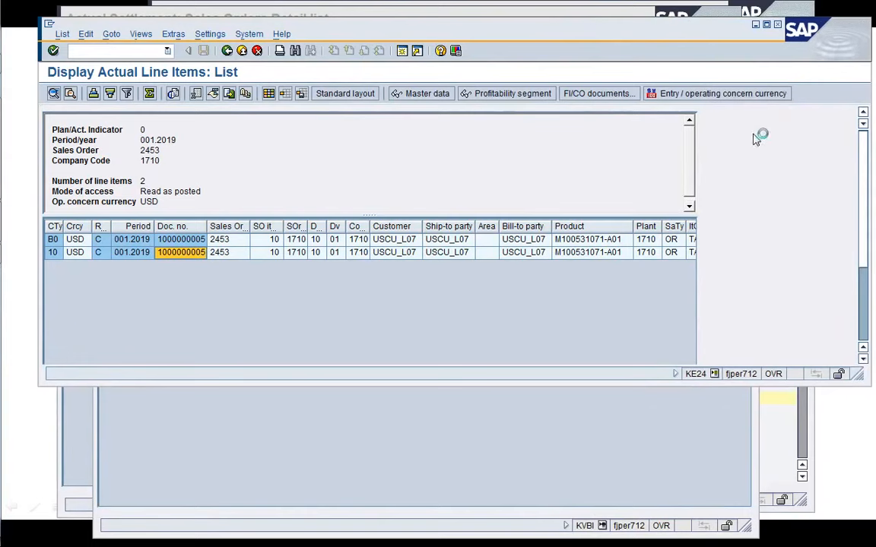
left_click_drag(681, 38, 656, 65)
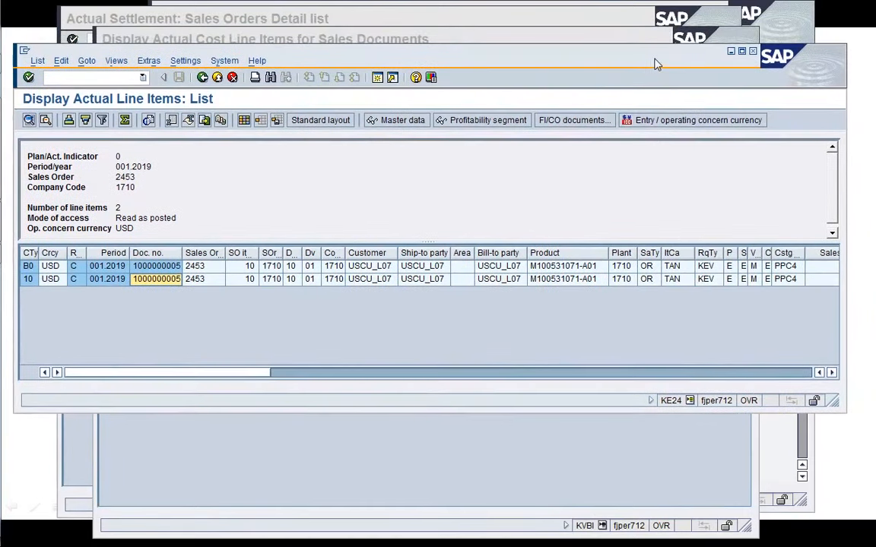
left_click(430, 279)
left_click(394, 316)
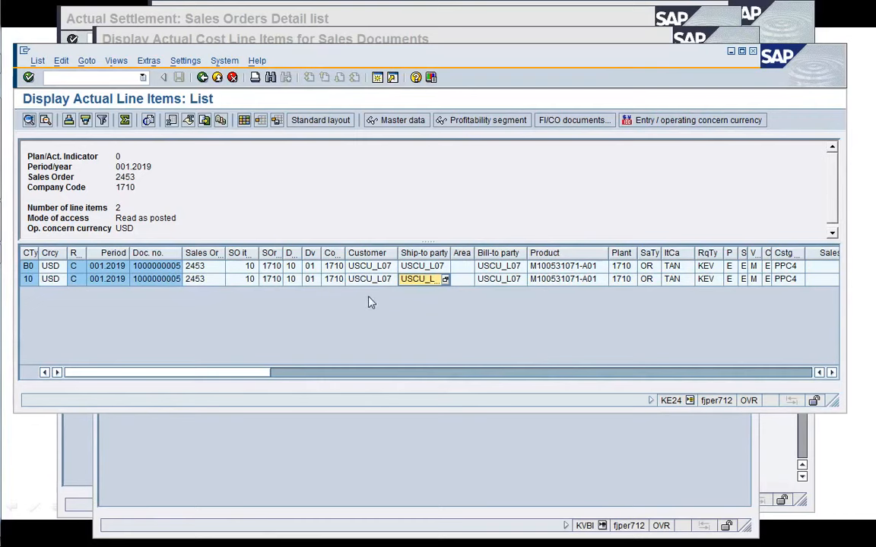
left_click(569, 280)
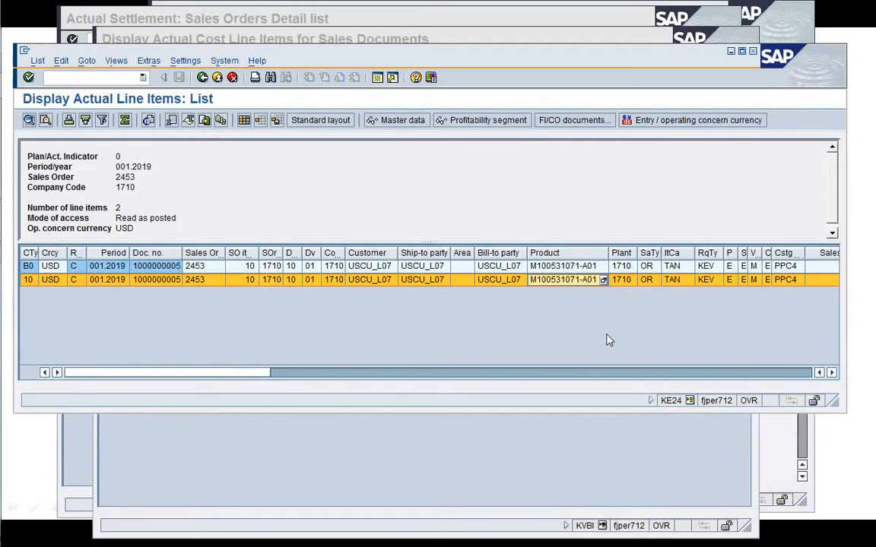
key("Tab")
key("Tab")
key("Tab")
key("Tab")
key("Tab")
key("Tab")
key("Tab")
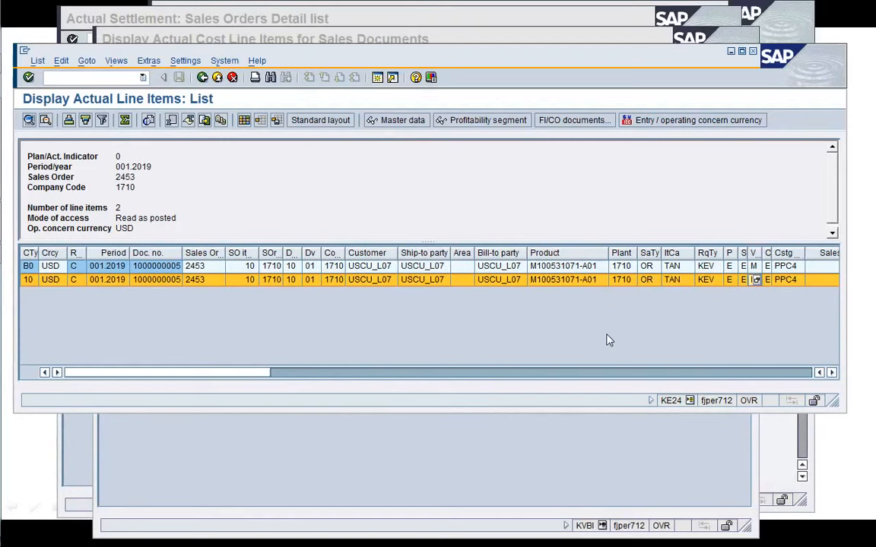
key("Tab")
key("Tab")
key("Tab")
key("Tab")
key("Tab")
key("Tab")
key("Tab")
key("Tab")
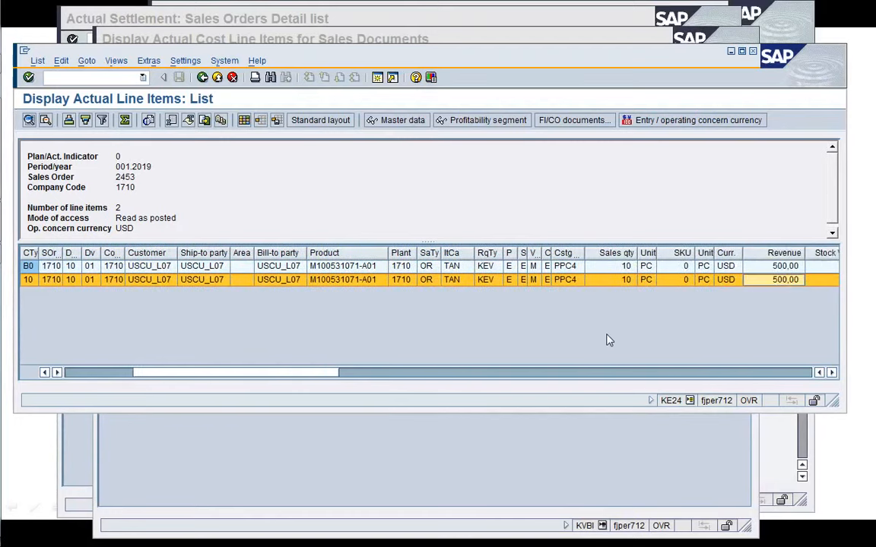
key("Tab")
key("Tab")
key("Tab")
key("Tab")
key("Tab")
key("Tab")
key("Tab")
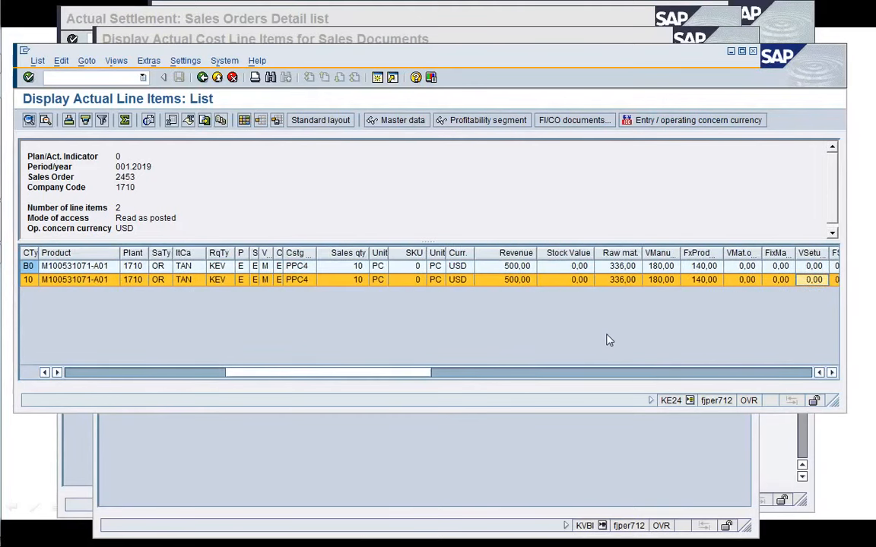
key("Tab")
key("Tab")
key("Tab")
key("Tab")
key("Tab")
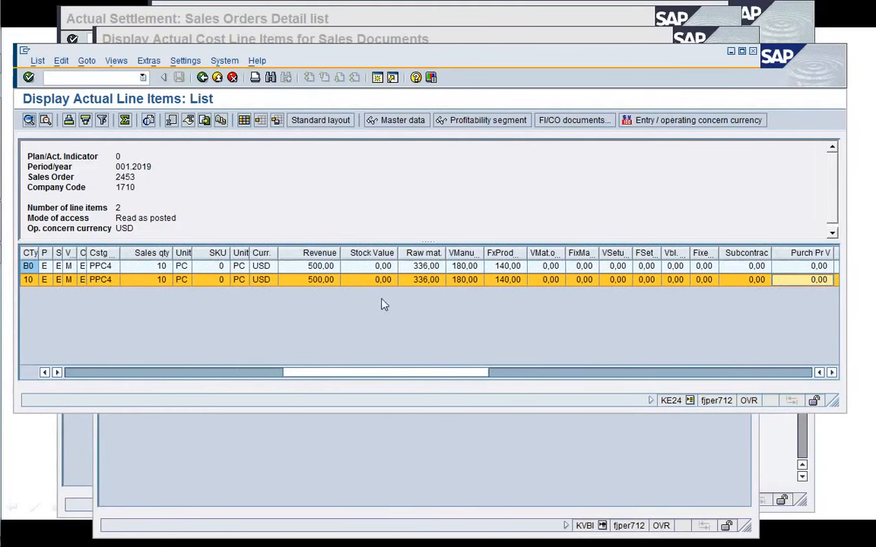
left_click(146, 282)
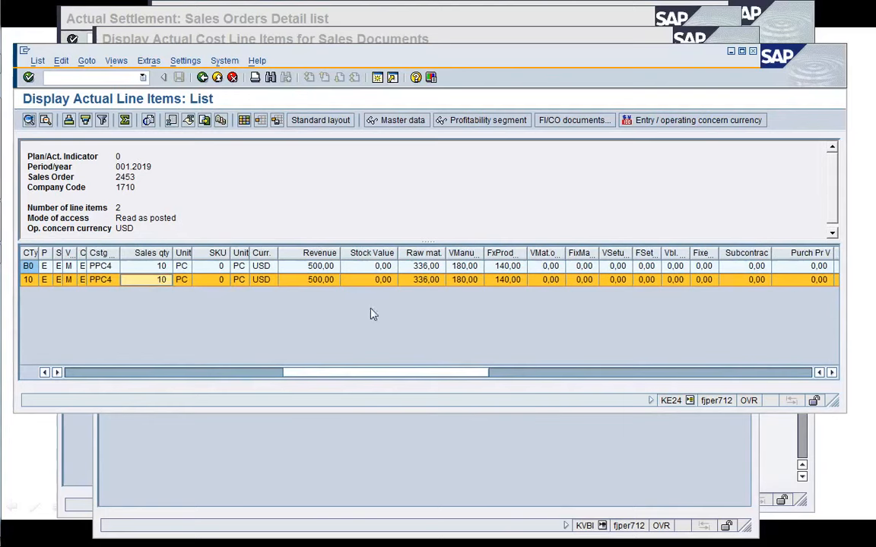
left_click(384, 281)
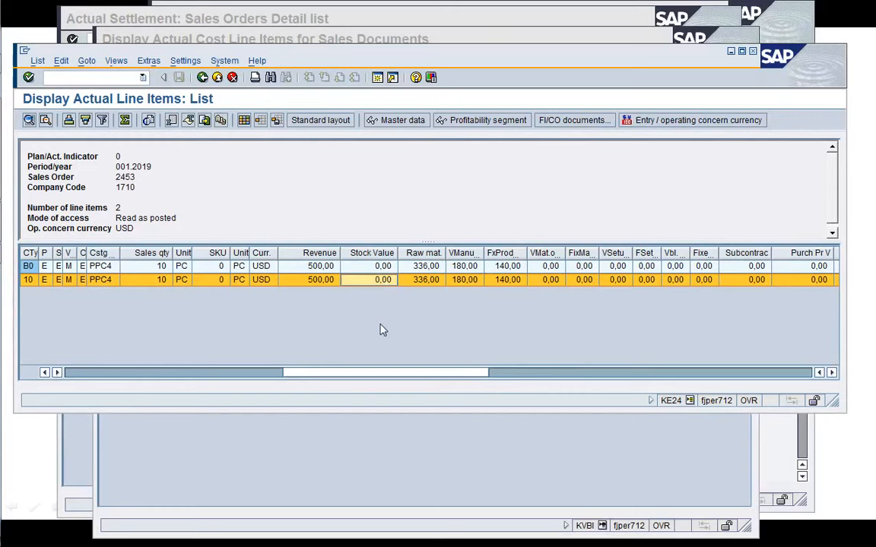
left_click(380, 269)
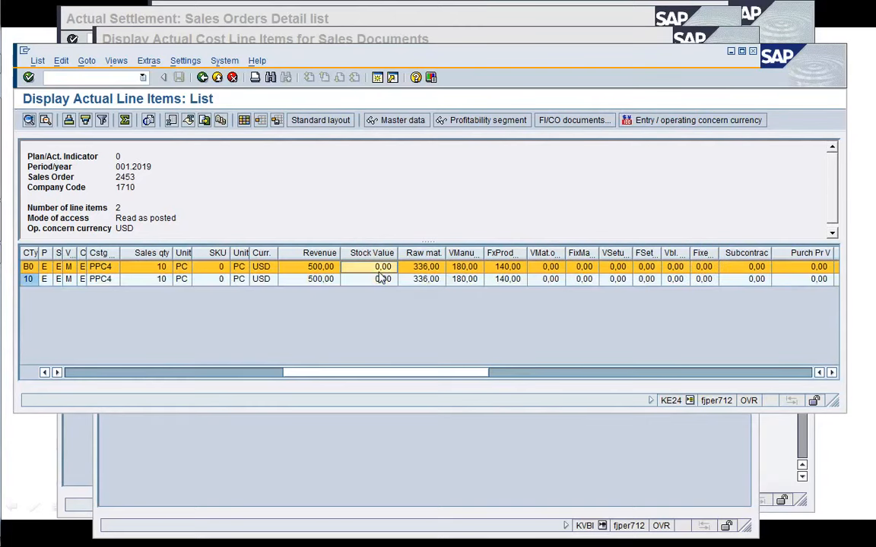
left_click(426, 281)
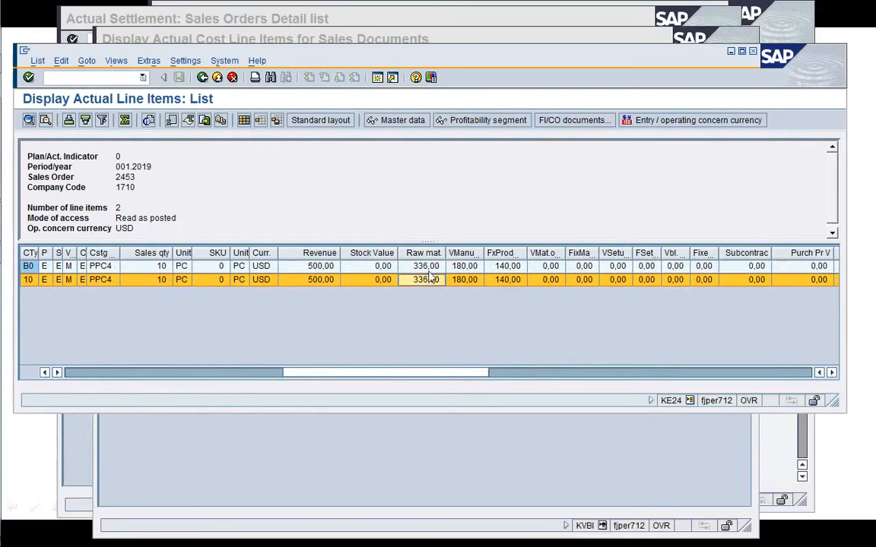
left_click(369, 282)
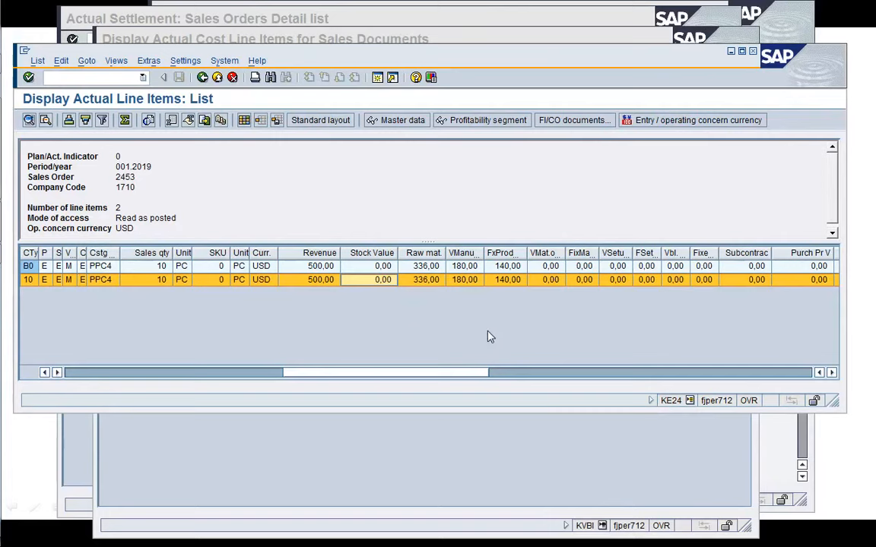
left_click(699, 280)
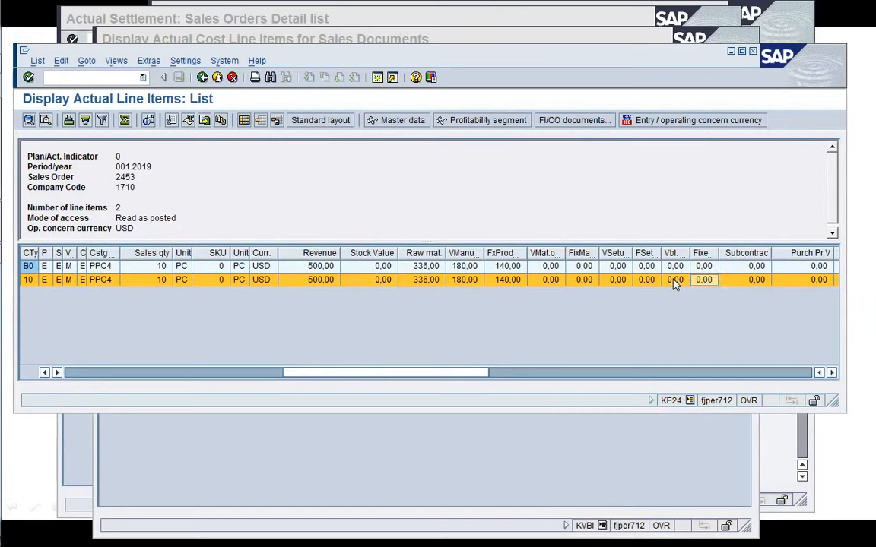
Scroll across the remaining columns to examine the line items' characteristics, profit center, cost element and reference data.
key("Right")
key("Right")
key("Right")
key("Right")
key("Right")
key("Right")
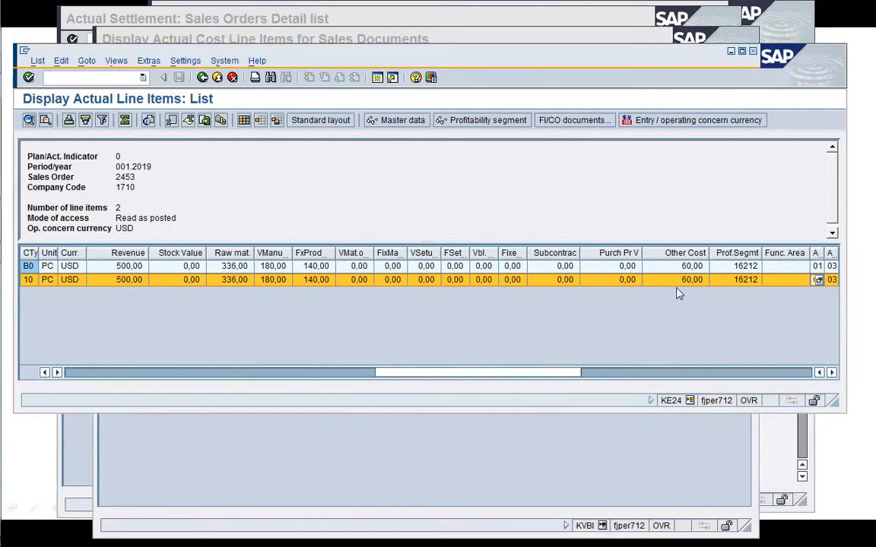
left_click(676, 282)
key("Right")
key("Right")
key("Right")
key("Right")
key("Right")
key("Right")
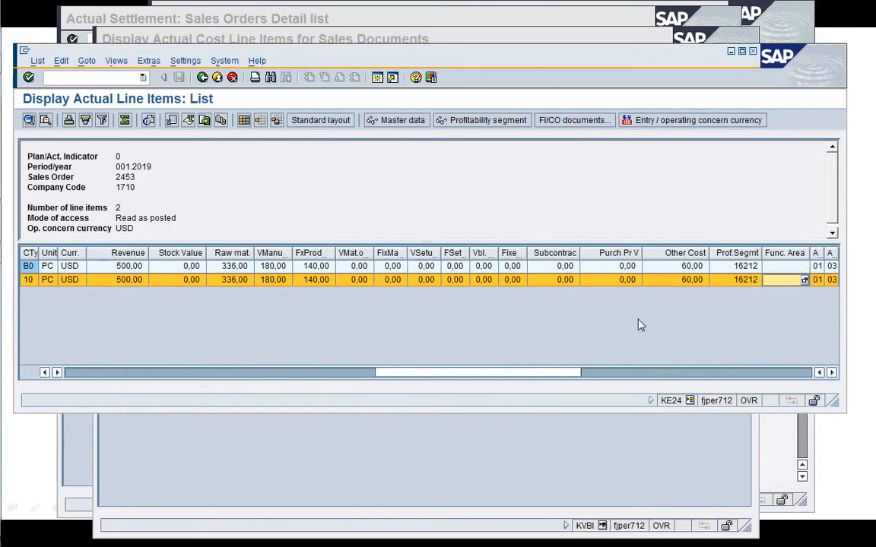
key("Right")
key("Right")
key("Right")
key("Right")
key("Right")
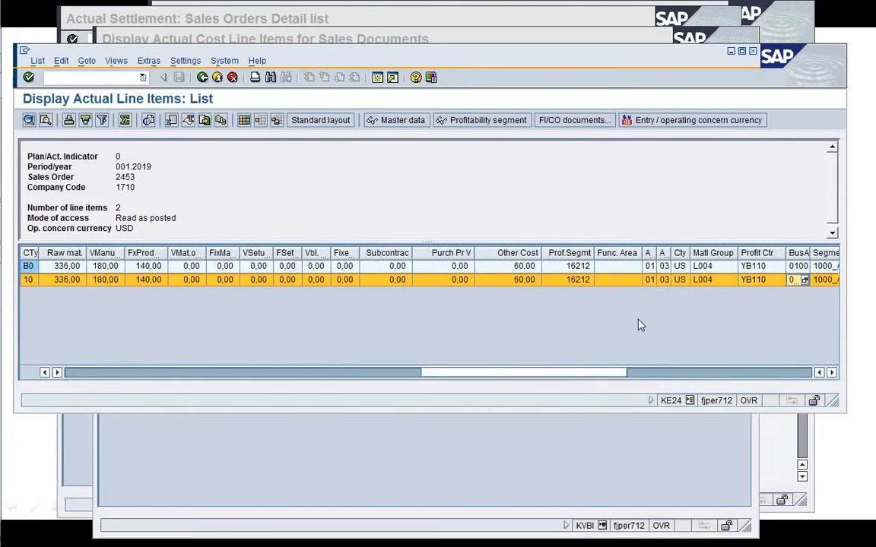
key("Right")
key("Right")
key("Right")
key("Right")
key("Right")
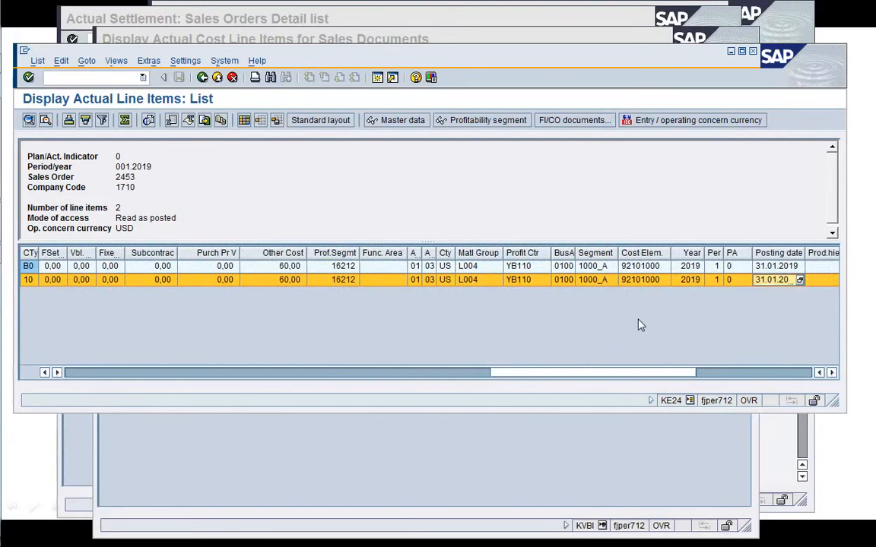
key("Right")
key("Right")
key("Right")
key("Right")
key("Right")
key("Right")
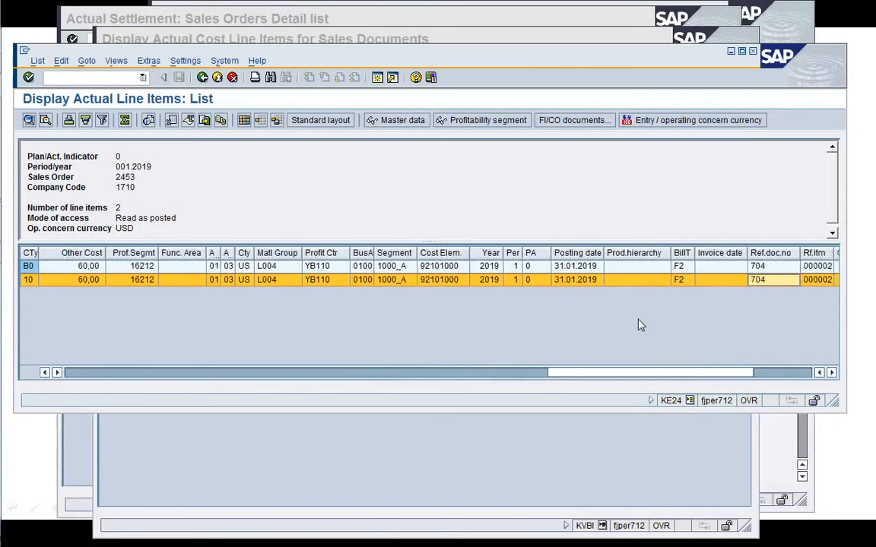
key("Left")
key("Left")
key("Left")
key("Left")
key("Left")
key("Left")
key("Left")
key("Left")
key("Left")
key("Left")
key("Left")
key("Left")
key("Left")
key("Left")
key("Left")
key("Left")
key("Left")
key("Left")
key("Left")
key("Left")
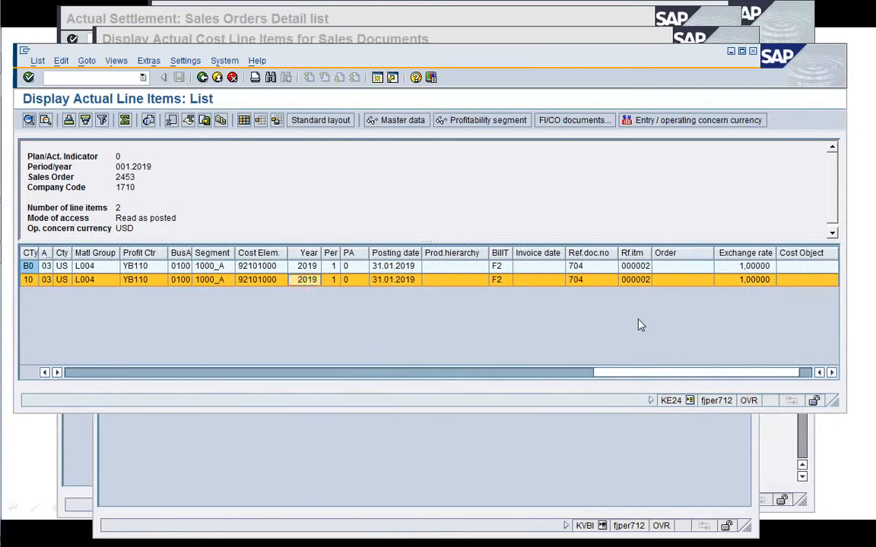
key("Left")
key("Left")
key("Left")
key("Left")
key("Left")
key("Left")
key("Left")
key("Left")
key("Left")
key("Left")
key("Left")
key("Left")
key("Left")
key("Left")
key("Left")
key("Left")
key("Left")
key("Left")
key("Left")
key("Left")
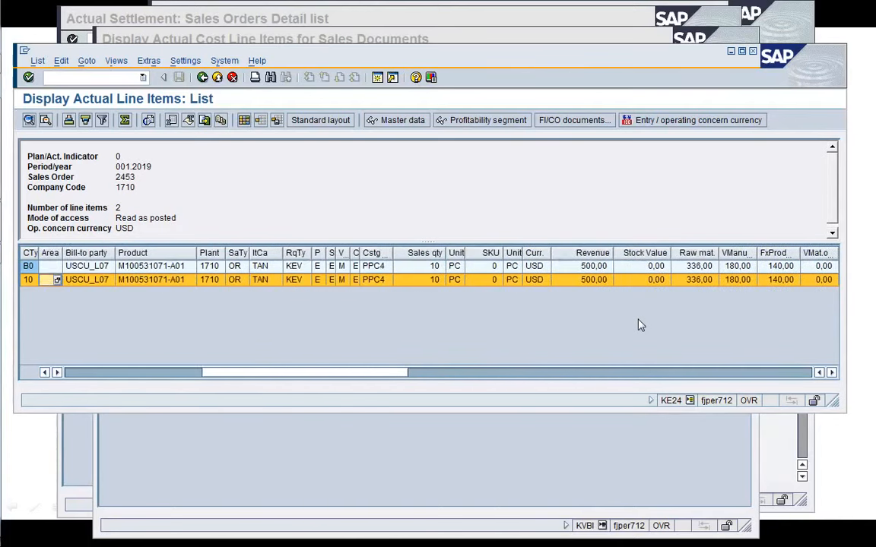
key("Right")
key("Right")
key("Right")
key("Right")
key("Right")
key("Right")
key("Right")
key("Right")
key("Right")
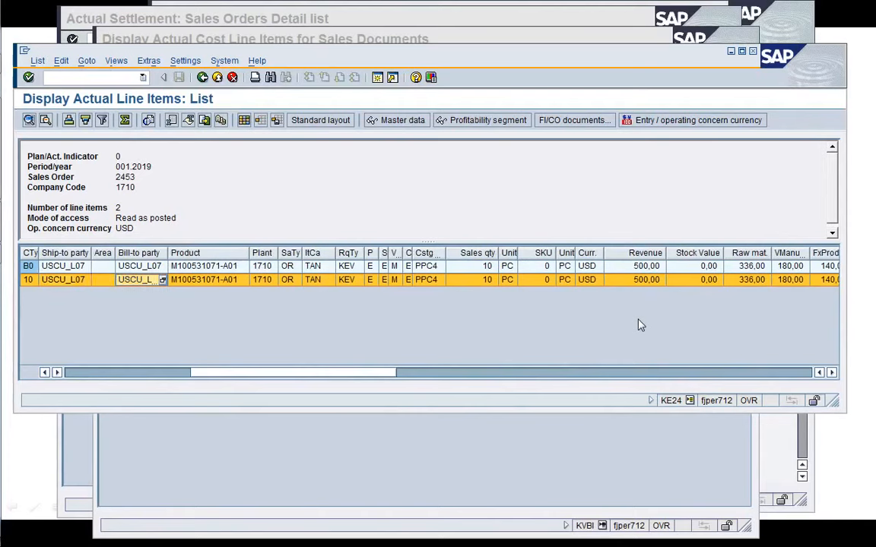
key("Right")
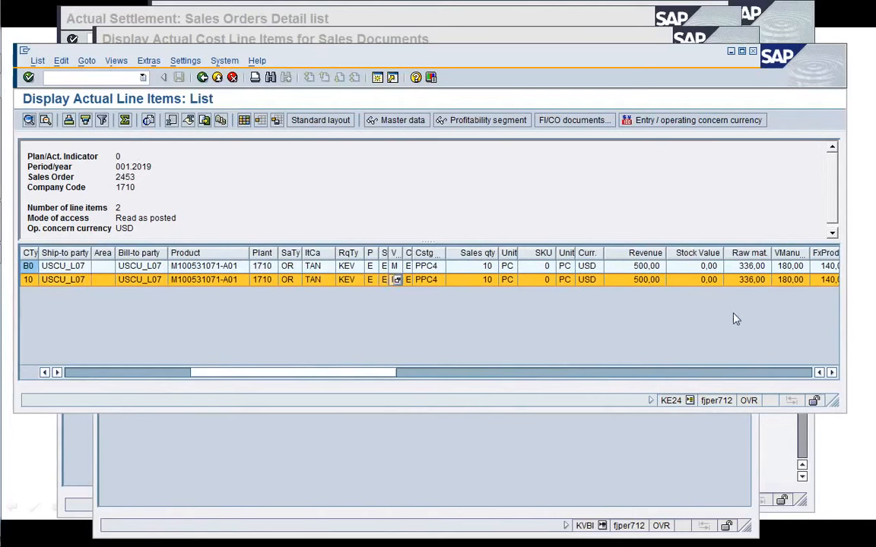
Bring the actual cost line items window for sales document 2453/10 back into view.
key("F2")
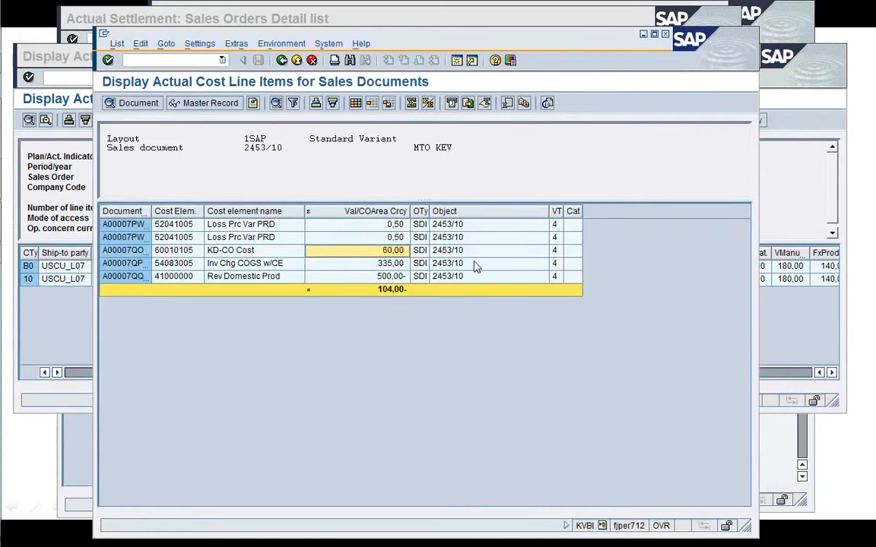
left_click(459, 60)
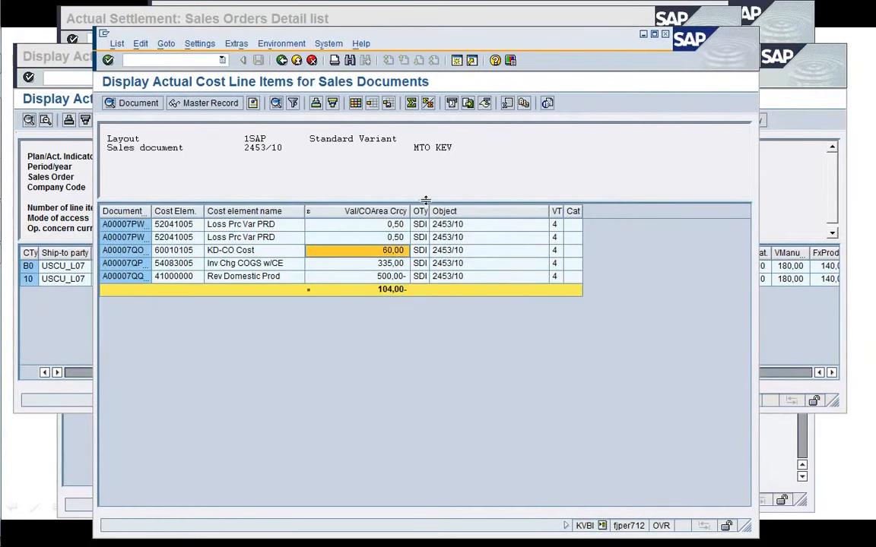
Display sales order 2453 in VA03 and open its sales order costing.
type("/")
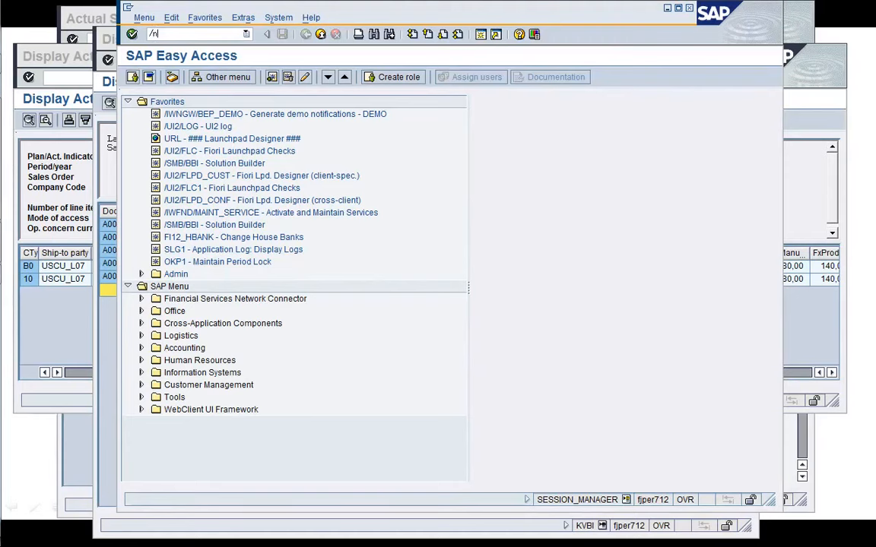
type("nVA03")
key("Return")
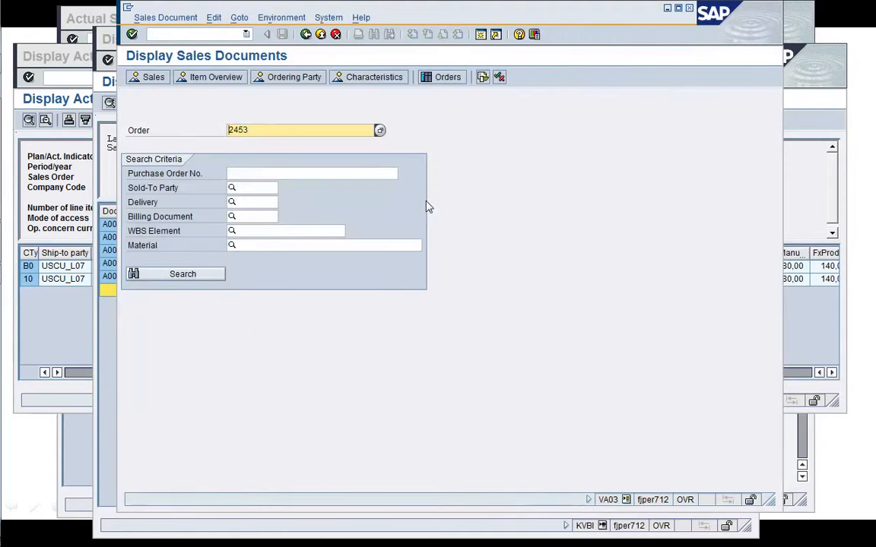
key("Return")
left_click(264, 17)
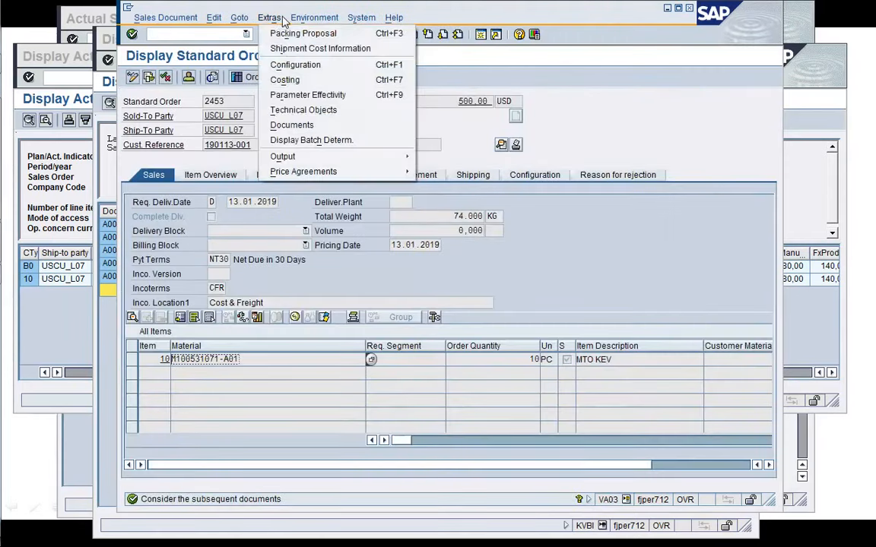
left_click(292, 82)
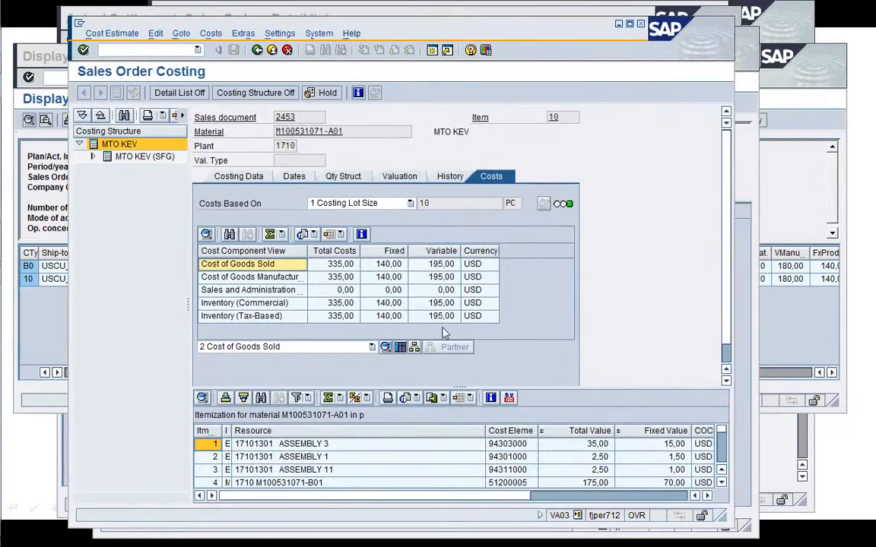
Display the Cost of Goods Sold cost component breakdown of the sales order costing and enlarge its list.
left_click(402, 350)
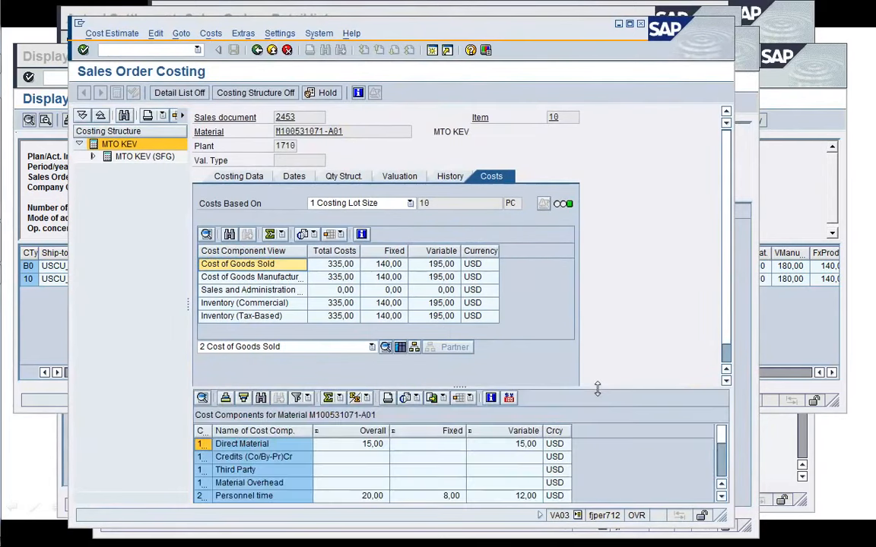
left_click_drag(597, 389, 599, 275)
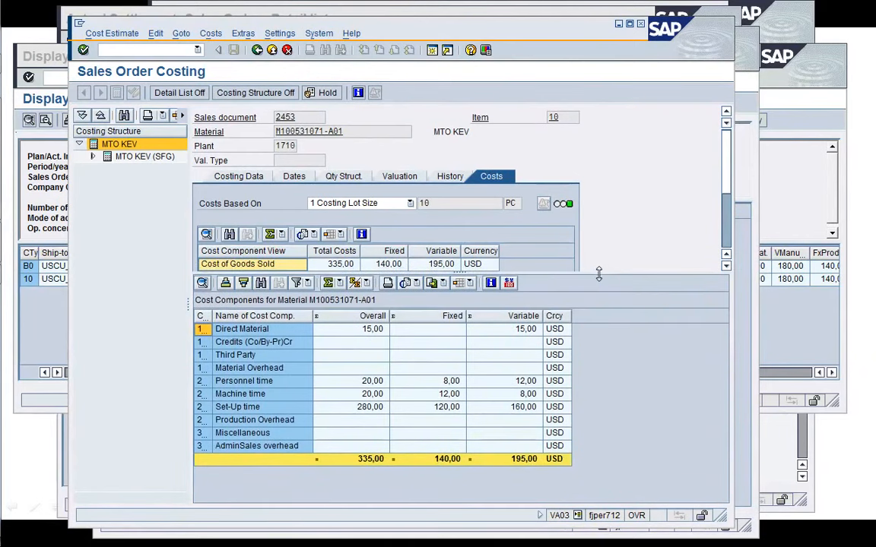
Arrange the CO-PA line item report beside the sales order costing and compare their cost values across the columns.
left_click(741, 177)
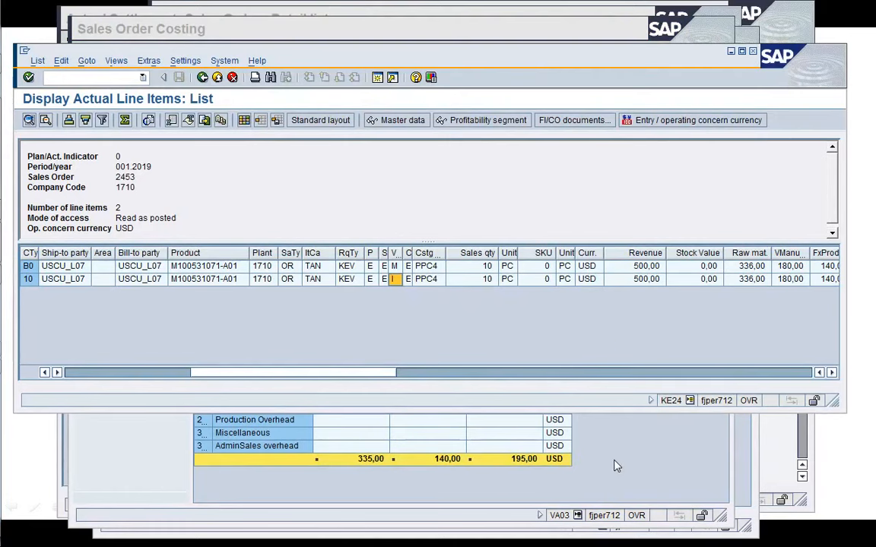
left_click(362, 476)
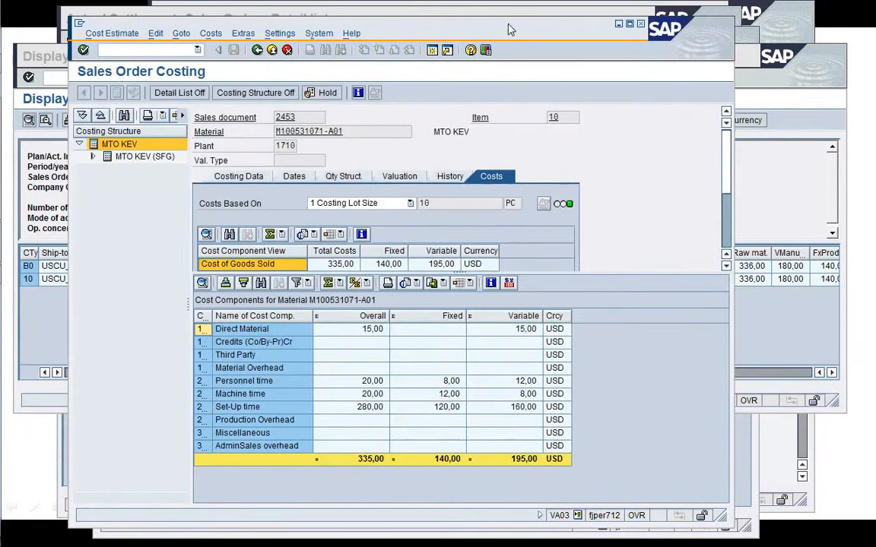
left_click_drag(506, 24, 546, 27)
left_click(86, 327)
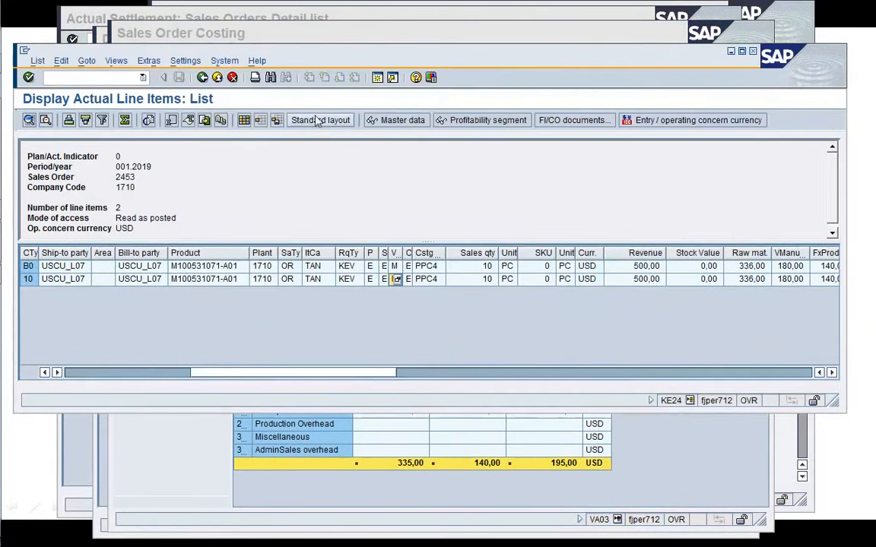
left_click_drag(384, 57, 267, 49)
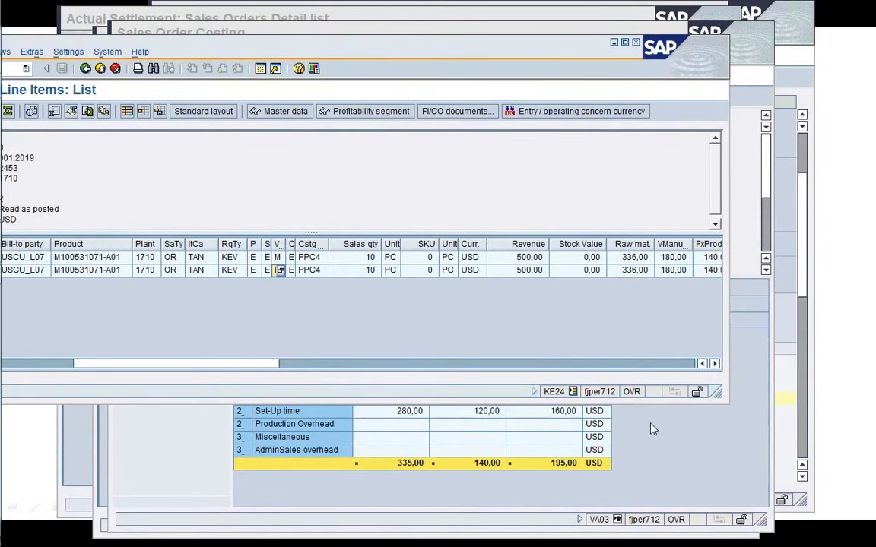
left_click_drag(531, 53, 309, 117)
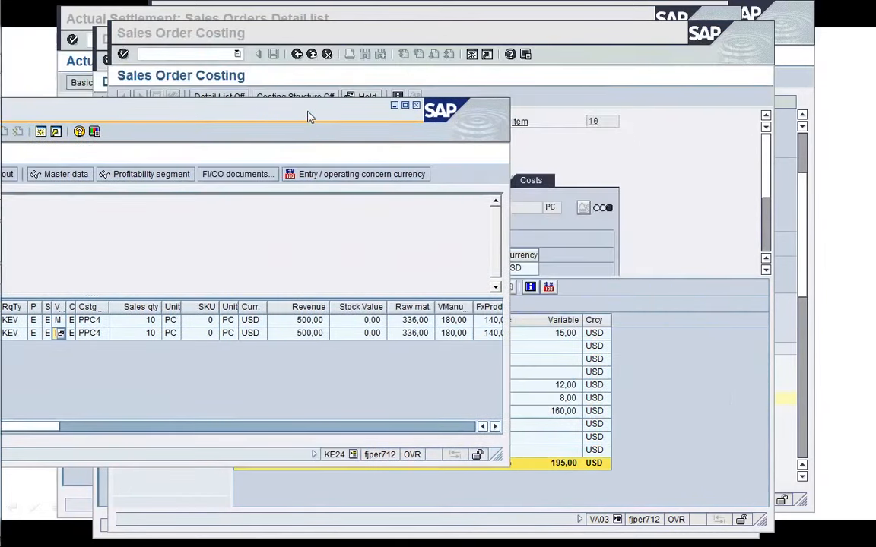
left_click(673, 308)
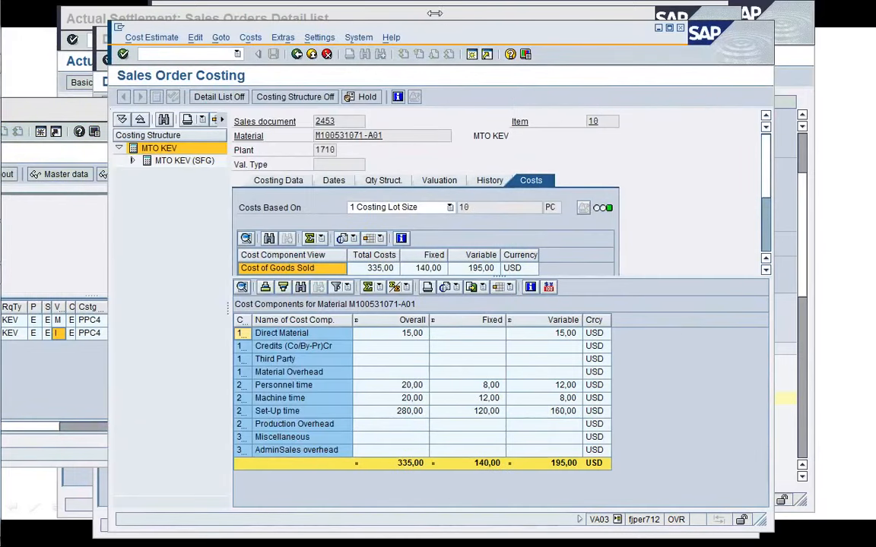
left_click_drag(439, 34, 755, 23)
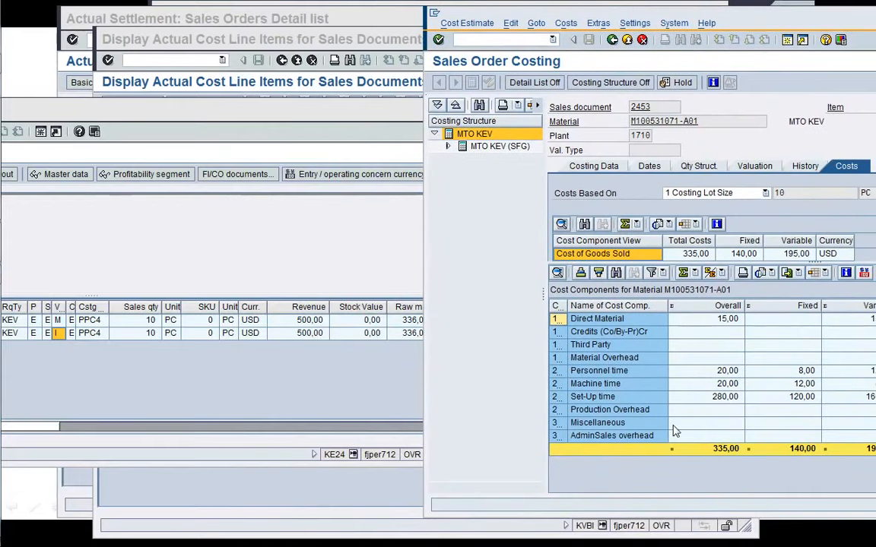
left_click(340, 383)
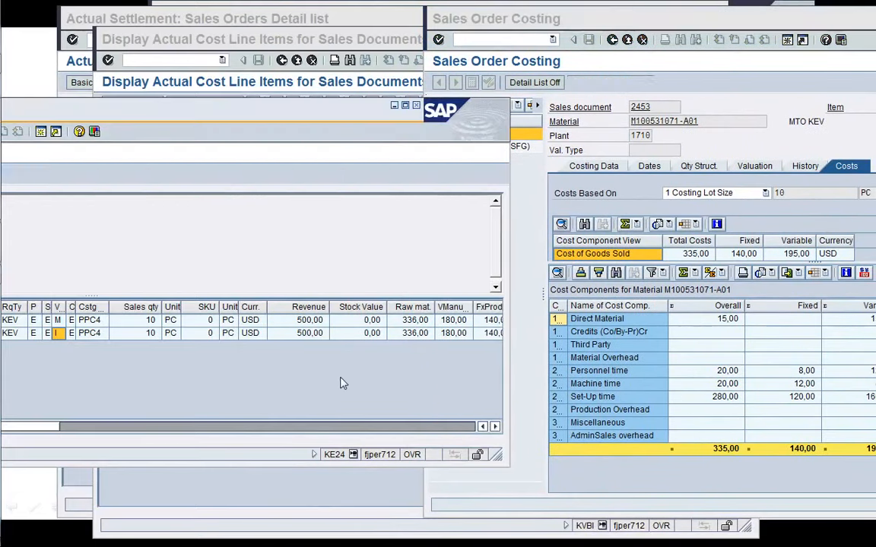
left_click_drag(318, 124, 214, 146)
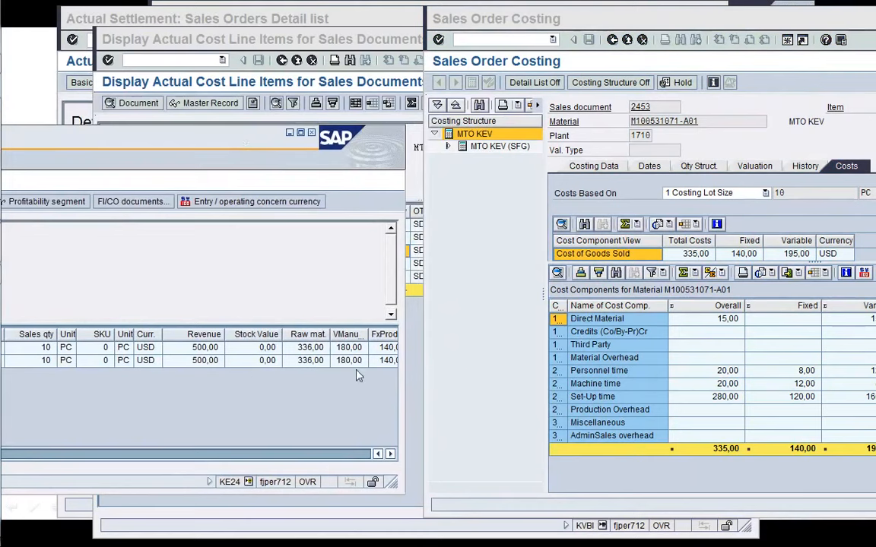
scroll(349, 417, "right", 2)
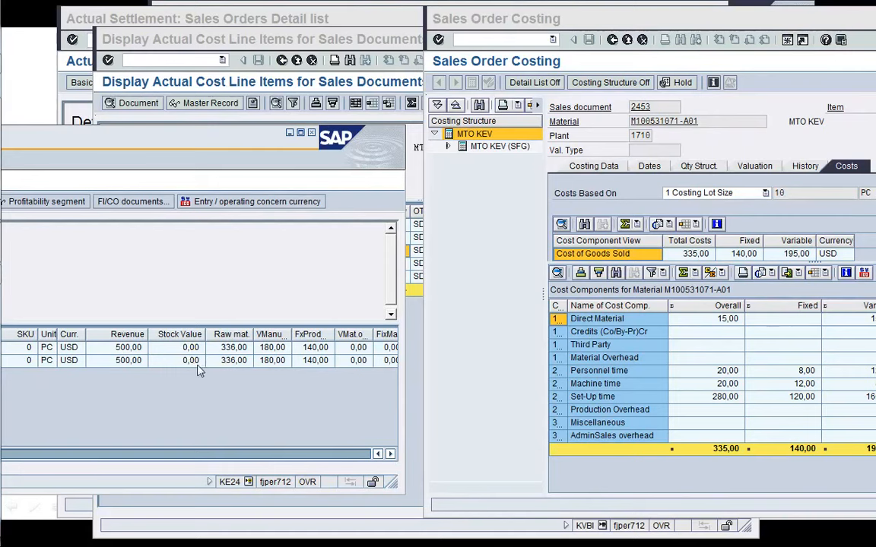
Open cost element group PA_A000_E1 for changing with transaction KAH2.
left_click(333, 40)
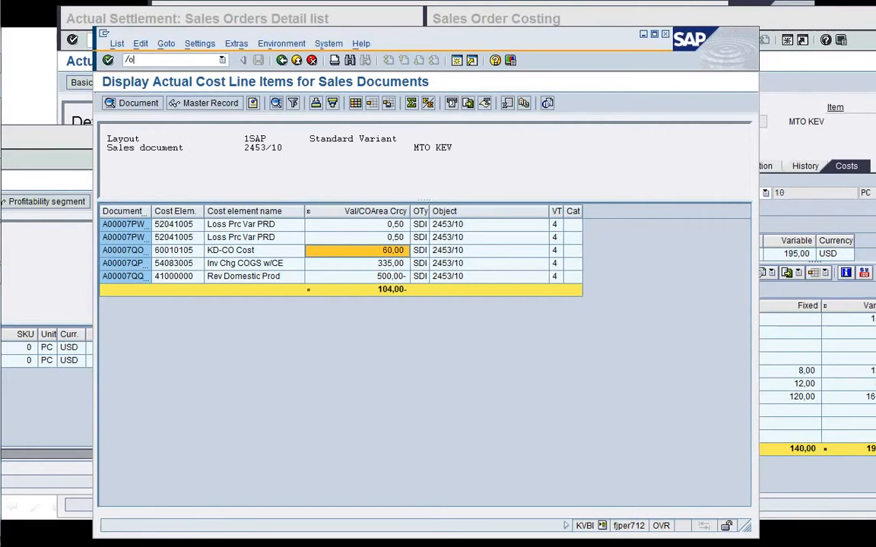
left_click(181, 266)
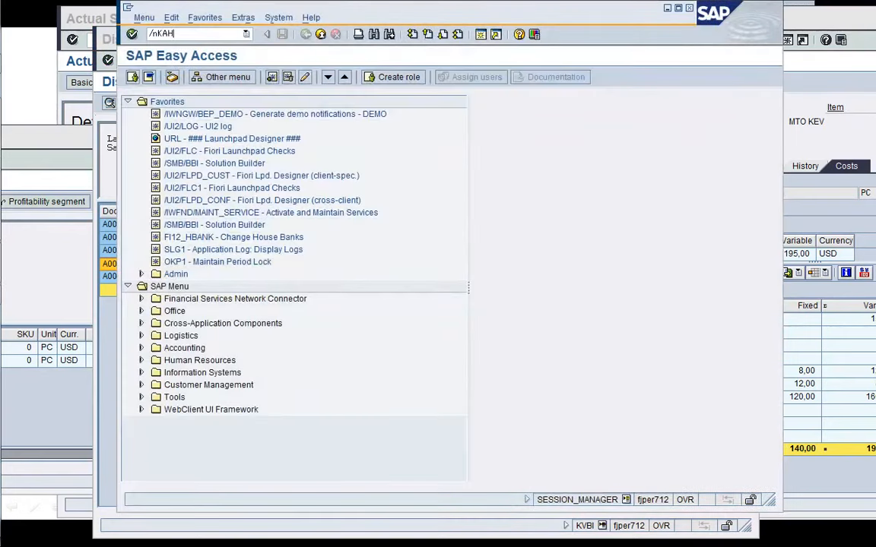
type("2")
key("Return")
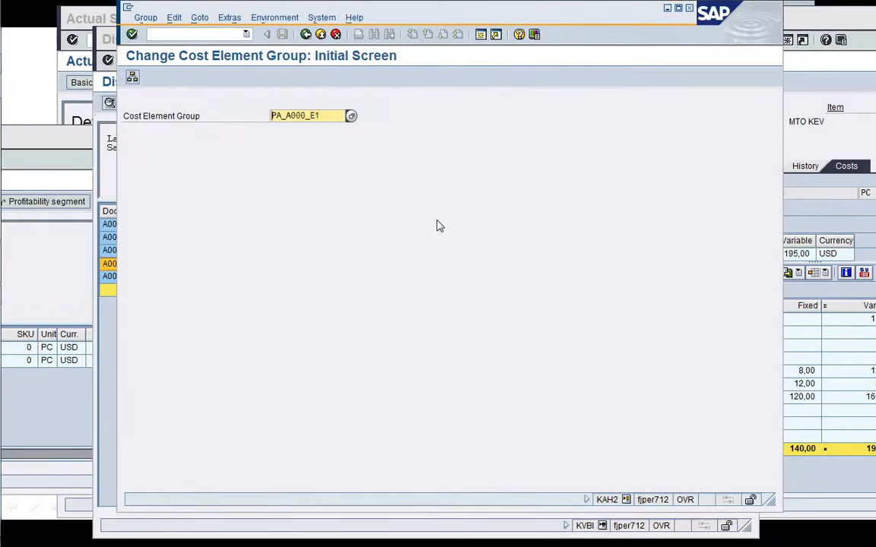
key("Return")
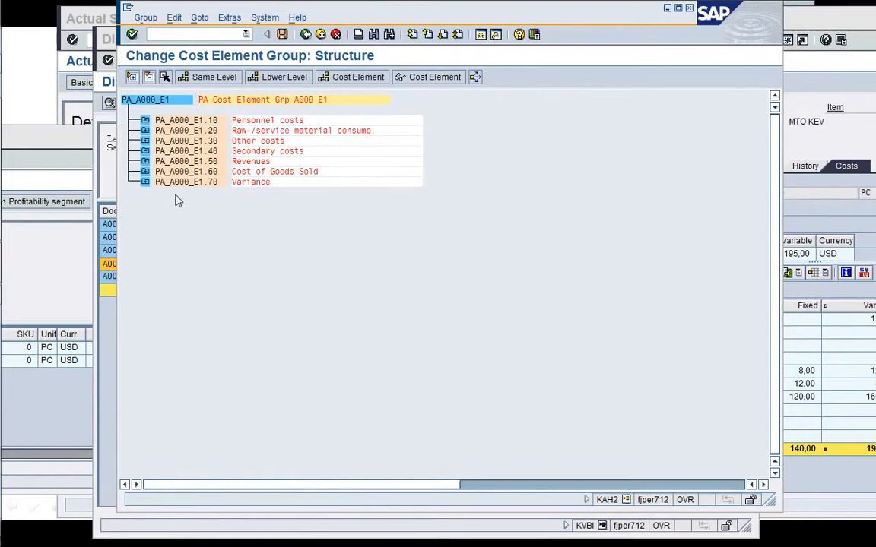
Move cost element 93112000 from the raw material node to the Cost of Goods Sold node in PA_A000_E1 and save.
left_click(145, 171)
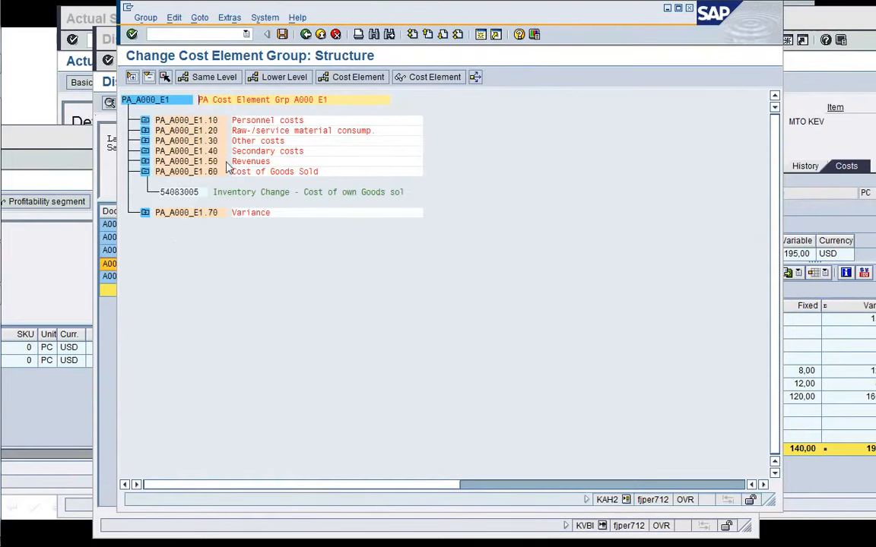
left_click(144, 130)
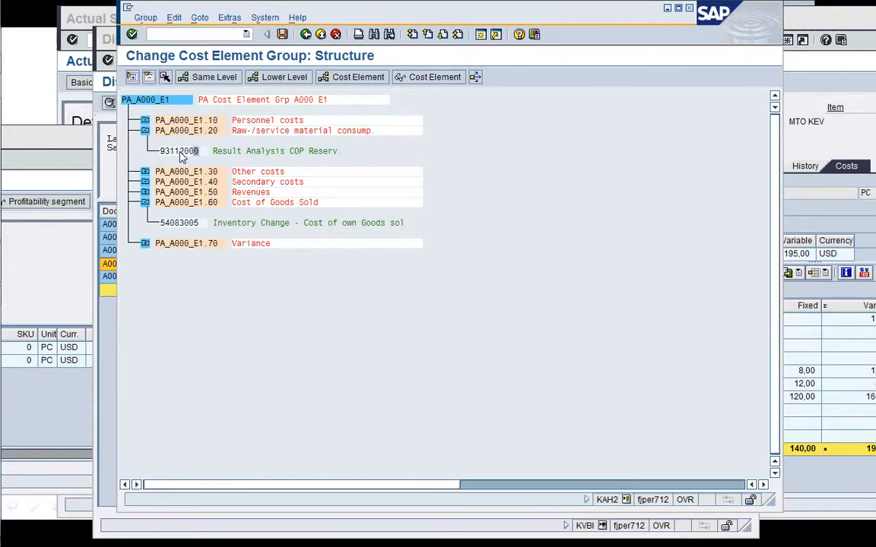
left_click(166, 79)
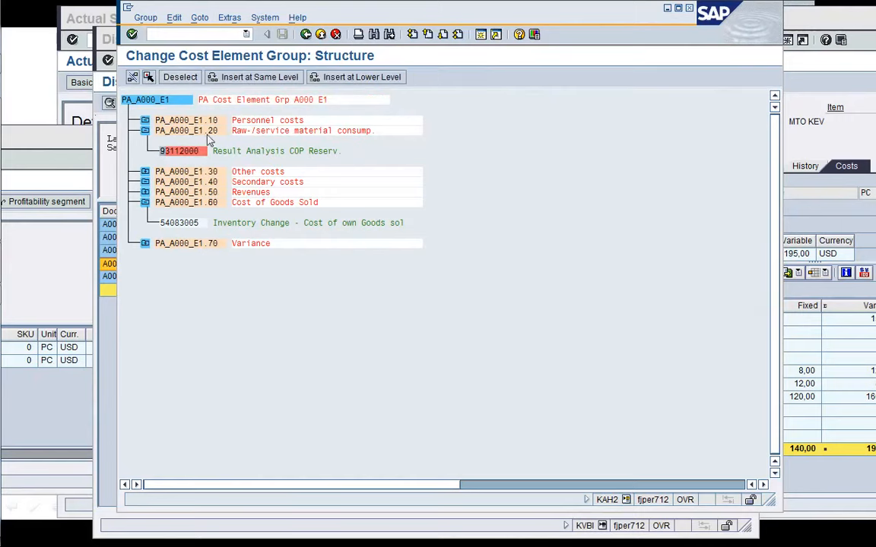
left_click(188, 222)
left_click(343, 82)
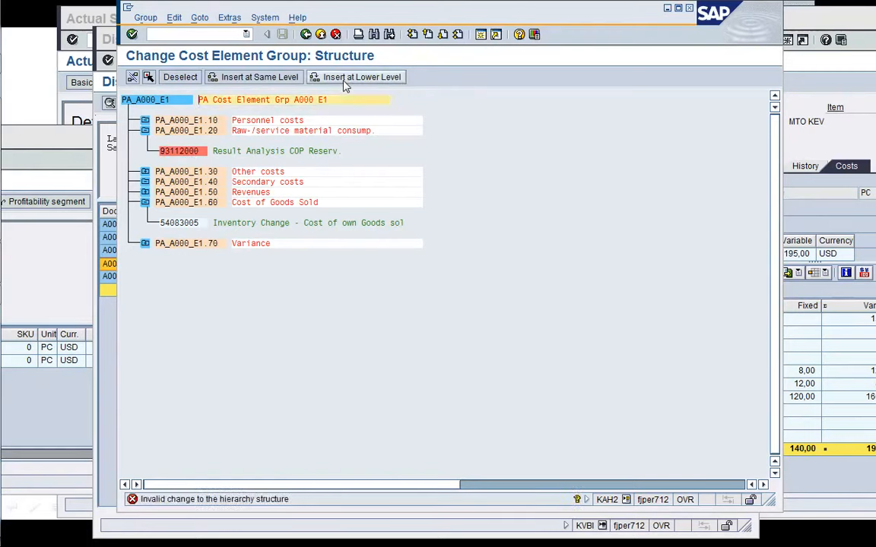
left_click(262, 82)
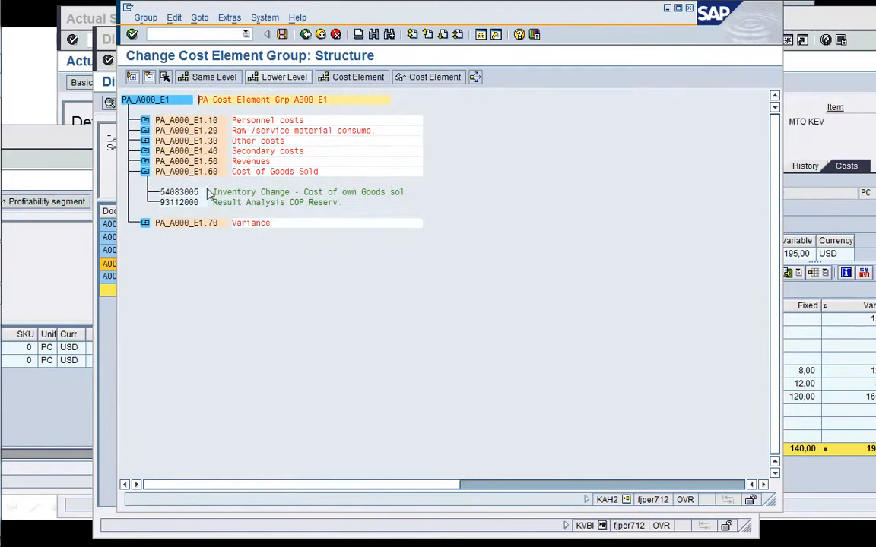
left_click(283, 35)
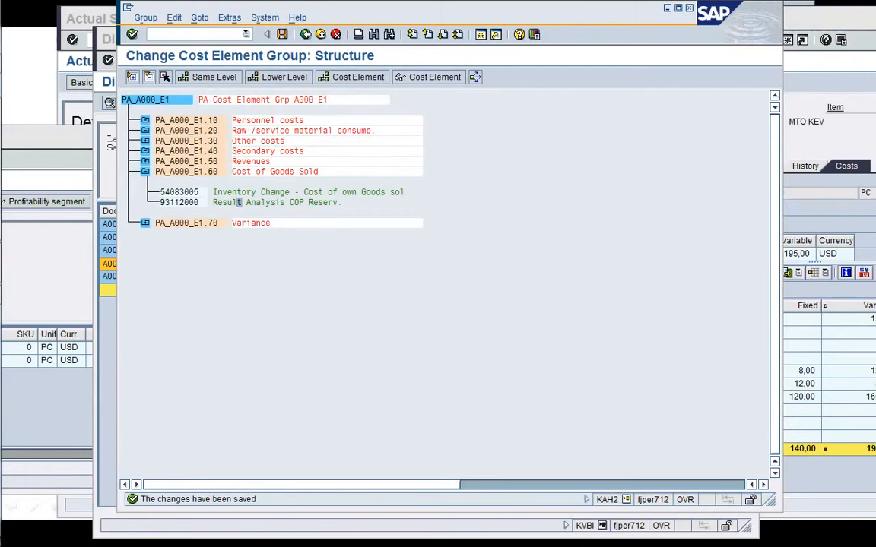
Open cost element group A000_A1 for changing instead.
left_click(305, 35)
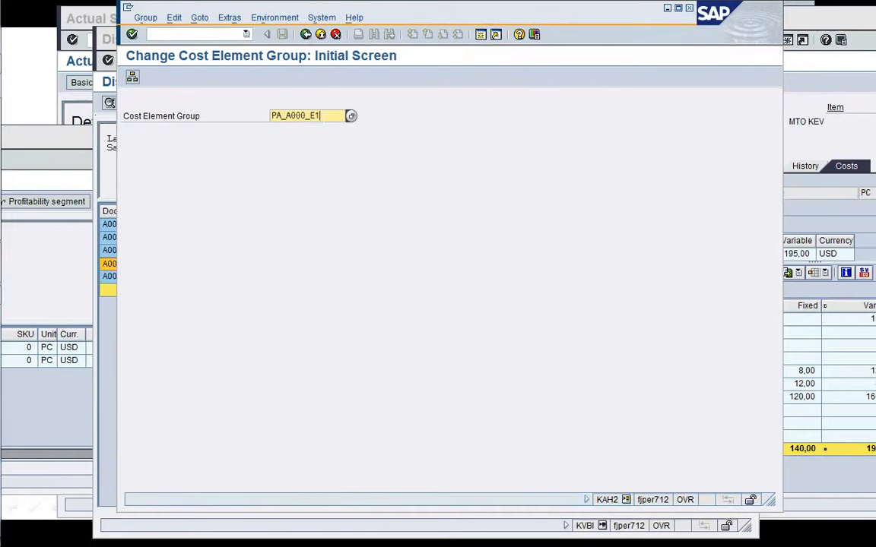
key("BackSpace")
key("BackSpace")
key("BackSpace")
key("BackSpace")
key("BackSpace")
key("BackSpace")
key("BackSpace")
key("BackSpace")
key("BackSpace")
key("BackSpace")
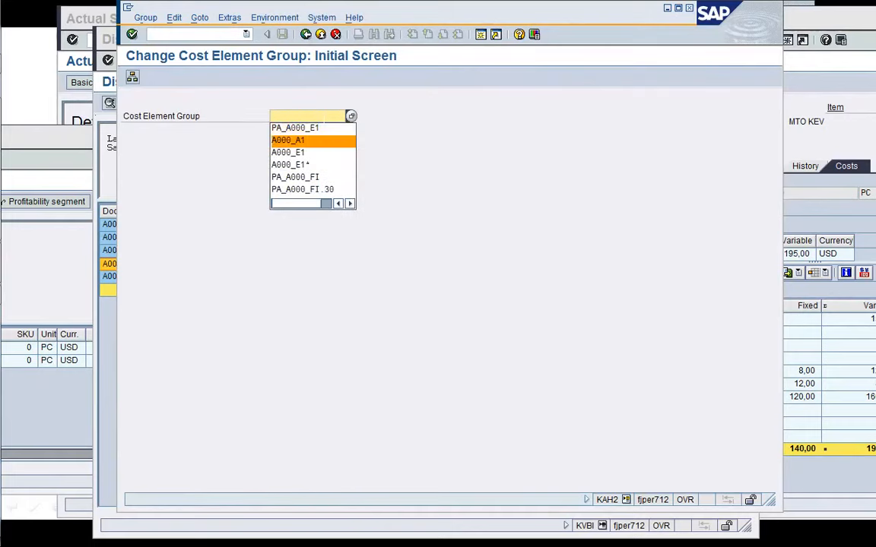
left_click(289, 140)
key("Return")
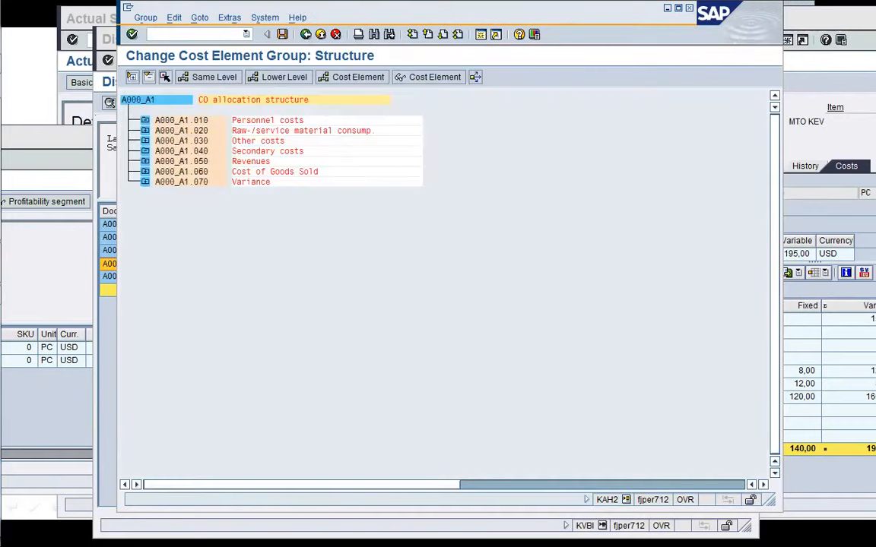
Move cost element 93112000 under the Cost of Goods Sold node in A000_A1, save and leave the structure.
left_click(144, 130)
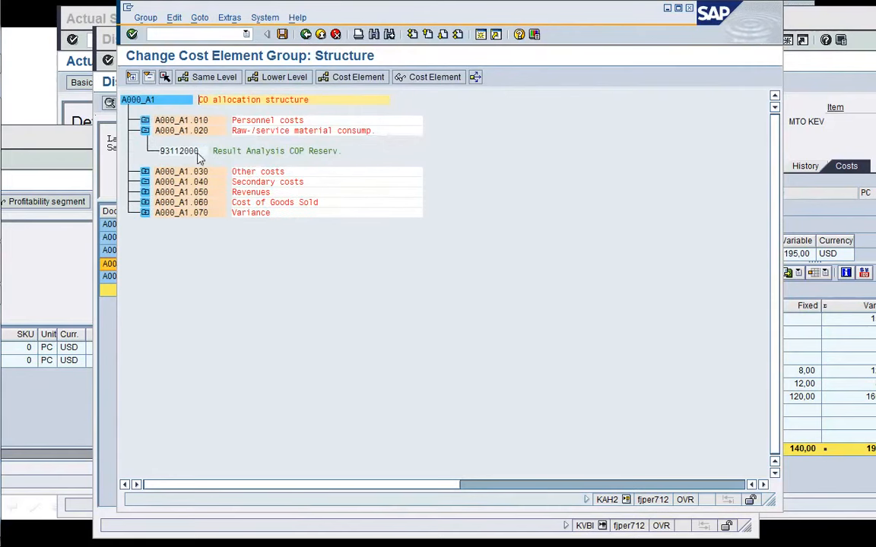
left_click(164, 77)
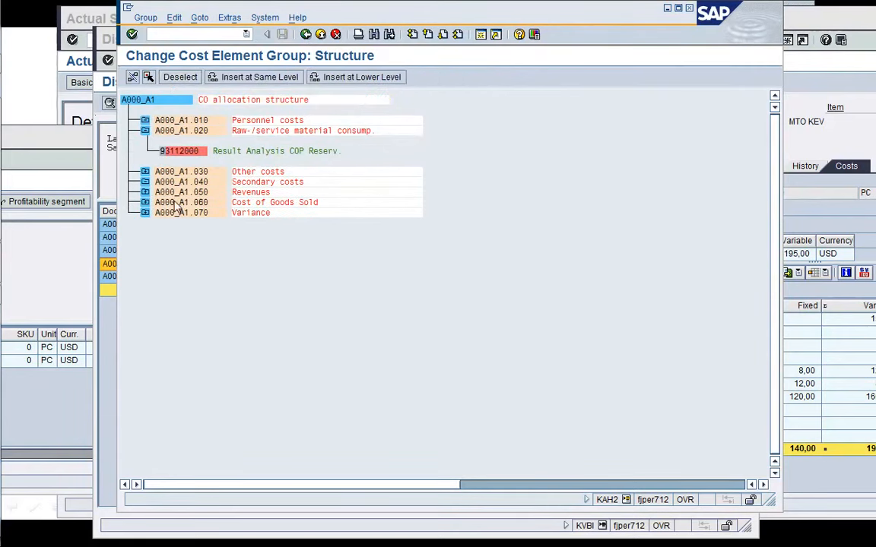
left_click(144, 203)
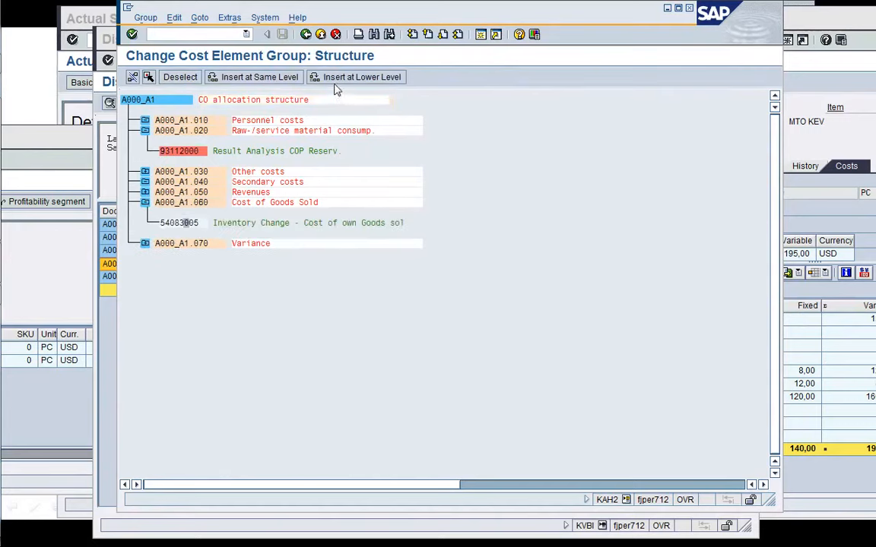
left_click(255, 77)
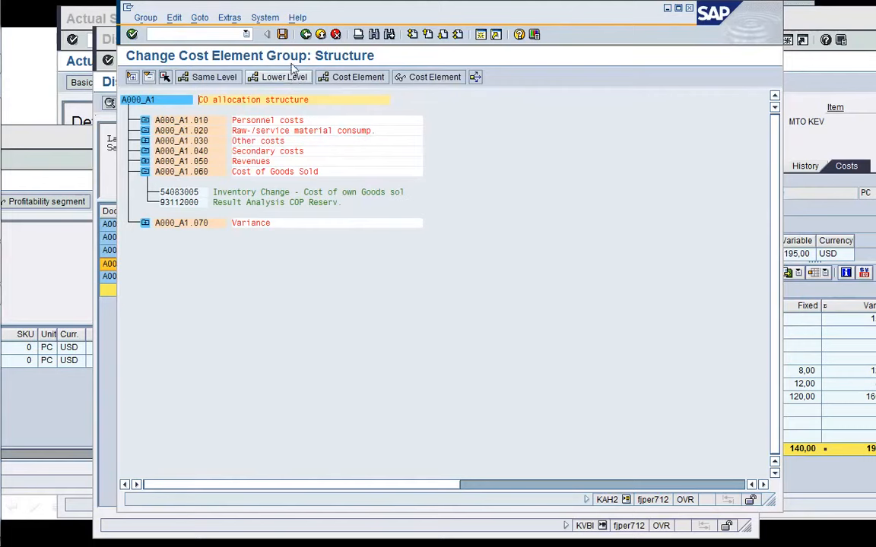
key("ctrl+s")
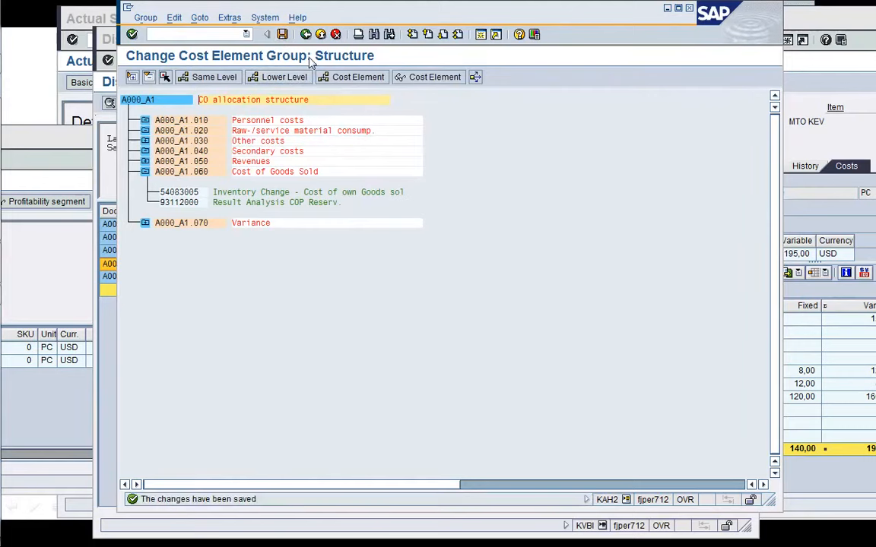
left_click(306, 35)
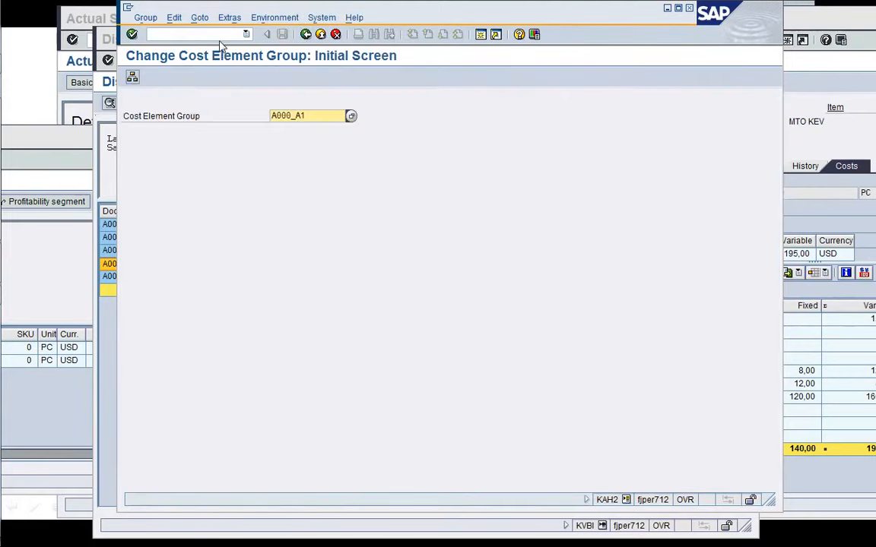
key("Return")
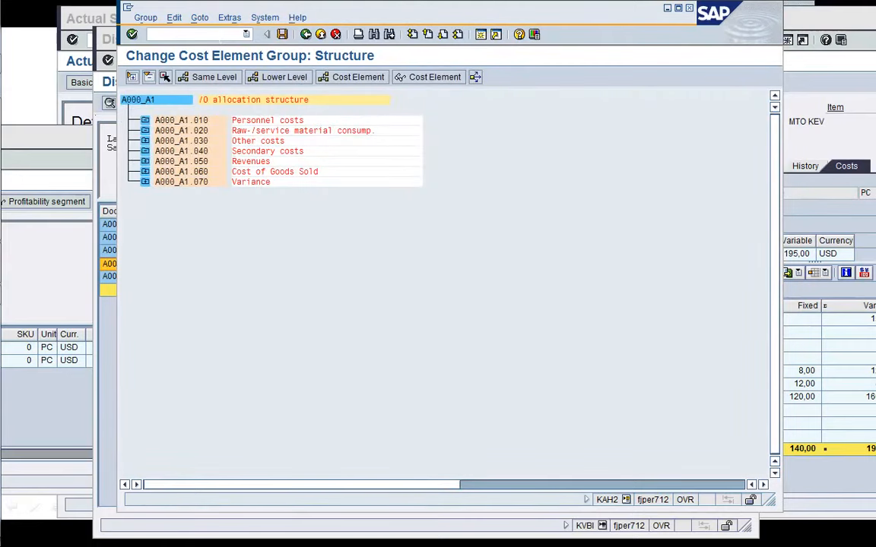
left_click(190, 34)
left_click(335, 35)
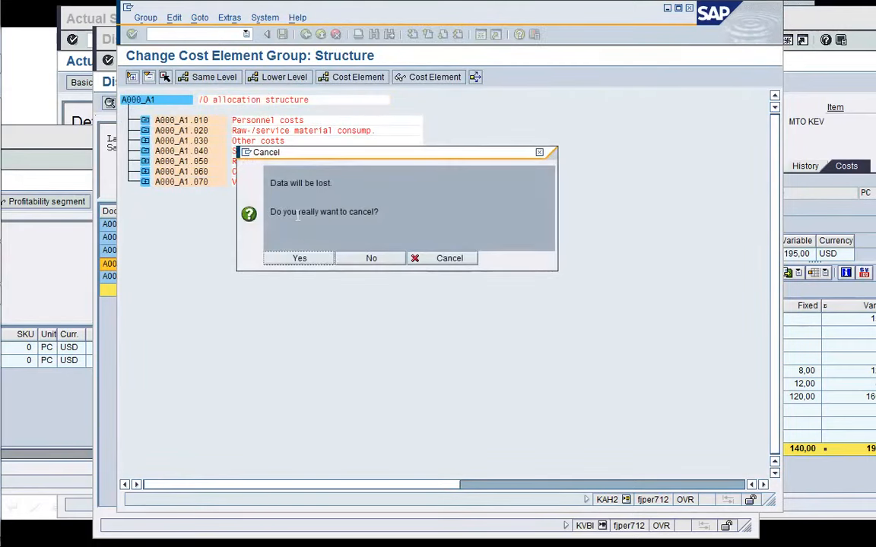
left_click(304, 260)
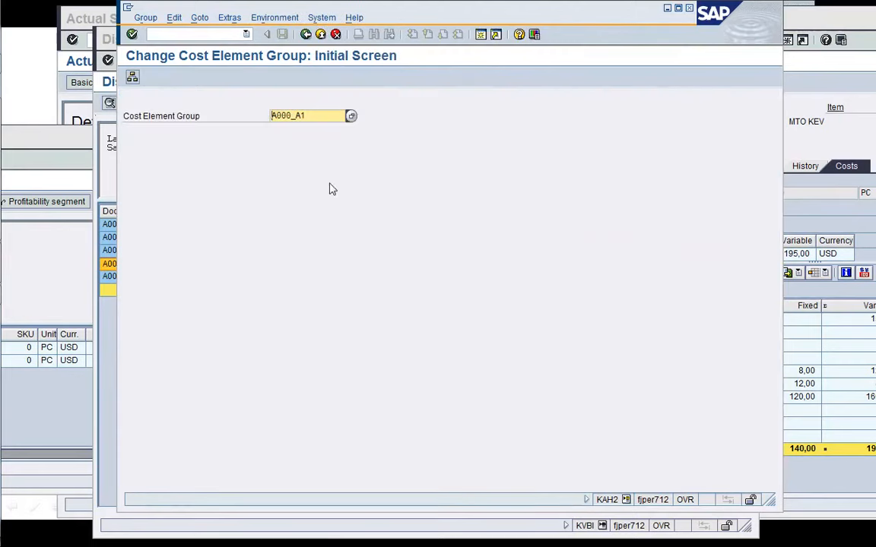
Open PA transfer structure E1 with KEI1 and display the value field of assignment line 20 for raw material consumption.
left_click(149, 33)
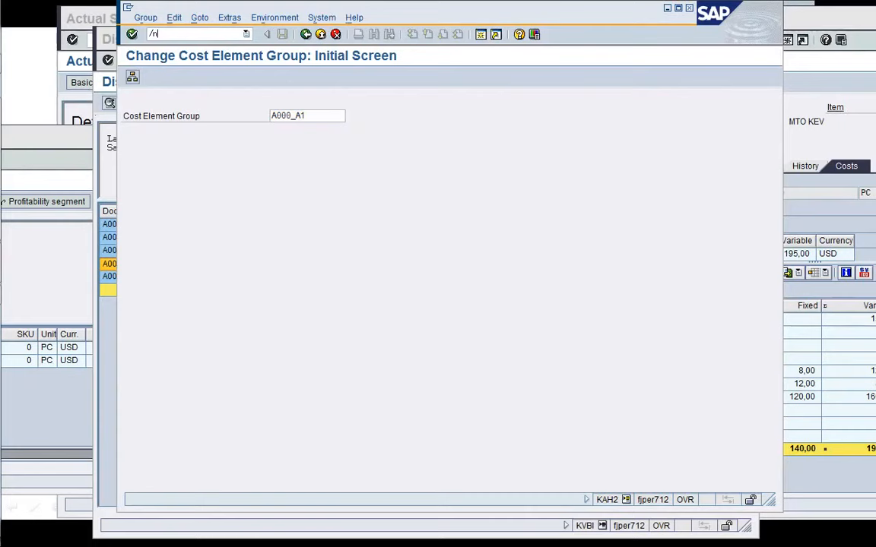
type("/nKEI1")
key("Return")
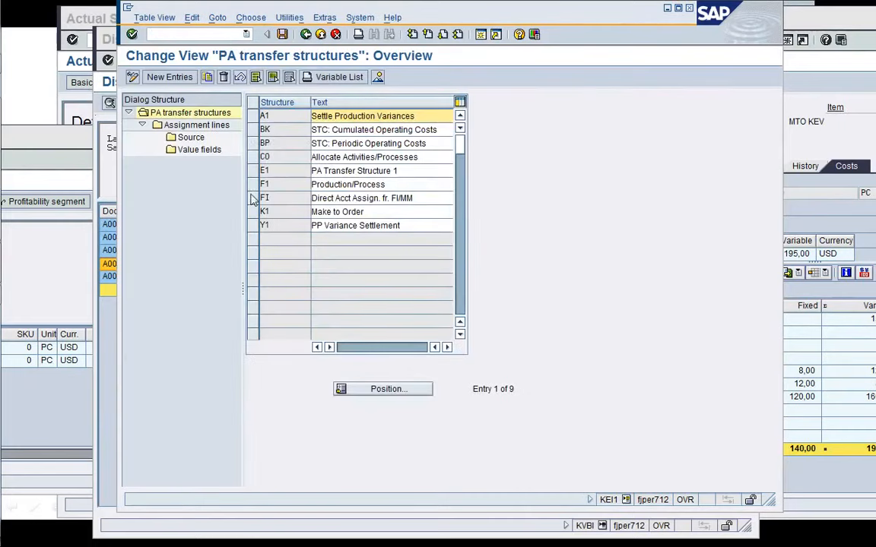
left_click(251, 170)
double_click(183, 126)
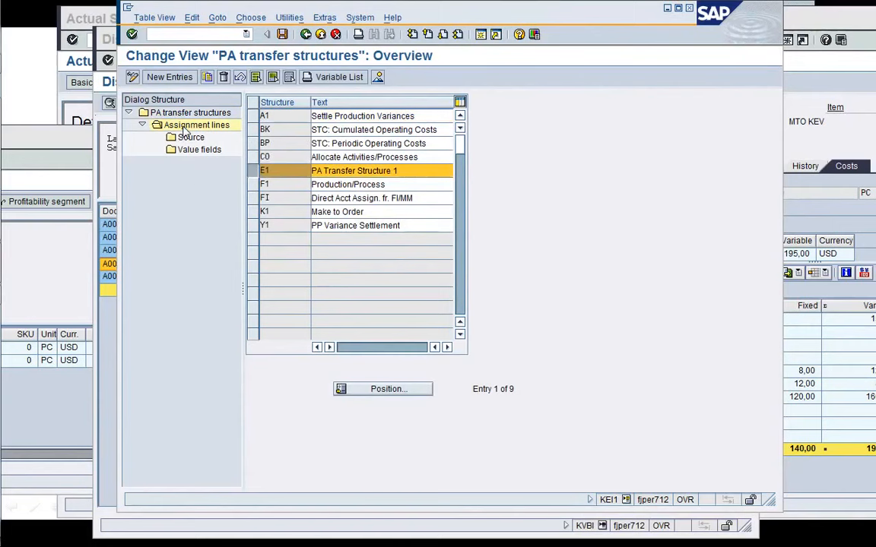
left_click(263, 202)
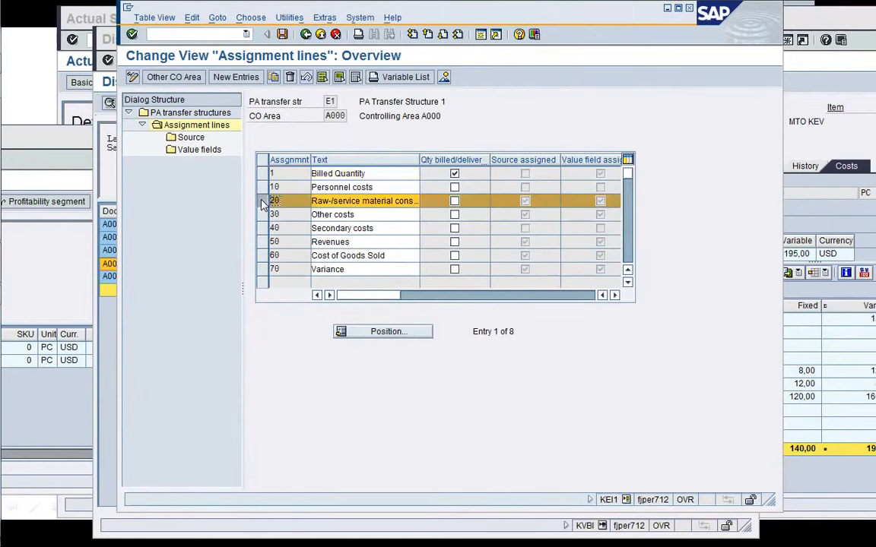
double_click(191, 150)
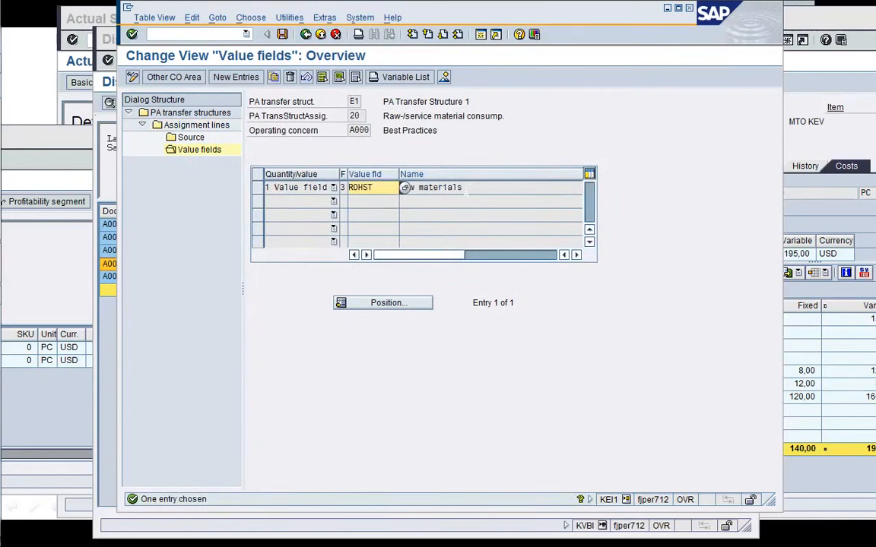
Return to the assignment lines and compare the CO-PA line items with the sales order costing cost components.
left_click(306, 34)
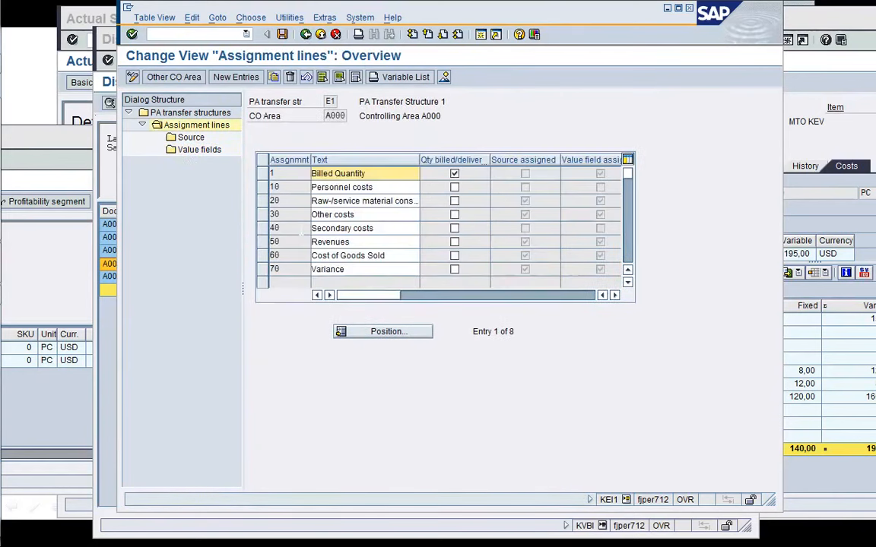
left_click(262, 201)
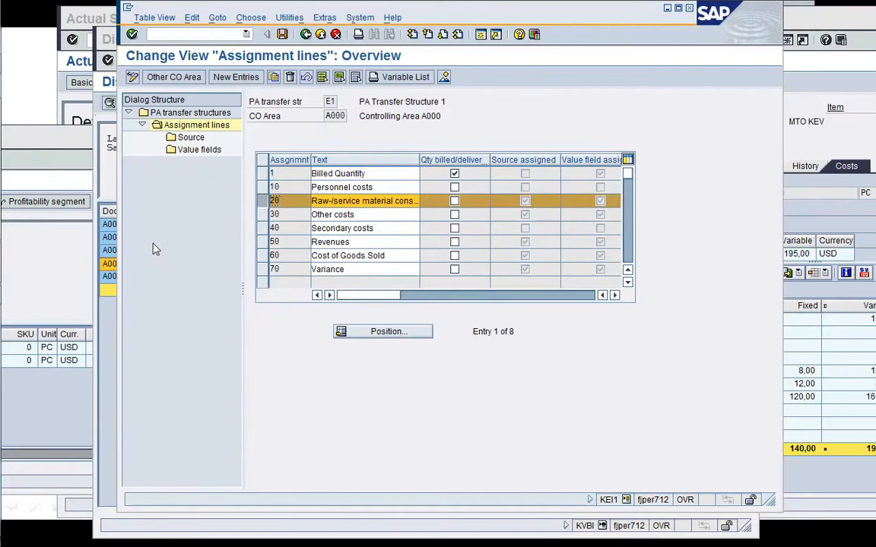
left_click(58, 396)
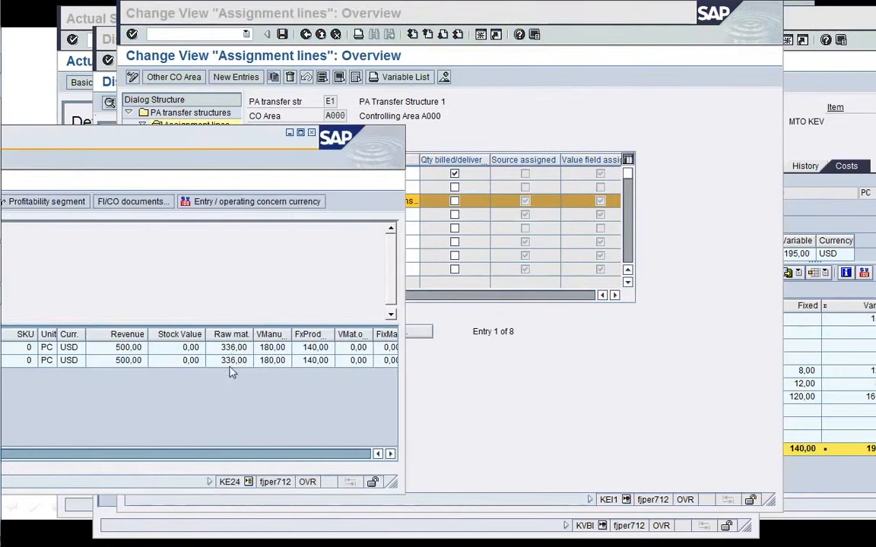
left_click(812, 230)
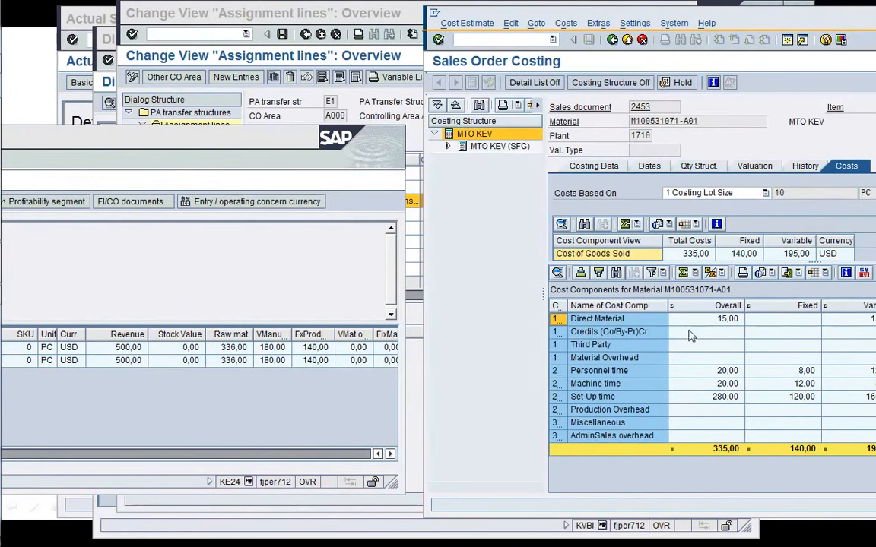
left_click(231, 382)
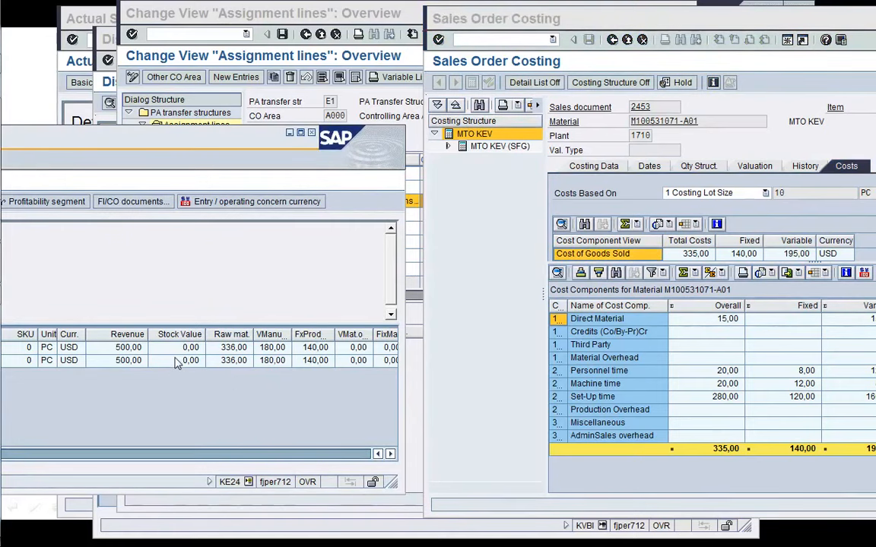
left_click_drag(415, 126, 643, 65)
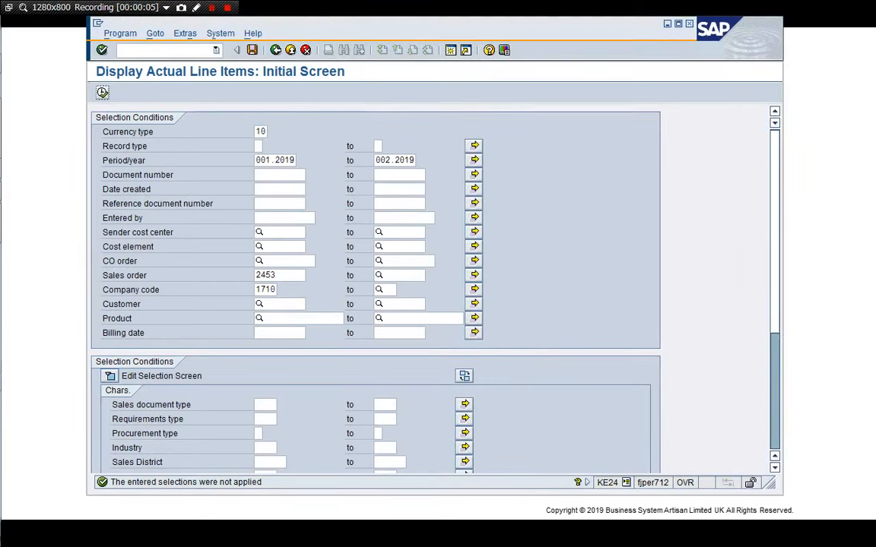
Add sales order 2460 to the sales order selection of the actual line item report.
left_click(474, 276)
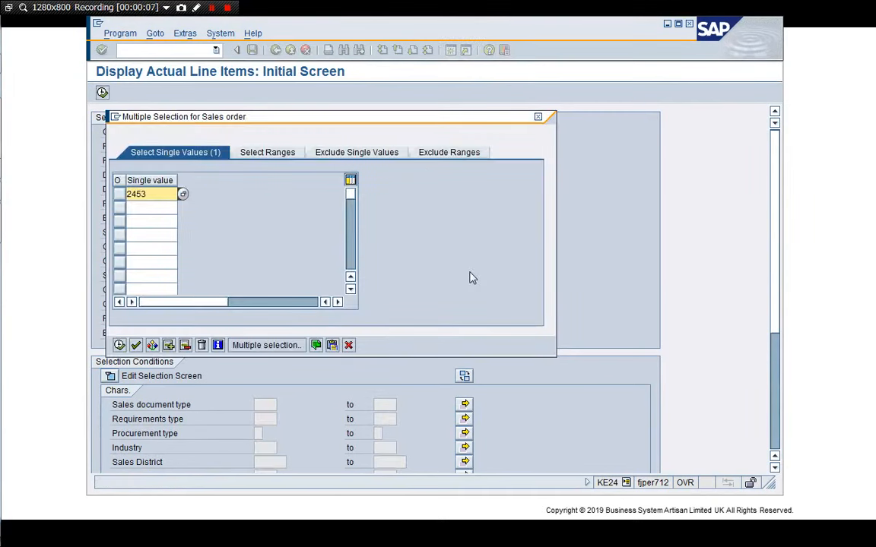
left_click(151, 207)
type("24")
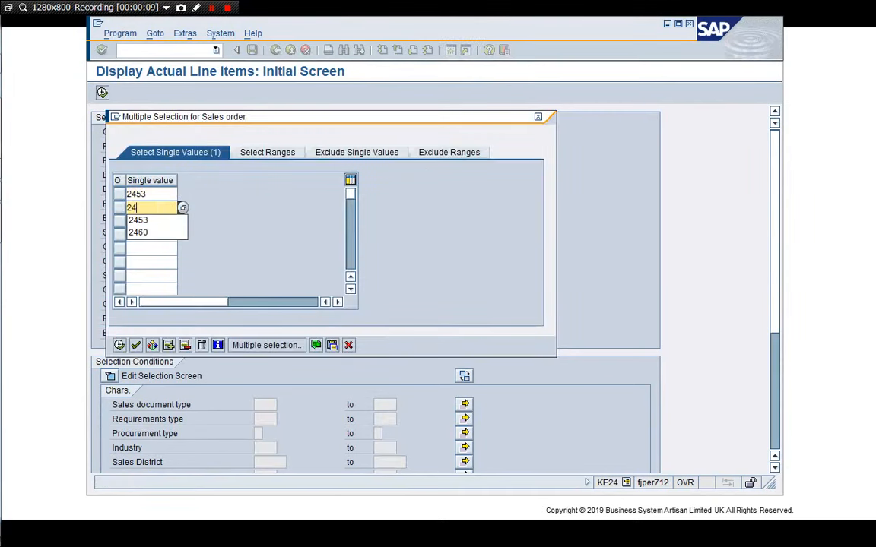
type("60")
key("Return")
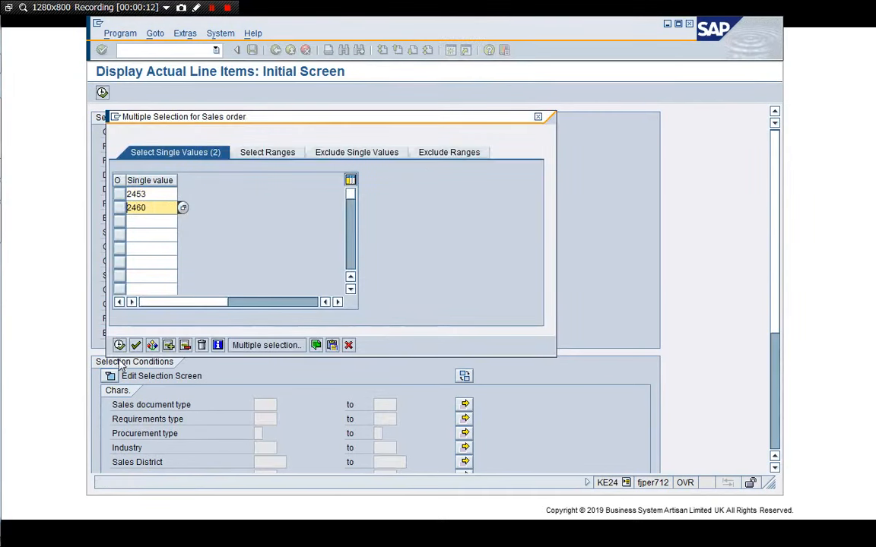
left_click(120, 347)
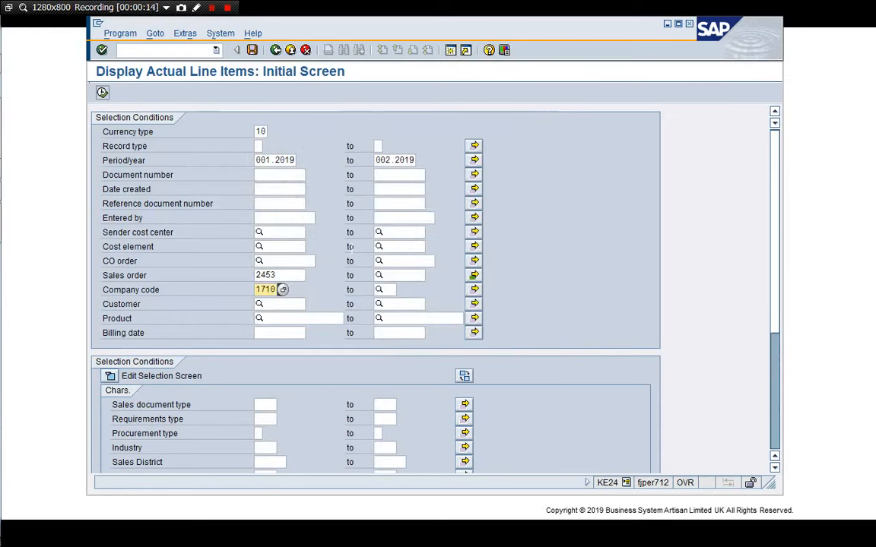
Run the actual line item report for both sales orders with layout /1000-0001.
left_click(266, 132)
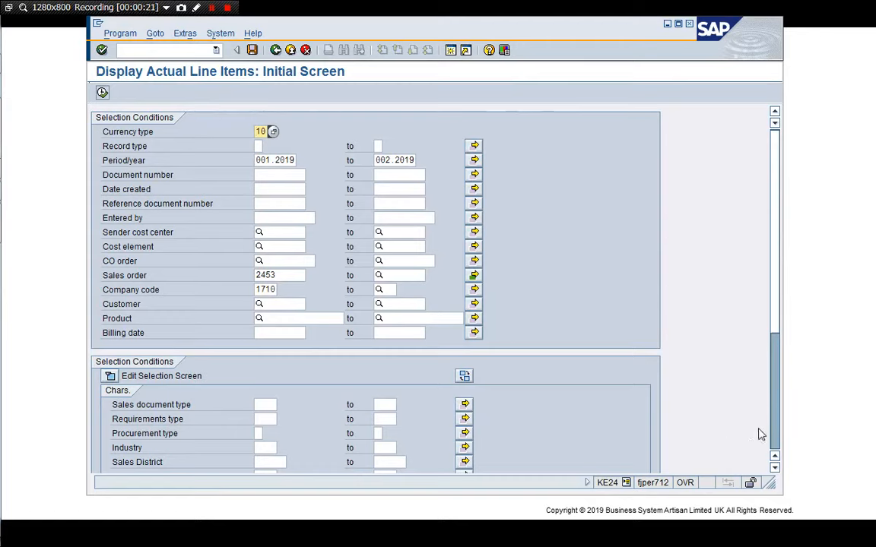
scroll(688, 391, "down", 5)
left_click(287, 378)
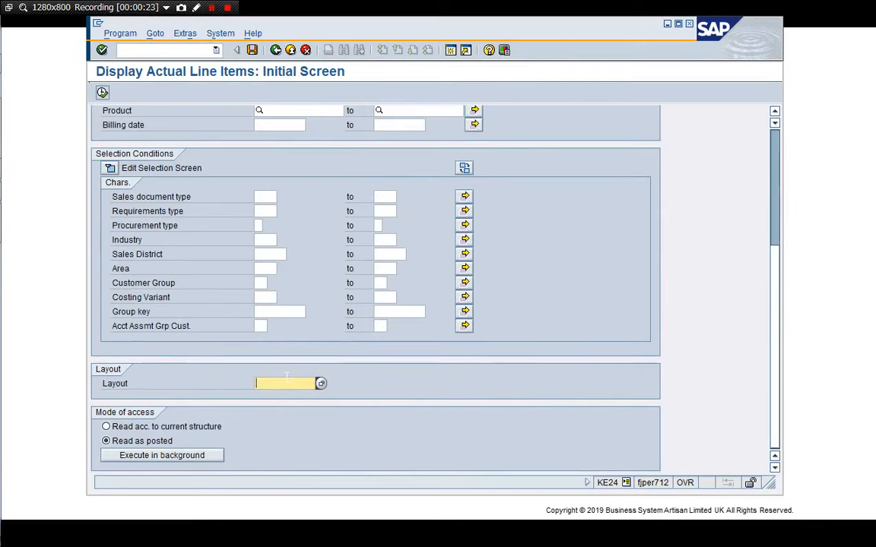
key("Return")
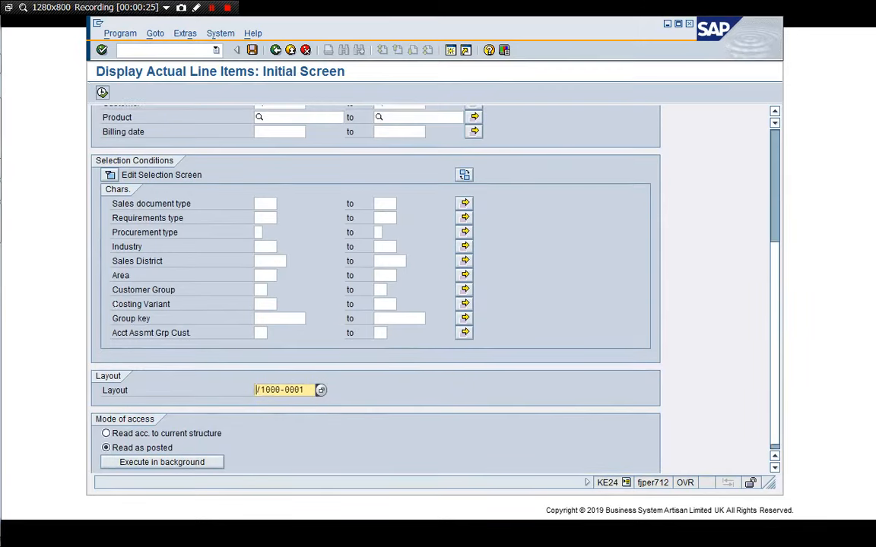
left_click(102, 92)
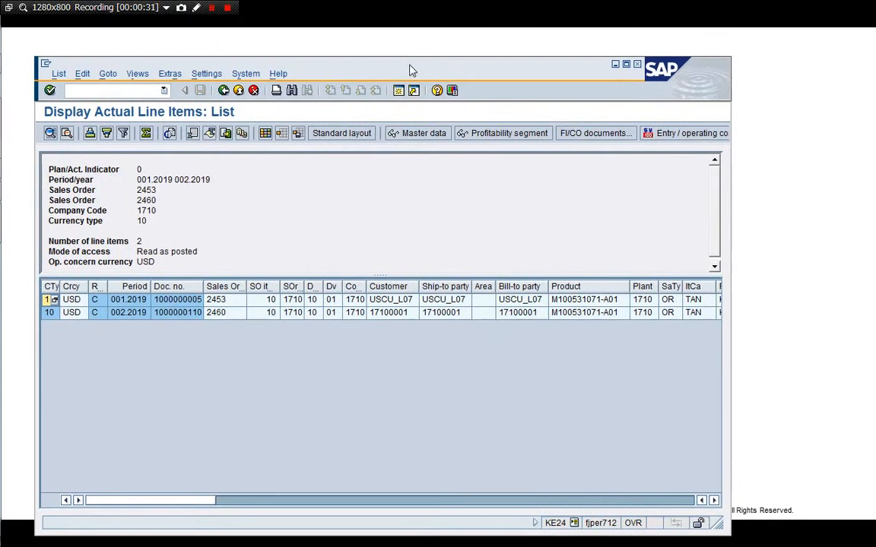
Scroll through the line item columns to compare revenue, stock value and cost values of both orders.
left_click_drag(717, 523, 858, 423)
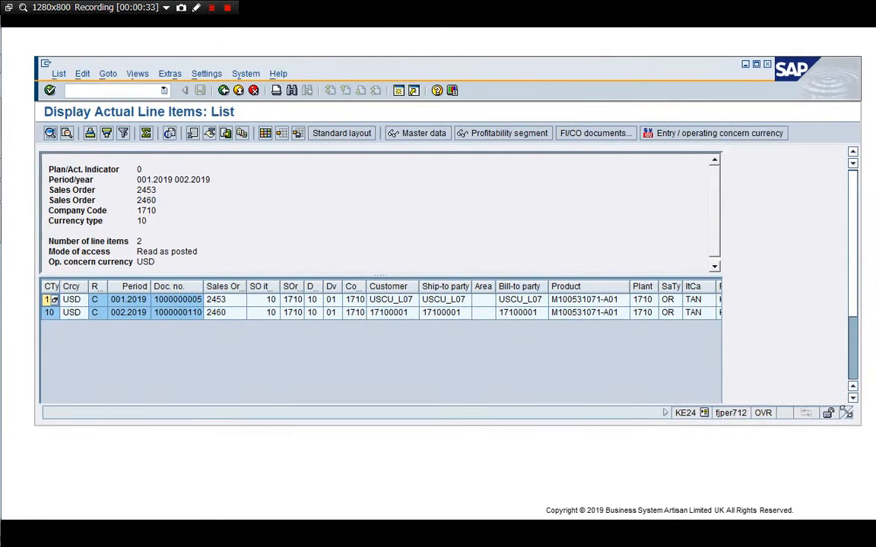
left_click_drag(625, 70, 602, 75)
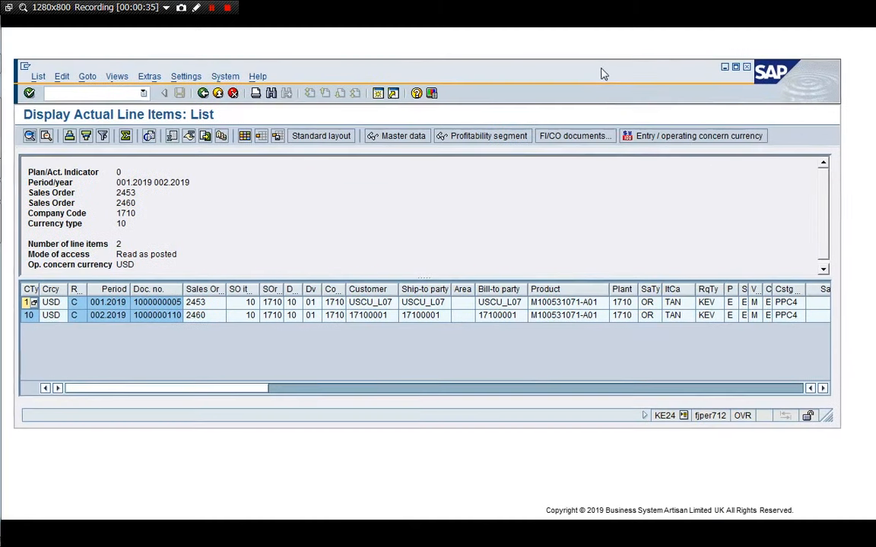
left_click(821, 389)
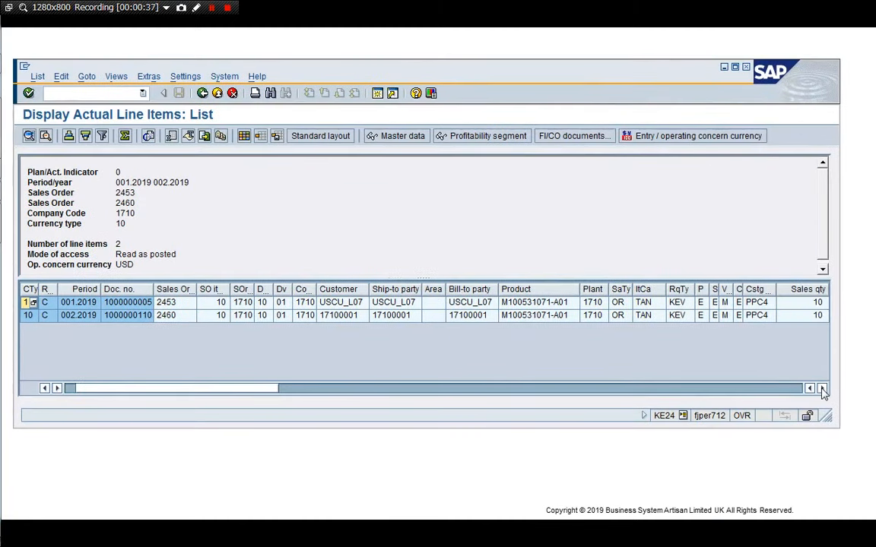
left_click(822, 389)
left_click(822, 388)
left_click(822, 388)
left_click(822, 388)
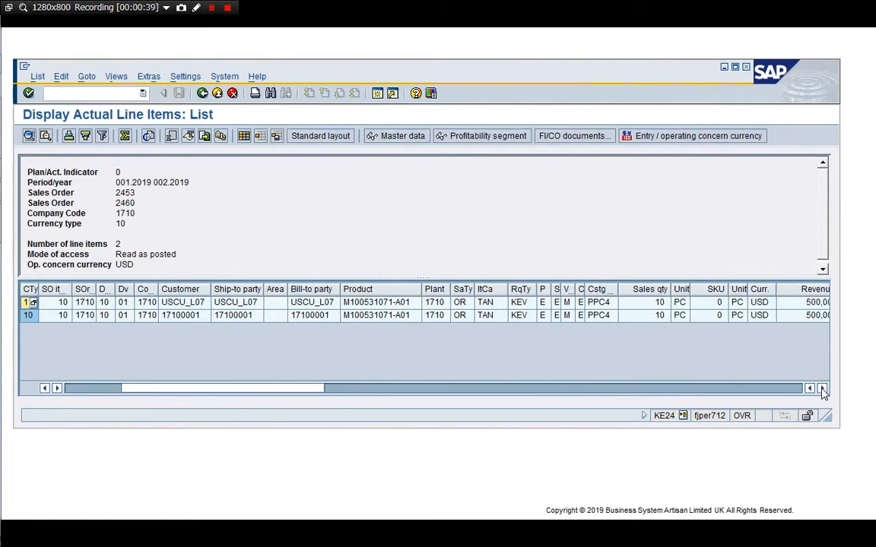
left_click(822, 389)
left_click(822, 388)
left_click(822, 388)
left_click(821, 388)
left_click(822, 389)
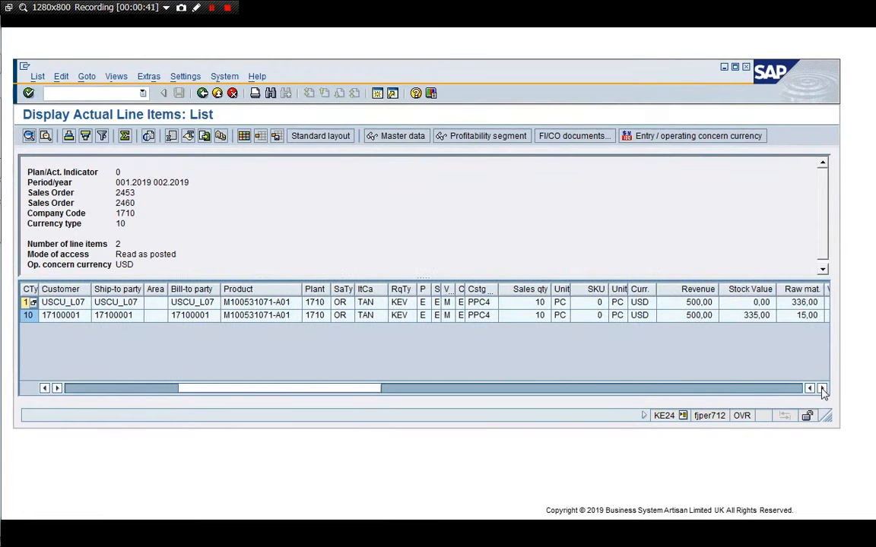
left_click(822, 389)
left_click(822, 388)
left_click(822, 389)
left_click(822, 389)
left_click(822, 389)
left_click(822, 389)
left_click(822, 389)
left_click(822, 388)
left_click(821, 389)
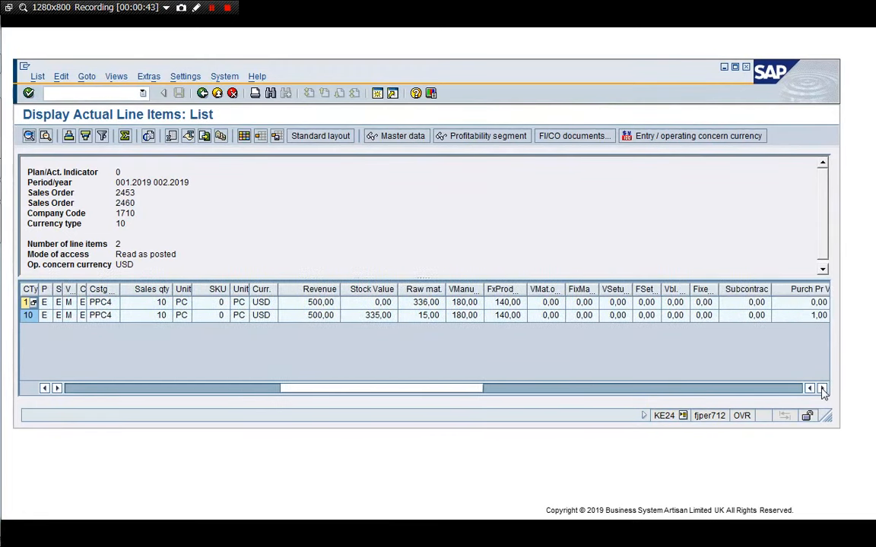
left_click(377, 316)
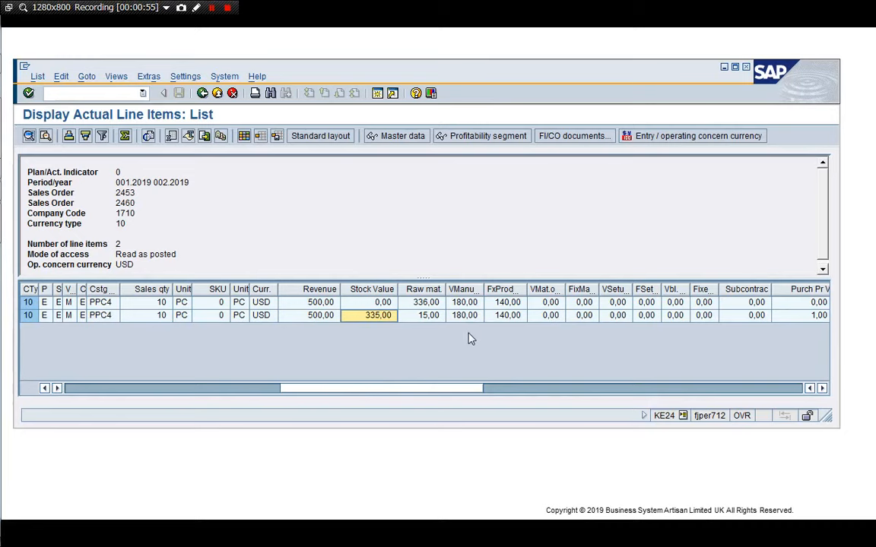
Open a new session and display sales order 2453 with VA03.
left_click(379, 93)
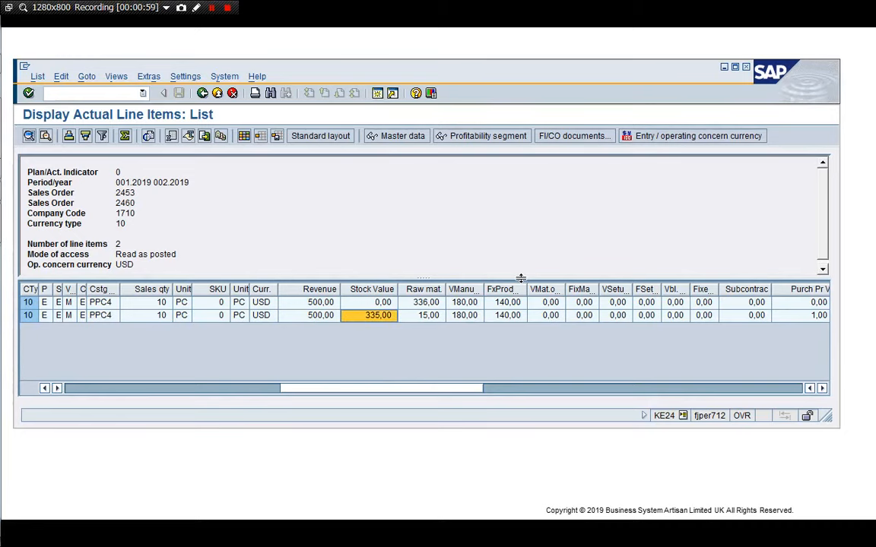
type("/")
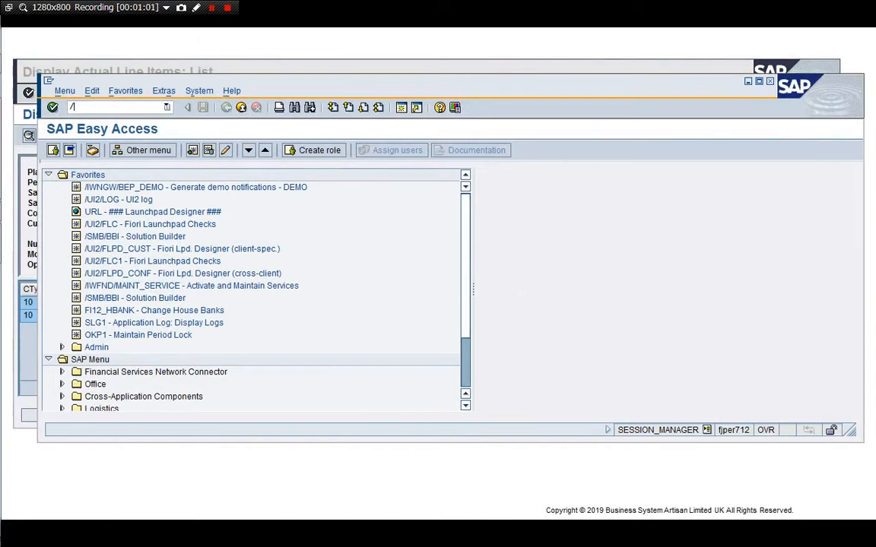
type("nVA03")
key("Return")
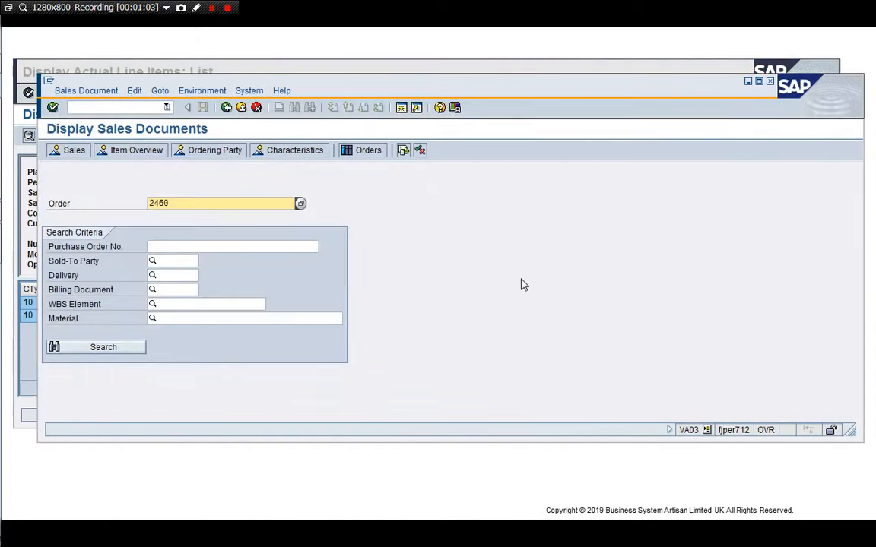
key("BackSpace")
key("BackSpace")
type("53")
key("Return")
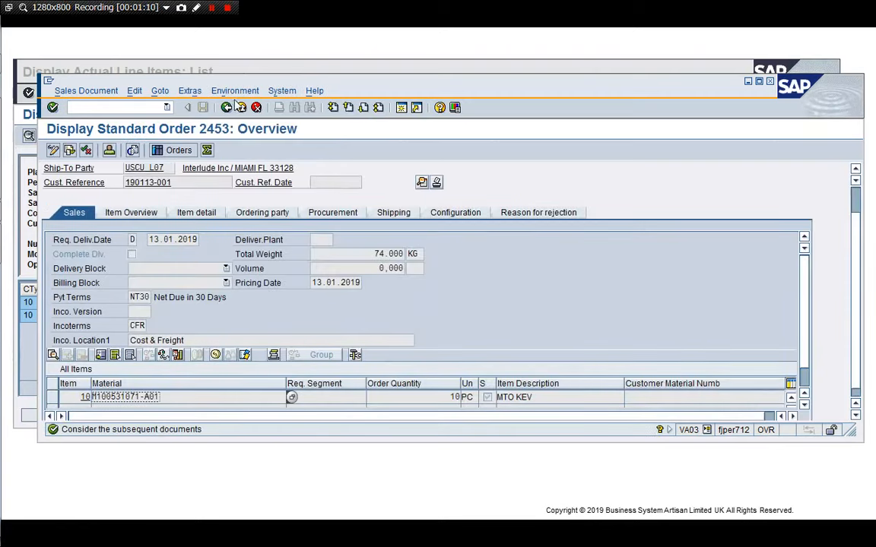
Display the sales order costing for order 2453 and show its cost components for Cost of Goods Sold.
left_click(190, 91)
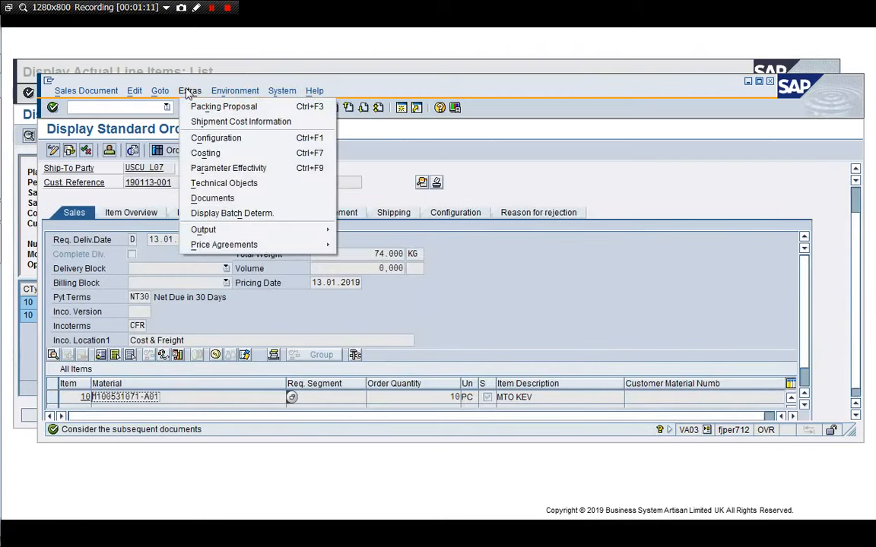
left_click(199, 153)
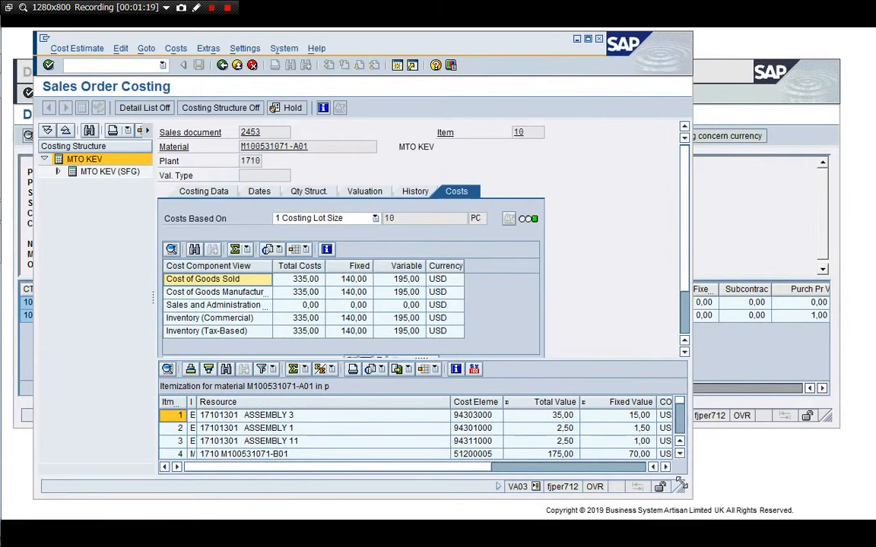
left_click_drag(680, 484, 645, 501)
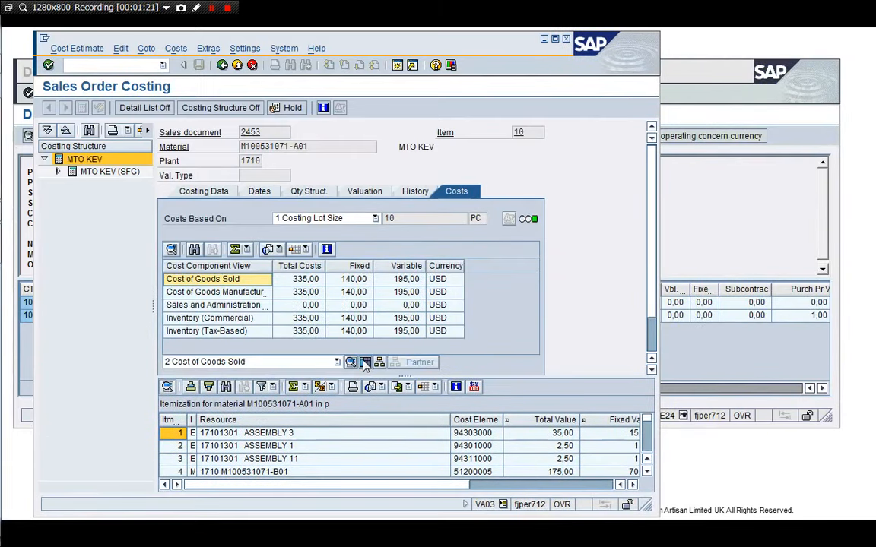
left_click(365, 363)
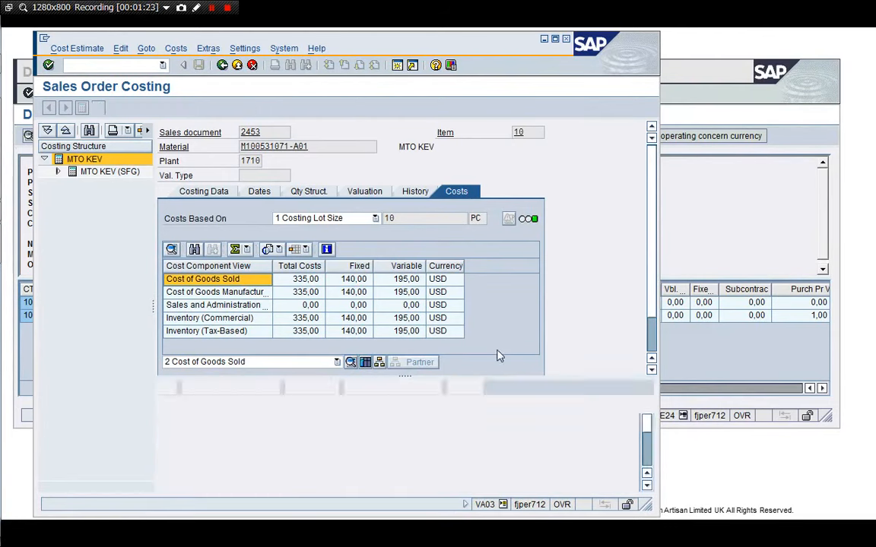
left_click_drag(504, 377, 484, 293)
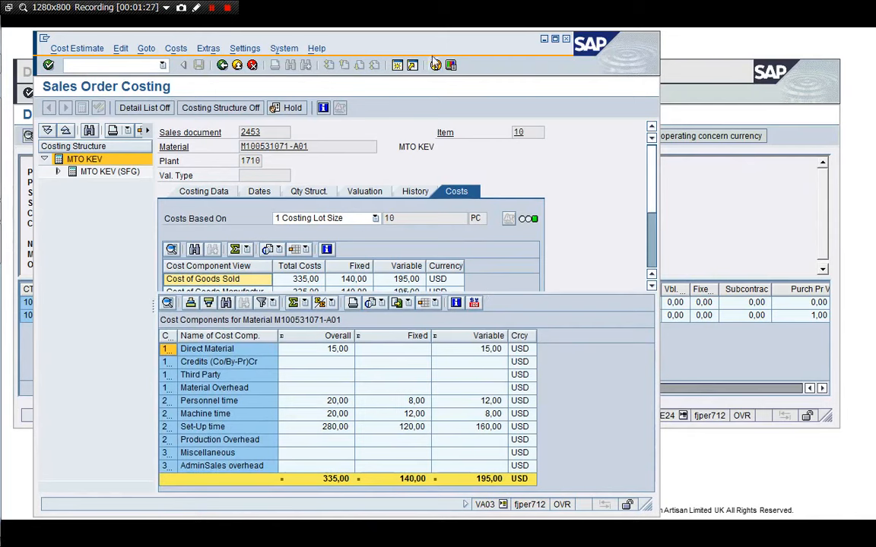
Compare the line item cost columns of both sales orders against the cost components in the sales order costing.
left_click_drag(395, 44, 418, 53)
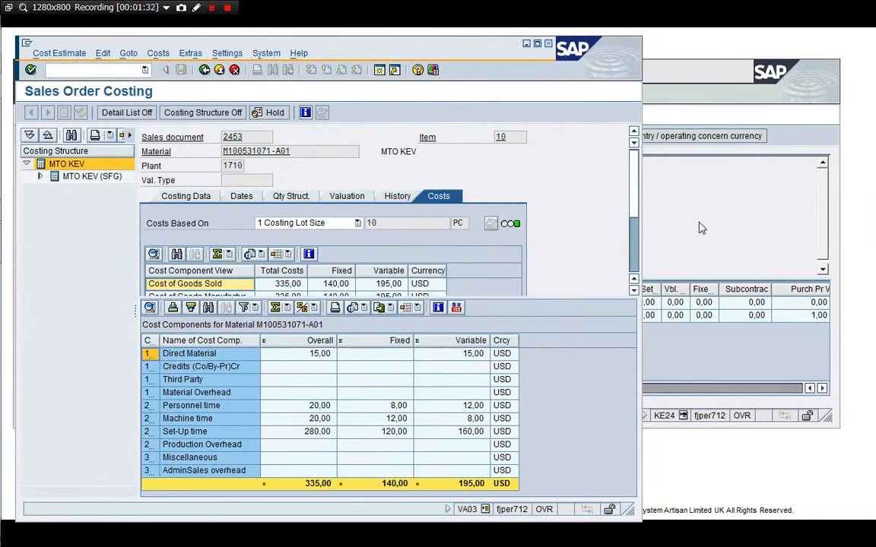
left_click_drag(537, 301, 537, 292)
left_click(730, 262)
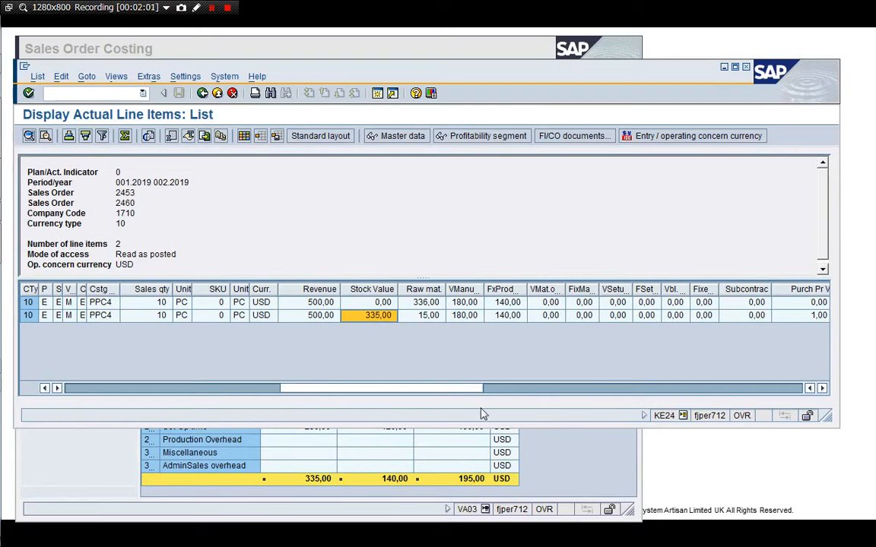
left_click(586, 456)
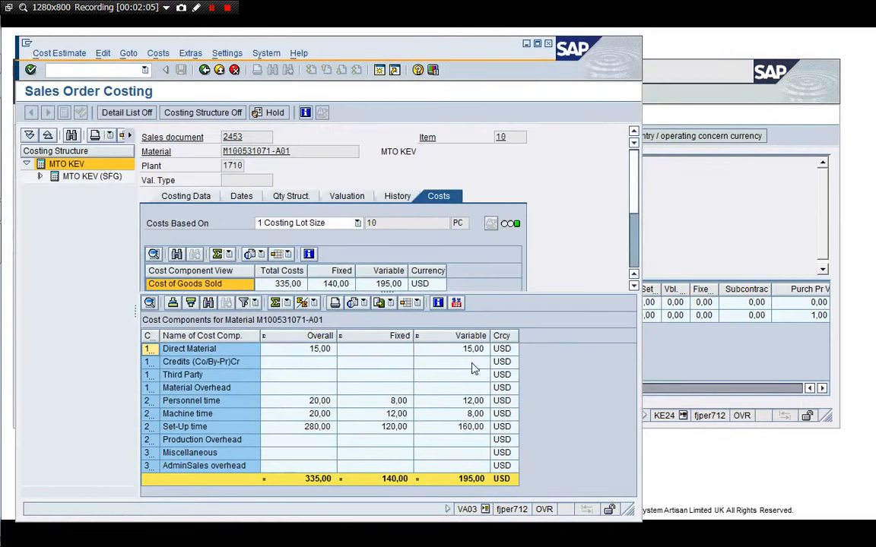
left_click(678, 362)
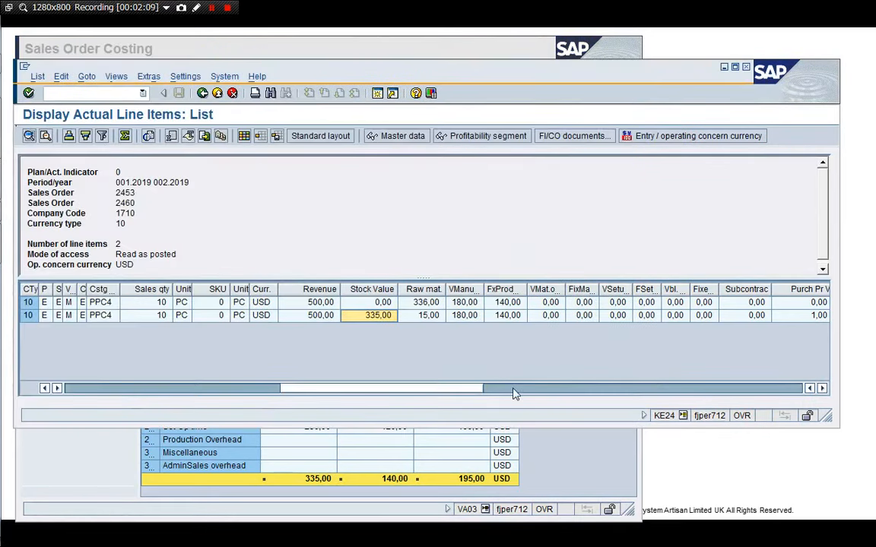
left_click(429, 315)
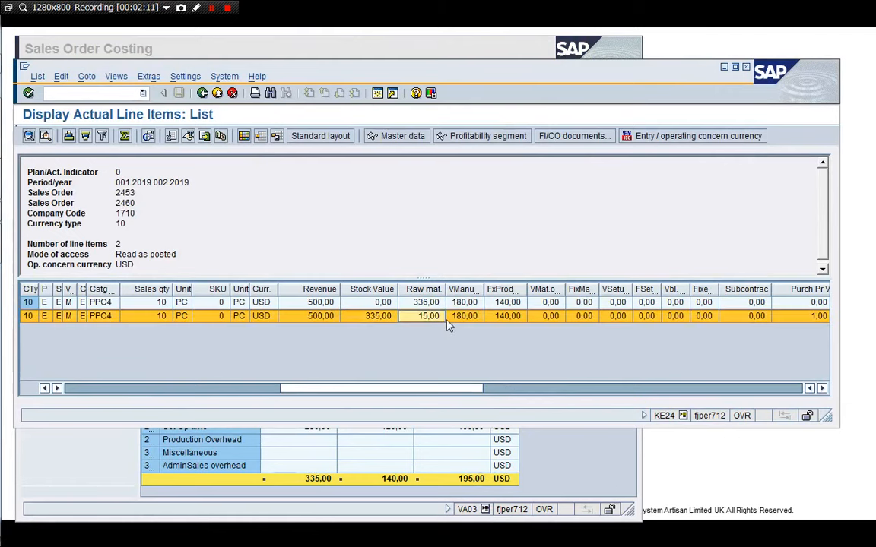
left_click(495, 320)
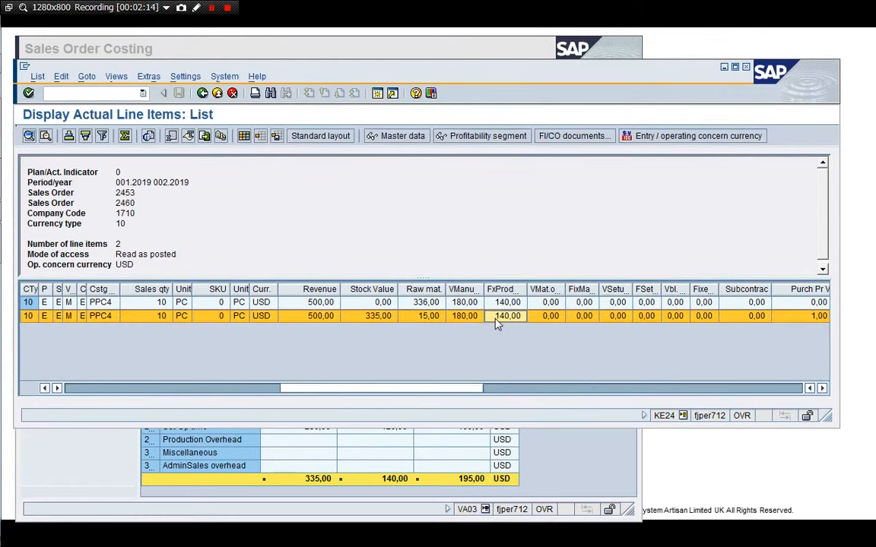
key("Right")
key("Right")
key("Right")
key("Right")
key("Right")
key("Right")
key("Right")
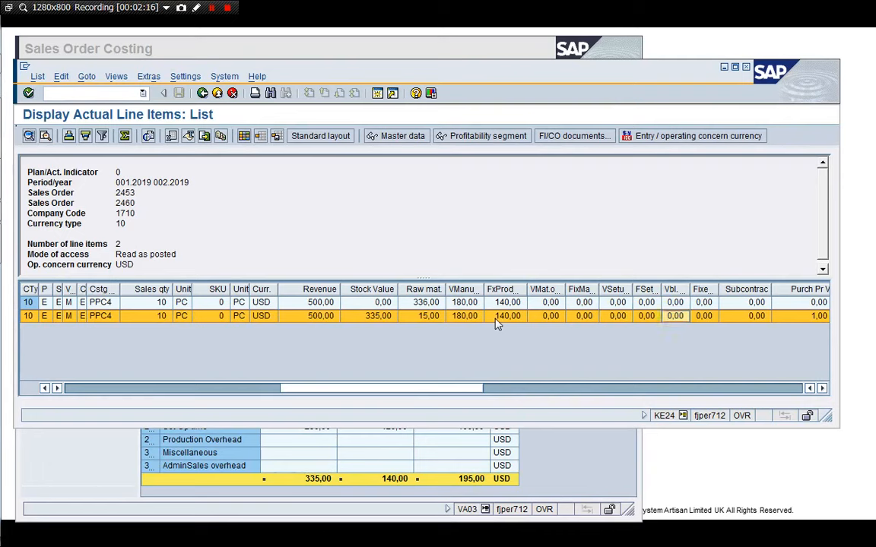
key("Right")
key("Right")
key("Right")
key("Right")
key("Right")
key("Right")
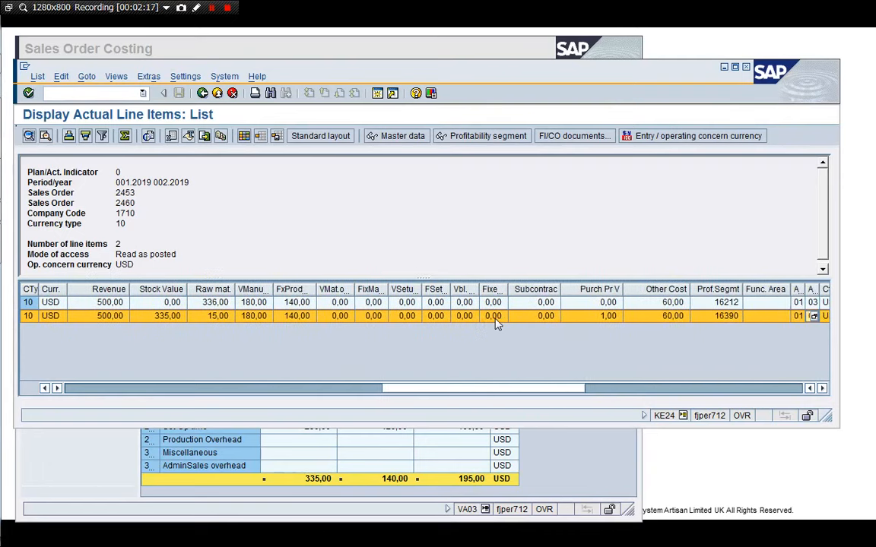
left_click(596, 359)
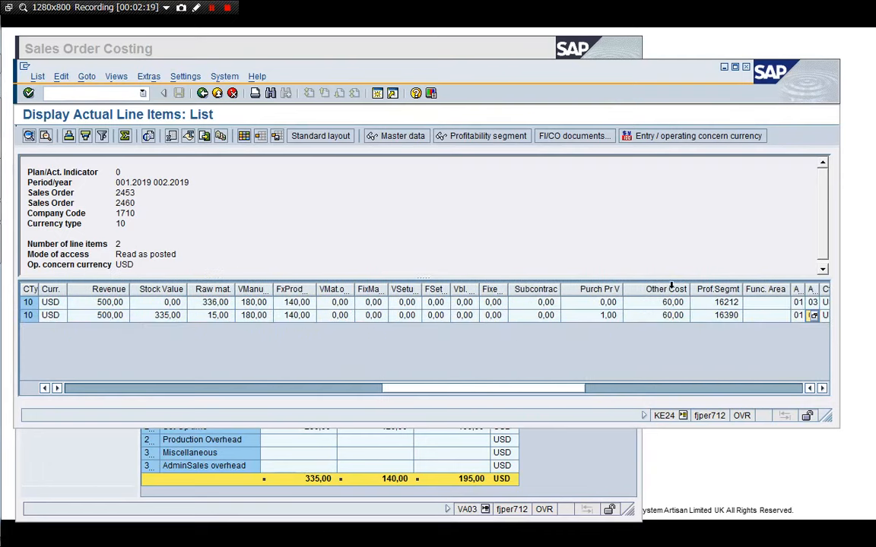
left_click(670, 320)
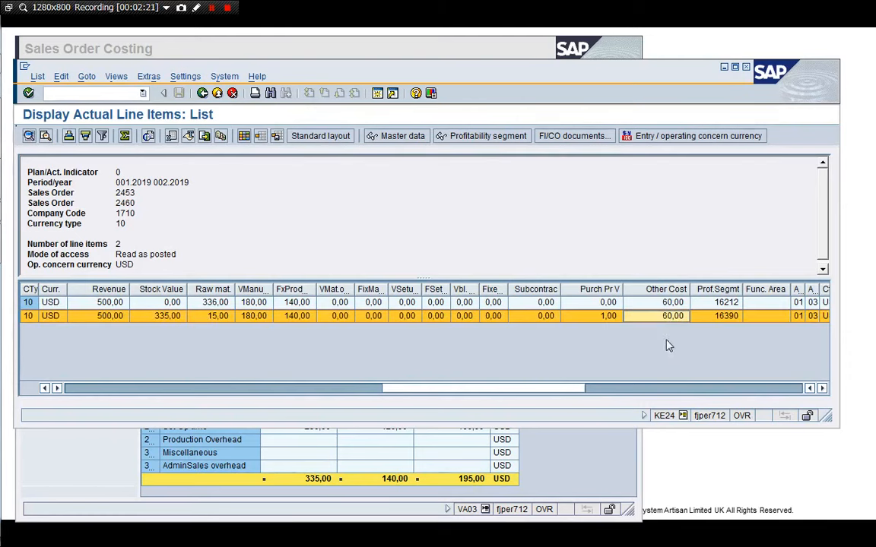
left_click(676, 340)
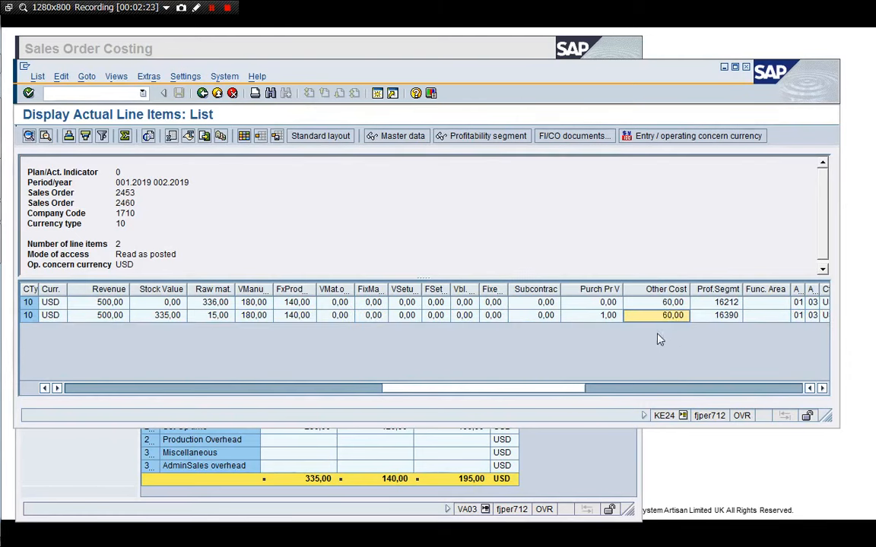
left_click(601, 318)
left_click(600, 344)
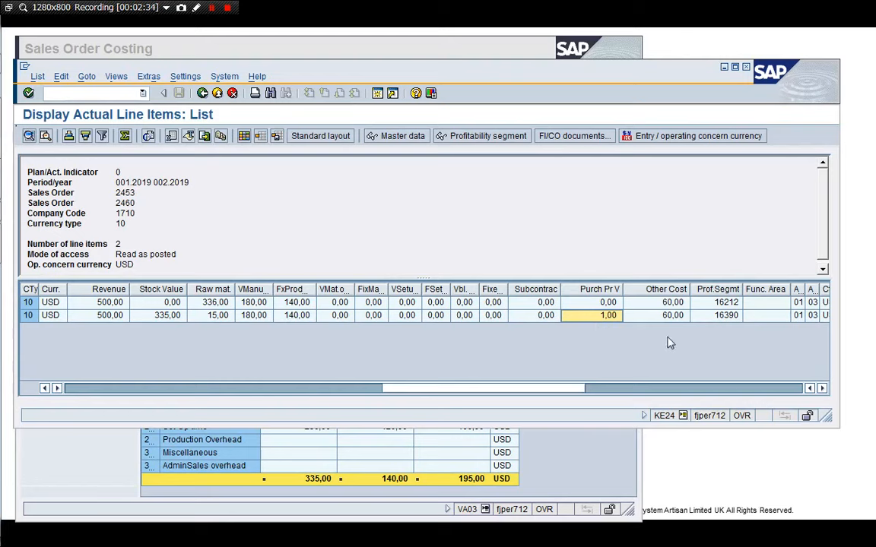
key("Left")
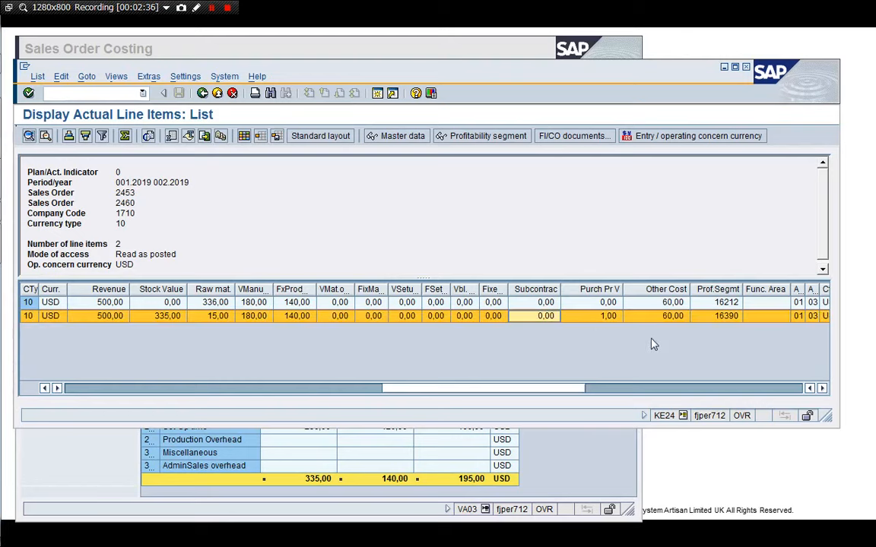
Rerun the actual line item report for sales order 2460 only.
left_click(202, 94)
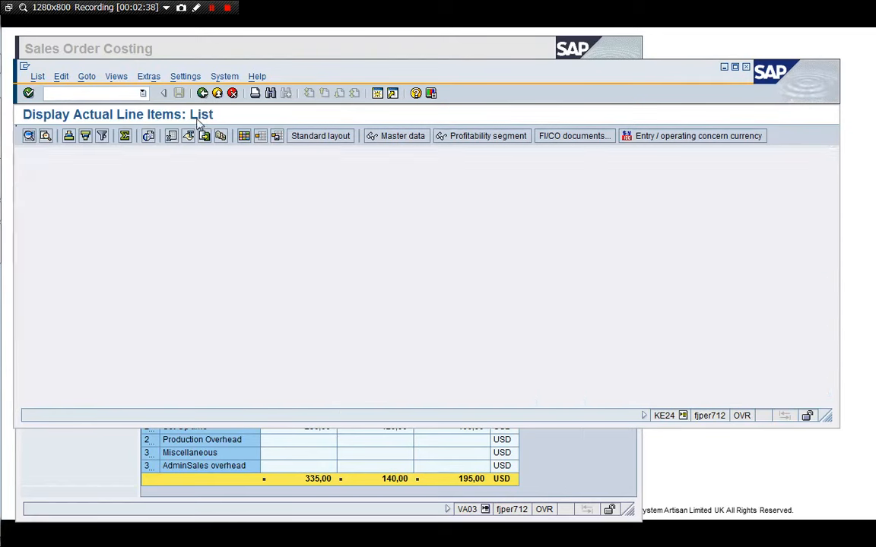
left_click(204, 319)
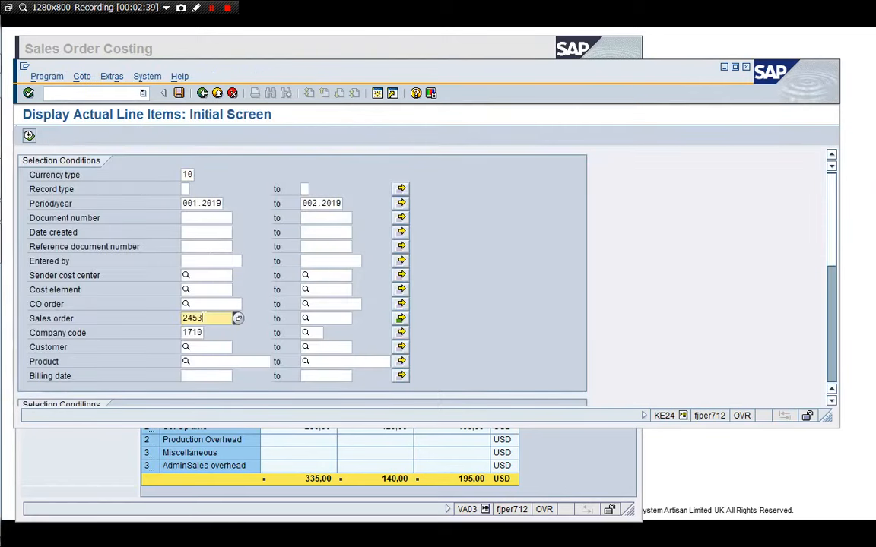
key("BackSpace")
key("BackSpace")
key("BackSpace")
key("BackSpace")
type("2460")
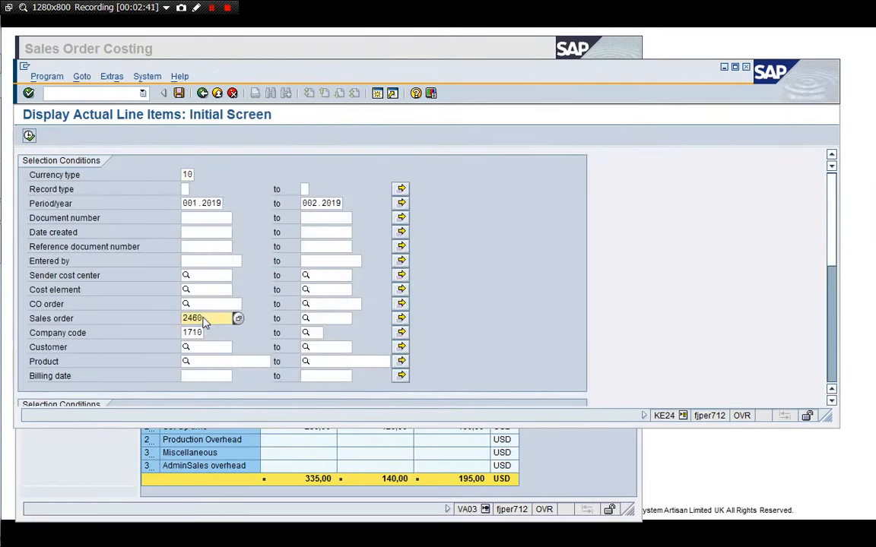
left_click(29, 136)
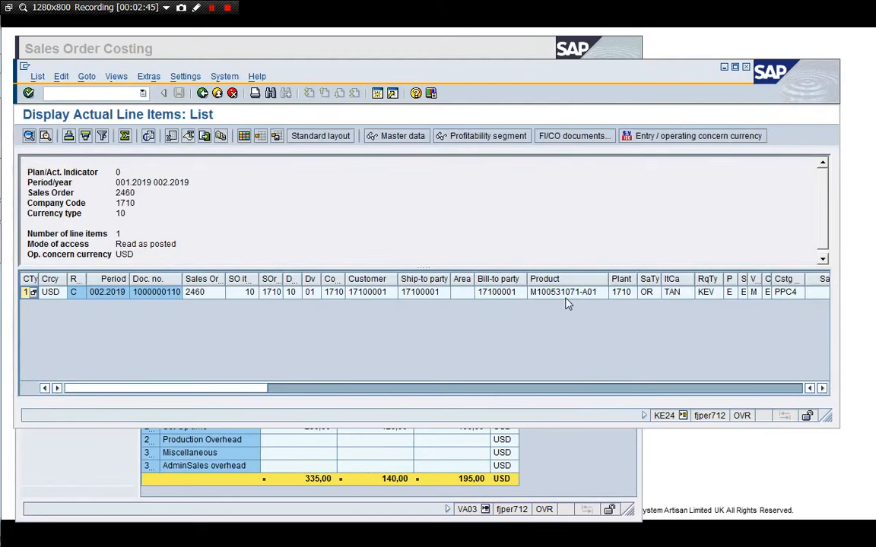
Scroll through the line item columns of order 2460 and compare them with the costing cost components.
left_click(565, 298)
key("Right")
key("Right")
key("Right")
key("Right")
key("Right")
key("Right")
key("Right")
key("Right")
key("Right")
key("Right")
key("Right")
key("Right")
key("Right")
key("Right")
key("Right")
key("Right")
key("Right")
key("Right")
key("Right")
key("Right")
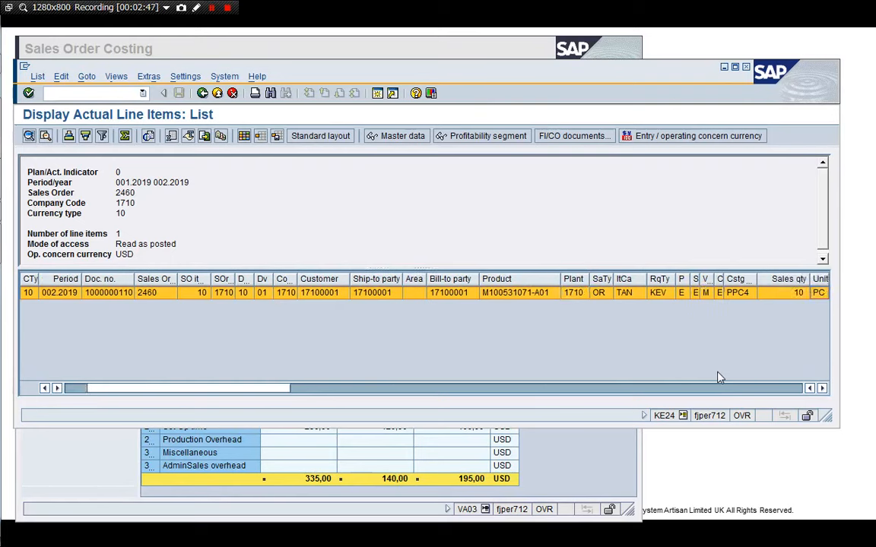
key("Right")
key("Right")
key("Right")
key("Right")
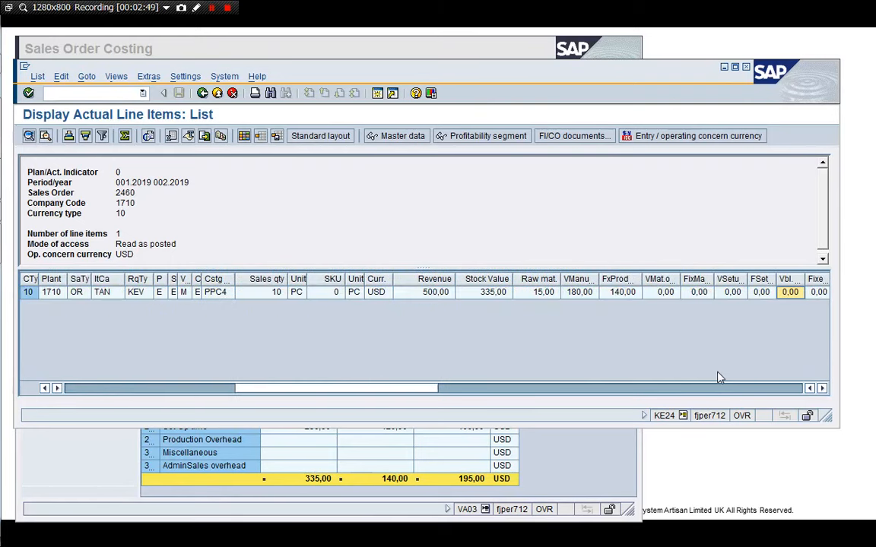
left_click(585, 477)
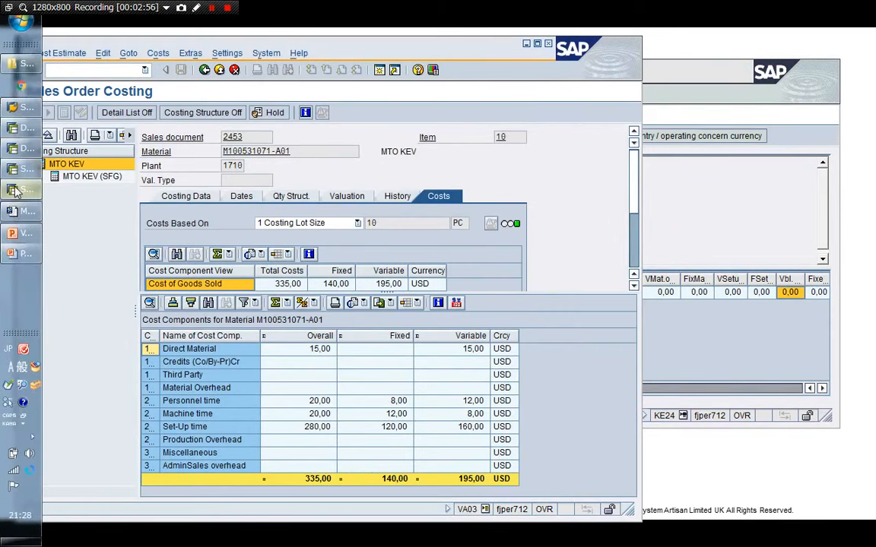
Switch to the FI document window and review the amounts of each settlement line item.
mouse_move(18, 188)
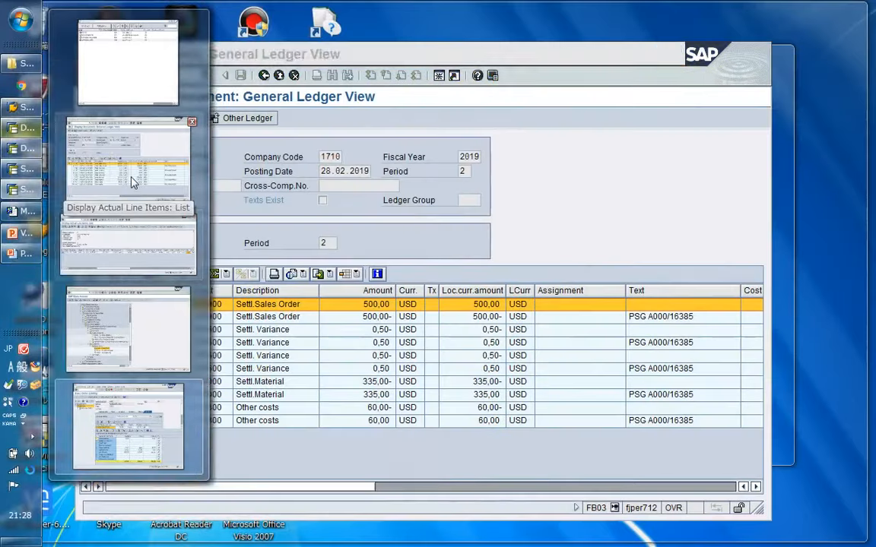
left_click(118, 159)
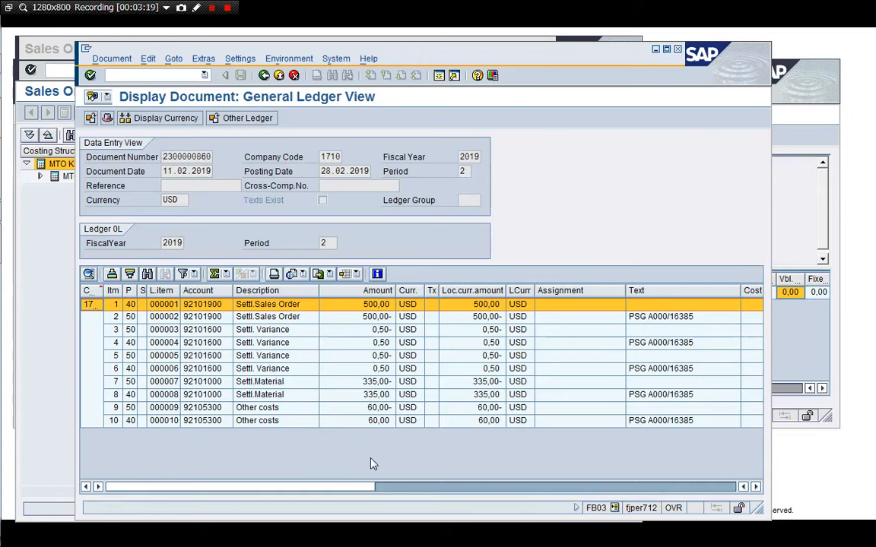
left_click(413, 453)
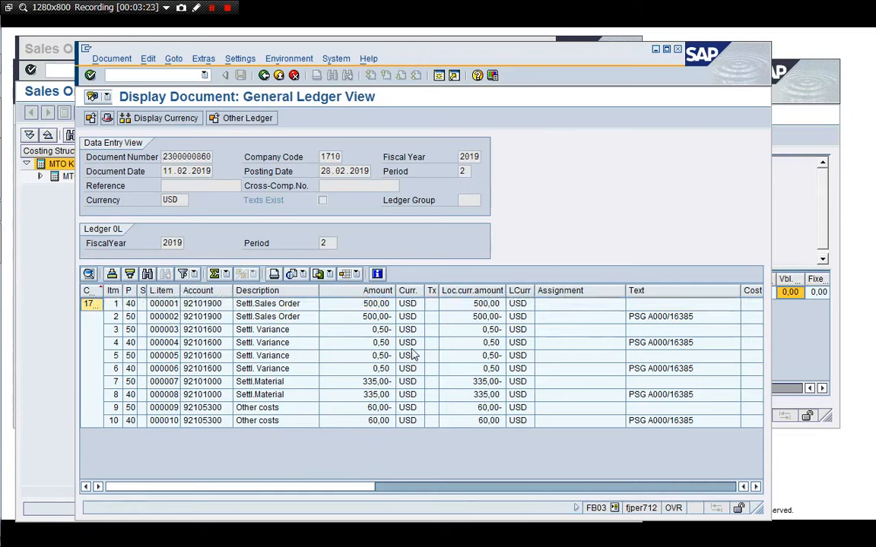
left_click(407, 343)
left_click(343, 317)
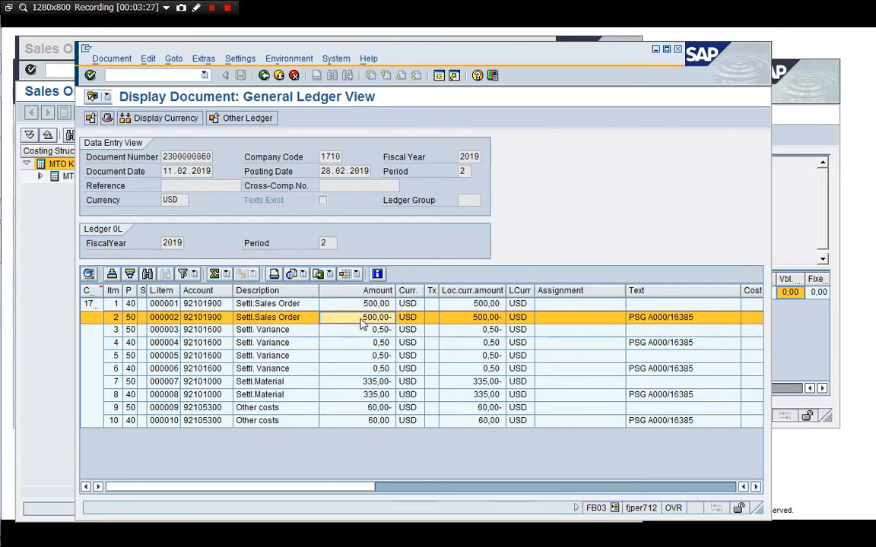
left_click(370, 382)
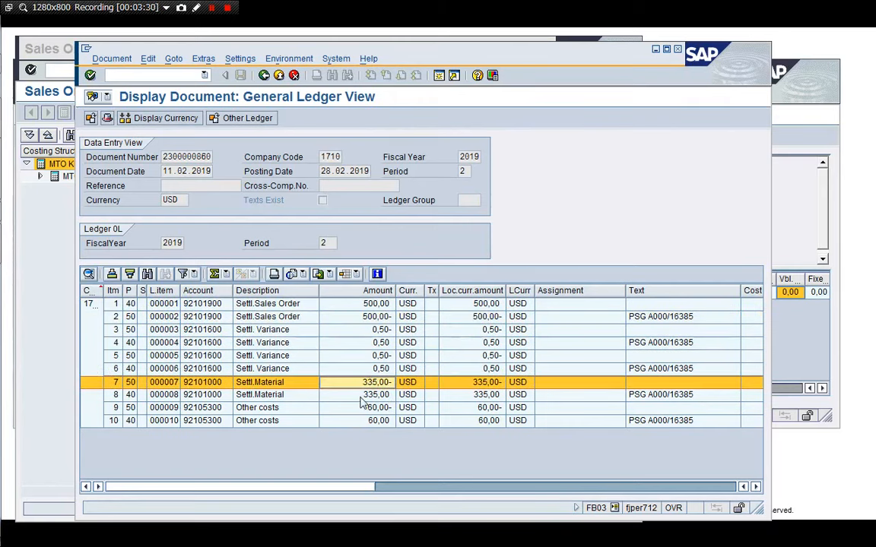
left_click(369, 395)
left_click(366, 409)
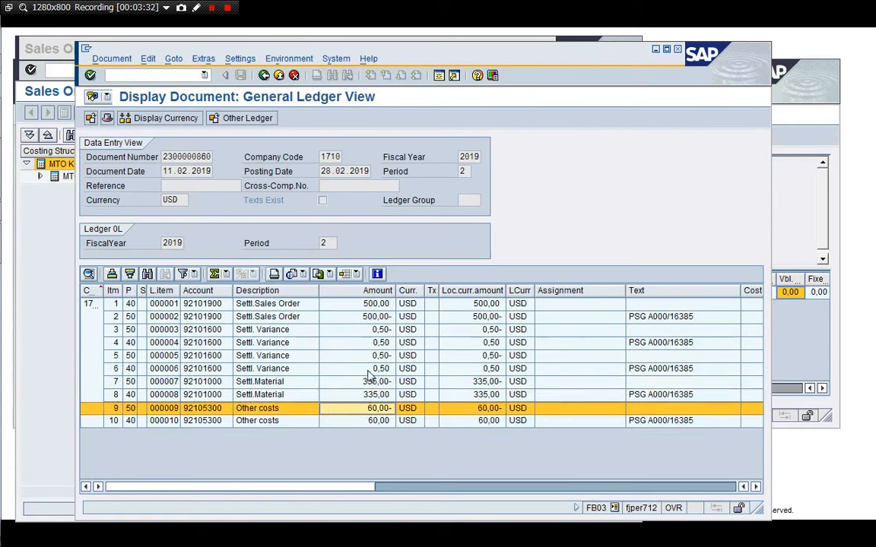
left_click(364, 370)
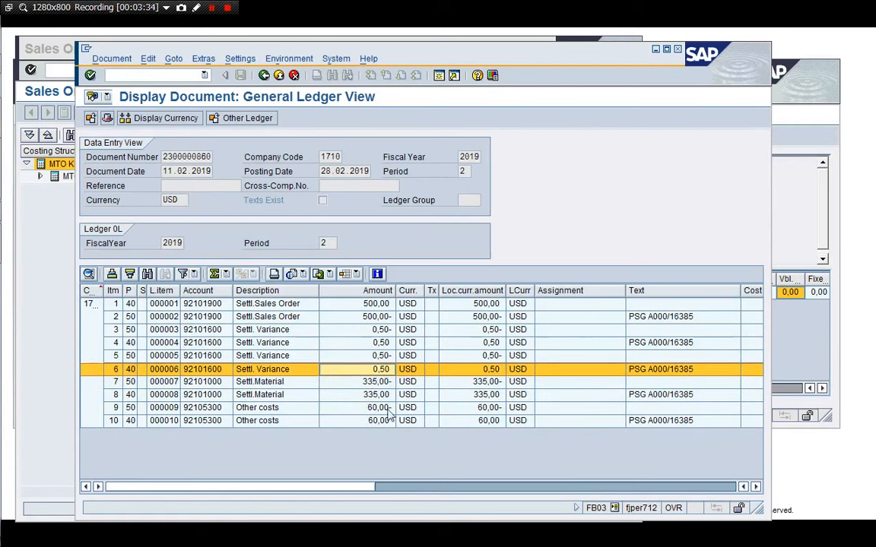
left_click(355, 408)
left_click(389, 421)
left_click(395, 449)
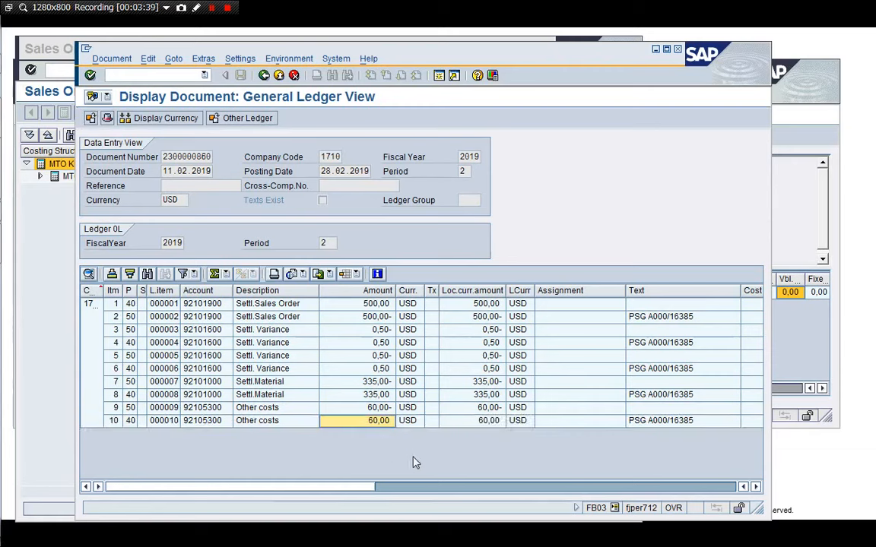
left_click(439, 76)
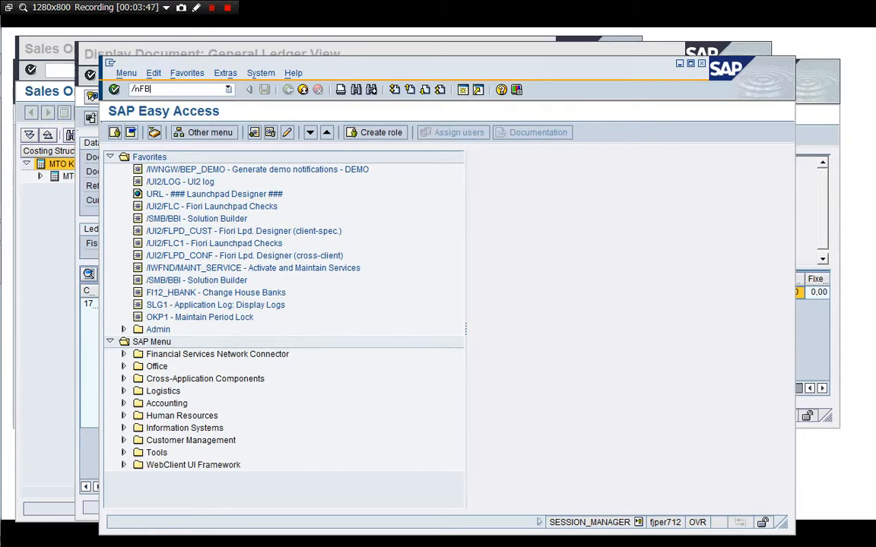
type("/nFB03")
key("Return")
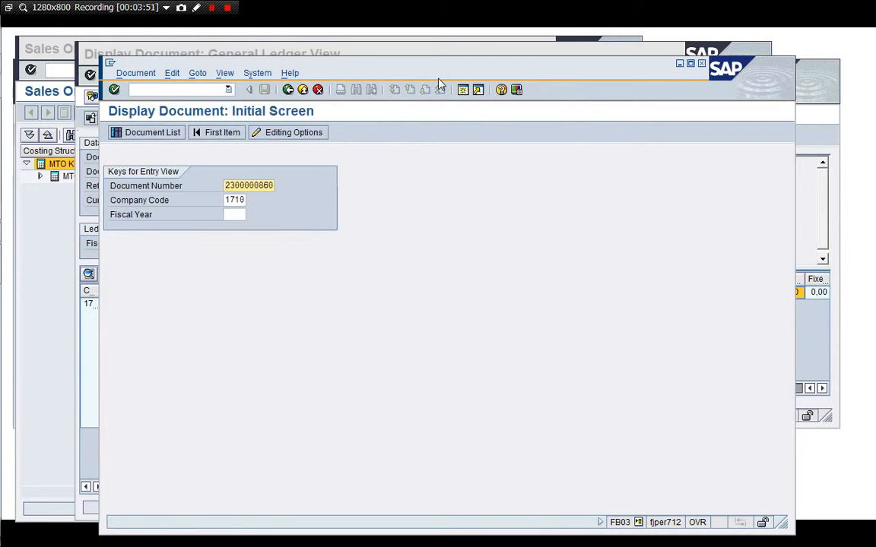
key("BackSpace")
key("BackSpace")
key("BackSpace")
key("BackSpace")
key("Down")
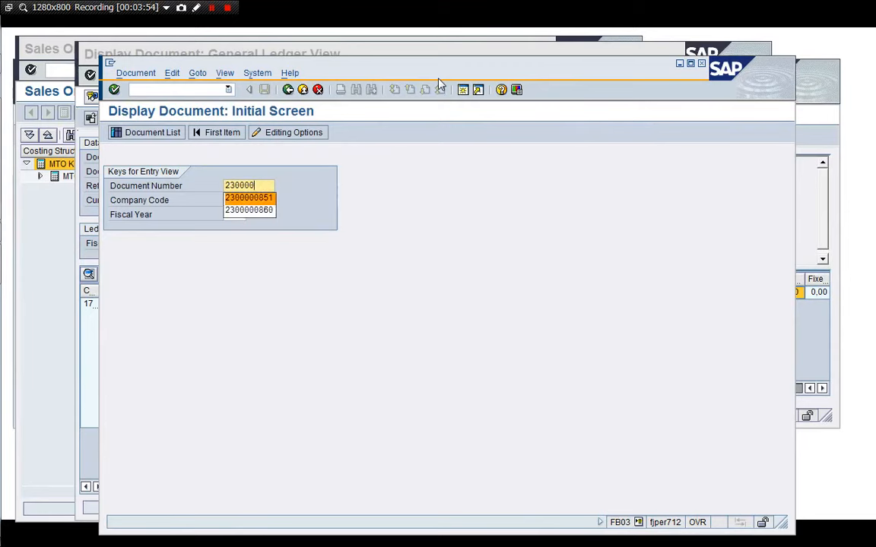
key("Return")
key("Return")
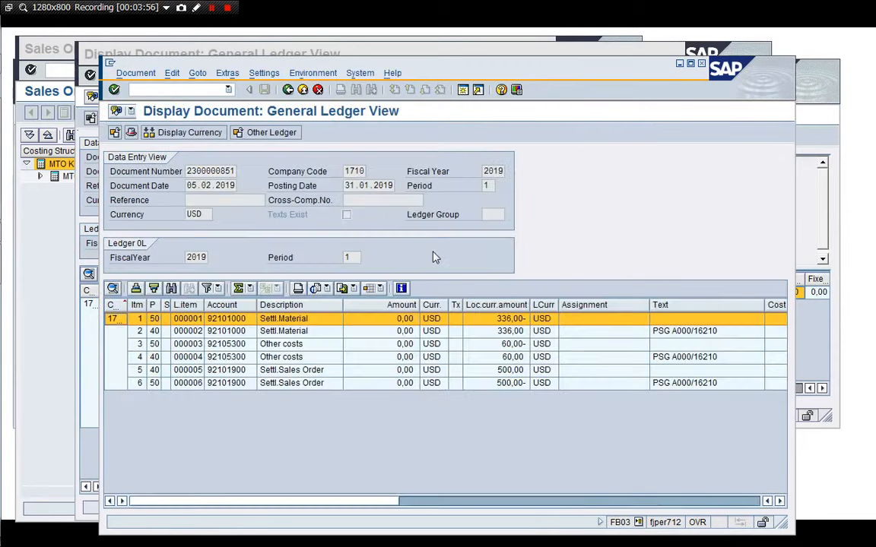
left_click(505, 428)
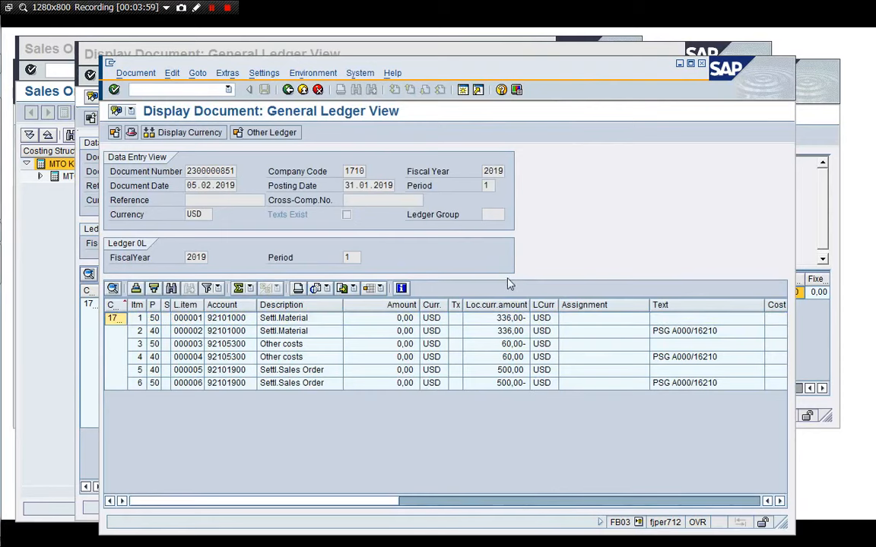
left_click_drag(535, 71, 485, 154)
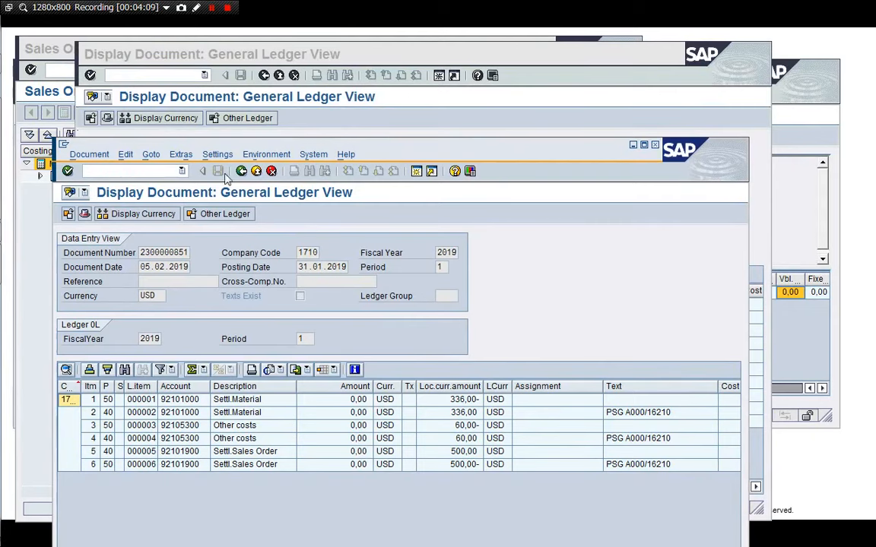
left_click(85, 170)
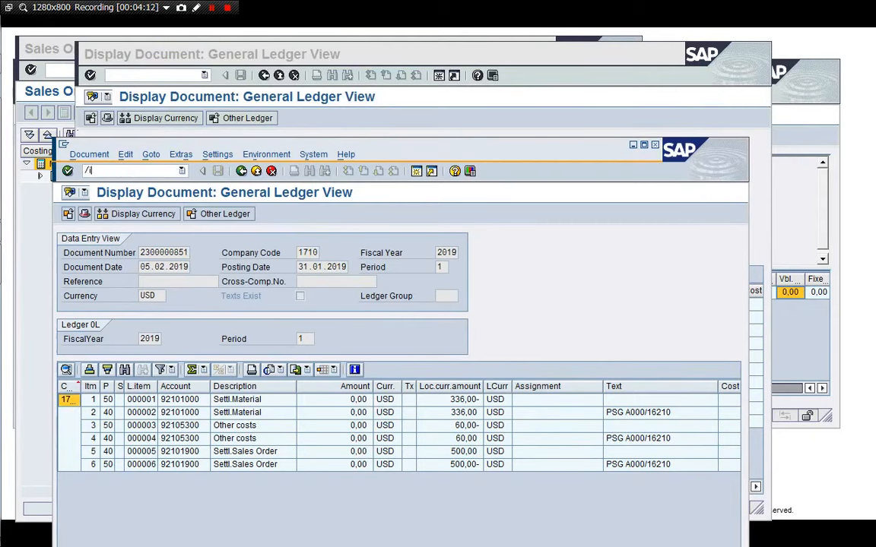
type("/i")
key("Return")
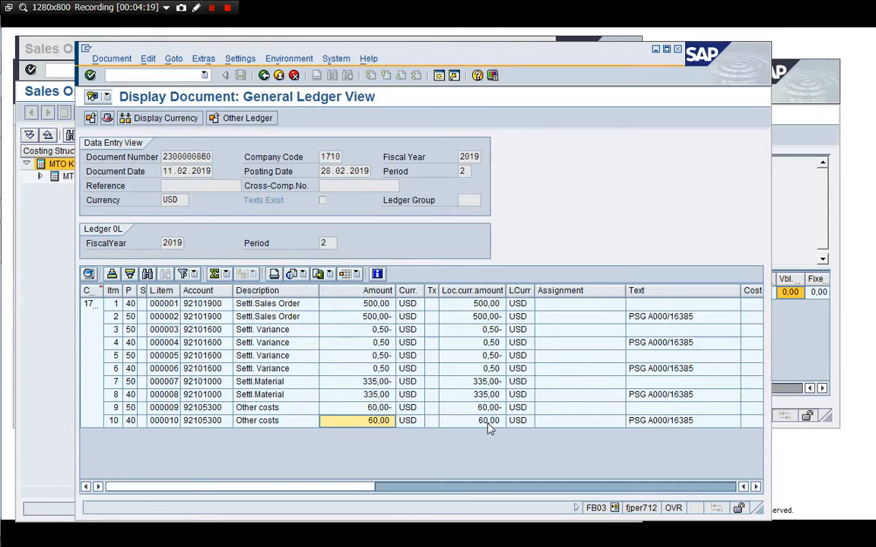
left_click(573, 189)
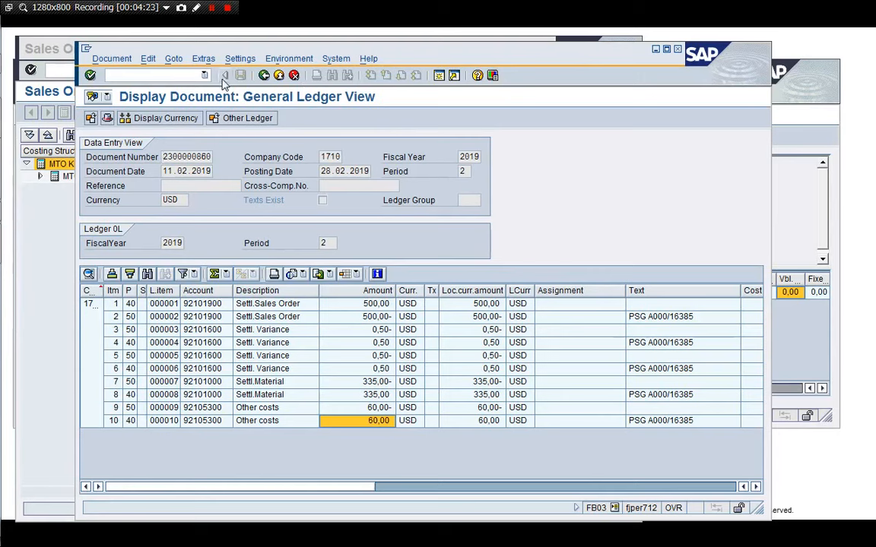
left_click(264, 75)
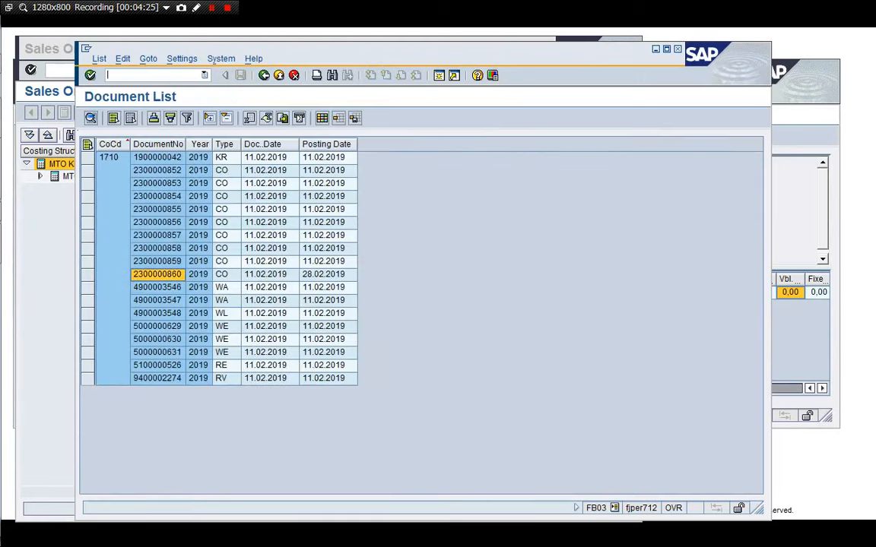
key("Return")
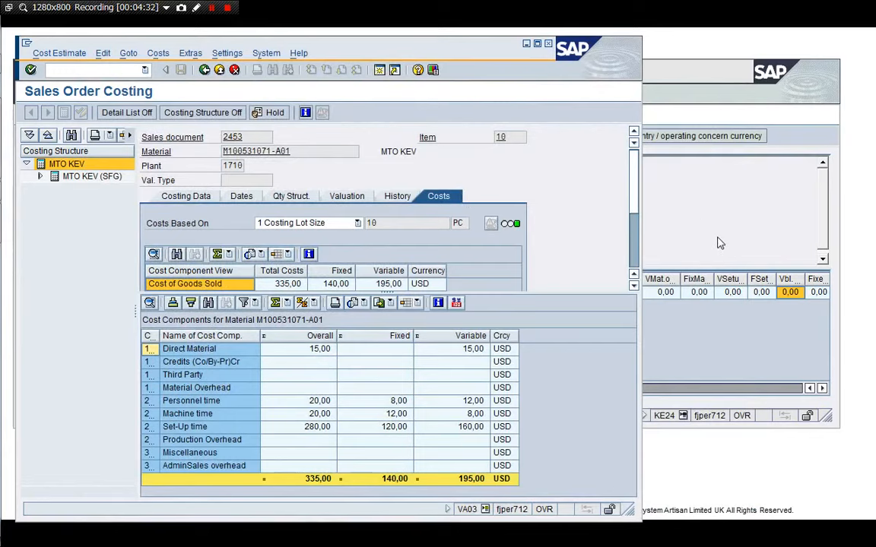
key("super+Tab")
key("super+Tab")
key("super+Tab")
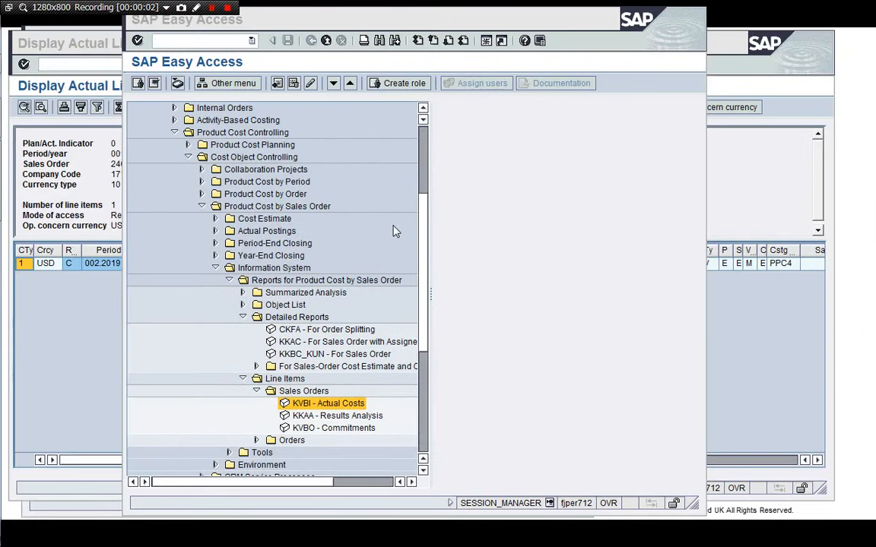
Run KVBI actual cost line items for sales order 2453 with the item field cleared.
double_click(340, 406)
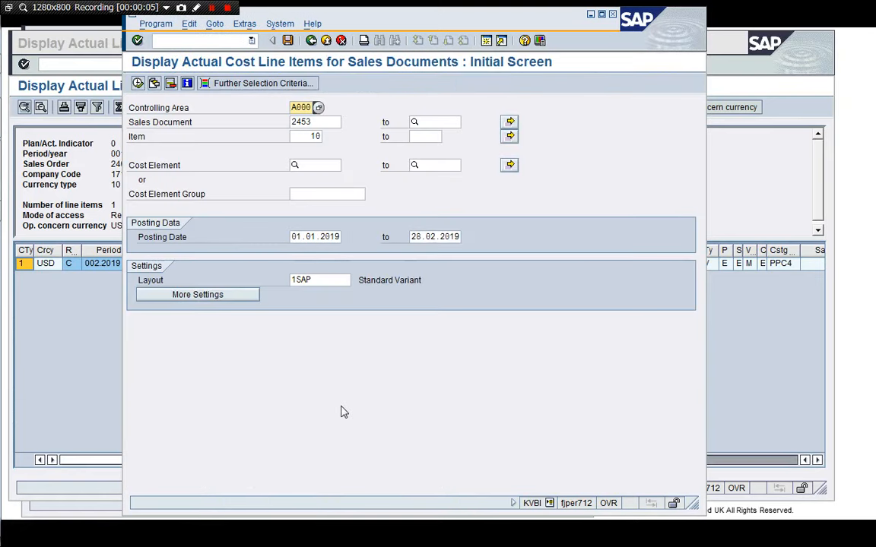
key("Tab")
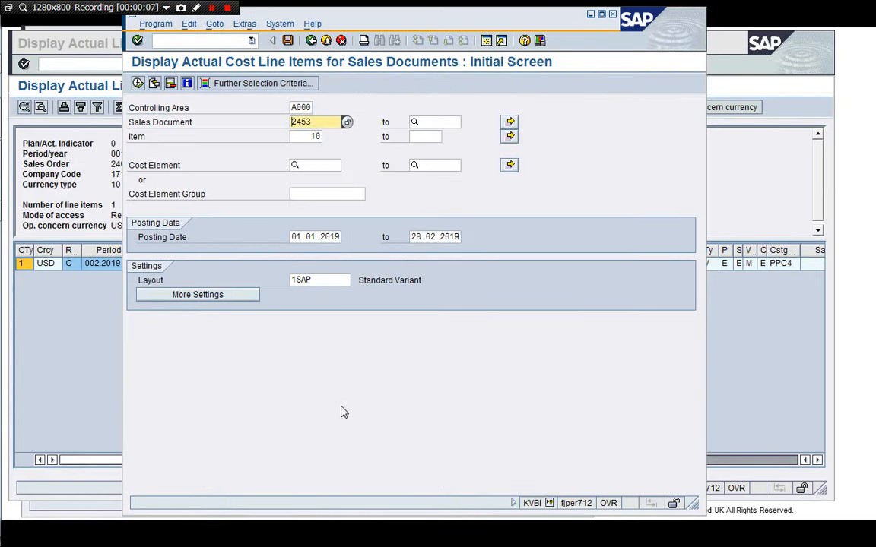
key("Tab")
key("Delete")
key("Delete")
key("Return")
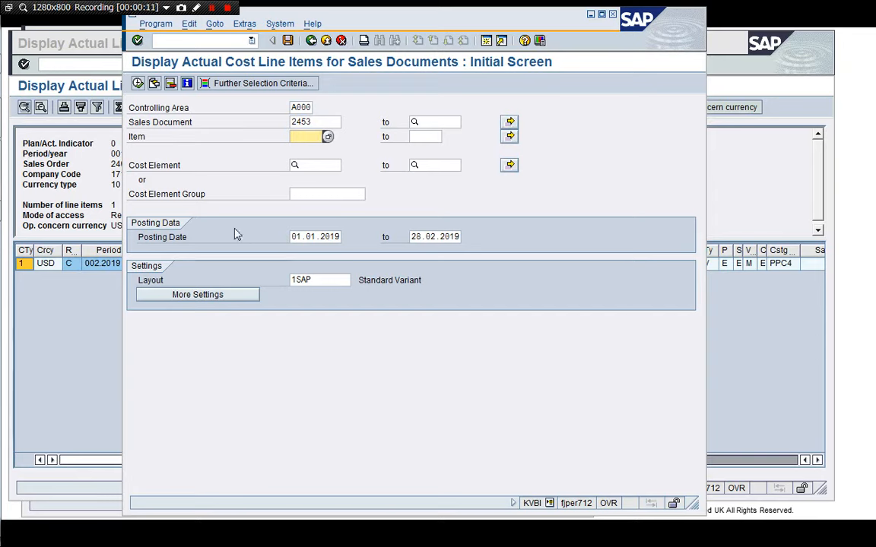
left_click(137, 83)
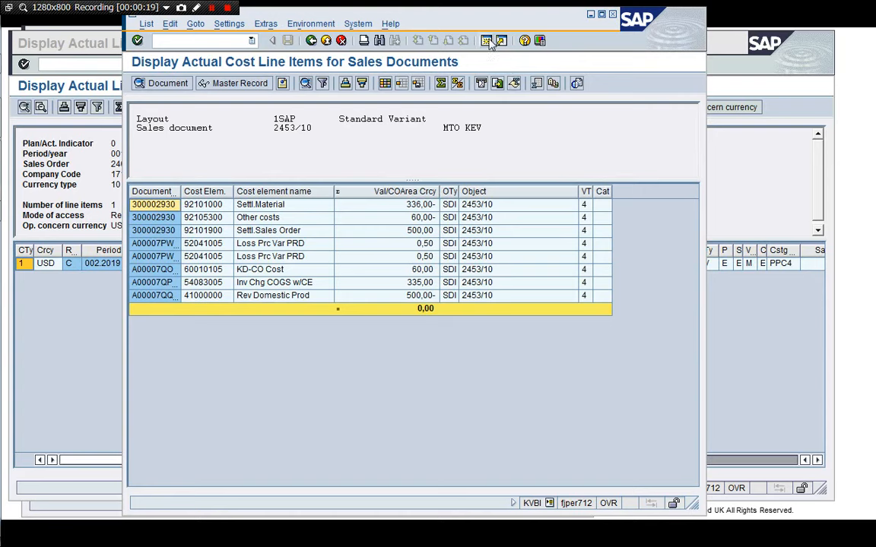
Open KVBI in a new session and run the actual cost line items for sales order 2460.
left_click(211, 41)
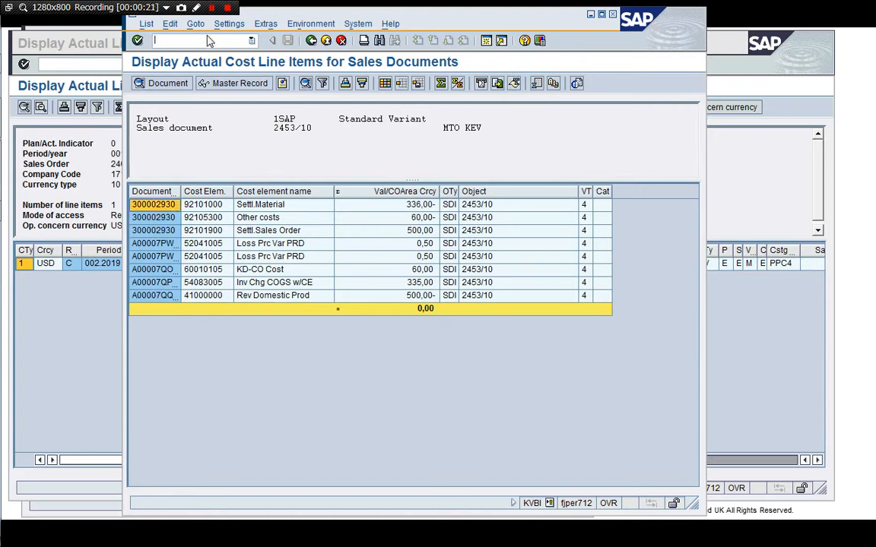
type("/oKVBI")
key("Return")
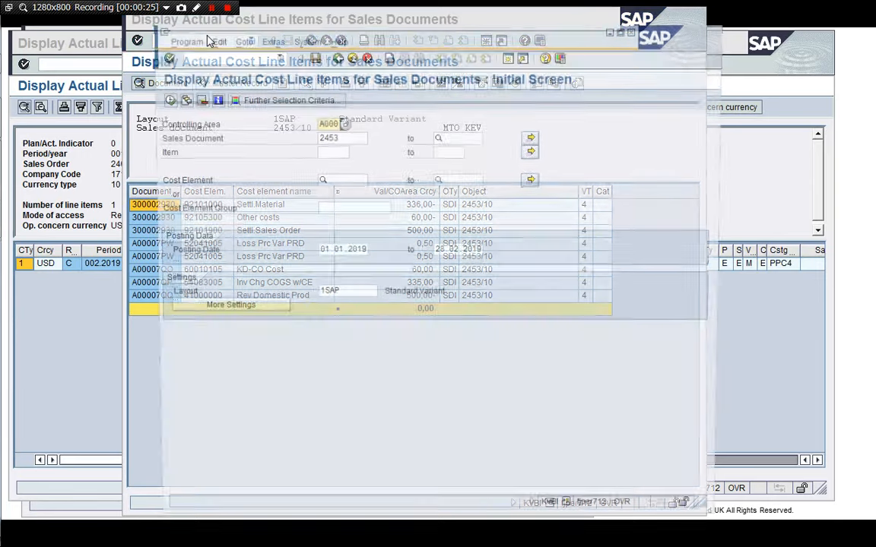
key("Tab")
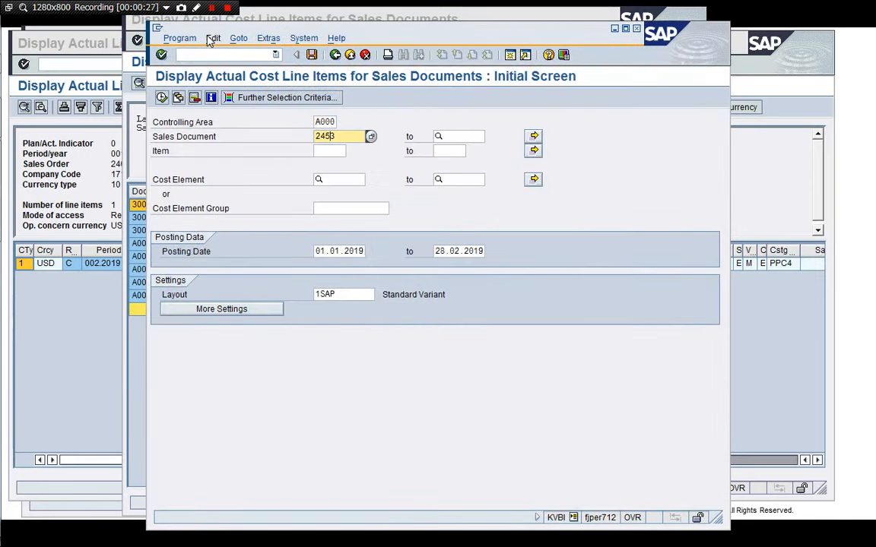
type("246053")
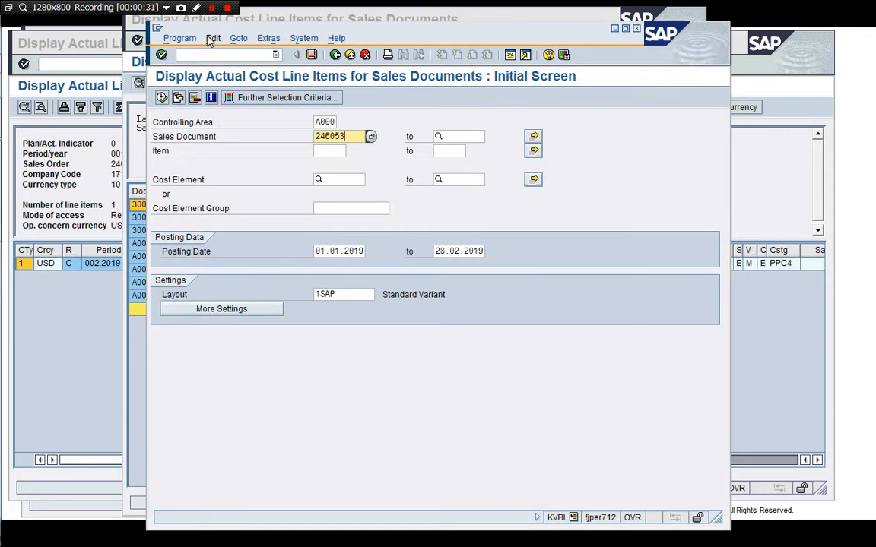
key("BackSpace")
key("BackSpace")
key("F8")
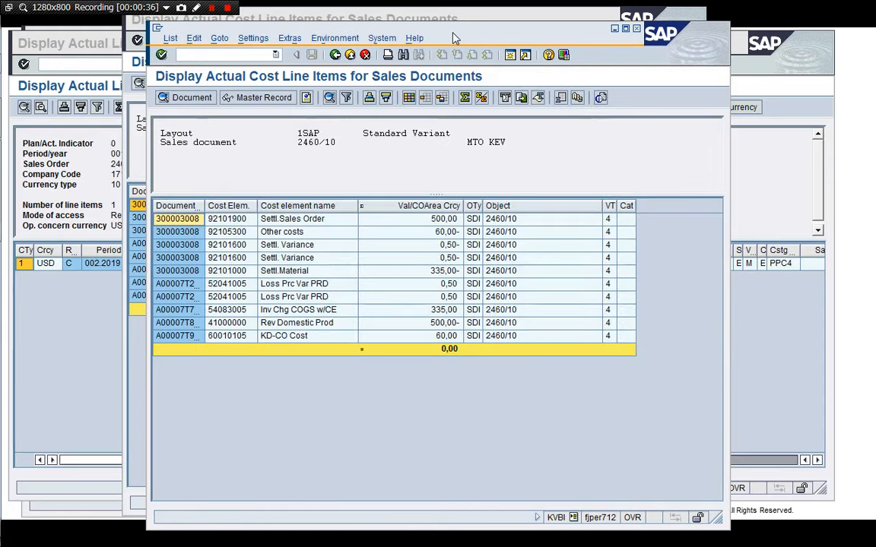
Arrange the line item lists of orders 2453 and 2460 side by side and compare them.
left_click_drag(453, 32, 609, 42)
left_click(257, 146)
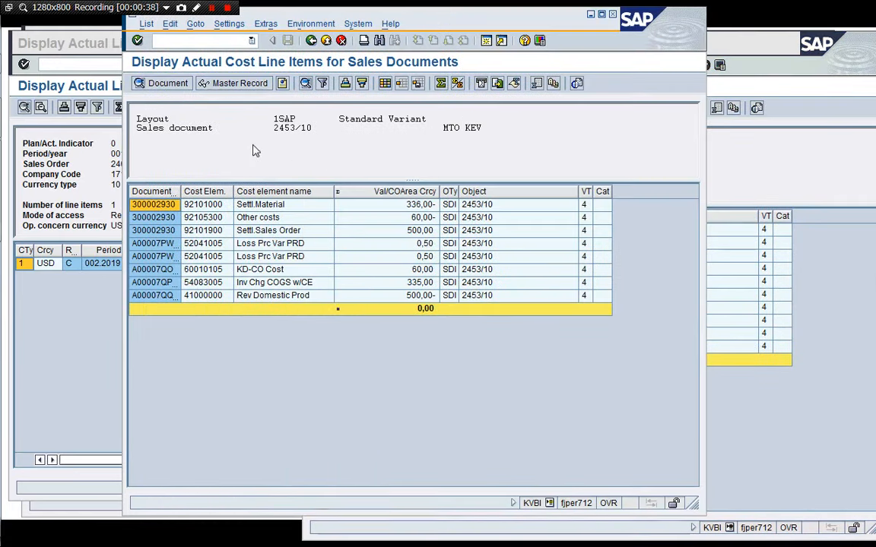
left_click_drag(340, 17, 219, 44)
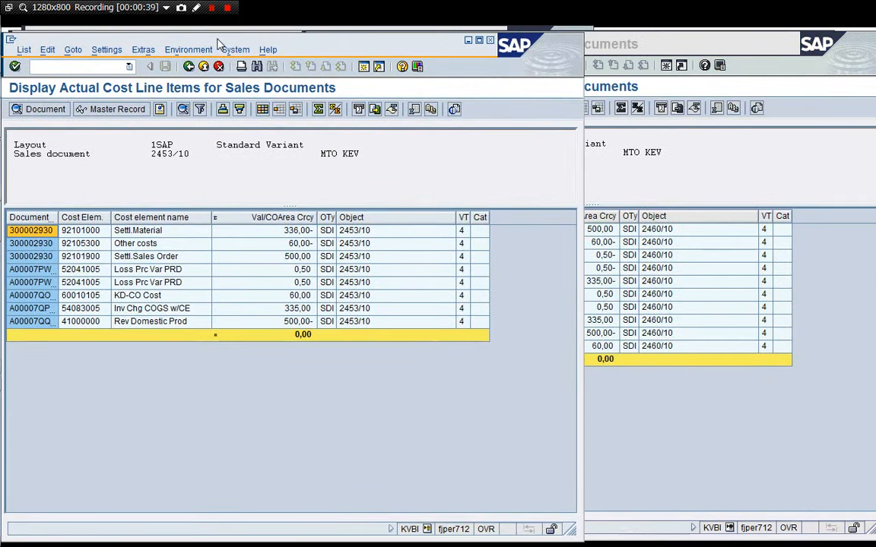
left_click(598, 161)
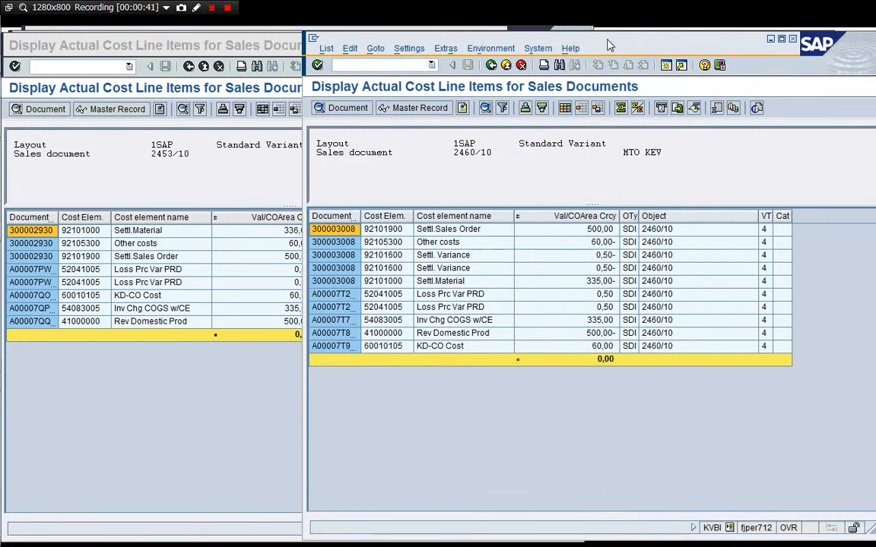
left_click_drag(606, 43, 668, 42)
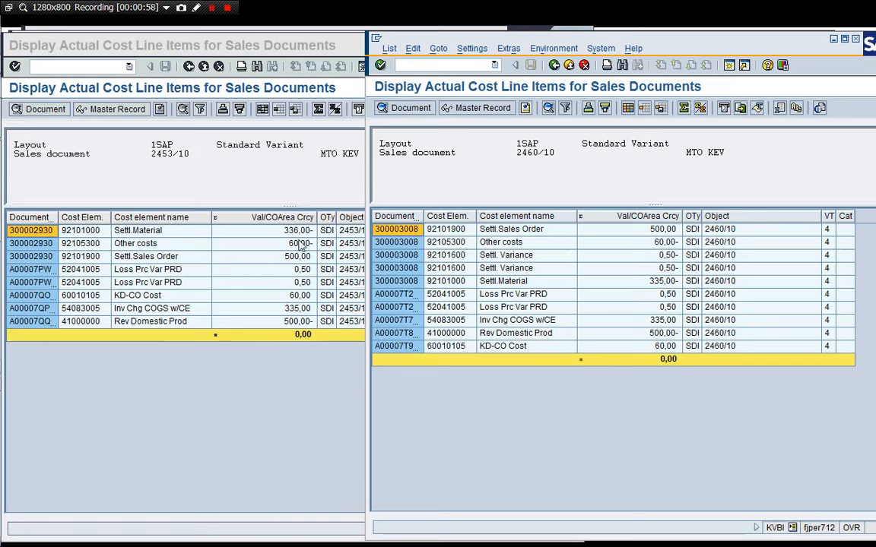
left_click(236, 457)
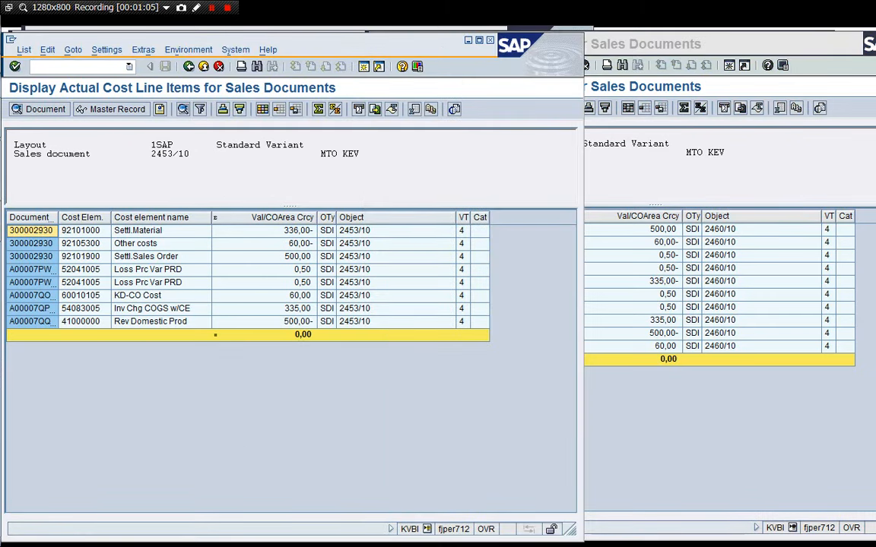
Close the session holding the line item list of order 2453.
type("/i")
key("Return")
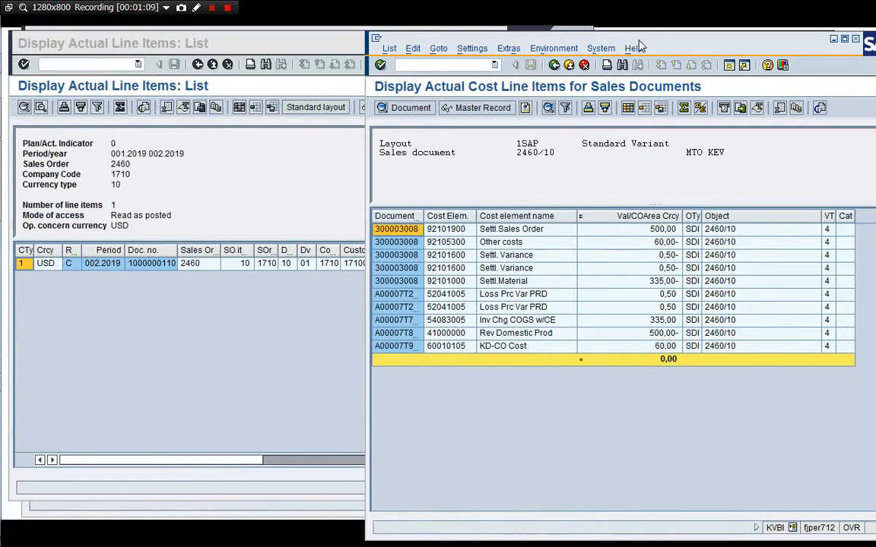
left_click_drag(639, 42, 414, 42)
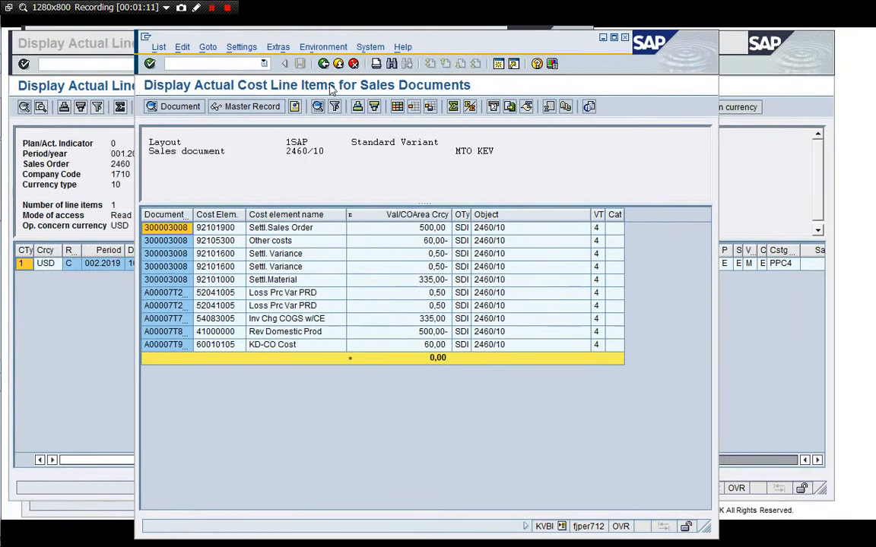
Open the SE16 Data Browser for table ACDOCA.
left_click(168, 63)
key("Return")
type("A")
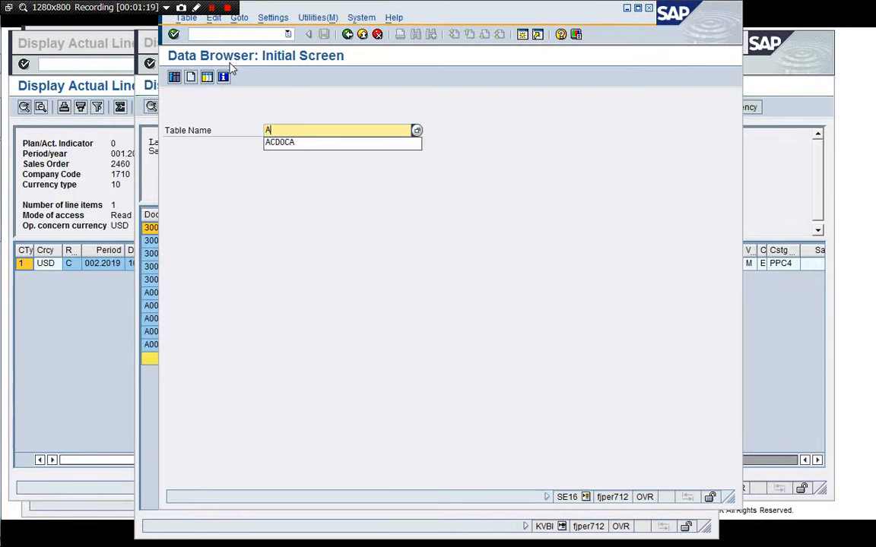
type("CDOCA")
key("Return")
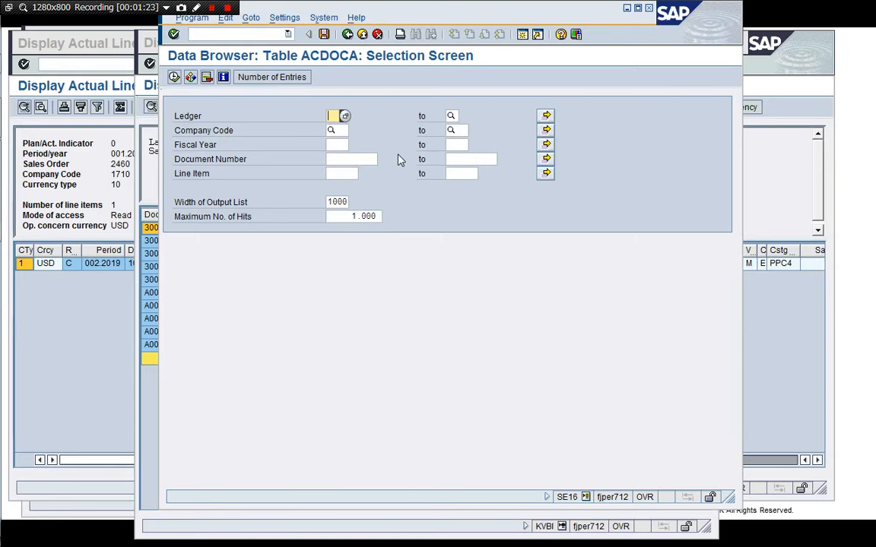
Display ACDOCA entries for ledger 0L, company code 1710 and fiscal year 2019, and scroll through them.
type("0L")
key("Tab")
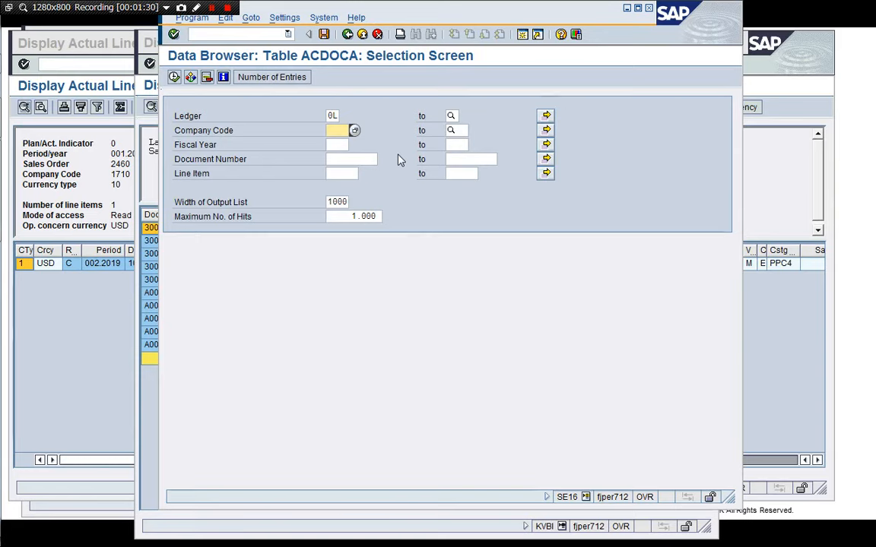
type("1710")
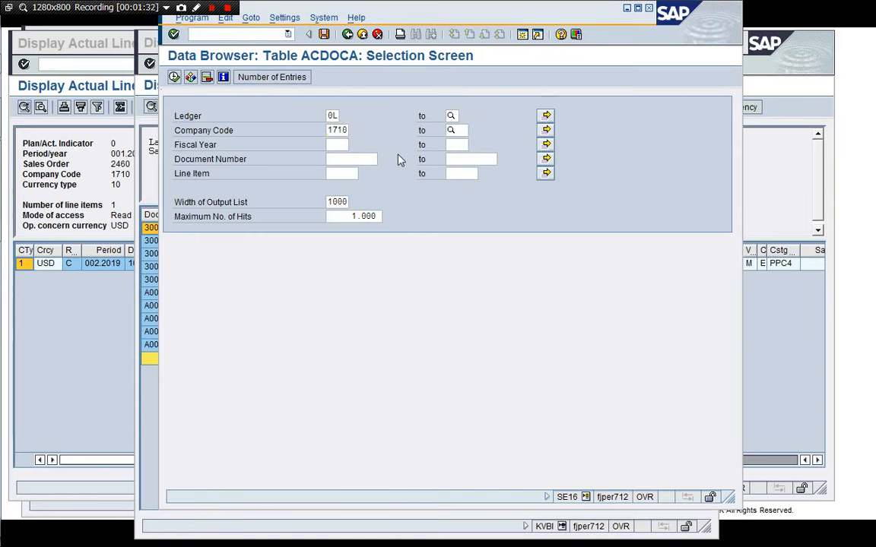
key("Tab")
type("2019")
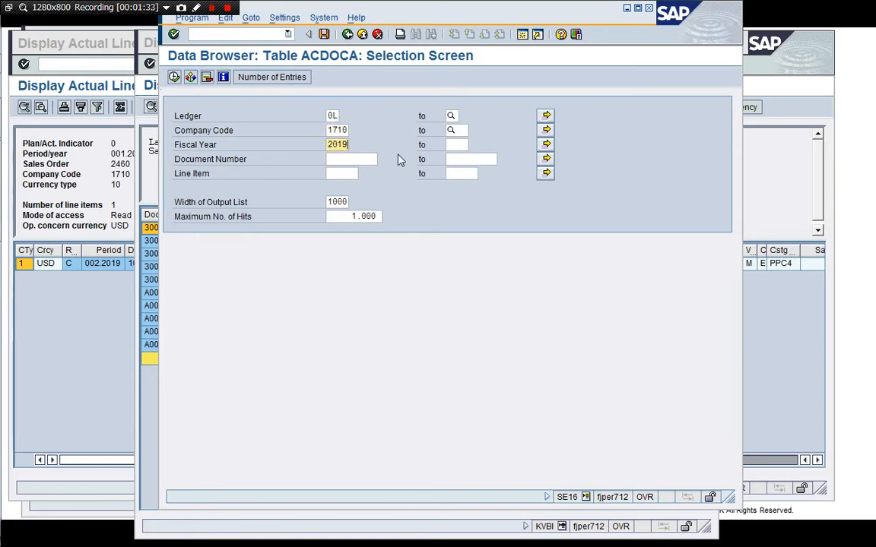
key("Tab")
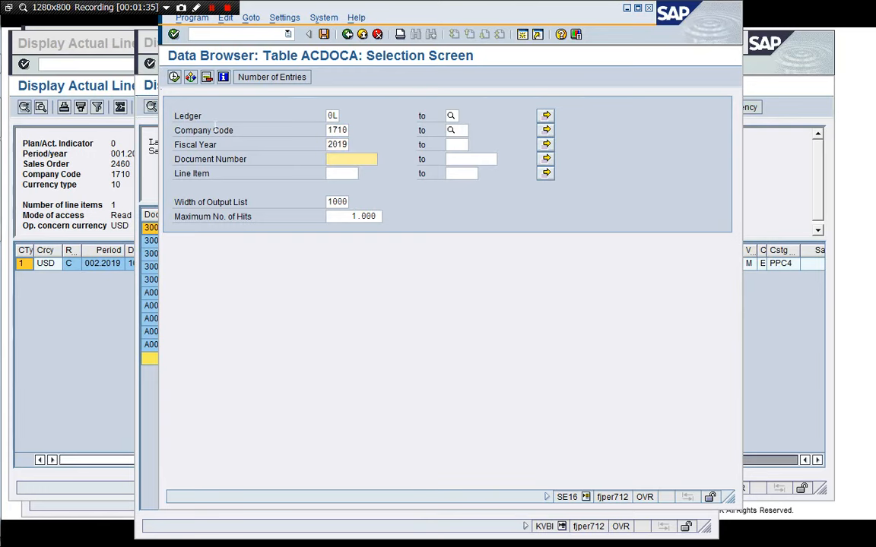
left_click(174, 77)
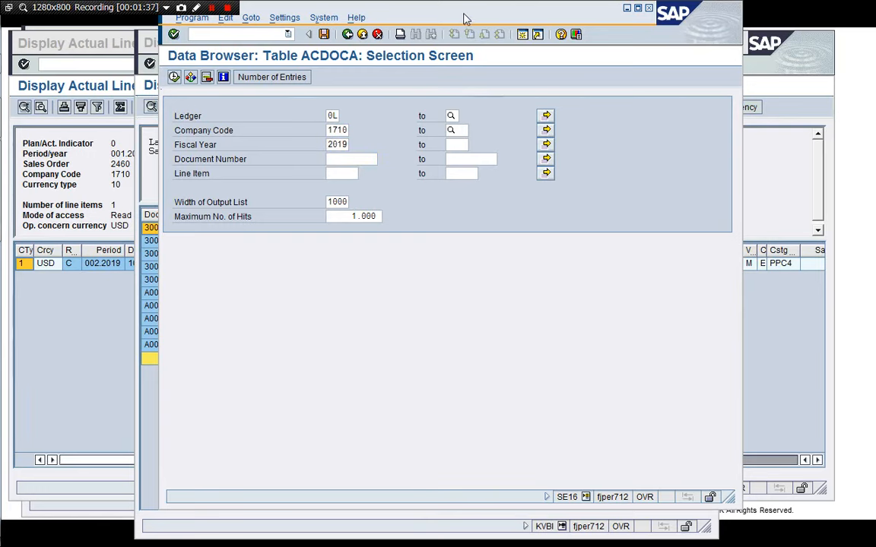
mouse_move(466, 17)
left_mouse_down()
mouse_move(318, 32)
mouse_move(354, 33)
left_mouse_up()
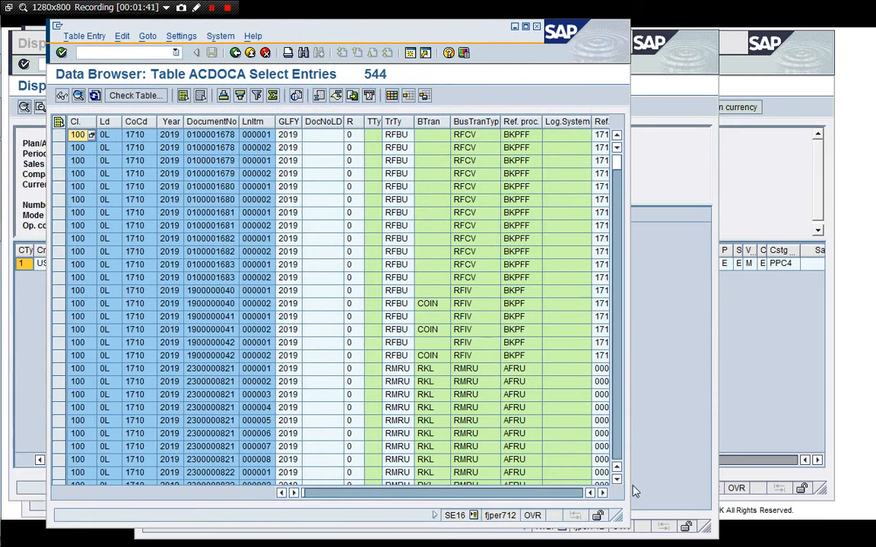
left_click_drag(779, 504, 850, 500)
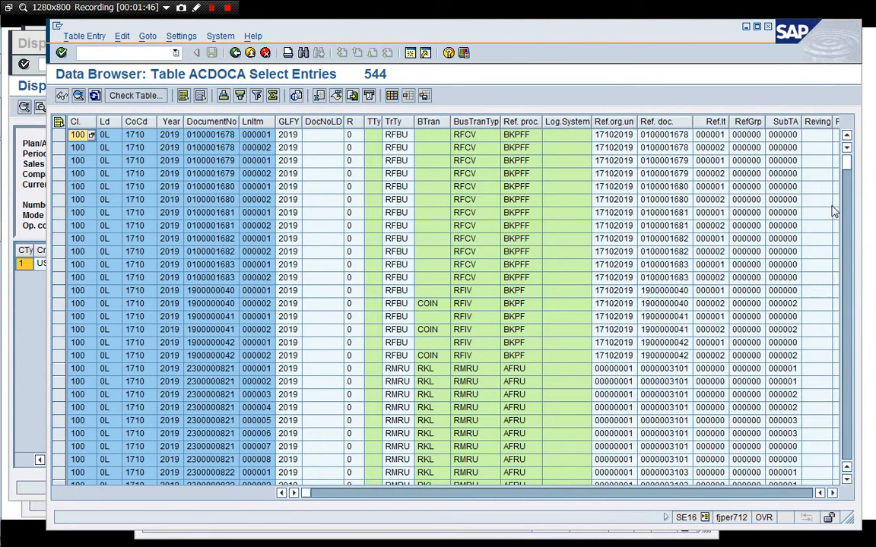
left_click_drag(853, 167, 850, 451)
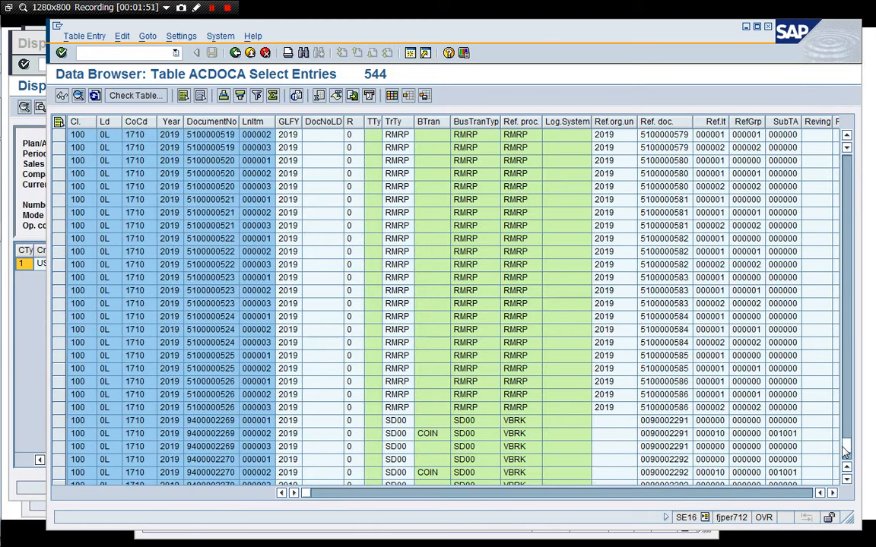
left_click_drag(849, 453, 850, 462)
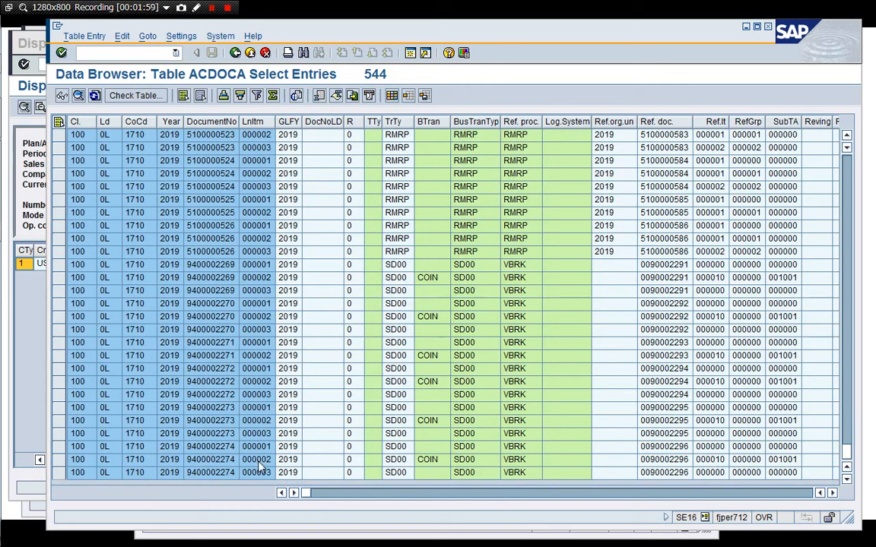
left_click(424, 460)
key("Right")
key("Right")
key("Right")
key("Right")
key("Right")
key("Right")
key("Right")
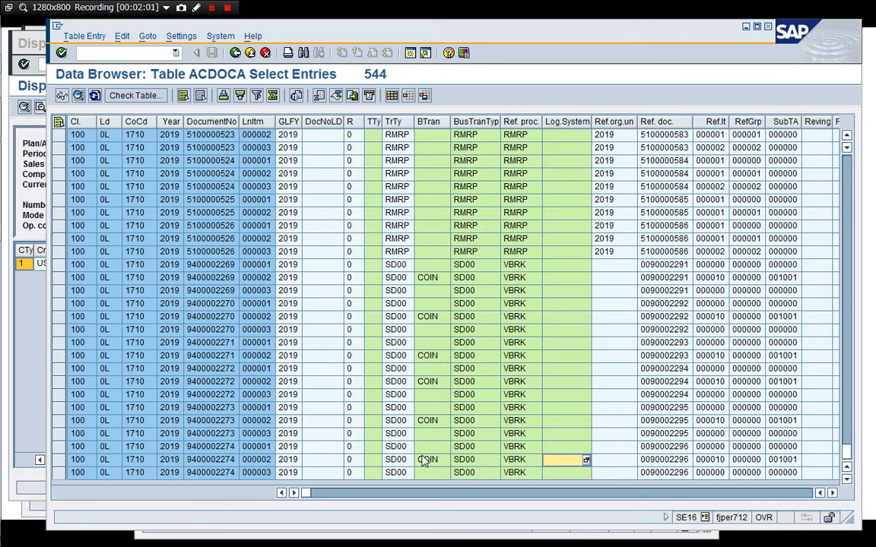
key("Right")
key("Right")
key("Right")
key("Right")
key("Right")
key("Right")
key("Right")
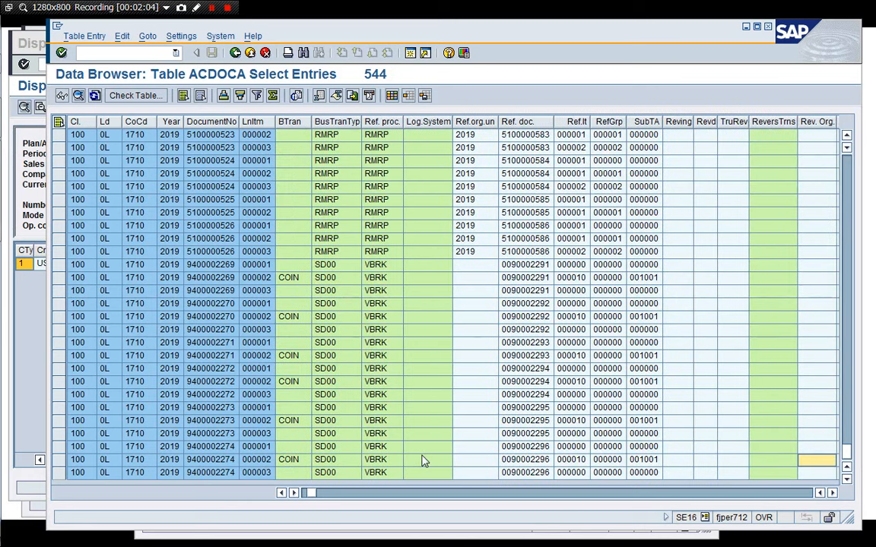
key("Right")
key("Right")
key("Right")
key("Right")
key("Right")
key("Right")
key("Right")
key("Right")
key("Right")
key("Right")
key("Right")
key("Right")
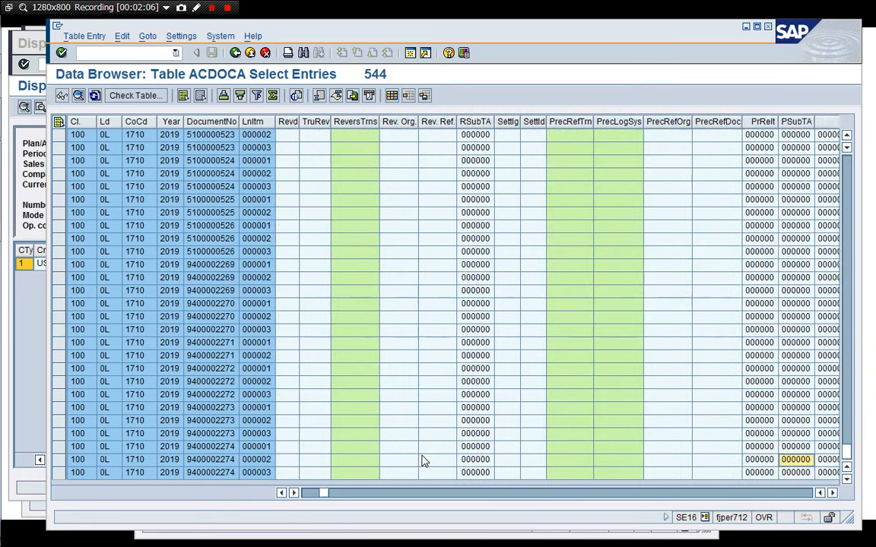
key("Right")
key("Right")
key("Right")
key("Right")
key("Right")
key("Right")
key("Right")
key("Right")
key("Right")
key("Right")
key("Right")
key("Right")
key("Right")
key("Right")
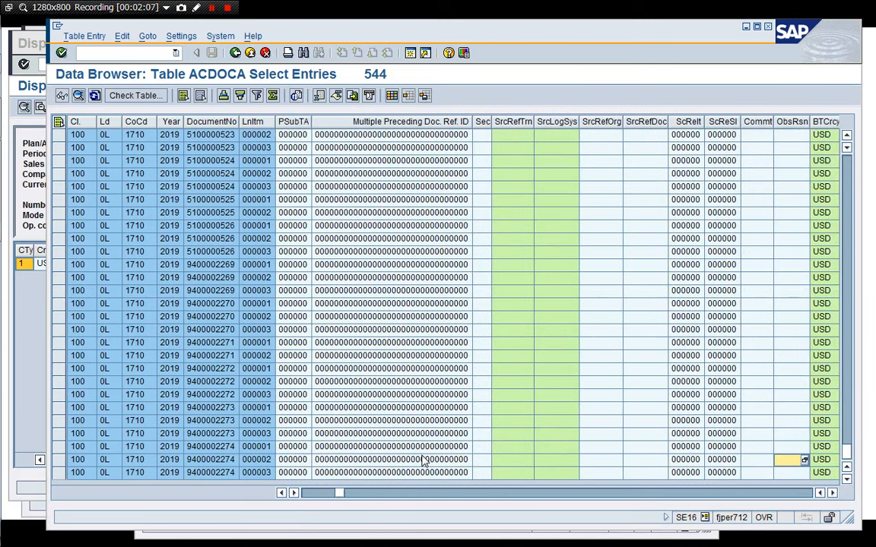
key("Right")
key("Right")
key("Right")
key("Right")
key("Right")
key("Right")
key("Right")
key("Right")
key("Right")
key("Right")
key("Right")
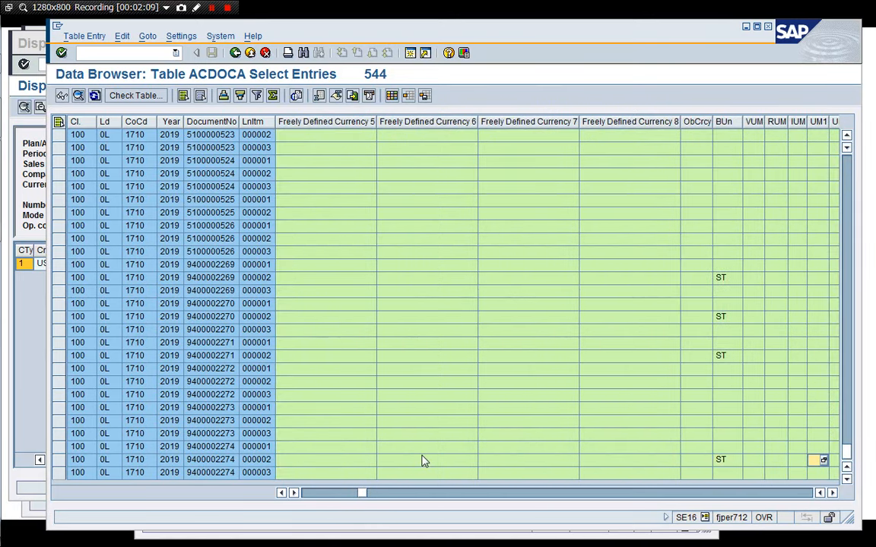
key("Right")
key("Right")
key("Right")
key("Right")
key("Right")
key("Right")
key("Right")
key("Right")
key("Right")
key("Right")
key("Right")
key("Right")
key("Right")
key("Right")
key("Right")
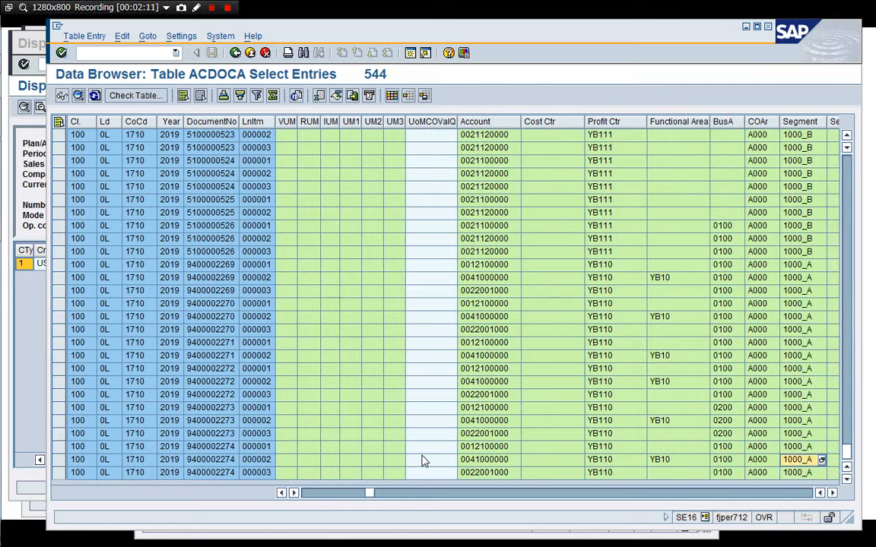
key("Right")
key("Right")
key("Right")
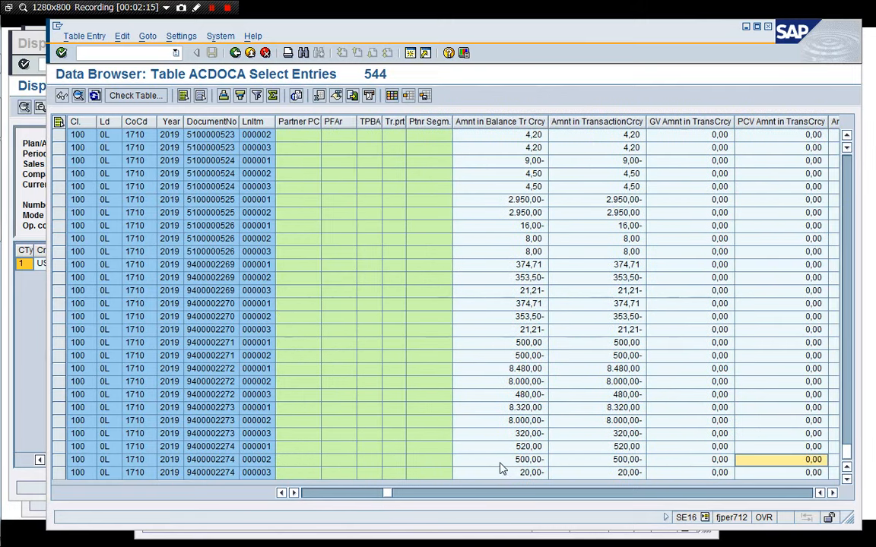
left_click(498, 464)
left_click(497, 476)
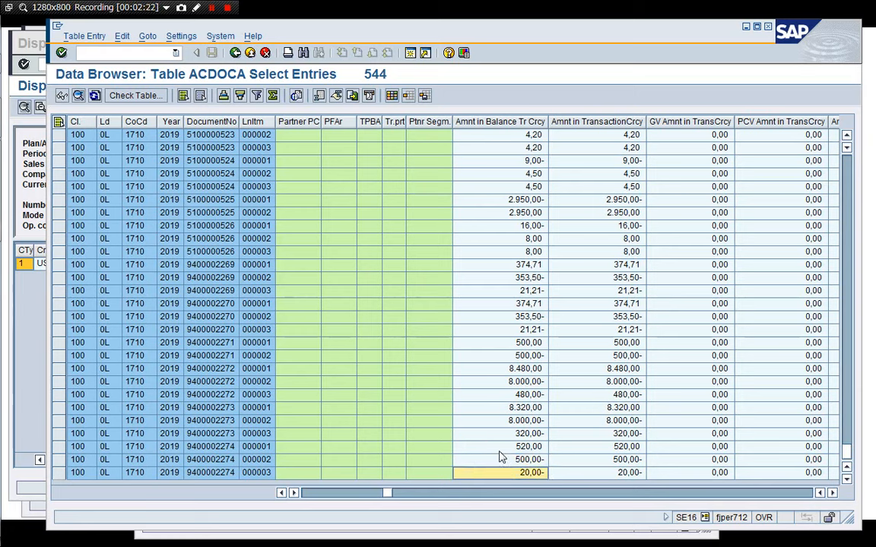
left_click(501, 449)
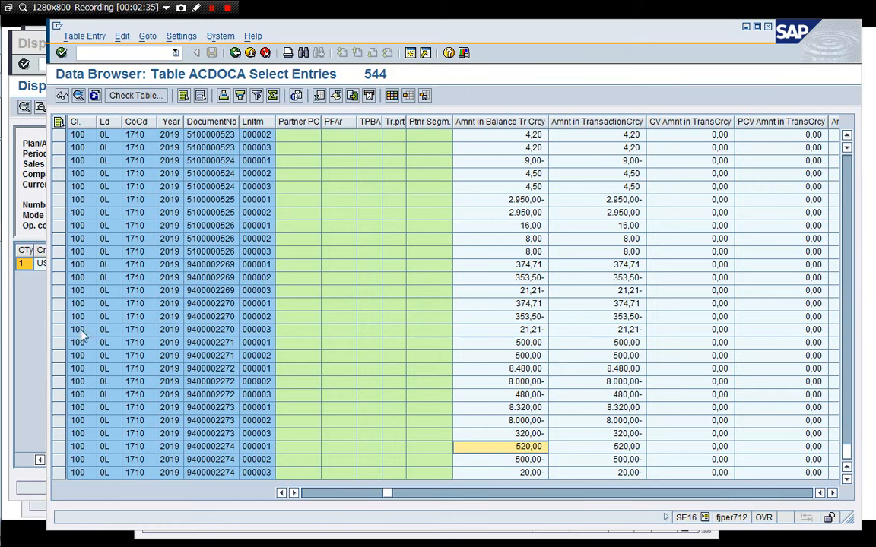
Compare the CO-PA line item of sales order 2460 with the ACDOCA amounts, scrolling through its value fields.
left_click(32, 332)
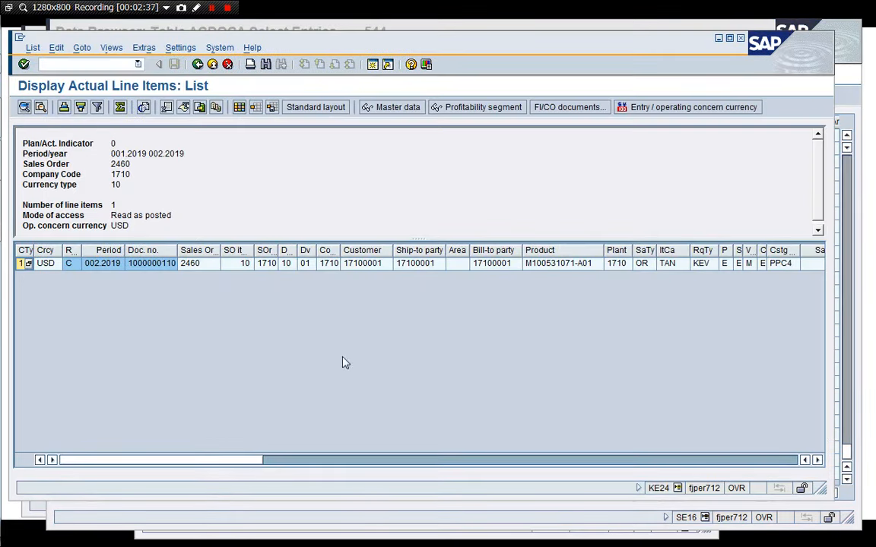
left_click(322, 264)
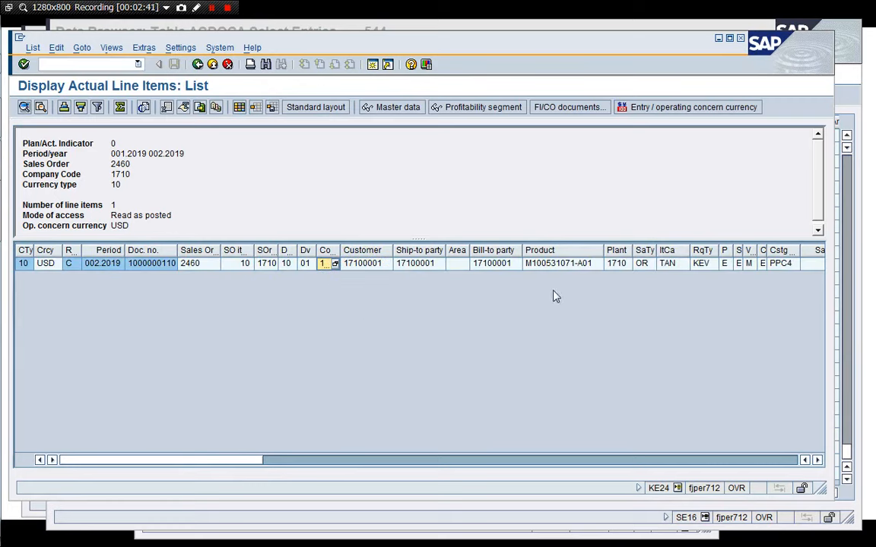
left_click(562, 267)
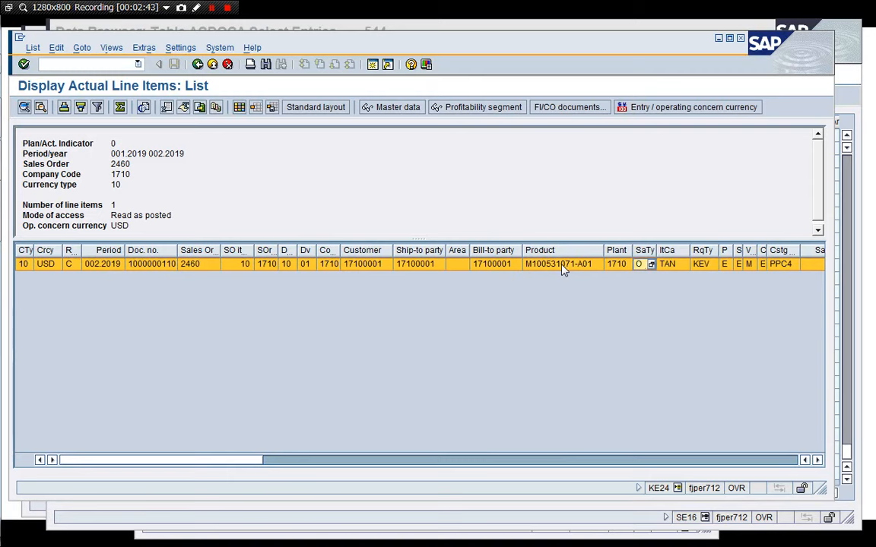
key("Right")
key("Right")
key("Right")
key("Right")
key("Right")
key("Right")
key("Right")
key("Right")
key("Right")
key("Right")
key("Right")
key("Right")
key("Right")
key("Right")
key("Right")
key("Right")
key("Right")
key("Right")
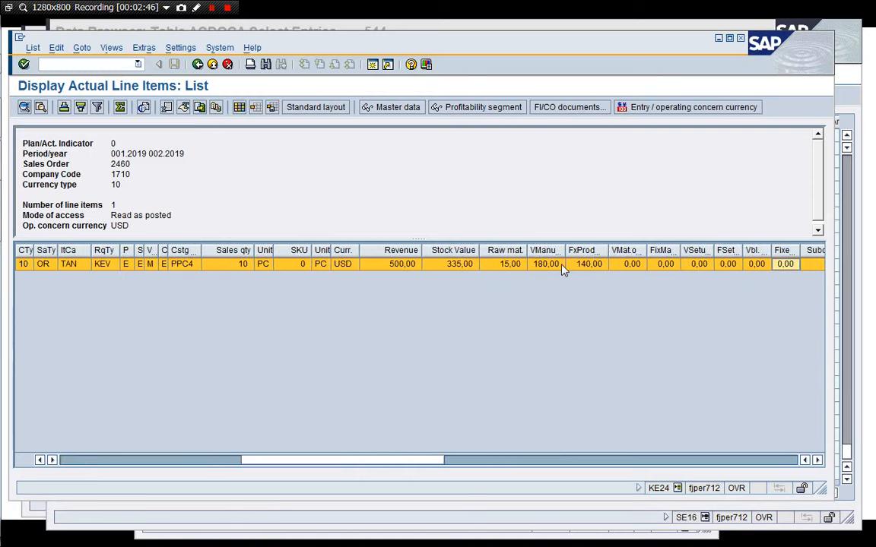
left_click(614, 339)
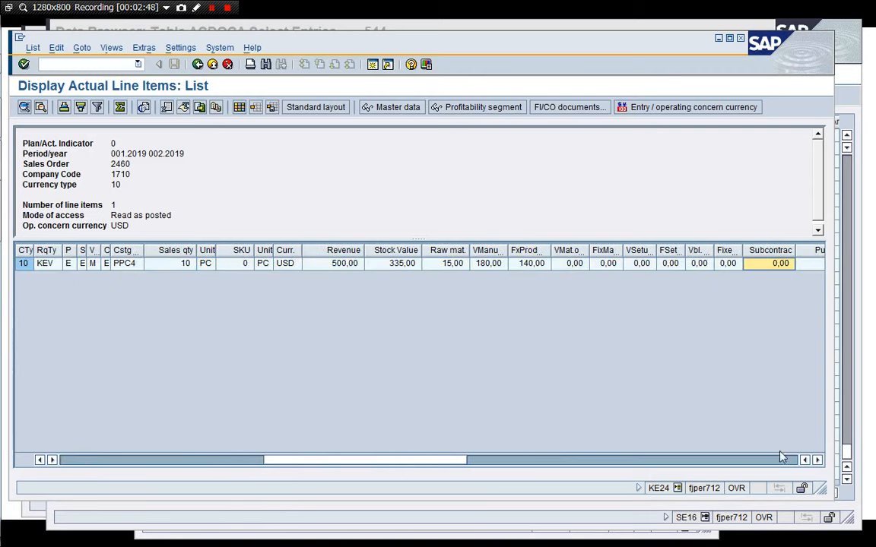
left_click_drag(832, 496, 842, 436)
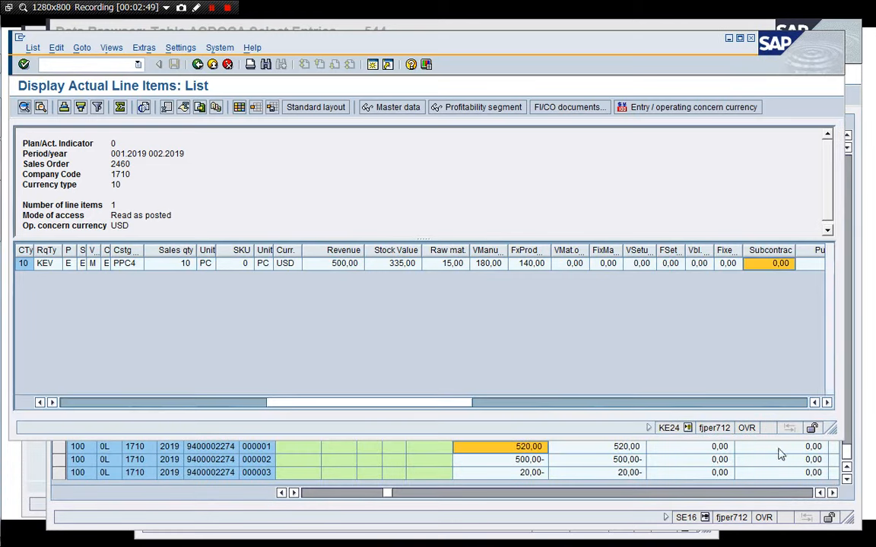
left_click(628, 460)
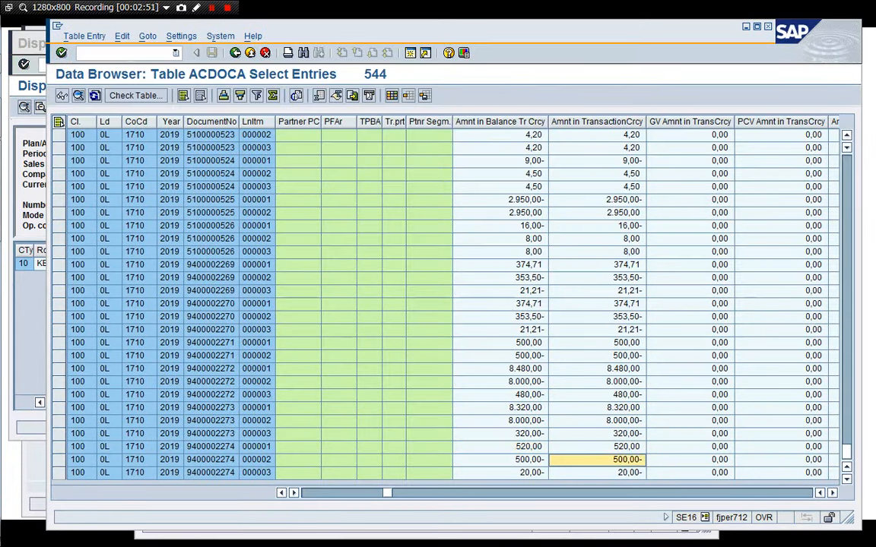
key("Return")
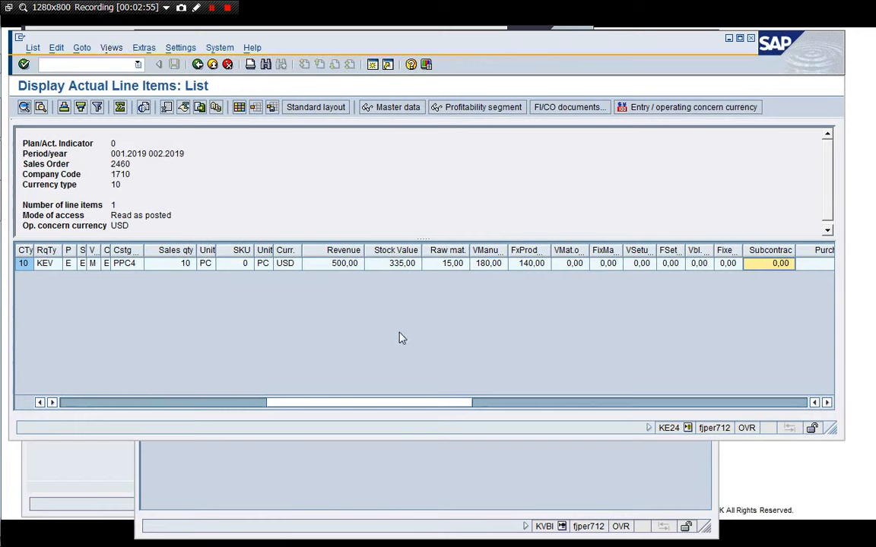
left_click(241, 266)
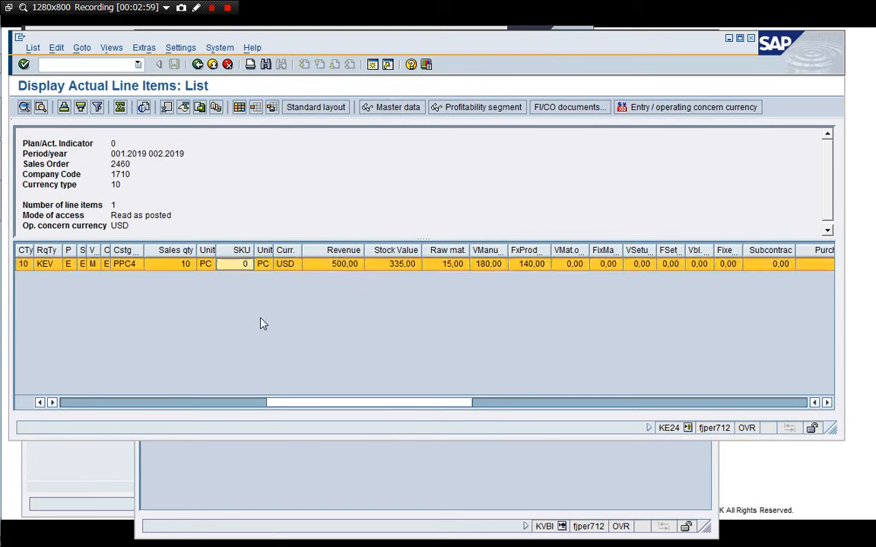
Open the SAP Customizing Implementation Guide with transaction SPRO.
left_click(372, 65)
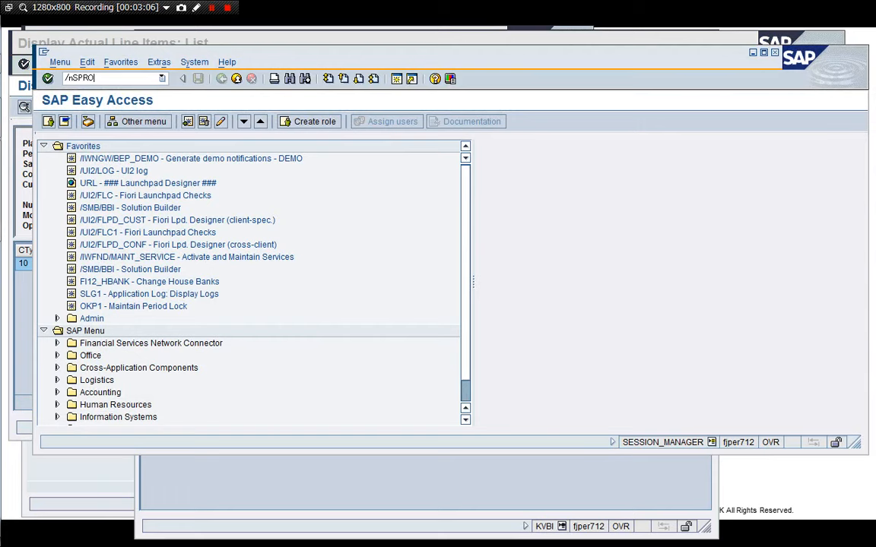
key("Return")
key("F5")
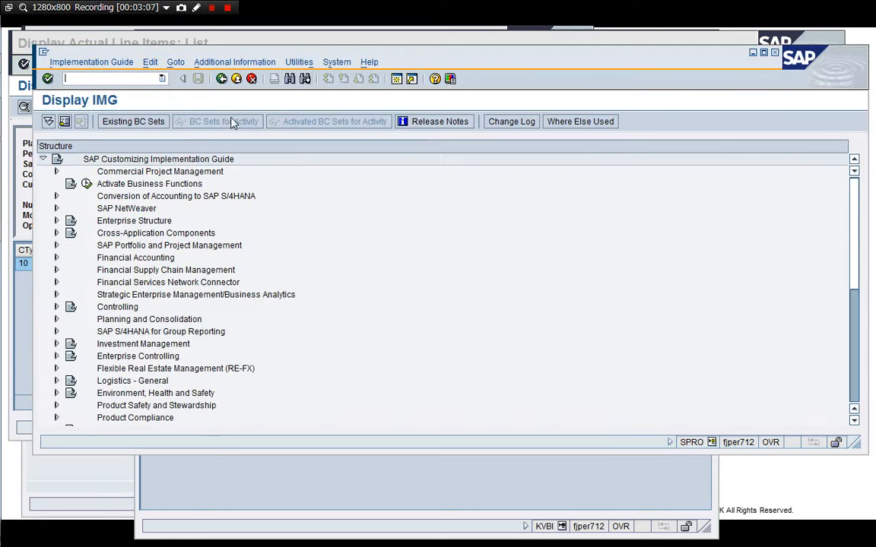
Expand Controlling and then Profitability Analysis in the implementation guide.
double_click(121, 307)
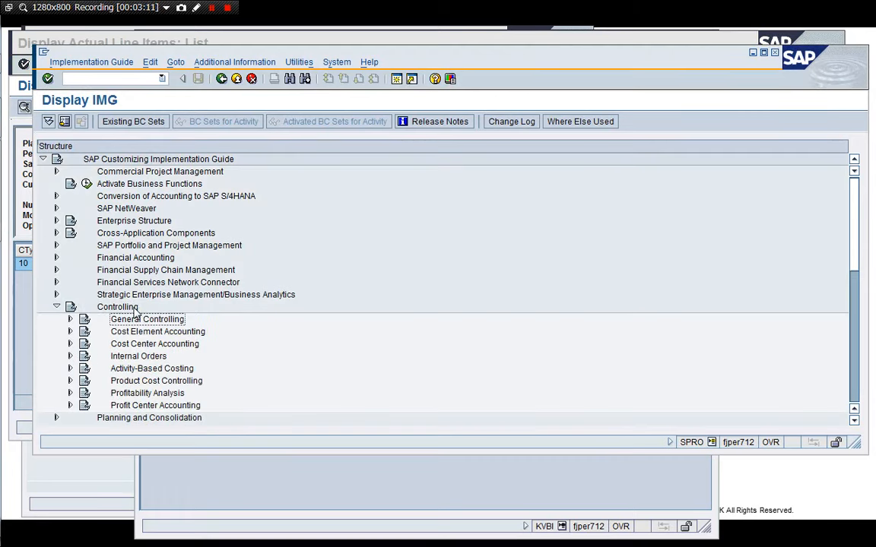
key("Down")
key("Down")
key("Down")
key("Down")
key("Down")
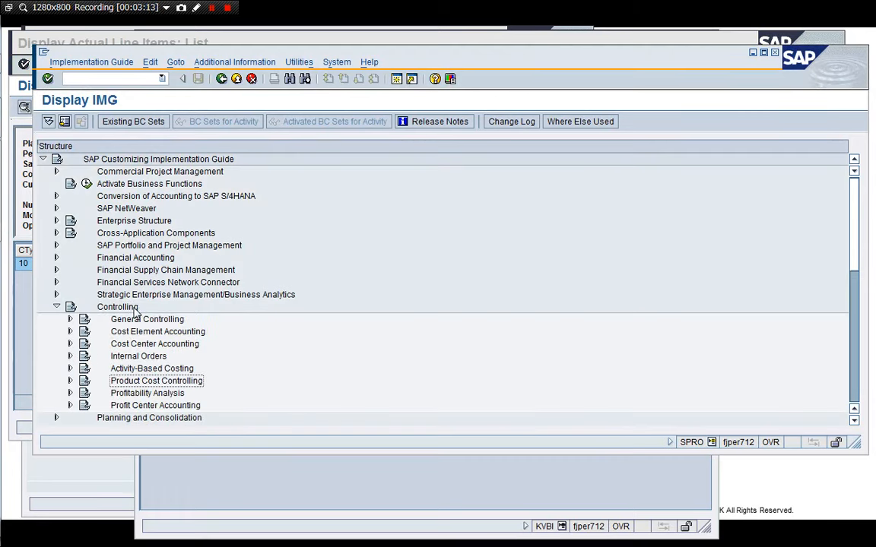
key("Right")
key("Down")
key("Down")
key("Down")
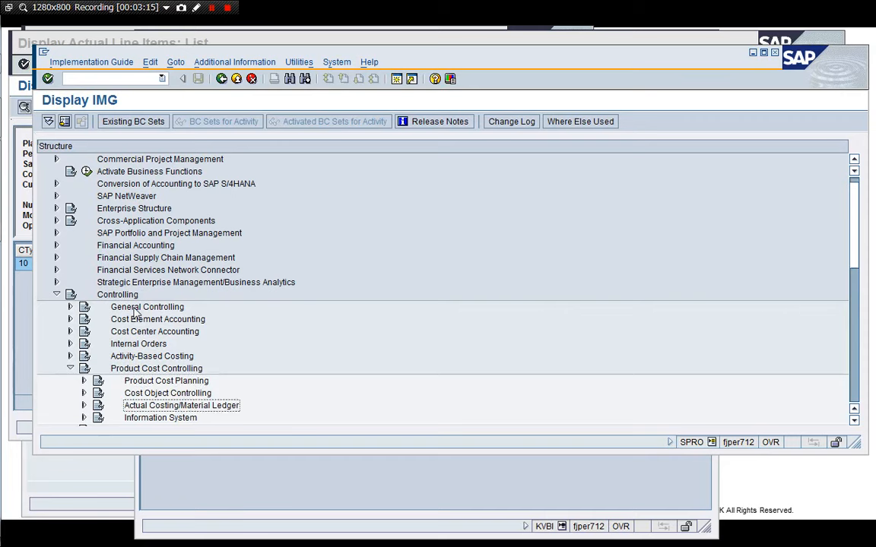
key("Down")
key("Up")
key("Up")
key("Up")
key("Up")
key("Left")
key("Down")
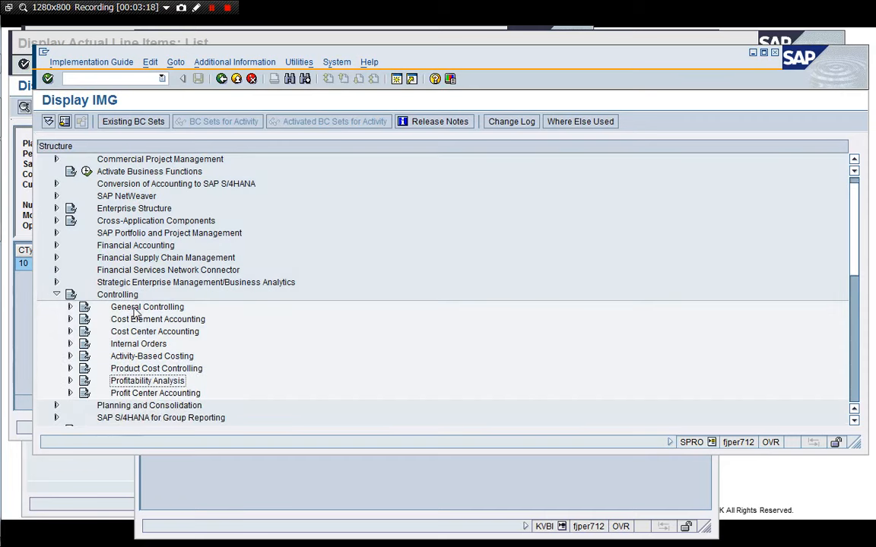
key("Right")
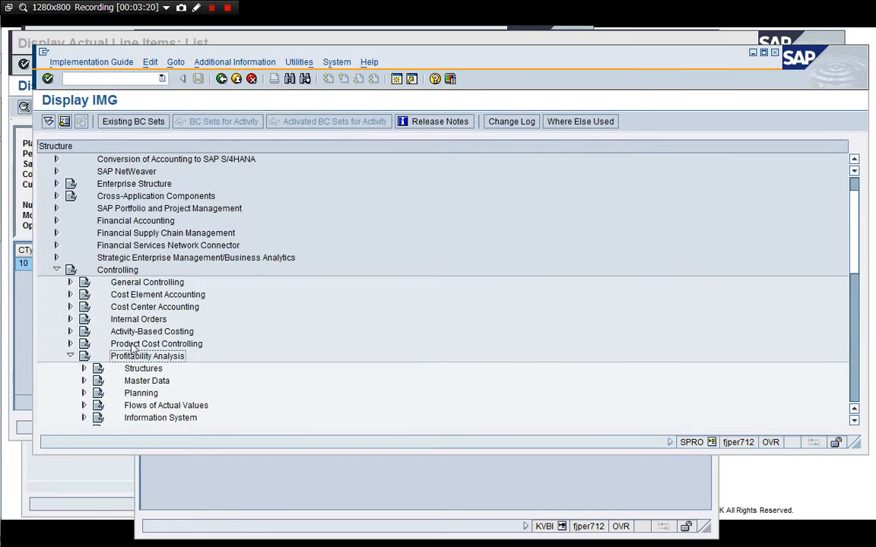
Navigate to Master Data > Valuation > Valuation Strategies and run Define and Assign Valuation Strategy.
left_click(68, 122)
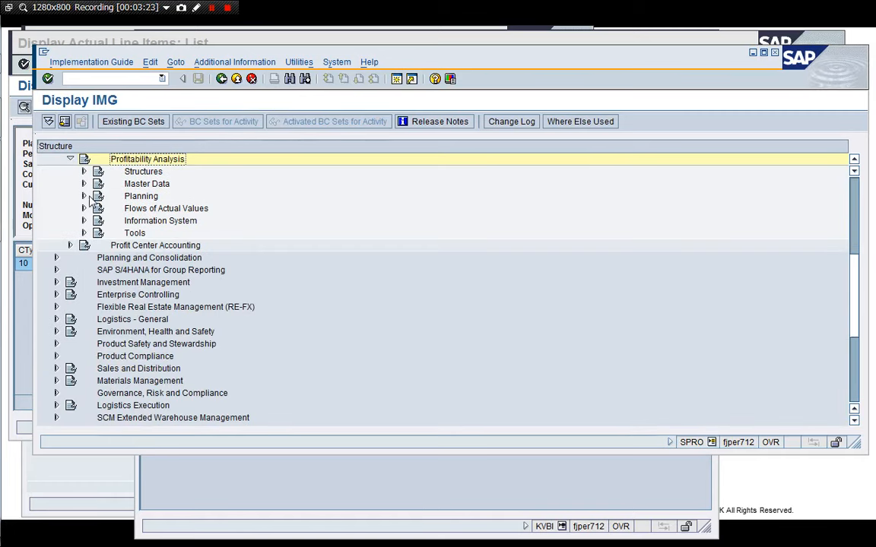
left_click(84, 184)
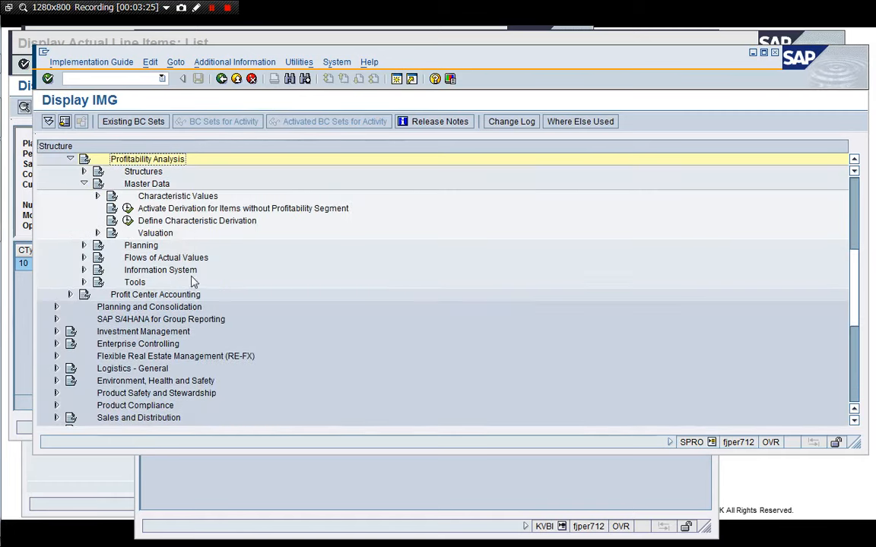
left_click(98, 234)
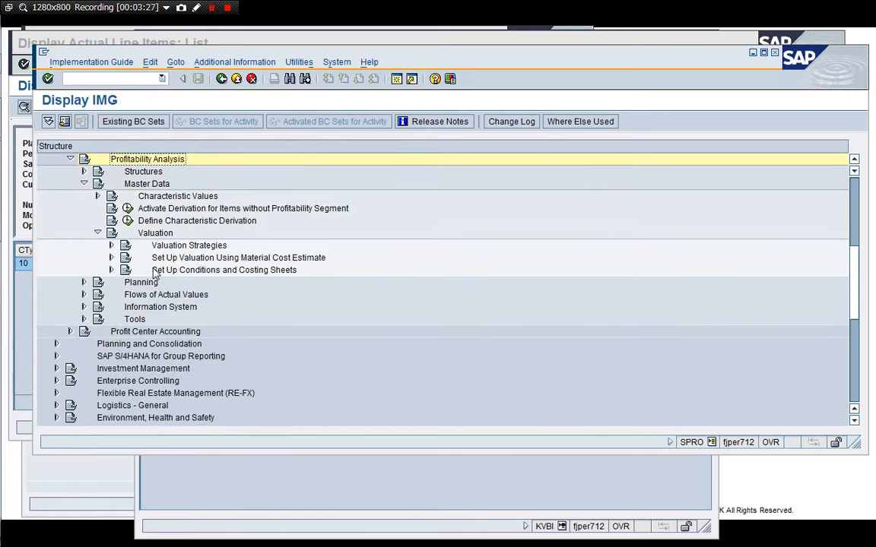
left_click(111, 245)
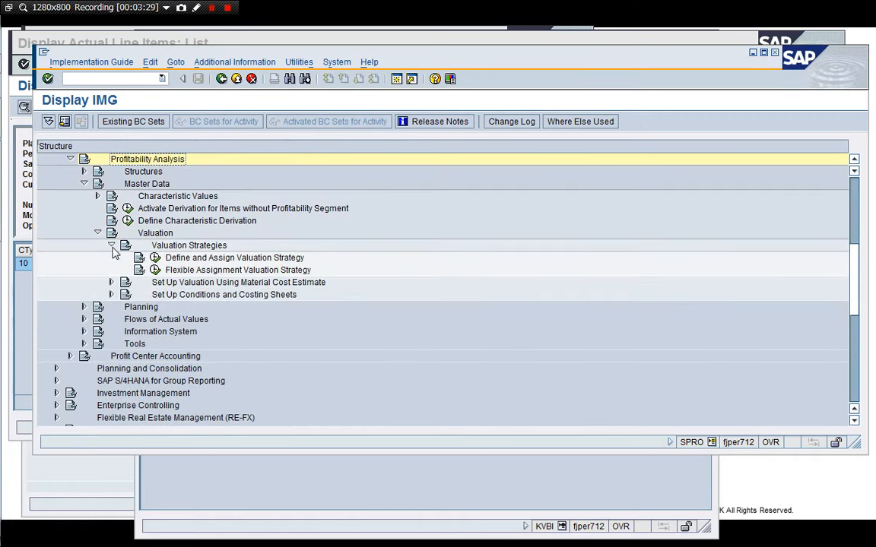
left_click(213, 258)
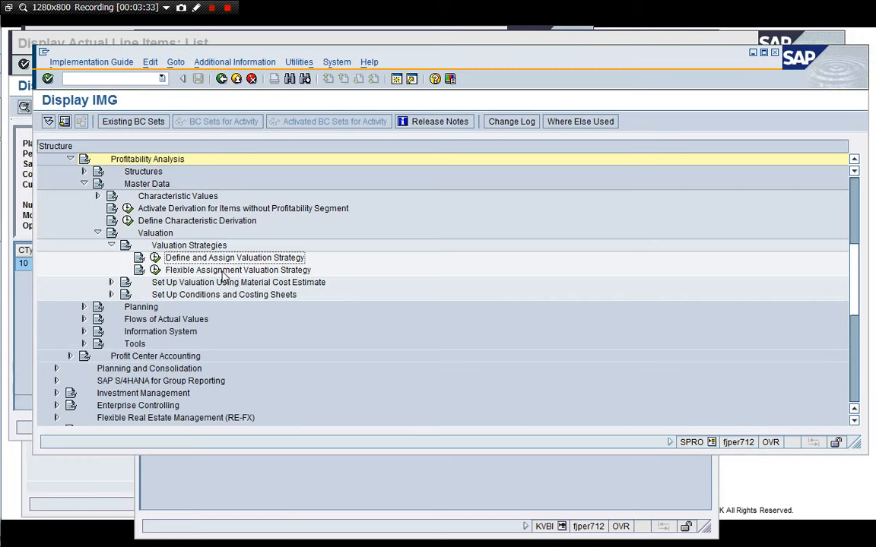
left_click(155, 258)
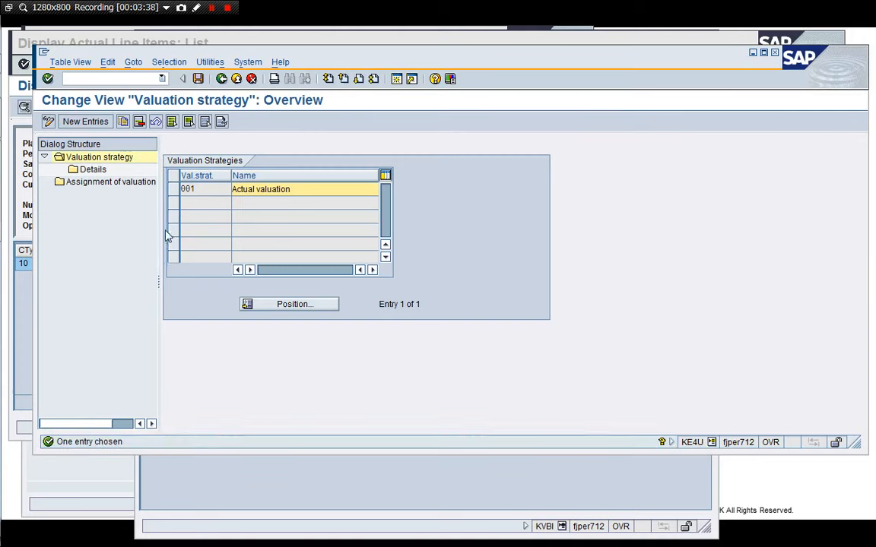
Open the details of valuation strategy 001 and review the quantity field options for its entry.
left_click(174, 188)
double_click(91, 170)
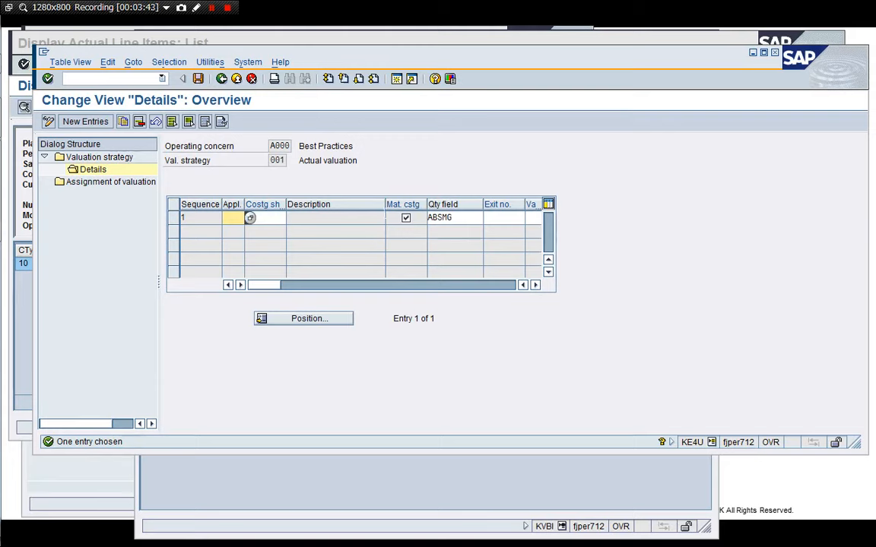
left_click_drag(383, 210, 364, 209)
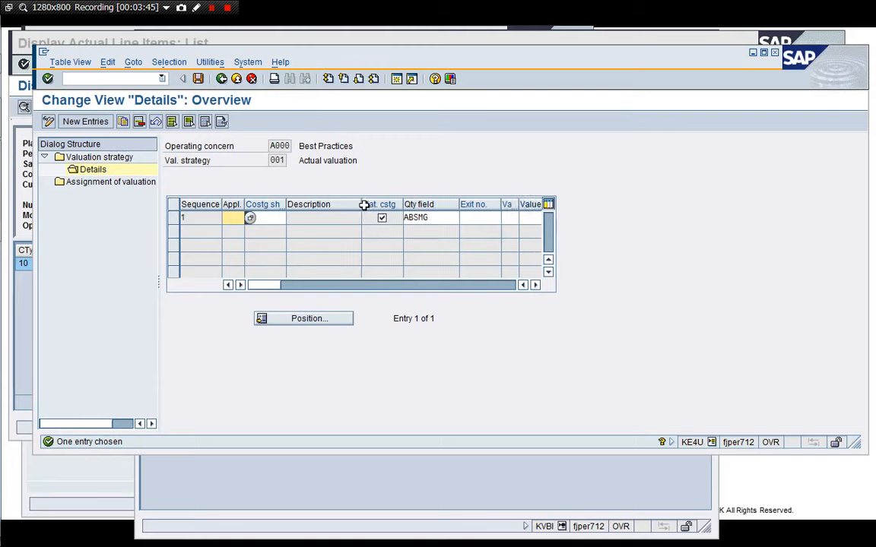
left_click(437, 218)
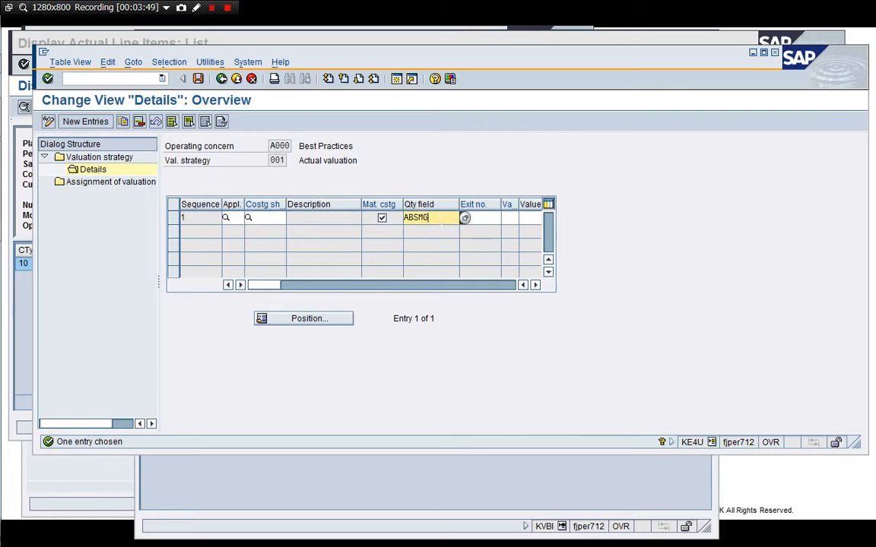
left_click(464, 218)
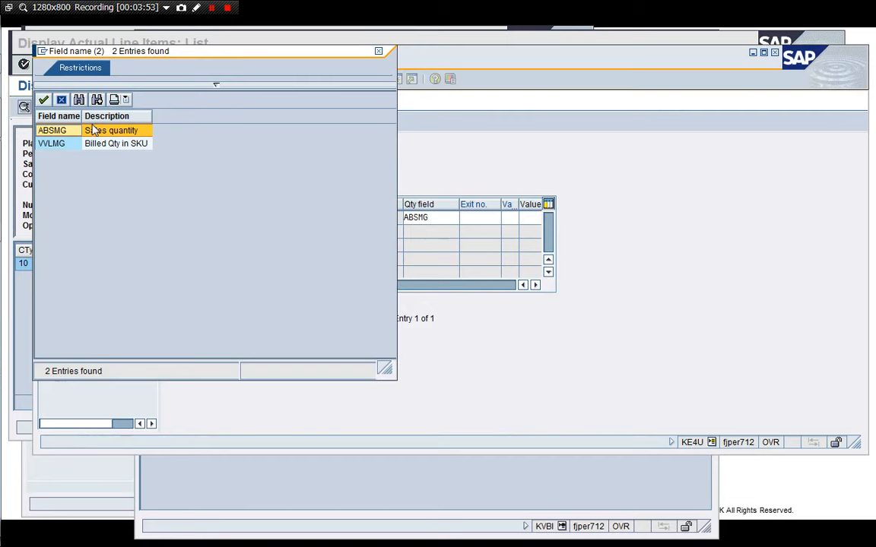
left_click(61, 101)
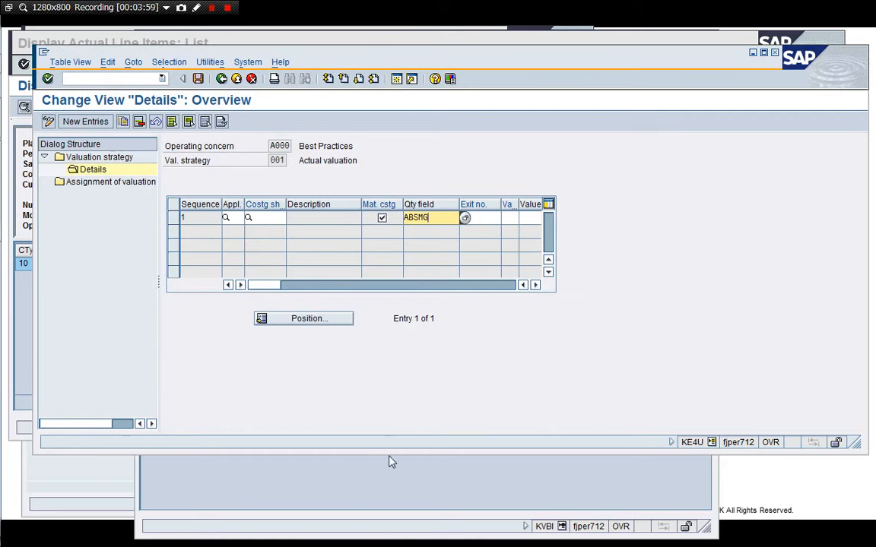
left_click_drag(387, 454, 389, 487)
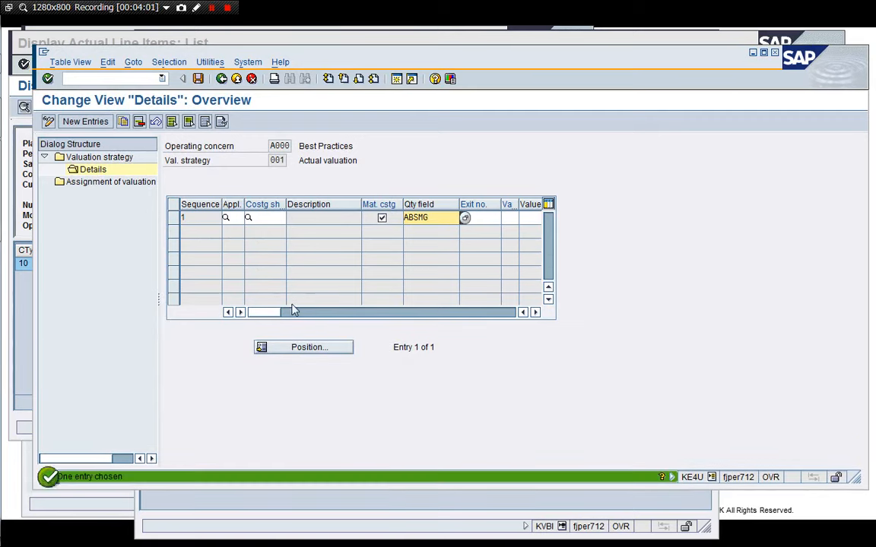
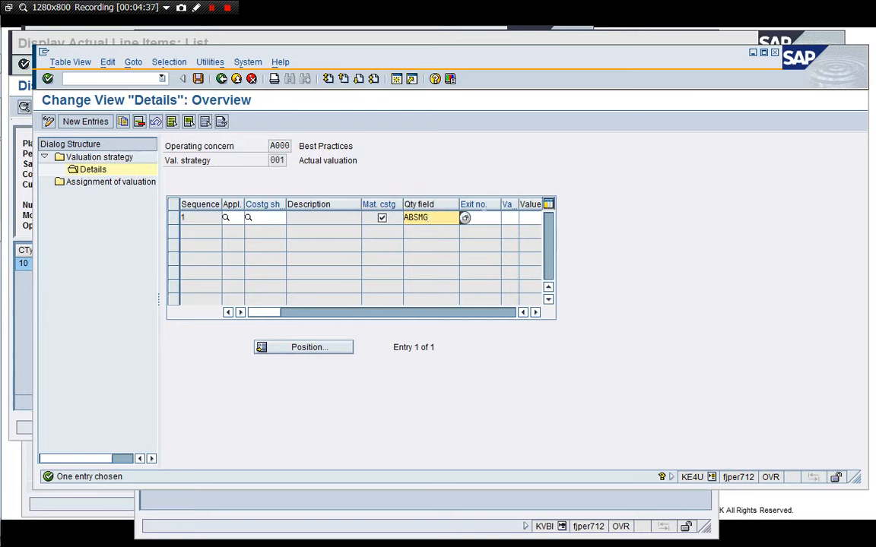
Read the field help for the CO-PA exit number in valuation strategy 001's details.
left_click(464, 218)
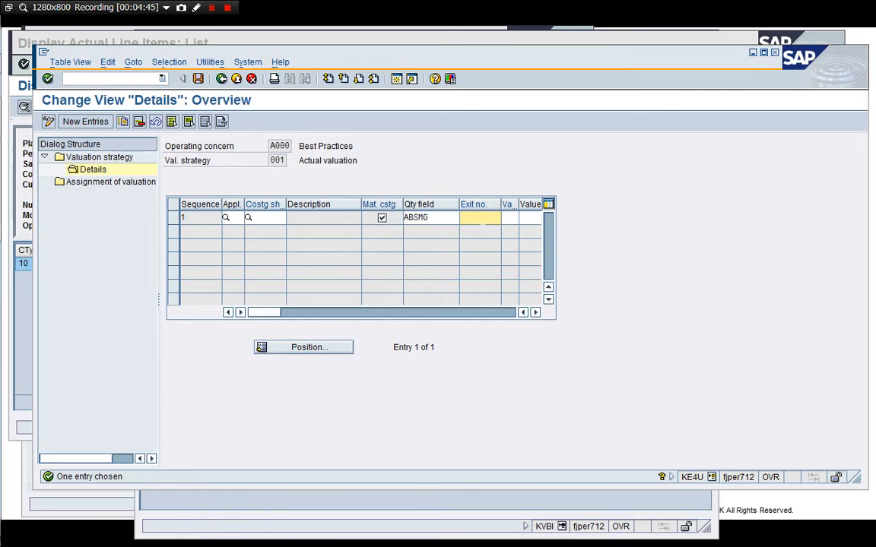
key("F1")
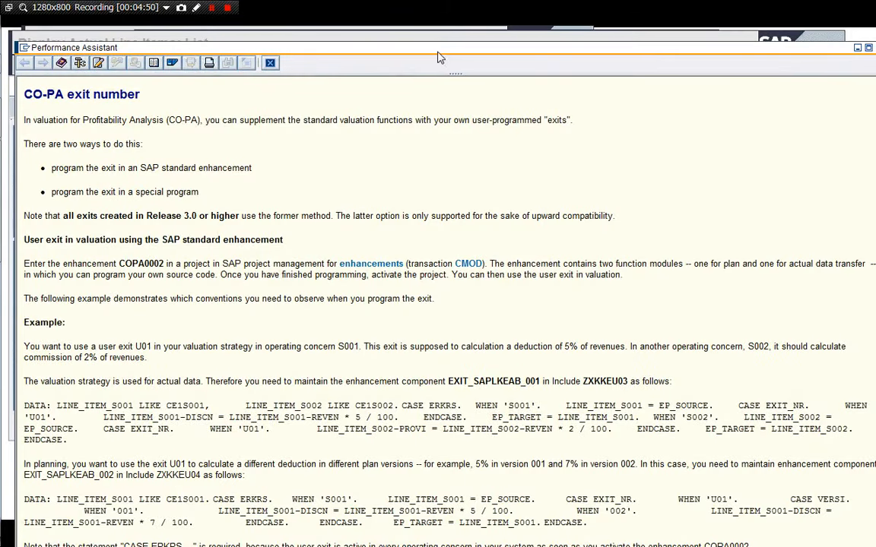
left_click_drag(397, 49, 431, 34)
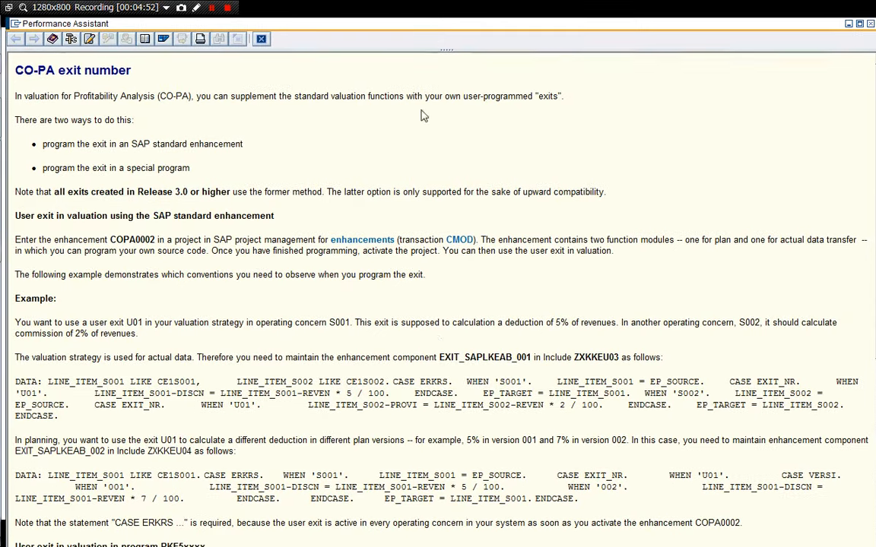
scroll(436, 337, "down", 5)
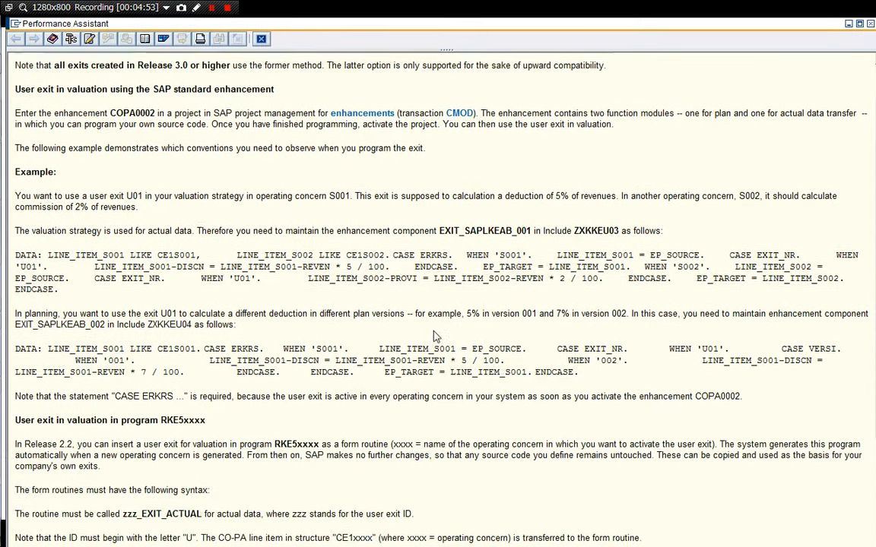
scroll(435, 337, "down", 4)
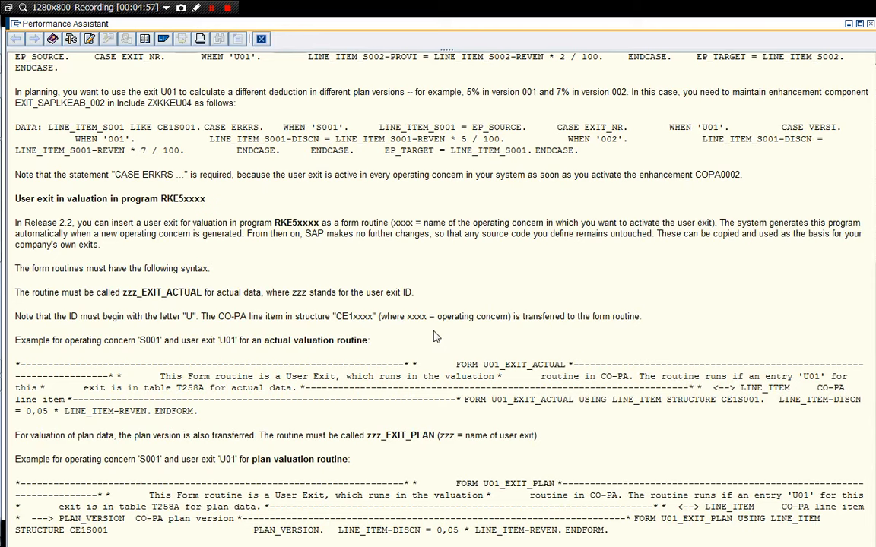
left_click_drag(252, 340, 412, 365)
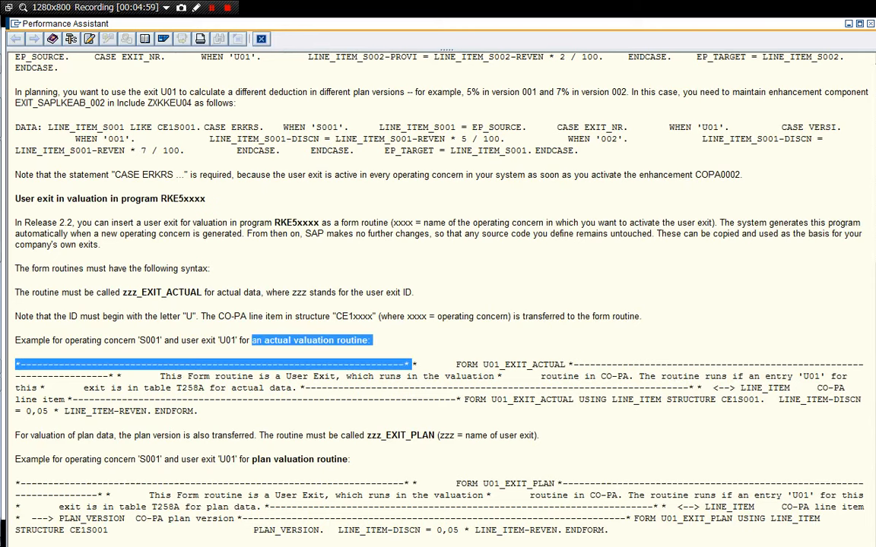
left_click_drag(362, 341, 368, 341)
left_click(380, 365)
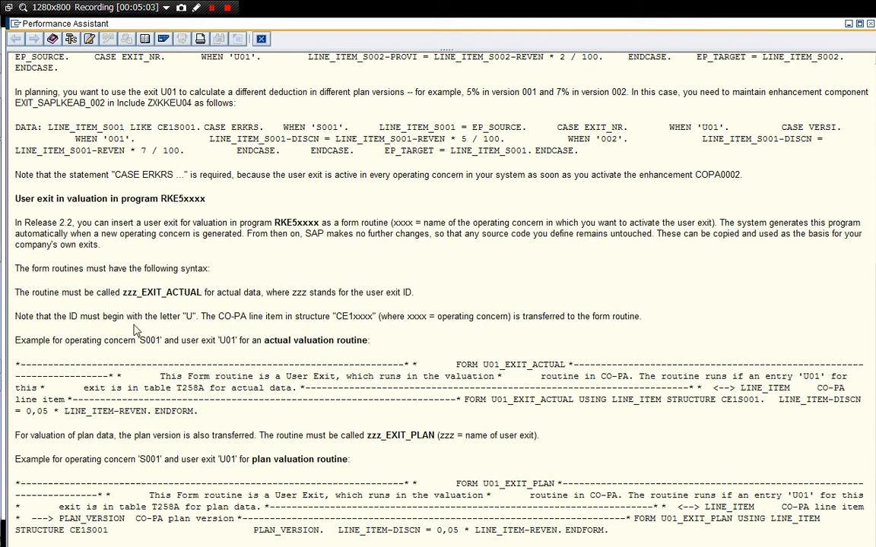
left_click(261, 39)
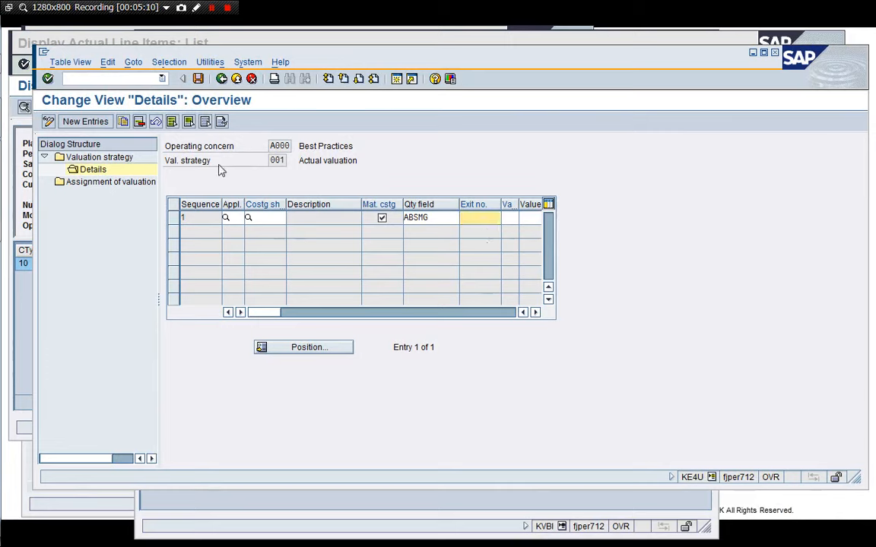
Open the assignment of valuation strategies and check the point-of-valuation options for the first entry.
left_click(174, 219)
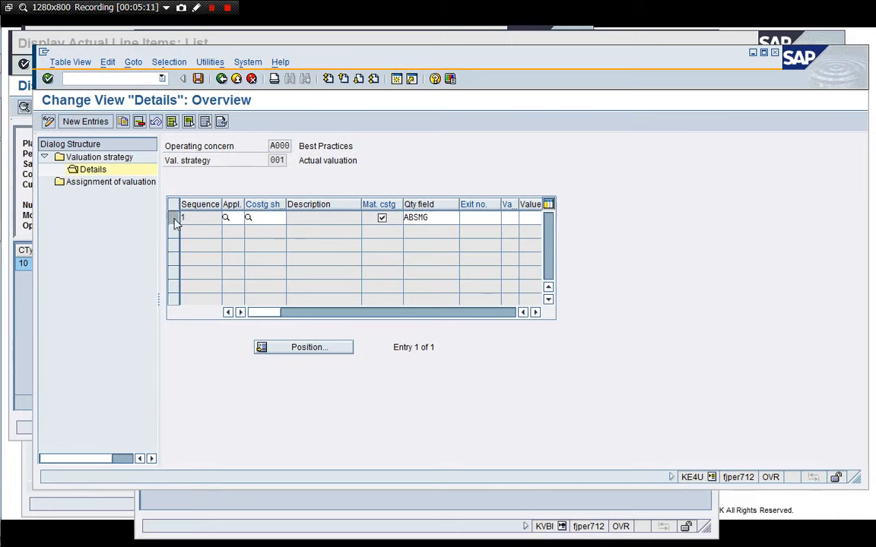
double_click(74, 186)
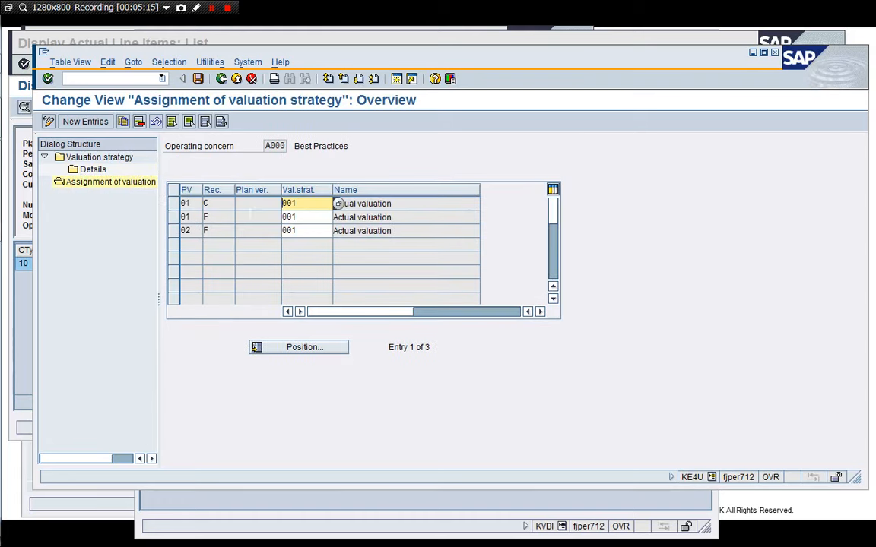
left_click(240, 203)
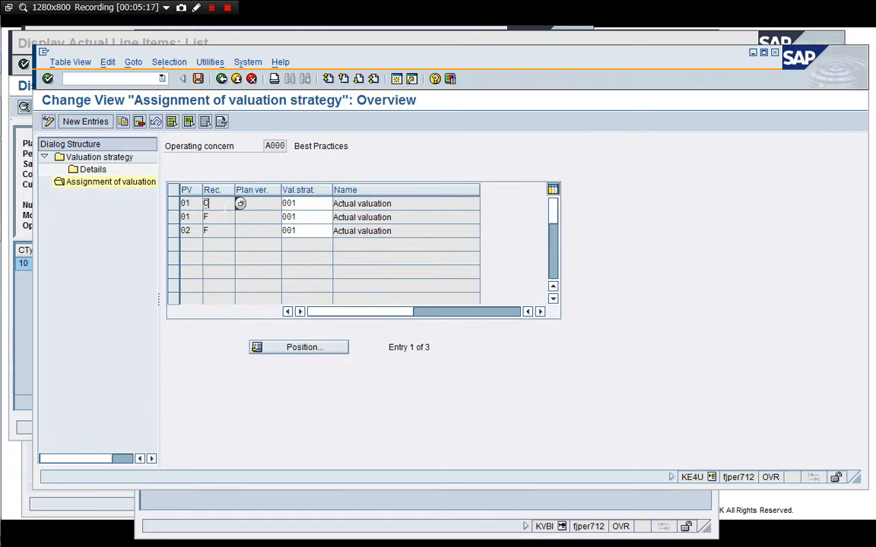
left_click(252, 207)
left_click(196, 207)
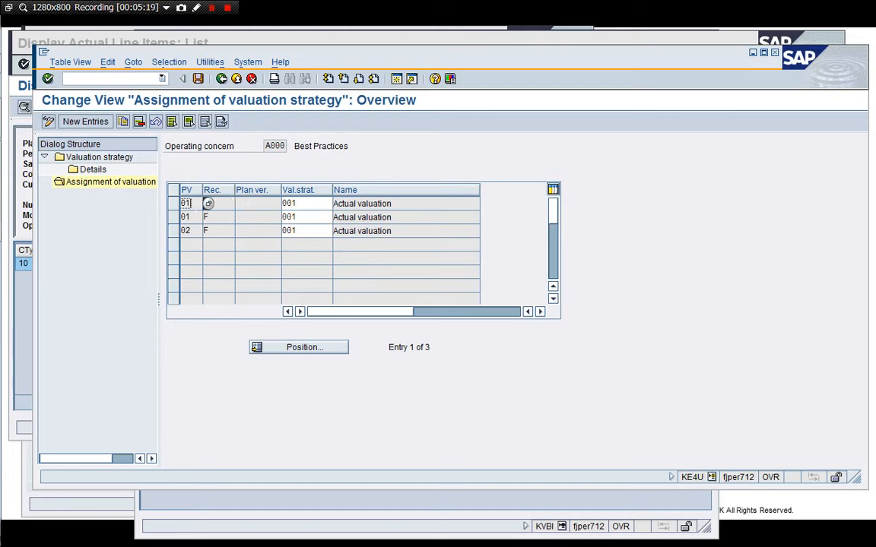
left_click(204, 203)
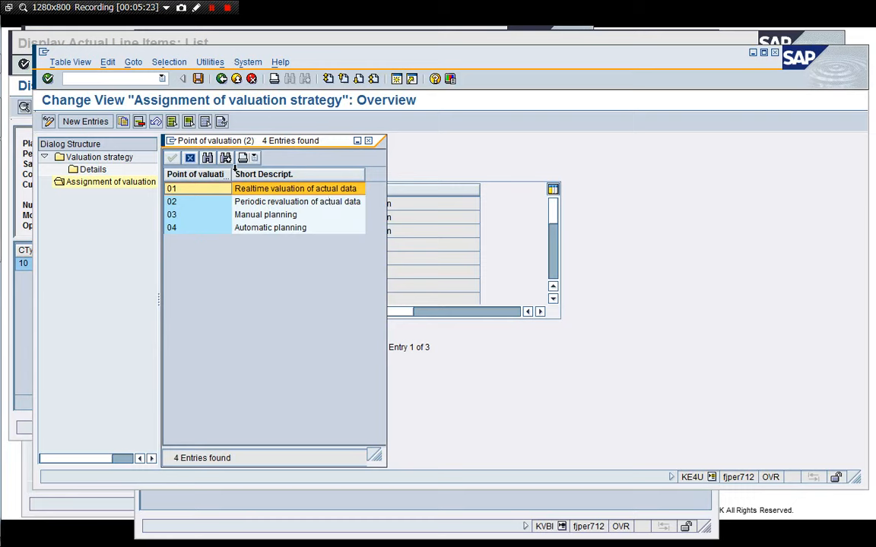
double_click(172, 188)
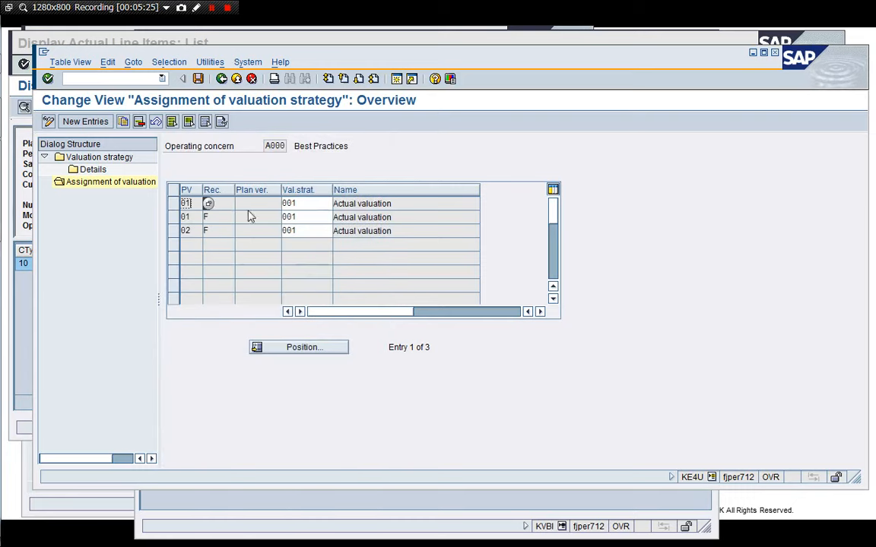
left_click(257, 203)
left_click(289, 203)
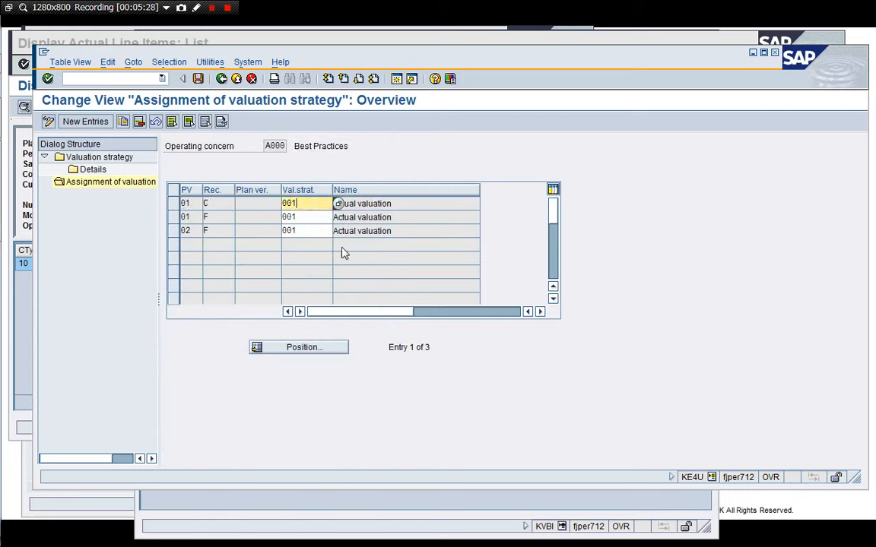
Leave the valuation strategy and collapse the Profitability Analysis branch of the implementation guide.
left_click(253, 79)
left_click(251, 79)
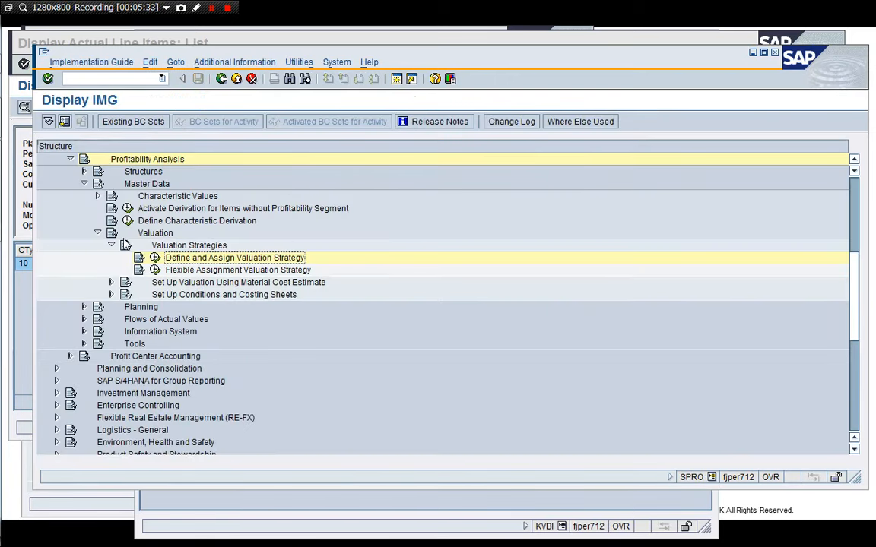
left_click(111, 246)
left_click(97, 232)
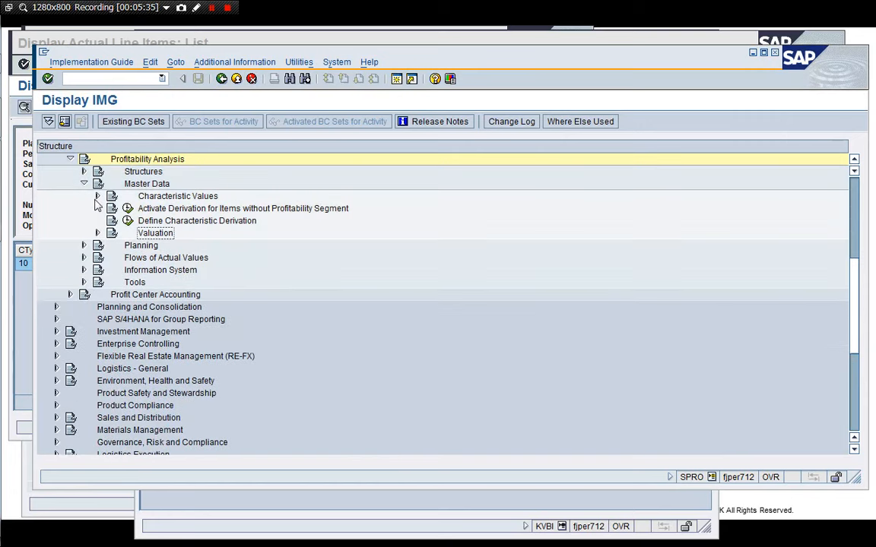
left_click(84, 183)
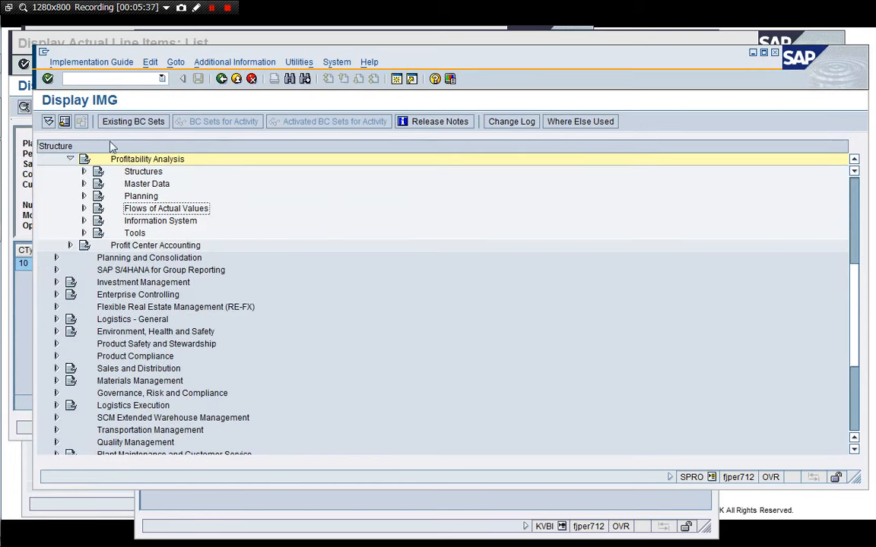
left_click(155, 195)
key("Left")
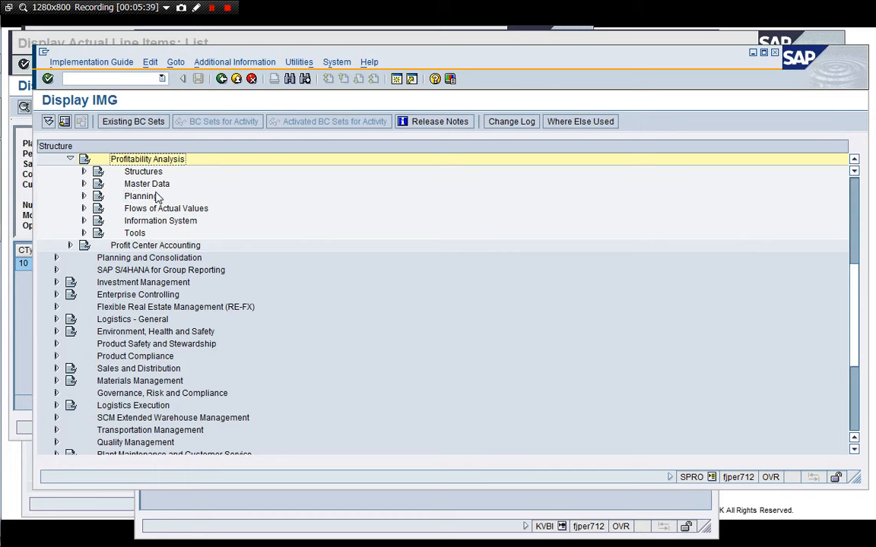
key("Left")
key("Down")
key("Up")
key("Up")
scroll(157, 196, "up", 4)
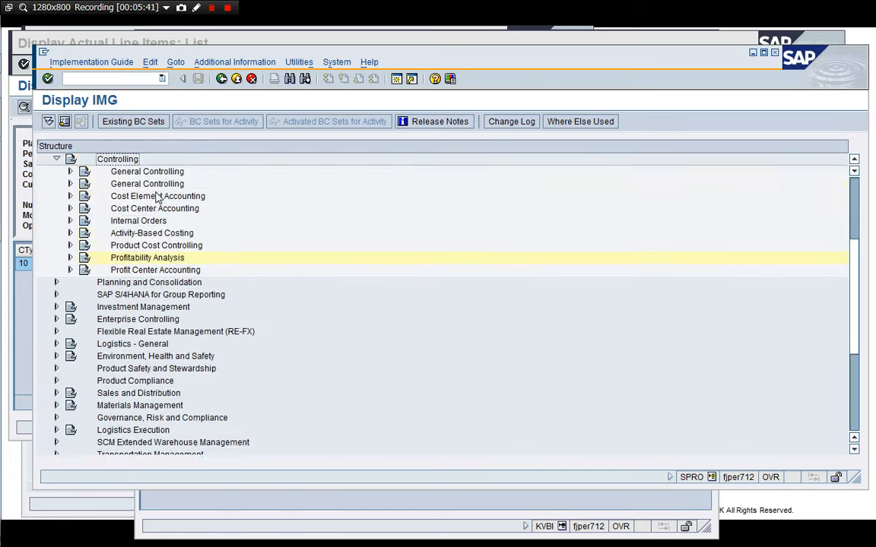
Navigate to Product Cost by Sales Order > Control of Sales-Order-Related Production, run Check Requirements Classes and open class 045.
key("Up")
key("Down")
key("Right")
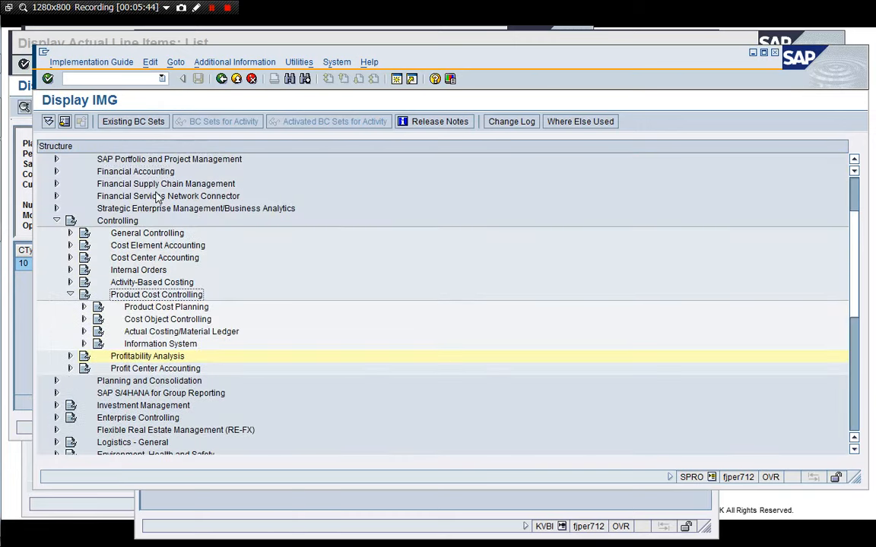
key("Down")
key("Down")
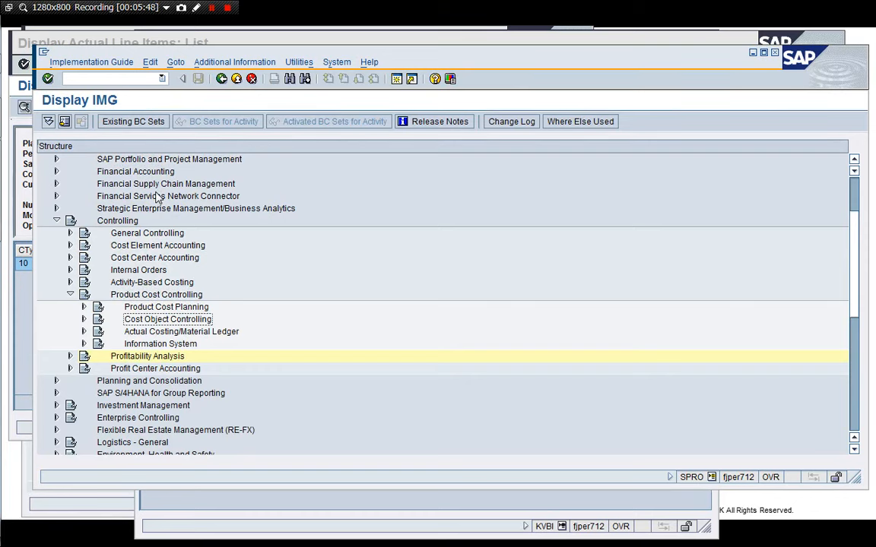
key("Right")
key("Down")
key("Down")
key("Down")
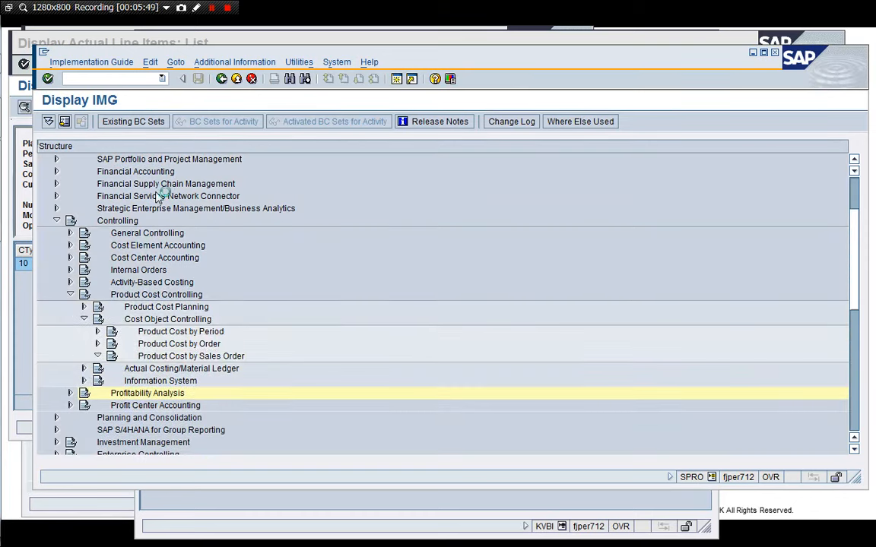
key("Right")
key("Down")
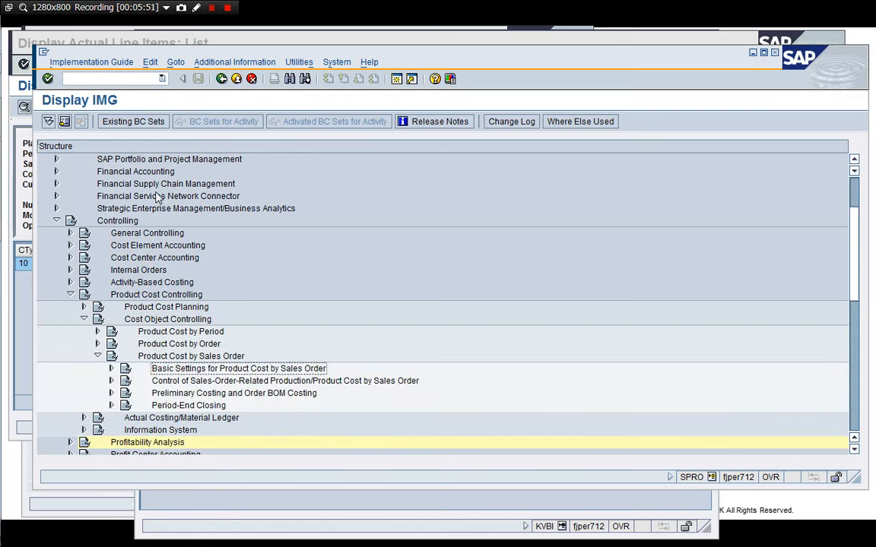
key("Down")
key("Down")
key("Down")
key("Down")
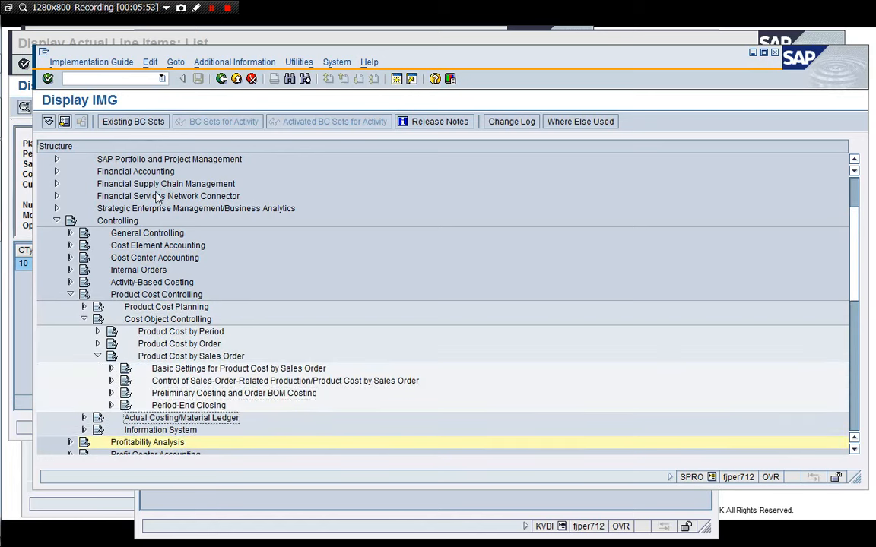
key("Up")
key("Up")
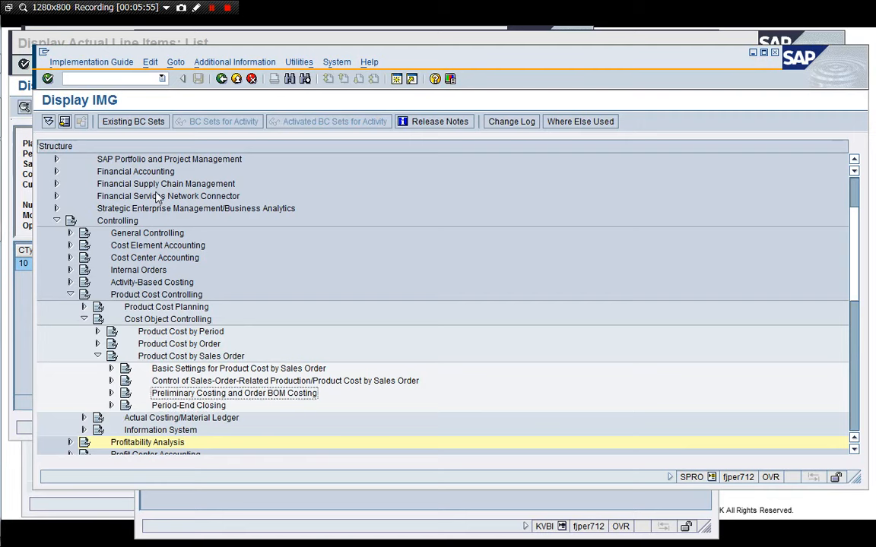
key("Up")
key("Right")
key("Down")
key("Down")
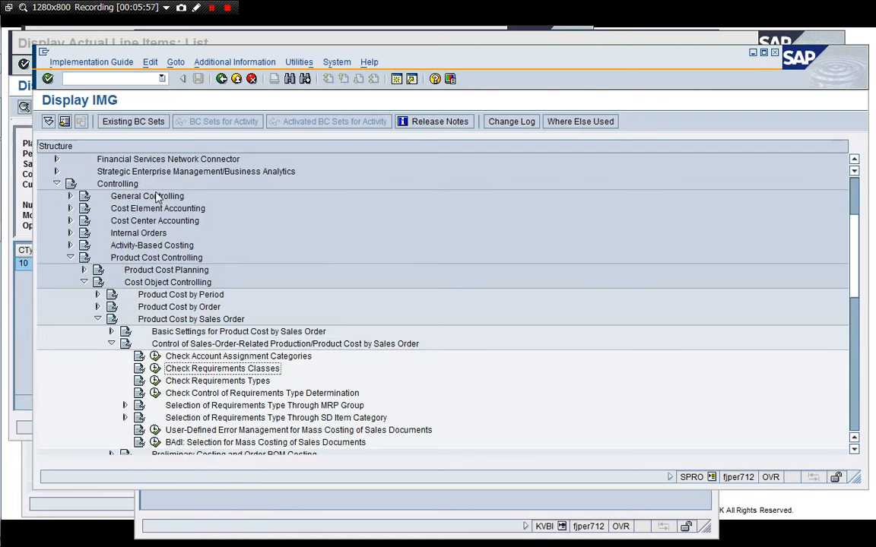
left_click(155, 370)
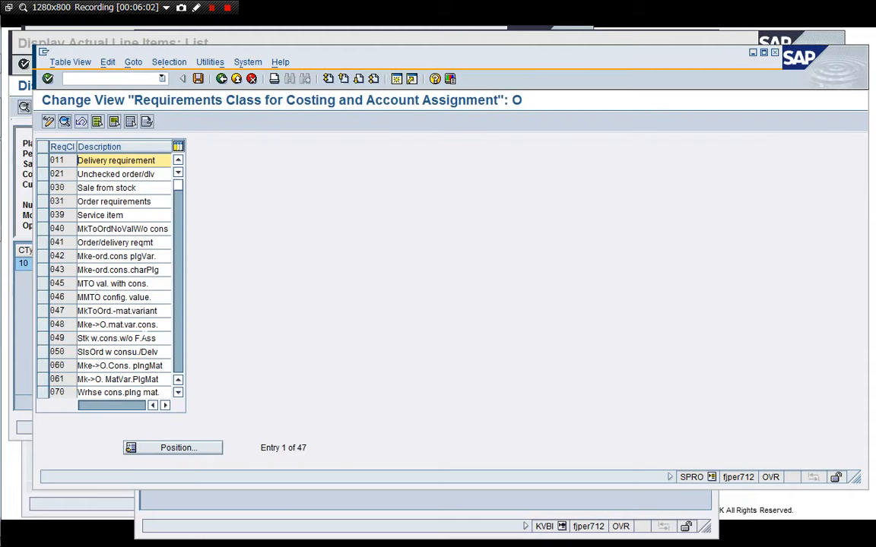
double_click(112, 284)
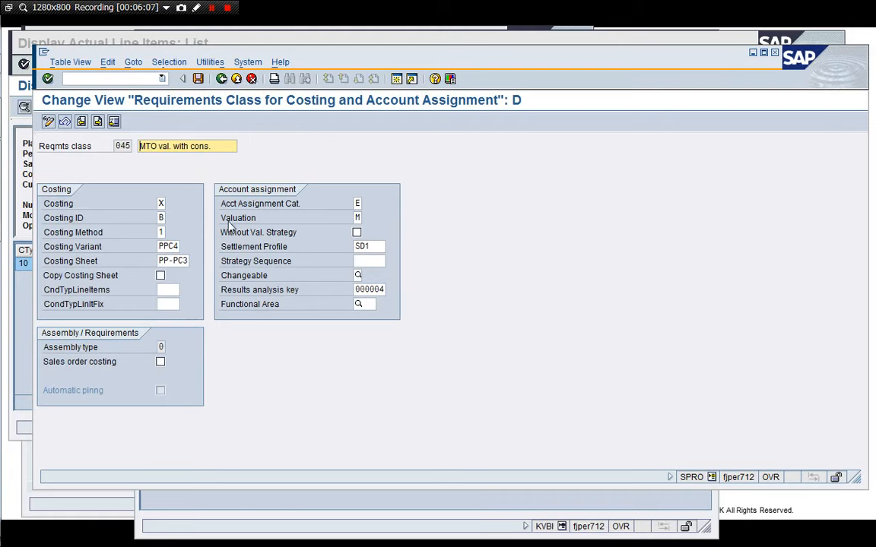
Open a new session, run transaction OVZG in display mode and open requirements class 045's details.
left_click(396, 80)
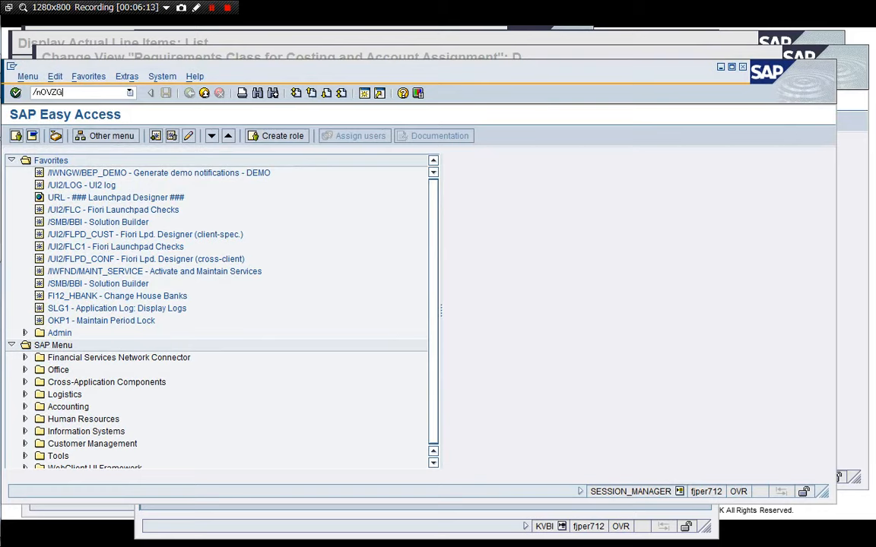
type("/nOVZG")
key("Return")
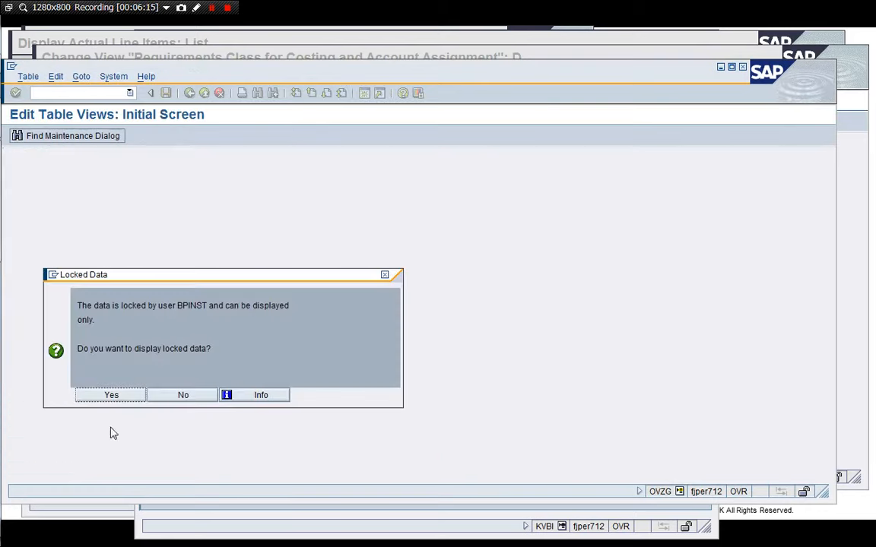
left_click(89, 391)
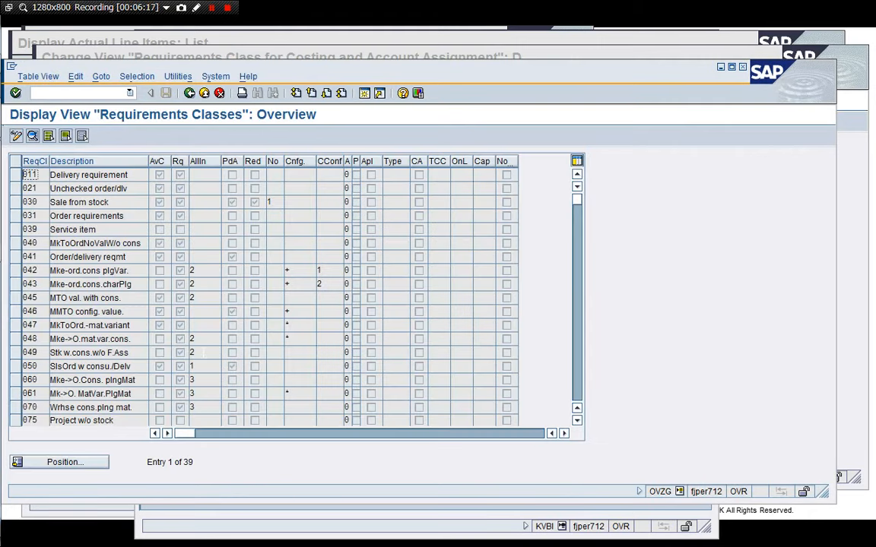
double_click(90, 299)
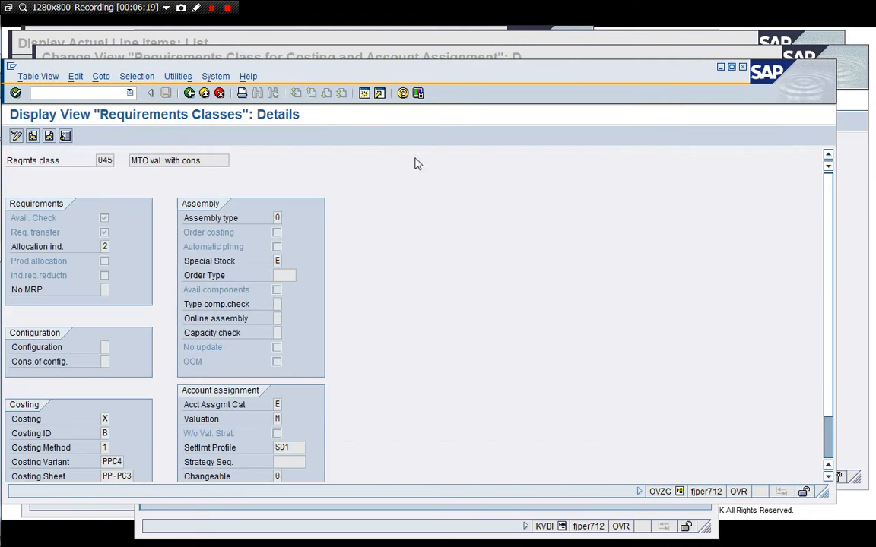
Go back to the requirements class list and return to the actual cost line items for sales document 2460/10.
left_click_drag(514, 76, 586, 64)
left_click(42, 151)
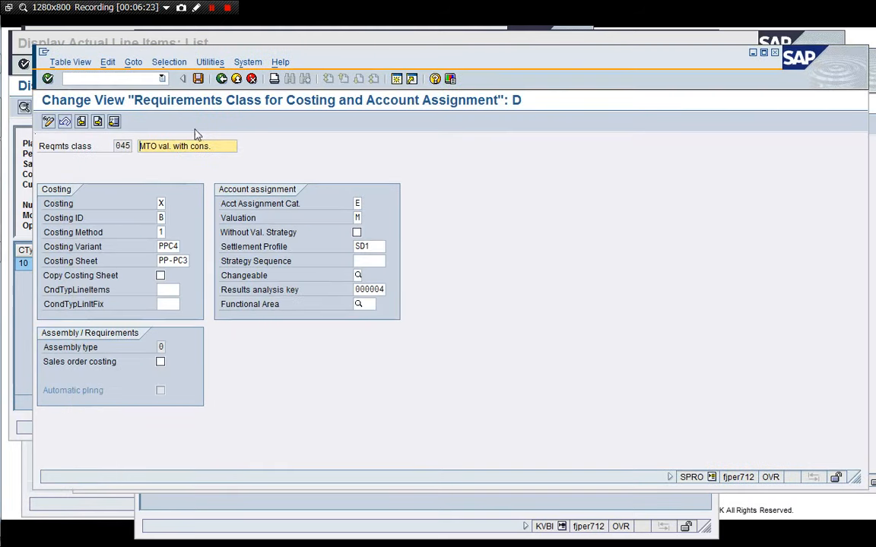
left_click(221, 78)
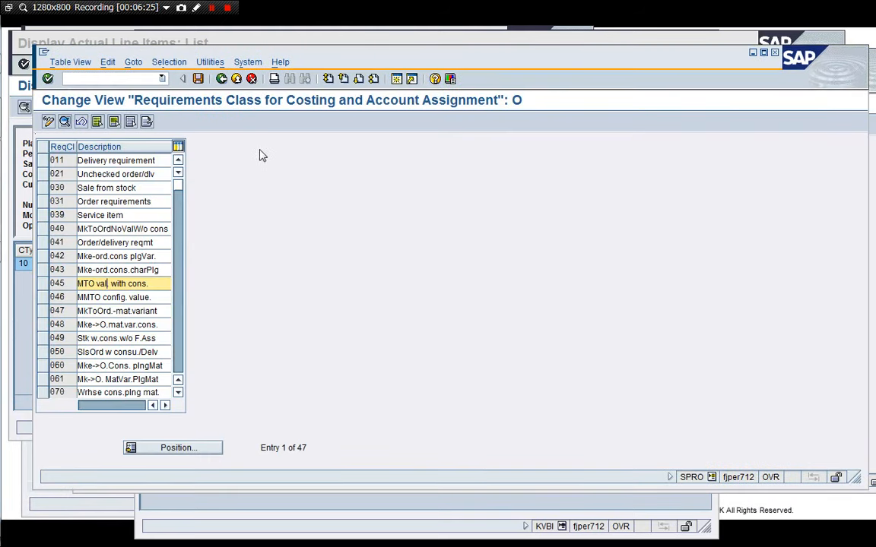
left_click(221, 78)
left_click(267, 504)
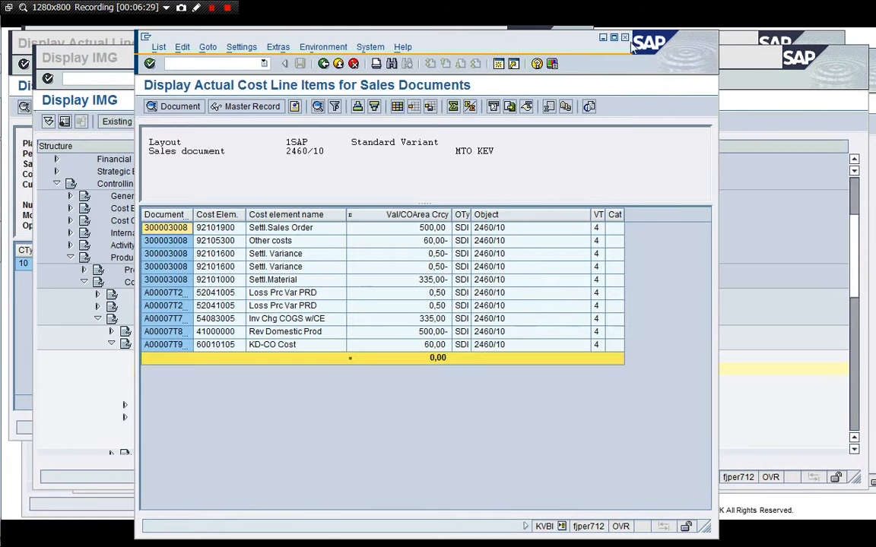
Switch to the requirements class session, go back to the overview in change mode and reopen requirements class 045's details.
left_click(603, 37)
left_click(872, 126)
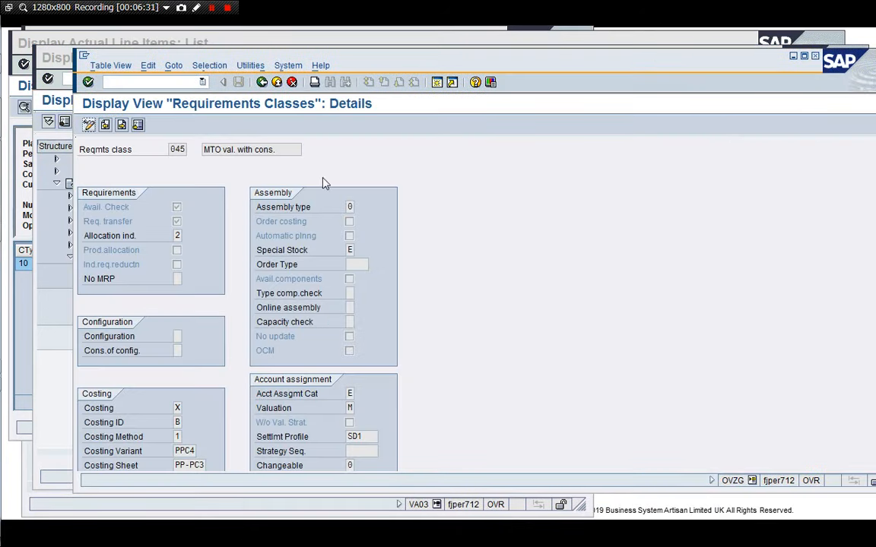
left_click(262, 82)
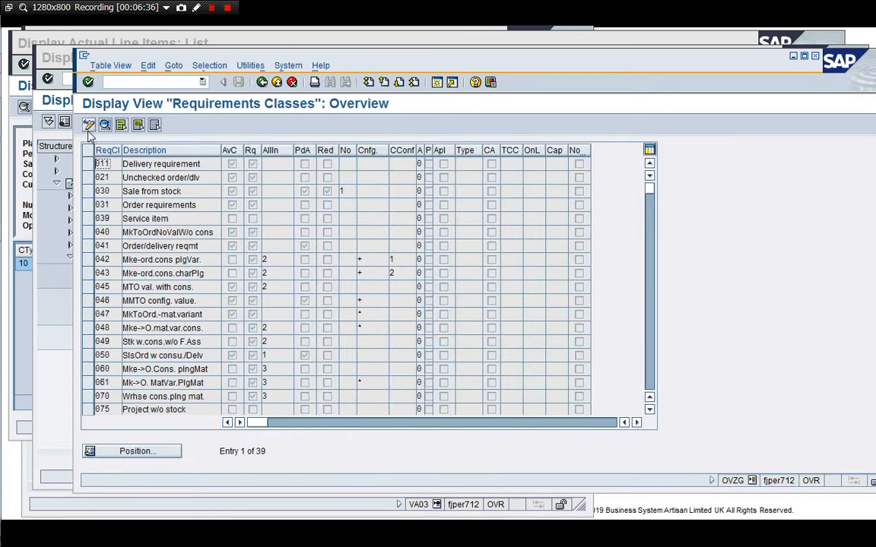
left_click(88, 126)
double_click(146, 287)
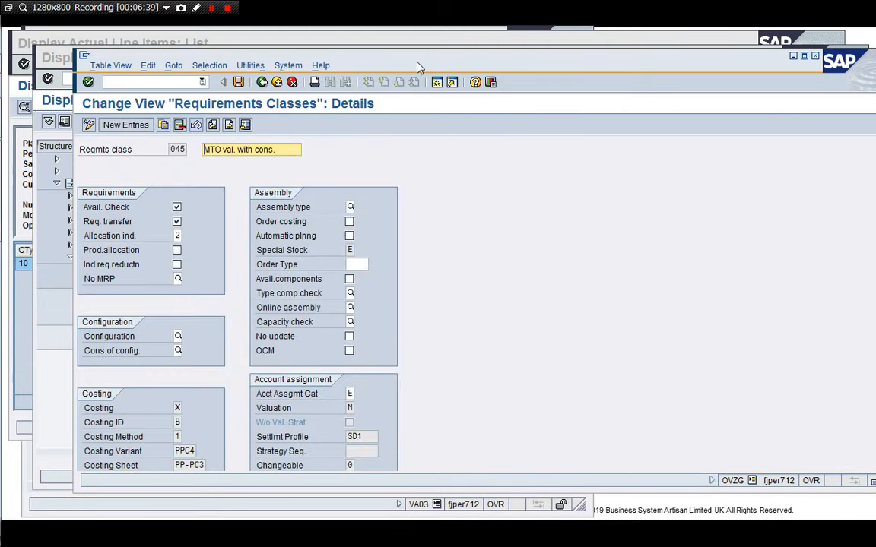
Review the Costing options for requirements class 045 through its value list and inspect the account assignment fields.
left_click_drag(430, 59, 436, 32)
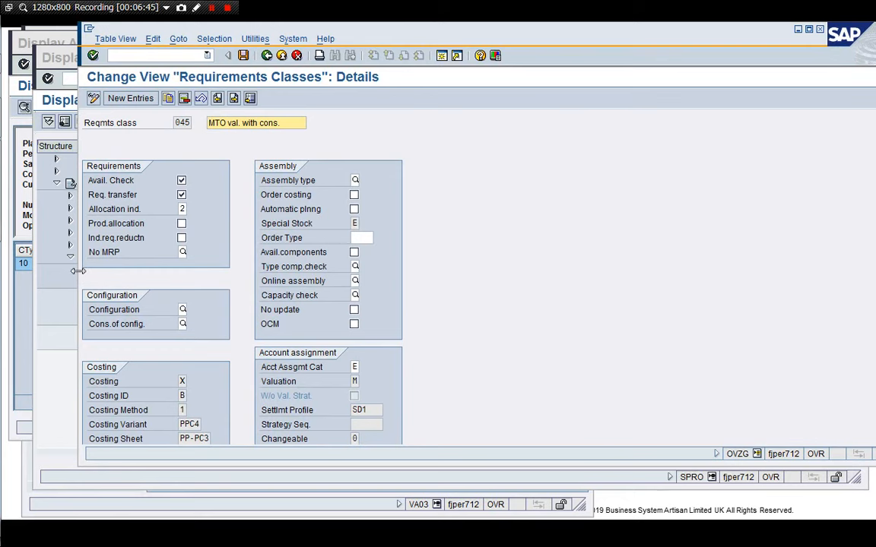
left_click_drag(78, 273, 227, 281)
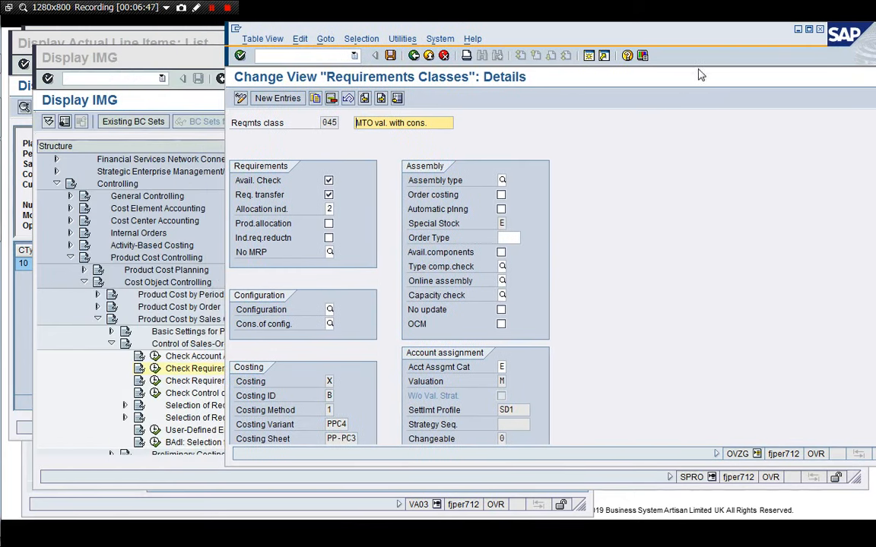
left_click_drag(707, 40, 619, 37)
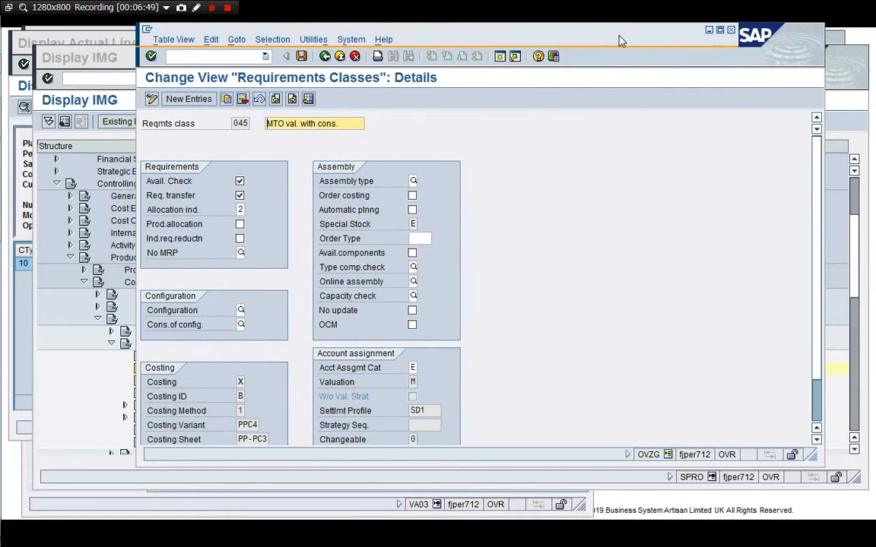
left_click_drag(810, 454, 580, 507)
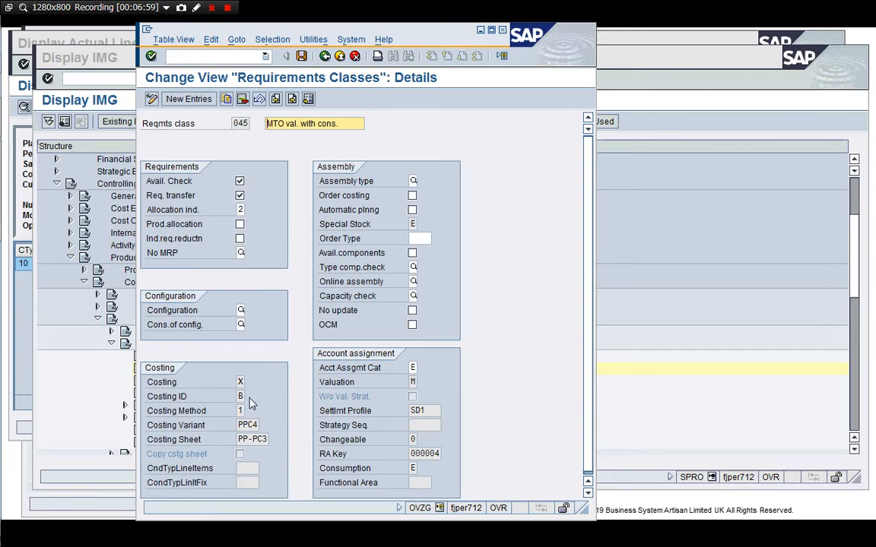
left_click(240, 381)
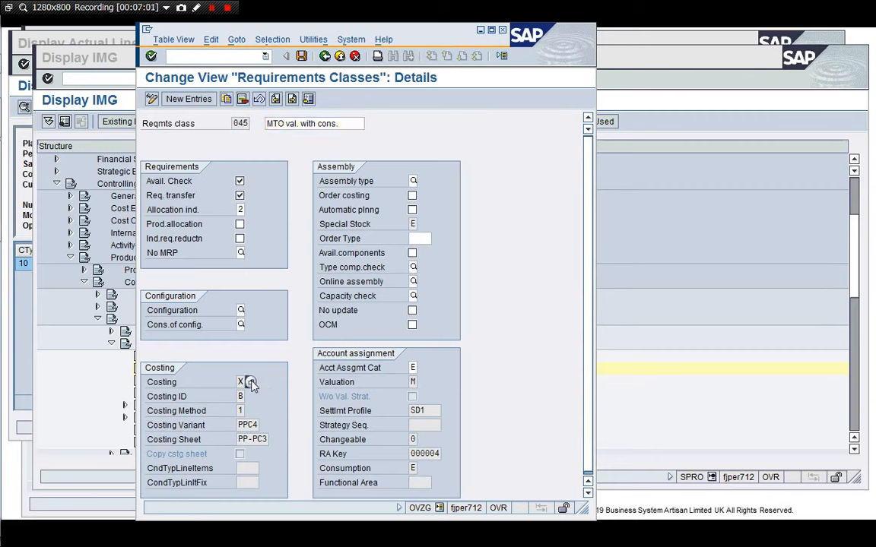
left_click(251, 382)
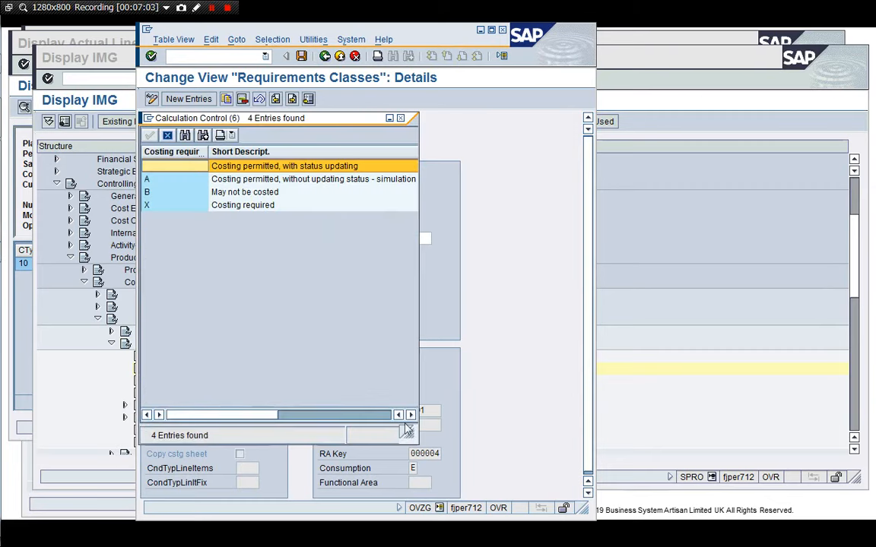
left_click_drag(409, 430, 463, 266)
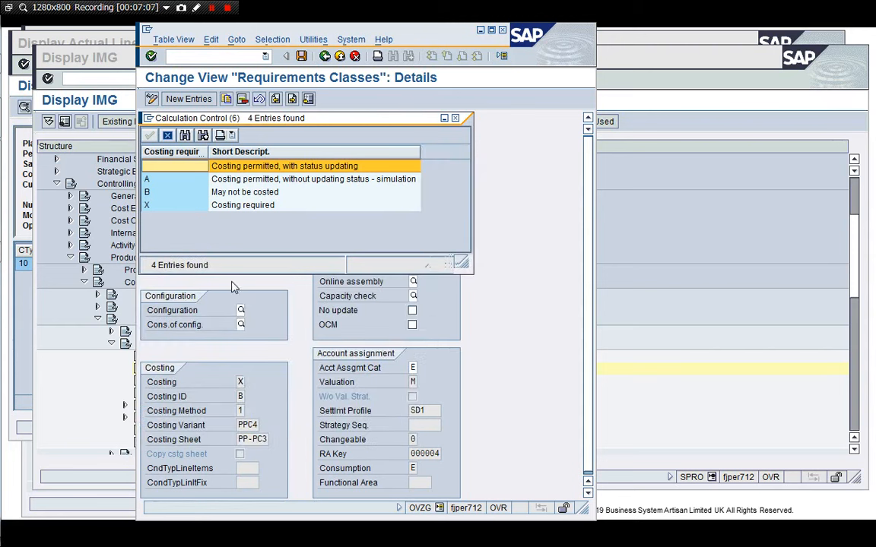
left_click(455, 119)
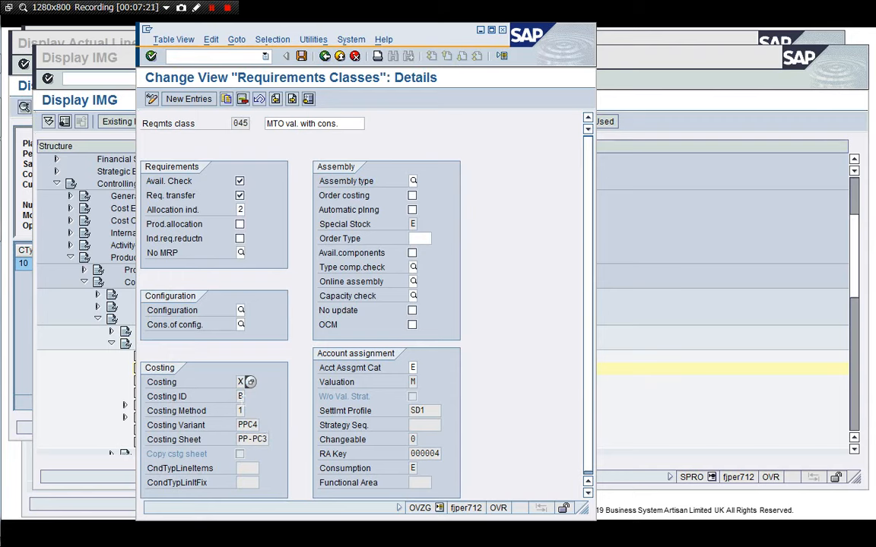
key("Tab")
left_click(438, 410)
left_click(412, 481)
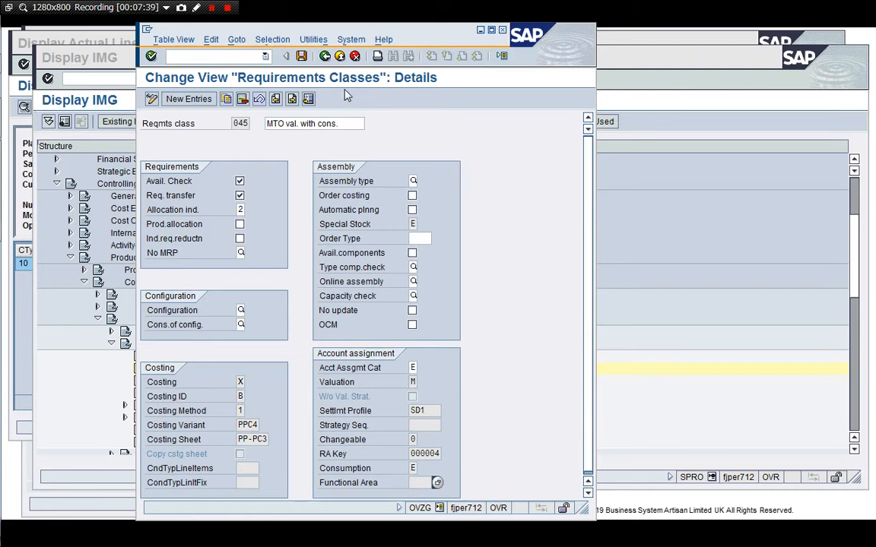
Return to the requirements classes overview and close that session with /i.
left_click(324, 56)
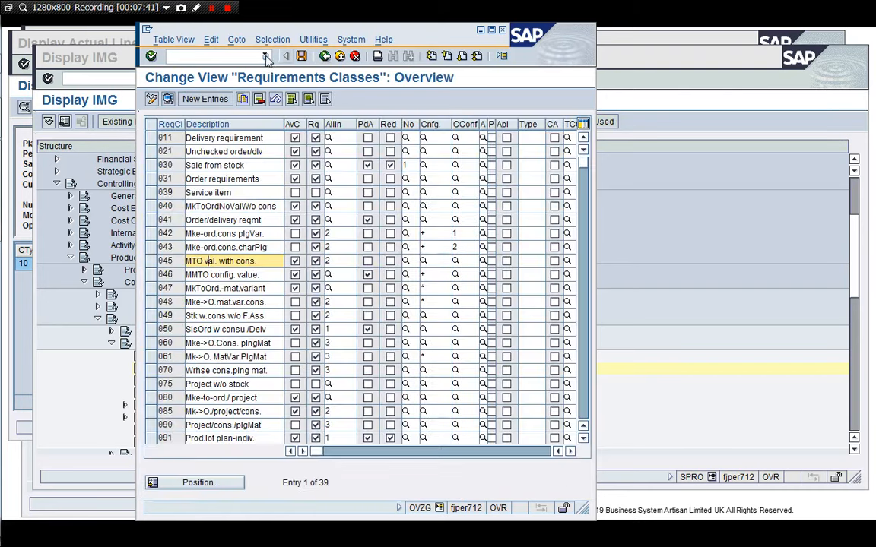
left_click(244, 56)
type("/i")
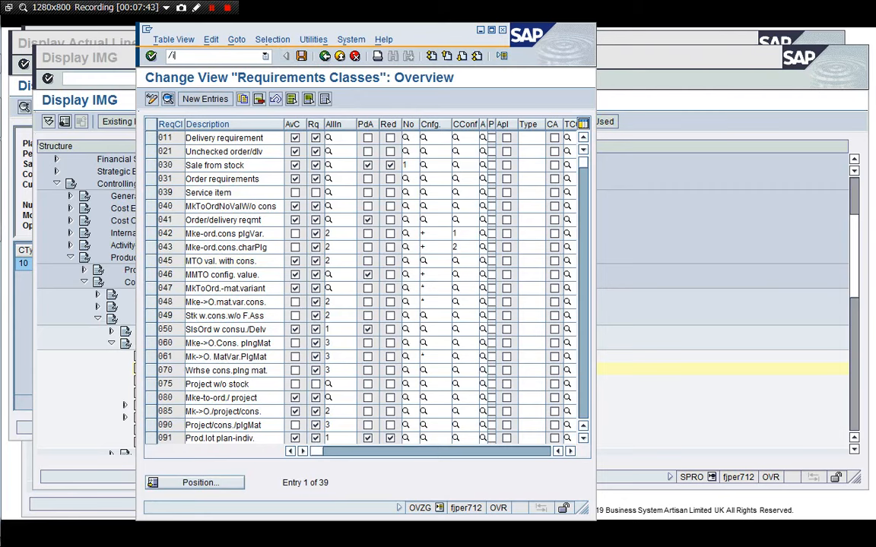
key("Return")
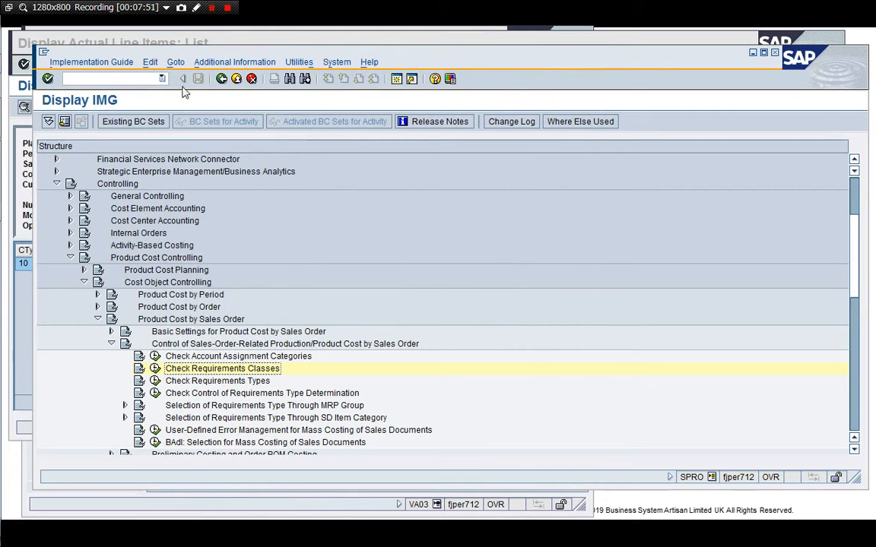
Close the implementation guide session and the actual CO-PA line items session with /i.
left_click(140, 79)
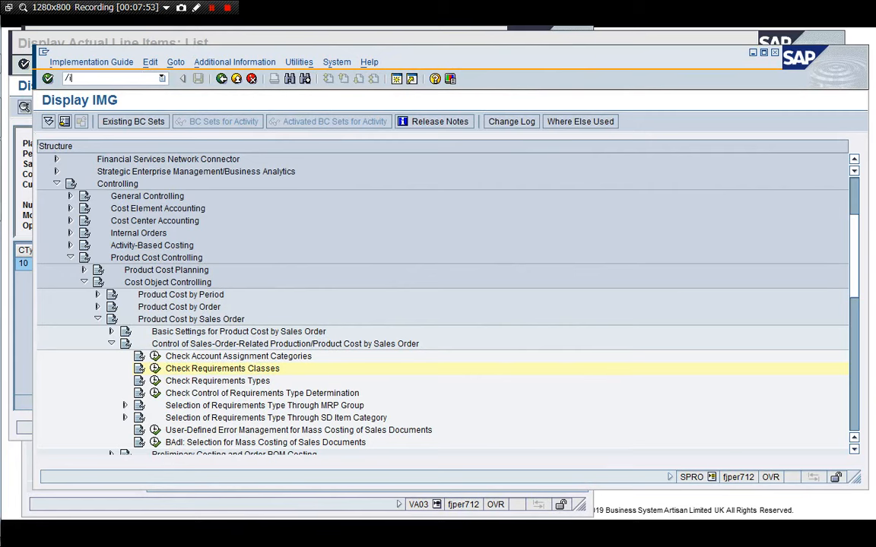
type("/i")
key("Return")
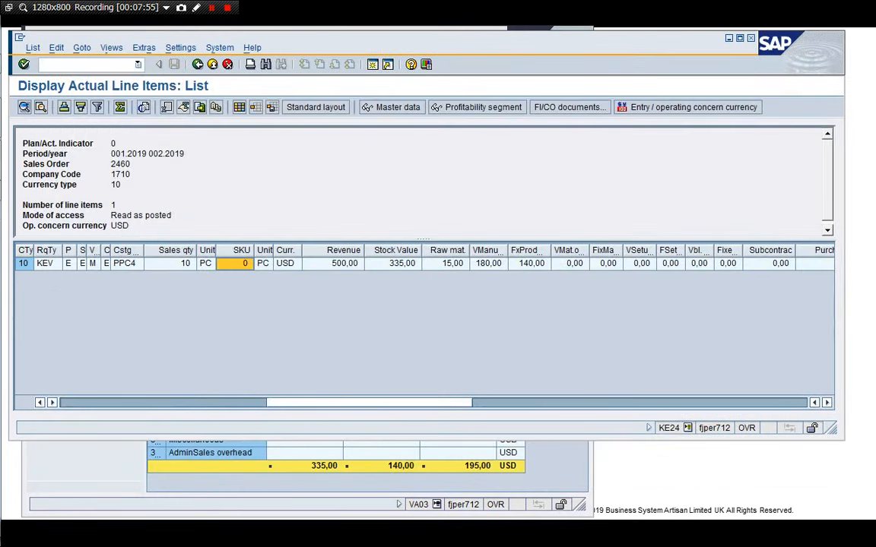
left_click(107, 67)
type("/i")
key("Return")
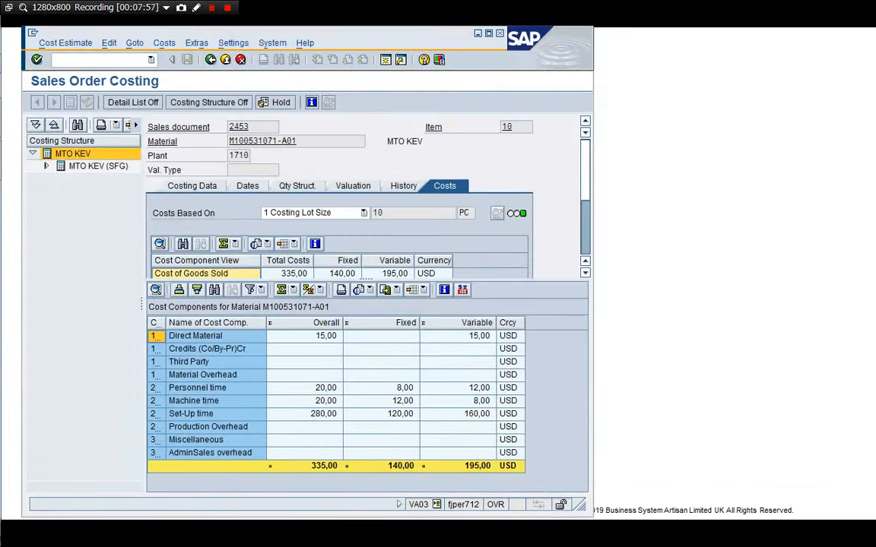
Close the last sales order costing session with /i and confirm logging off.
left_click_drag(318, 37, 433, 34)
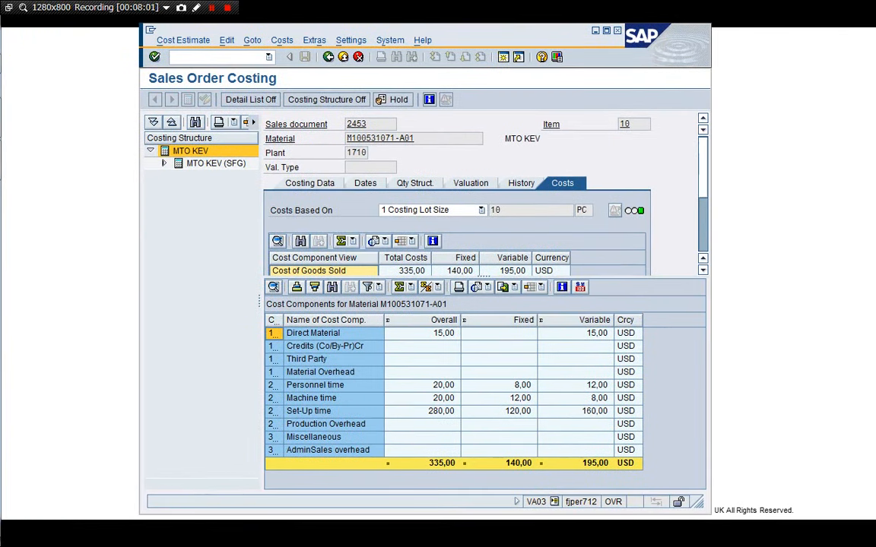
type("/")
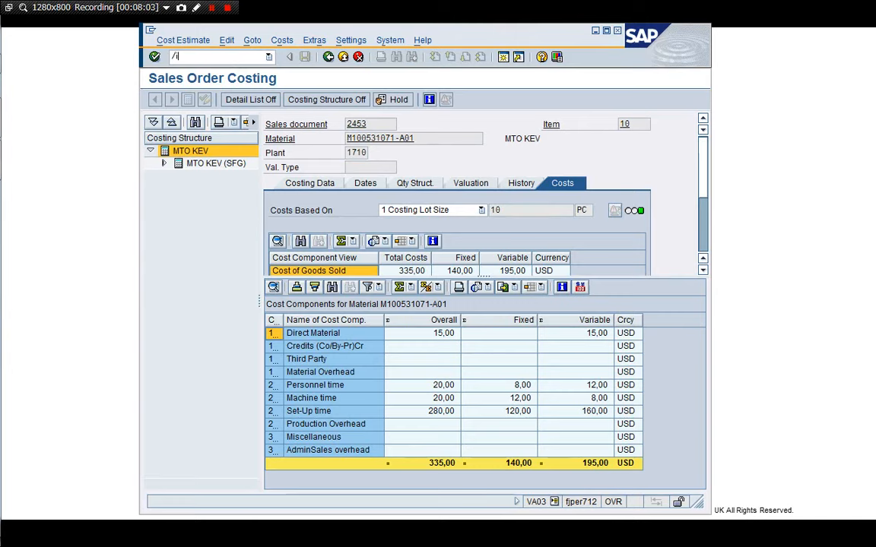
type("i")
key("Return")
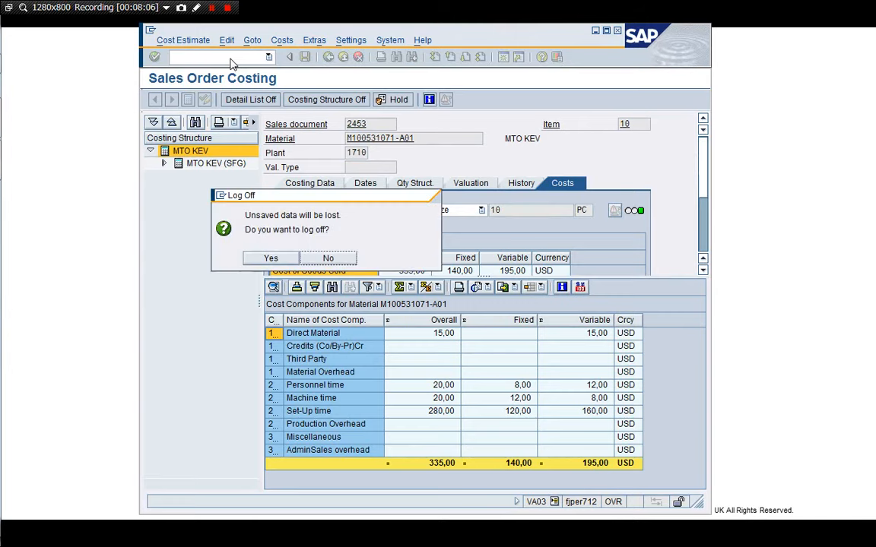
left_click(264, 256)
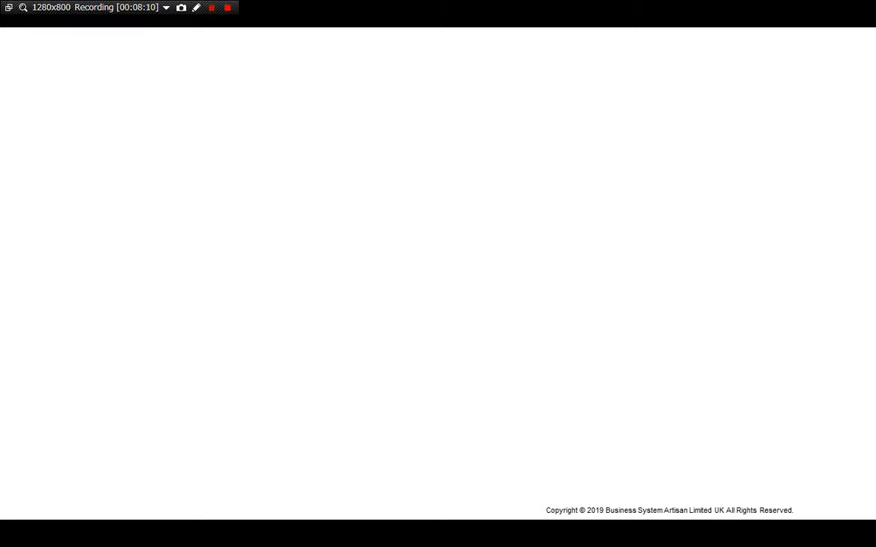
left_click(472, 277)
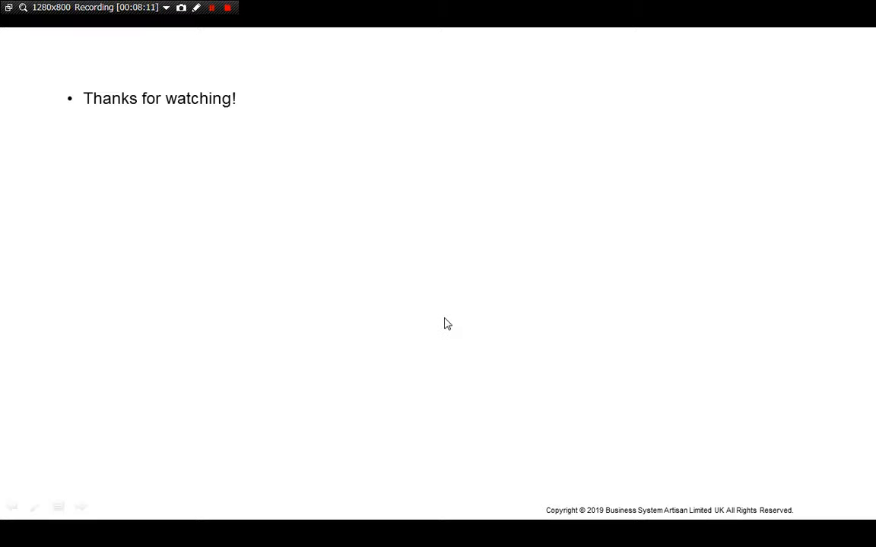